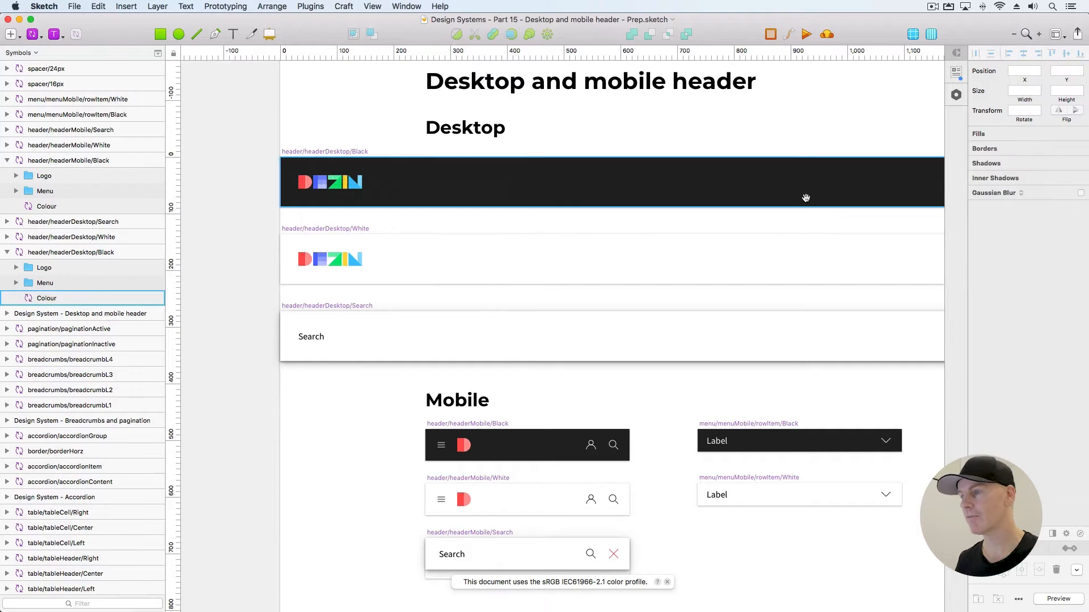
# Inspect the Menu1 text layer and the spacer beside it in the black desktop header symbol
pyautogui.keyDown('super'); pyautogui.click(522, 169); pyautogui.keyUp('super')
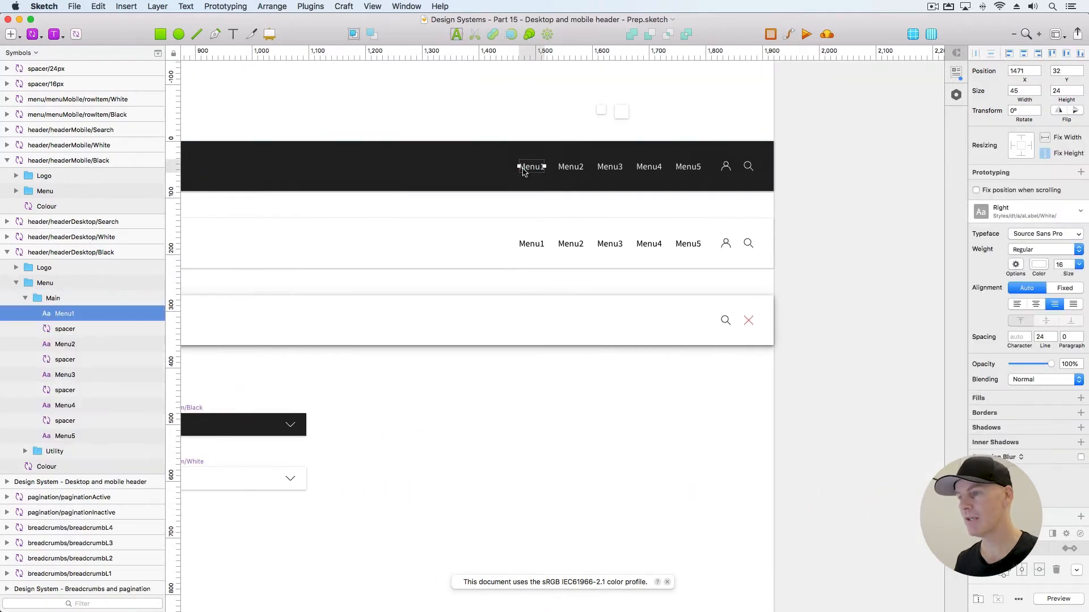
pyautogui.click(551, 167)
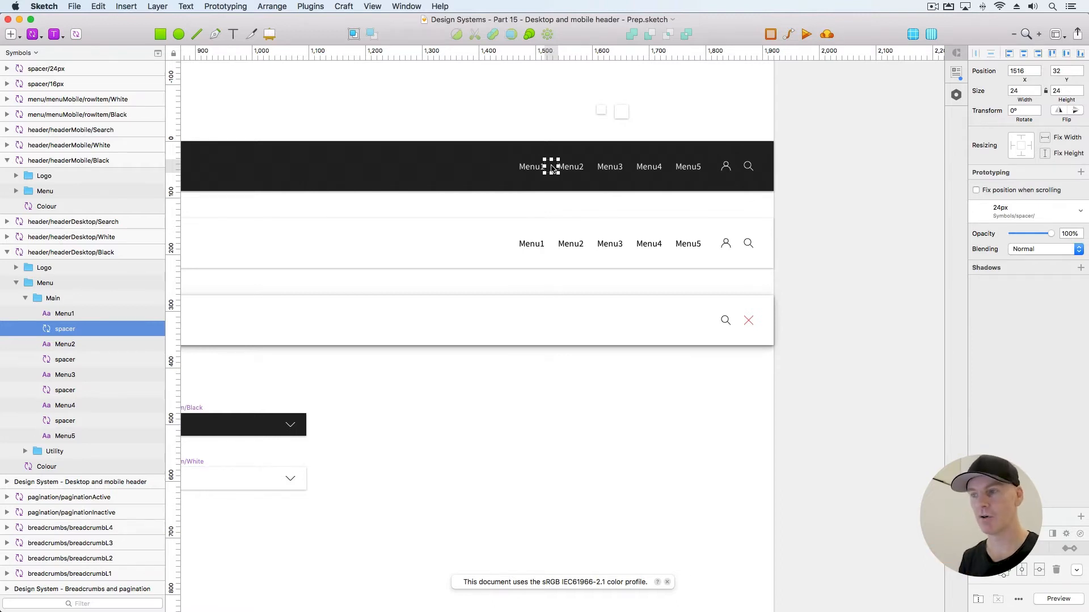
pyautogui.click(532, 168)
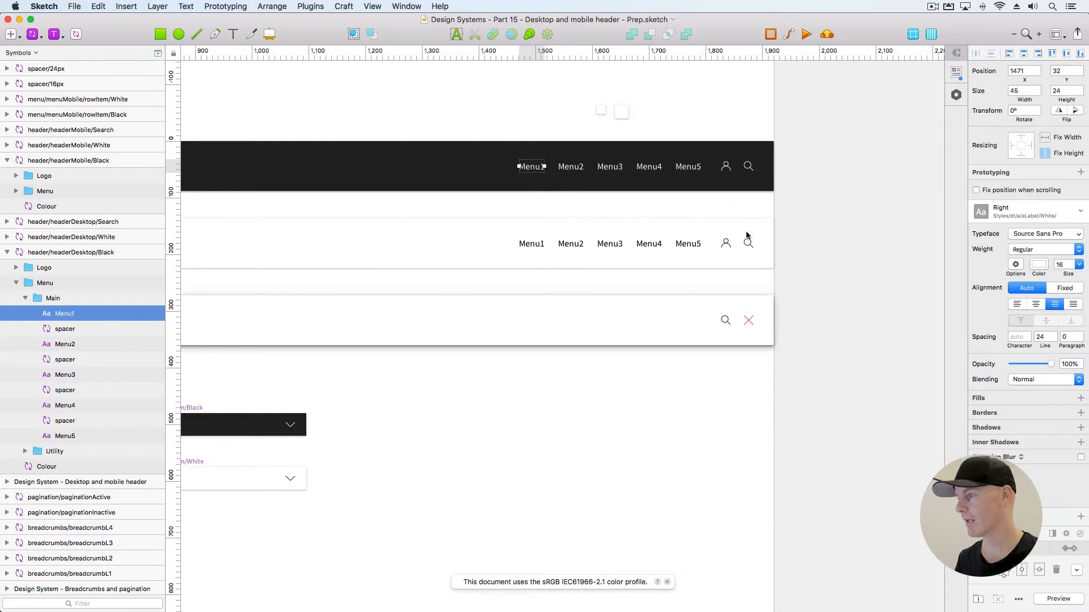
pyautogui.click(1035, 216)
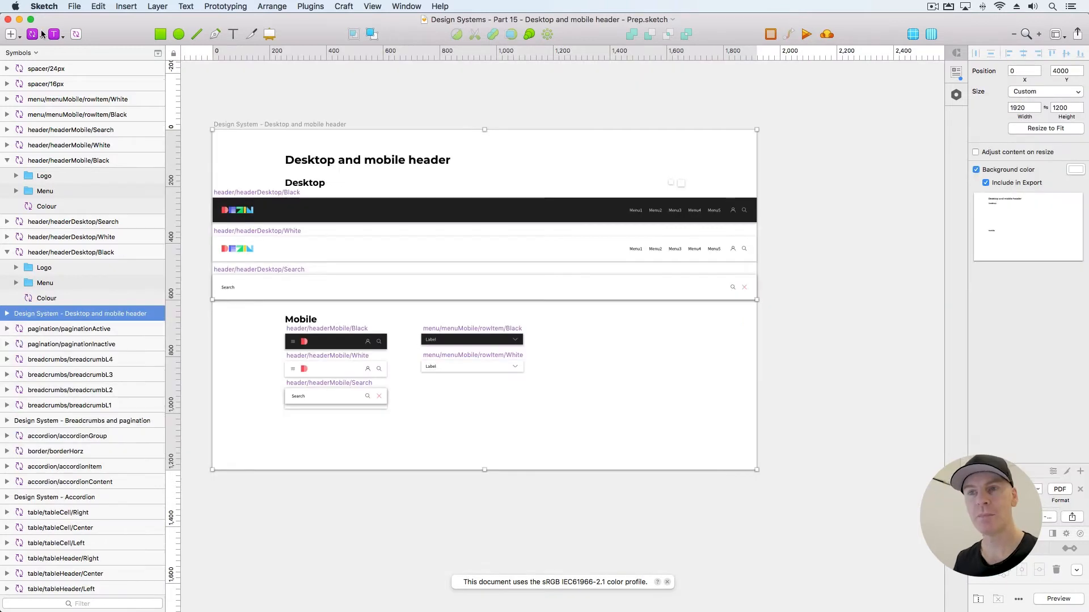
# Place an instance of the header/headerDesktop/Black symbol just above the Desktop and mobile header artboard
pyautogui.click(34, 34)
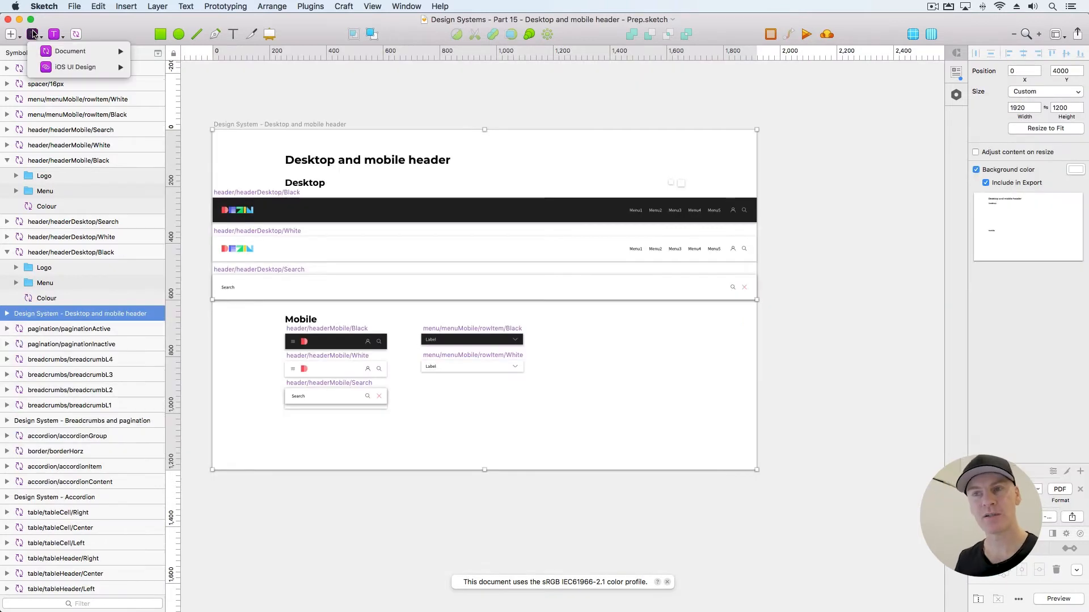
pyautogui.moveTo(55, 51)
pyautogui.moveTo(193, 146)
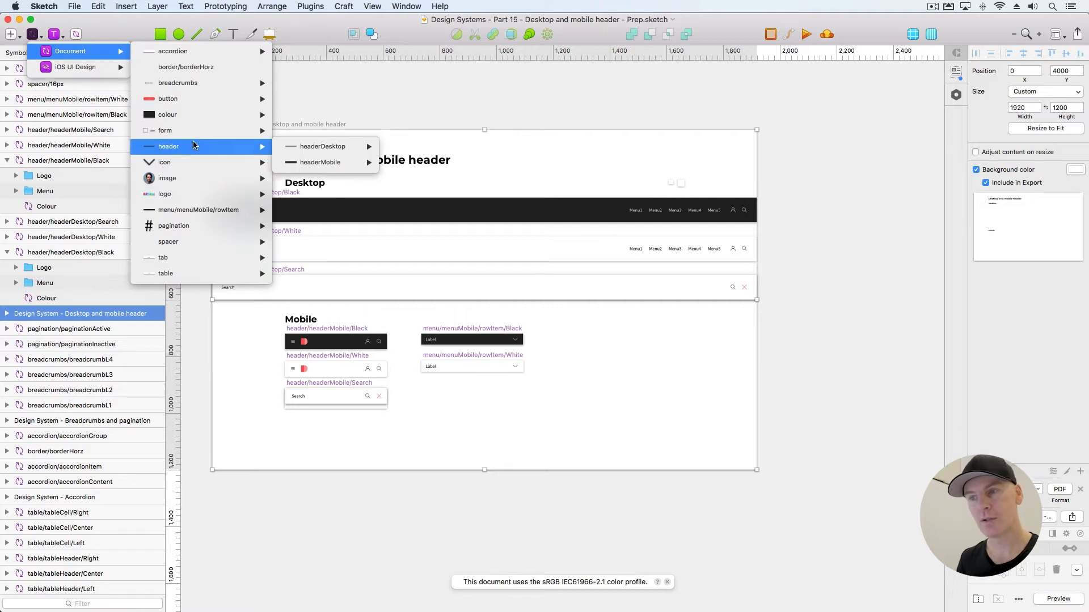
pyautogui.moveTo(359, 155)
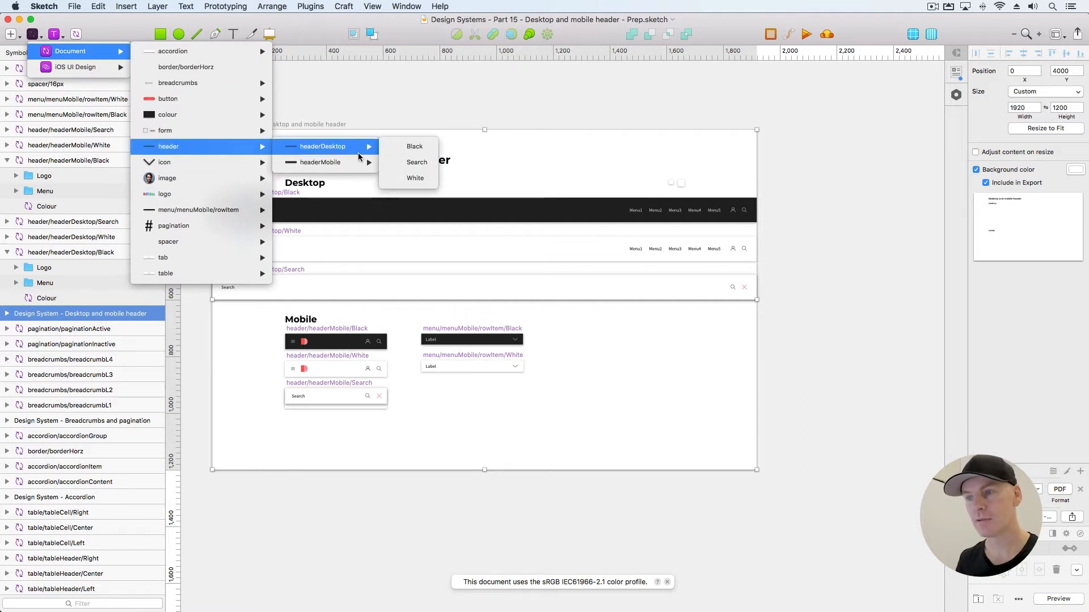
pyautogui.click(406, 149)
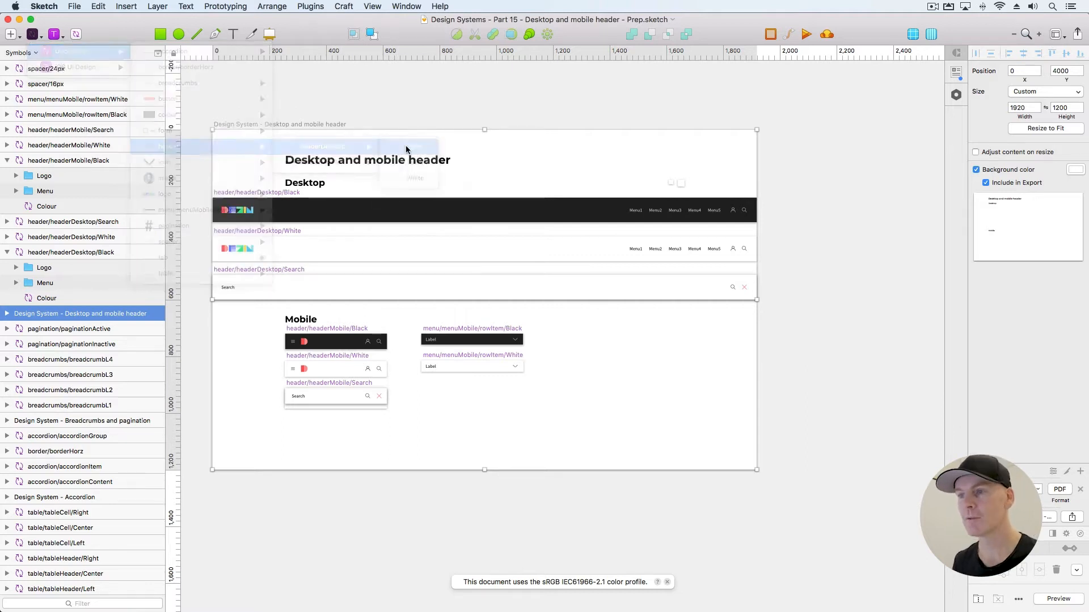
pyautogui.click(484, 98)
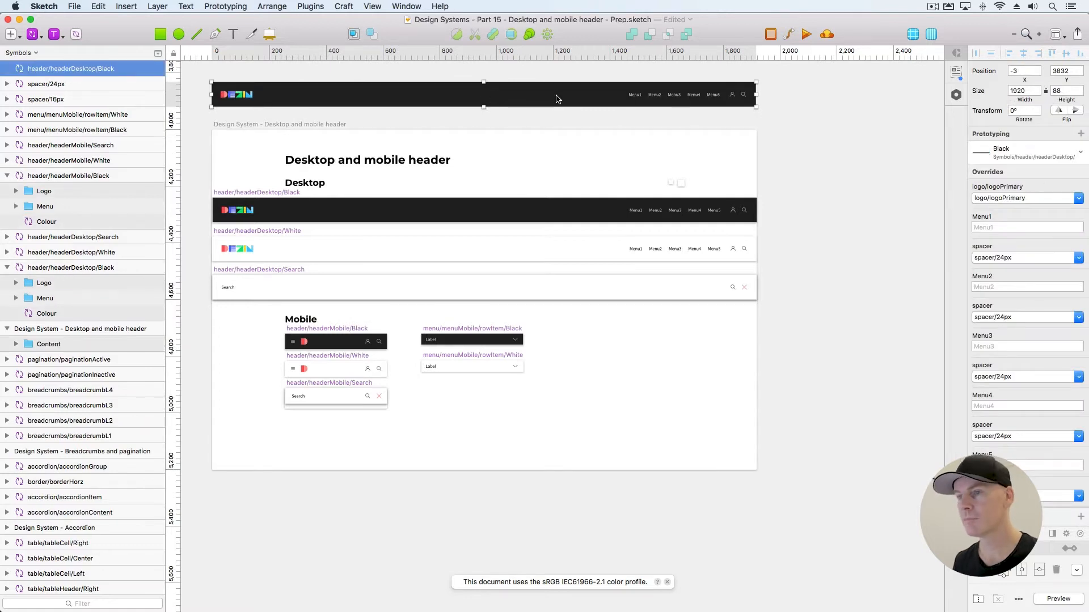
pyautogui.moveTo(762, 95)
pyautogui.mouseDown()
pyautogui.moveTo(687, 93)
pyautogui.moveTo(756, 94)
pyautogui.mouseUp()
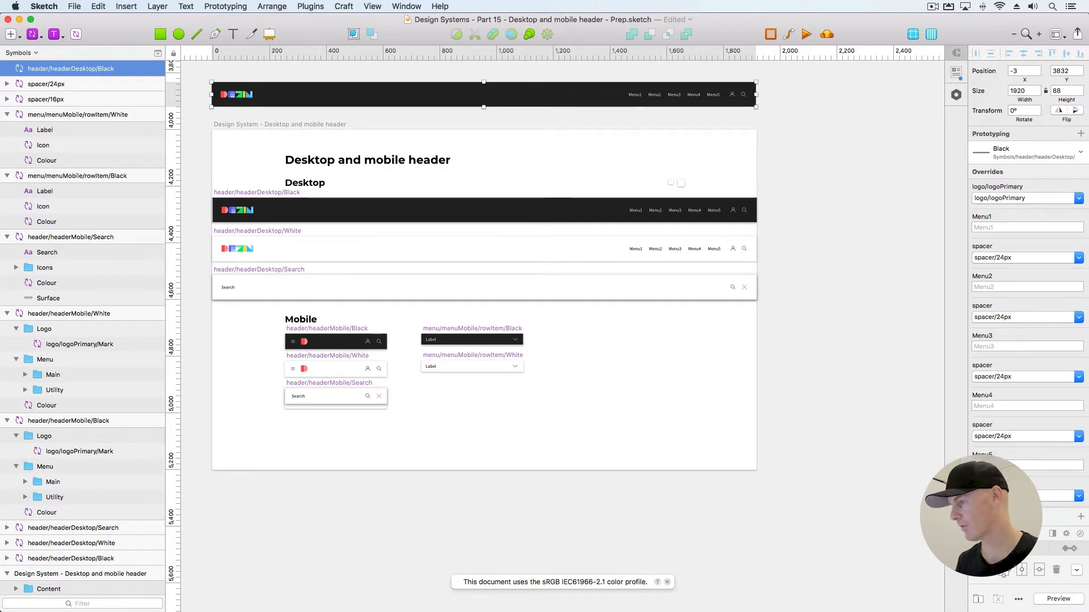
# Override the Menu5 label of the placed black header instance with "Contact"
pyautogui.scroll(-5, 995, 390)
pyautogui.click(1004, 339)
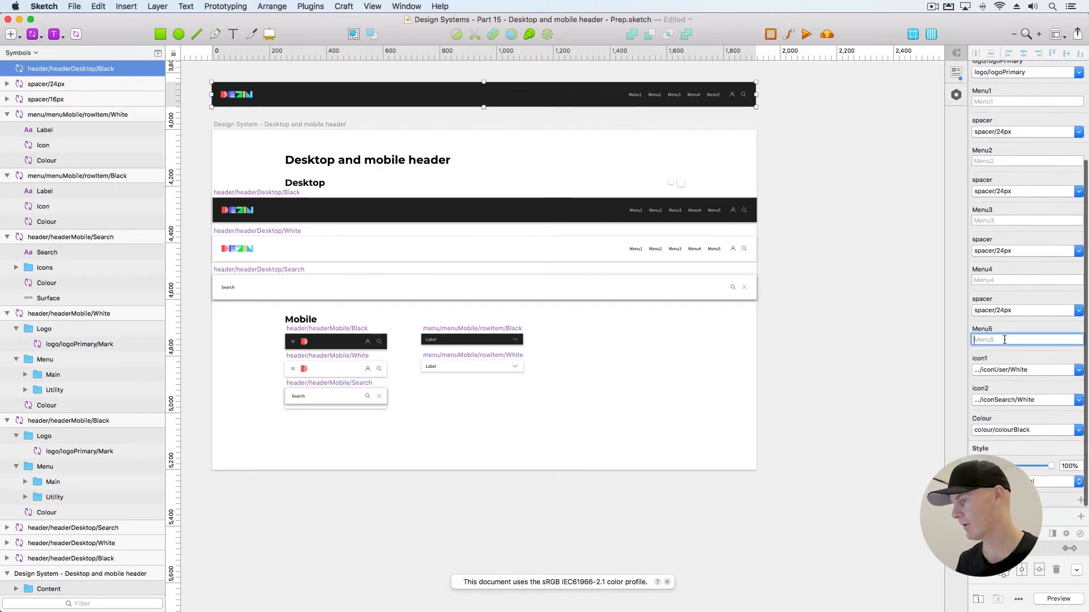
pyautogui.write('Contact')
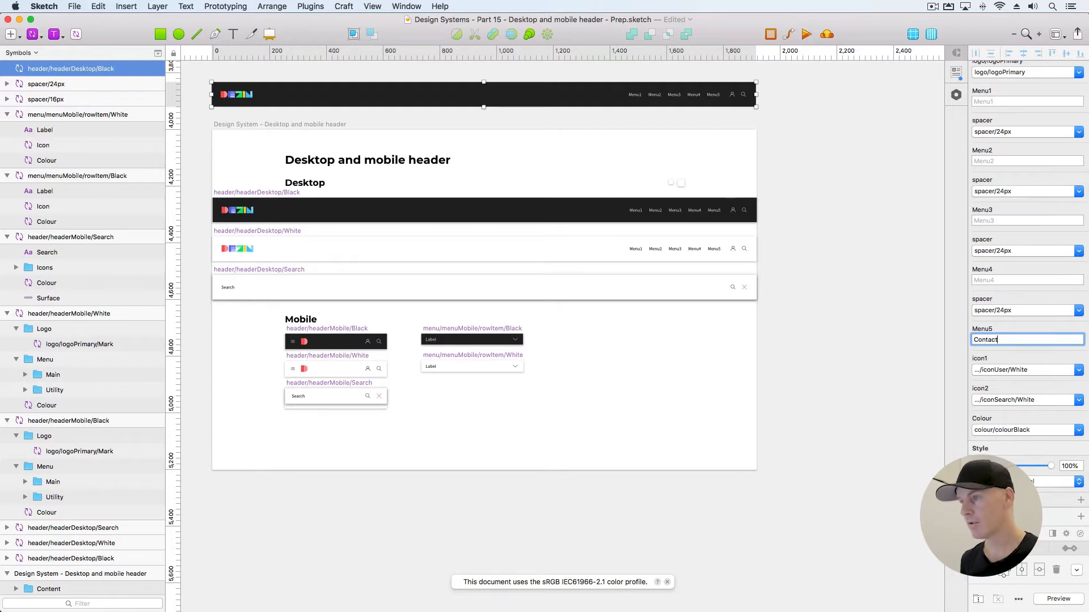
pyautogui.press('Return')
# Override the Menu4 label of the placed black header instance with "Services"
pyautogui.press('super+2')
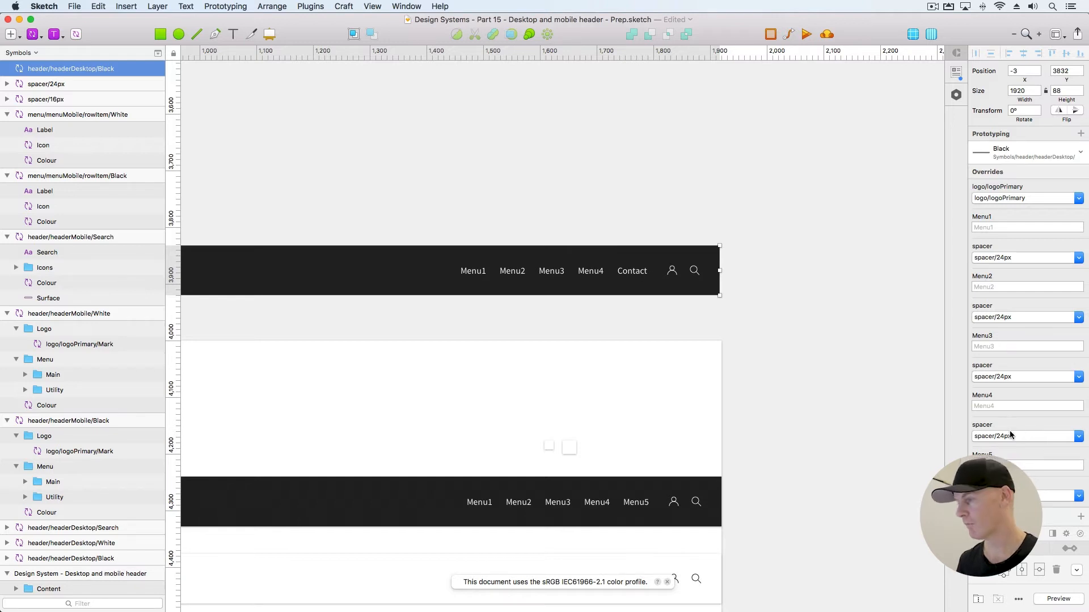
pyautogui.click(992, 405)
pyautogui.write('Services')
pyautogui.press('Return')
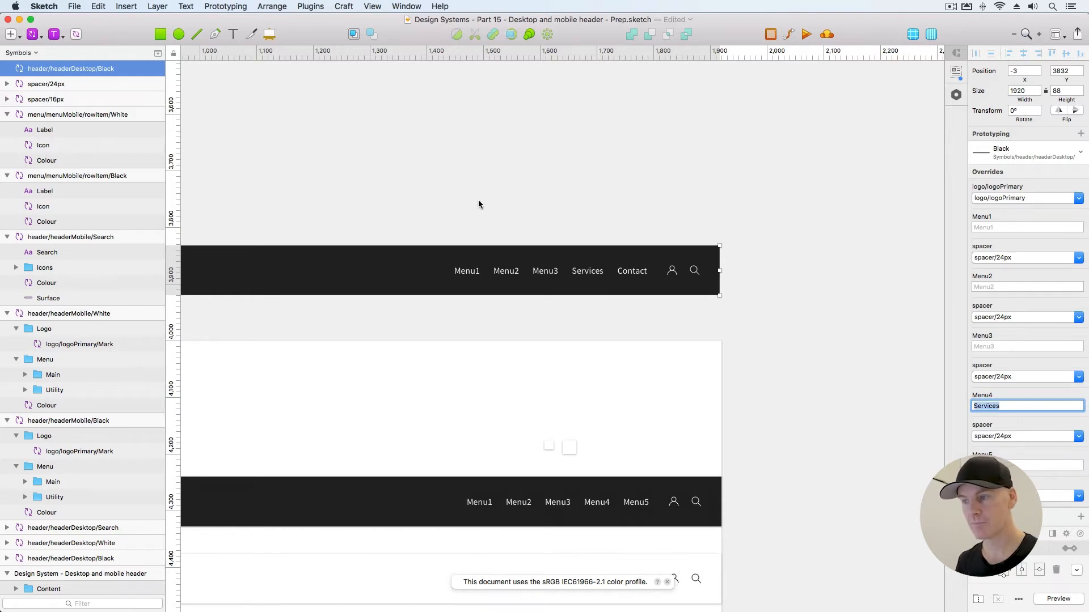
# Examine the menu, user and search icons and the logo mark in the black mobile header symbol
pyautogui.press('super+minus')
pyautogui.press('super+minus')
pyautogui.press('super+plus')
pyautogui.scroll(-5, 496, 178)
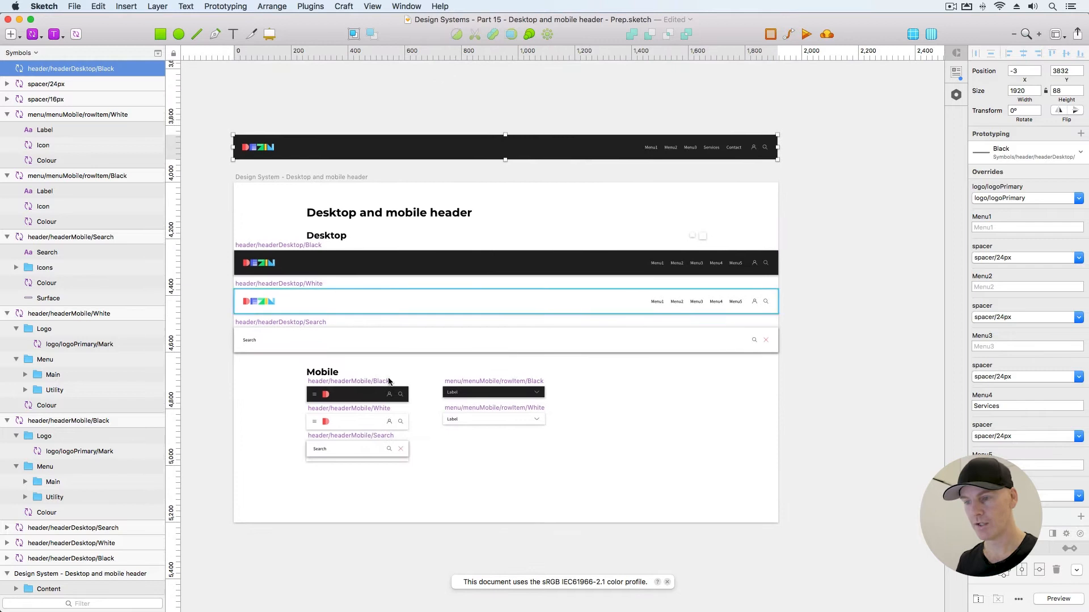
pyautogui.press('Escape')
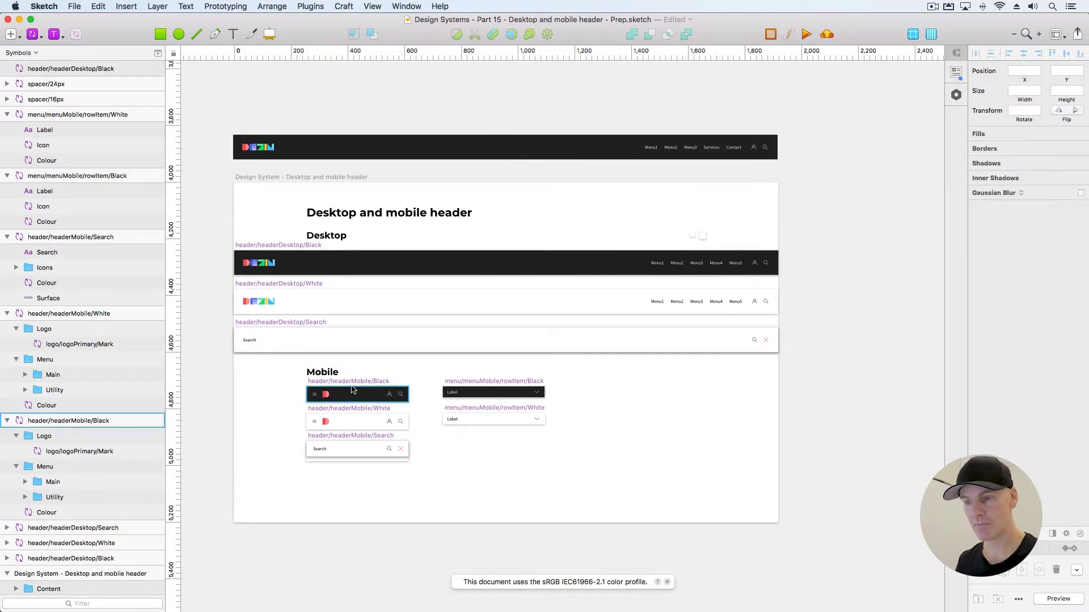
pyautogui.keyDown('super'); pyautogui.click(314, 394); pyautogui.keyUp('super')
pyautogui.press('super+plus')
pyautogui.press('super+plus')
pyautogui.keyDown('super'); pyautogui.click(554, 284); pyautogui.keyUp('super')
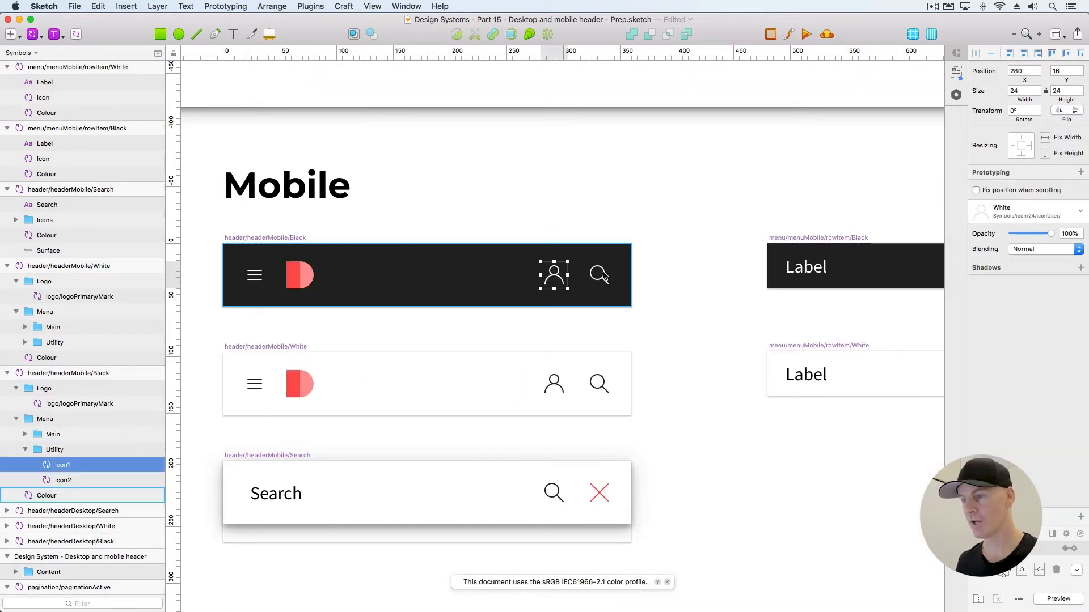
pyautogui.press('Tab')
pyautogui.click(518, 208)
pyautogui.keyDown('super'); pyautogui.click(303, 276); pyautogui.keyUp('super')
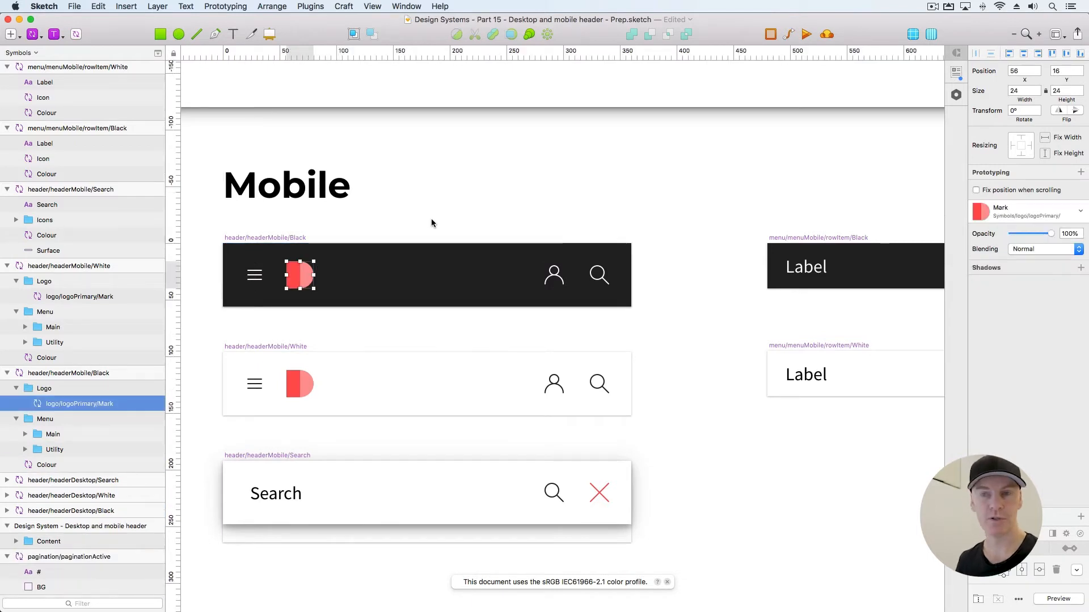
# Compare the search icon in the black desktop header with the close icon in the desktop search header
pyautogui.click(431, 219)
pyautogui.press('super+minus')
pyautogui.press('super+minus')
pyautogui.moveTo(452, 245); pyautogui.dragTo(579, 232)
pyautogui.click(342, 251)
pyautogui.press('super+plus')
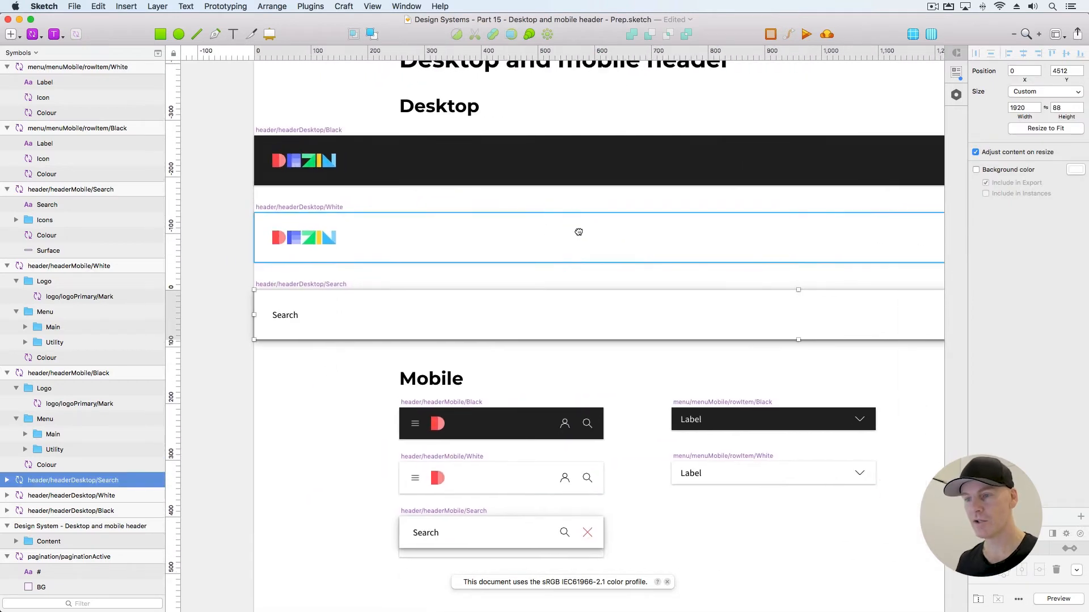
pyautogui.click(211, 263)
pyautogui.hscroll(15, 737, 235)
pyautogui.scroll(3, 737, 235)
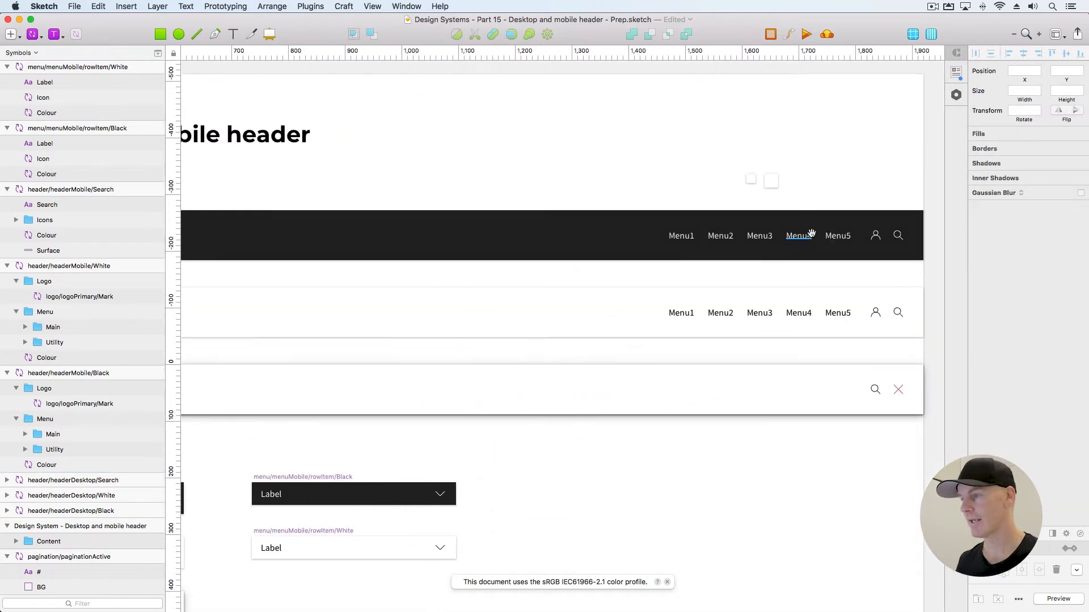
pyautogui.hscroll(10, 812, 233)
pyautogui.scroll(-2, 811, 233)
pyautogui.click(593, 197)
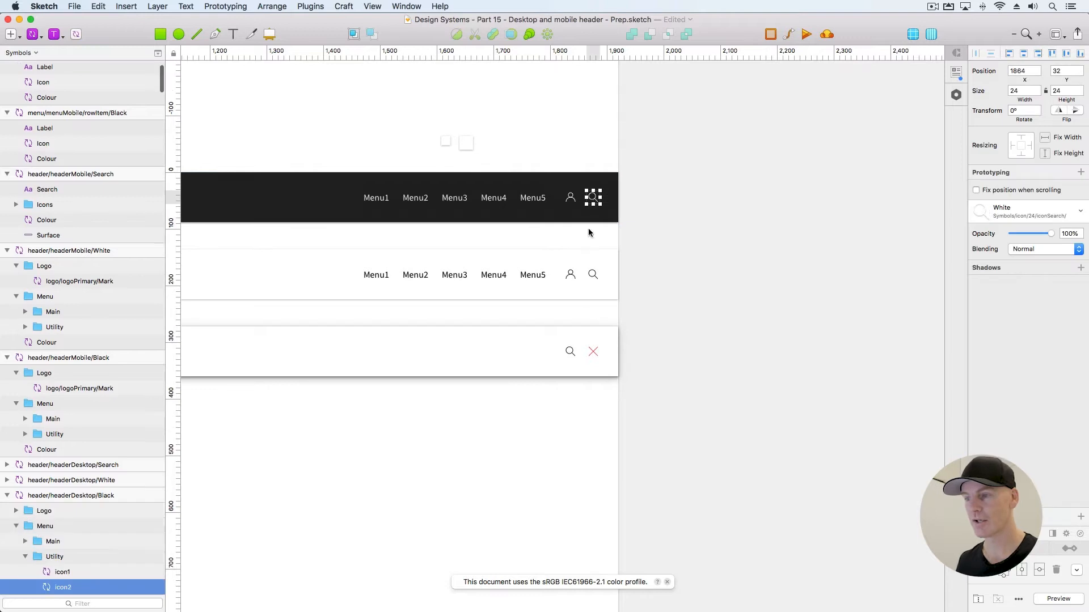
pyautogui.doubleClick(594, 352)
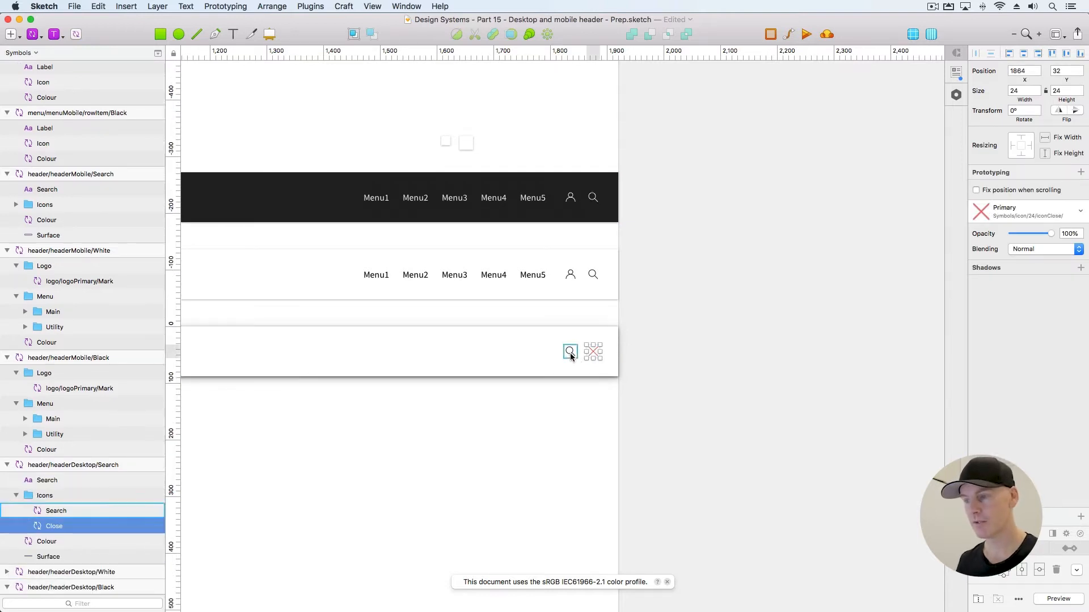
# Examine the mobile header symbols and the black mobile menu row item beside them
pyautogui.hscroll(-10, 673, 366)
pyautogui.scroll(-5, 673, 366)
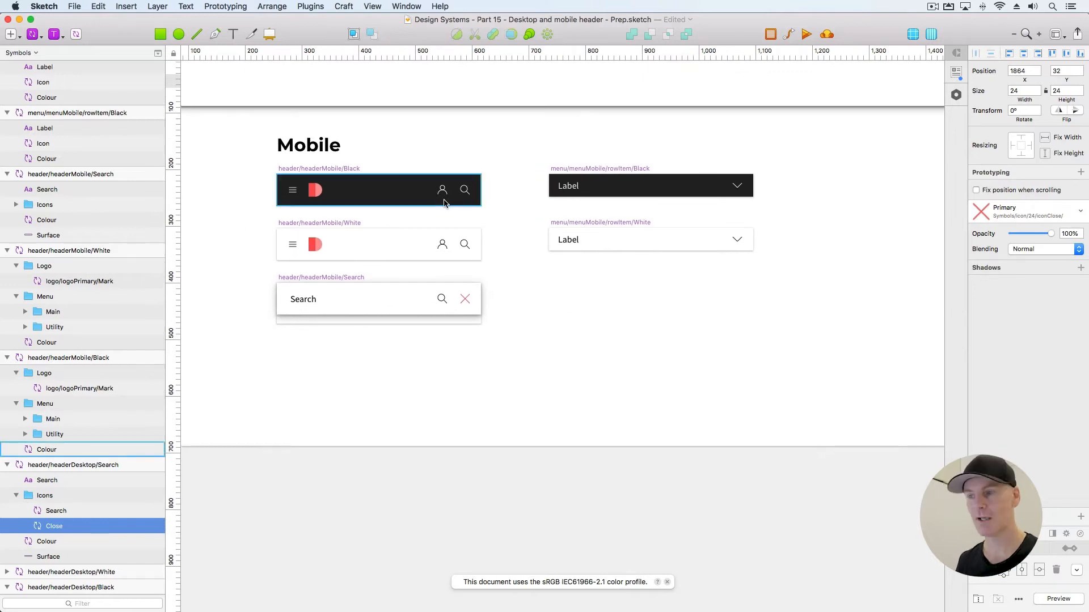
pyautogui.click(603, 282)
pyautogui.click(583, 165)
pyautogui.scroll(3, 583, 168)
pyautogui.hscroll(4, 583, 167)
pyautogui.click(495, 232)
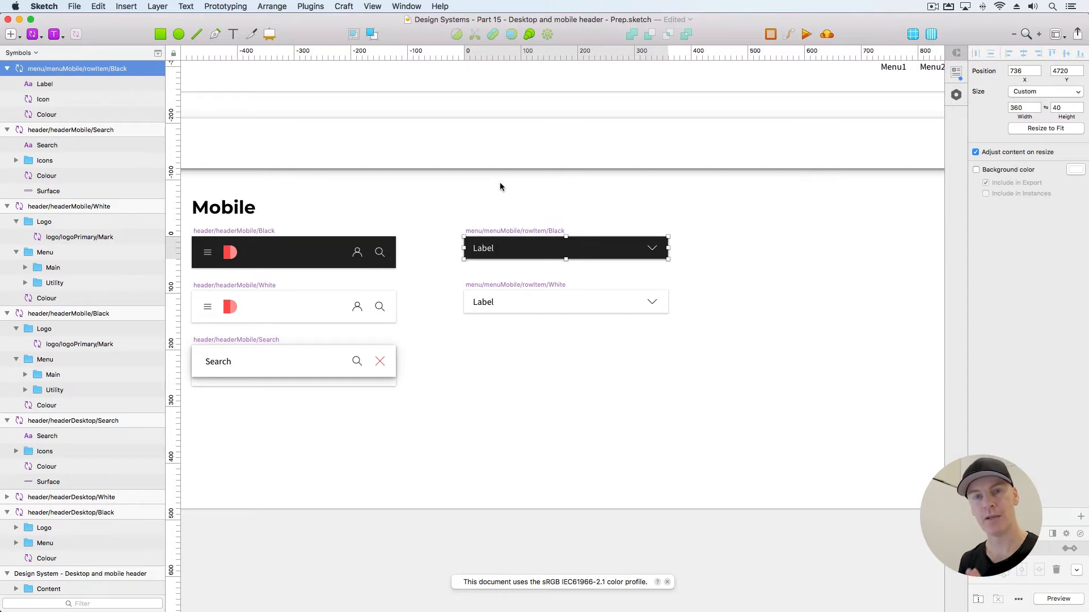
pyautogui.click(500, 187)
pyautogui.press('super+minus')
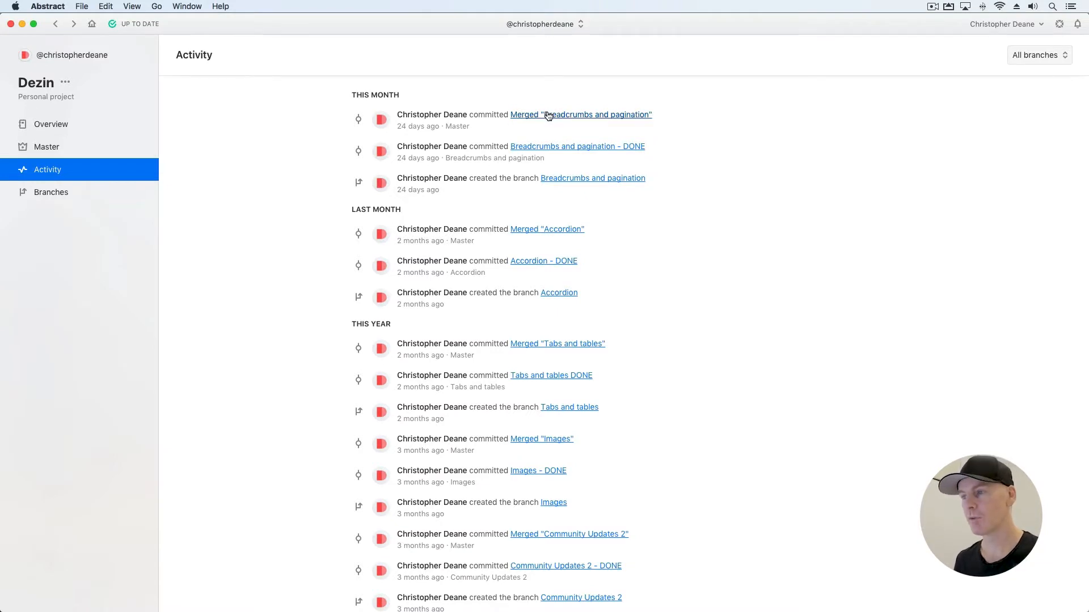
# In Abstract, create a branch named "Desktop and mobile header" from Master and open its Dezin System - Global file in Sketch
pyautogui.click(69, 151)
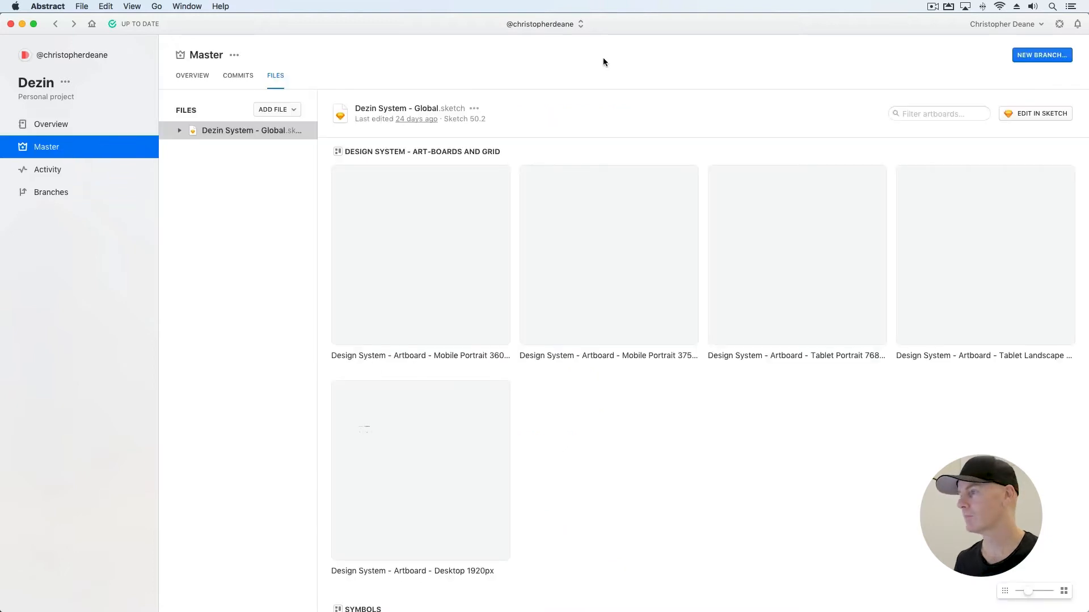
pyautogui.click(1027, 56)
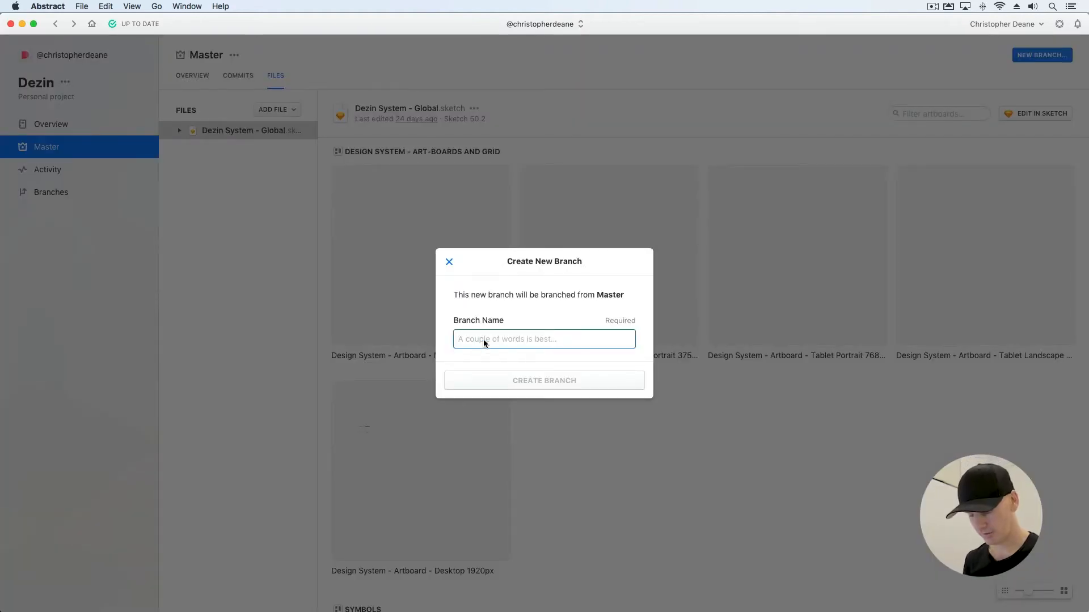
pyautogui.write('Desktop')
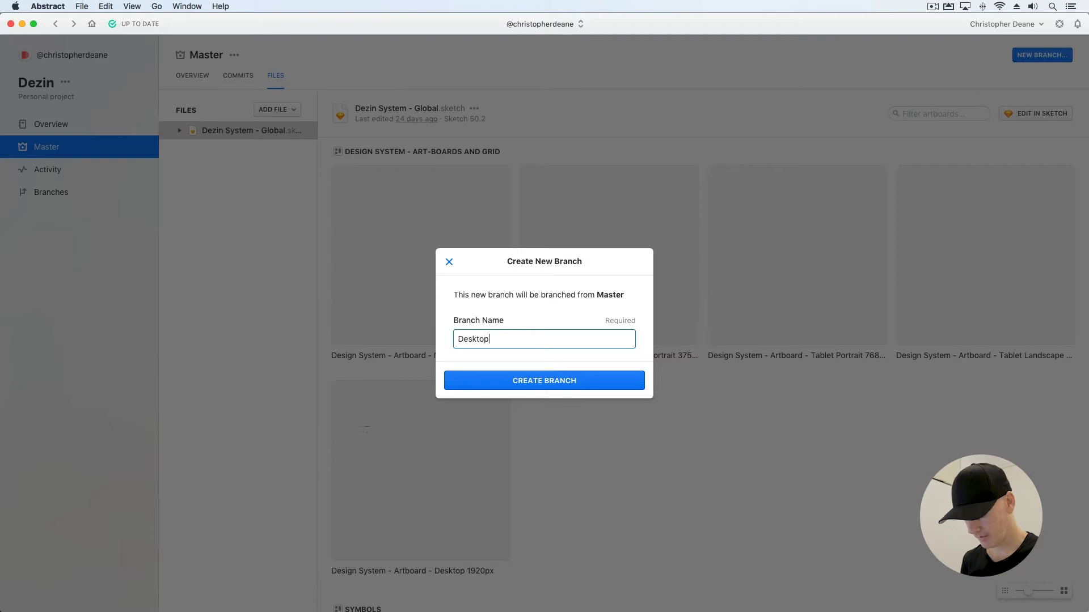
pyautogui.write(' and mobile header')
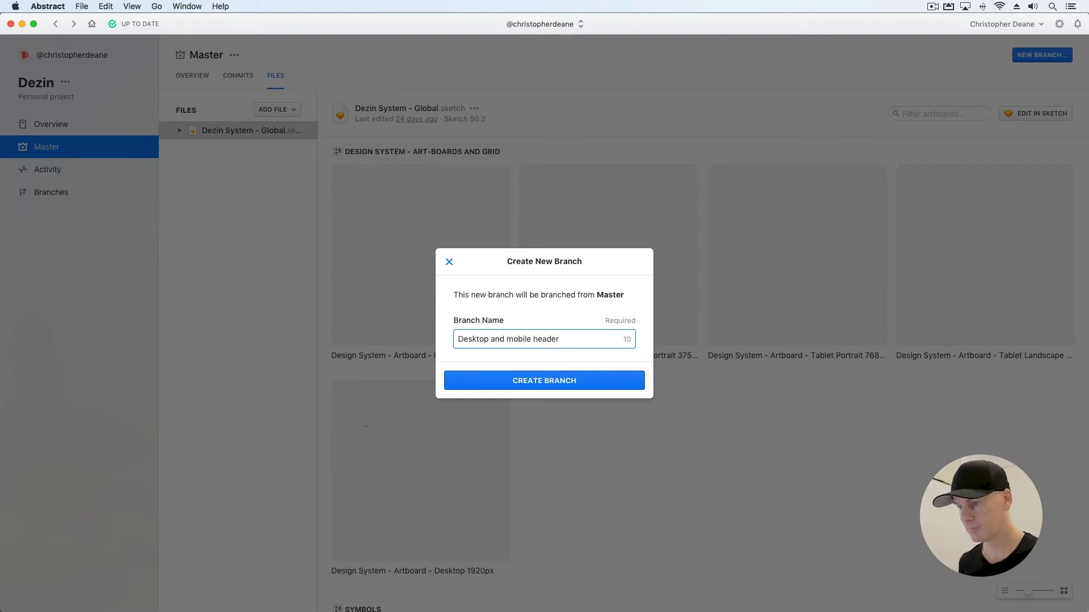
pyautogui.press('Return')
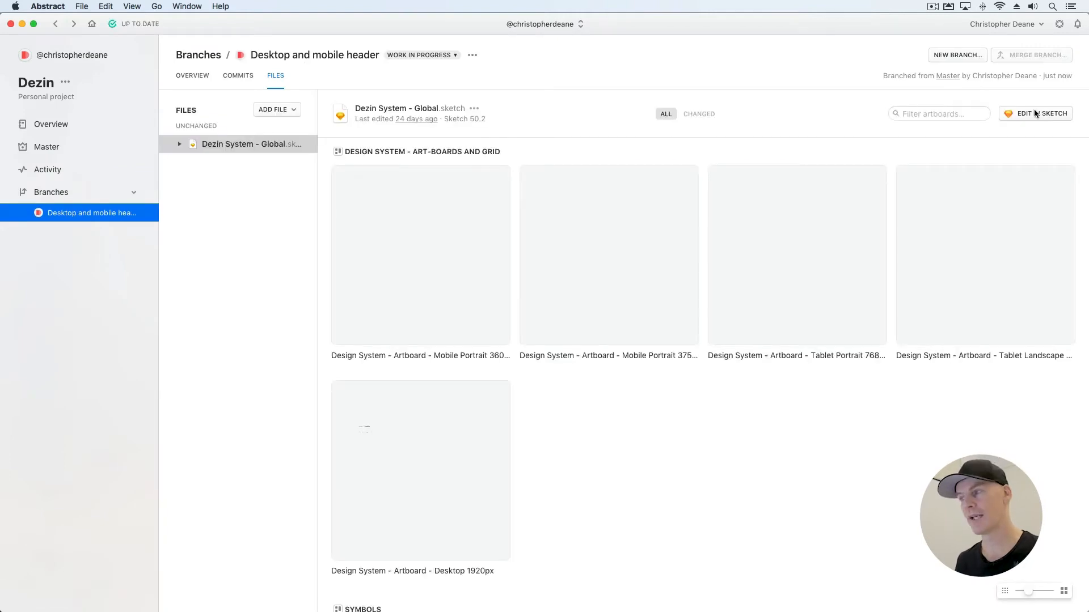
pyautogui.click(1032, 112)
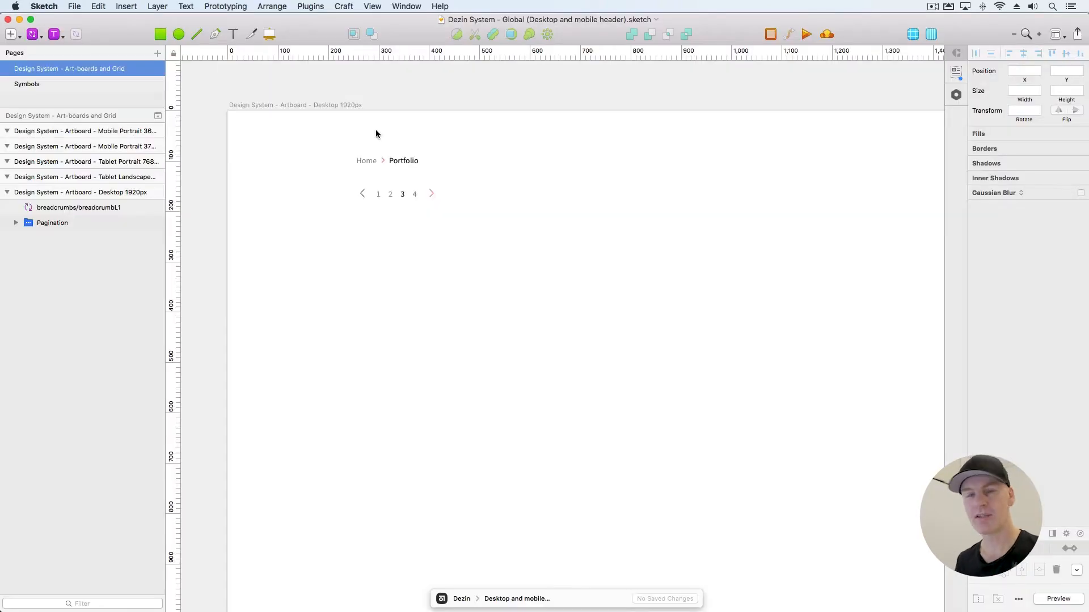
# Delete the breadcrumb instance and the Pagination group from the Desktop 1920px artboard
pyautogui.click(392, 163)
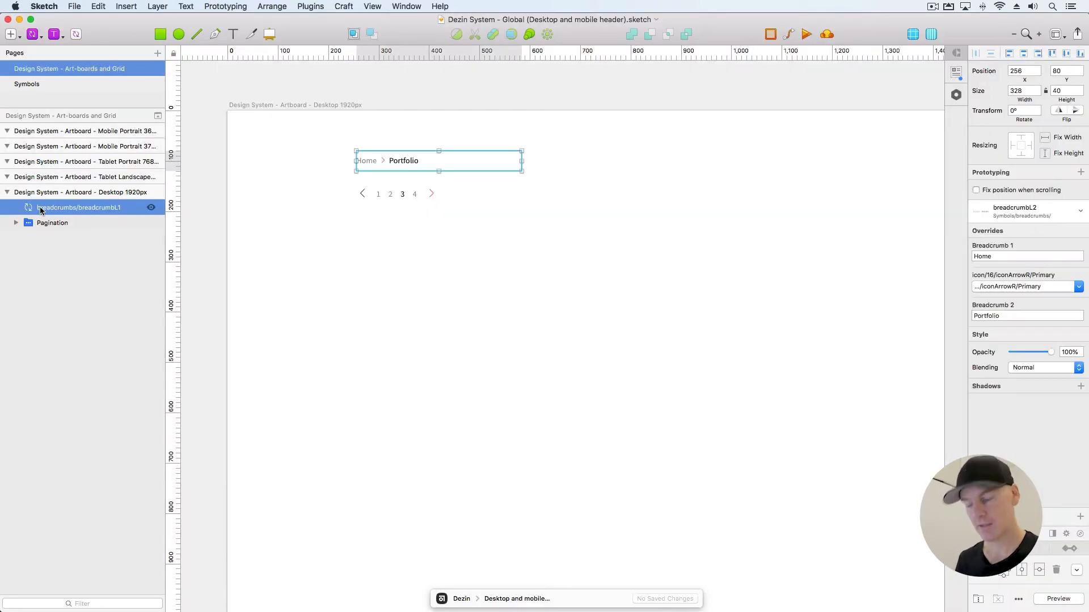
pyautogui.press('Delete')
pyautogui.doubleClick(390, 201)
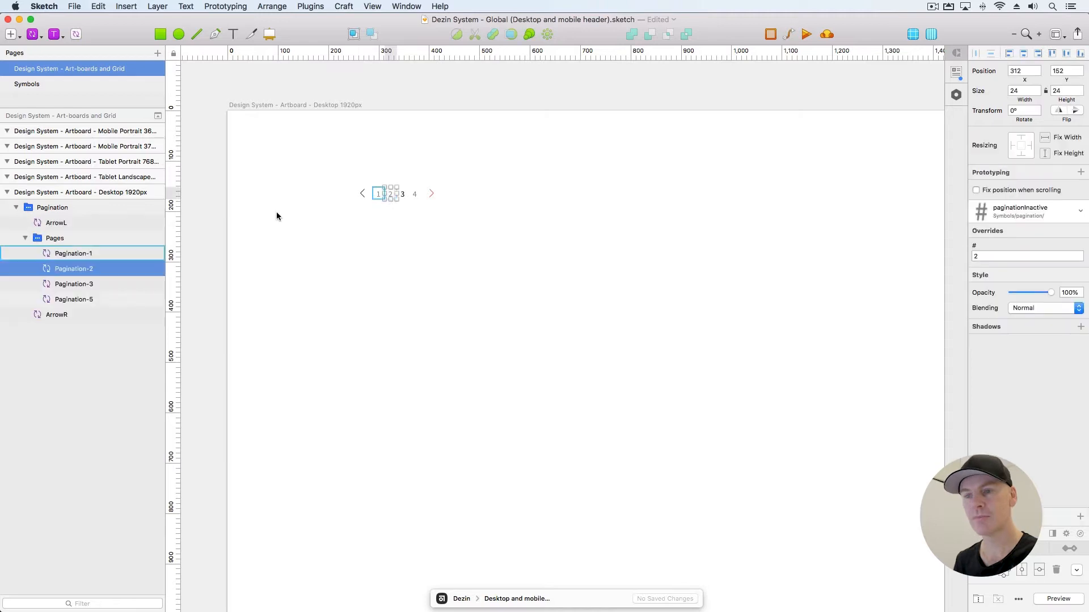
pyautogui.click(74, 208)
pyautogui.press('Delete')
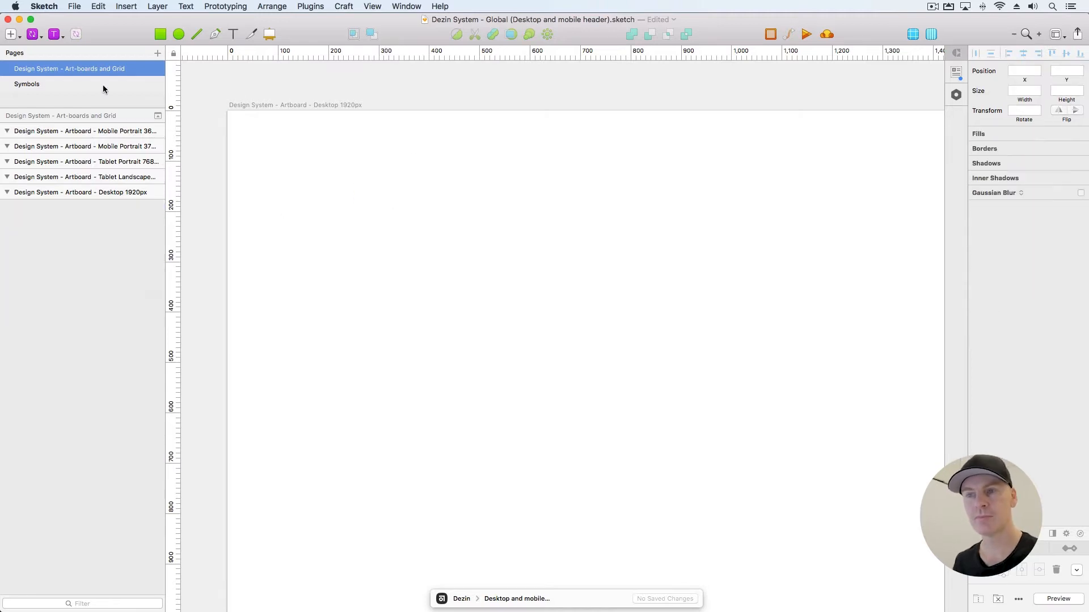
# Open the Symbols page and go to the Breadcrumbs and pagination artboard
pyautogui.click(78, 85)
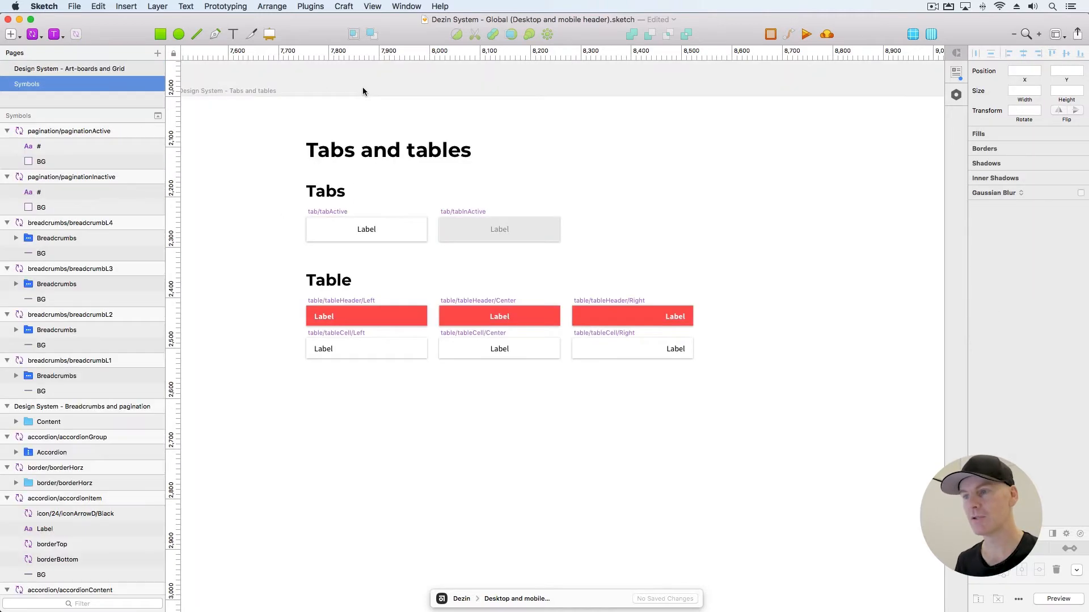
pyautogui.press('super+minus')
pyautogui.press('super+minus')
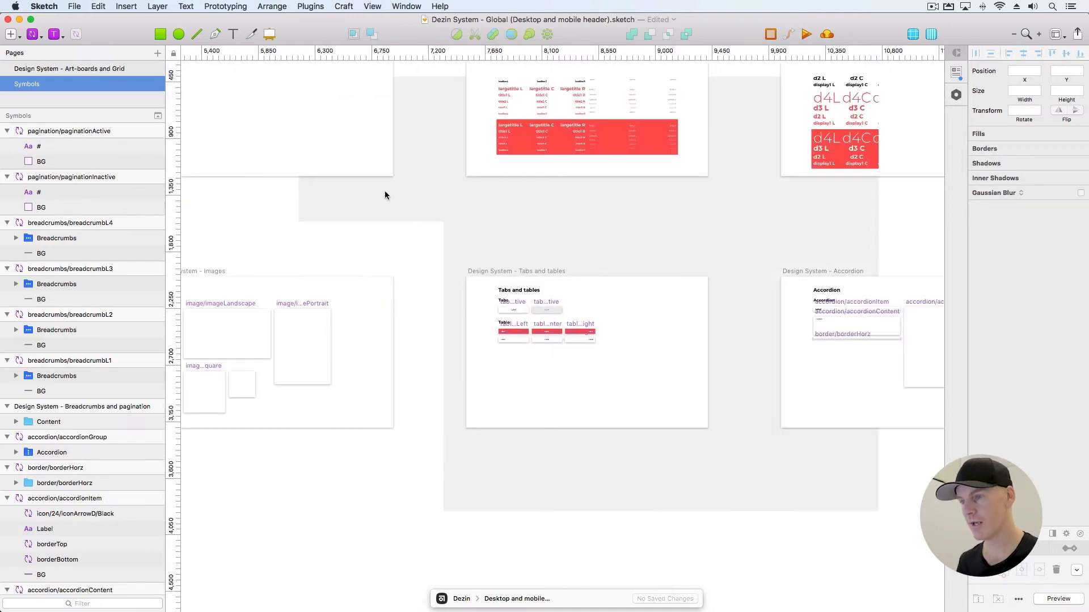
pyautogui.moveTo(755, 216); pyautogui.dragTo(382, 143)
pyautogui.click(452, 178)
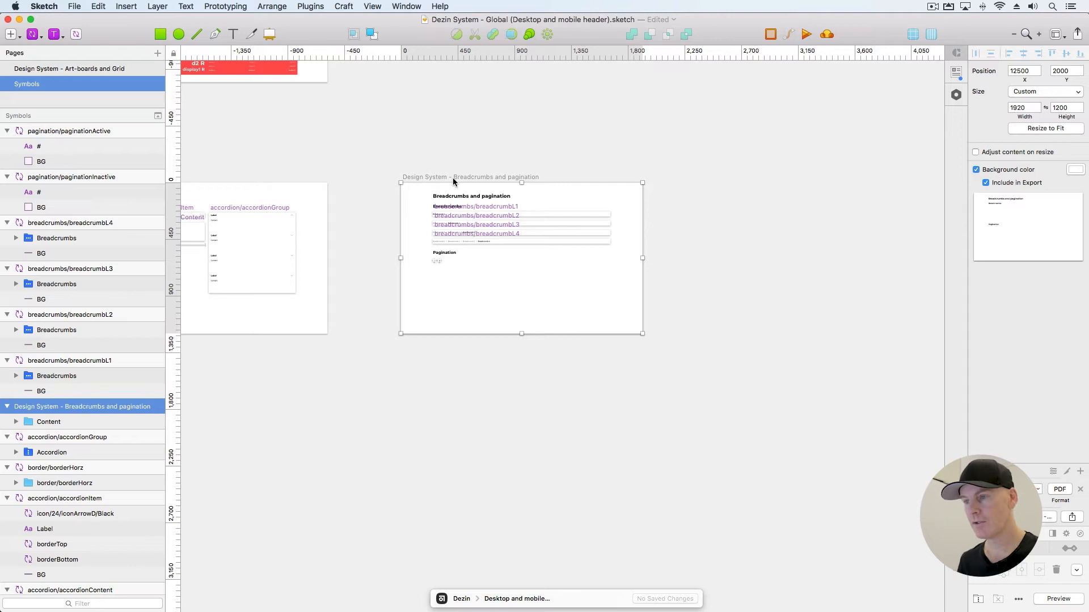
pyautogui.keyDown('alt'); pyautogui.moveTo(453, 181); pyautogui.dragTo(453, 410); pyautogui.keyUp('alt')
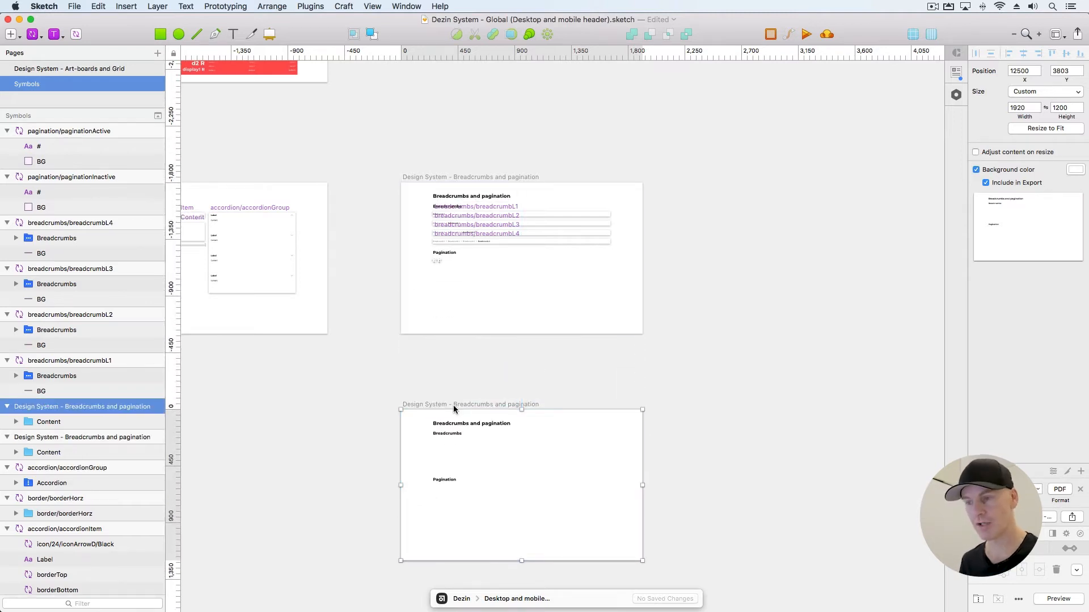
pyautogui.press('super+z')
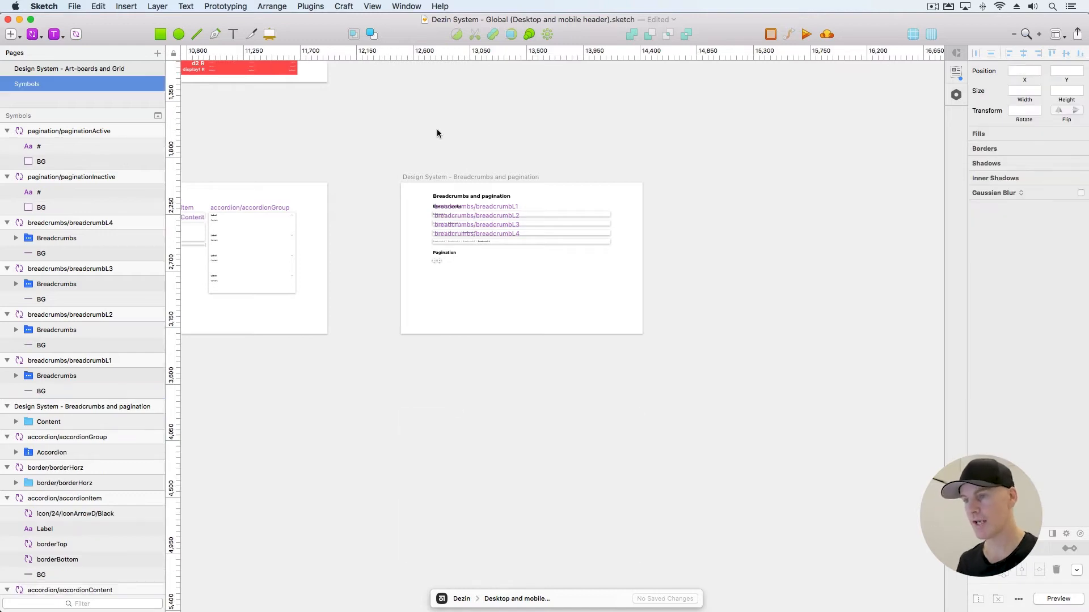
# Duplicate the Breadcrumbs and pagination artboard and move the copy into a new row below the Buttons and Forms artboard
pyautogui.click(438, 180)
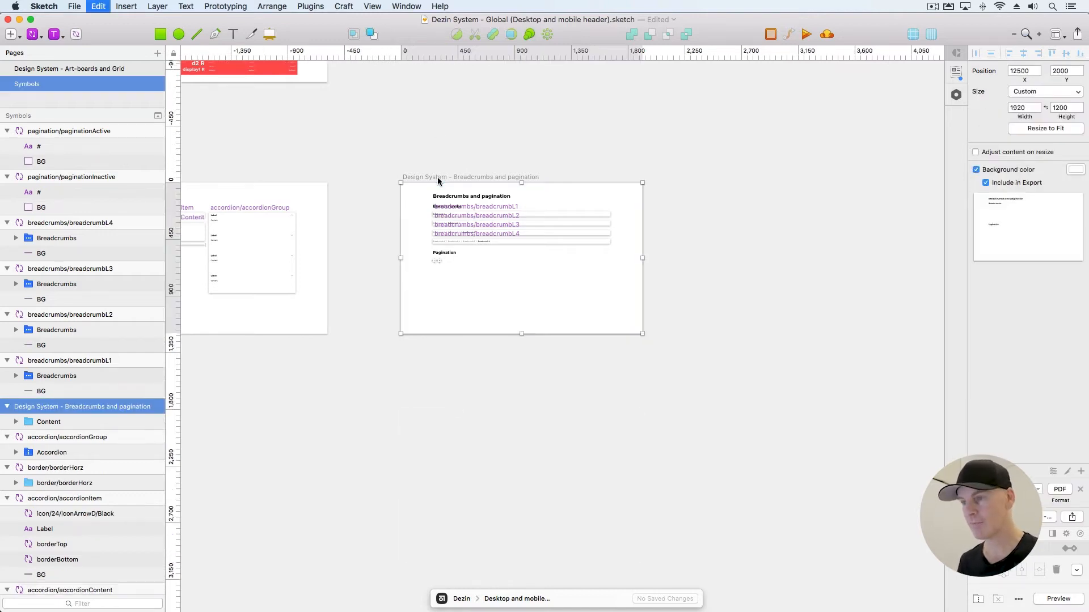
pyautogui.press('super+d')
pyautogui.moveTo(713, 182); pyautogui.dragTo(711, 391)
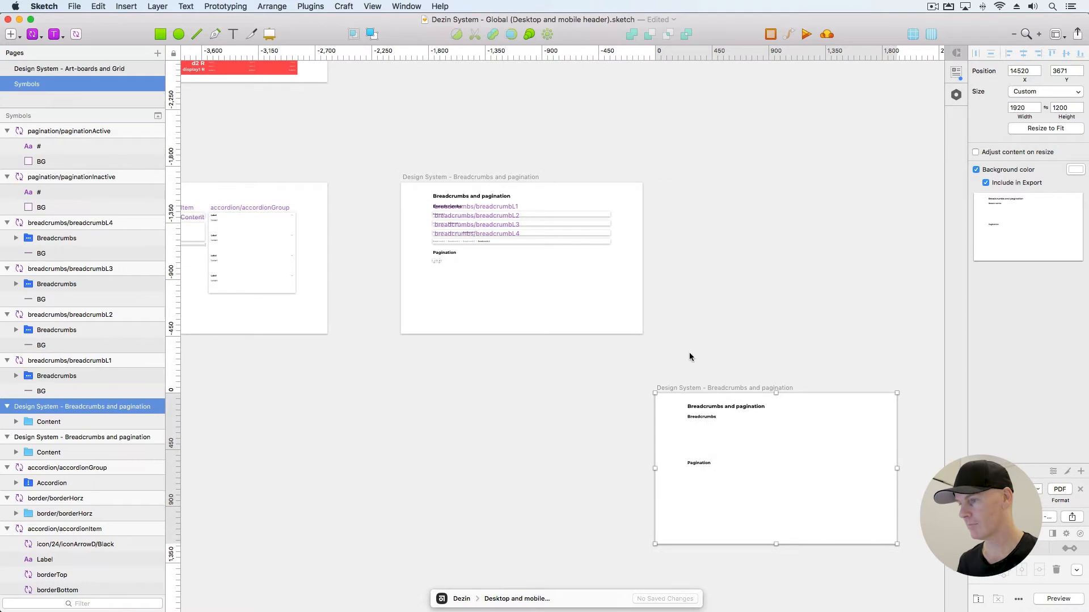
pyautogui.moveTo(690, 356); pyautogui.dragTo(714, 156)
pyautogui.press('super+minus')
pyautogui.moveTo(652, 269); pyautogui.dragTo(288, 234)
pyautogui.moveTo(331, 282); pyautogui.dragTo(815, 305)
pyautogui.moveTo(788, 256); pyautogui.dragTo(296, 251)
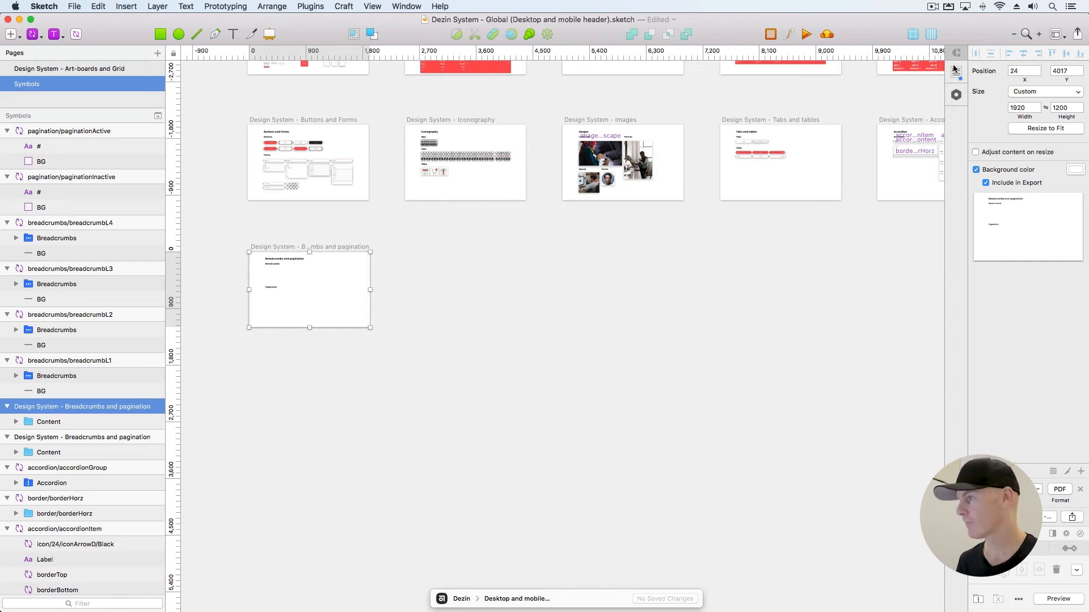
# Set the duplicated artboard's position to X 0 and Y 4000
pyautogui.click(1023, 72)
pyautogui.write('0')
pyautogui.press('Tab')
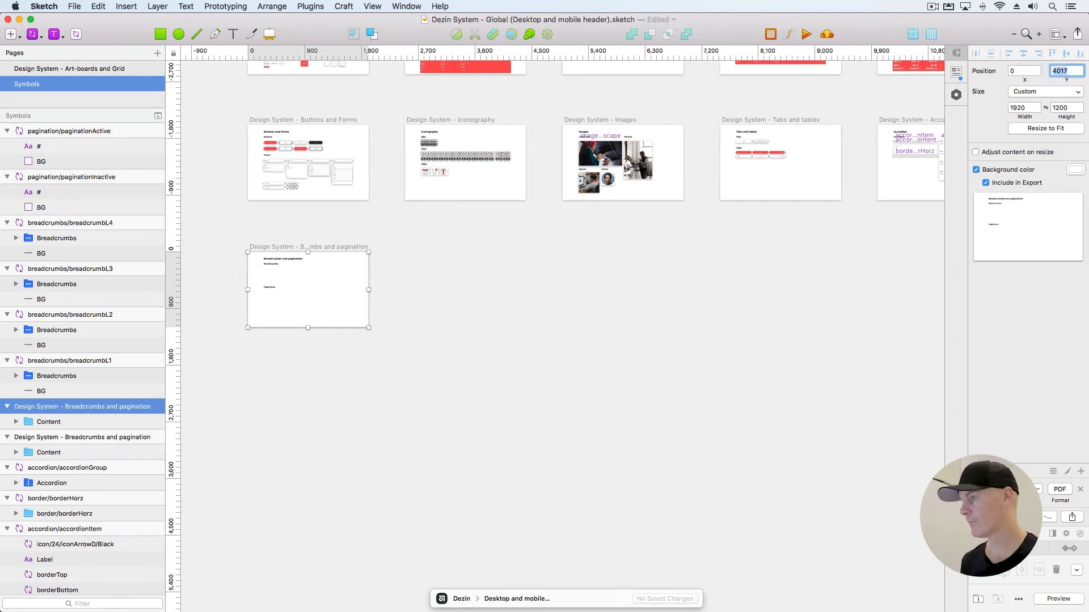
pyautogui.write('4')
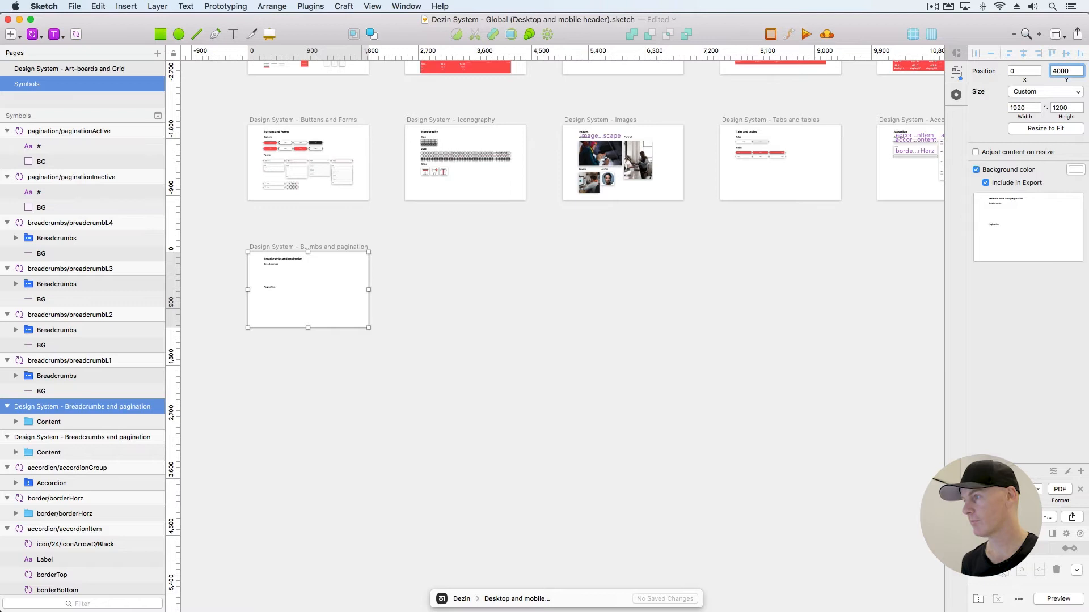
pyautogui.press('Return')
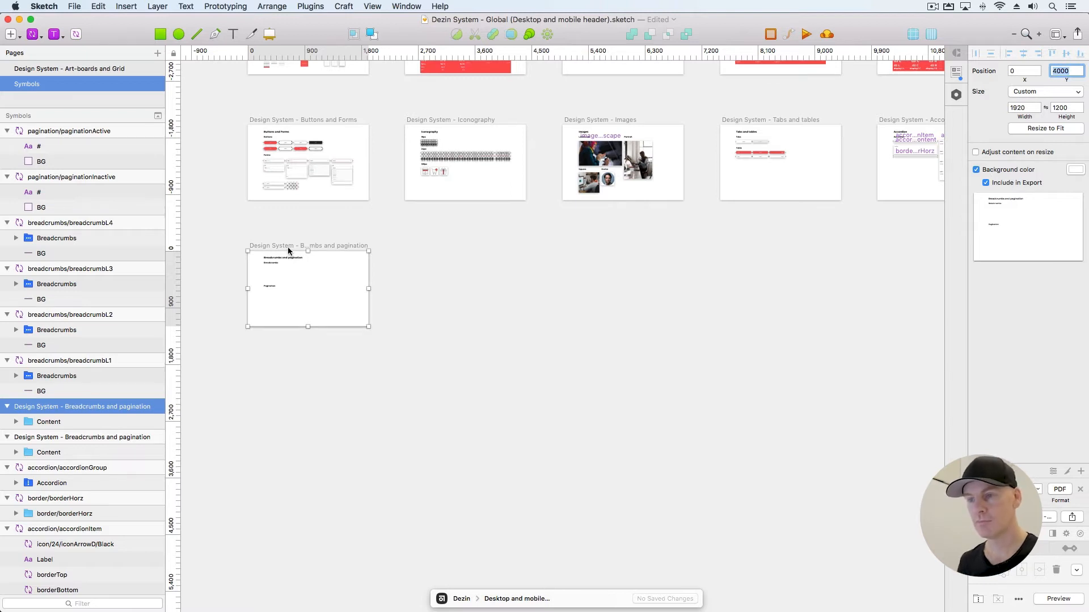
# Collapse the layer list and rename the duplicated artboard as "Design System - Desktop and mobile header"
pyautogui.press('super+2')
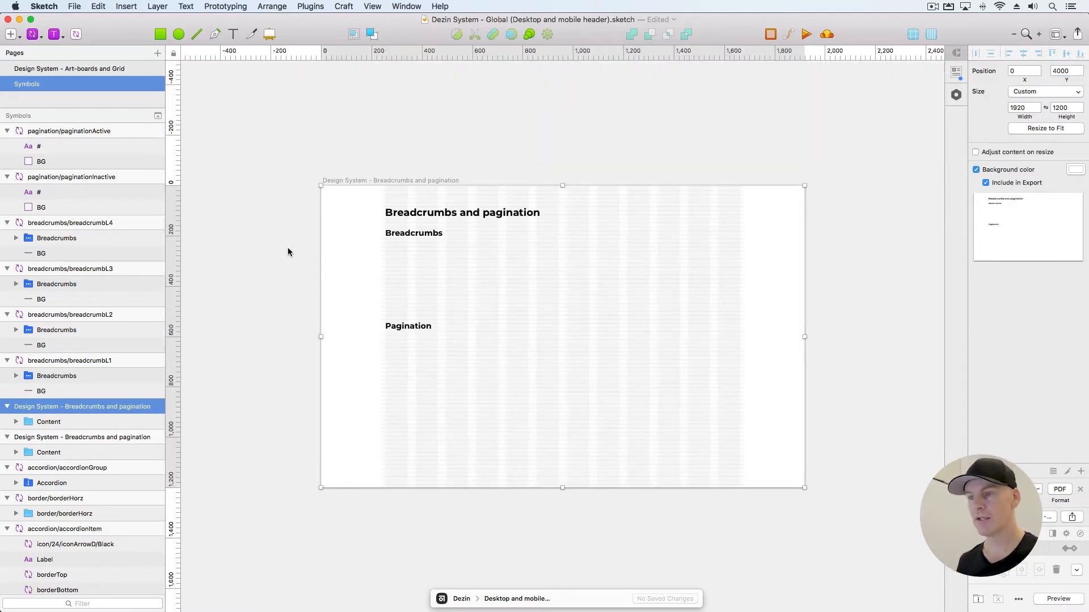
pyautogui.click(284, 132)
pyautogui.click(372, 180)
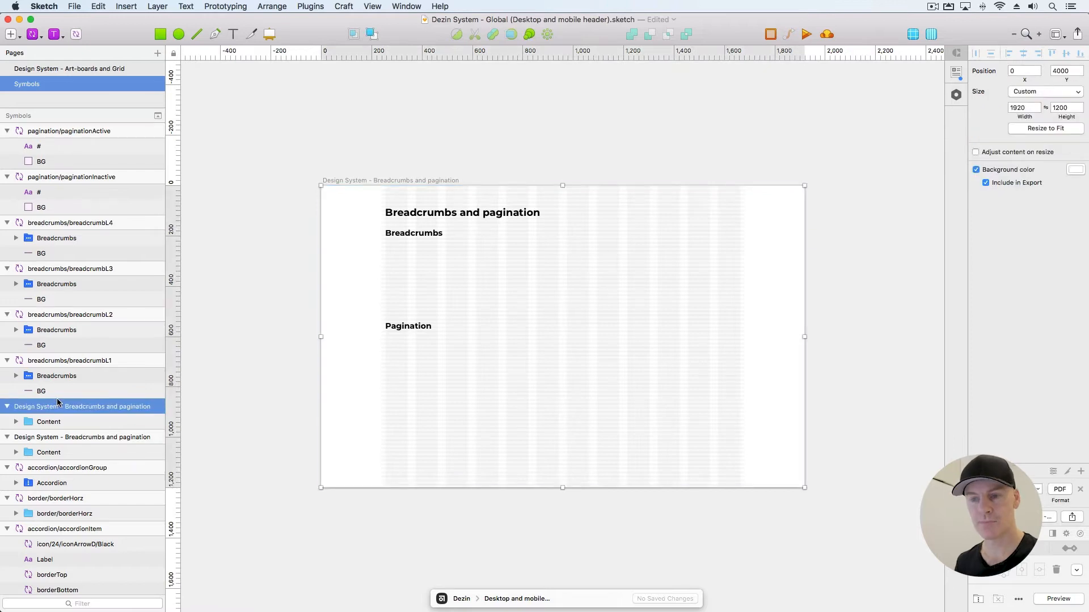
pyautogui.press('super+shift+c')
pyautogui.doubleClick(96, 223)
pyautogui.moveTo(64, 223); pyautogui.dragTo(179, 222)
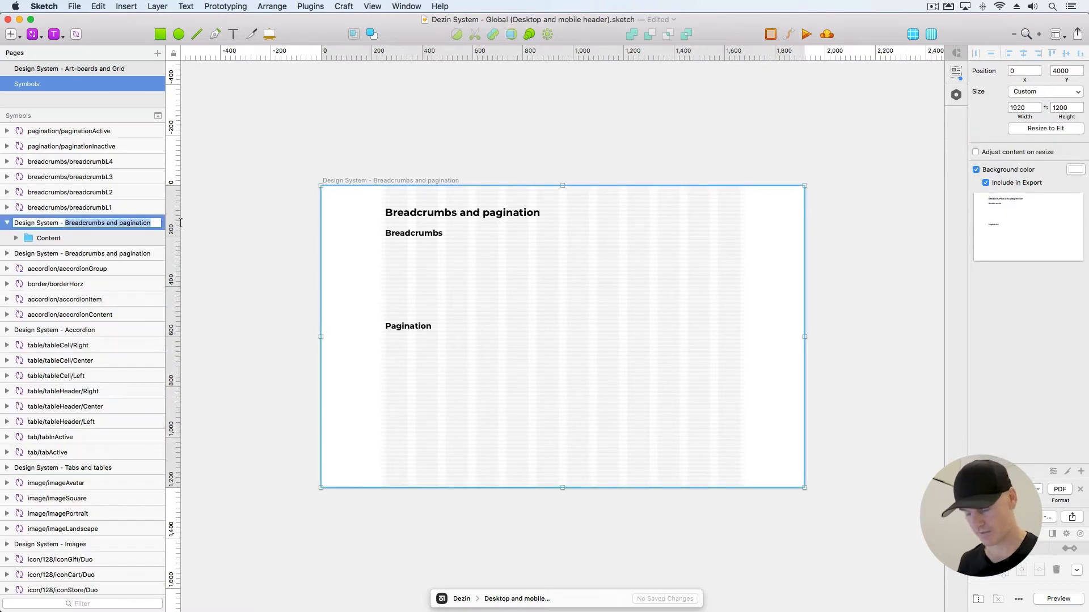
pyautogui.write('Desktop')
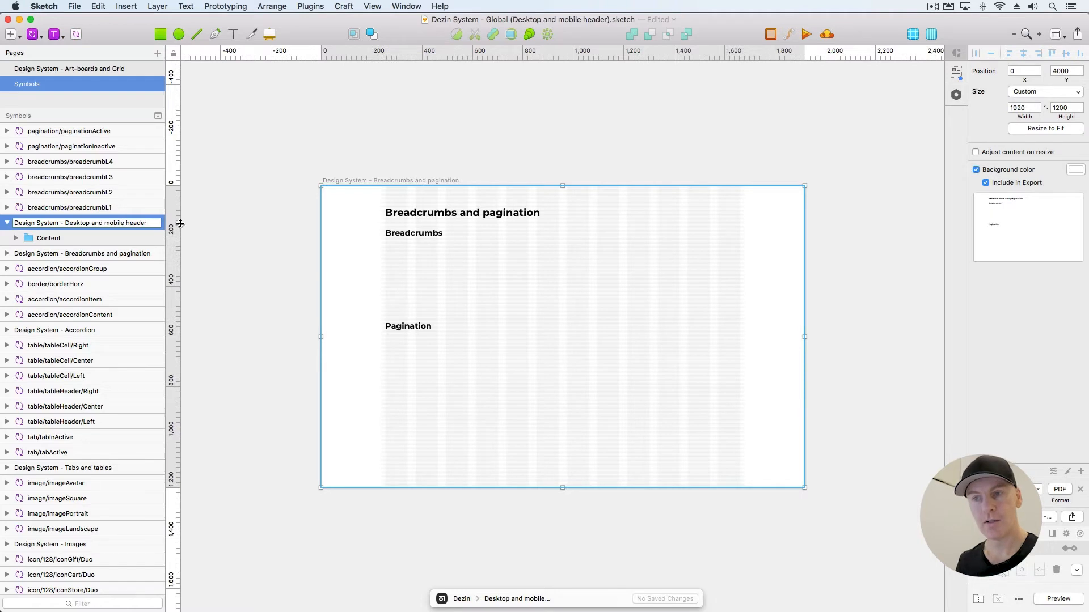
# Copy "Desktop and mobile header" from the artboard name and replace the artboard's main heading text with it
pyautogui.moveTo(147, 223); pyautogui.dragTo(66, 223)
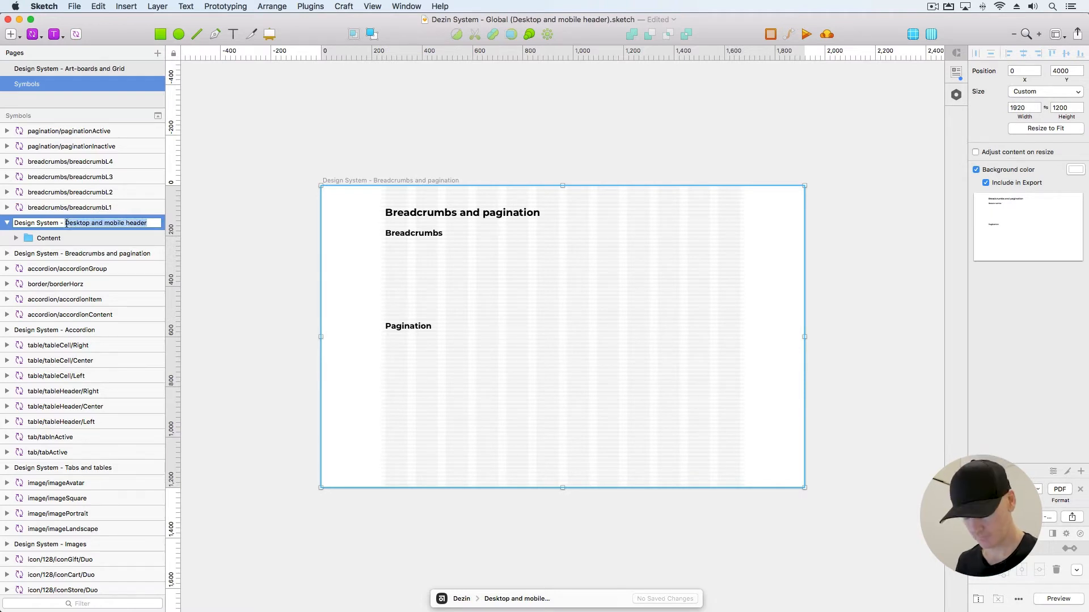
pyautogui.click(341, 179)
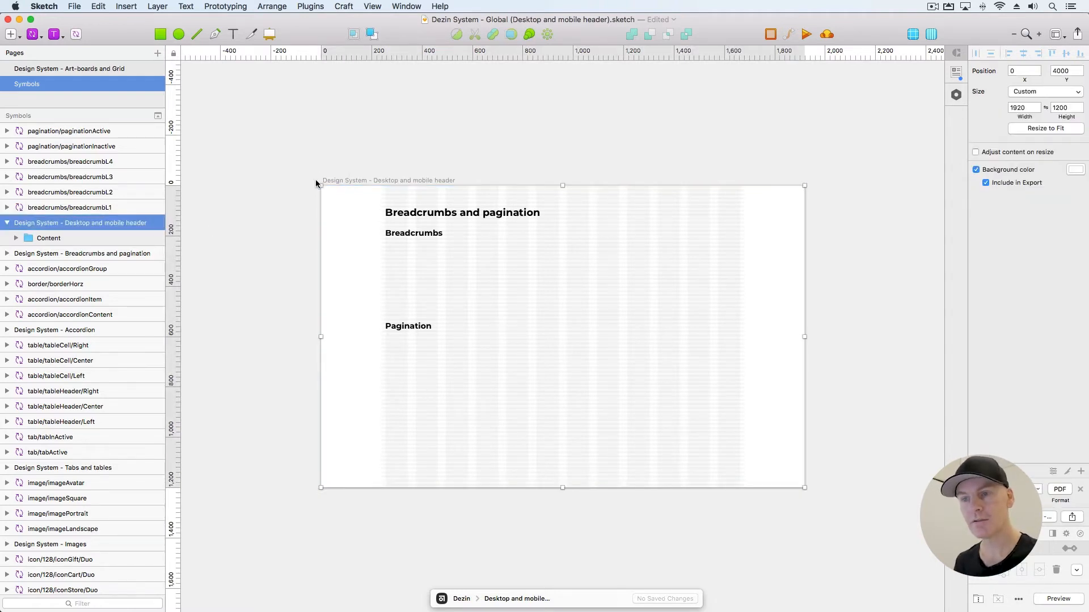
pyautogui.doubleClick(406, 212)
pyautogui.press('super+v')
pyautogui.press('Escape')
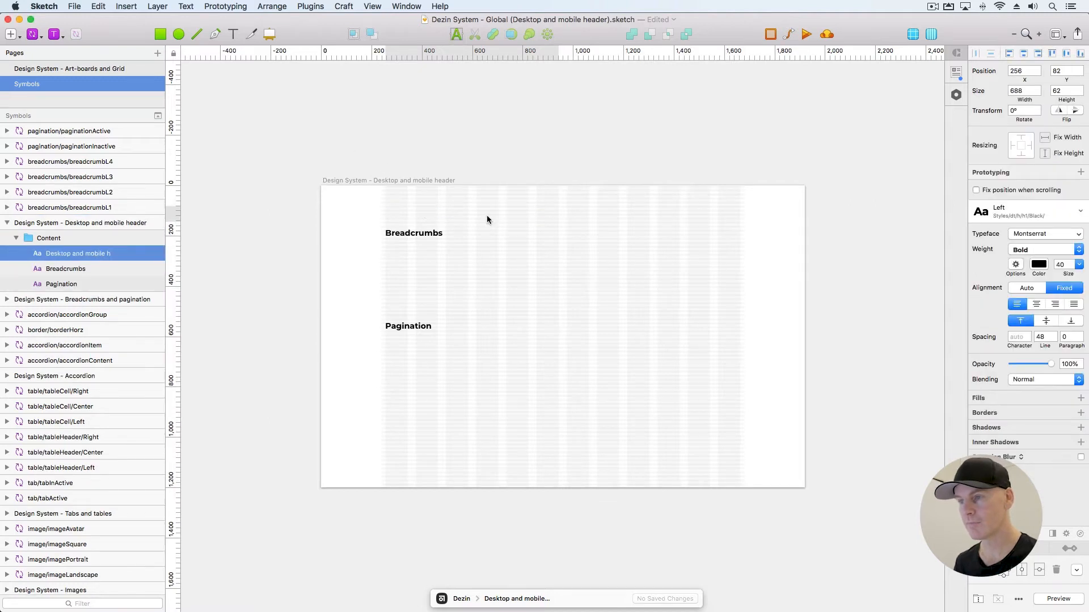
# Change the Breadcrumbs subheading text to "Desktop"
pyautogui.click(403, 234)
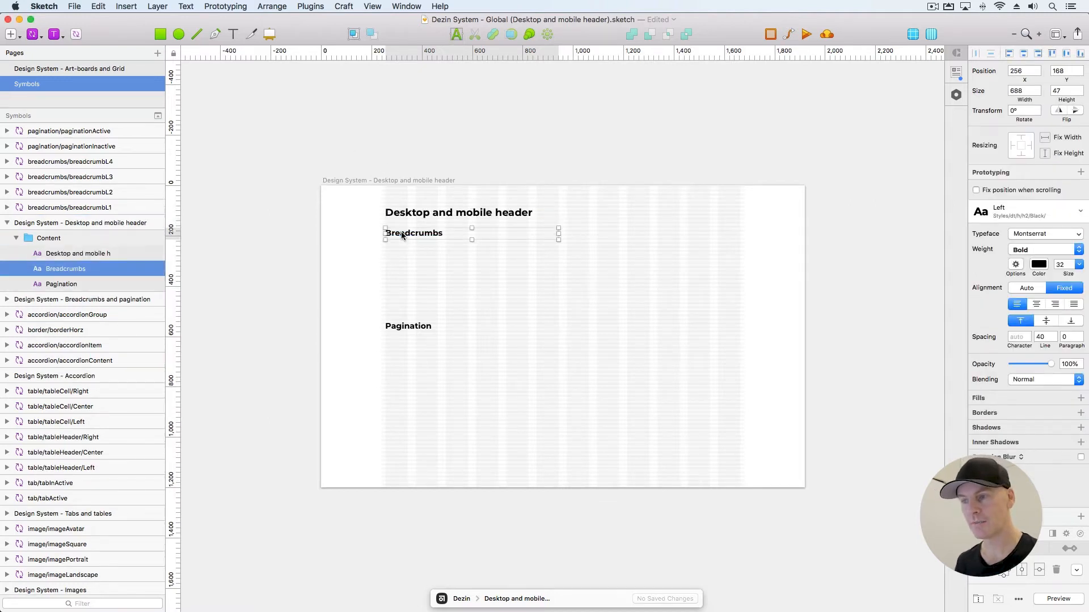
pyautogui.doubleClick(402, 234)
pyautogui.press('super+v')
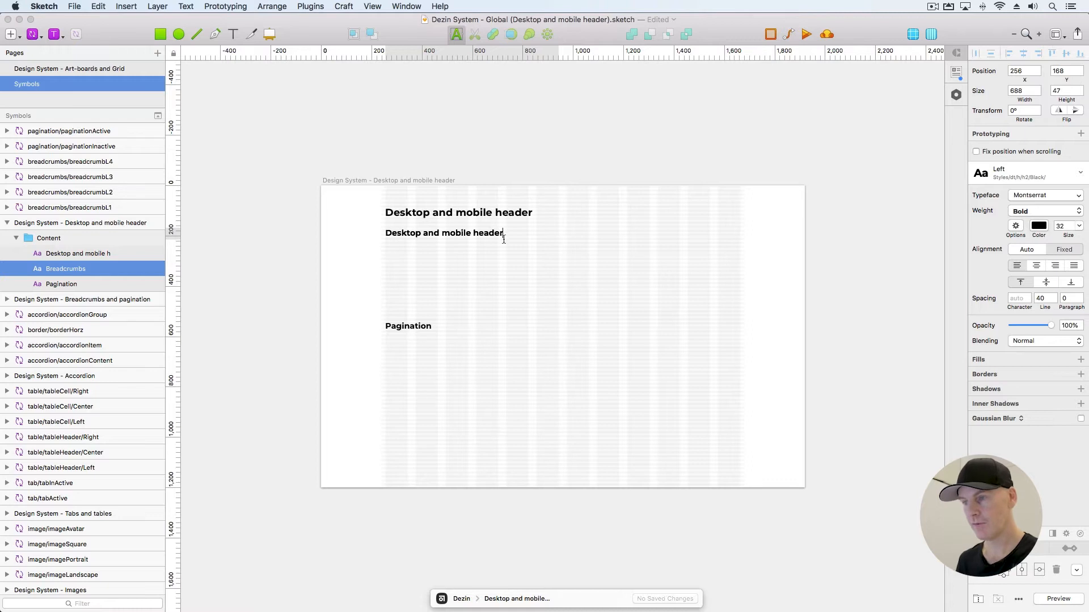
pyautogui.moveTo(502, 233); pyautogui.dragTo(422, 234)
pyautogui.write('=')
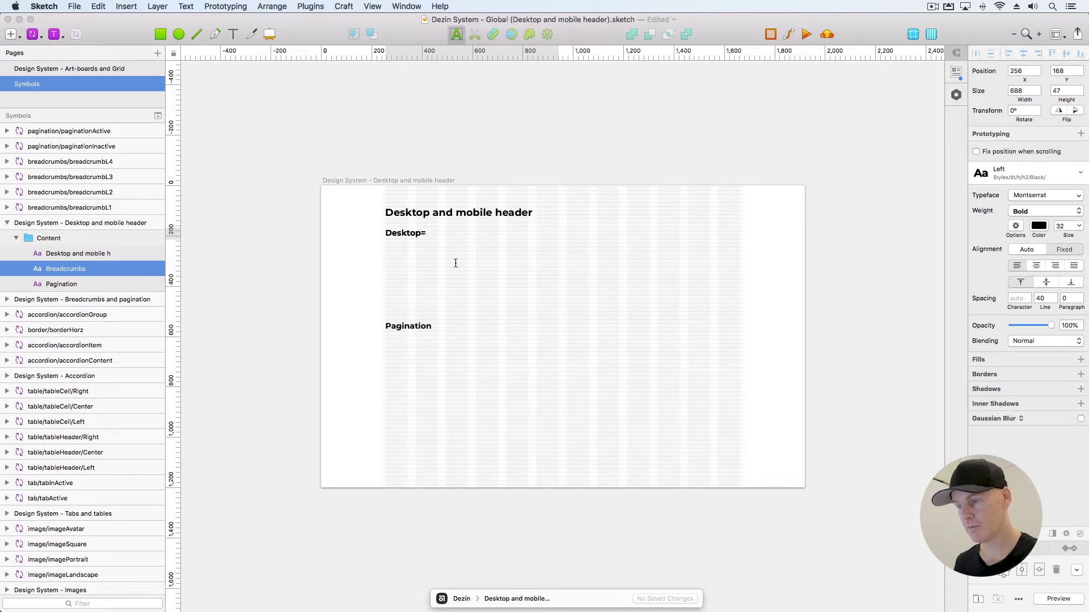
# Change the Pagination subheading text to "Mobile"
pyautogui.click(415, 327)
pyautogui.doubleClick(414, 328)
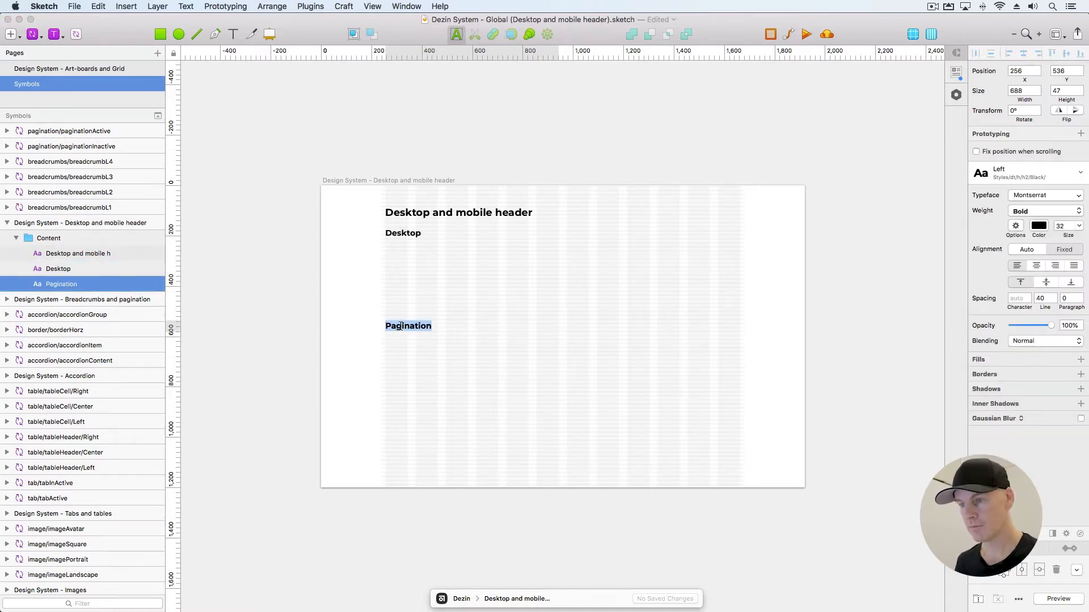
pyautogui.press('super+v')
pyautogui.click(424, 326)
pyautogui.moveTo(448, 327); pyautogui.dragTo(377, 327)
pyautogui.press('BackSpace')
pyautogui.press('Escape')
pyautogui.doubleClick(414, 328)
pyautogui.moveTo(439, 328); pyautogui.dragTo(400, 327)
pyautogui.press('BackSpace')
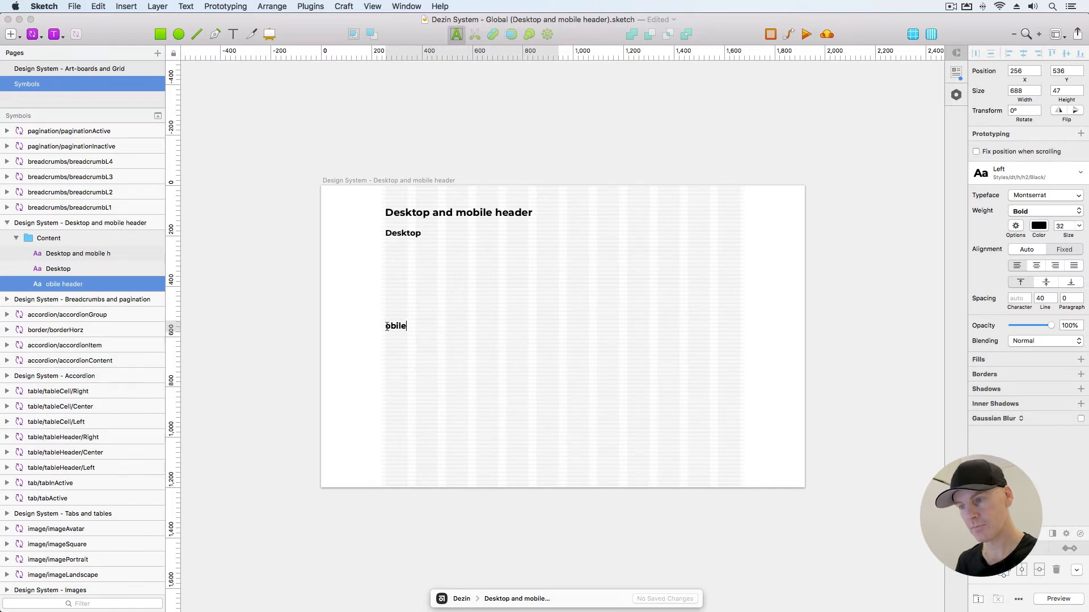
pyautogui.write('M')
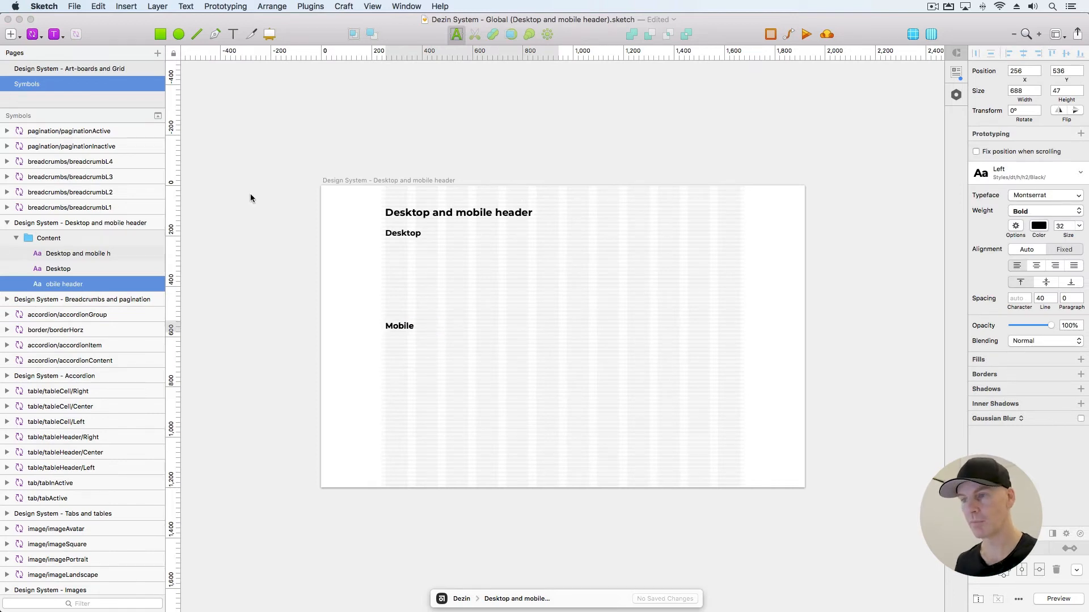
pyautogui.press('Escape')
pyautogui.click(234, 193)
# Draw a 24 by 24 px rectangle at X 256, Y 240 below the Desktop subheading, layered above the Content group
pyautogui.click(403, 234)
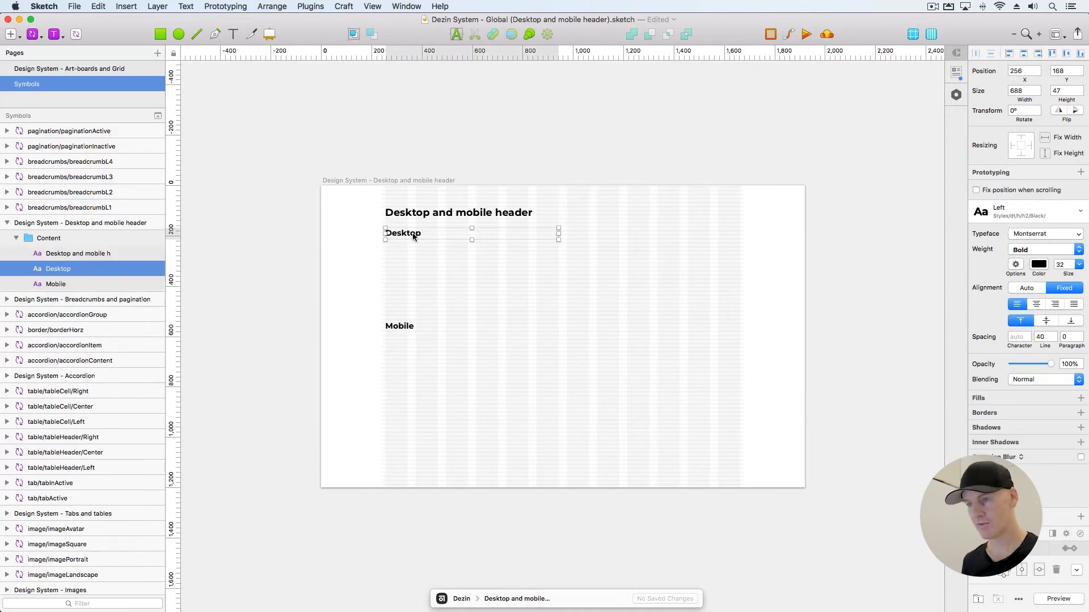
pyautogui.press('super+2')
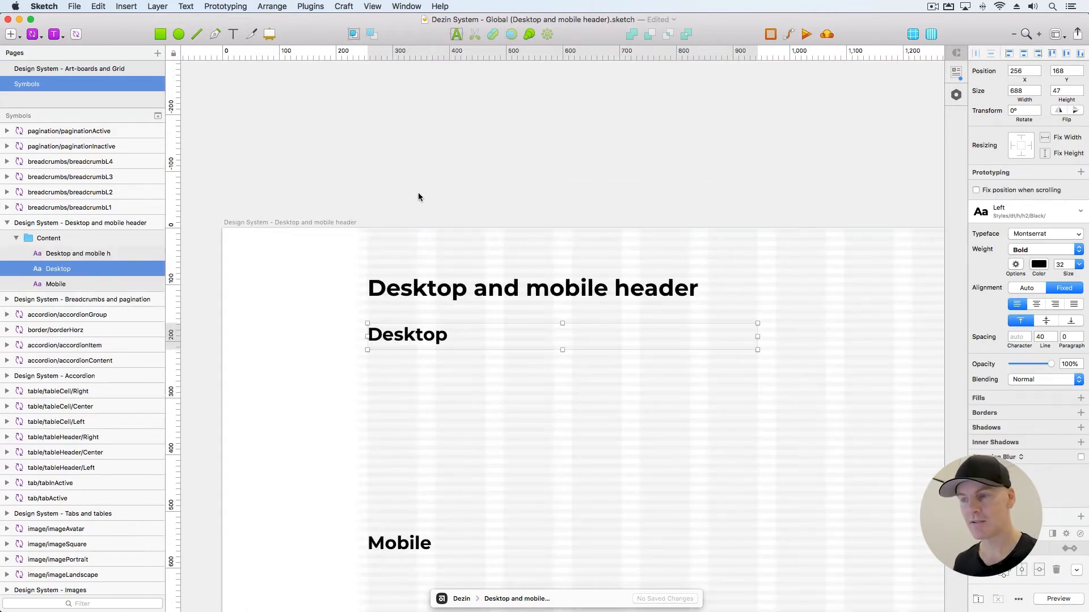
pyautogui.scroll(-3, 437, 159)
pyautogui.click(57, 238)
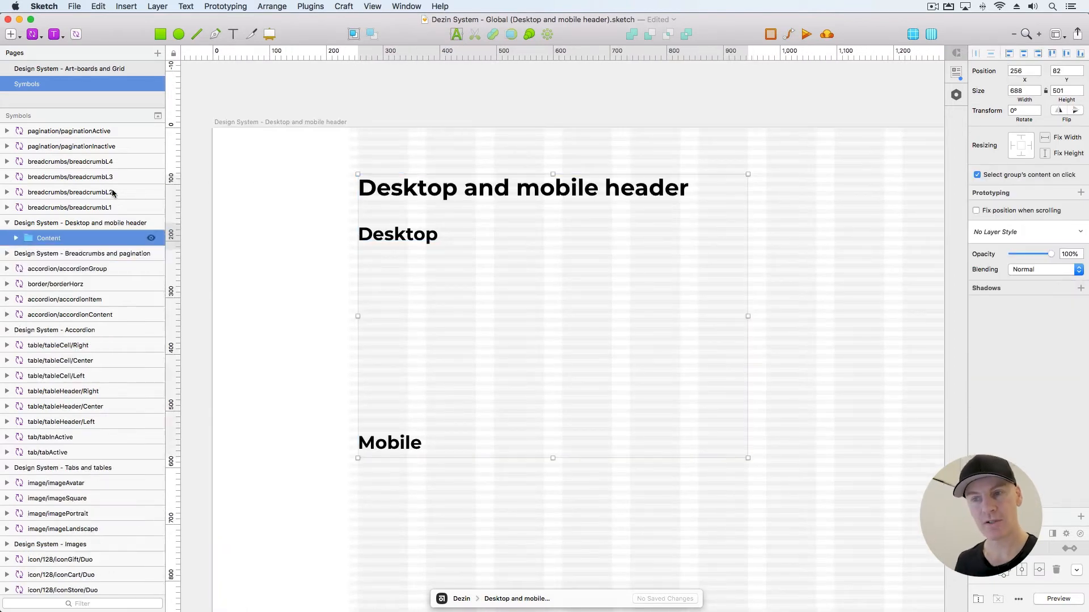
pyautogui.click(162, 38)
pyautogui.moveTo(358, 264); pyautogui.dragTo(375, 281)
pyautogui.moveTo(374, 283)
pyautogui.mouseDown()
pyautogui.moveTo(239, 195)
pyautogui.moveTo(240, 180)
pyautogui.mouseUp()
pyautogui.press('super+plus')
pyautogui.press('super+plus')
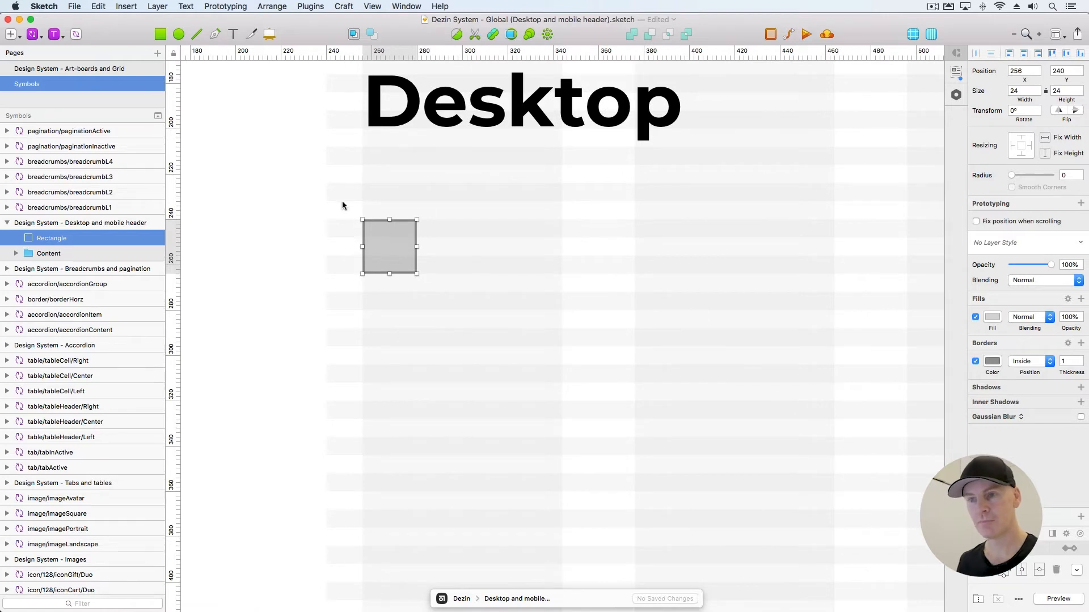
# Rename the rectangle as "spacer/spacer24px" and convert it into a symbol with that name
pyautogui.doubleClick(121, 242)
pyautogui.write('spacer/spacer24')
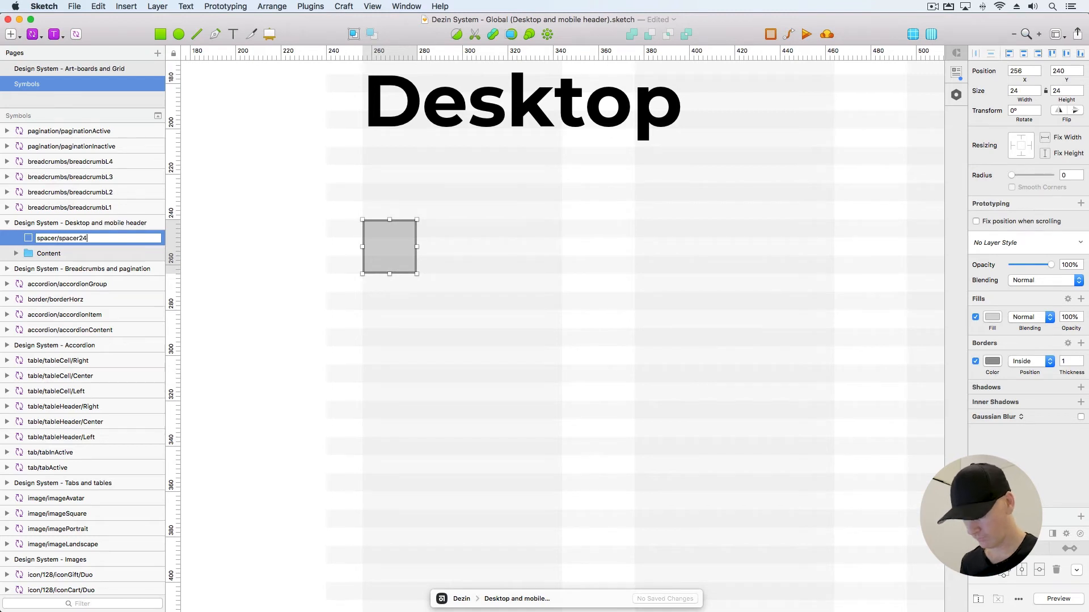
pyautogui.write('px')
pyautogui.press('Return')
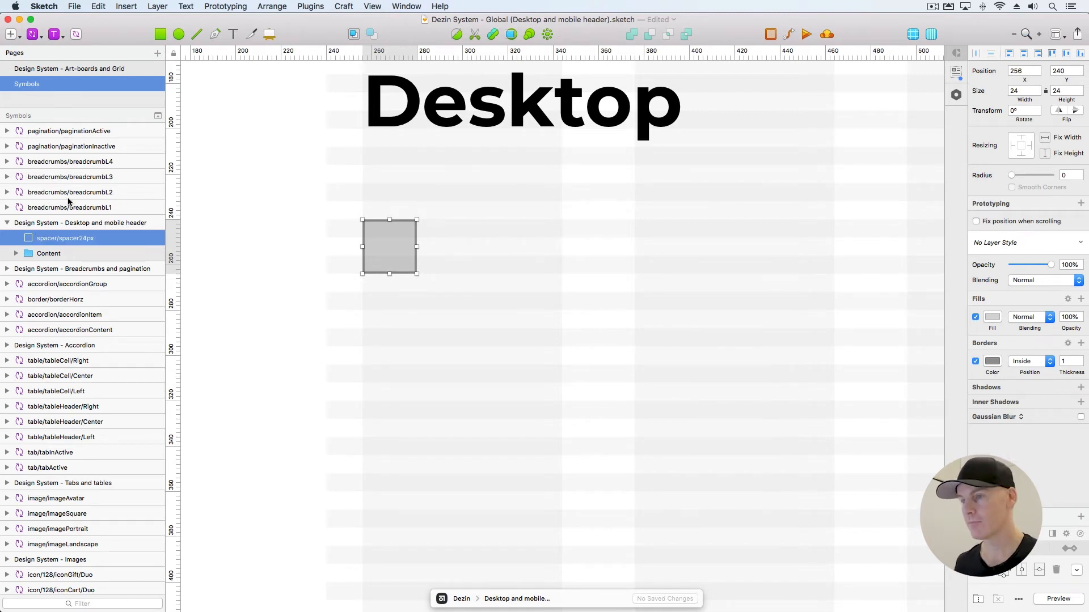
pyautogui.click(76, 34)
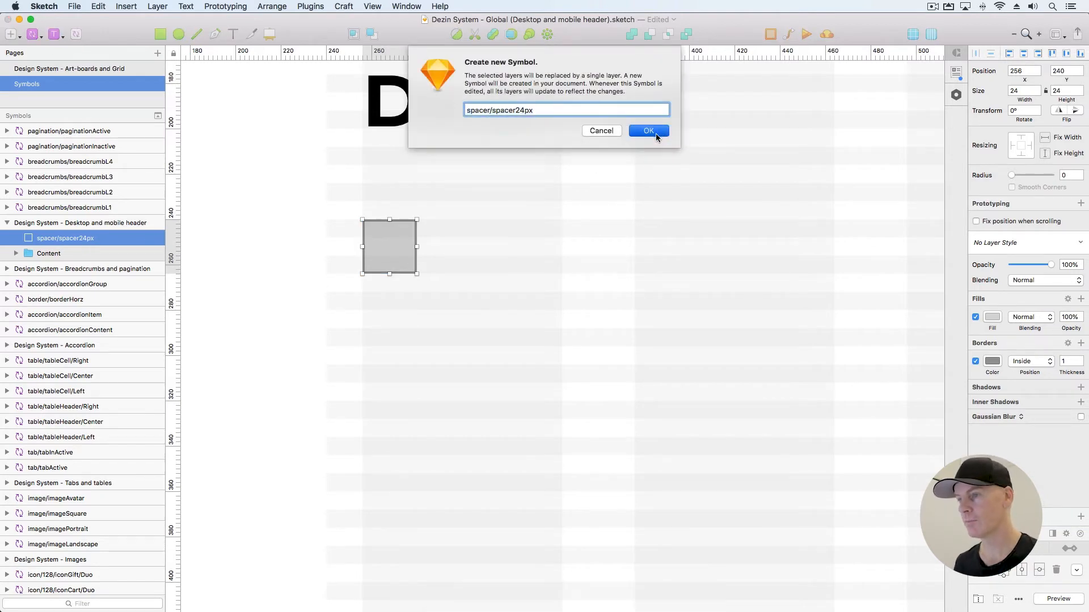
pyautogui.click(648, 131)
# Move the spacer24px symbol master from its default spot onto the Desktop and mobile header artboard, at X 290, Y 4258 near the Desktop subheading
pyautogui.press('super+minus')
pyautogui.press('super+minus')
pyautogui.press('super+minus')
pyautogui.press('super+minus')
pyautogui.press('super+minus')
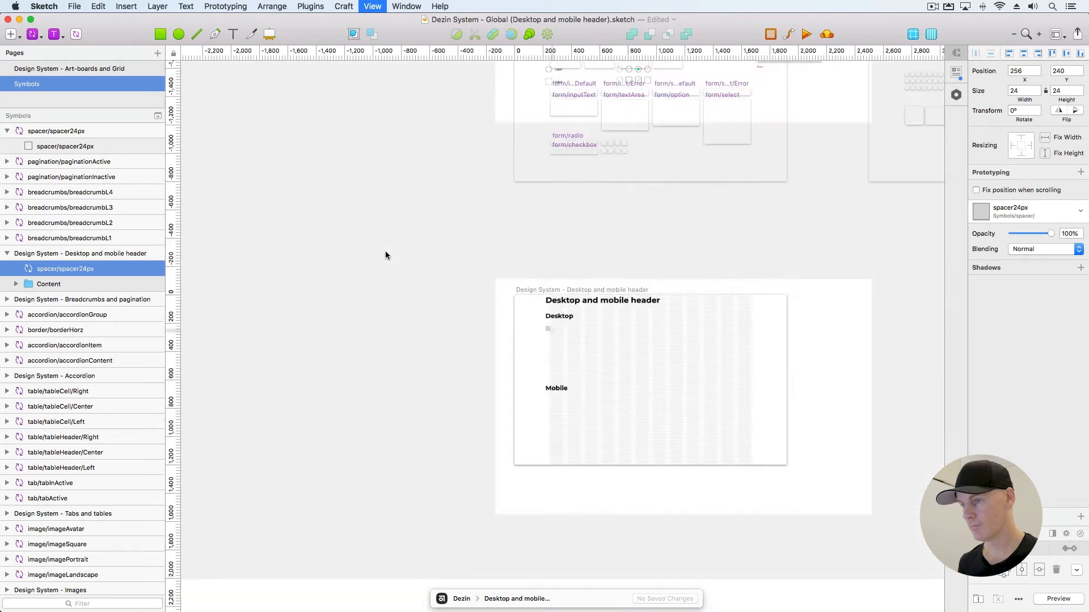
pyautogui.click(383, 259)
pyautogui.moveTo(925, 284); pyautogui.dragTo(448, 291)
pyautogui.hscroll(10, 448, 291)
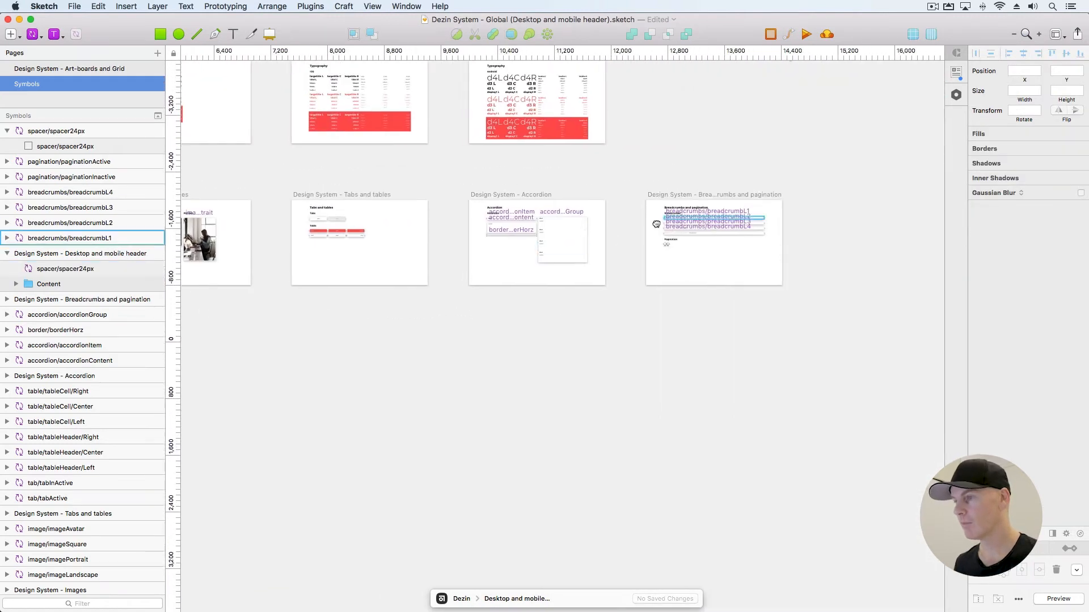
pyautogui.scroll(3, 588, 223)
pyautogui.moveTo(586, 147); pyautogui.dragTo(209, 419)
pyautogui.moveTo(414, 387); pyautogui.dragTo(902, 267)
pyautogui.hscroll(-3, 902, 267)
pyautogui.scroll(-1, 902, 267)
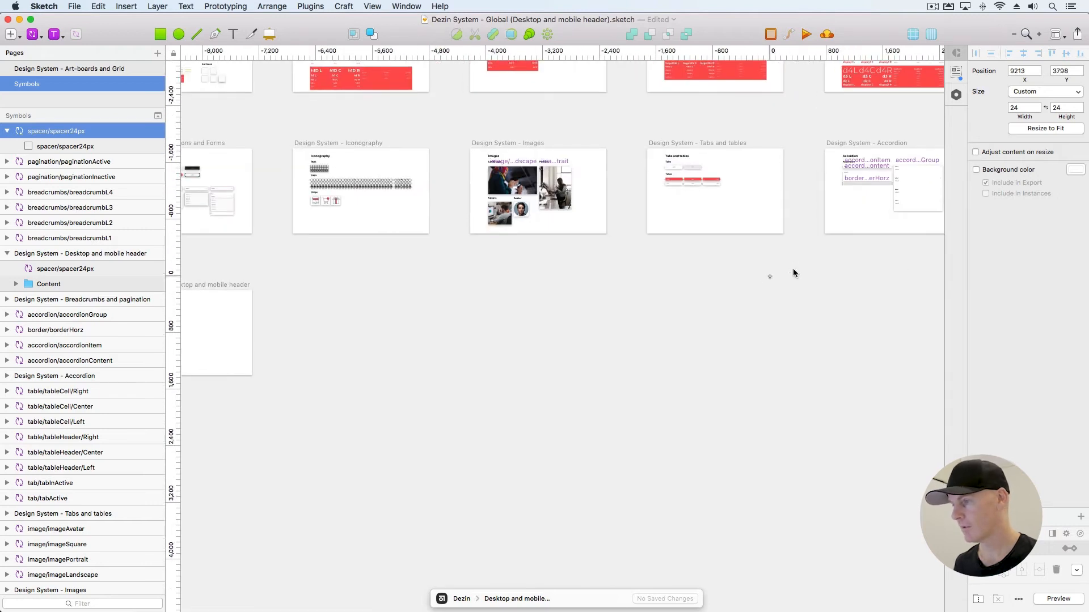
pyautogui.moveTo(769, 272); pyautogui.dragTo(244, 271)
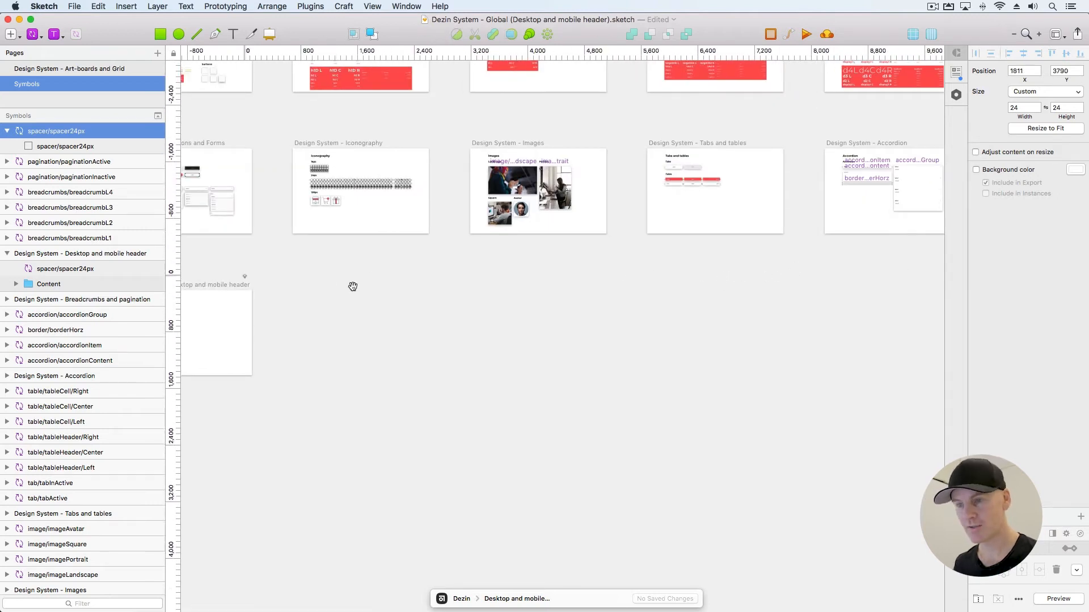
pyautogui.moveTo(352, 284); pyautogui.dragTo(808, 233)
pyautogui.moveTo(701, 225); pyautogui.dragTo(593, 257)
# Align the spacer24px symbol master over its instance below the Desktop subheading, at X 256, Y 4240
pyautogui.press('super+plus')
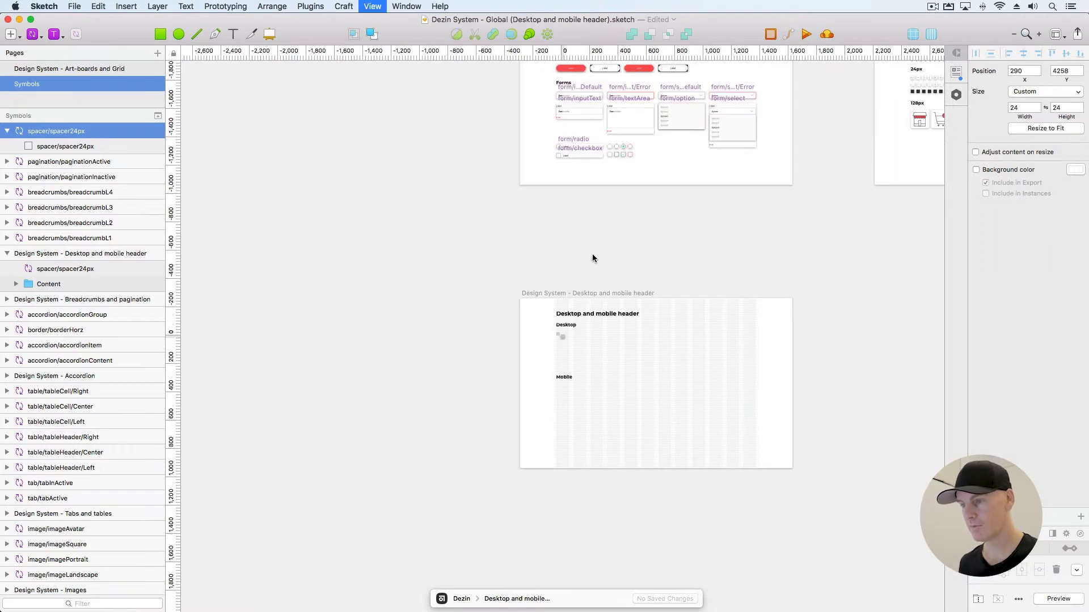
pyautogui.press('super+plus')
pyautogui.press('super+plus')
pyautogui.press('super+plus')
pyautogui.press('super+plus')
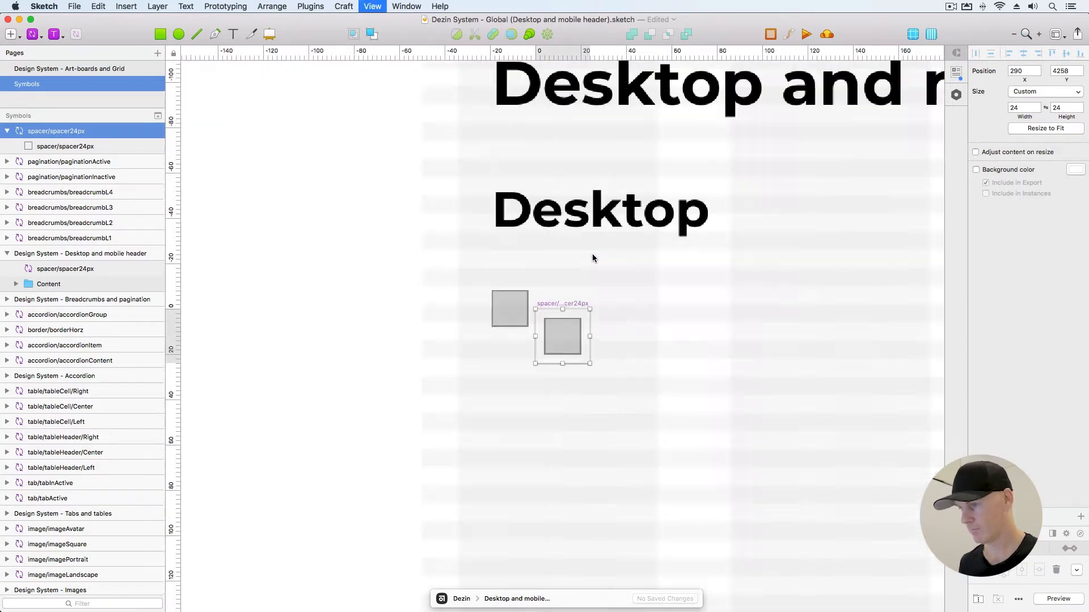
pyautogui.moveTo(451, 253); pyautogui.dragTo(298, 169)
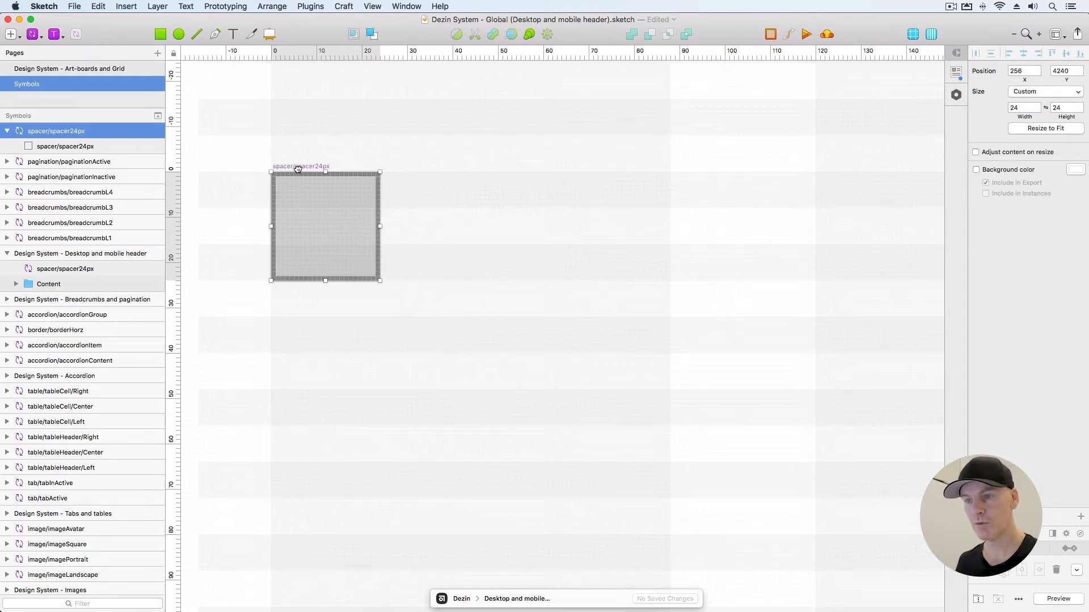
# Delete the spacer24px instance from the Desktop and mobile header artboard, keeping its symbol master
pyautogui.click(63, 147)
pyautogui.click(43, 131)
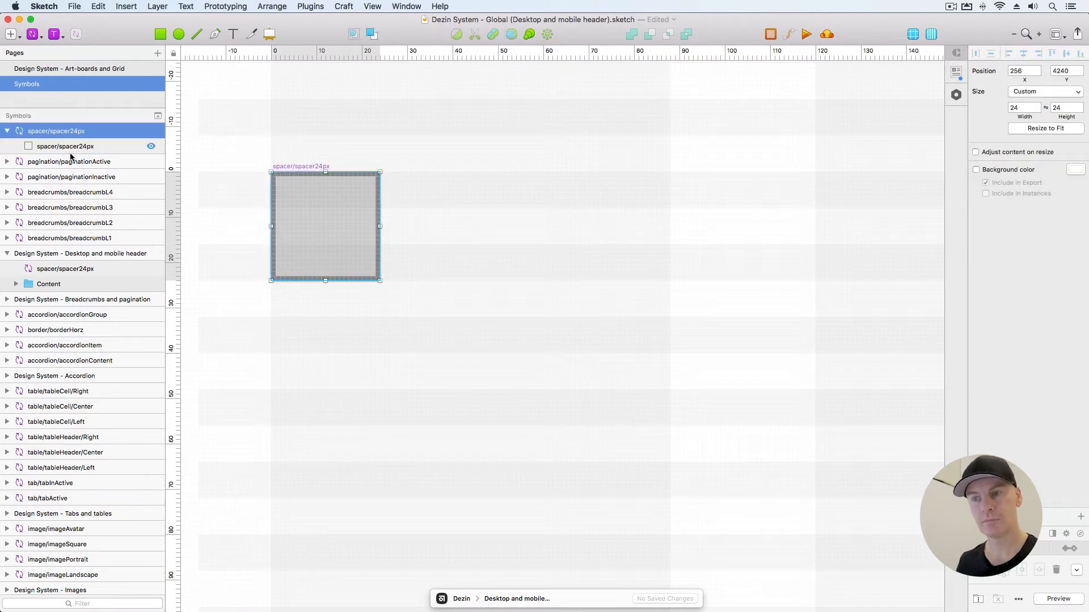
pyautogui.click(297, 150)
pyautogui.press('super+minus')
pyautogui.scroll(1, 297, 150)
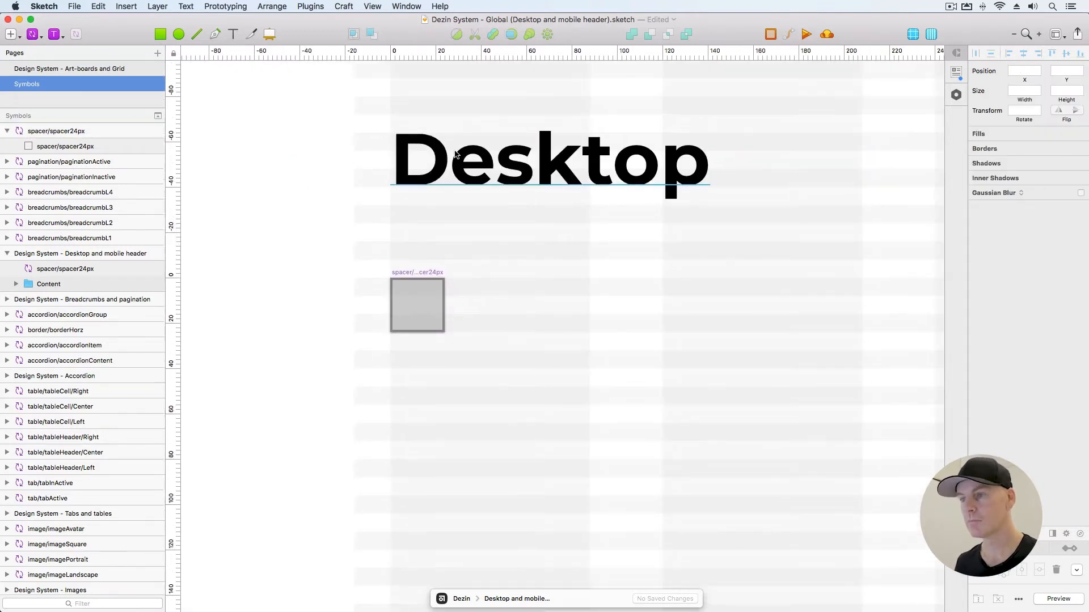
pyautogui.click(510, 165)
pyautogui.click(65, 269)
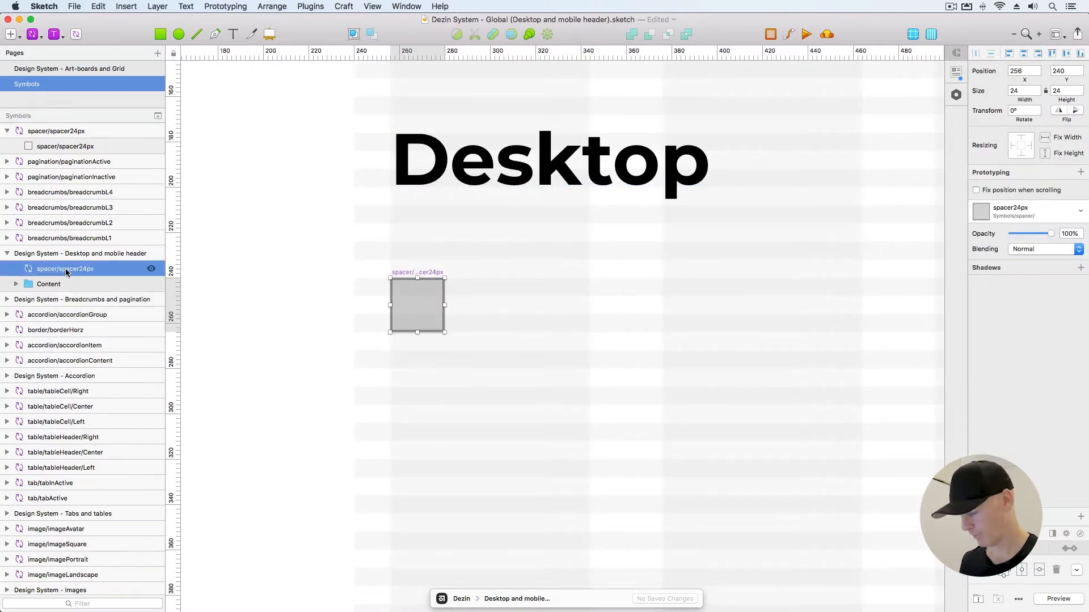
pyautogui.click(425, 281)
pyautogui.press('super+minus')
pyautogui.moveTo(358, 284); pyautogui.dragTo(224, 284)
pyautogui.press('super+minus')
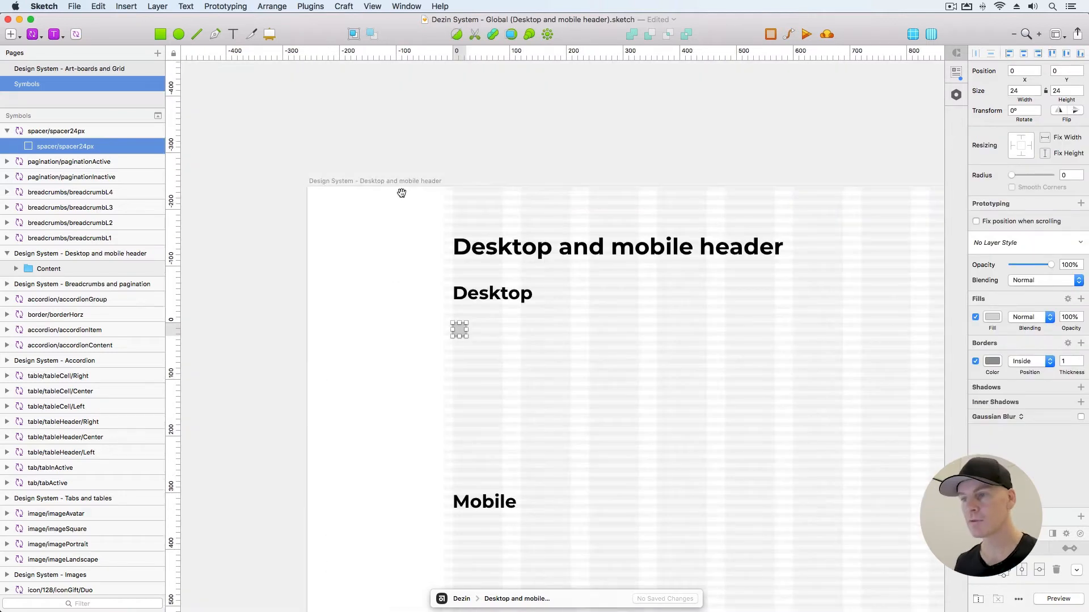
# Collapse the header artboard and spacer24px layers, and reorder the artboard directly below the spacer24px symbol in the layer list
pyautogui.moveTo(401, 192); pyautogui.dragTo(330, 145)
pyautogui.click(292, 134)
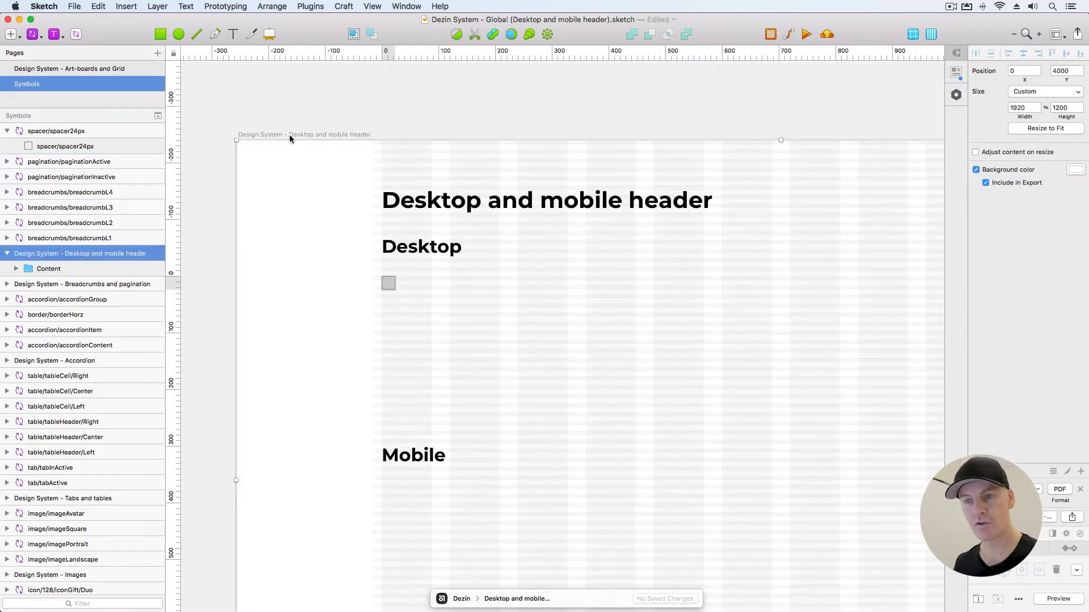
pyautogui.click(6, 256)
pyautogui.click(8, 131)
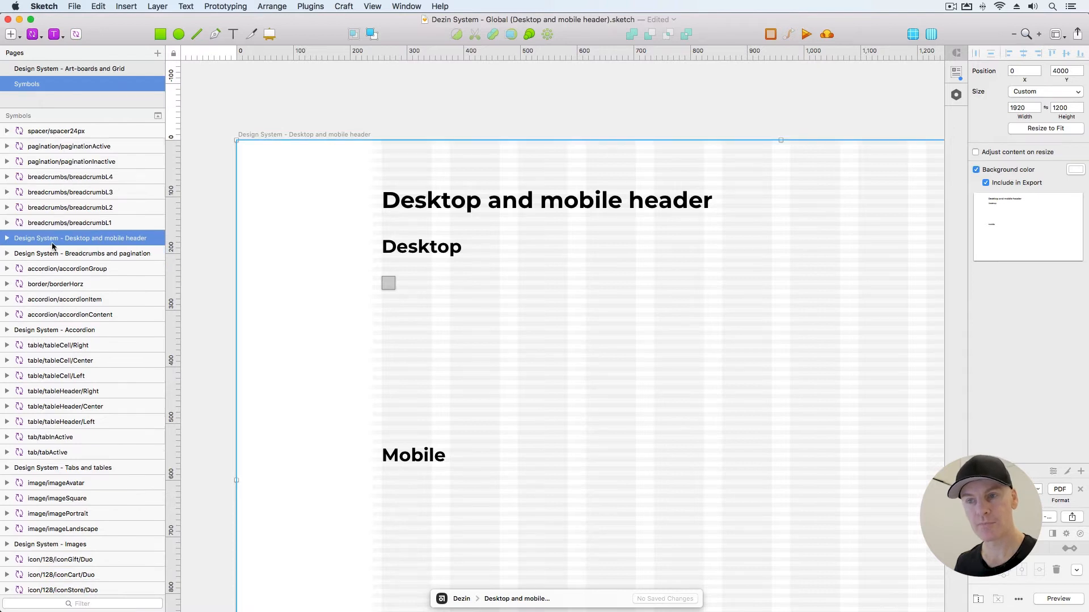
pyautogui.moveTo(51, 238); pyautogui.dragTo(53, 152)
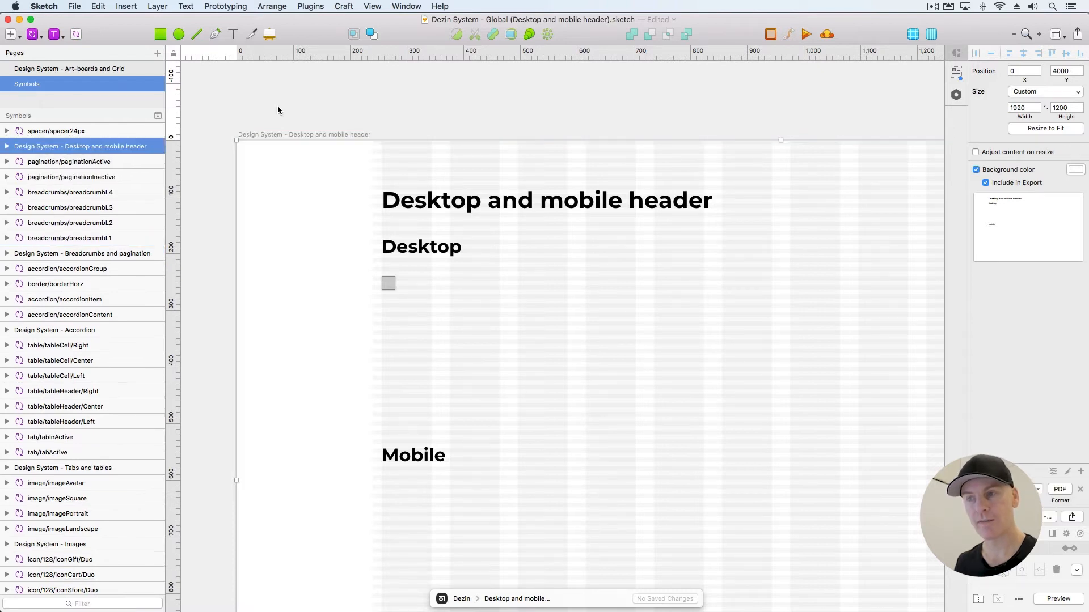
pyautogui.click(279, 114)
# Apply the BoundingBox layer style from shape/surface to the rectangle inside the spacer24px symbol master
pyautogui.click(389, 283)
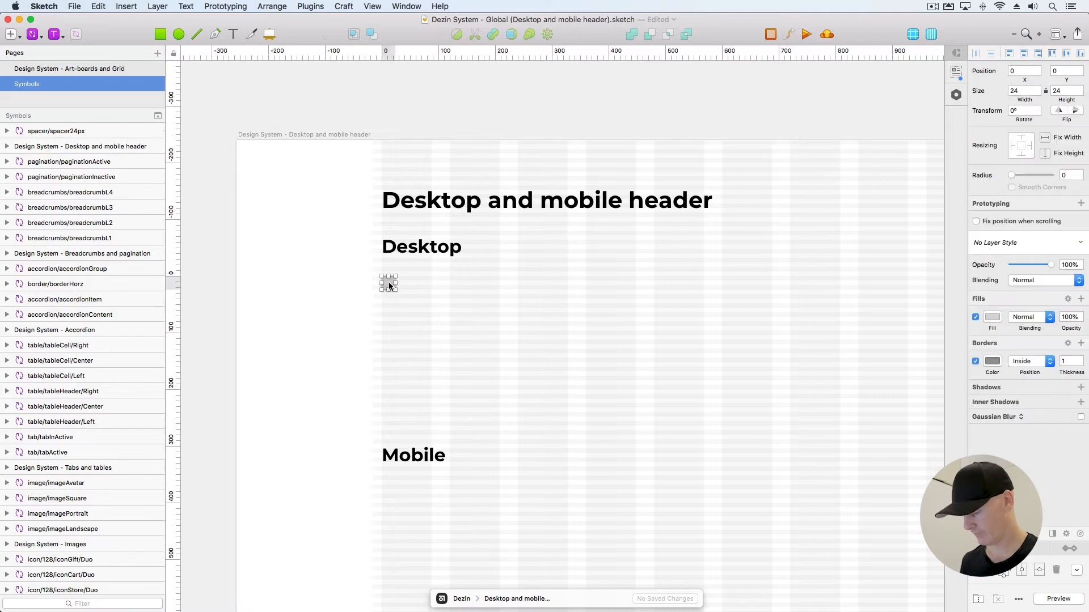
pyautogui.press('super+2')
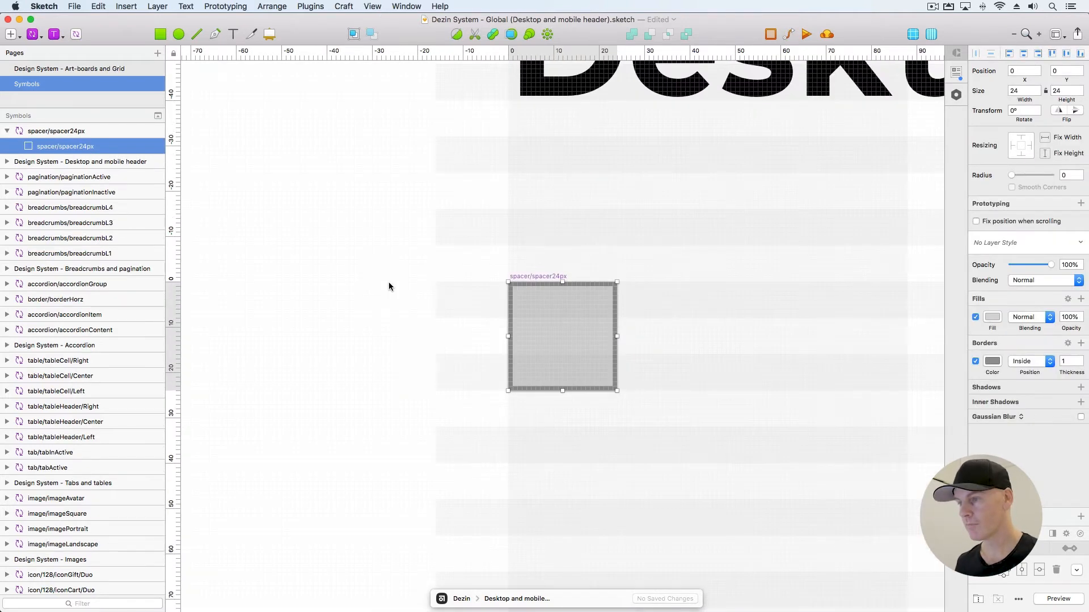
pyautogui.click(697, 257)
pyautogui.click(420, 272)
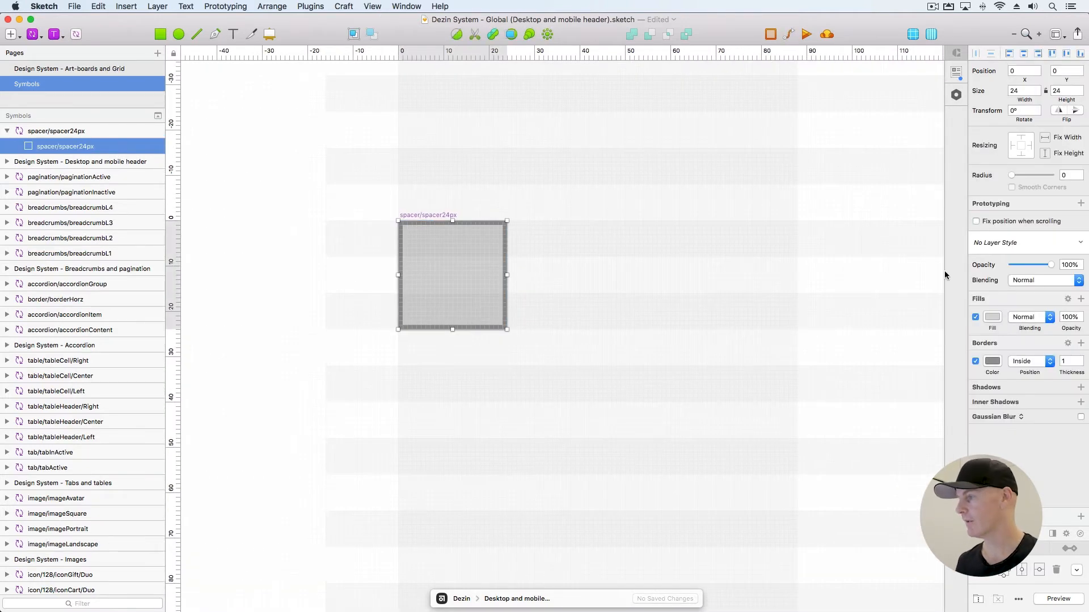
pyautogui.click(1033, 245)
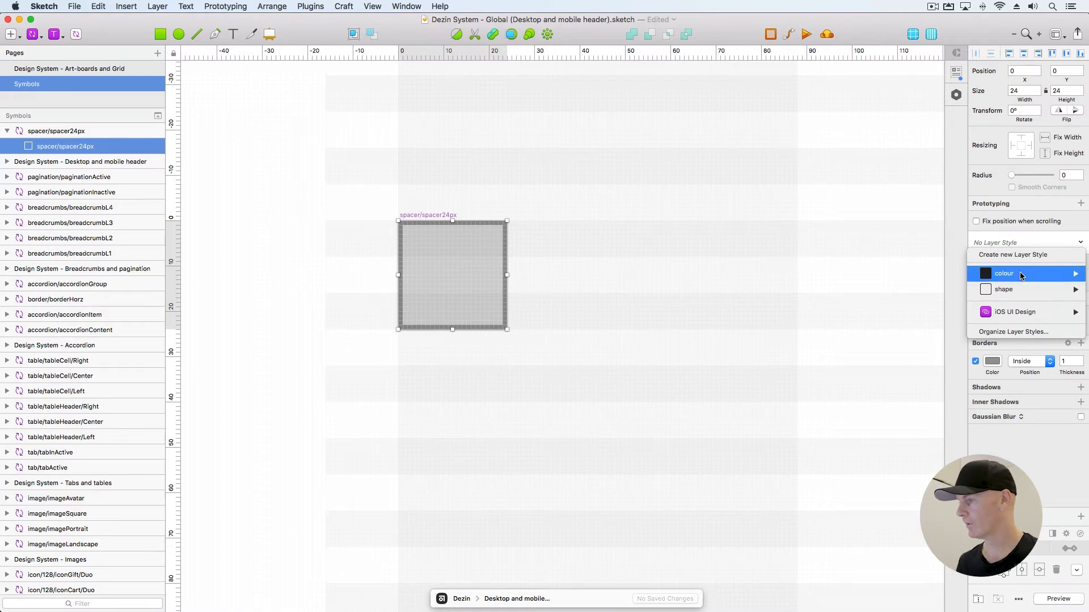
pyautogui.moveTo(1014, 290)
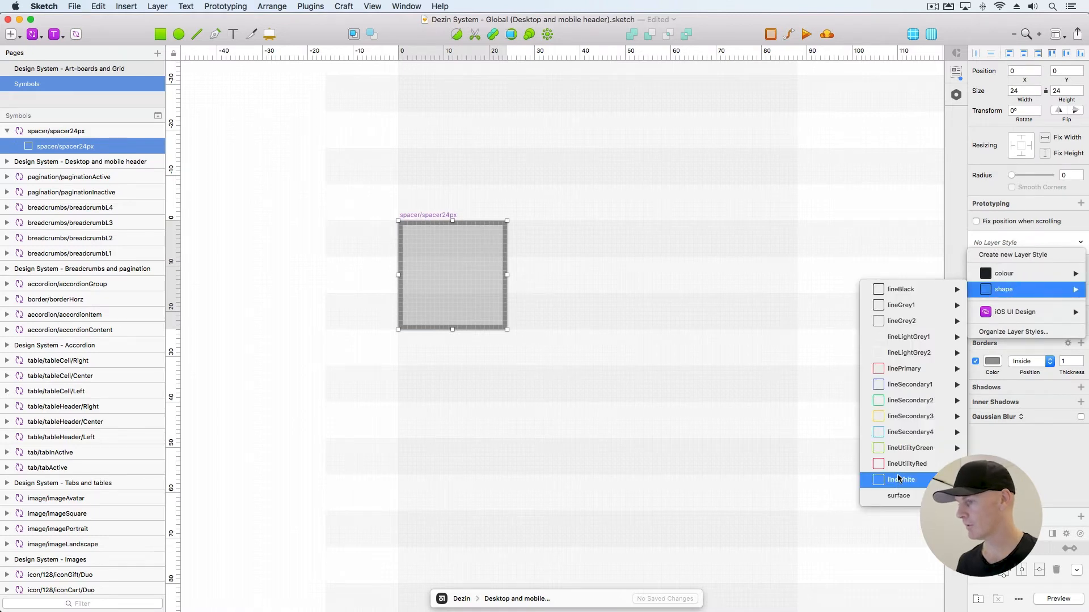
pyautogui.moveTo(902, 496)
pyautogui.click(845, 496)
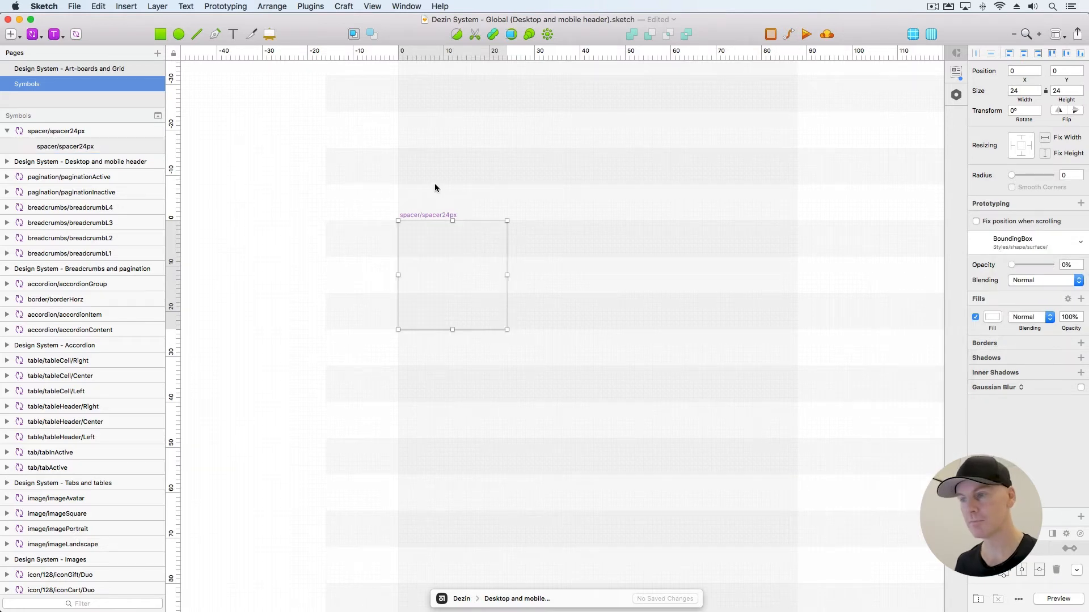
# Move the spacer24px symbol master up level with the Desktop subheading, at Y 4176
pyautogui.click(431, 214)
pyautogui.press('super+minus')
pyautogui.press('super+minus')
pyautogui.press('super+minus')
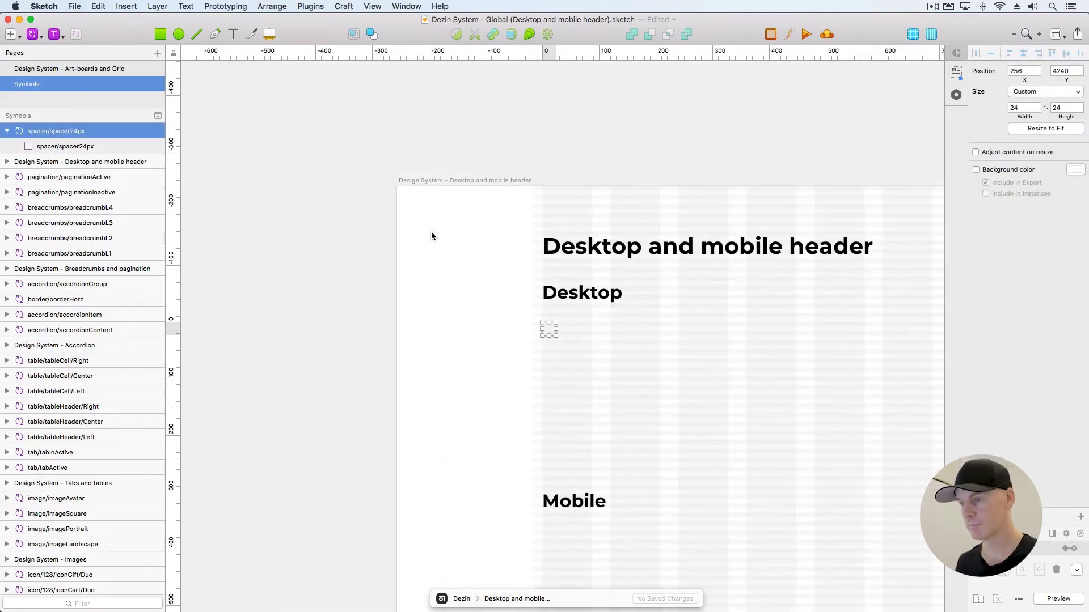
pyautogui.moveTo(533, 282); pyautogui.dragTo(330, 211)
pyautogui.moveTo(343, 251); pyautogui.dragTo(343, 213)
# Move the spacer24px symbol master across to the right edge of the layout grid, at X 1640, Y 4176
pyautogui.press('super+plus')
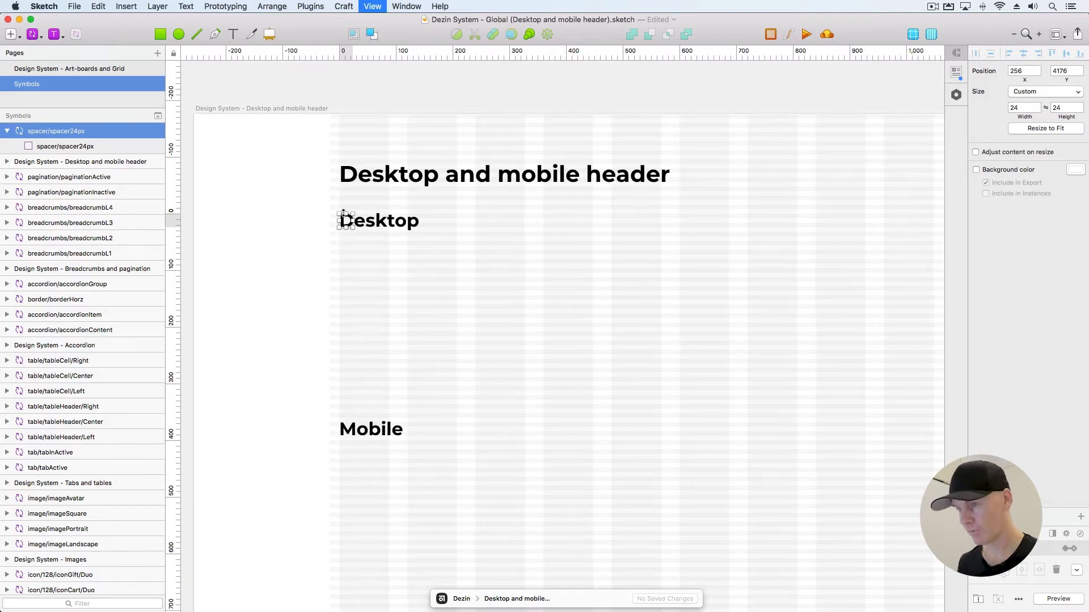
pyautogui.hotkey('shift', 'Right')
pyautogui.hotkey('shift', 'Right')
pyautogui.hotkey('shift', 'Right')
pyautogui.hotkey('shift', 'Right')
pyautogui.hotkey('shift', 'Right')
pyautogui.hotkey('shift', 'Right')
pyautogui.hotkey('shift', 'Right')
pyautogui.hotkey('shift', 'Right')
pyautogui.hotkey('shift', 'Right')
pyautogui.hotkey('shift', 'Right')
pyautogui.hotkey('shift', 'Right')
pyautogui.hotkey('shift', 'Right')
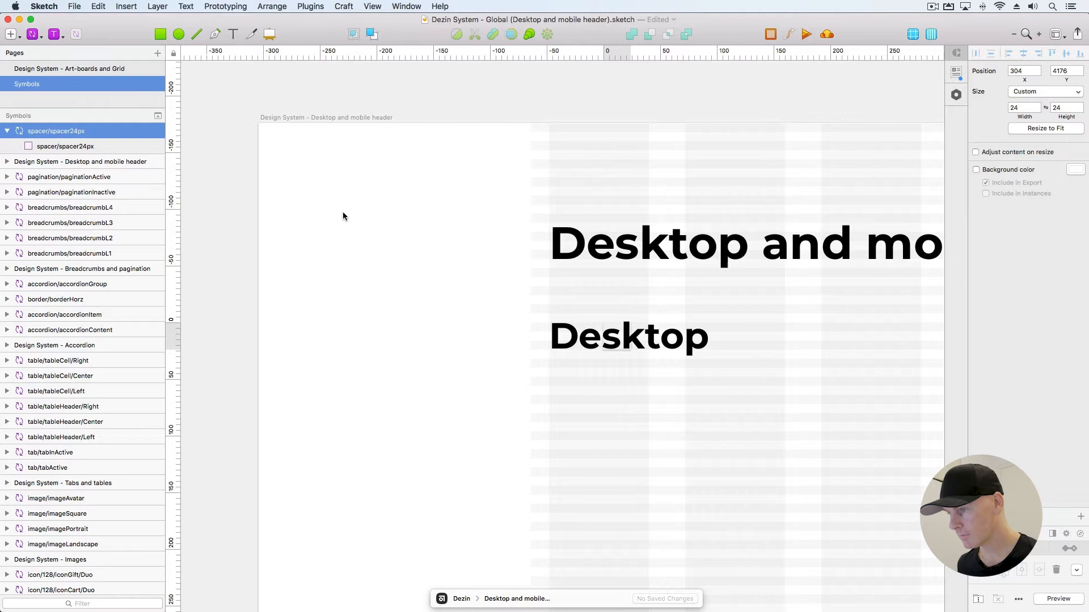
pyautogui.hotkey('shift', 'Right')
pyautogui.hotkey('shift', 'Right')
pyautogui.hotkey('shift', 'Right')
pyautogui.hotkey('shift', 'Right')
pyautogui.hotkey('shift', 'Right')
pyautogui.hotkey('shift', 'Right')
pyautogui.hotkey('shift', 'Right')
pyautogui.hotkey('shift', 'Right')
pyautogui.hotkey('shift', 'Right')
pyautogui.hotkey('shift', 'Right')
pyautogui.hotkey('shift', 'Right')
pyautogui.hotkey('shift', 'Right')
pyautogui.hotkey('shift', 'Right')
pyautogui.hotkey('shift', 'Right')
pyautogui.press('Escape')
pyautogui.moveTo(733, 314); pyautogui.dragTo(388, 254)
pyautogui.moveTo(319, 239); pyautogui.dragTo(841, 241)
pyautogui.moveTo(830, 311); pyautogui.dragTo(279, 306)
pyautogui.moveTo(278, 233); pyautogui.dragTo(699, 233)
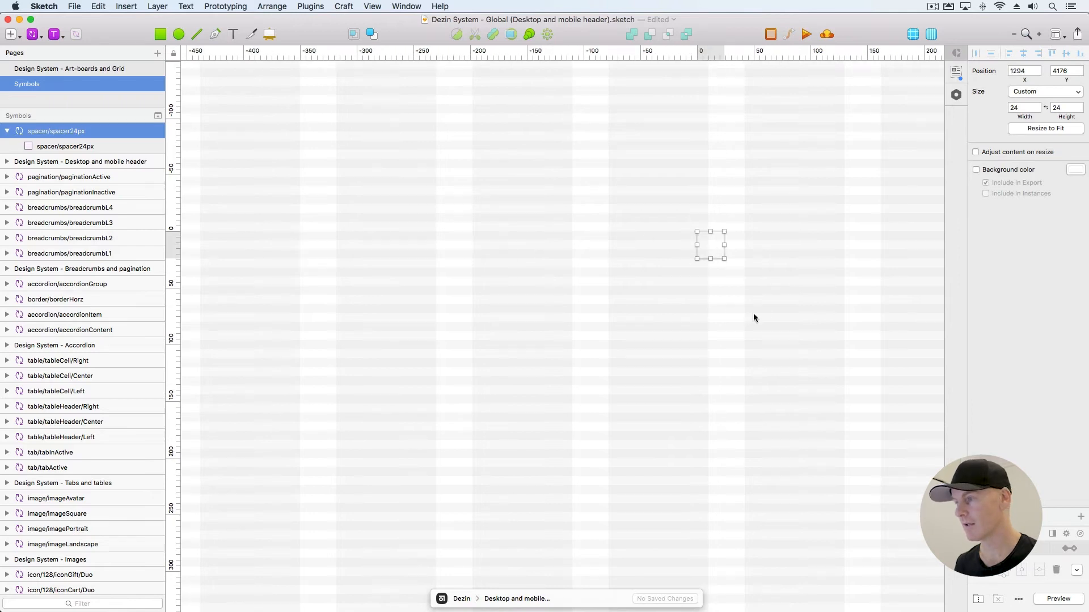
pyautogui.moveTo(753, 316); pyautogui.dragTo(299, 245)
pyautogui.moveTo(227, 229); pyautogui.dragTo(622, 220)
pyautogui.press('super+2')
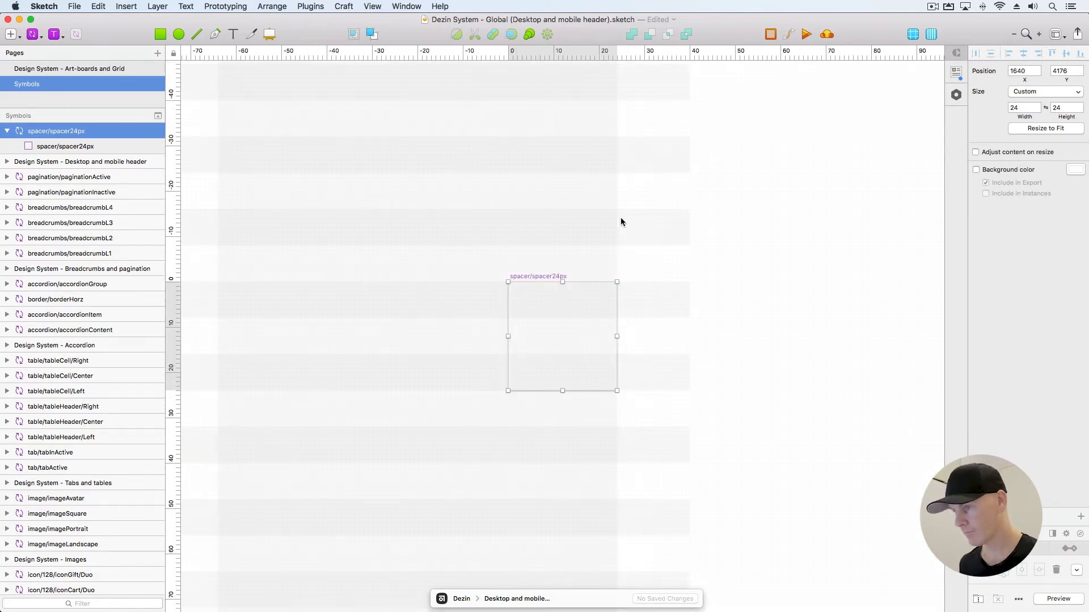
pyautogui.press('super+0')
pyautogui.press('super+minus')
pyautogui.click(620, 221)
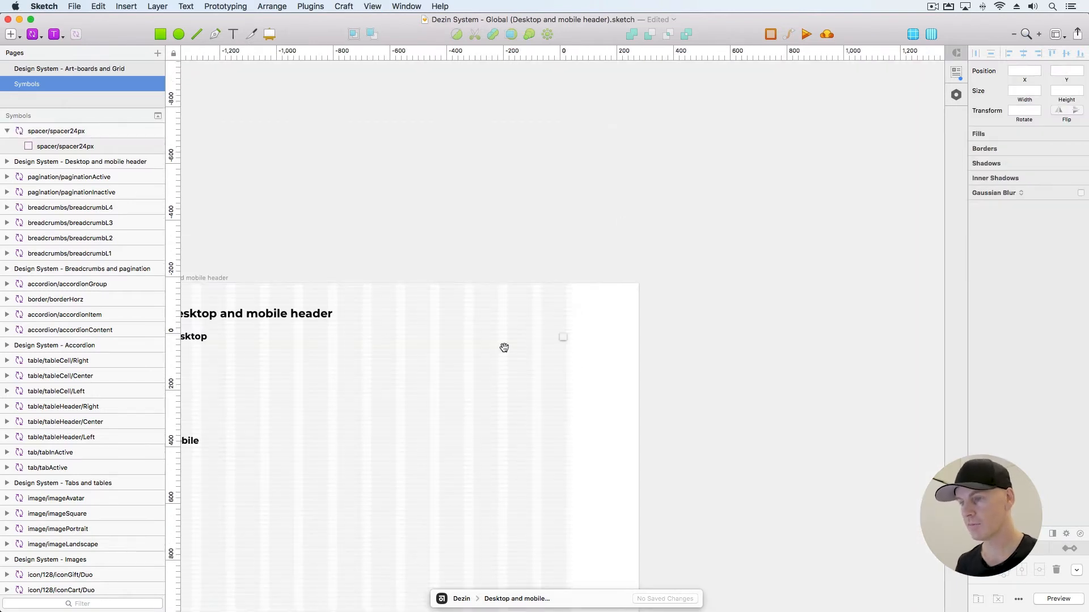
# Draw a rectangle about 63 by 40 px at X 256, Y 240 below the Desktop subheading, layered above the Content group
pyautogui.moveTo(503, 348); pyautogui.dragTo(697, 210)
pyautogui.click(391, 199)
pyautogui.press('super+2')
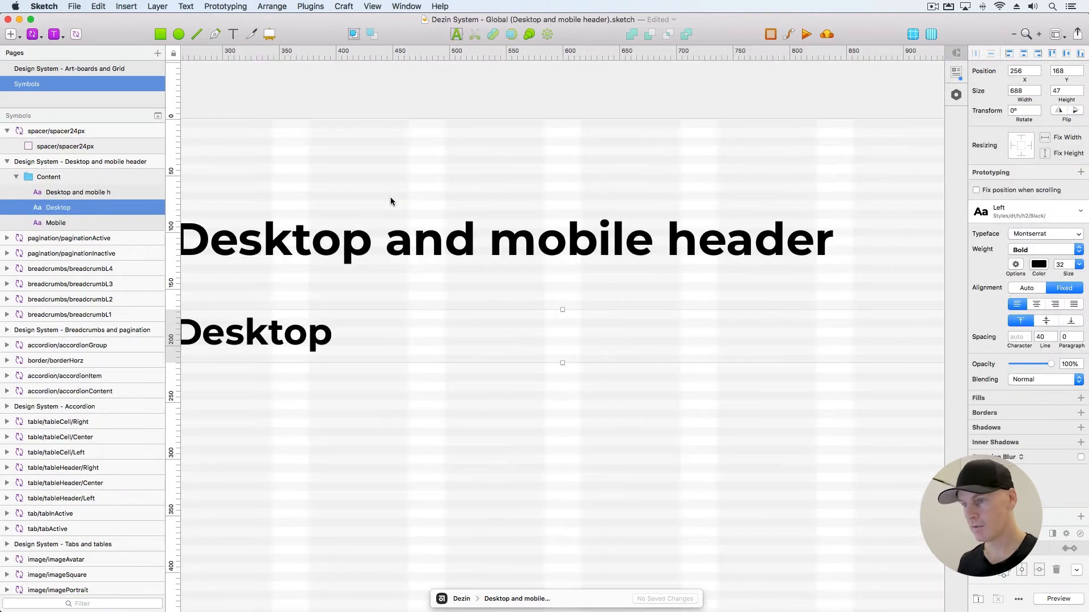
pyautogui.moveTo(377, 304); pyautogui.dragTo(529, 253)
pyautogui.click(85, 182)
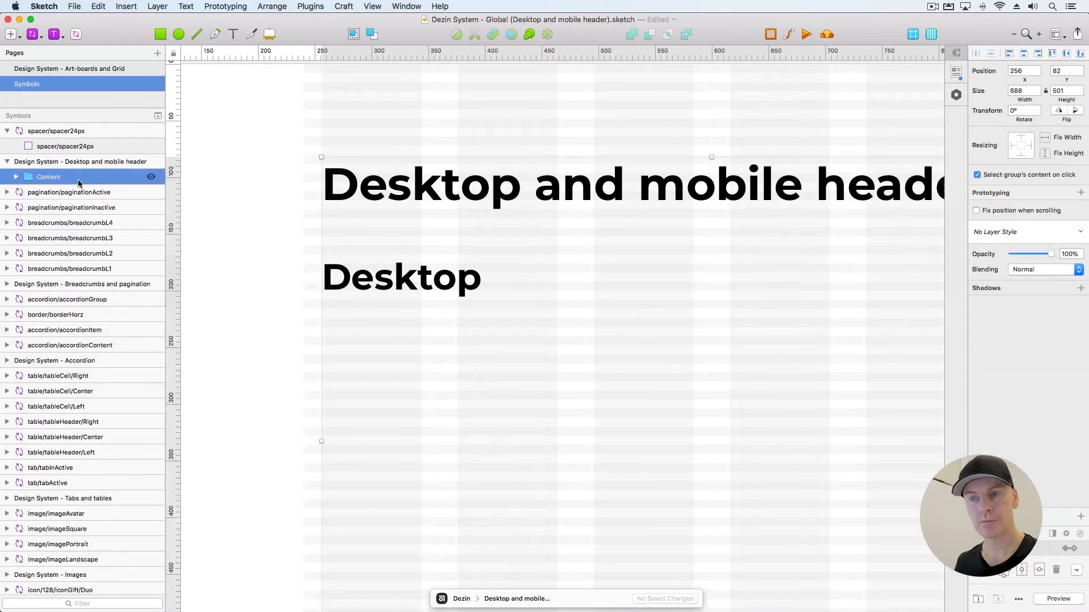
pyautogui.click(160, 35)
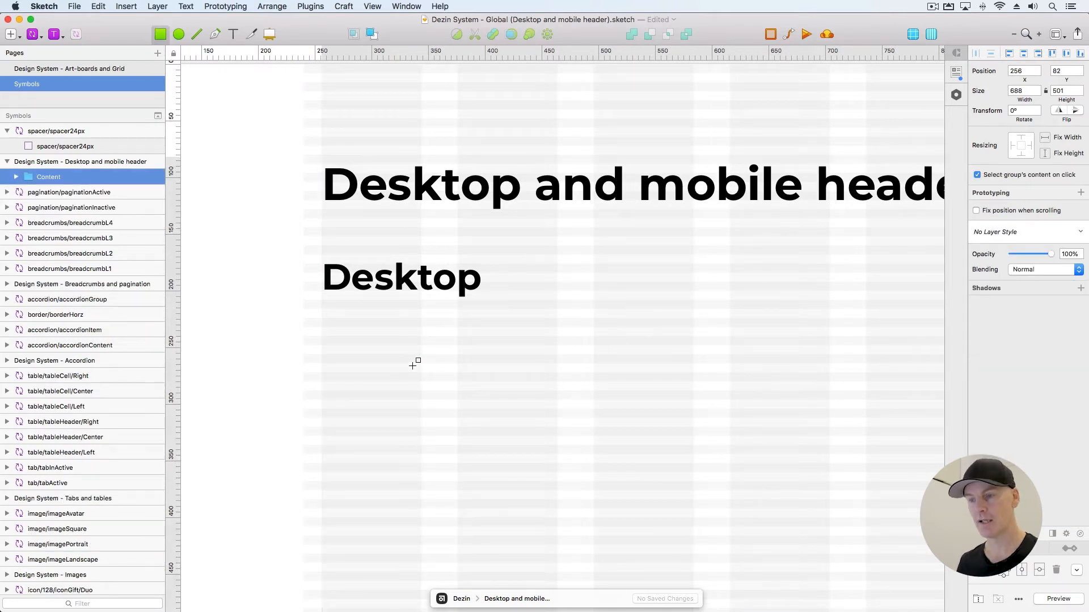
pyautogui.moveTo(322, 337); pyautogui.dragTo(393, 381)
# Set the new rectangle's width to 1920 px and its height to 88 px
pyautogui.click(1025, 72)
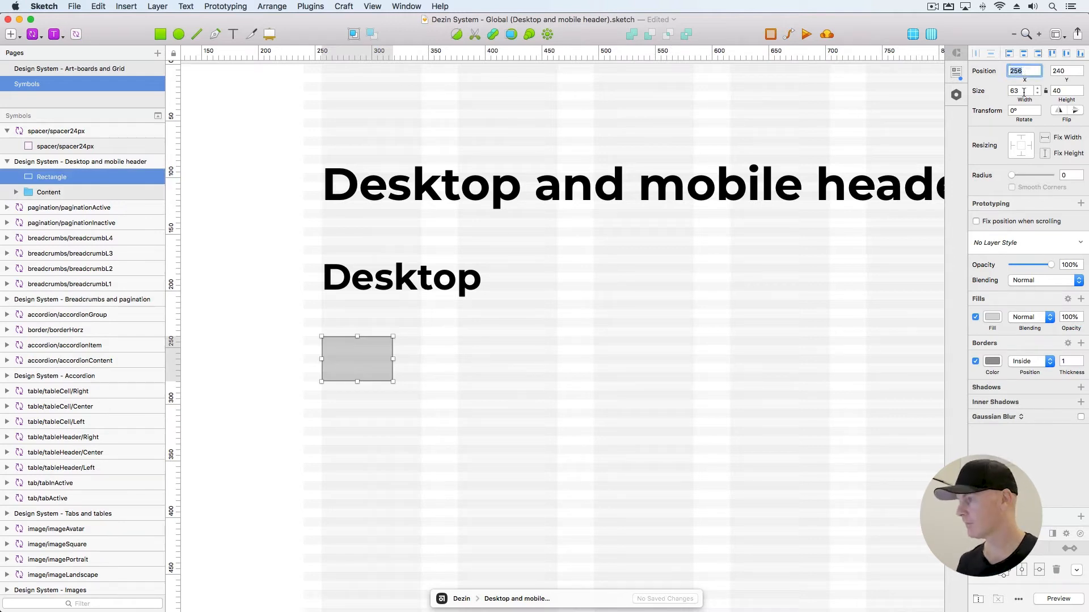
pyautogui.click(1023, 91)
pyautogui.write('1920')
pyautogui.press('Tab')
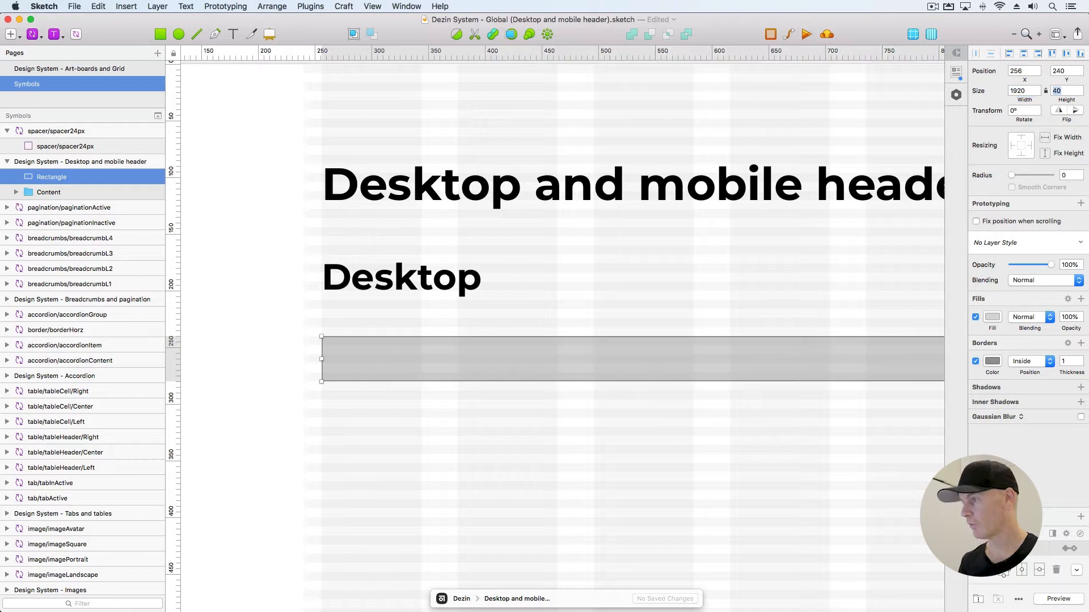
pyautogui.press('Return')
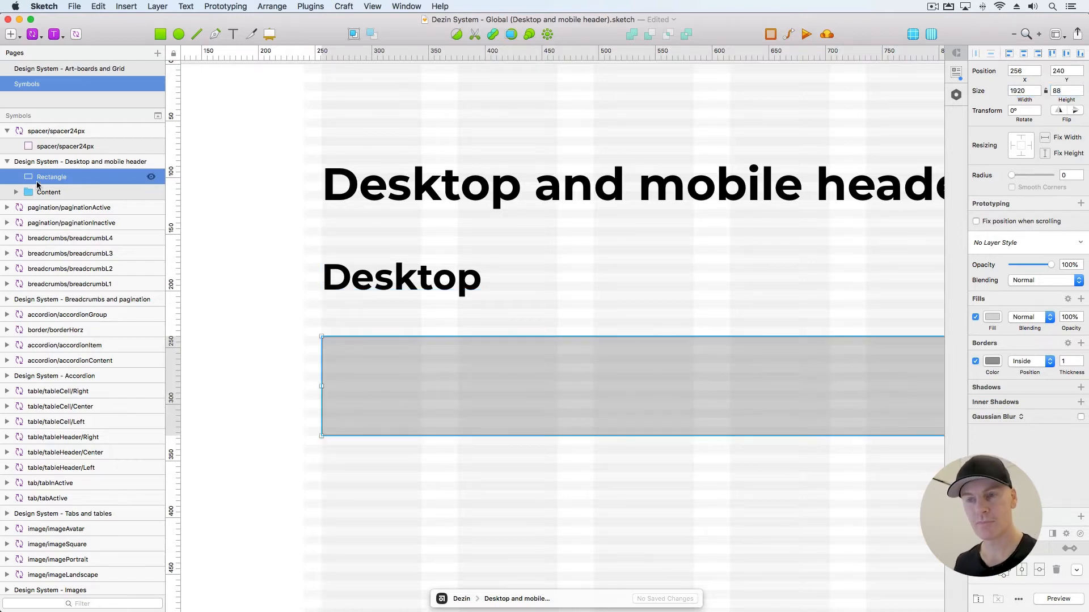
# Group the 1920 by 88 px rectangle and name the group header/headerDesktop/Black
pyautogui.press('super+g')
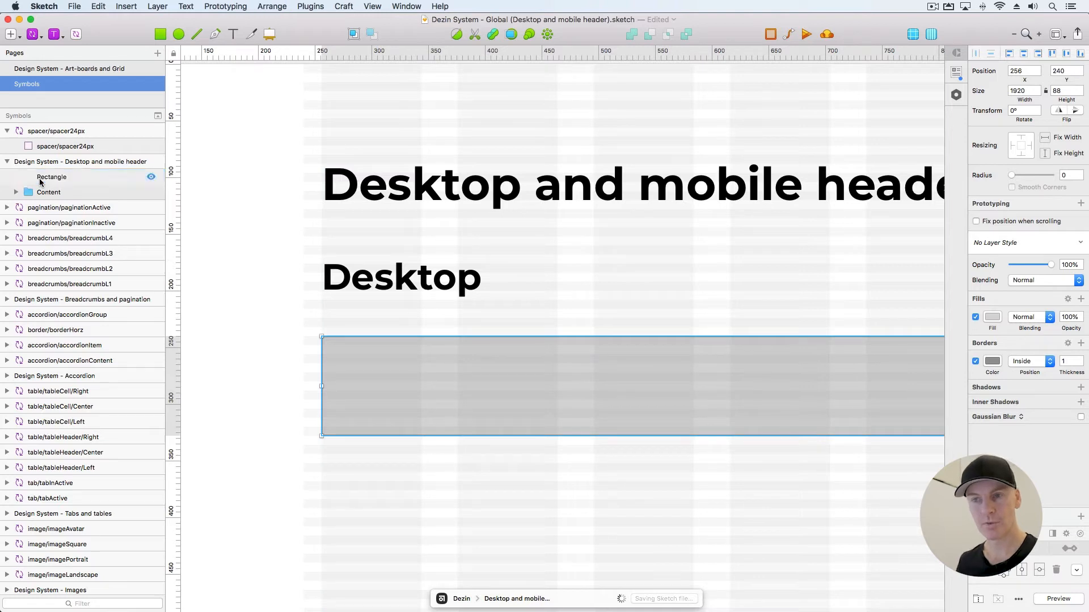
pyautogui.doubleClick(119, 179)
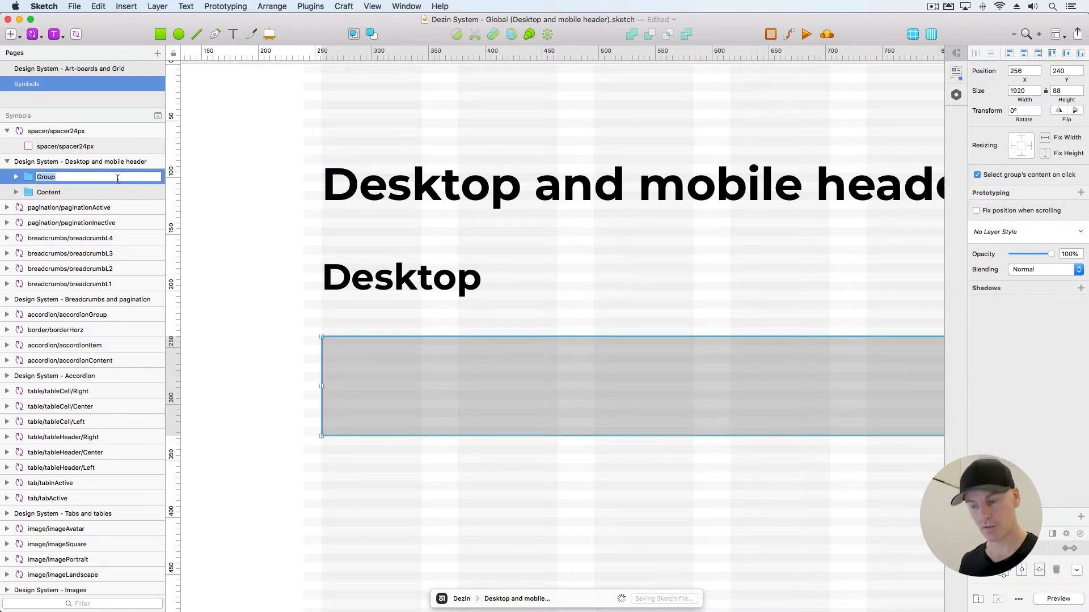
pyautogui.write('header/headerDesktop/Black')
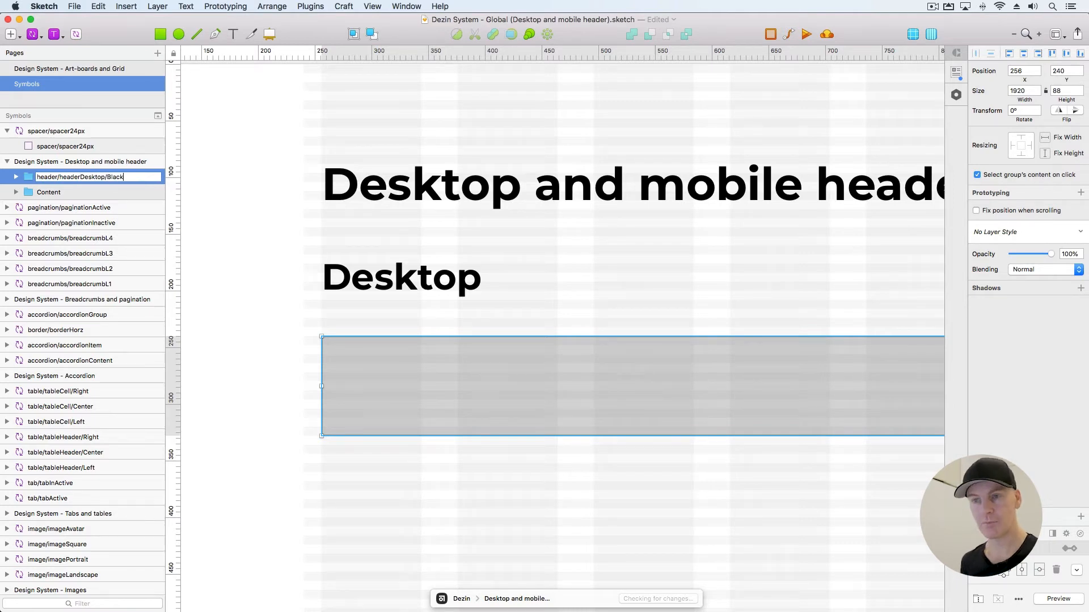
pyautogui.press('Return')
# Insert a colourBlack symbol into the header group, aligned with the rectangle's top-left corner at X 256, Y 240
pyautogui.click(356, 349)
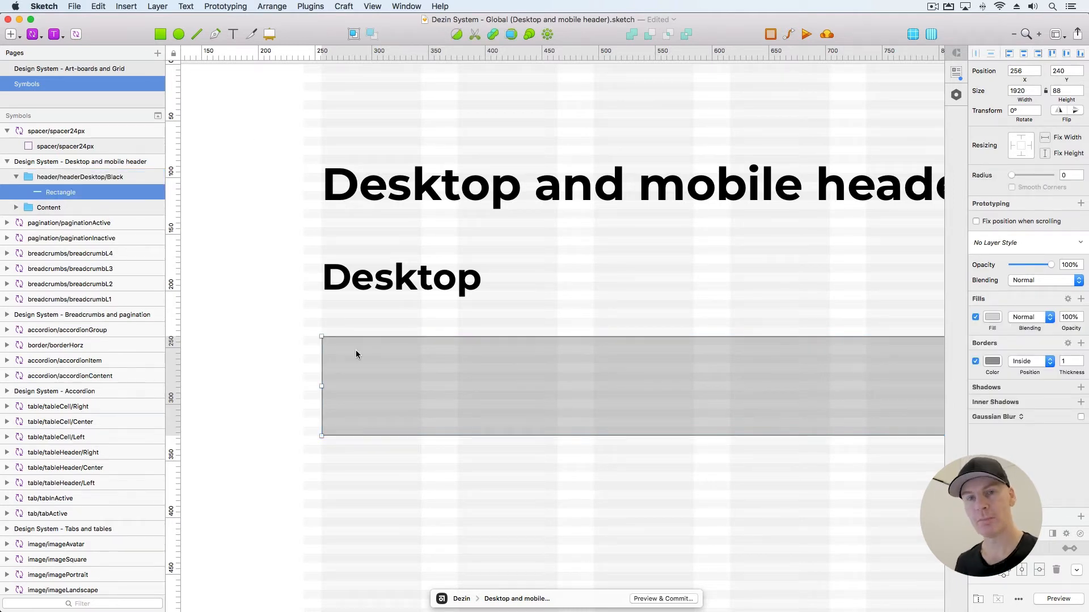
pyautogui.click(34, 34)
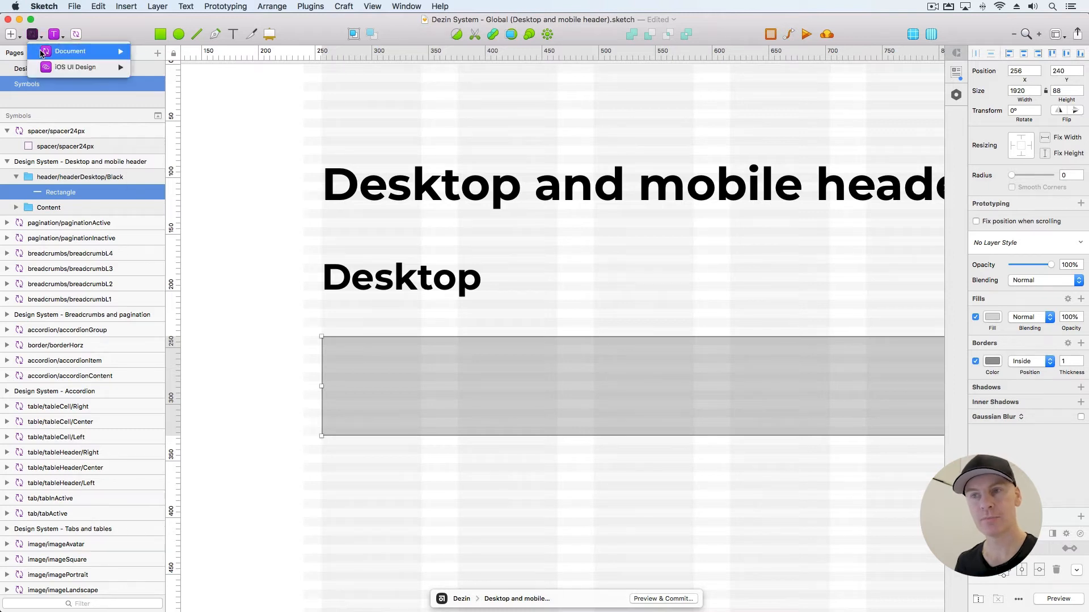
pyautogui.moveTo(74, 51)
pyautogui.moveTo(159, 57)
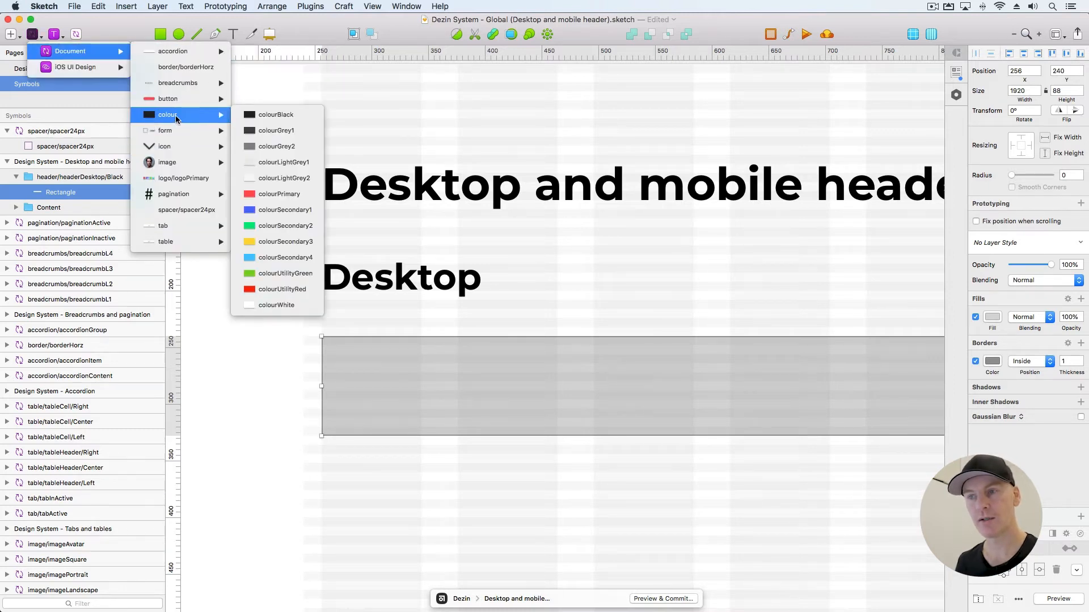
pyautogui.click(288, 120)
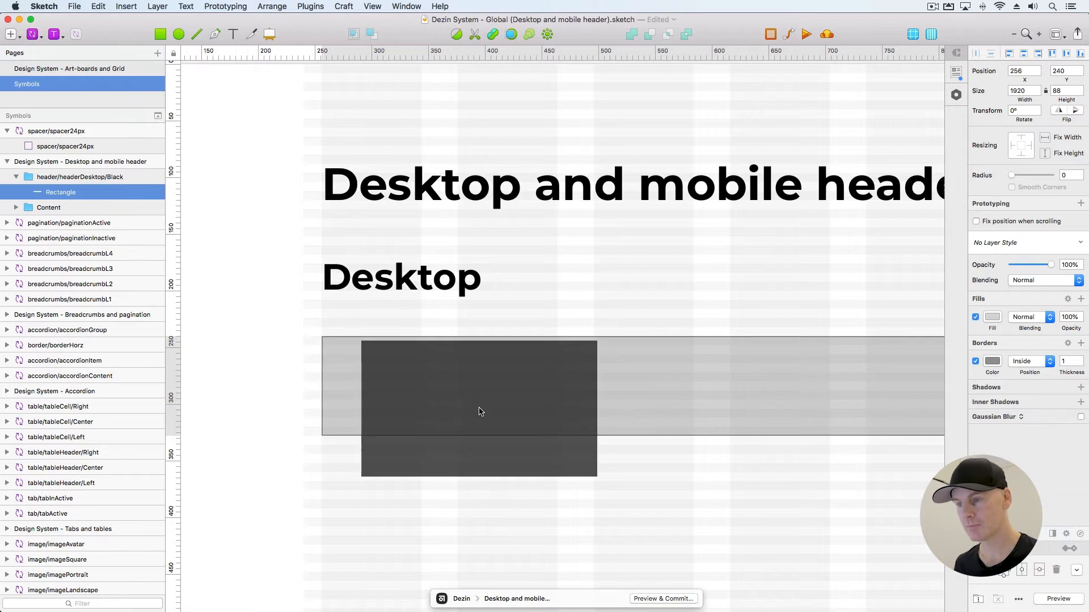
pyautogui.click(441, 407)
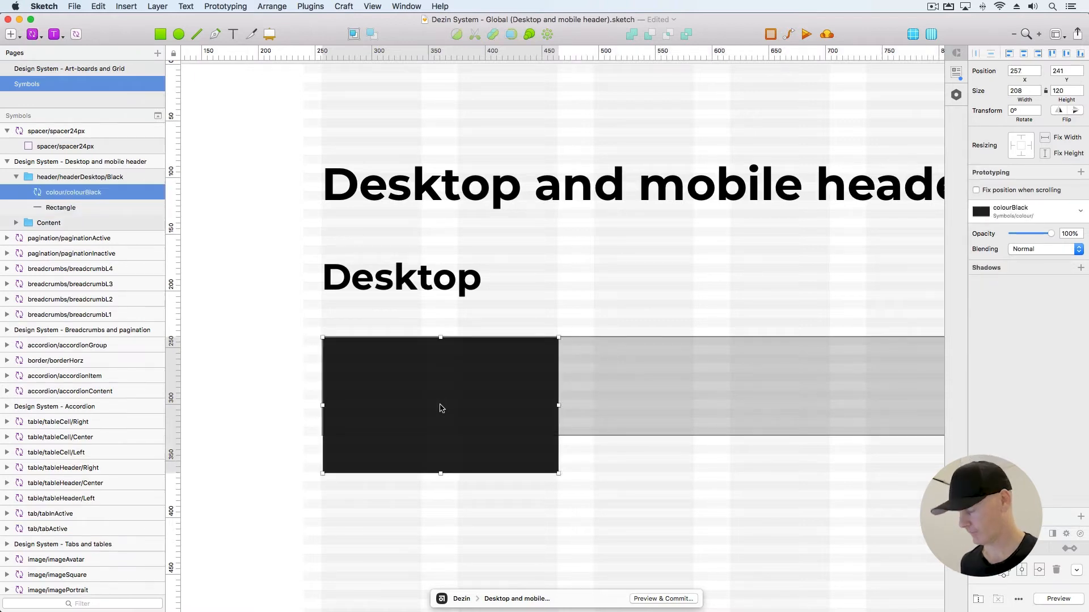
pyautogui.press('Up')
pyautogui.press('Left')
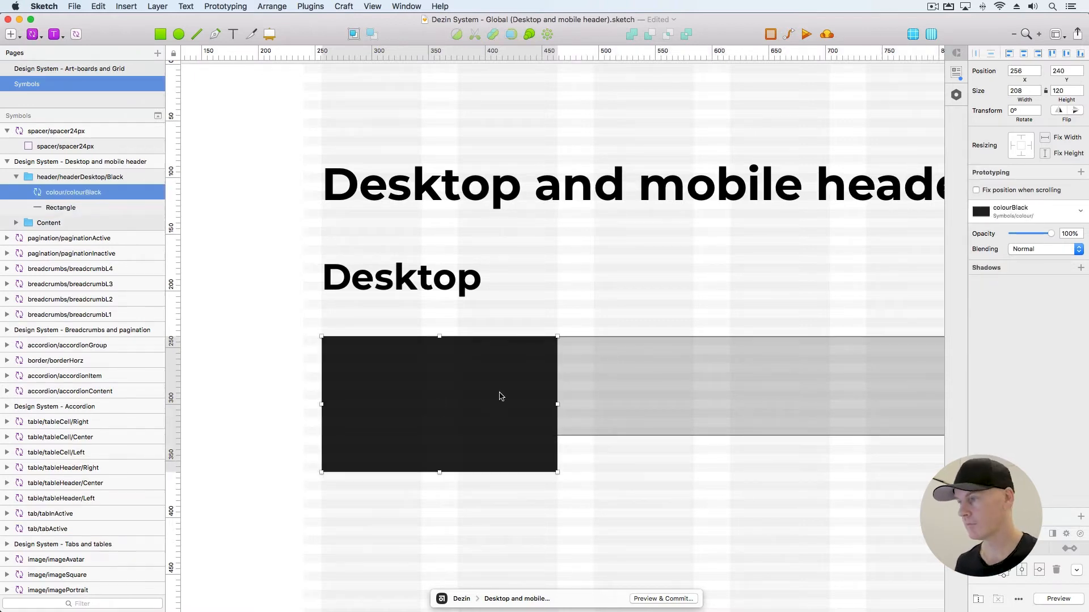
# Set the colourBlack instance's width to 1920 px and its height to 88 px
pyautogui.click(1023, 71)
pyautogui.doubleClick(1024, 91)
pyautogui.write('19')
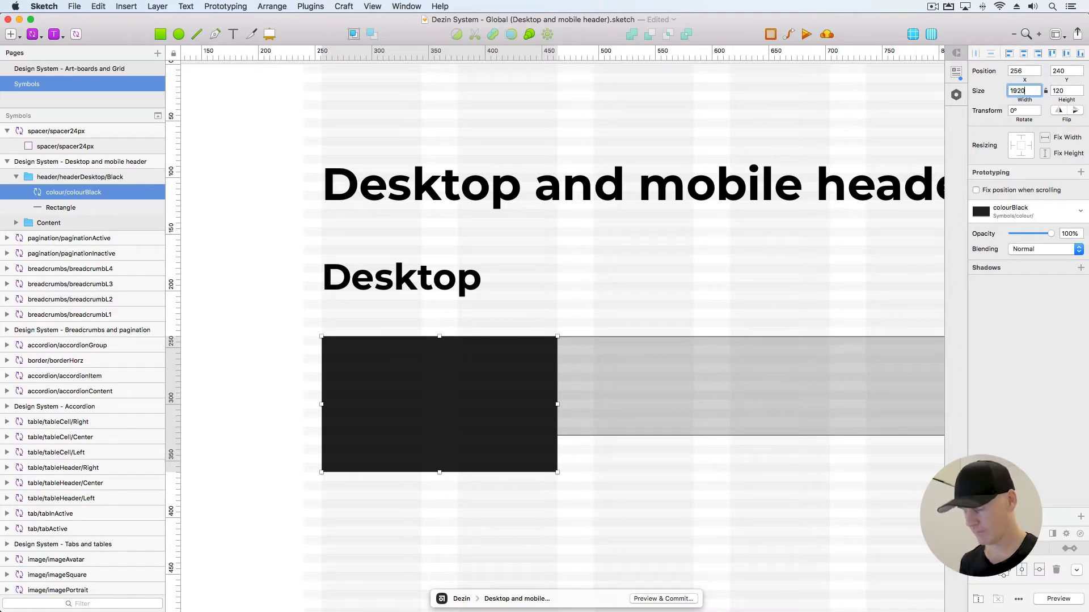
pyautogui.write('20')
pyautogui.press('Tab')
pyautogui.write('88')
pyautogui.press('Return')
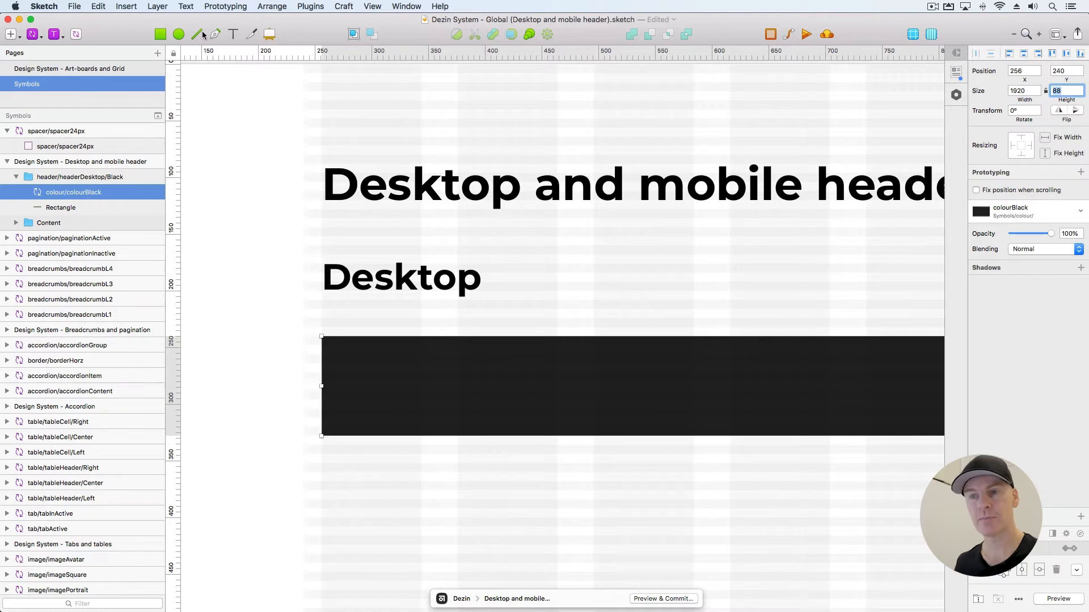
# Rename the rectangle behind the black fill as Shadow and apply the shape/surface/L3 layer style to it
pyautogui.click(60, 207)
pyautogui.doubleClick(97, 207)
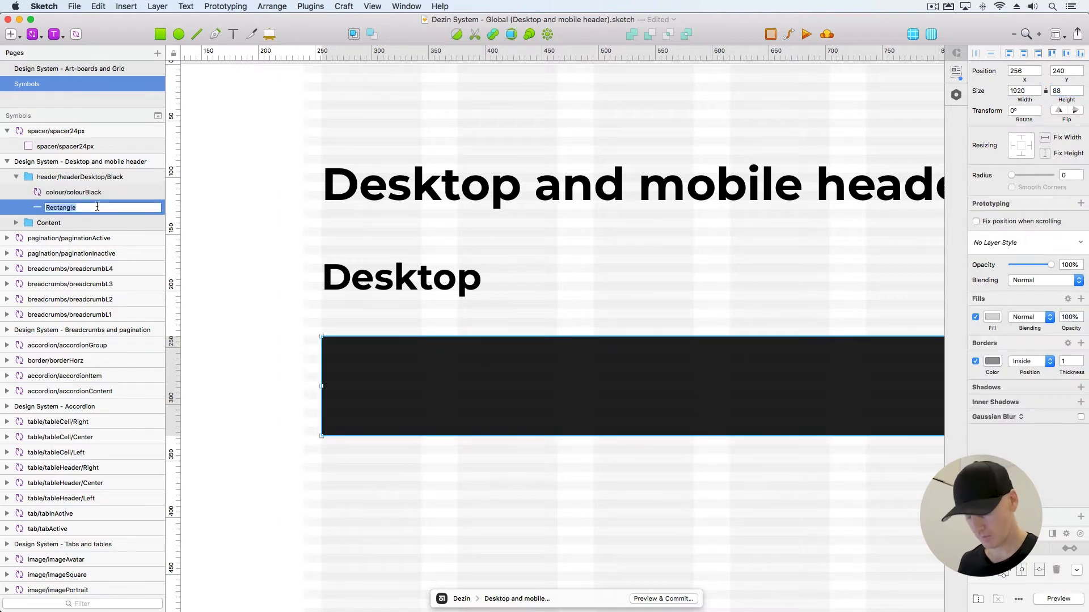
pyautogui.write('Shadow')
pyautogui.press('Return')
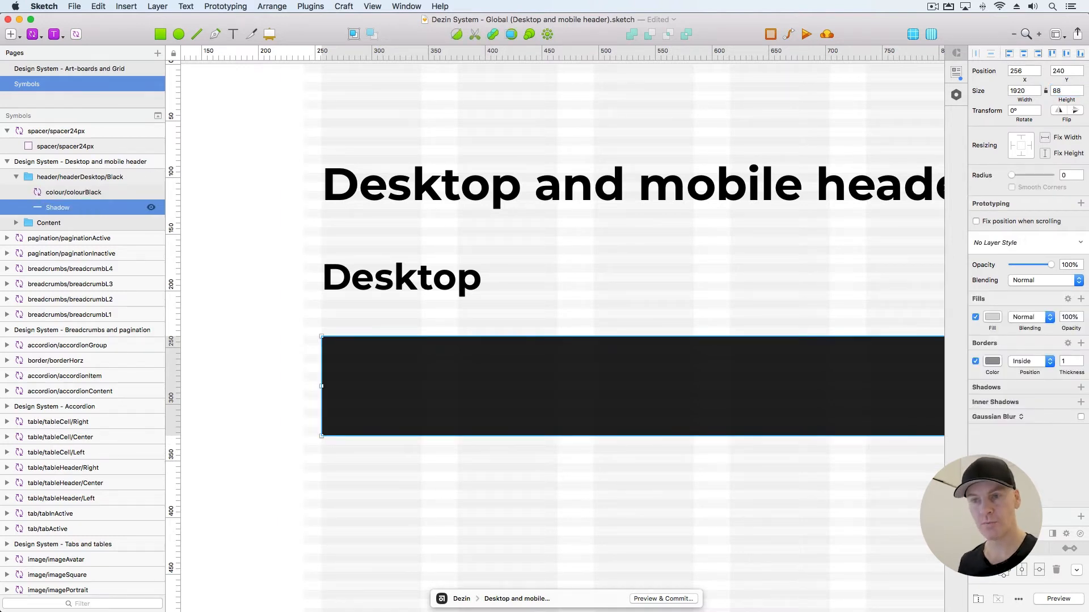
pyautogui.click(1020, 244)
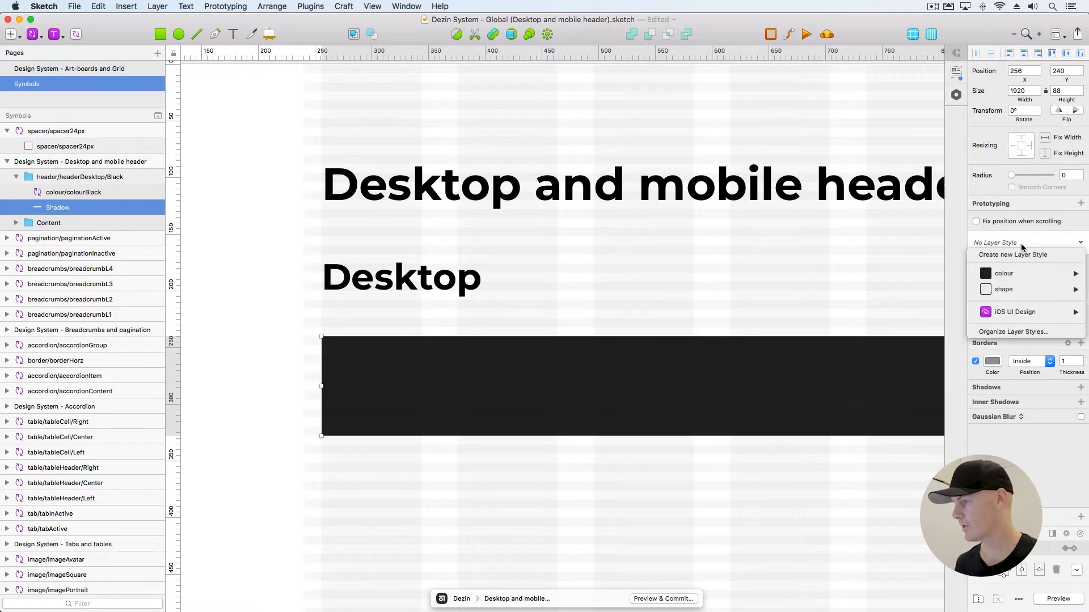
pyautogui.moveTo(1023, 293)
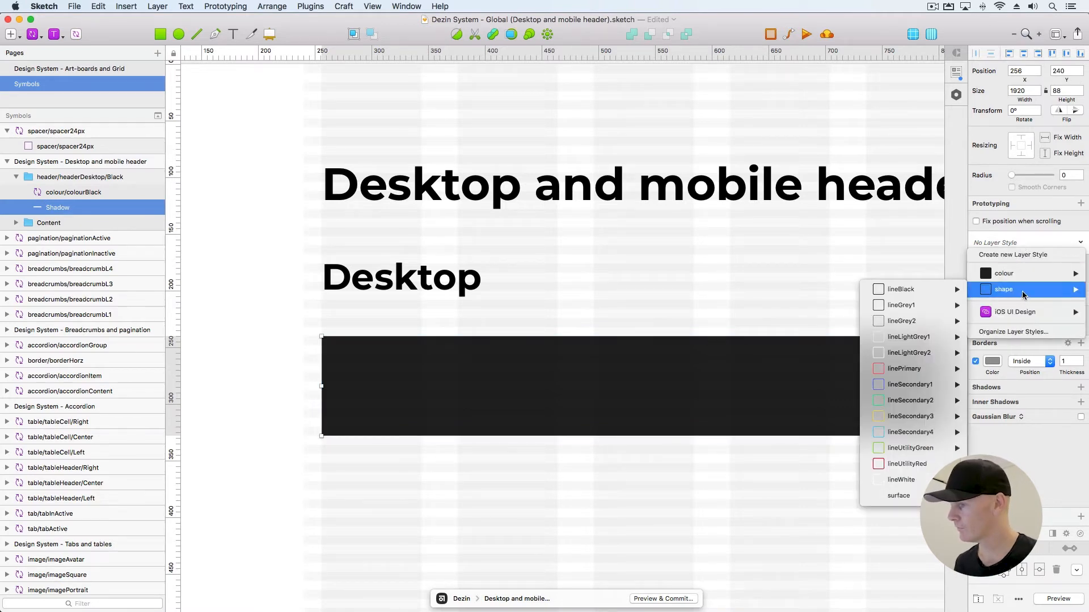
pyautogui.moveTo(897, 505)
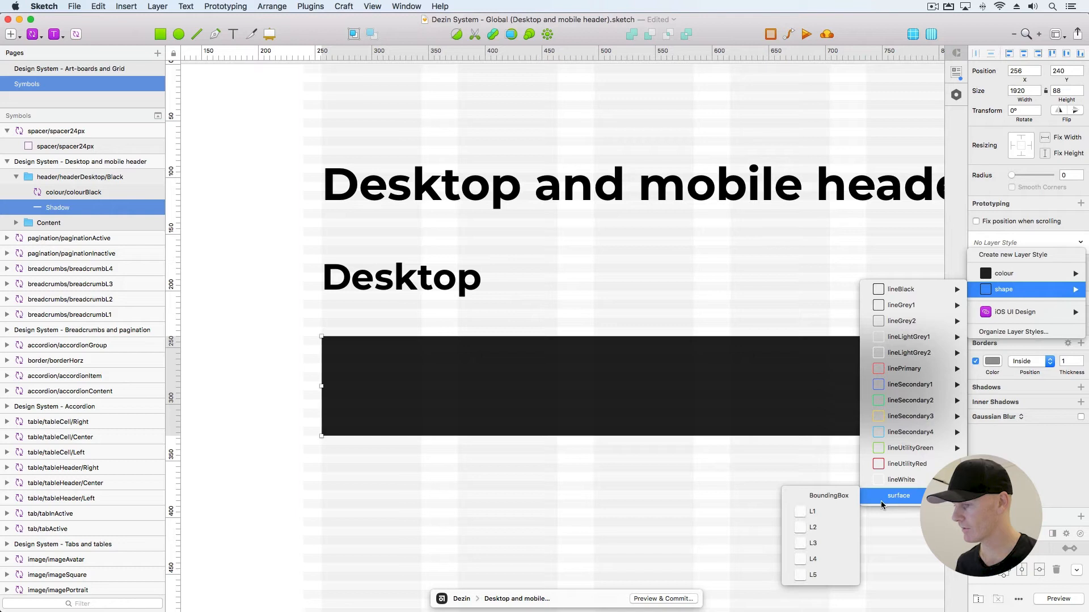
pyautogui.click(813, 543)
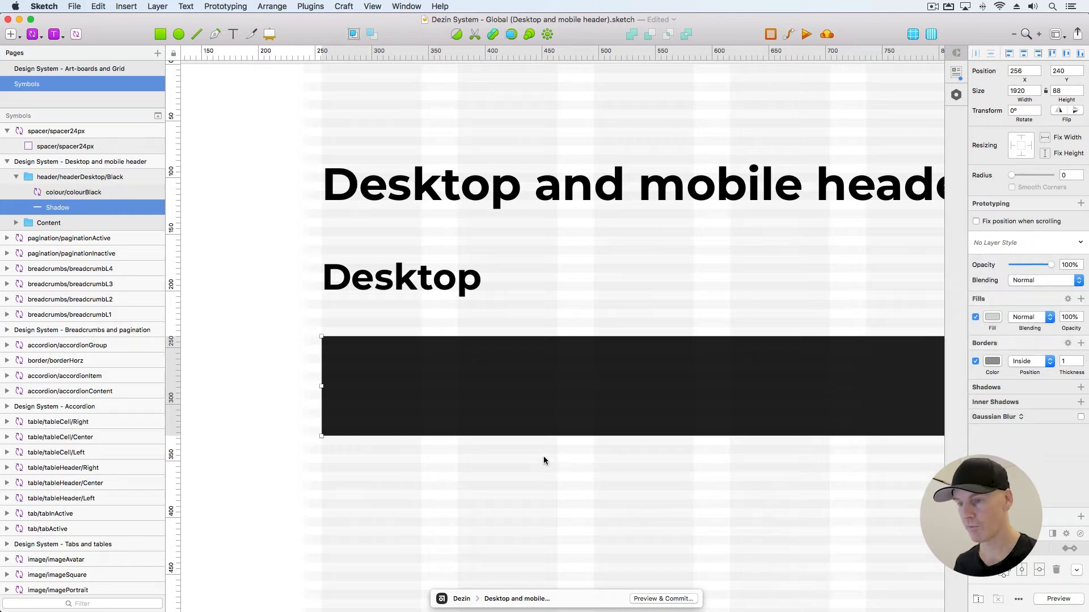
# Rename the colour/colourBlack layer in the header group as Colour
pyautogui.click(383, 379)
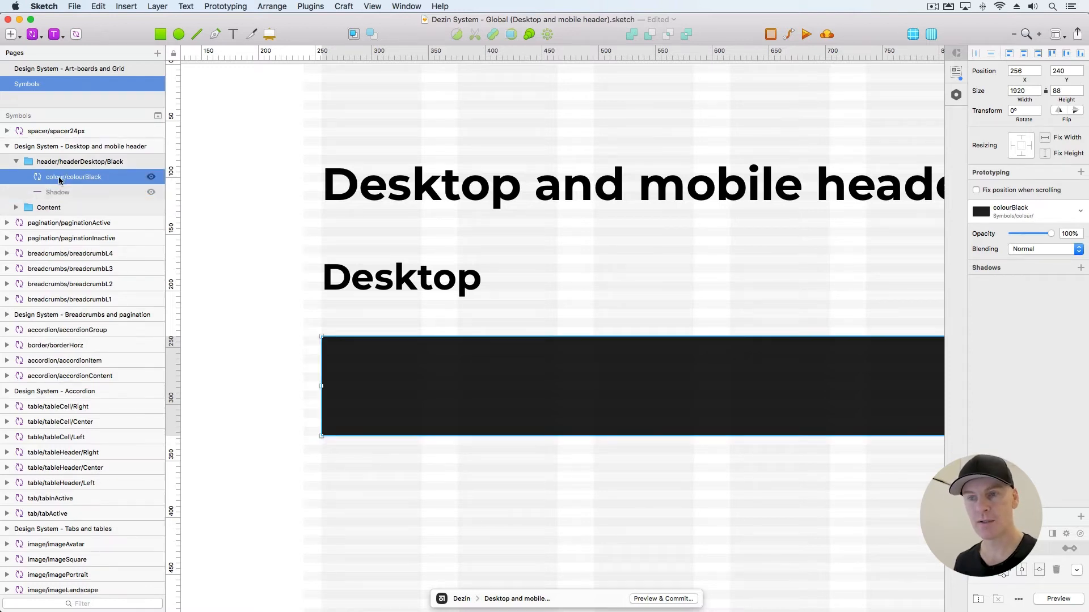
pyautogui.doubleClick(60, 179)
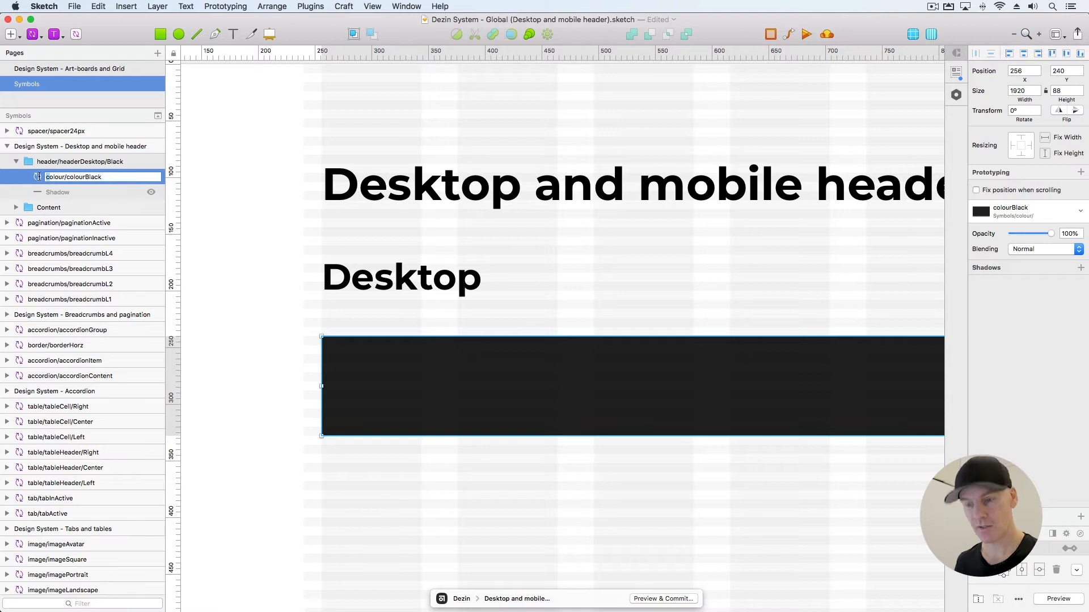
pyautogui.press('Delete')
pyautogui.write('C')
pyautogui.moveTo(116, 179); pyautogui.dragTo(69, 178)
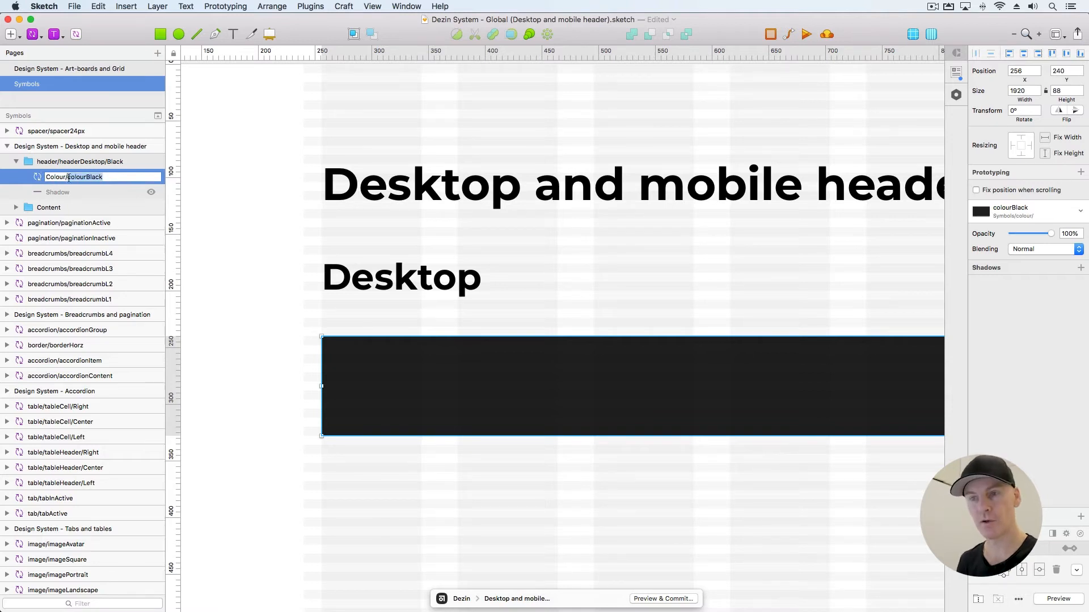
pyautogui.press('BackSpace')
pyautogui.press('BackSpace')
pyautogui.press('Return')
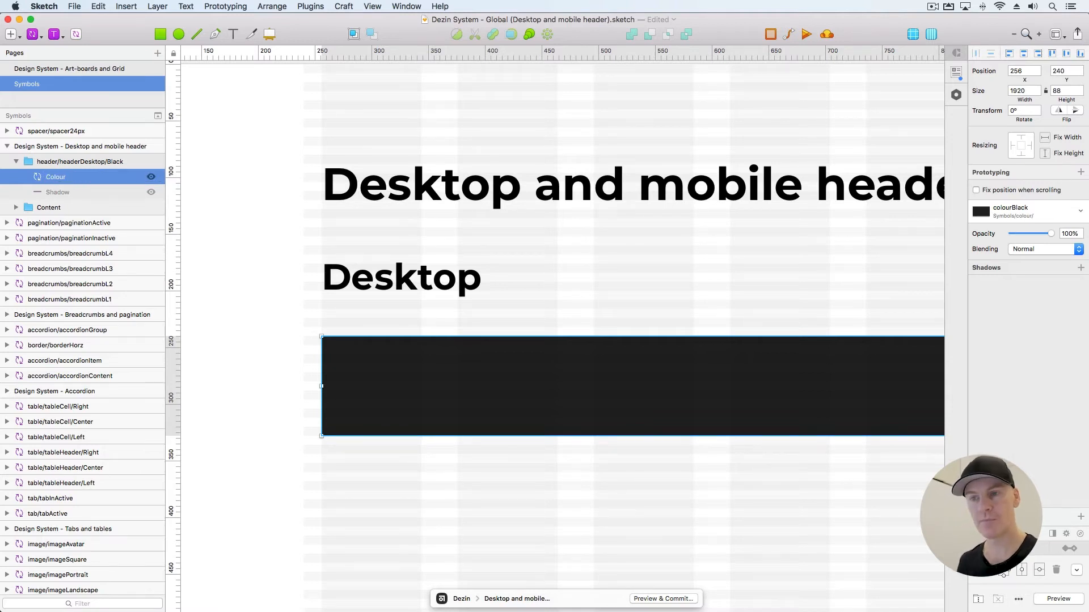
# Convert the header/headerDesktop/Black group into a symbol with the same name
pyautogui.click(86, 176)
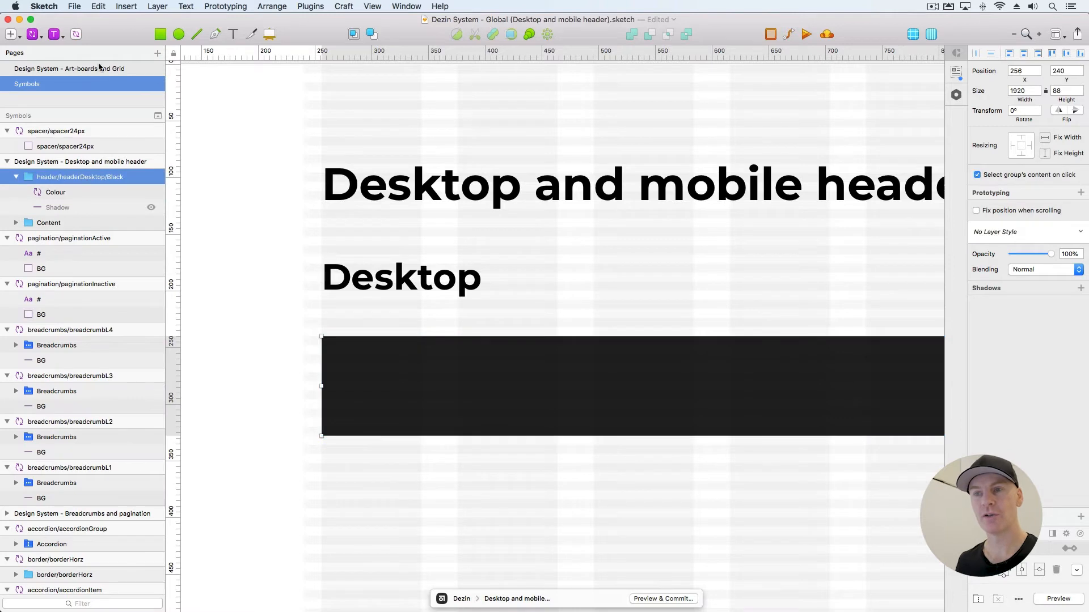
pyautogui.click(73, 35)
pyautogui.click(638, 134)
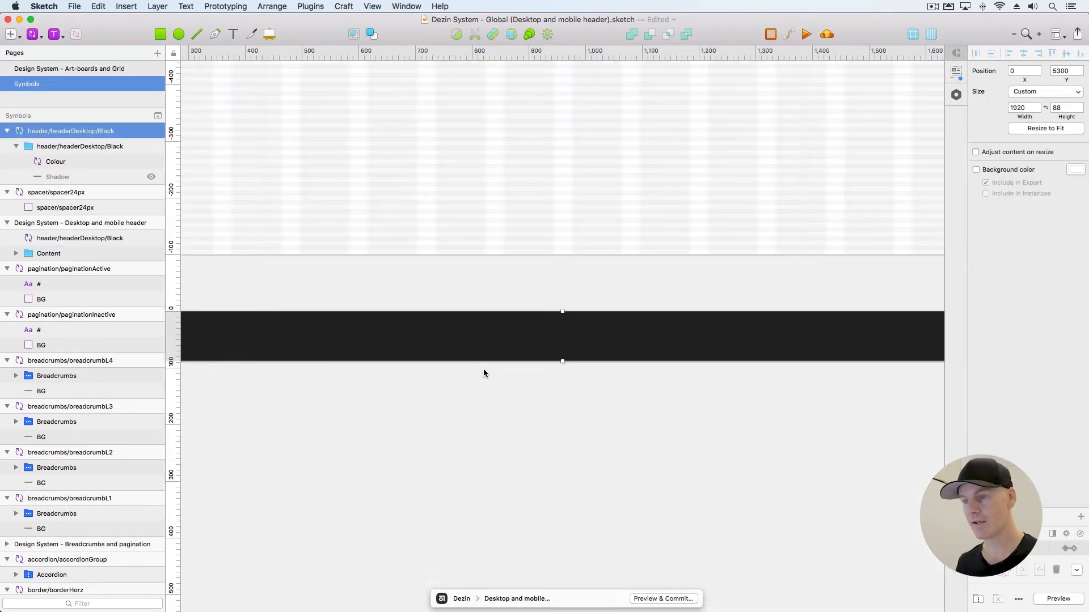
# Move the header/headerDesktop/Black symbol master exactly over its instance below the Desktop subheading, at Y 4240
pyautogui.moveTo(483, 373); pyautogui.dragTo(645, 531)
pyautogui.moveTo(269, 443); pyautogui.dragTo(357, 430)
pyautogui.moveTo(299, 452); pyautogui.dragTo(405, 66)
pyautogui.moveTo(417, 74); pyautogui.dragTo(717, 172)
pyautogui.press('super+plus')
pyautogui.press('super+plus')
pyautogui.moveTo(397, 192); pyautogui.dragTo(844, 210)
pyautogui.moveTo(306, 200); pyautogui.dragTo(478, 182)
pyautogui.press('Down')
pyautogui.press('Down')
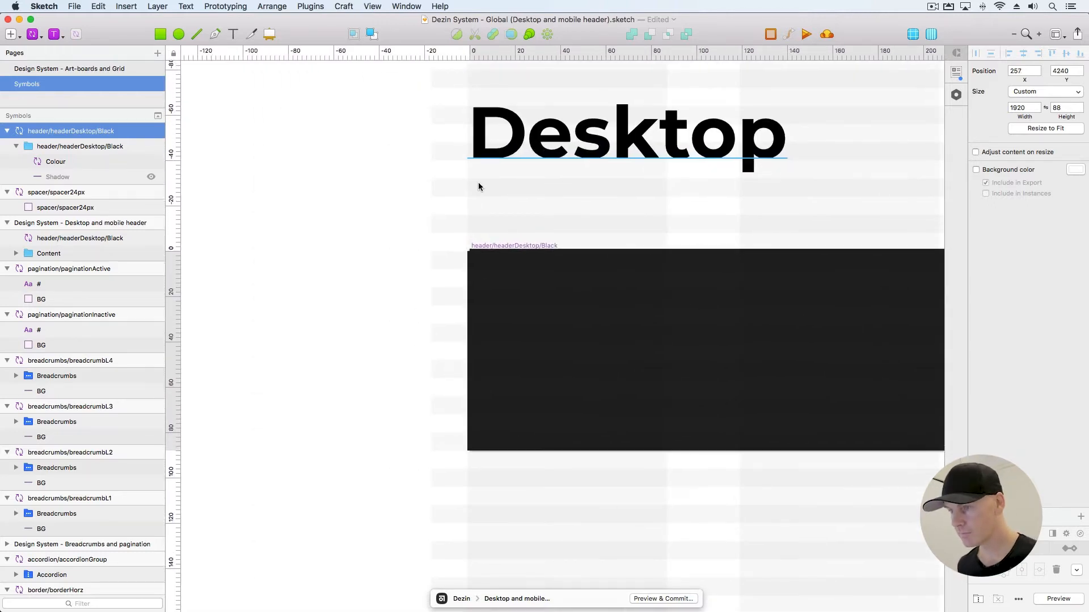
# Move the Colour and Shadow layers out of the inner group in the header symbol and delete the emptied group
pyautogui.click(20, 147)
pyautogui.click(55, 163)
pyautogui.keyDown('shift'); pyautogui.click(56, 177); pyautogui.keyUp('shift')
pyautogui.moveTo(53, 162); pyautogui.dragTo(51, 141)
pyautogui.click(69, 179)
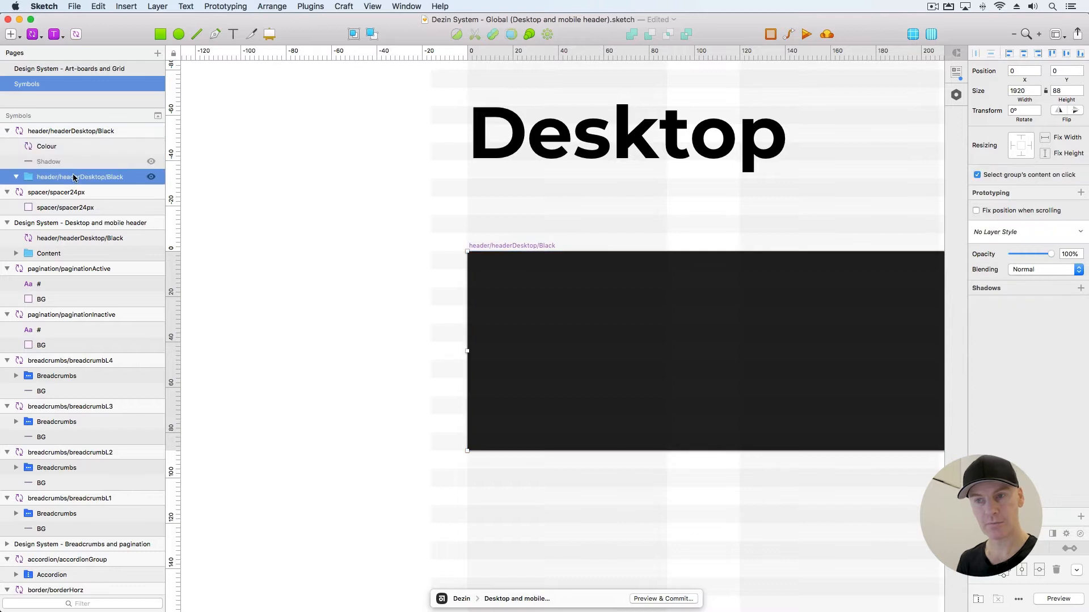
pyautogui.press('Delete')
# Delete the header/headerDesktop/Black instance from the Desktop and mobile header artboard
pyautogui.click(569, 307)
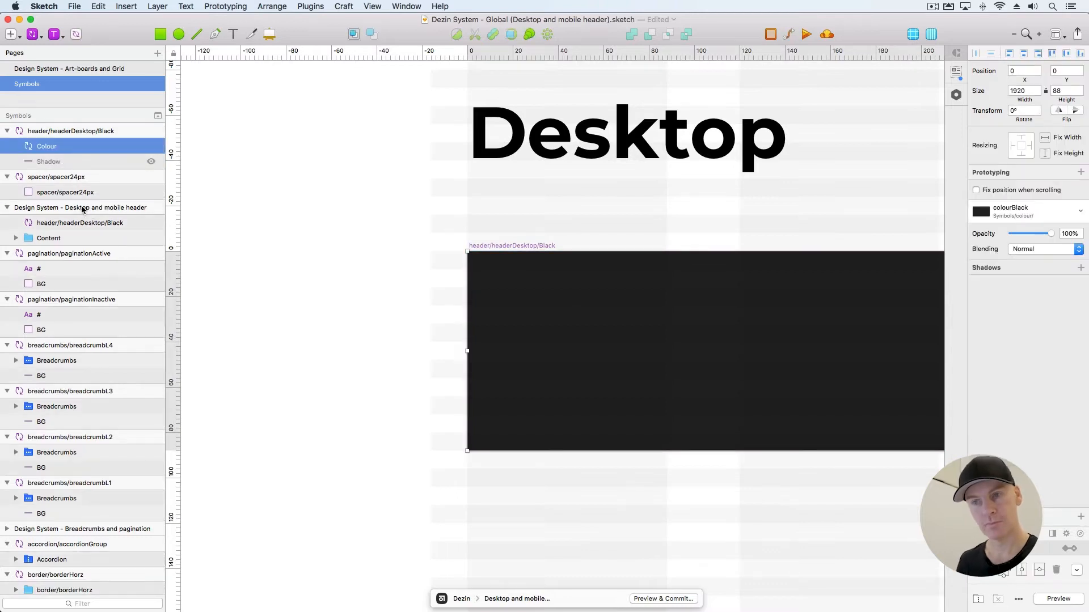
pyautogui.click(78, 223)
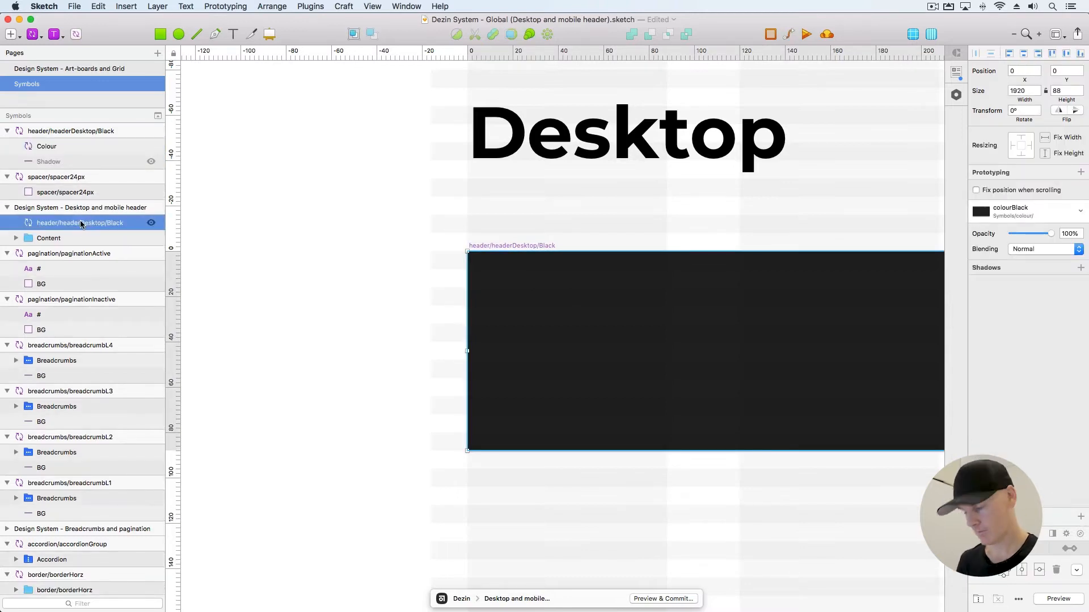
pyautogui.press('Delete')
# Pin the Colour layer of the header symbol to all four edges for resizing
pyautogui.click(632, 287)
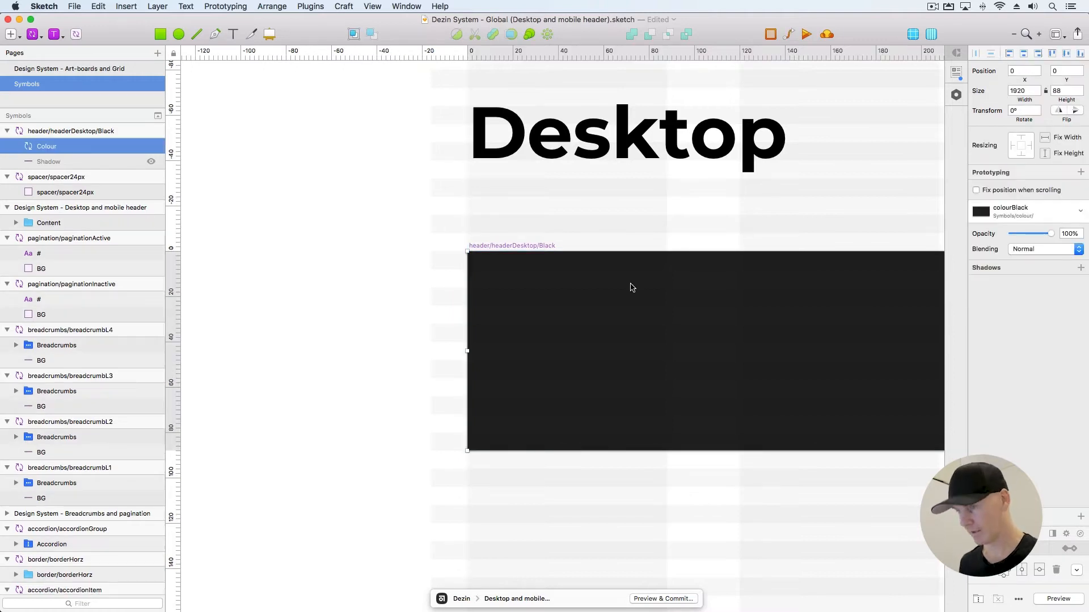
pyautogui.press('super+minus')
pyautogui.press('super+minus')
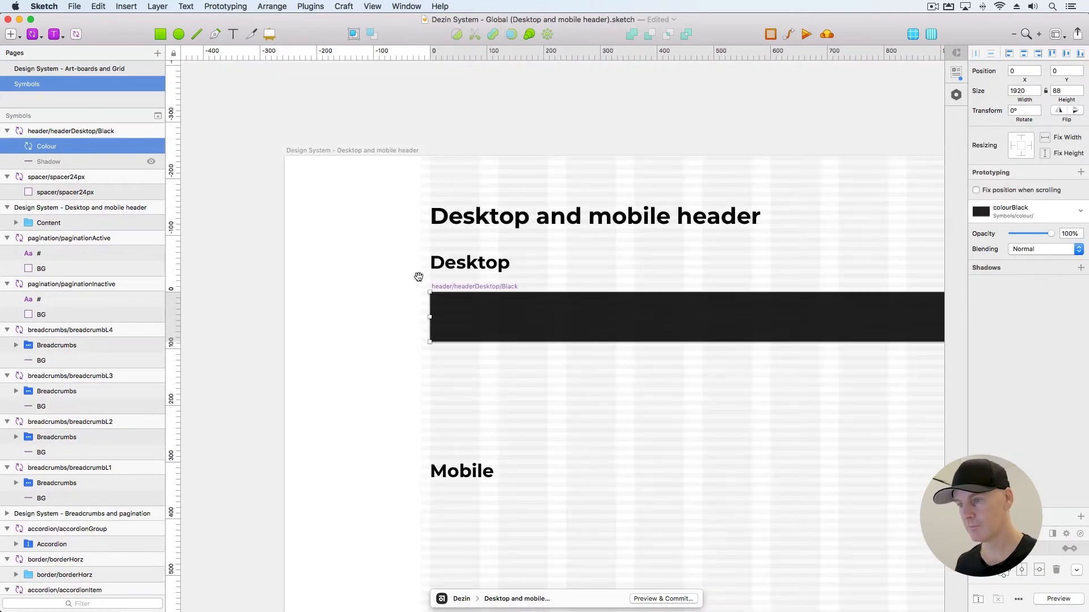
pyautogui.moveTo(418, 276); pyautogui.dragTo(207, 191)
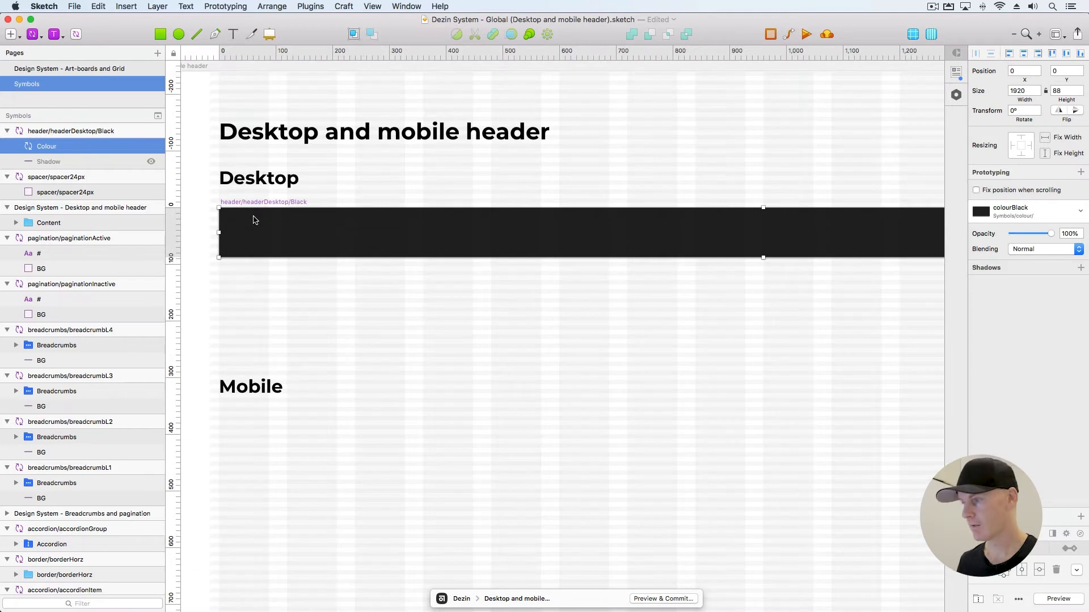
pyautogui.press('super+plus')
pyautogui.moveTo(497, 218); pyautogui.dragTo(639, 141)
pyautogui.moveTo(317, 202); pyautogui.dragTo(935, 192)
pyautogui.moveTo(511, 185); pyautogui.dragTo(235, 184)
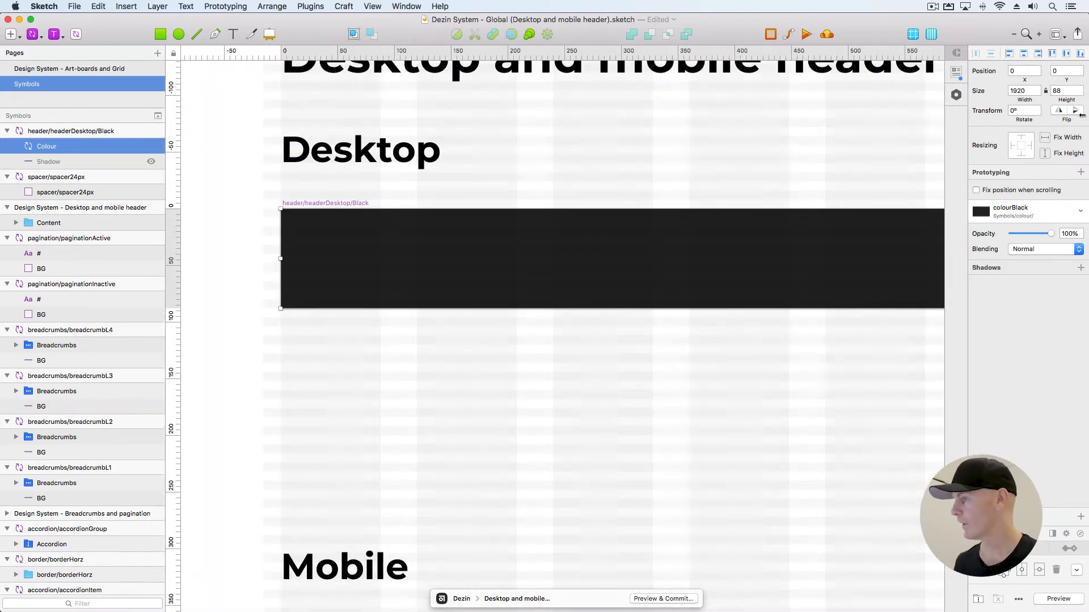
pyautogui.click(1028, 146)
pyautogui.click(1021, 155)
# Unhide the Shadow layer in the header symbol and pin it to all four edges for resizing
pyautogui.click(72, 162)
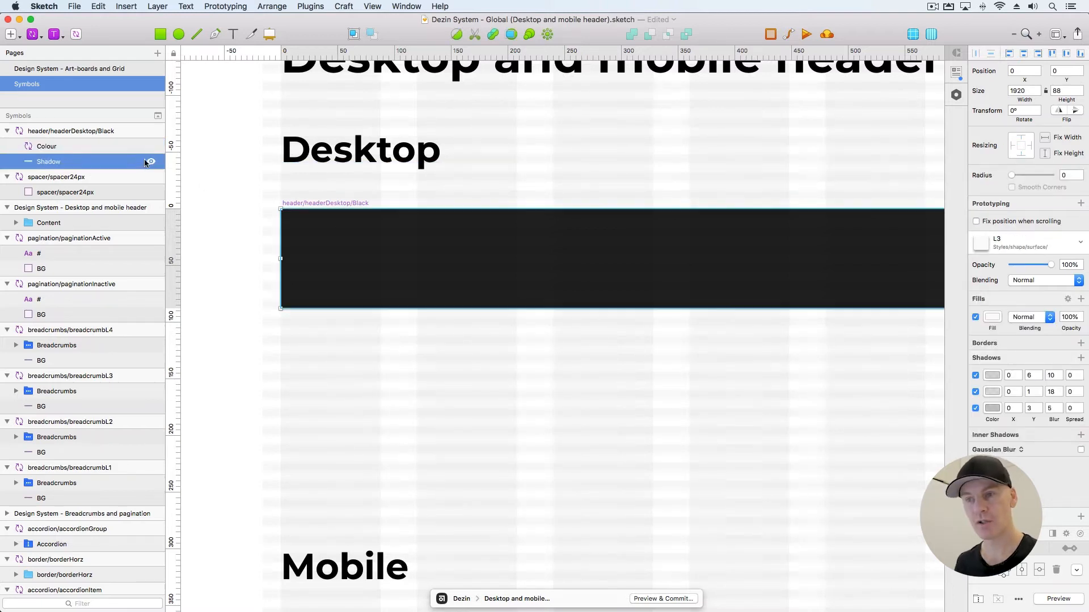
pyautogui.click(1029, 146)
pyautogui.click(1021, 157)
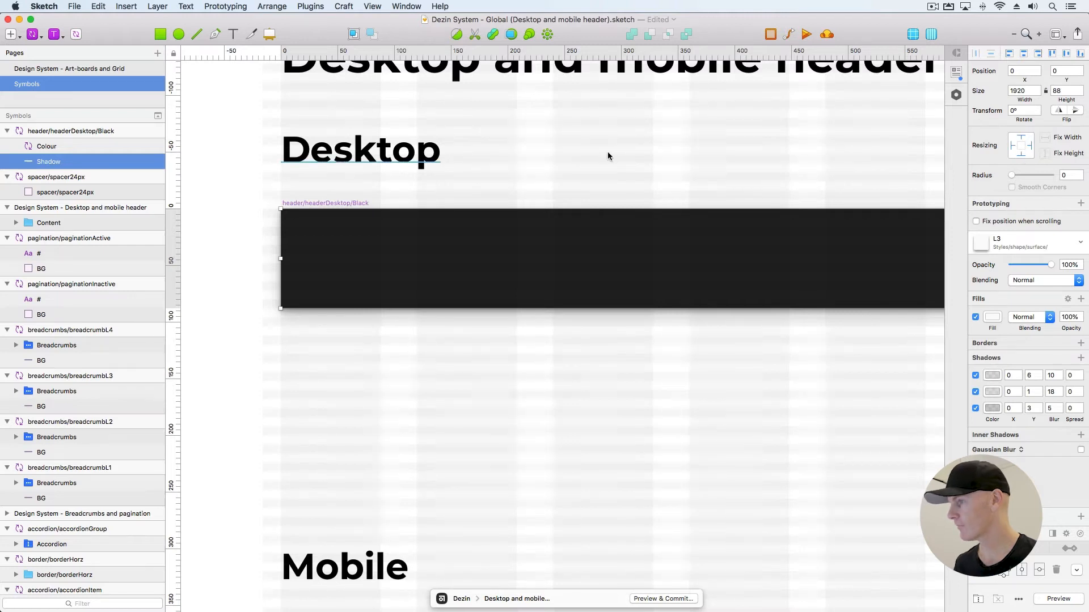
# Insert the logo/logoPrimary symbol near the left end of the black desktop header, above the Colour layer
pyautogui.click(508, 235)
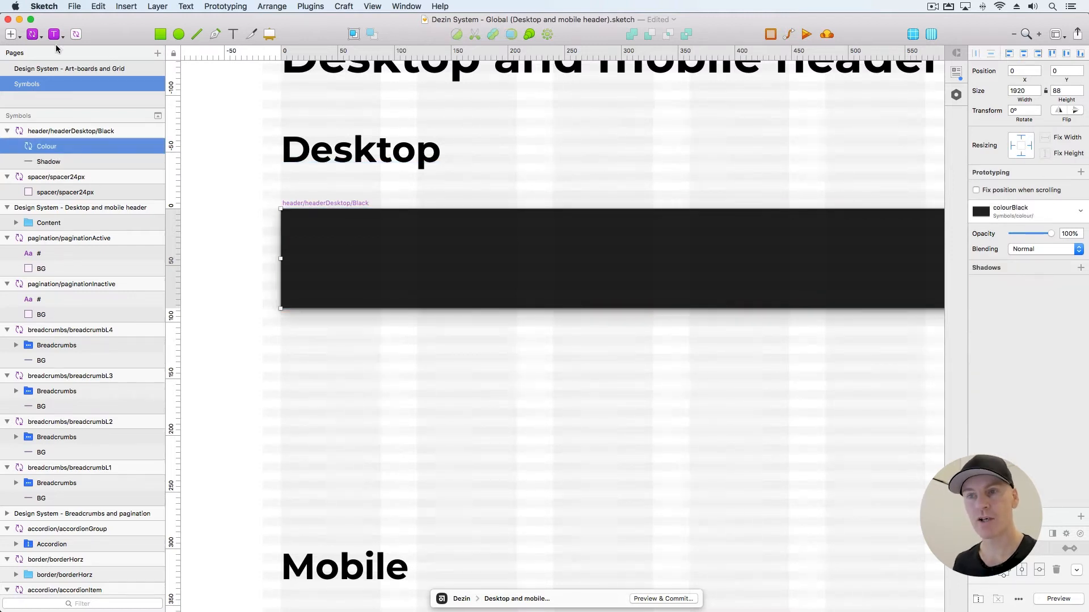
pyautogui.click(32, 35)
pyautogui.moveTo(74, 51)
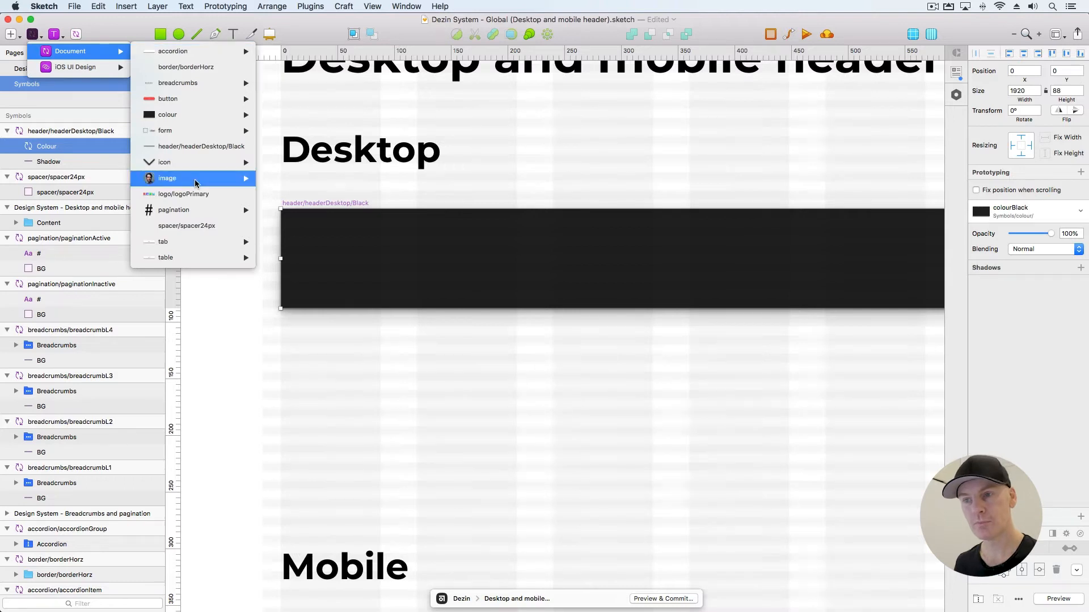
pyautogui.click(193, 194)
pyautogui.click(443, 261)
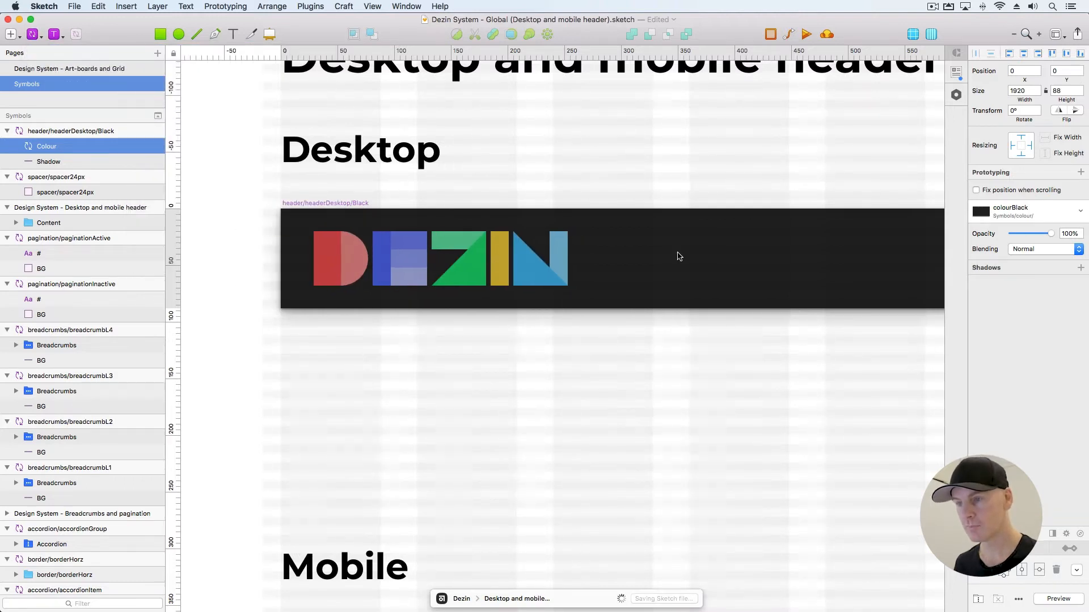
# Set the logo's height to 24 and position it at X 32, Y 32 in the header
pyautogui.click(1055, 92)
pyautogui.write('24')
pyautogui.press('Return')
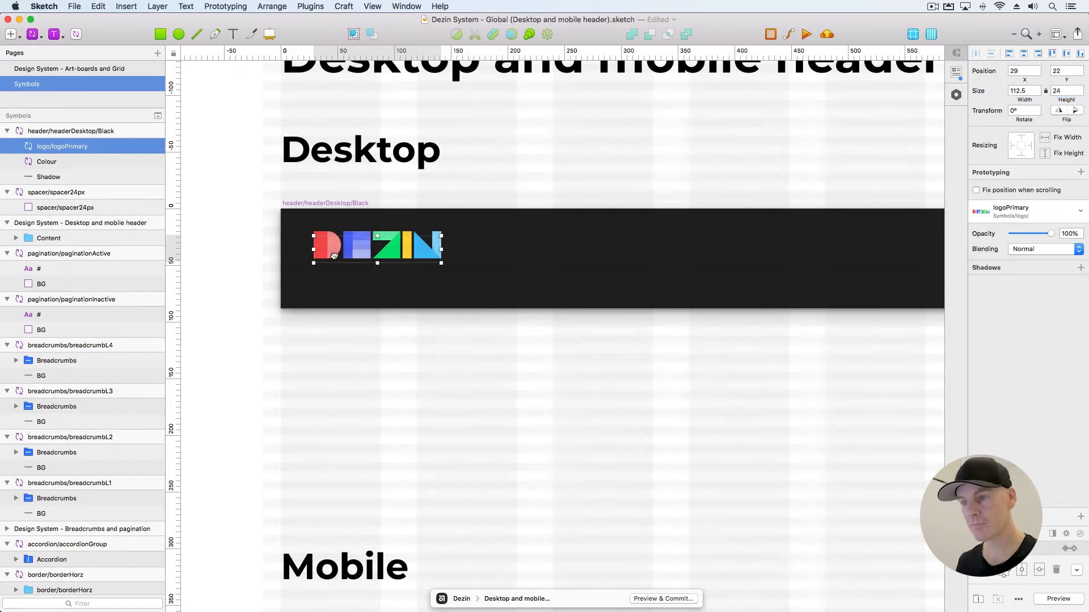
pyautogui.moveTo(334, 258); pyautogui.dragTo(333, 265)
pyautogui.press('Right')
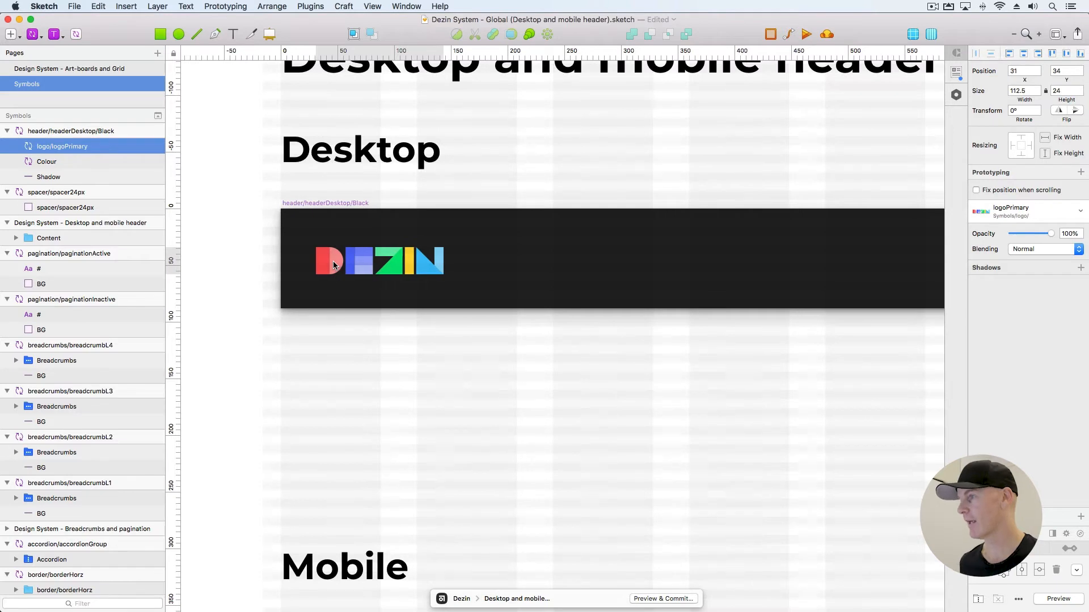
pyautogui.press('Up')
pyautogui.press('Up')
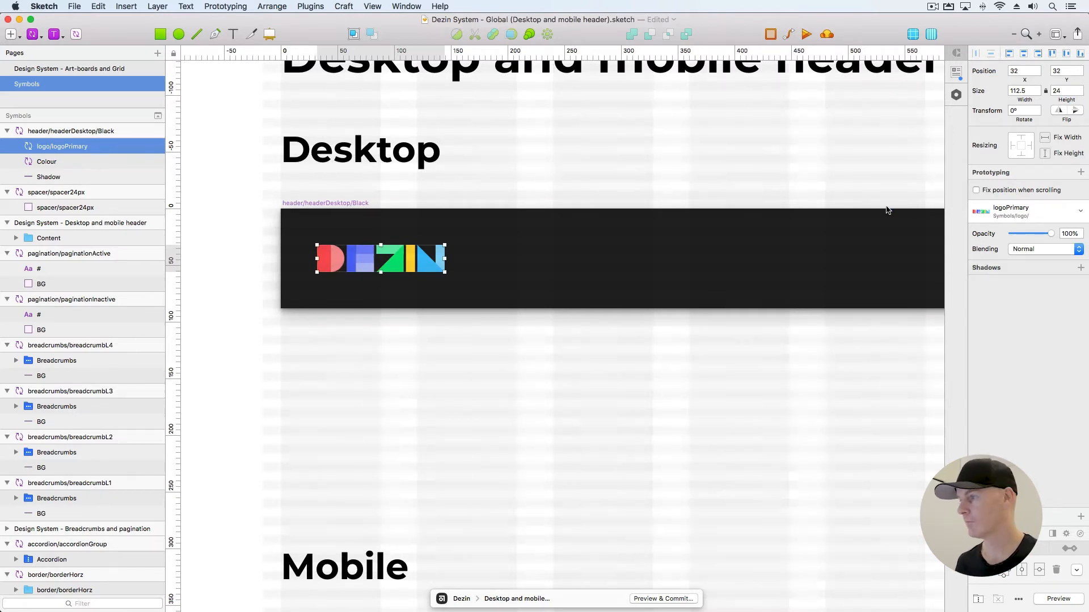
# Group the logo, name the group Logo, and pin it to the left edge with a fixed width
pyautogui.press('cmd+g')
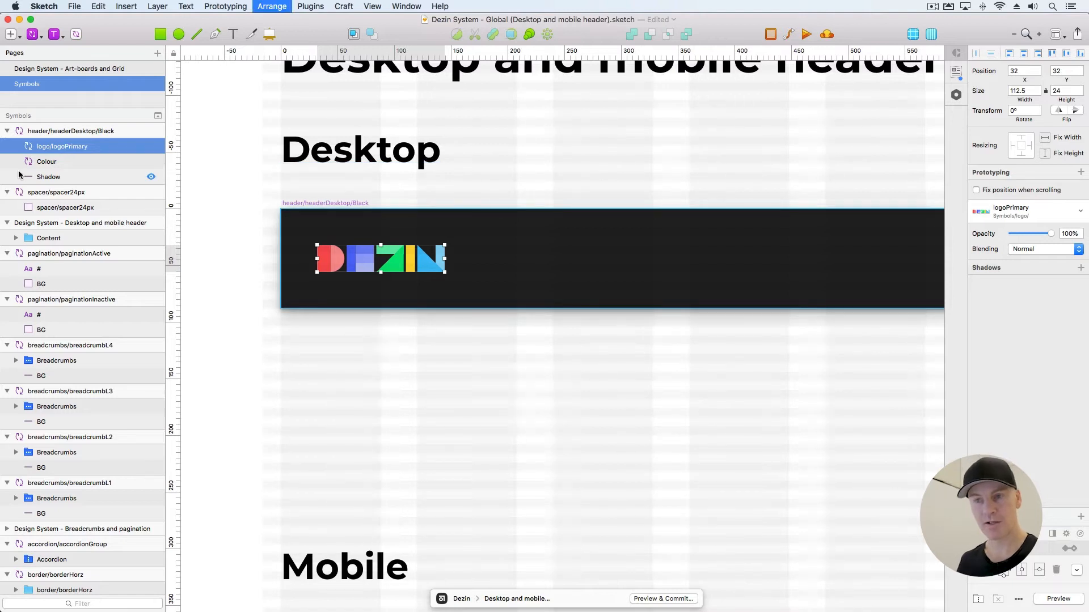
pyautogui.doubleClick(45, 146)
pyautogui.write('Logo')
pyautogui.press('Return')
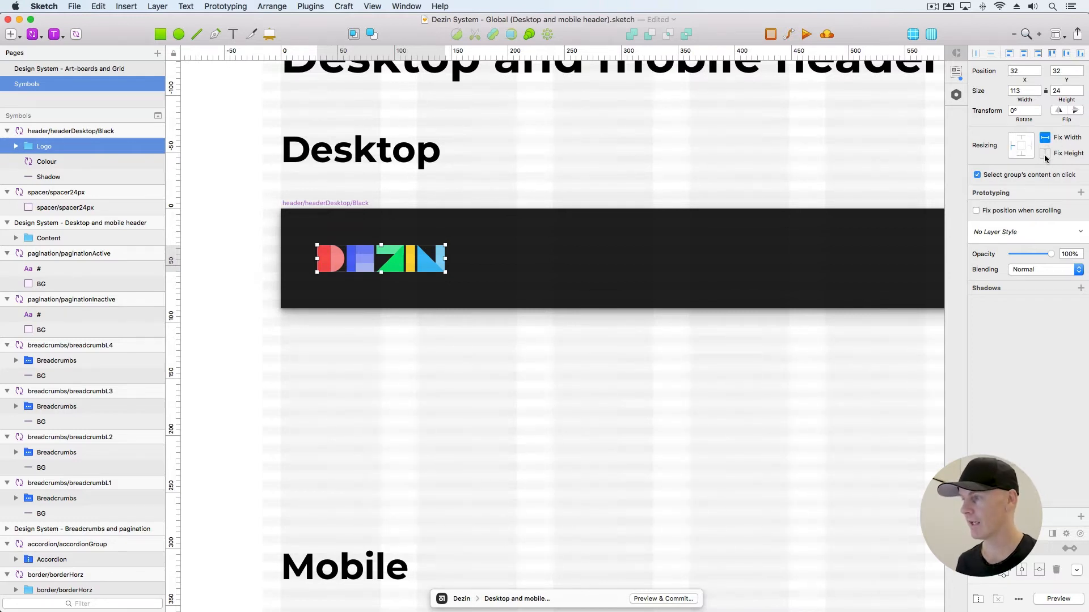
pyautogui.press('Return')
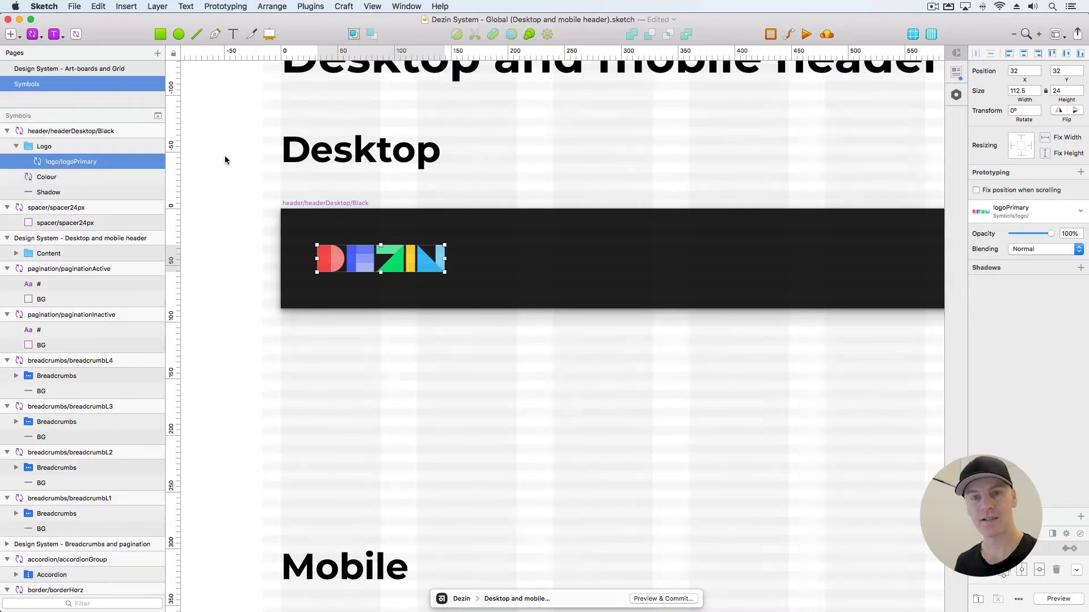
# Insert the white 24 px iconUser symbol in the header to the right of the logo
pyautogui.click(33, 34)
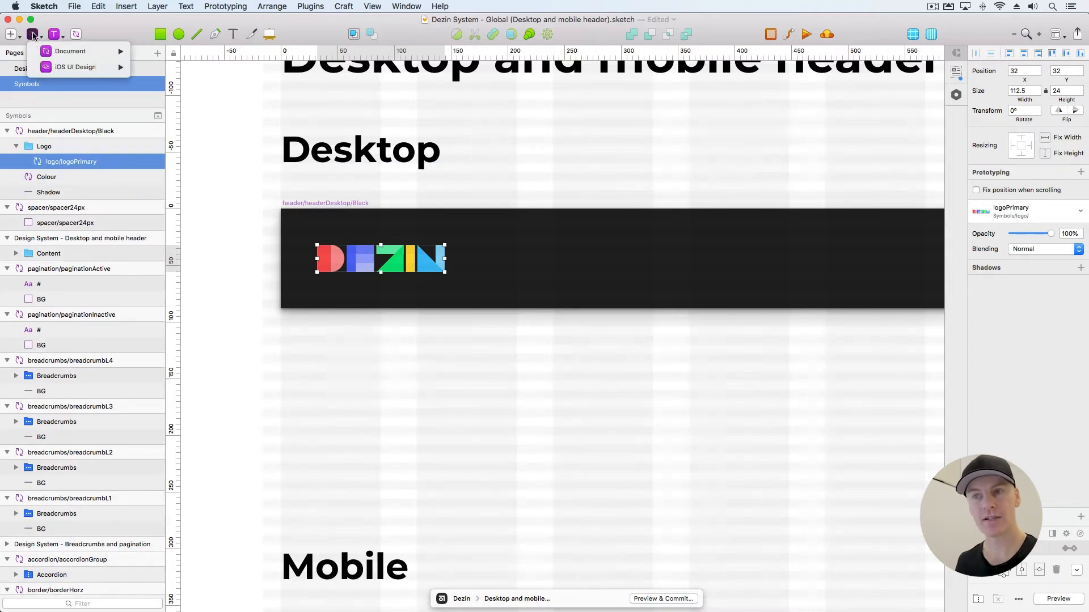
pyautogui.moveTo(67, 55)
pyautogui.moveTo(201, 164)
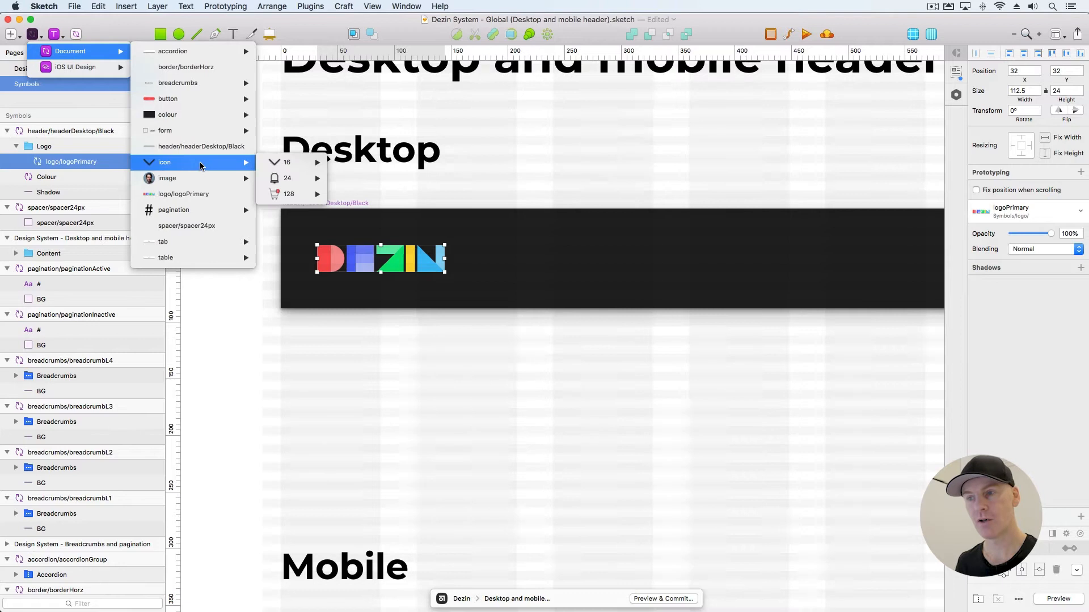
pyautogui.moveTo(296, 179)
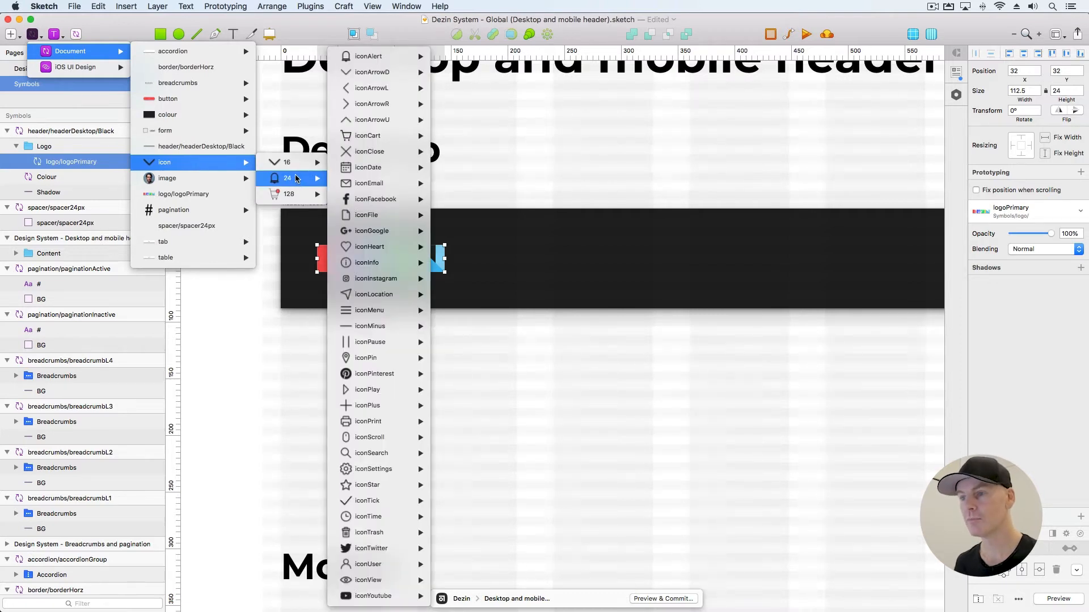
pyautogui.moveTo(381, 563)
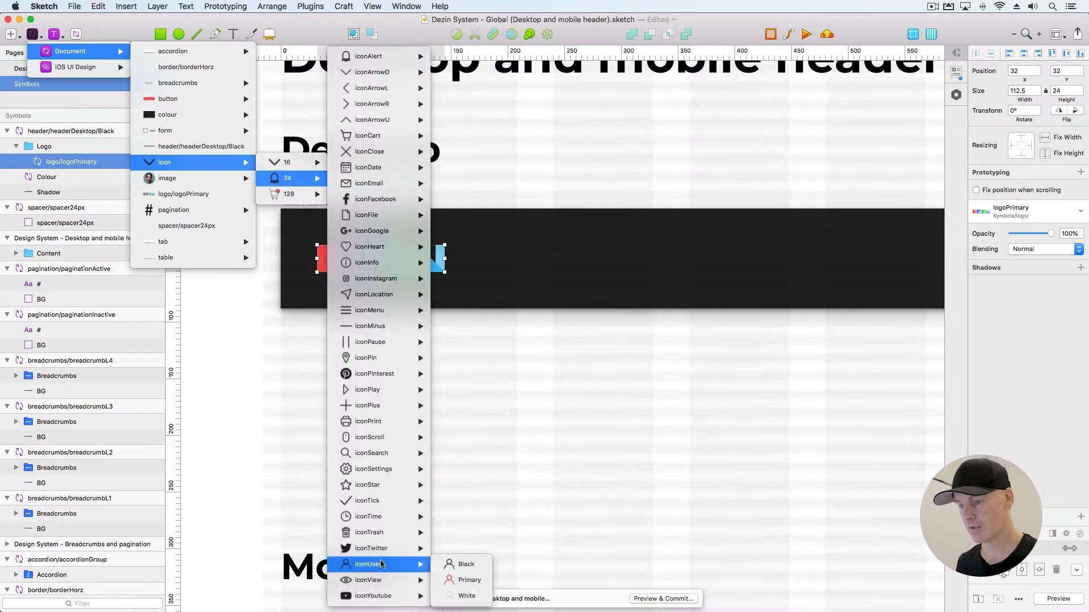
pyautogui.click(467, 596)
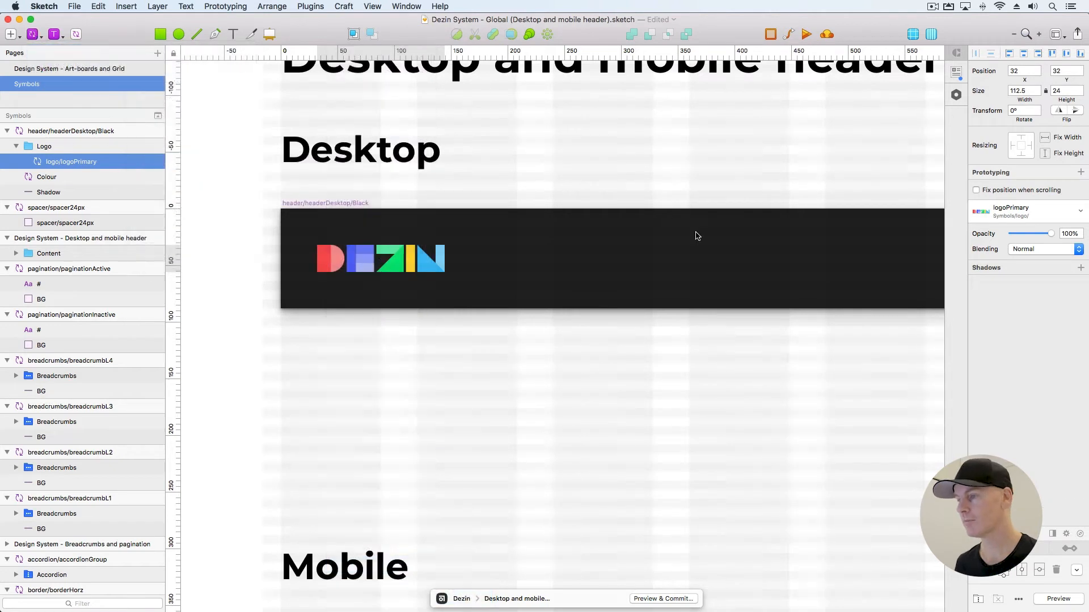
pyautogui.click(678, 261)
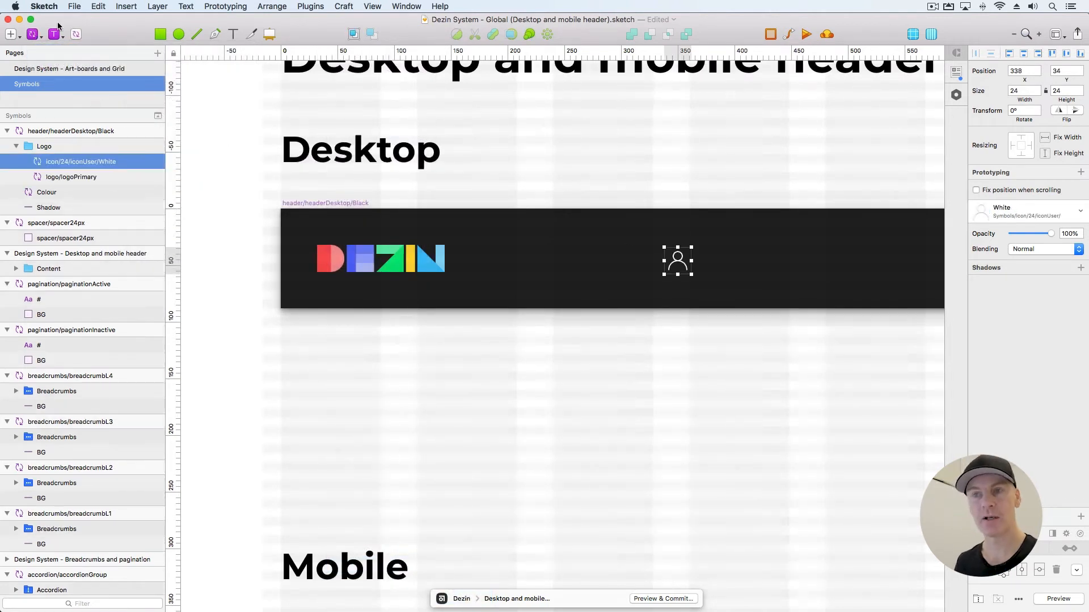
# Insert the white 24 px iconSearch symbol just right of the user icon in the header
pyautogui.click(31, 35)
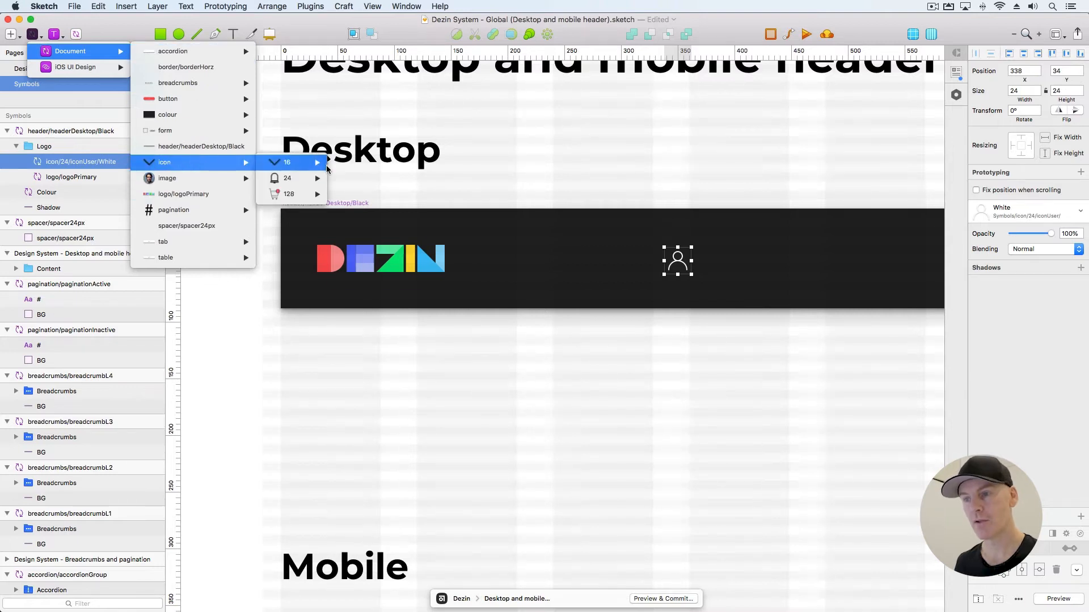
pyautogui.moveTo(304, 180)
pyautogui.moveTo(366, 183)
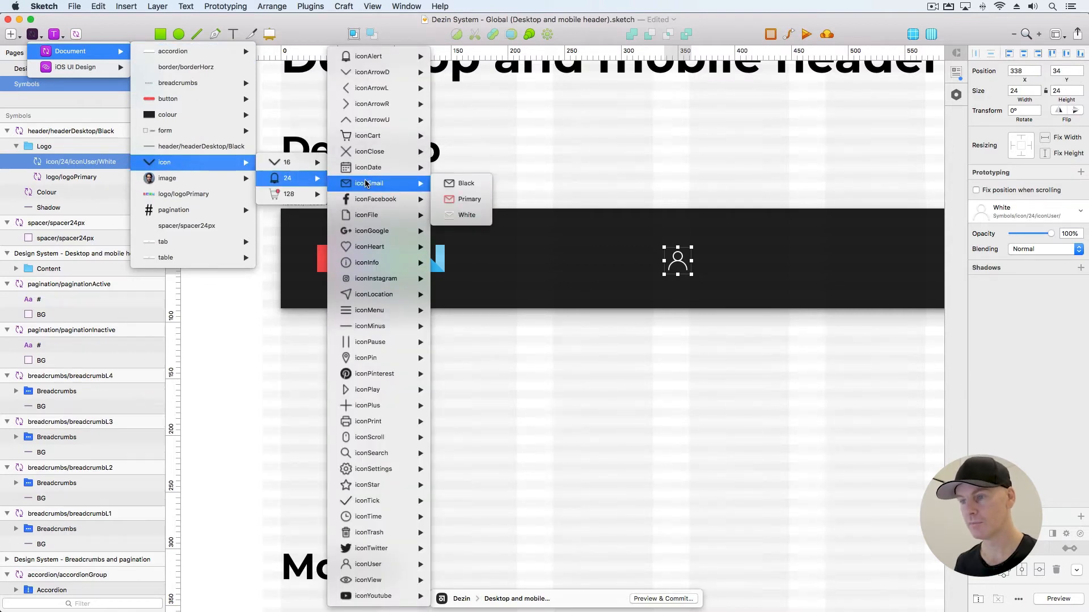
pyautogui.moveTo(381, 453)
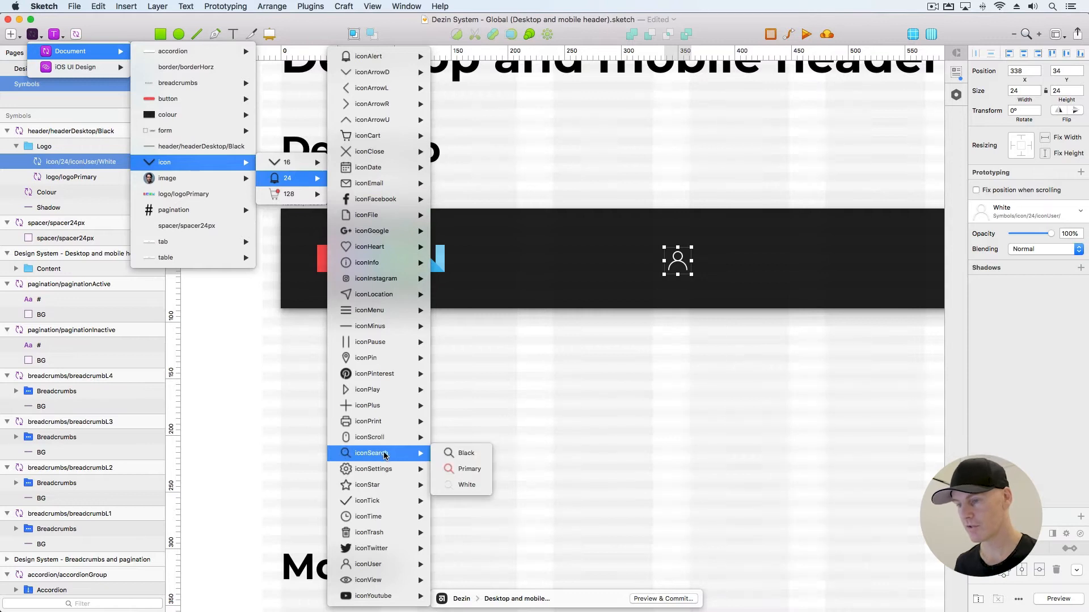
pyautogui.click(462, 485)
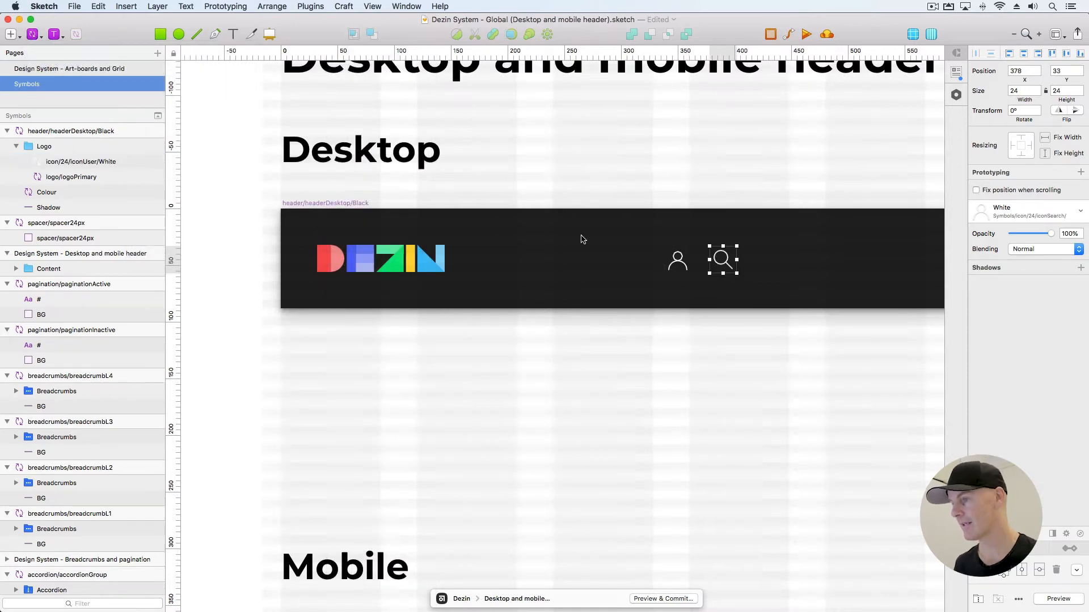
# Group the user and search icons as Utility and move the group out of the Logo group, directly above it
pyautogui.keyDown('shift'); pyautogui.click(71, 177); pyautogui.keyUp('shift')
pyautogui.press('super+g')
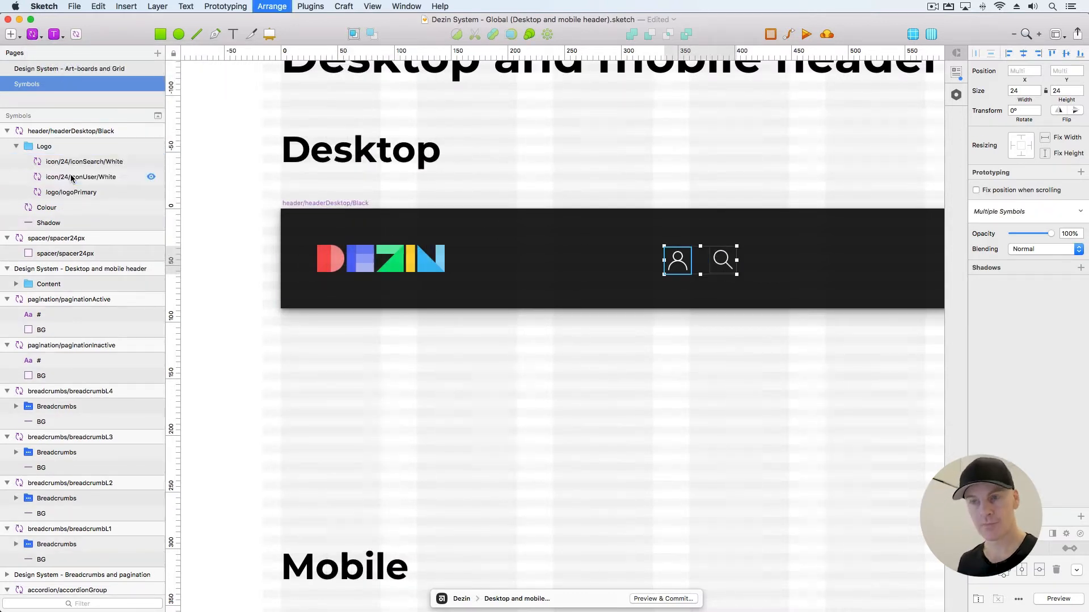
pyautogui.doubleClick(62, 164)
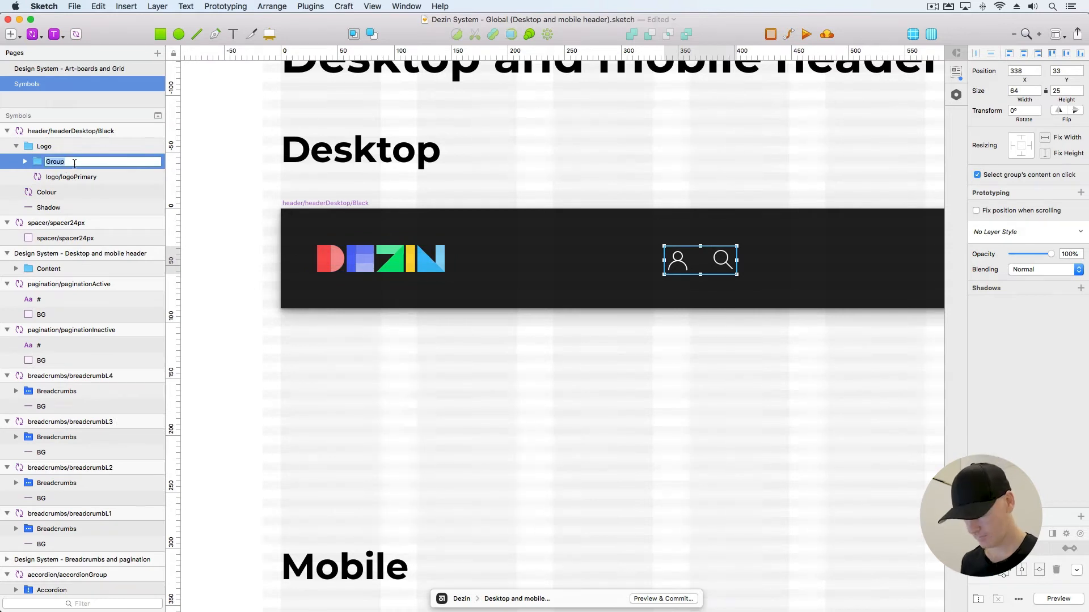
pyautogui.write('Ut')
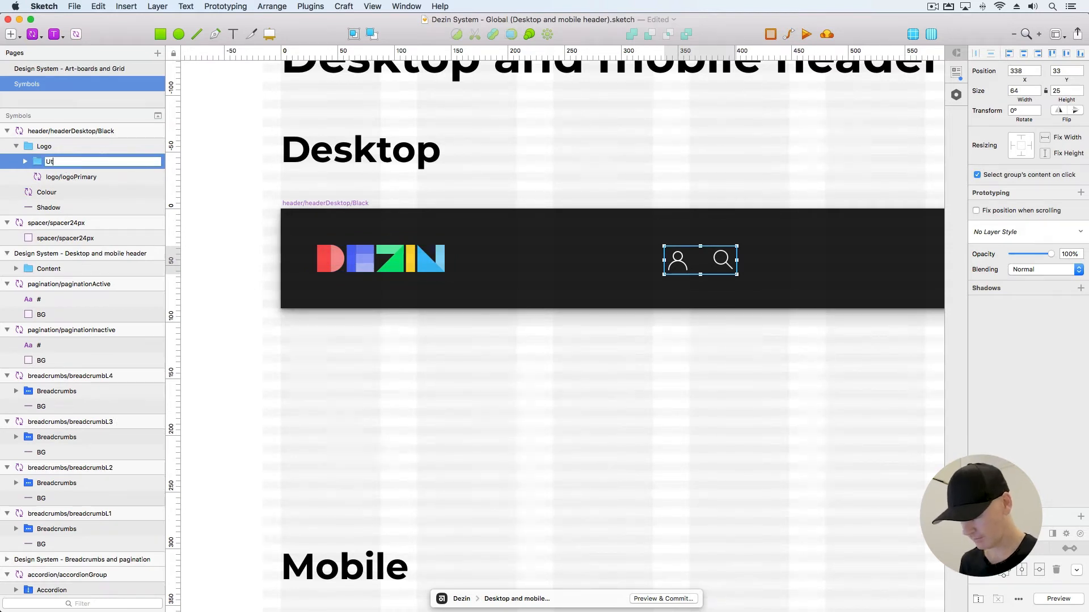
pyautogui.press('Return')
pyautogui.moveTo(57, 164); pyautogui.dragTo(18, 164)
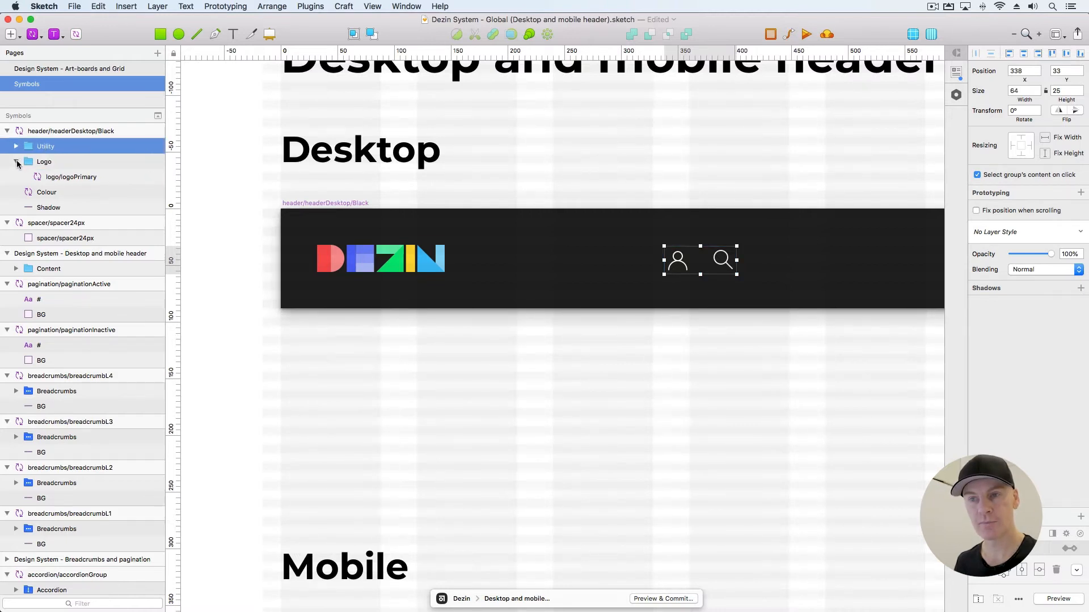
pyautogui.click(16, 162)
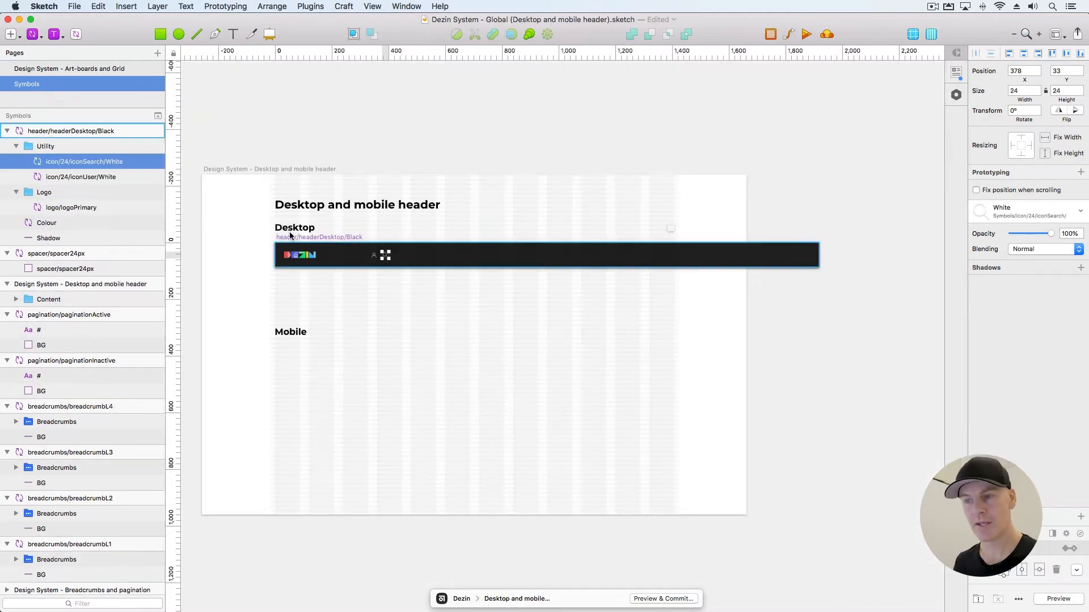
# Move the header symbol flush with the artboard's left edge and shift both utility icons to the header's right end
pyautogui.moveTo(290, 236); pyautogui.dragTo(224, 241)
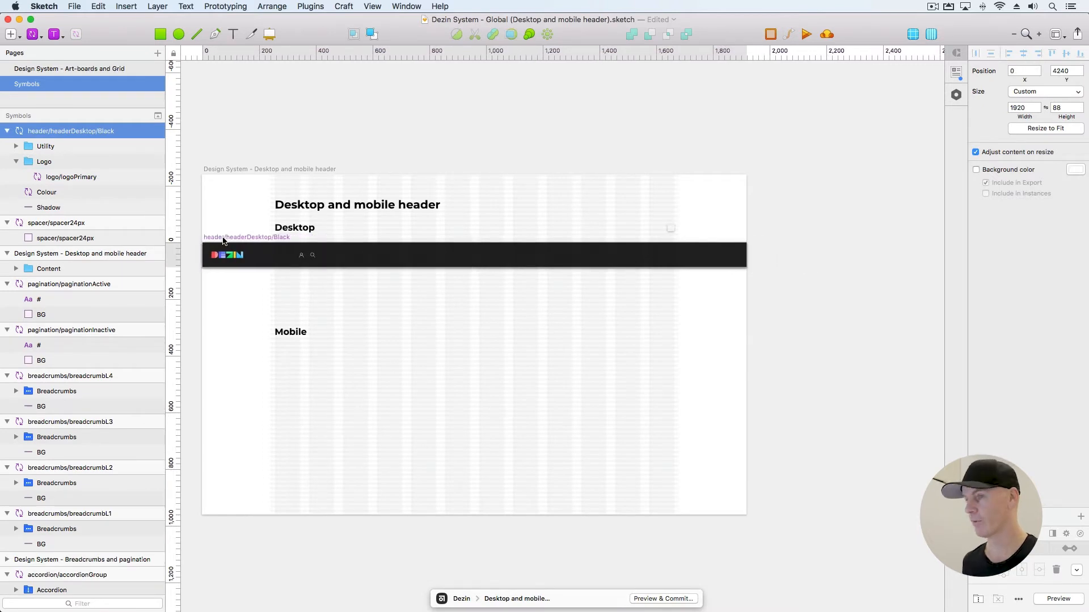
pyautogui.doubleClick(311, 254)
pyautogui.keyDown('shift'); pyautogui.click(313, 255); pyautogui.keyUp('shift')
pyautogui.moveTo(313, 257); pyautogui.dragTo(736, 256)
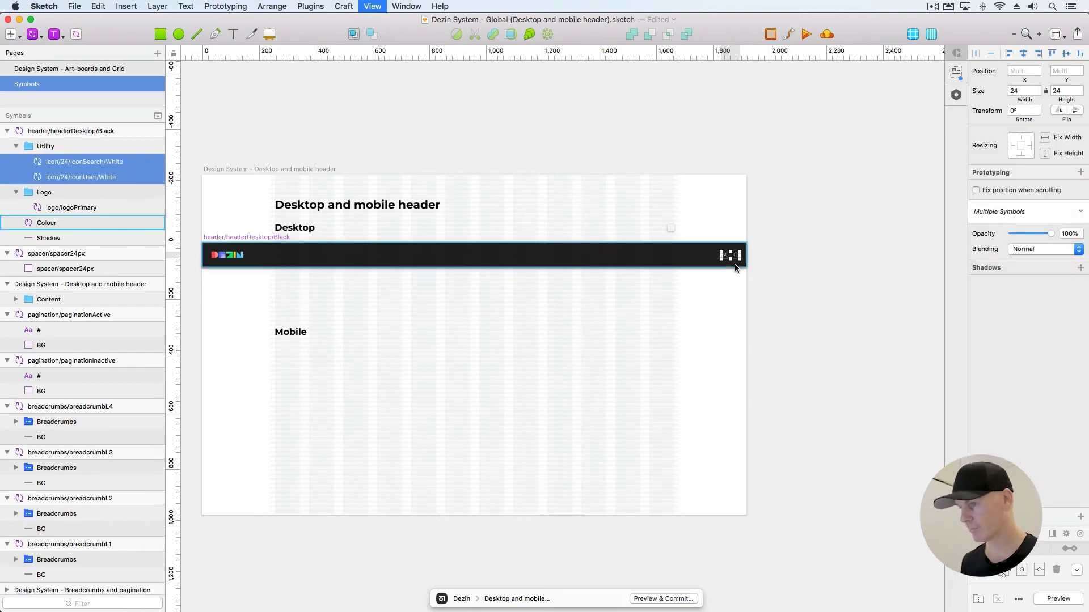
pyautogui.press('super+2')
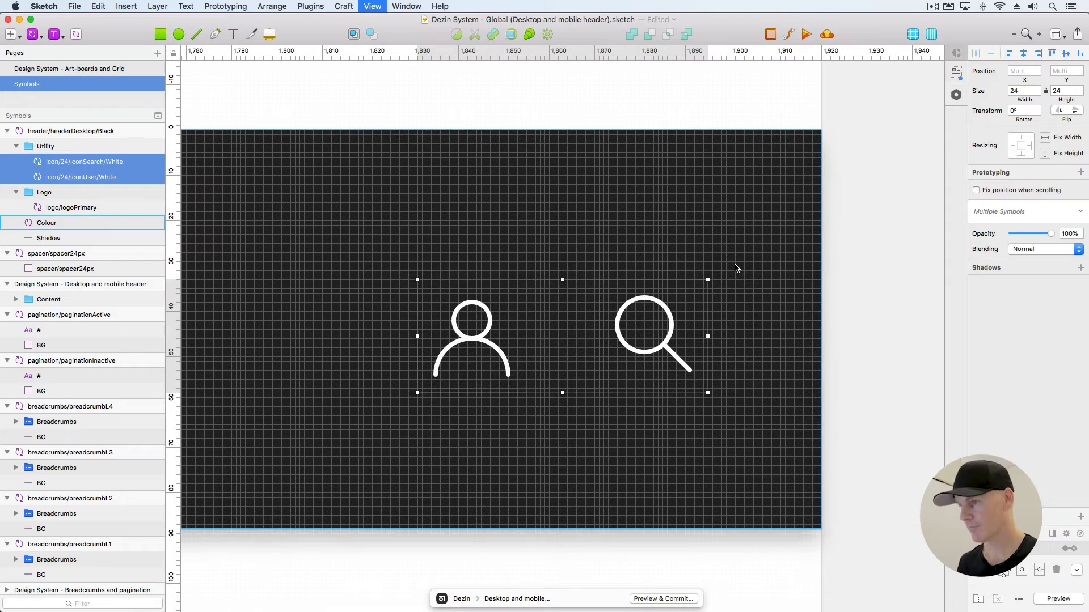
# Move the search icon to X 1864, 32 px from the header's right edge, and check its spacing
pyautogui.press('super+minus')
pyautogui.click(608, 337)
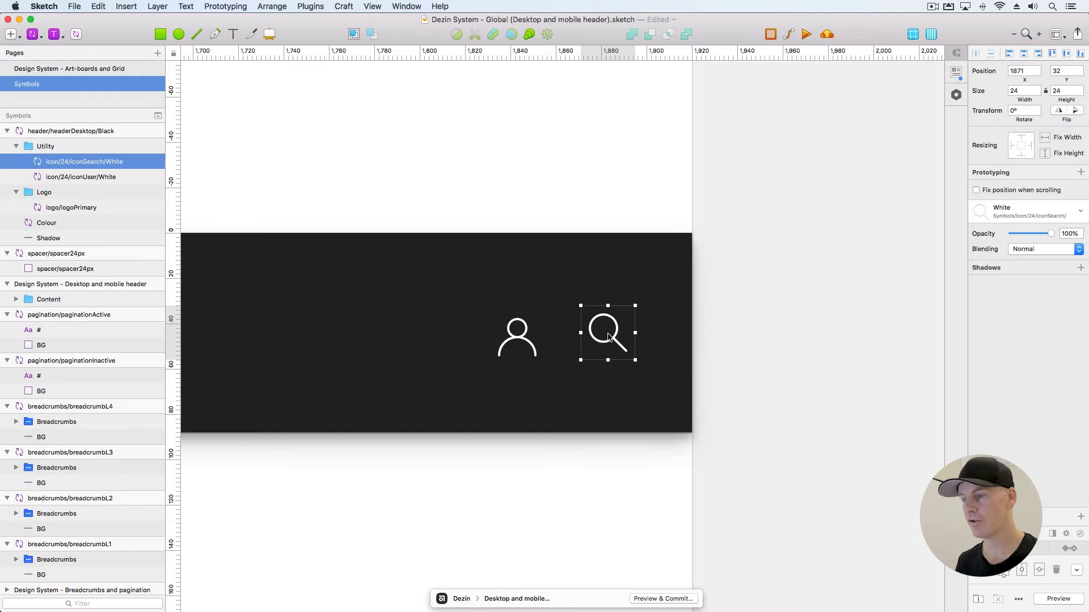
pyautogui.moveTo(608, 337); pyautogui.dragTo(595, 328)
pyautogui.press('Up')
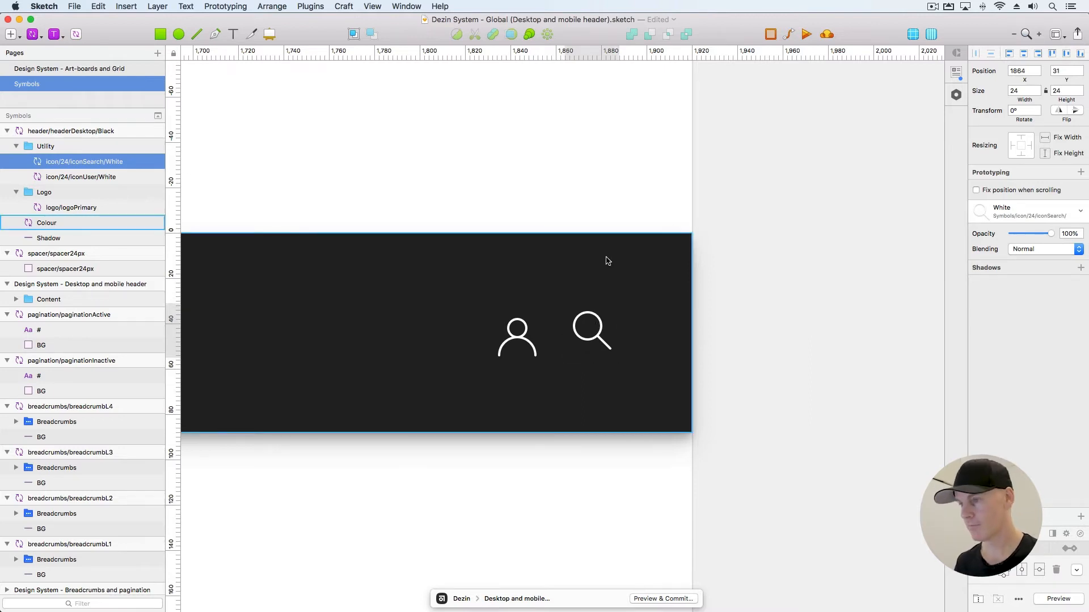
pyautogui.press('alt')
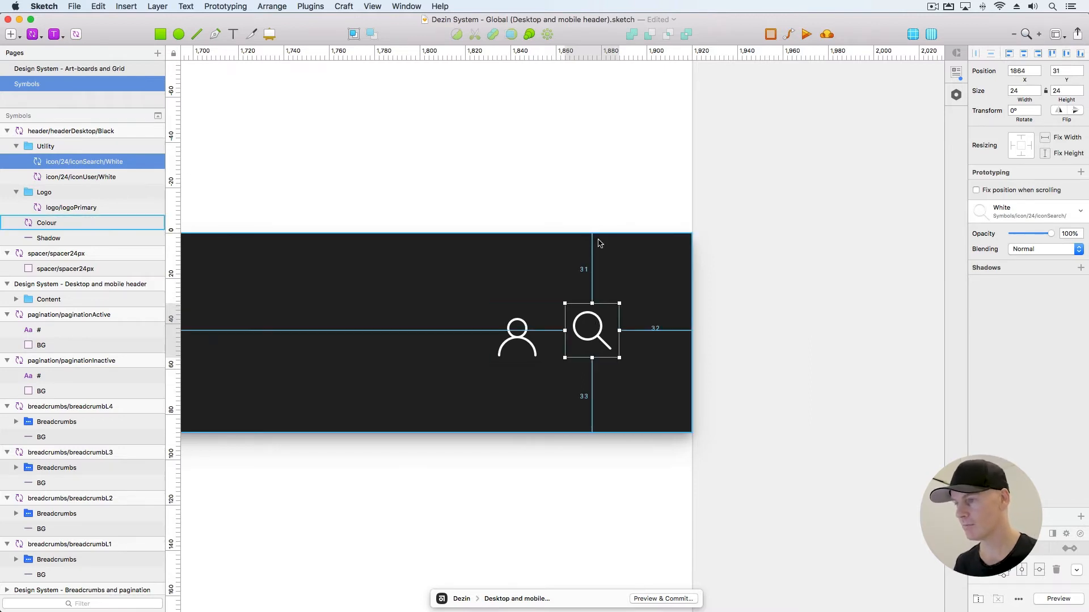
# Move the user icon flush against the search icon's left side, at X 1840, Y 32
pyautogui.click(513, 328)
pyautogui.moveTo(513, 329); pyautogui.dragTo(527, 328)
pyautogui.click(587, 332)
pyautogui.click(551, 333)
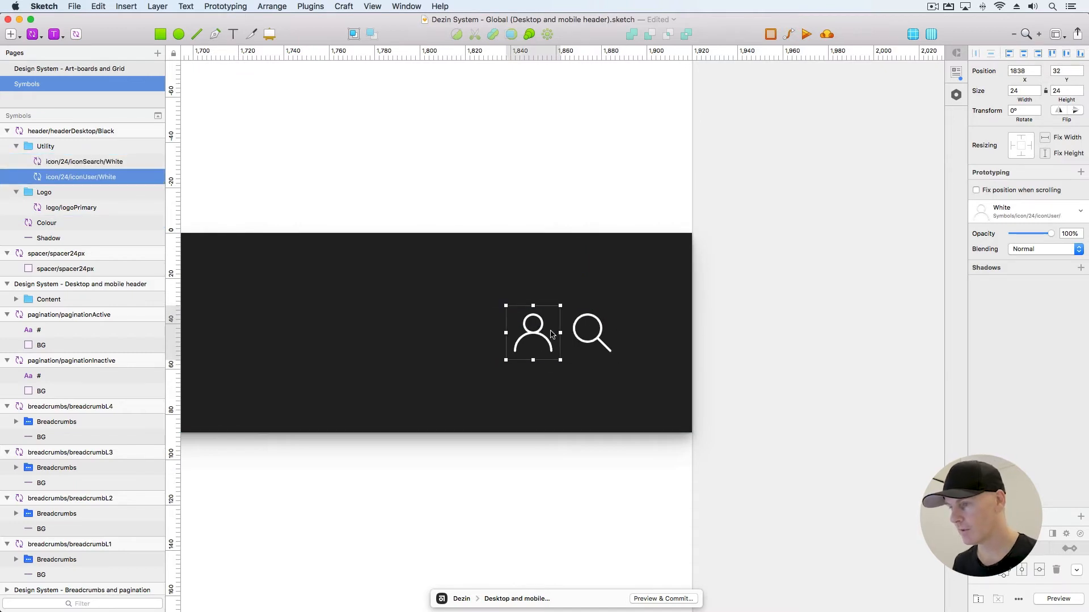
pyautogui.press('Right')
pyautogui.press('Right')
pyautogui.click(583, 335)
pyautogui.click(559, 335)
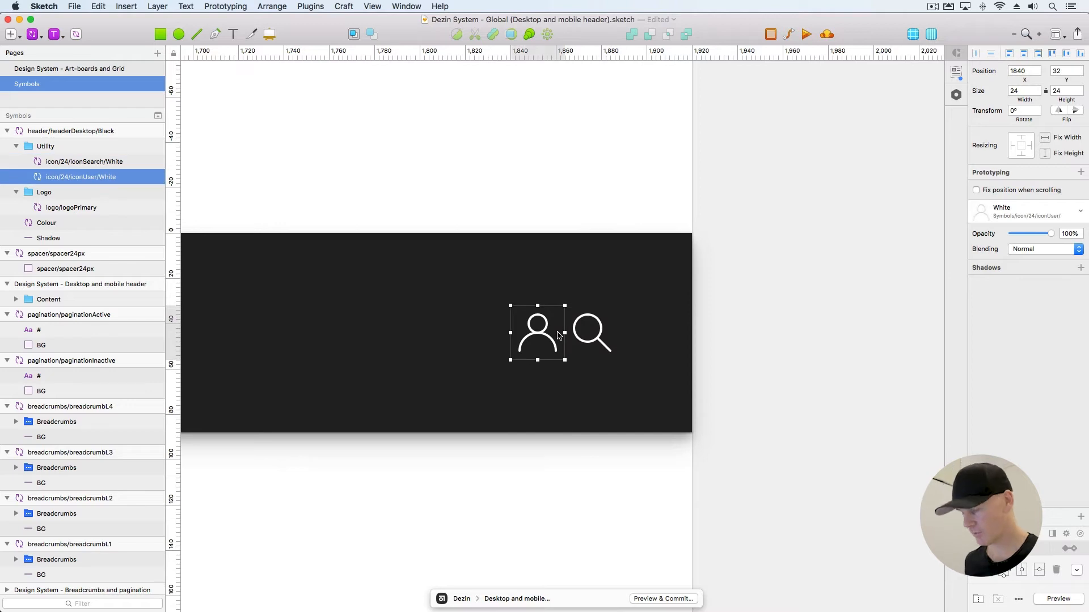
# Shift the user icon to X 1824, leaving a 16 px gap to the search icon, and check the spacing
pyautogui.hotkey('shift', 'Left')
pyautogui.hotkey('shift', 'Left')
pyautogui.press('super+minus')
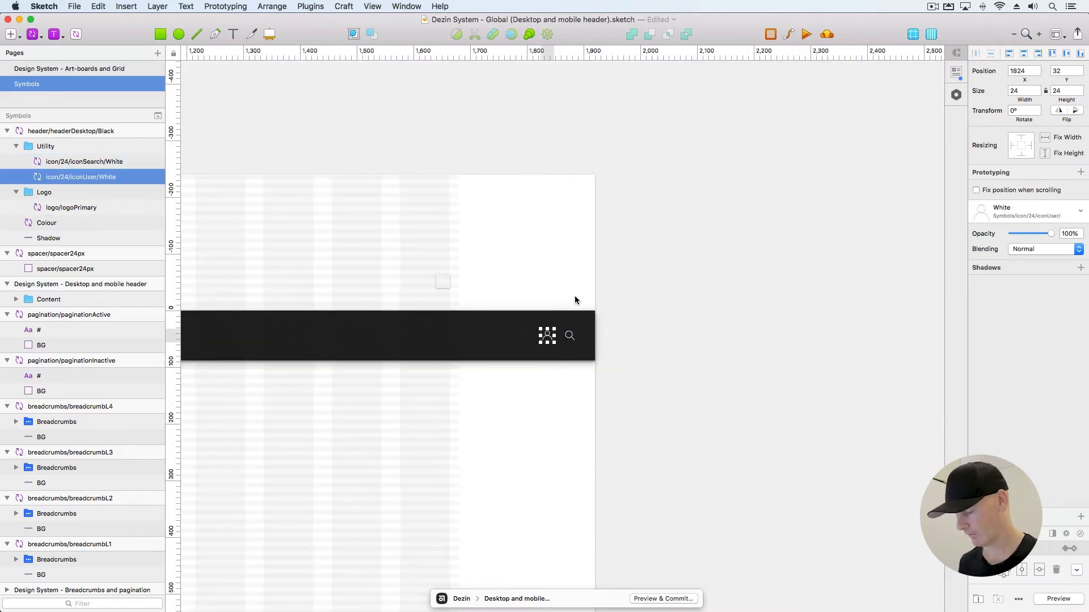
pyautogui.press('super+plus')
pyautogui.press('super+plus')
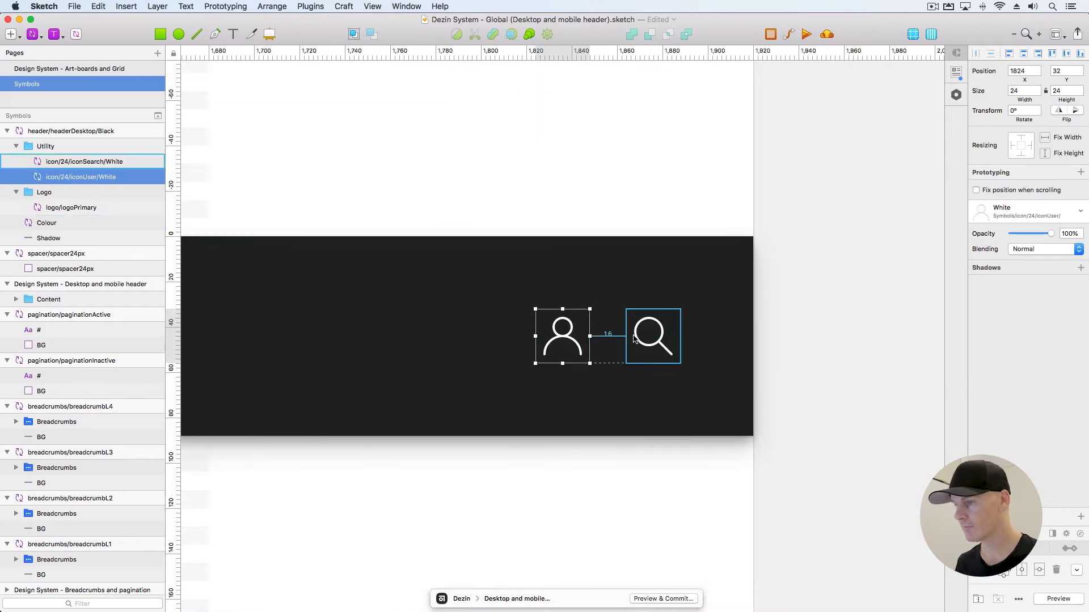
pyautogui.click(576, 201)
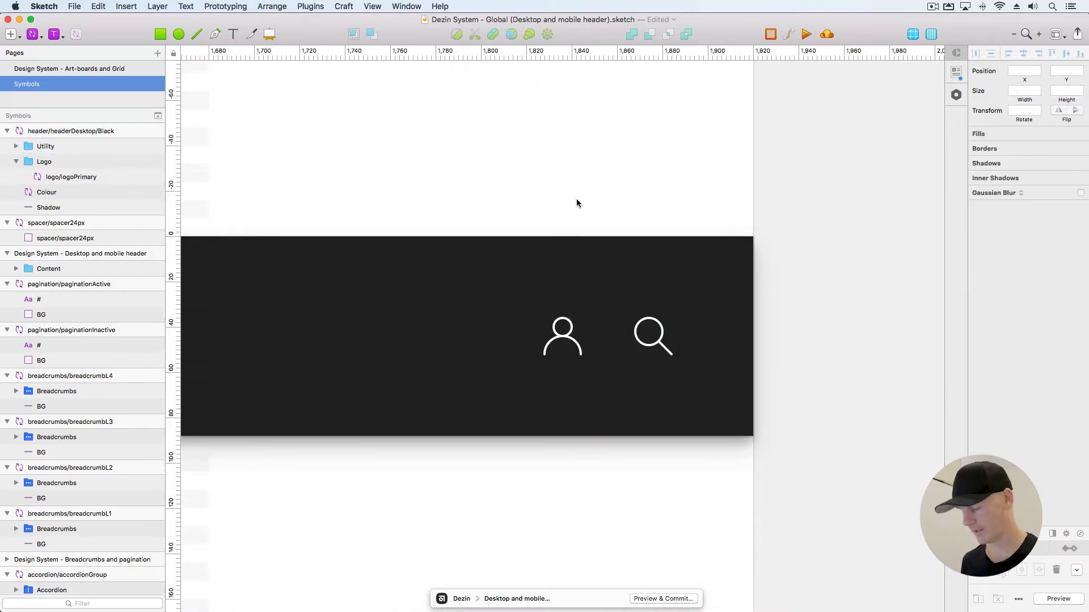
# Wrap the Utility folder of the desktop header symbol in a new group named Menu and expand it
pyautogui.press('super+minus')
pyautogui.press('super+minus')
pyautogui.click(29, 147)
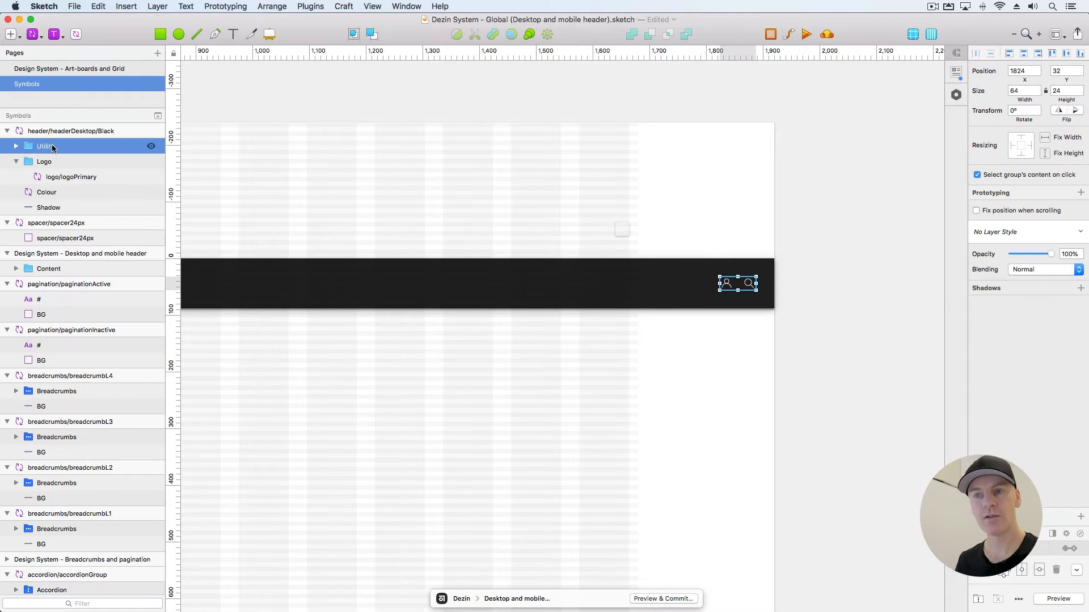
pyautogui.press('super+g')
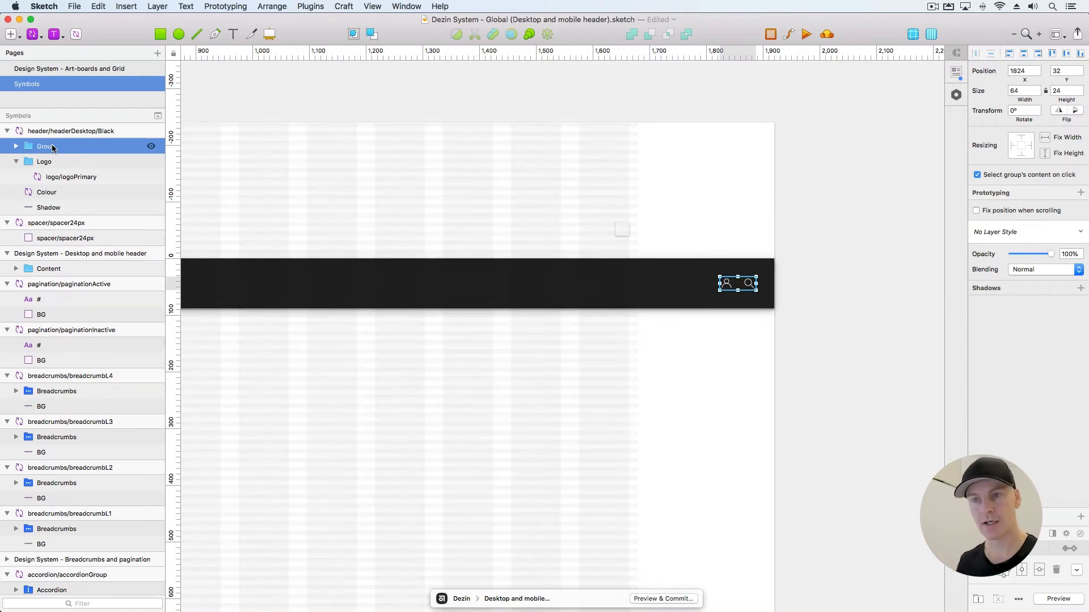
pyautogui.doubleClick(52, 148)
pyautogui.write('Men')
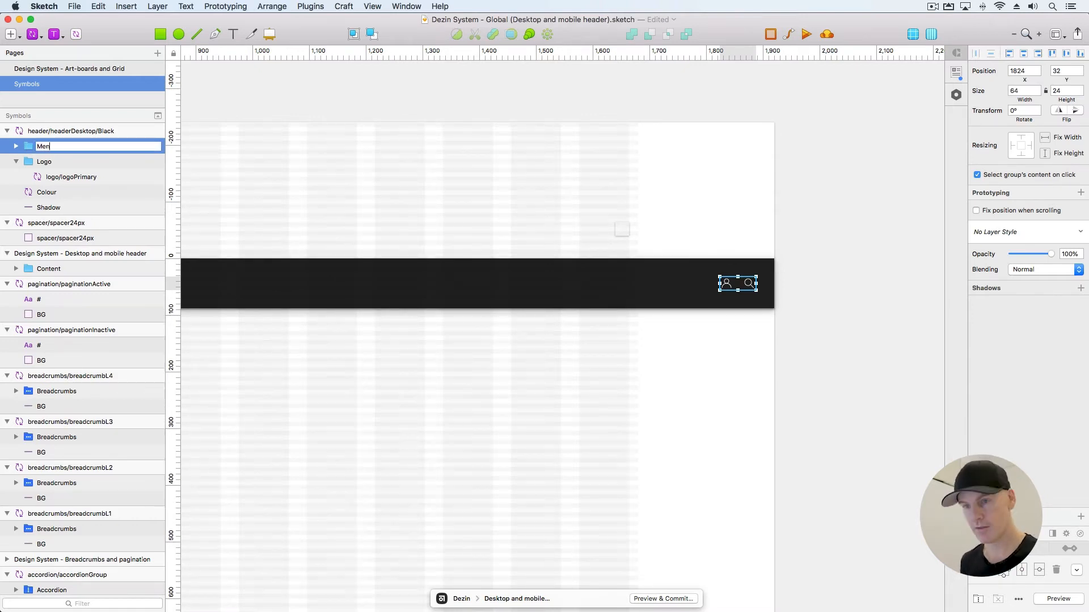
pyautogui.write('u')
pyautogui.press('Return')
pyautogui.click(16, 148)
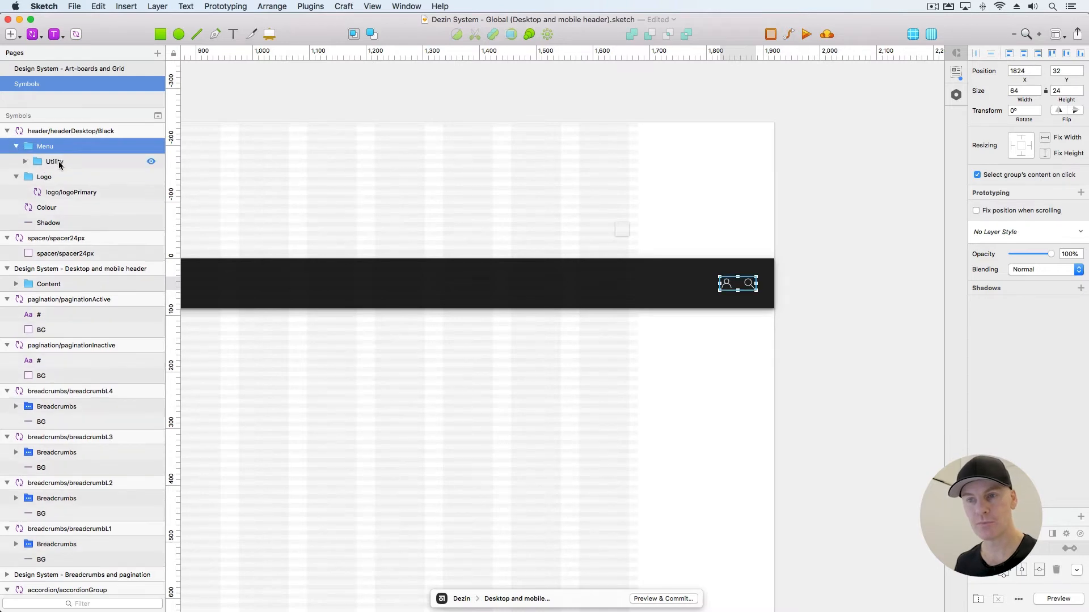
# Add a "Menu5" text layer in the dt/a/aLabel/White/Right text style beside the user icon, inside the Menu group
pyautogui.click(59, 161)
pyautogui.press('super+plus')
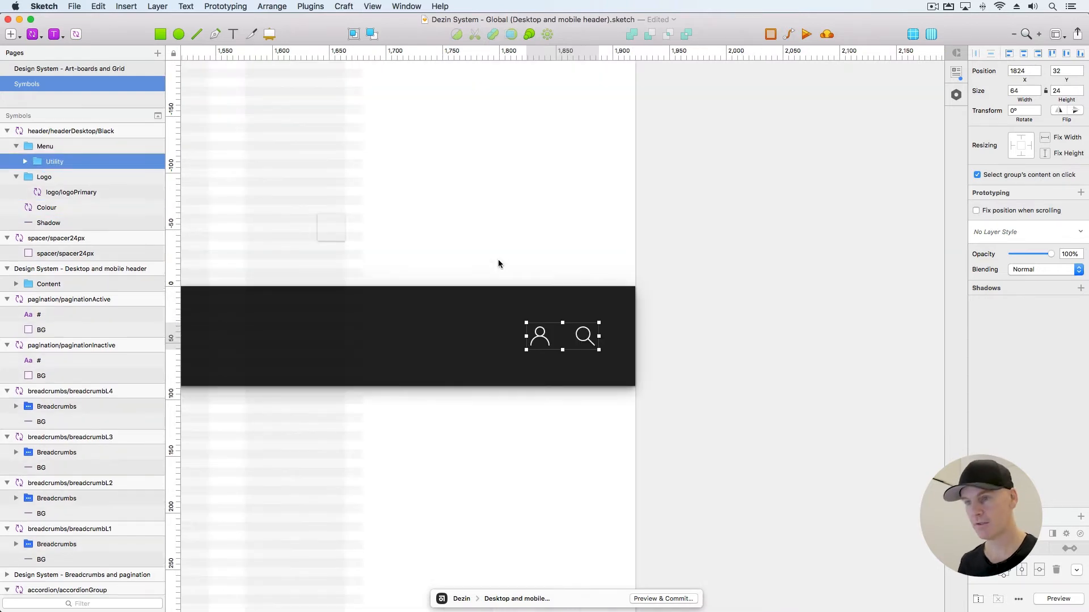
pyautogui.click(55, 34)
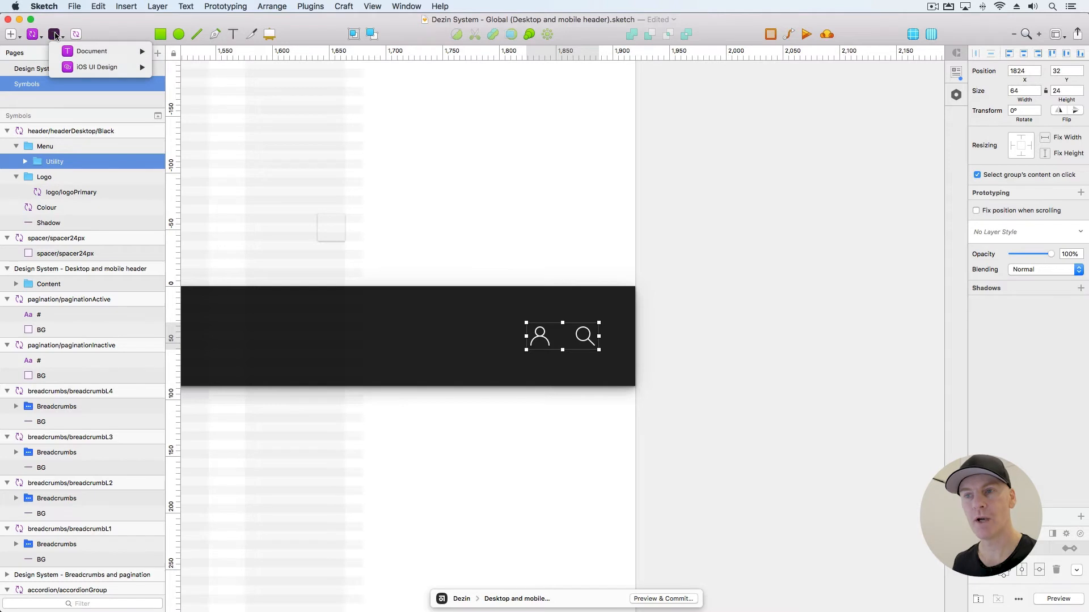
pyautogui.moveTo(91, 53)
pyautogui.moveTo(177, 79)
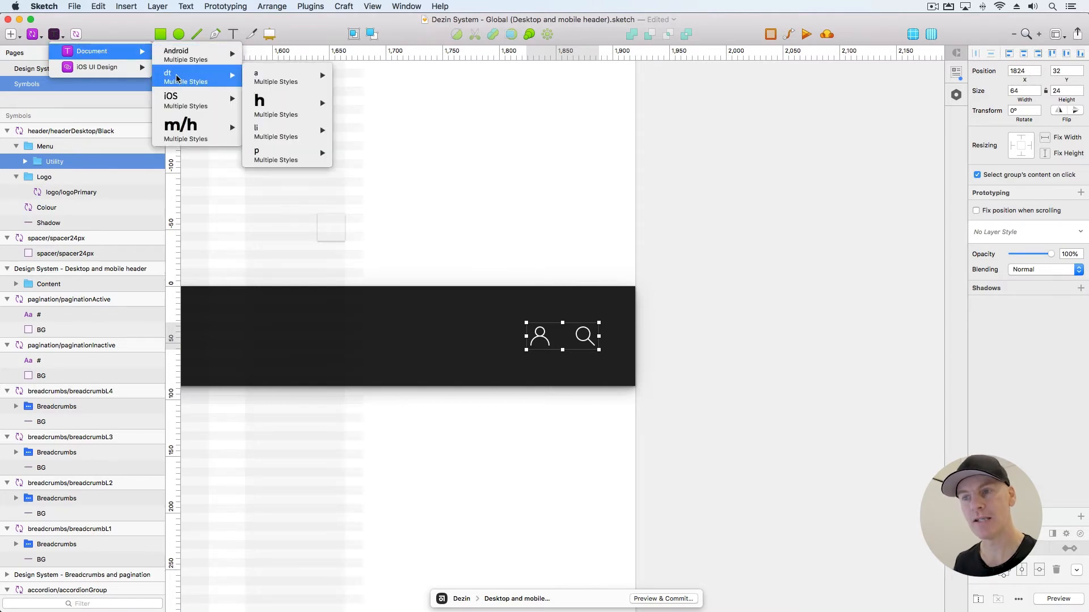
pyautogui.moveTo(269, 81)
pyautogui.moveTo(397, 148)
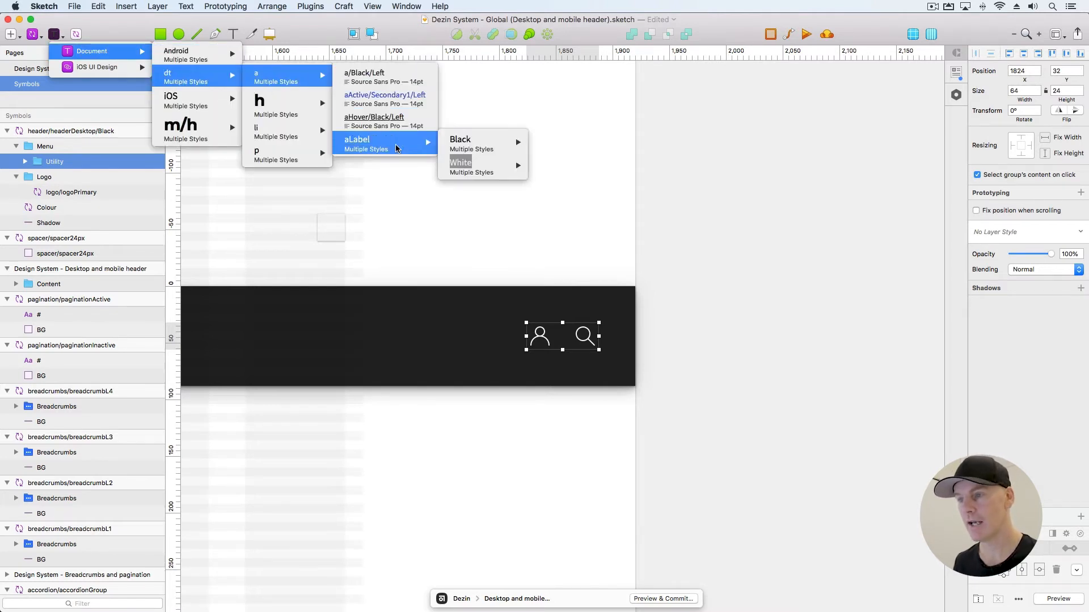
pyautogui.moveTo(464, 171)
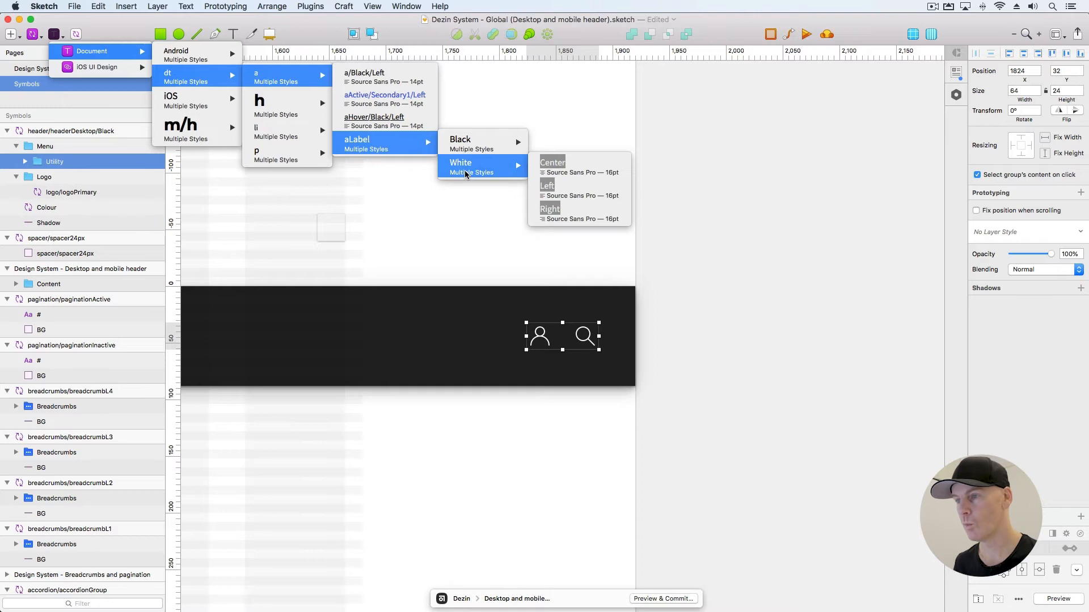
pyautogui.click(576, 209)
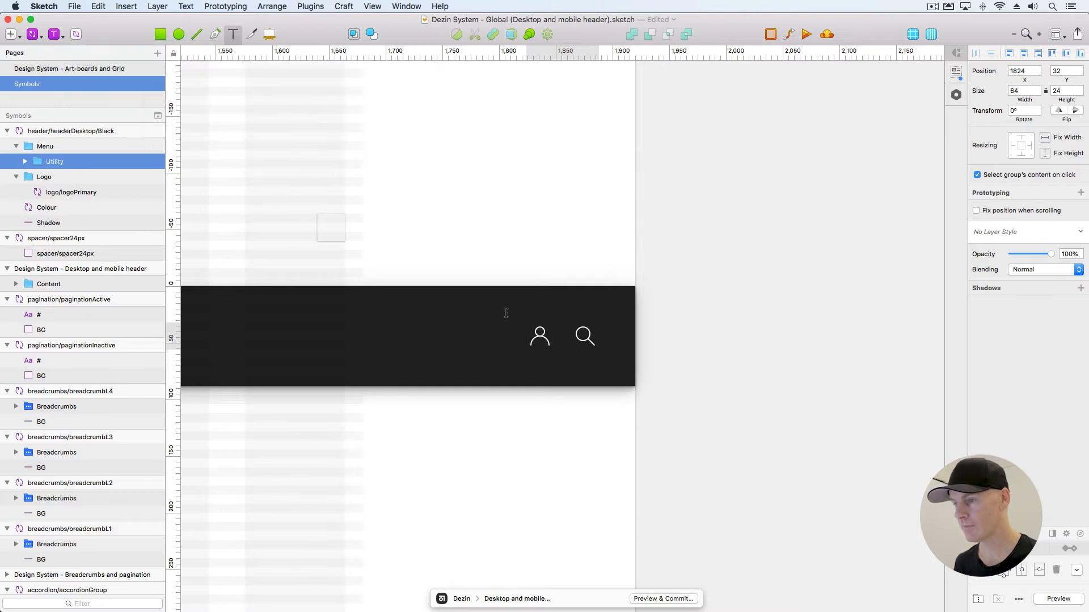
pyautogui.click(434, 307)
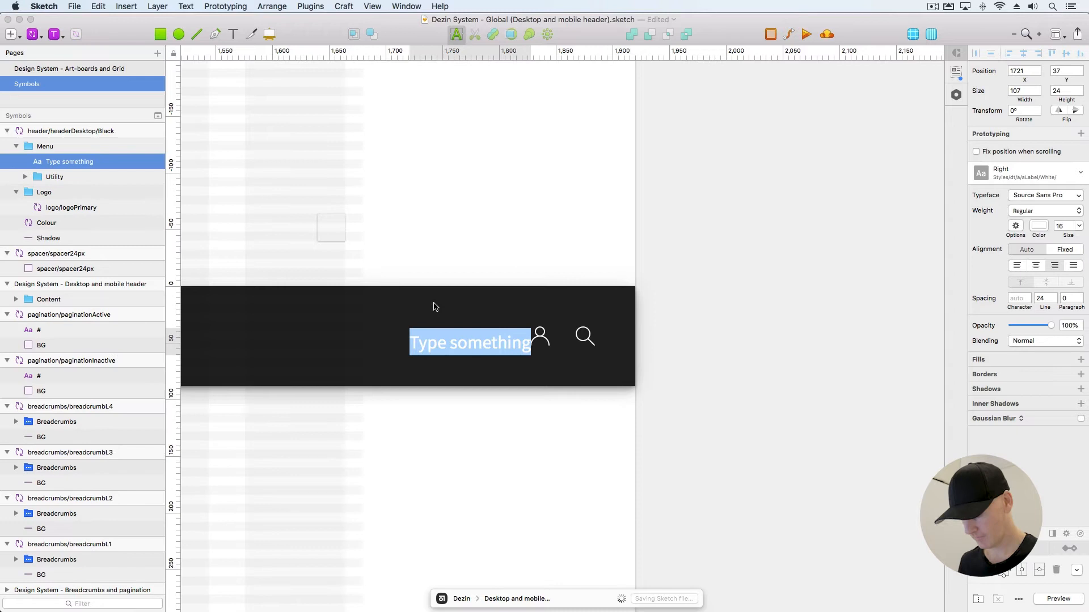
pyautogui.write('Menu')
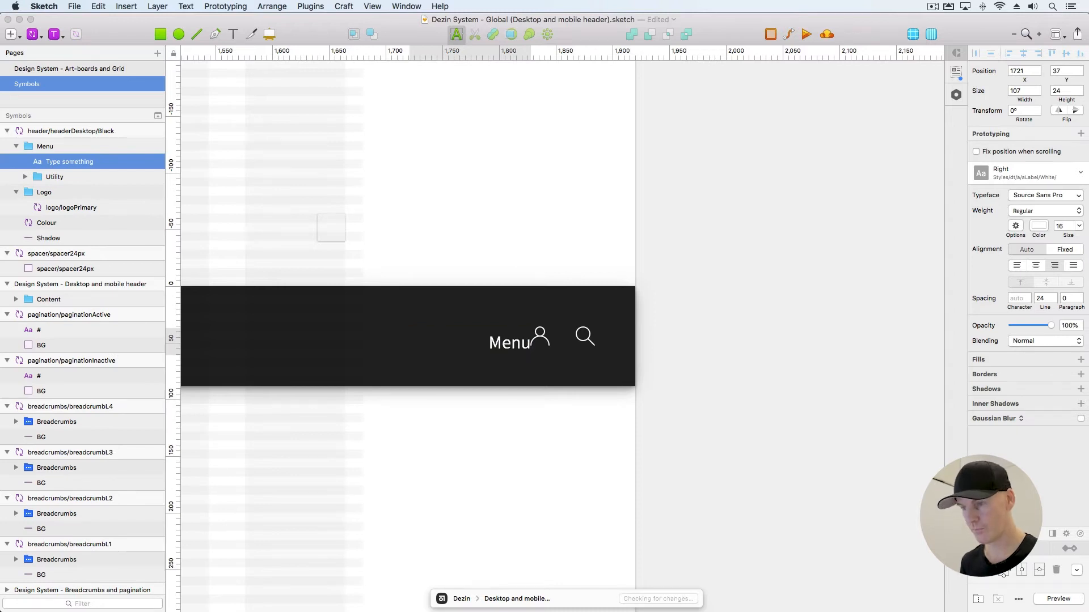
pyautogui.write('5')
pyautogui.press('Escape')
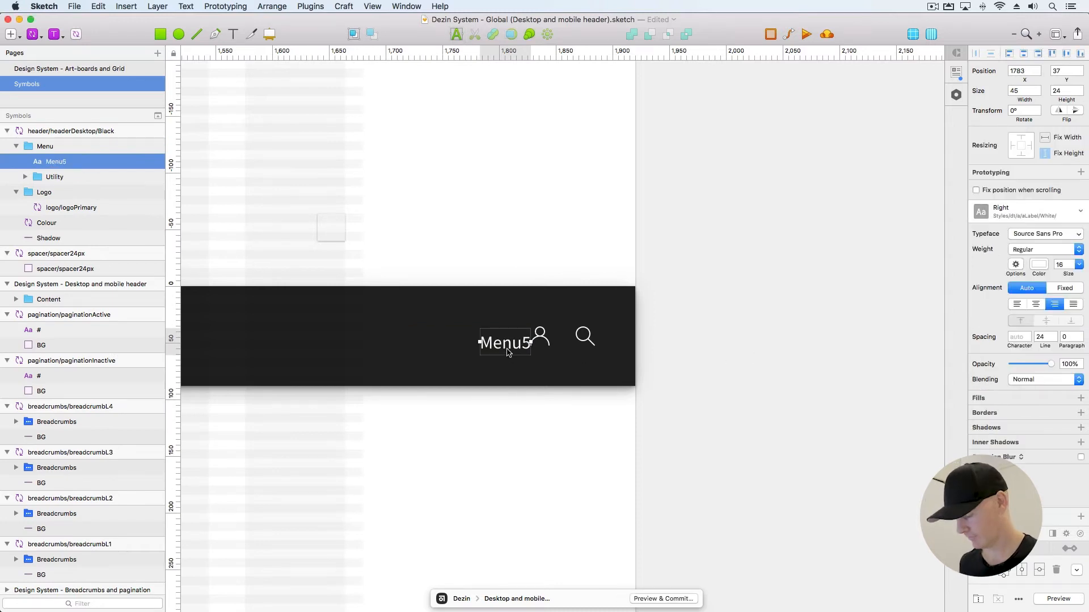
# Nudge the Menu5 text to X 1773, Y 32, level with the utility icons
pyautogui.press('Left')
pyautogui.press('Left')
pyautogui.press('Left')
pyautogui.press('Left')
pyautogui.press('Left')
pyautogui.press('Left')
pyautogui.press('Up')
pyautogui.press('Up')
pyautogui.press('Up')
pyautogui.press('Up')
pyautogui.press('Up')
pyautogui.press('Left')
pyautogui.press('Left')
pyautogui.press('Left')
pyautogui.press('Left')
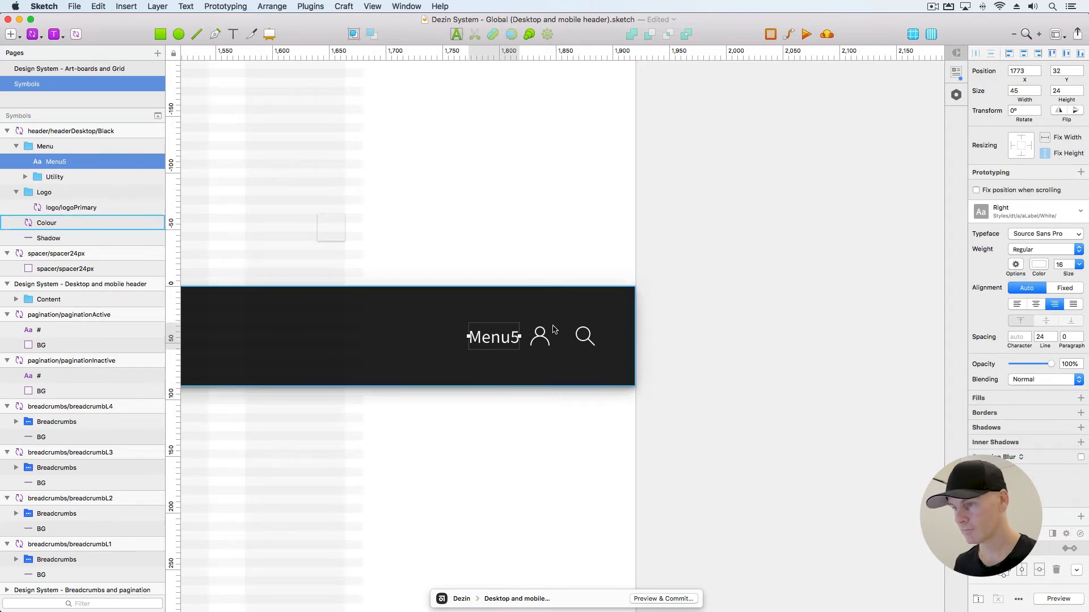
# Move the Menu5 text to X 1779, flush against the user icon's left side
pyautogui.click(539, 335)
pyautogui.scroll(3, 539, 335)
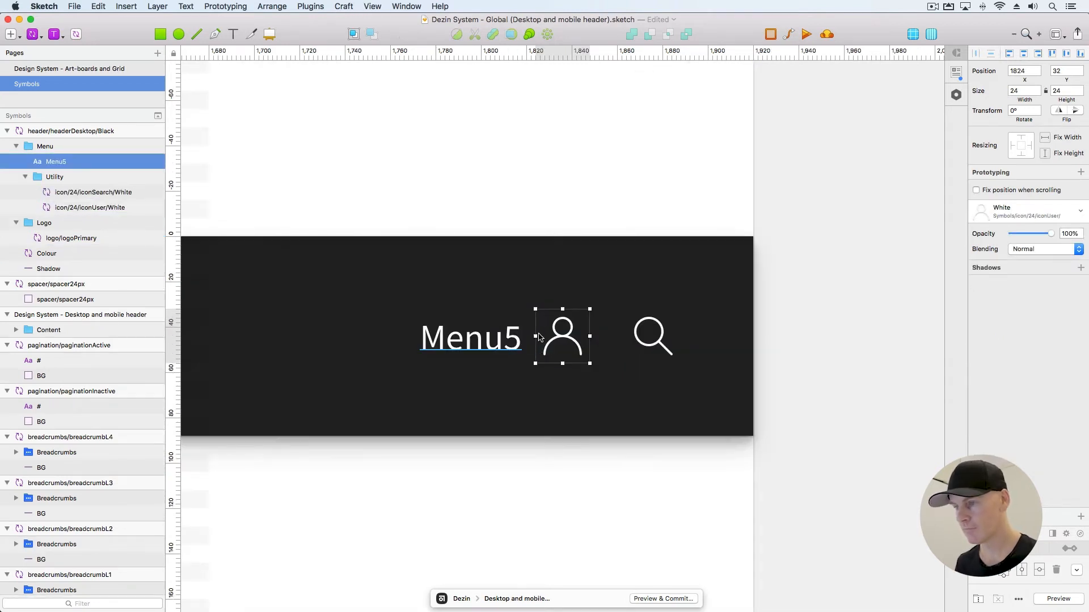
pyautogui.click(500, 338)
pyautogui.press('Right')
pyautogui.press('Right')
pyautogui.press('Right')
pyautogui.press('Right')
pyautogui.press('Right')
pyautogui.click(537, 336)
pyautogui.click(512, 339)
pyautogui.press('Right')
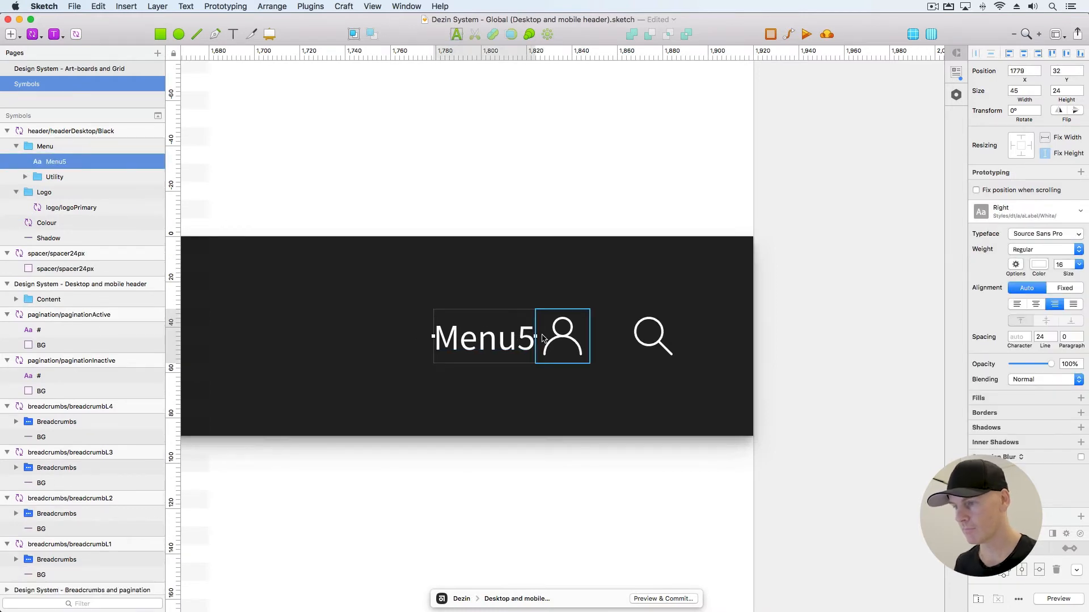
pyautogui.click(540, 336)
pyautogui.click(504, 341)
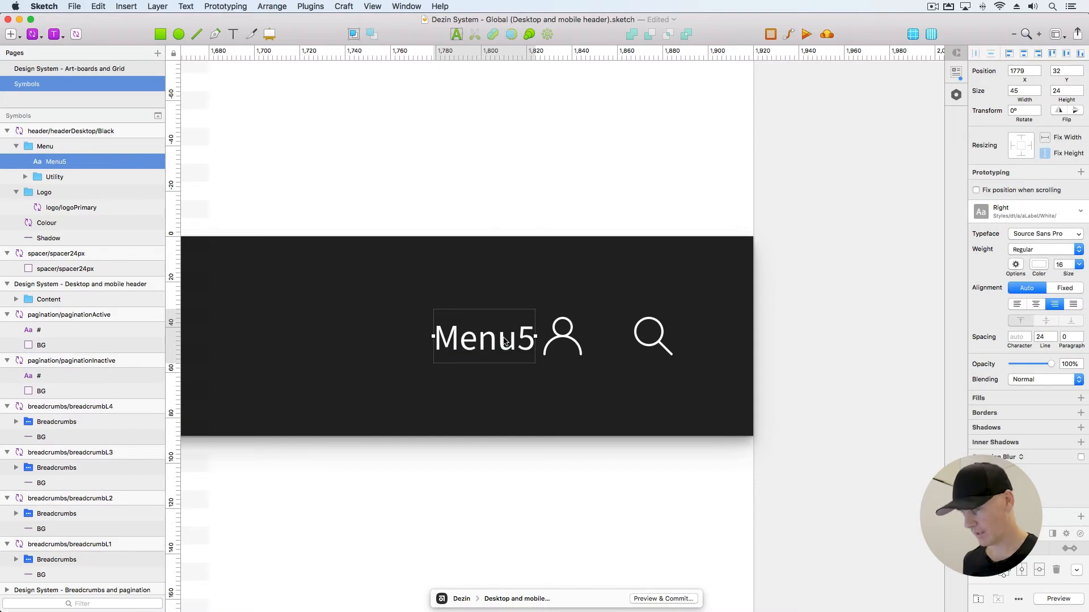
# Shift the Menu5 text to X 1747, leaving a 32 px gap to the user icon
pyautogui.press('Left')
pyautogui.press('Left')
pyautogui.press('Left')
pyautogui.press('Left')
pyautogui.press('Left')
pyautogui.press('Left')
pyautogui.press('Left')
pyautogui.press('Left')
pyautogui.press('Left')
pyautogui.press('Left')
pyautogui.press('Left')
pyautogui.press('Left')
pyautogui.press('Left')
pyautogui.press('Left')
pyautogui.press('Left')
pyautogui.press('Left')
pyautogui.press('Left')
pyautogui.press('Left')
pyautogui.press('Left')
pyautogui.press('Left')
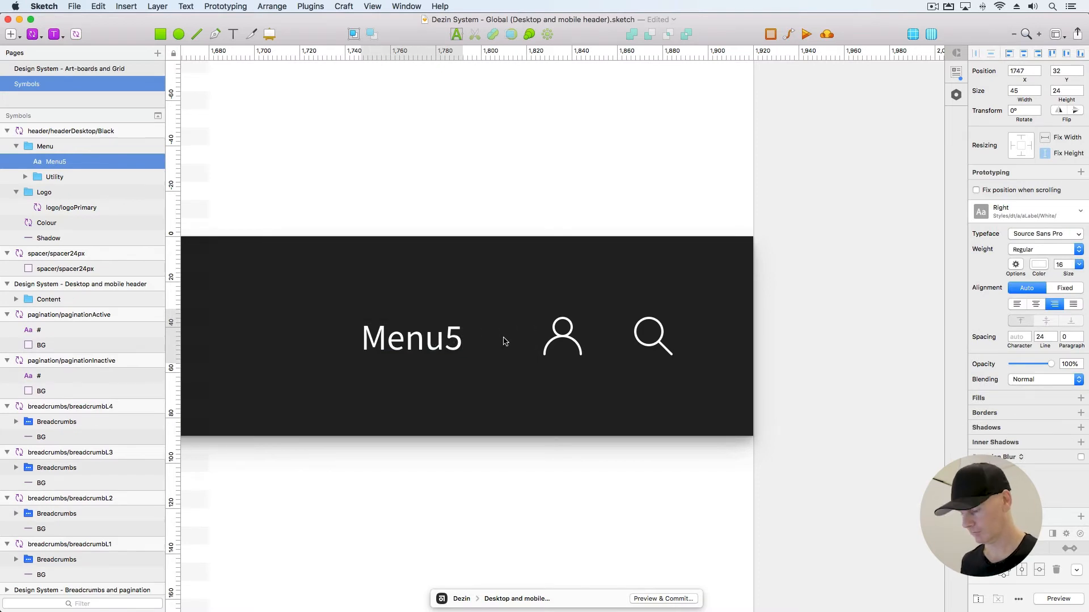
# Put the Menu5 text in its own group named Main inside the Menu group
pyautogui.press('super+minus')
pyautogui.scroll(-1, 739, 223)
pyautogui.press('alt')
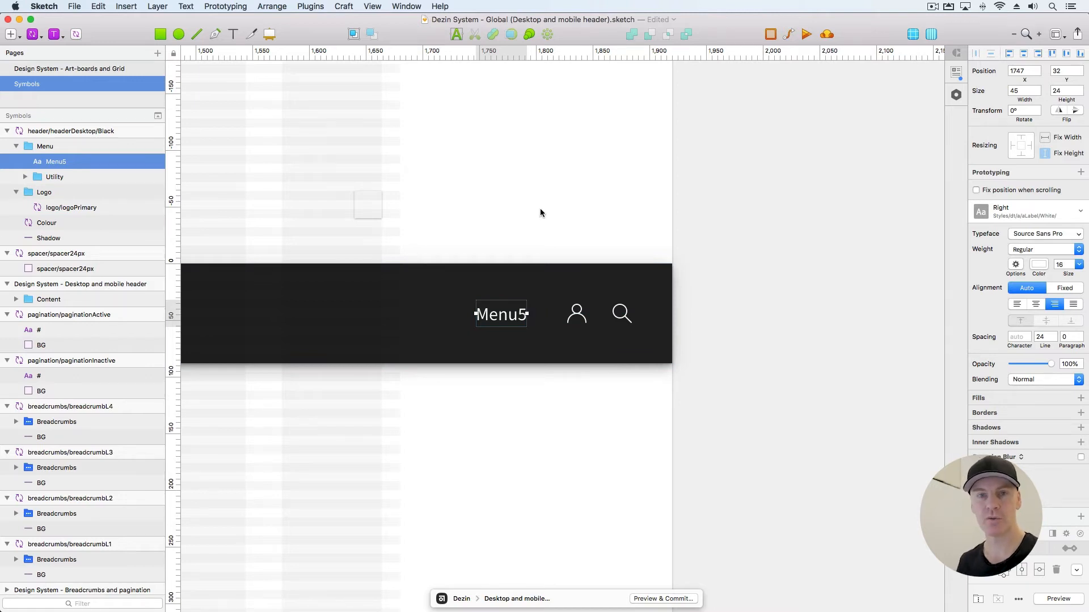
pyautogui.press('super+g')
pyautogui.doubleClick(59, 164)
pyautogui.write('Main')
pyautogui.press('Return')
pyautogui.click(493, 318)
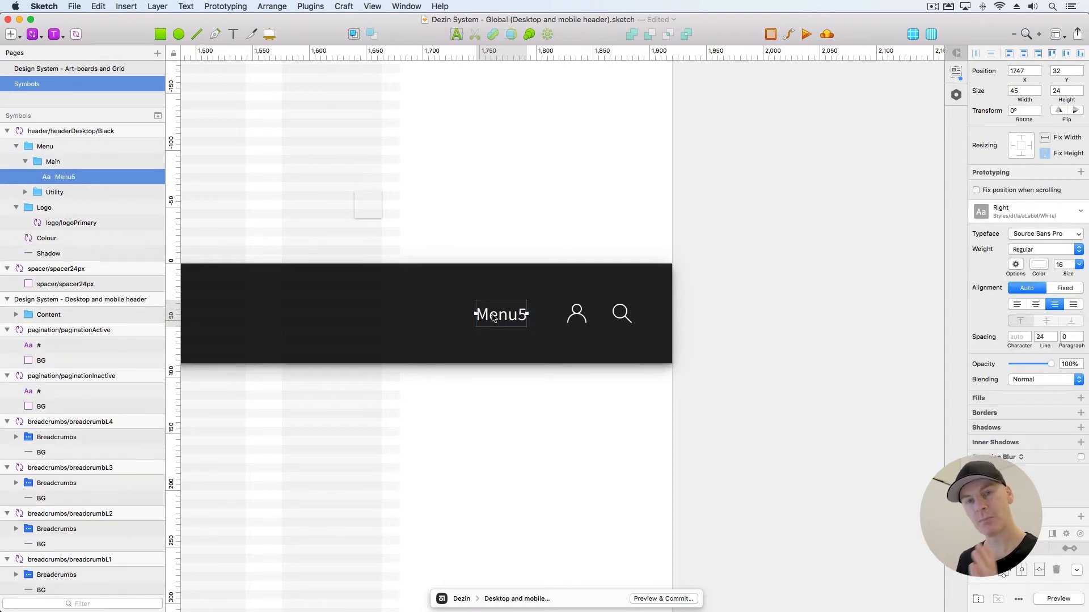
# Insert the spacer/spacer24px symbol flush against Menu5's left side and order it below the text in the Main group
pyautogui.click(34, 34)
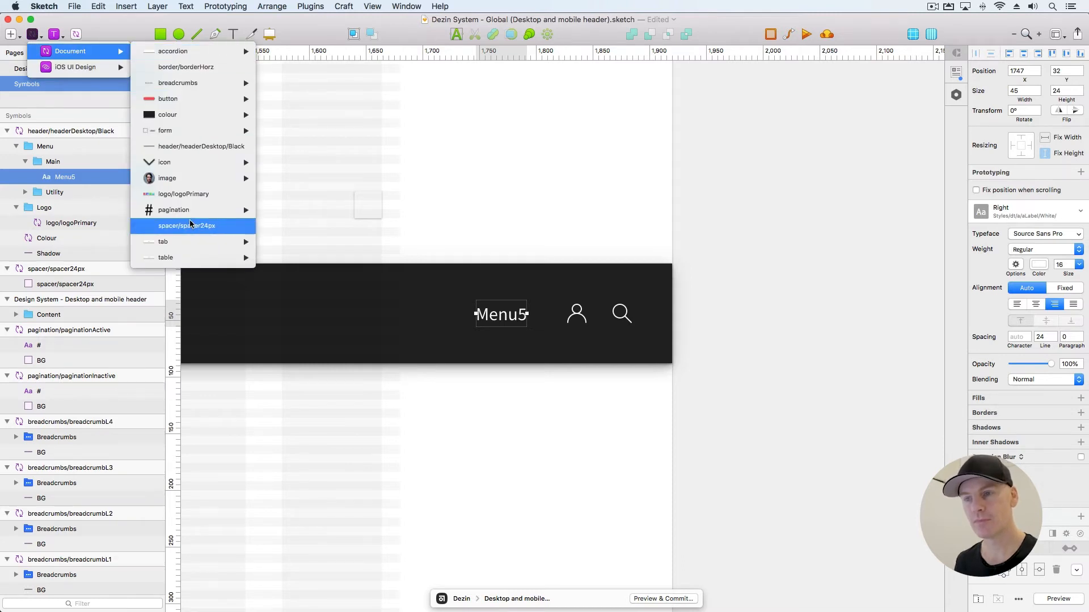
pyautogui.click(189, 226)
pyautogui.click(455, 317)
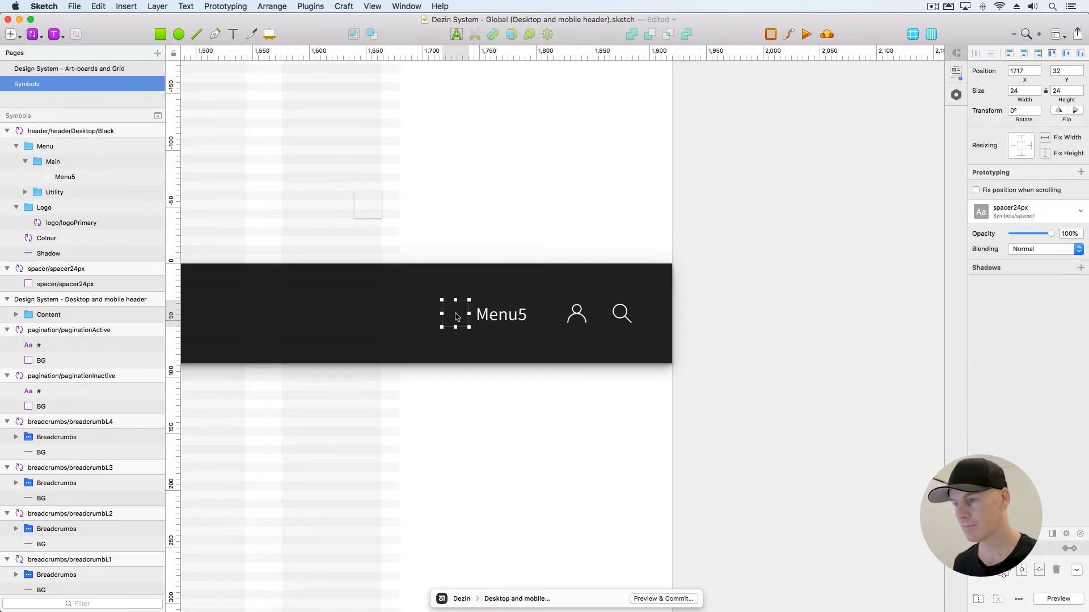
pyautogui.press('super+plus')
pyautogui.moveTo(507, 330); pyautogui.dragTo(383, 318)
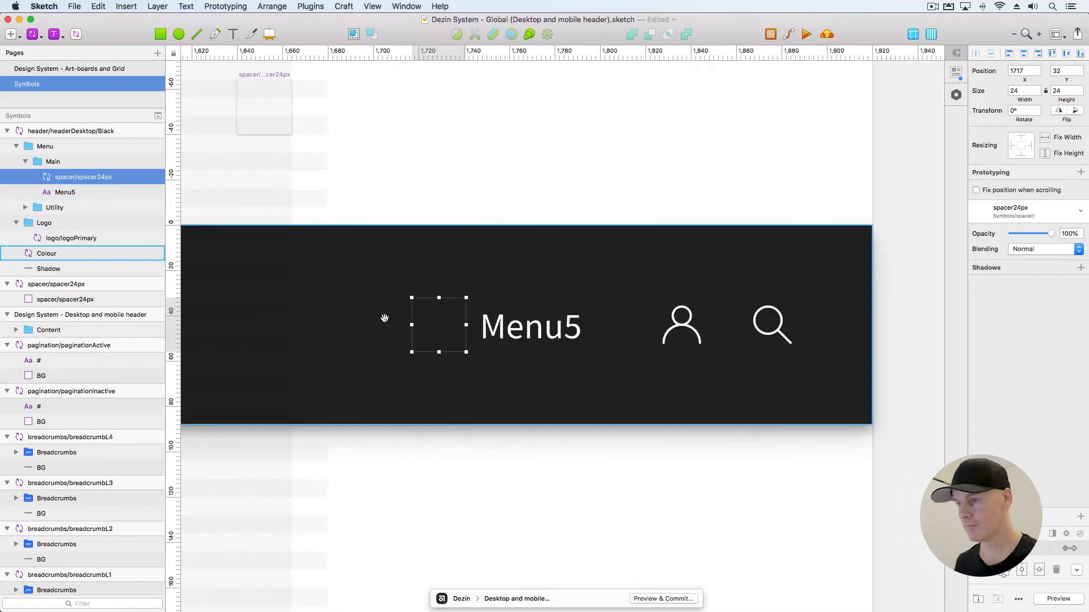
pyautogui.click(499, 327)
pyautogui.moveTo(457, 326); pyautogui.dragTo(469, 326)
pyautogui.click(505, 328)
pyautogui.click(459, 329)
pyautogui.moveTo(74, 179); pyautogui.dragTo(72, 198)
# Duplicate the Menu5 text with its spacer, order the copies below the originals, and place the copied text at X 1678, flush against the first spacer
pyautogui.keyDown('shift'); pyautogui.click(58, 178); pyautogui.keyUp('shift')
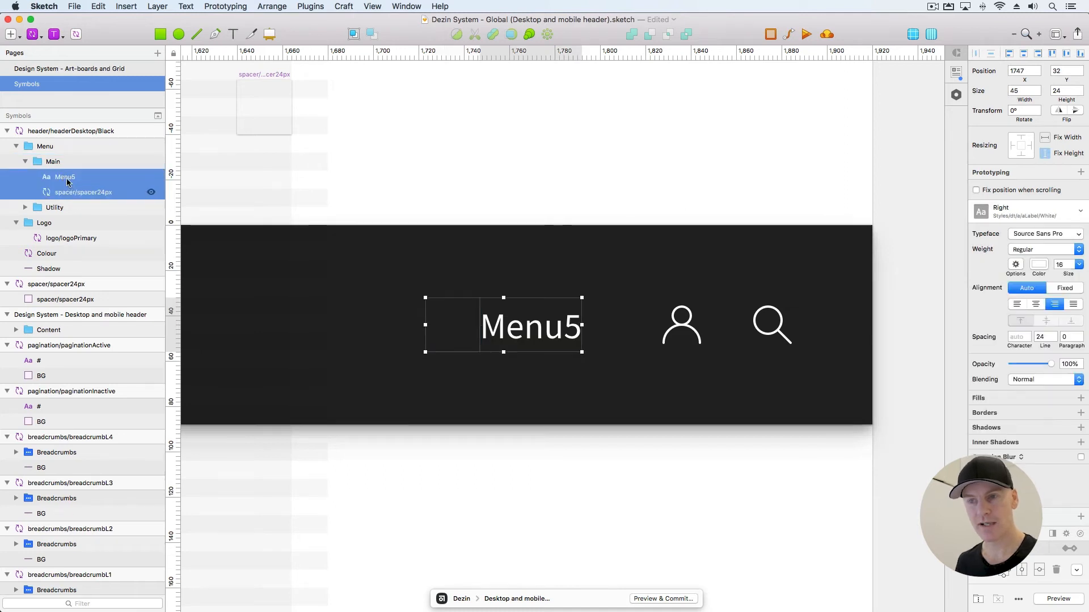
pyautogui.press('super+d')
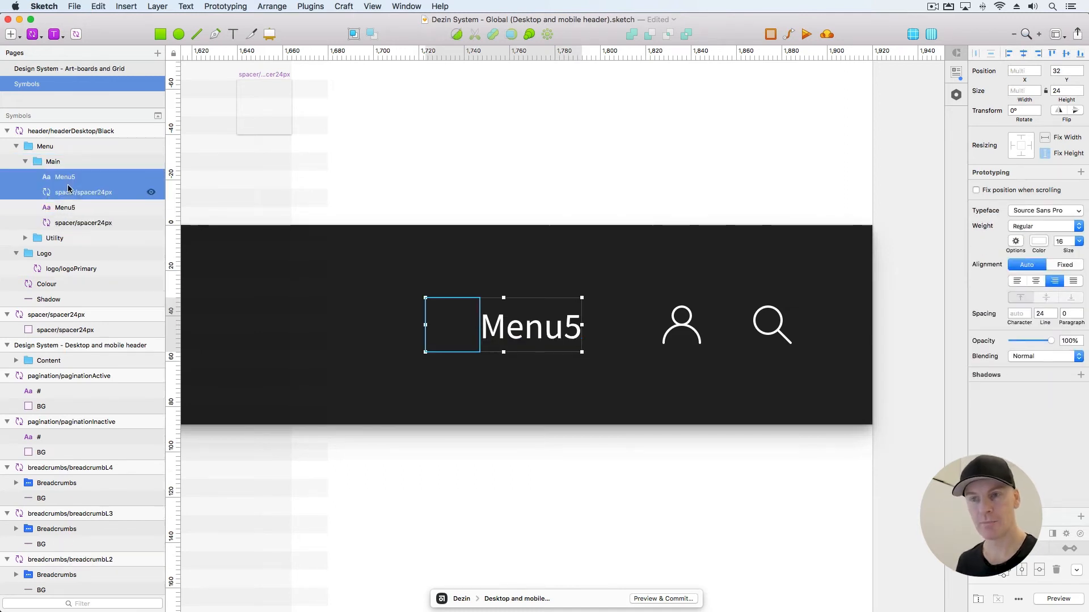
pyautogui.moveTo(65, 183); pyautogui.dragTo(62, 231)
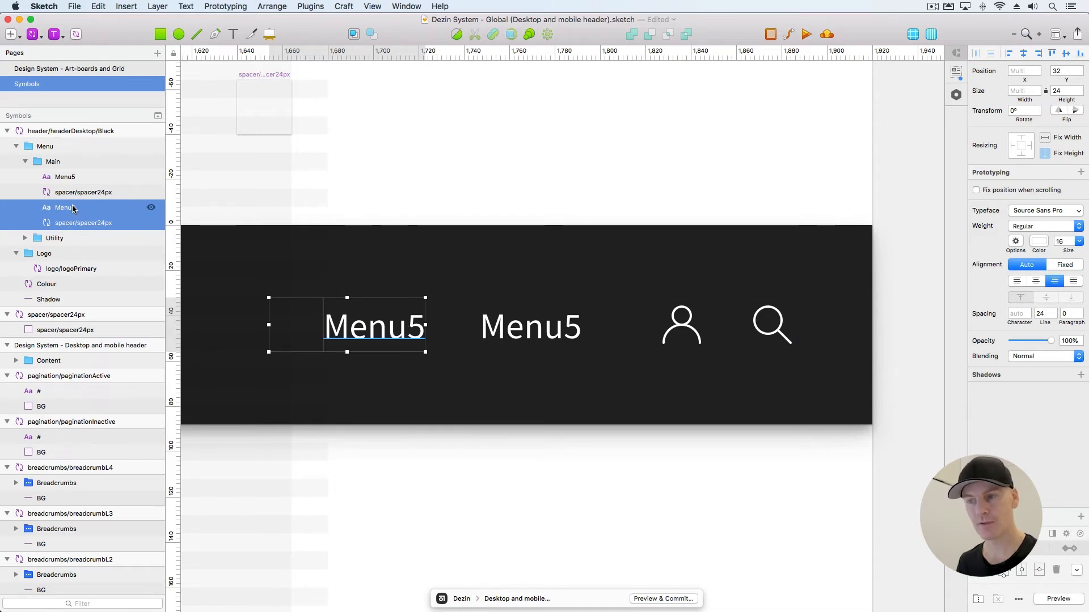
# Change the duplicated menu text to "Menu4"
pyautogui.click(396, 327)
pyautogui.doubleClick(408, 327)
pyautogui.click(416, 327)
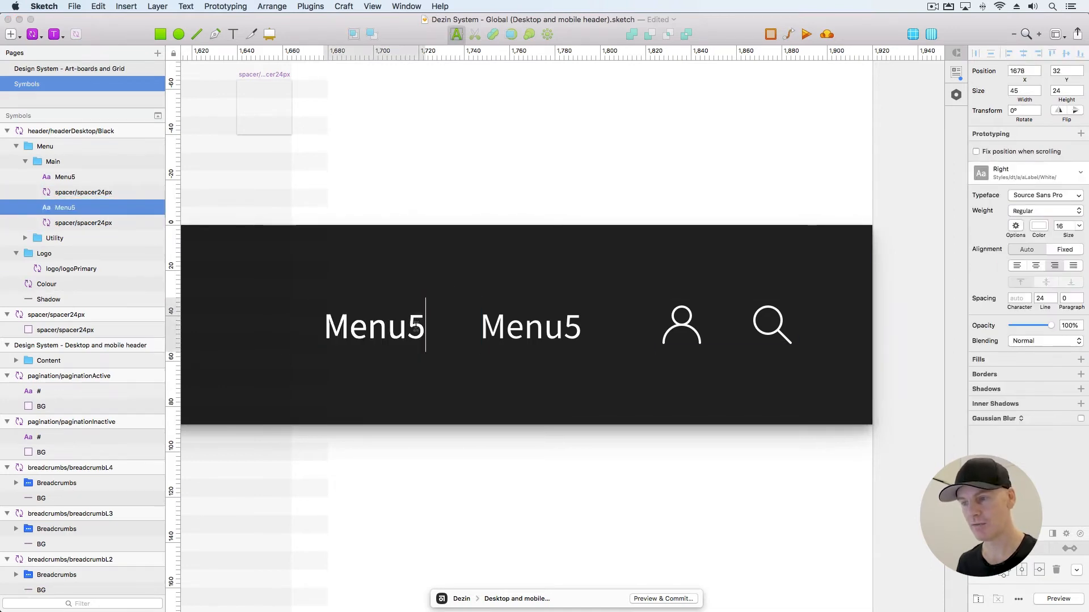
pyautogui.press('BackSpace')
pyautogui.press('Escape')
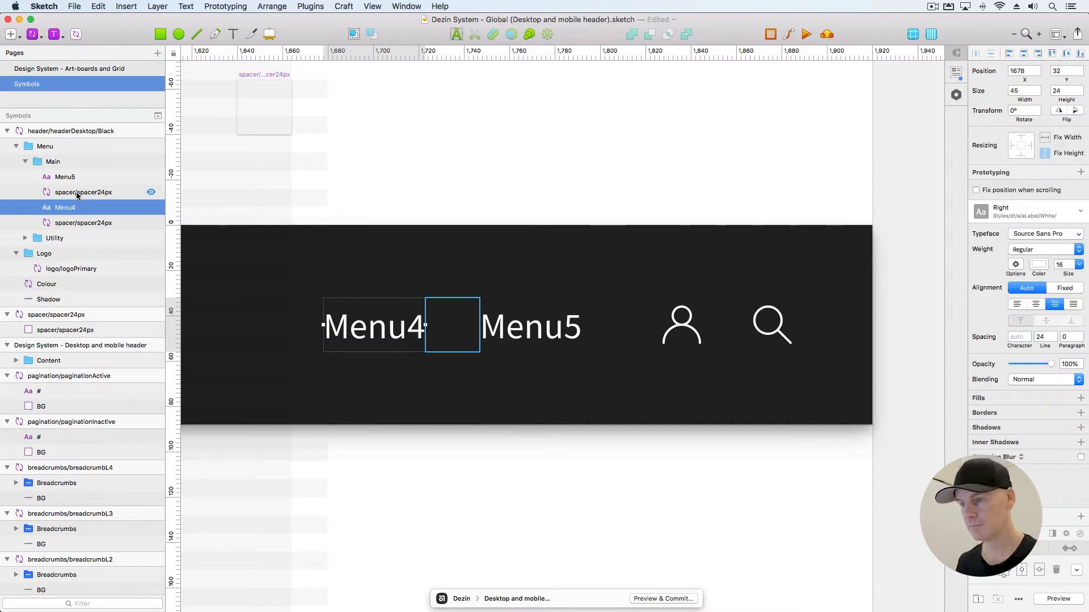
# Duplicate Menu4 with its spacer, order the copies below, and move the copied text to X 1609, flush against Menu4's spacer
pyautogui.keyDown('shift'); pyautogui.click(72, 223); pyautogui.keyUp('shift')
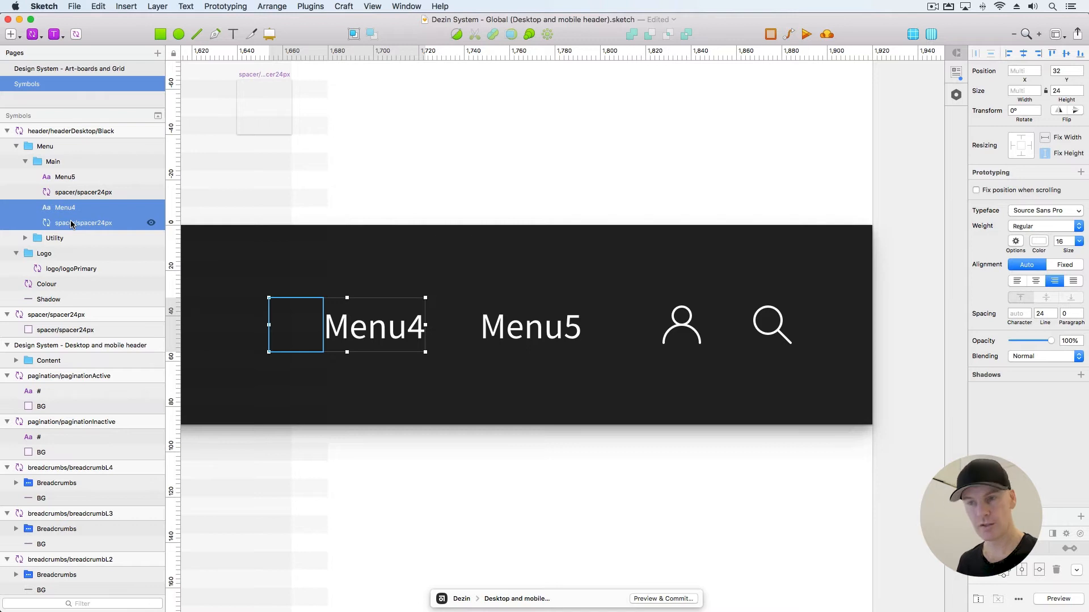
pyautogui.press('super+d')
pyautogui.moveTo(72, 224); pyautogui.dragTo(107, 254)
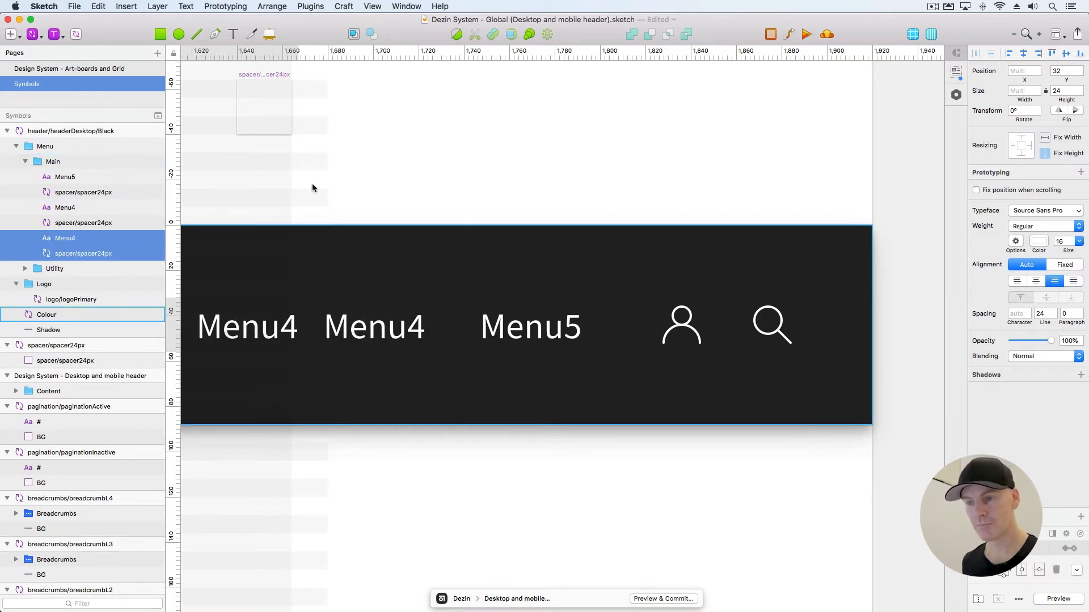
pyautogui.hscroll(-5, 322, 176)
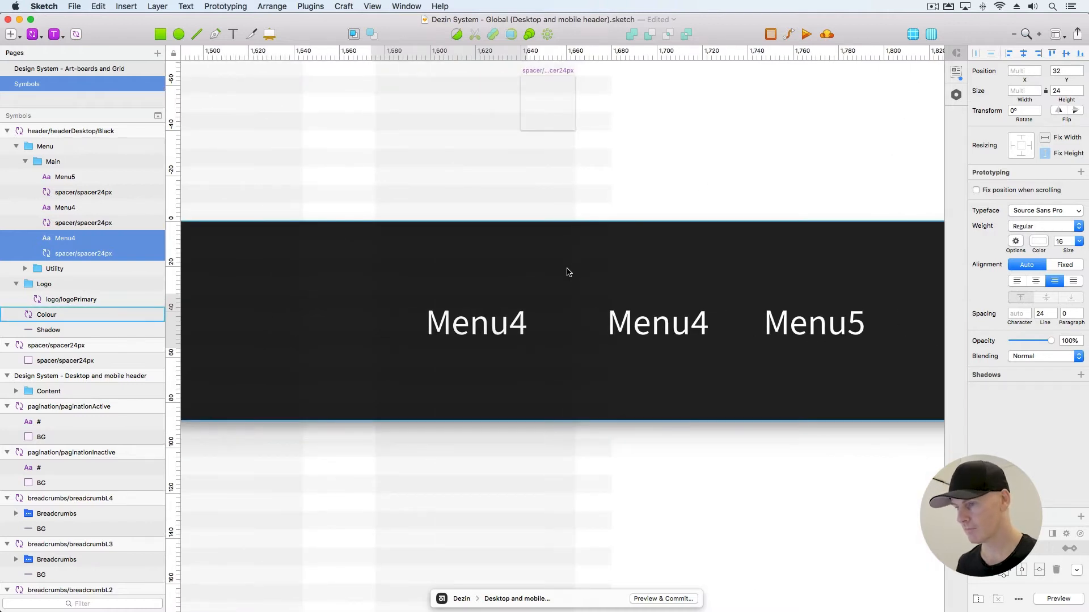
pyautogui.hotkey('shift', 'Right')
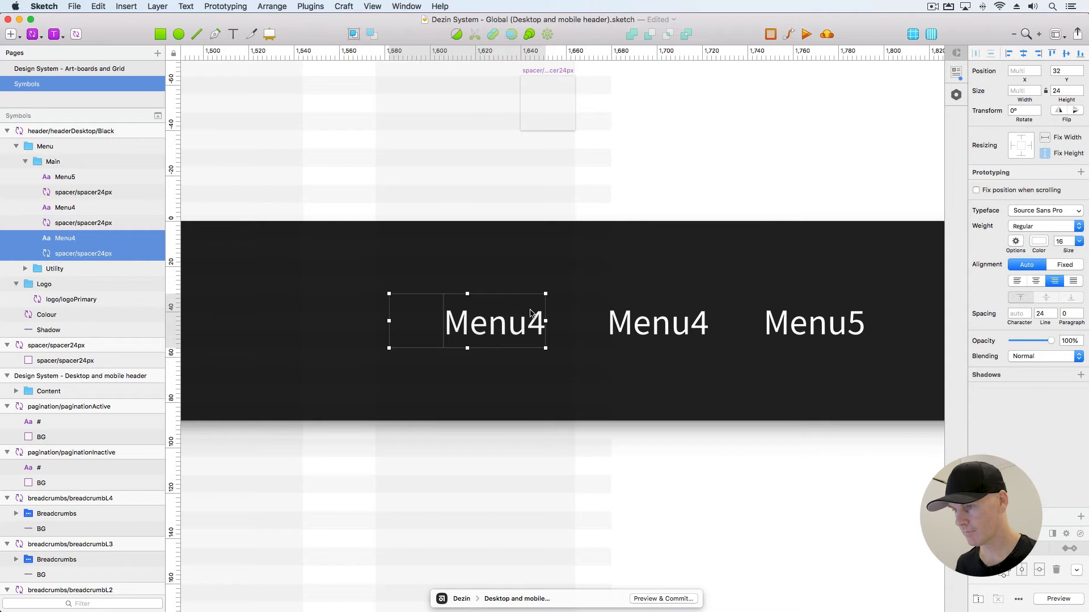
pyautogui.press('Right')
pyautogui.press('Right')
pyautogui.press('Right')
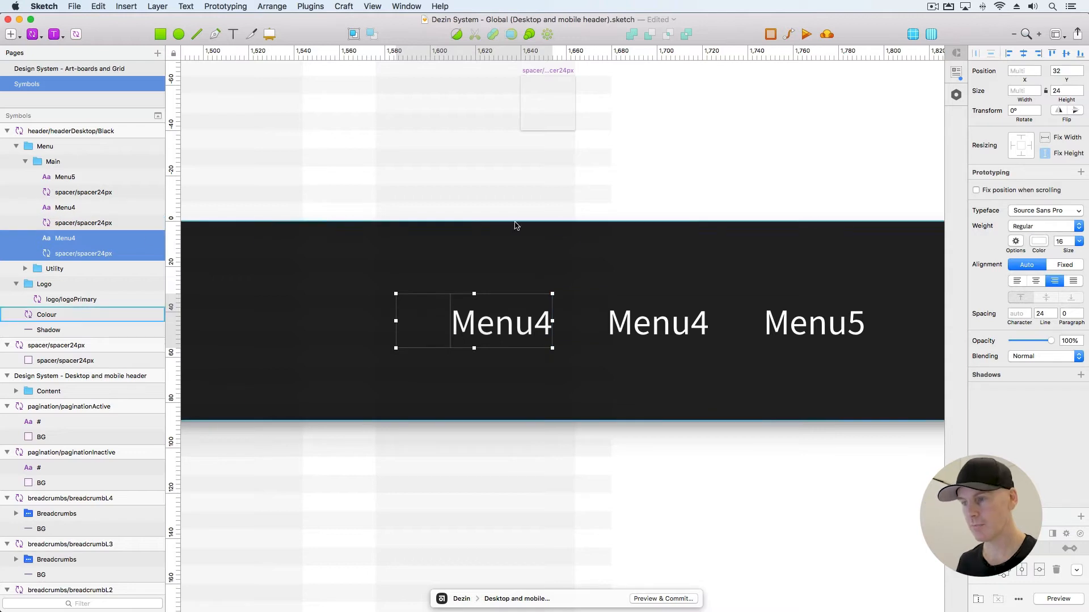
# Change the leftmost copied menu text to "Menu3"
pyautogui.click(542, 322)
pyautogui.doubleClick(544, 322)
pyautogui.click(547, 320)
pyautogui.hotkey('shift', 'Left')
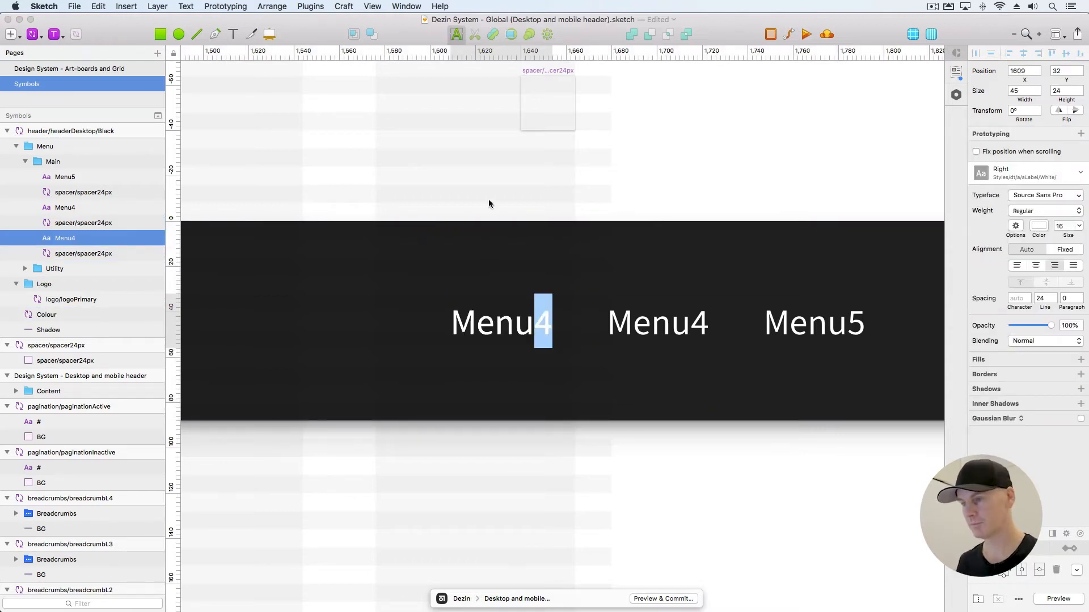
pyautogui.write('3')
pyautogui.press('Escape')
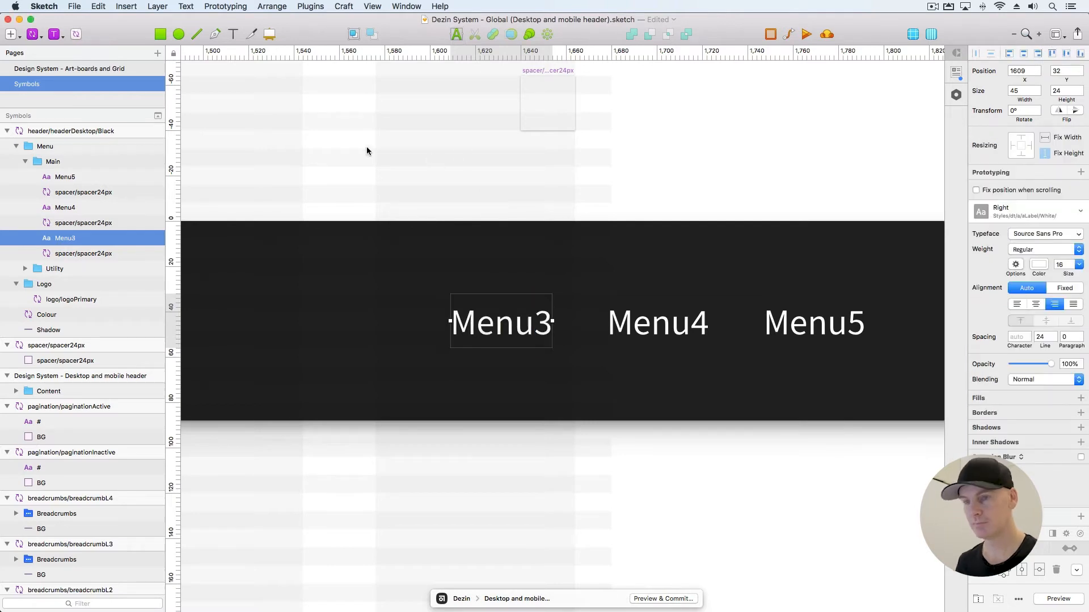
# Duplicate the Menu3 text with its spacer, order the copies below the originals, and place the copied text at X 1540, flush against Menu3's spacer
pyautogui.keyDown('shift'); pyautogui.click(78, 254); pyautogui.keyUp('shift')
pyautogui.press('super+d')
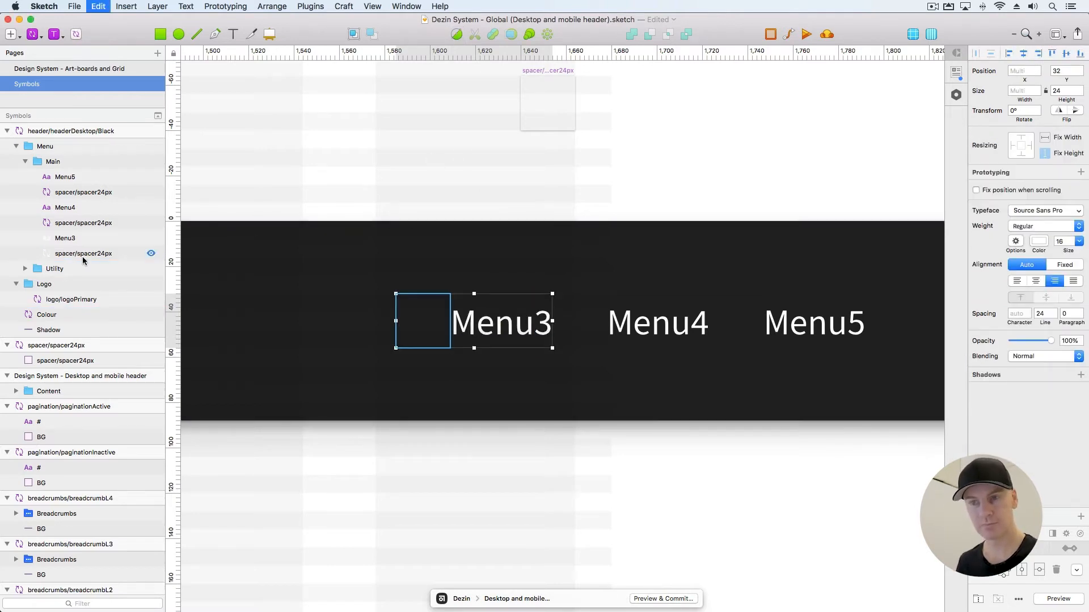
pyautogui.moveTo(66, 238); pyautogui.dragTo(70, 290)
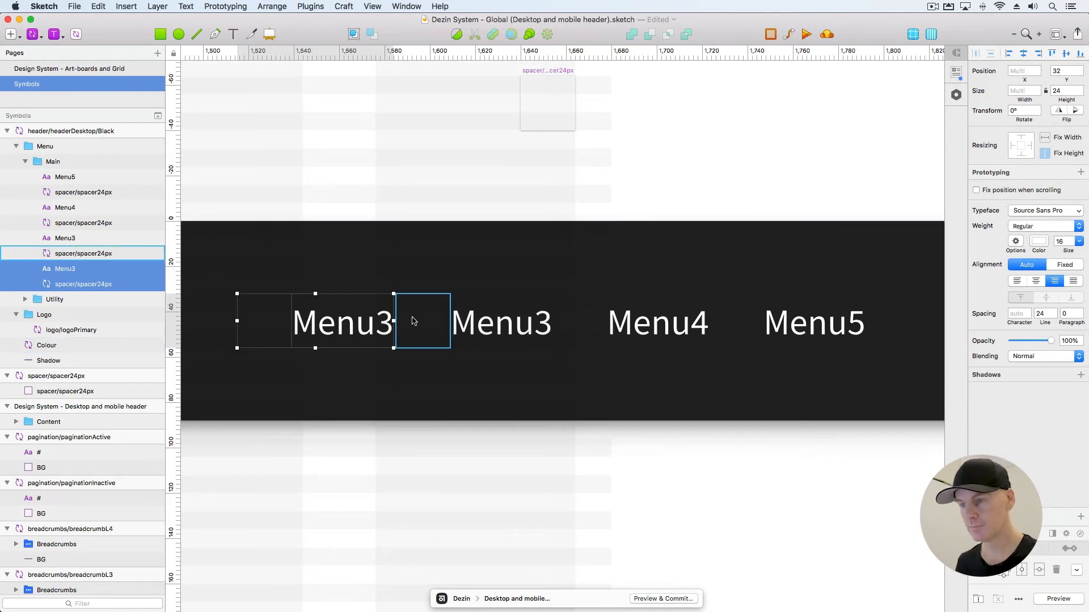
pyautogui.click(388, 165)
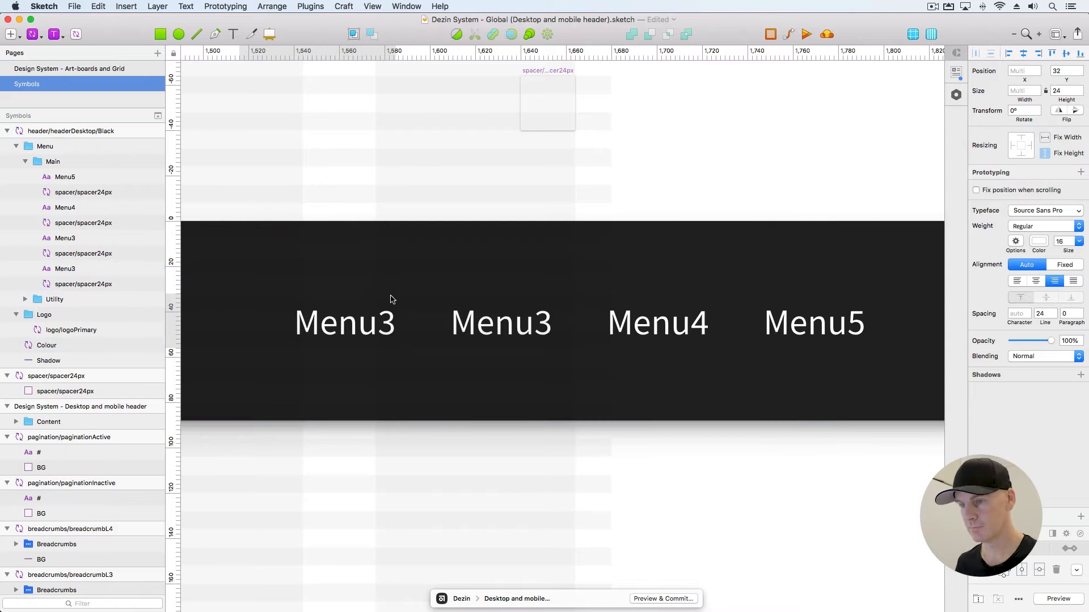
# Change the leftmost copied menu text to "Menu2"
pyautogui.click(389, 318)
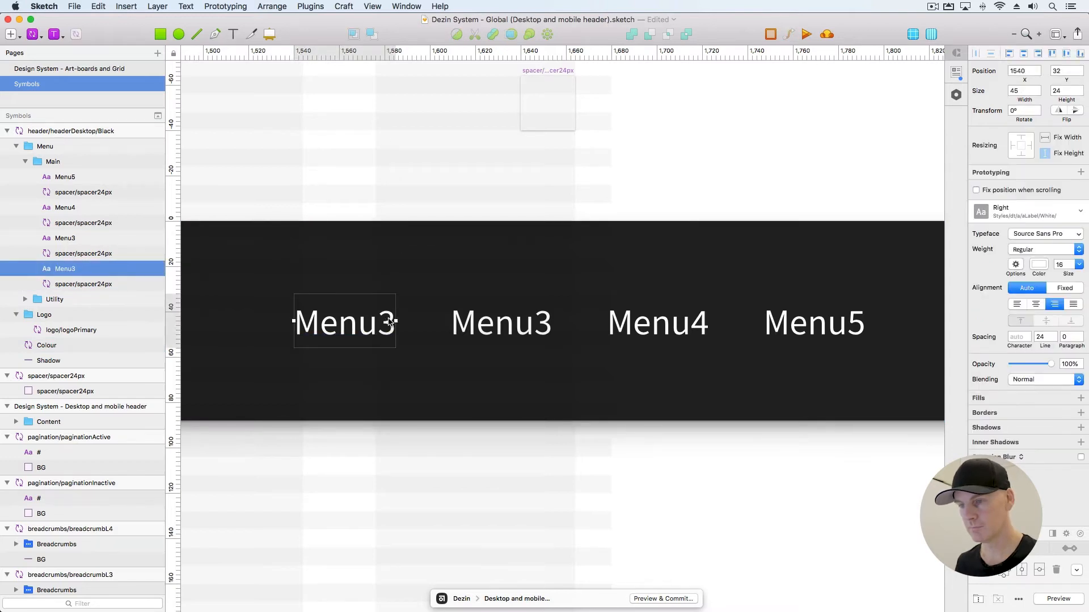
pyautogui.doubleClick(390, 322)
pyautogui.click(392, 321)
pyautogui.moveTo(393, 321); pyautogui.dragTo(385, 319)
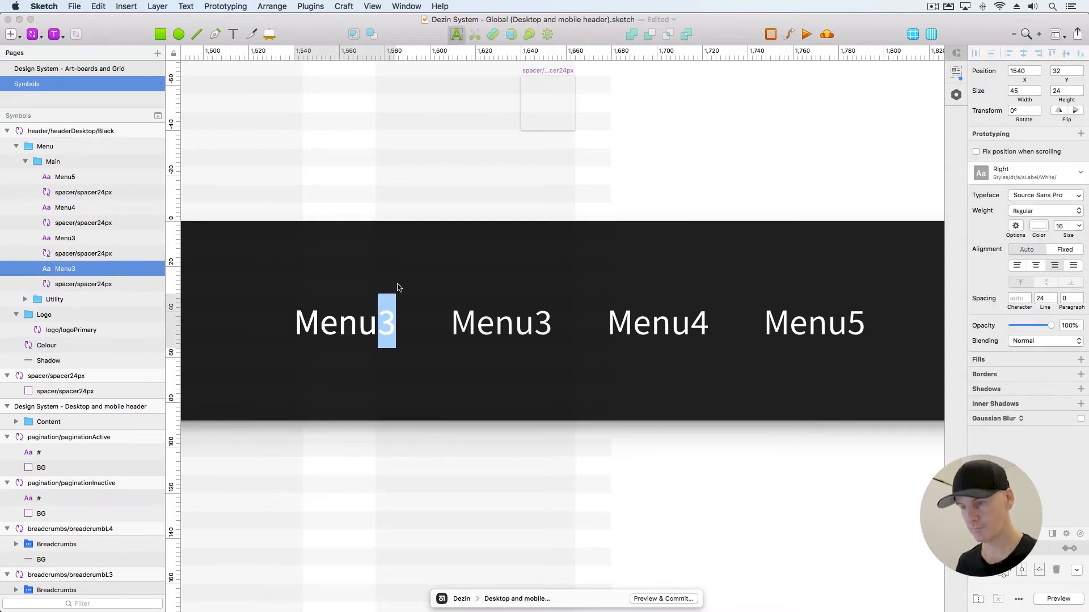
pyautogui.write('2')
pyautogui.press('Escape')
# Duplicate Menu2 with its spacer as a "Menu1" label at X 1471, and delete the leftover spacer beside it
pyautogui.hscroll(-6, 365, 225)
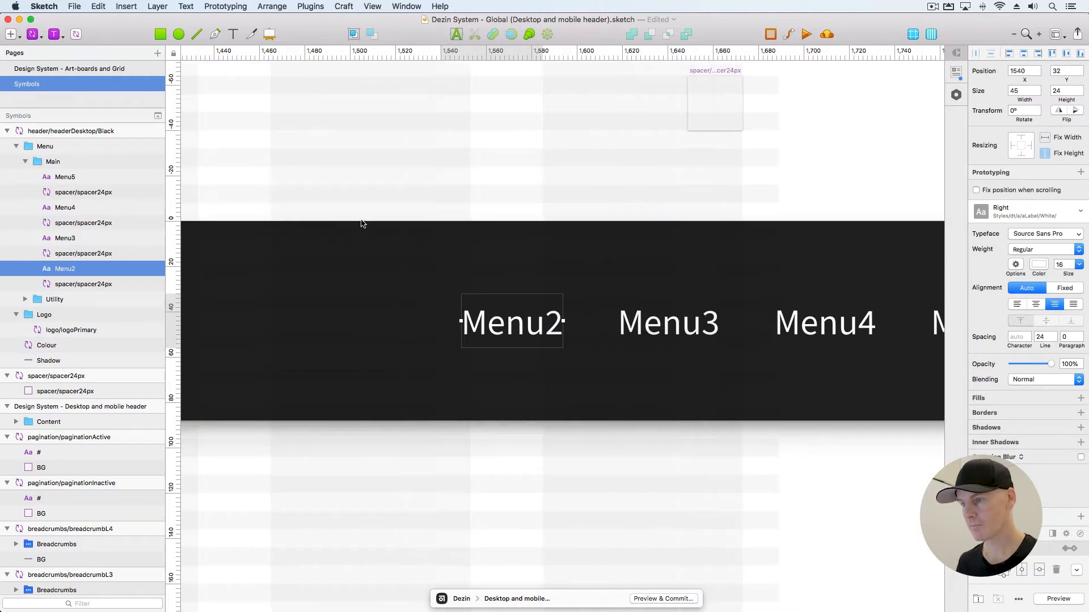
pyautogui.keyDown('shift'); pyautogui.click(67, 276); pyautogui.keyUp('shift')
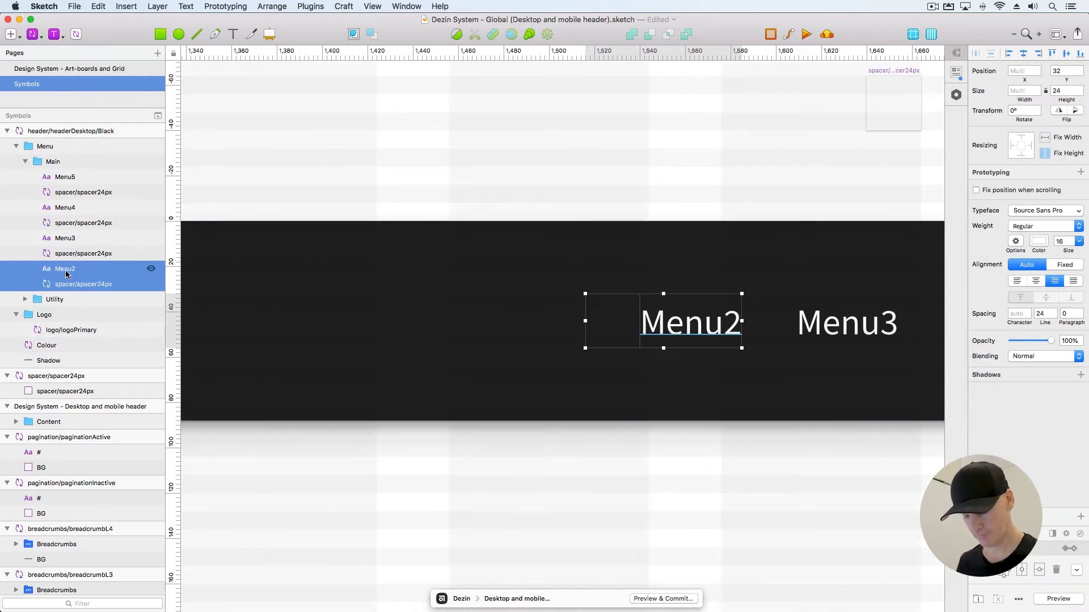
pyautogui.press('super+d')
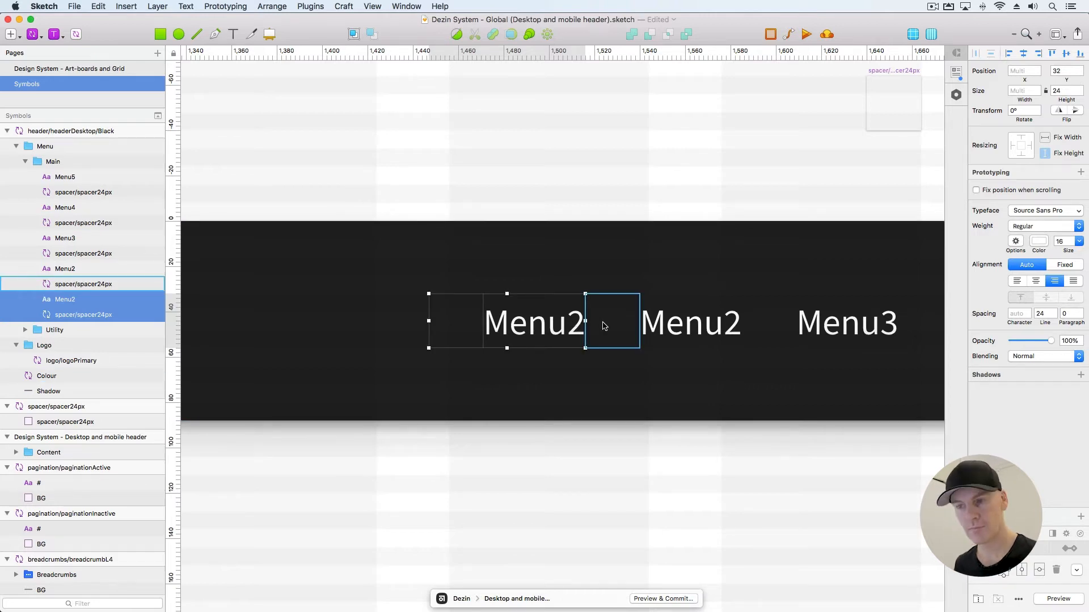
pyautogui.click(449, 284)
pyautogui.click(450, 304)
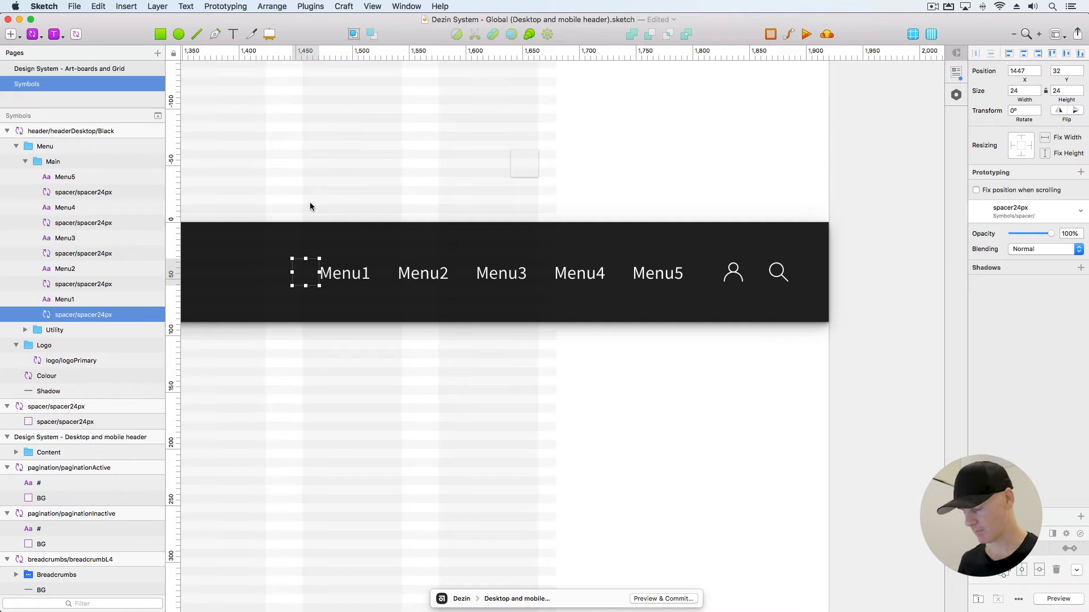
pyautogui.press('BackSpace')
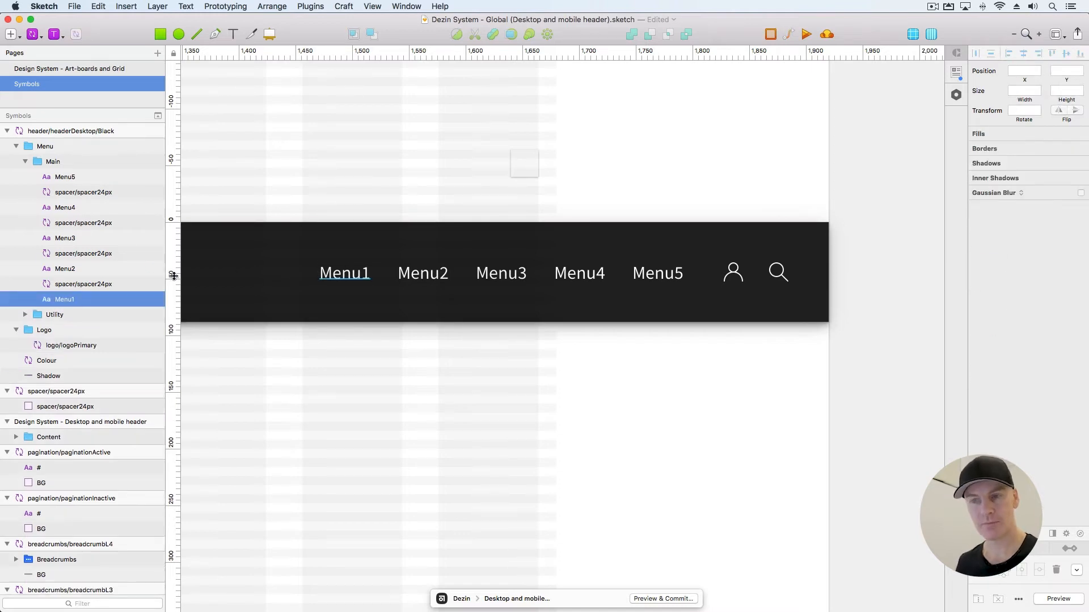
# Fix the height of the Menu and Utility groups in the desktop header symbol's resizing settings
pyautogui.click(82, 159)
pyautogui.click(81, 151)
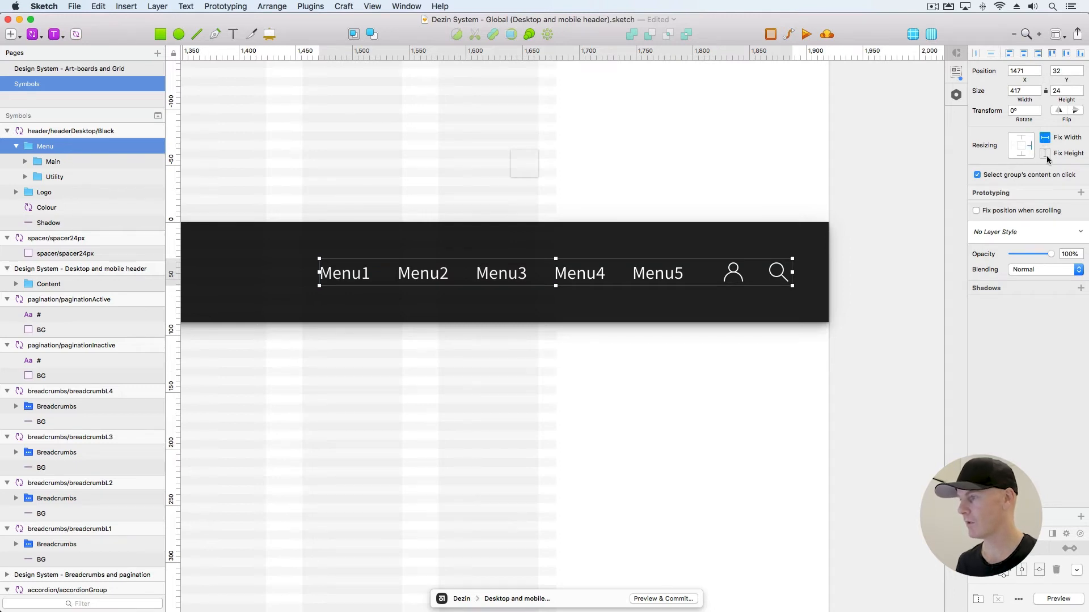
pyautogui.click(66, 175)
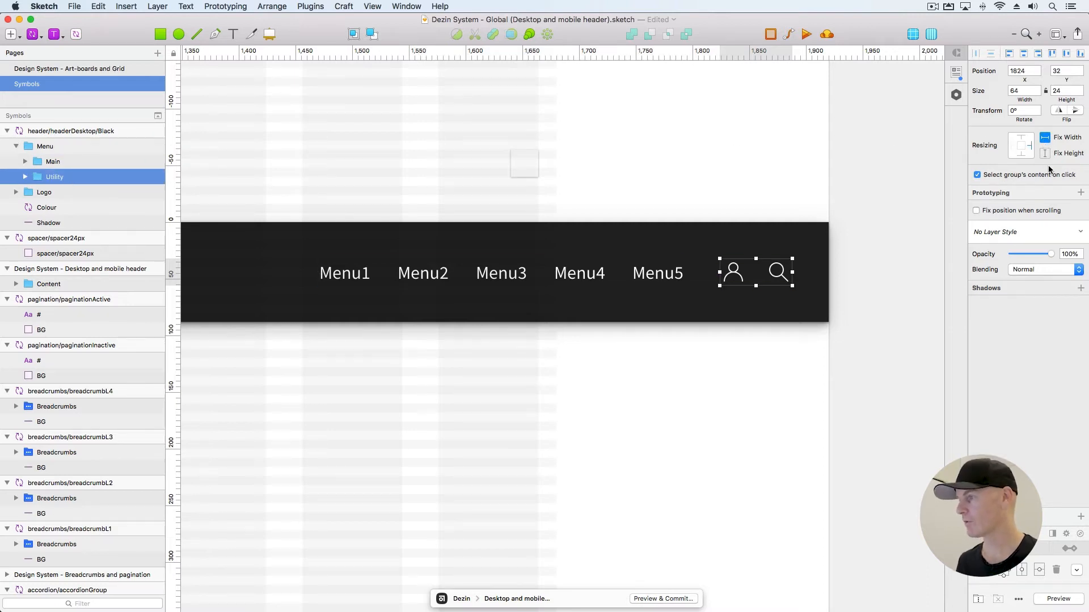
# Test the desktop header symbol's resizing by narrowing it from its right edge, and undo the resize
pyautogui.click(307, 182)
pyautogui.press('super+minus')
pyautogui.press('super+minus')
pyautogui.moveTo(371, 206); pyautogui.dragTo(548, 95)
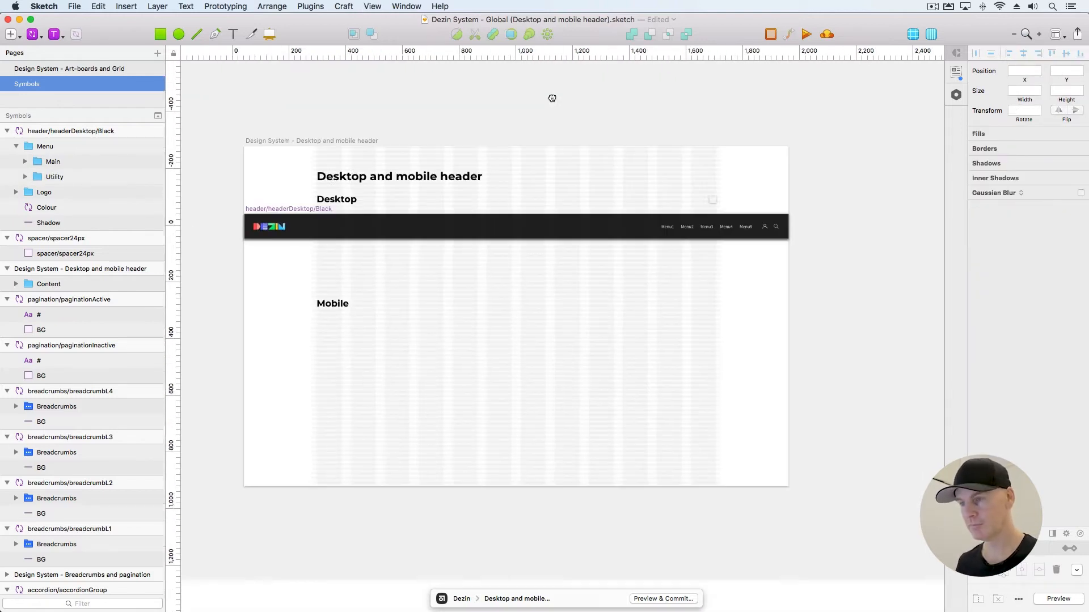
pyautogui.click(323, 191)
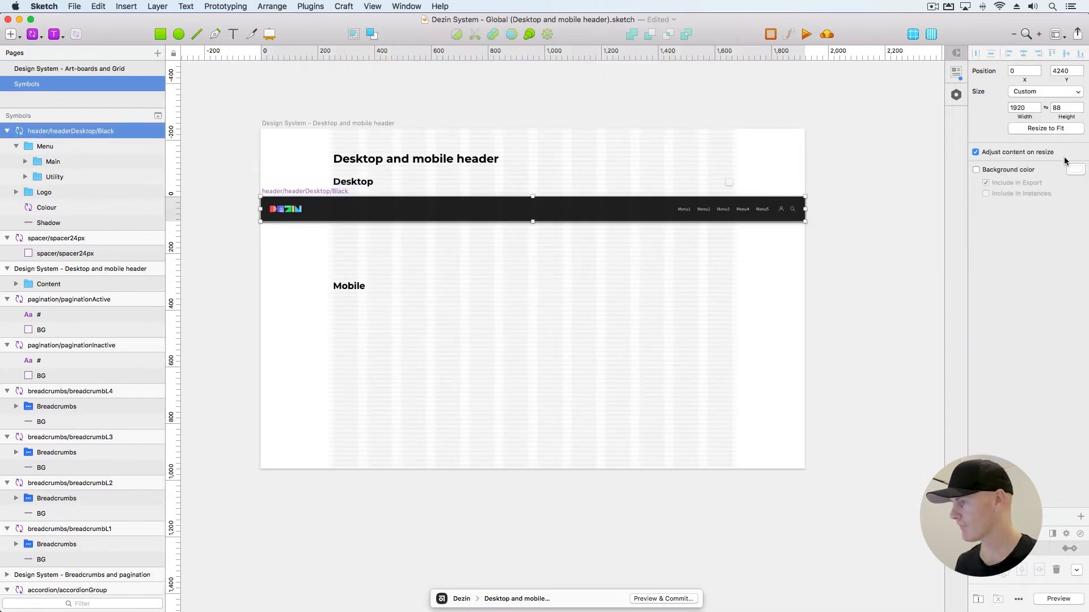
pyautogui.moveTo(805, 209); pyautogui.dragTo(643, 209)
pyautogui.press('super+z')
pyautogui.press('Escape')
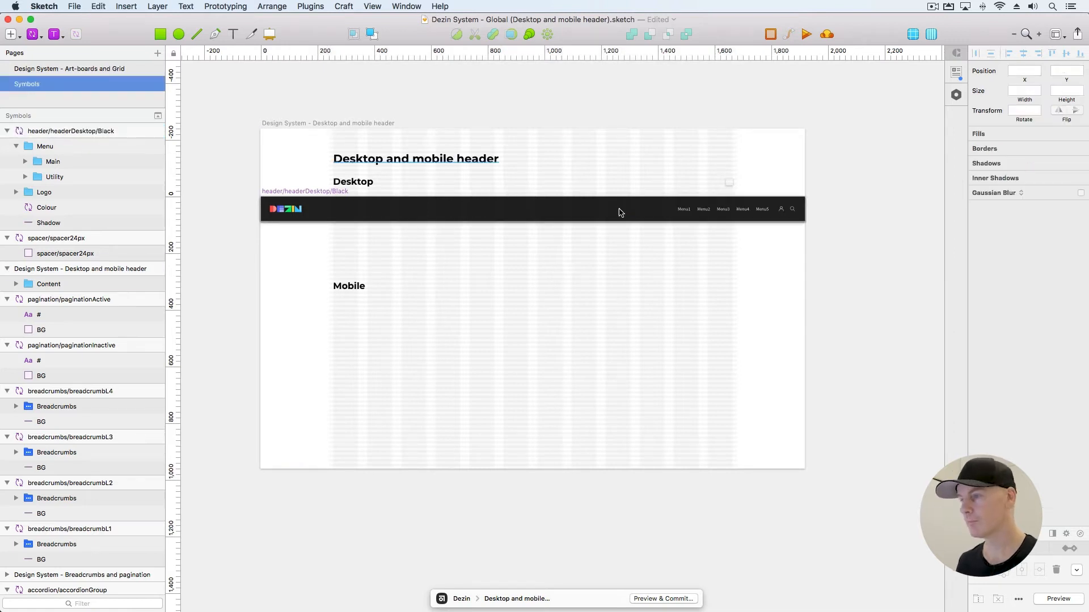
# Insert an instance of the header/headerDesktop/Black symbol above the Desktop and mobile header artboard, at X 2, Y 3844
pyautogui.keyDown('super'); pyautogui.click(678, 210); pyautogui.keyUp('super')
pyautogui.press('super+plus')
pyautogui.moveTo(211, 229); pyautogui.dragTo(624, 221)
pyautogui.click(232, 290)
pyautogui.click(294, 304)
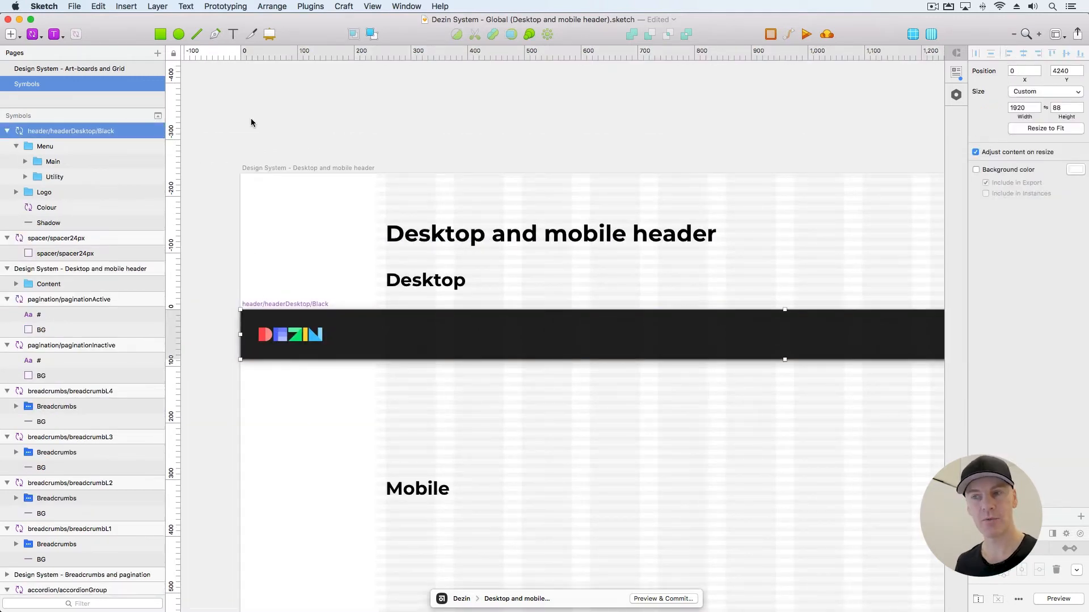
pyautogui.click(32, 36)
pyautogui.moveTo(71, 51)
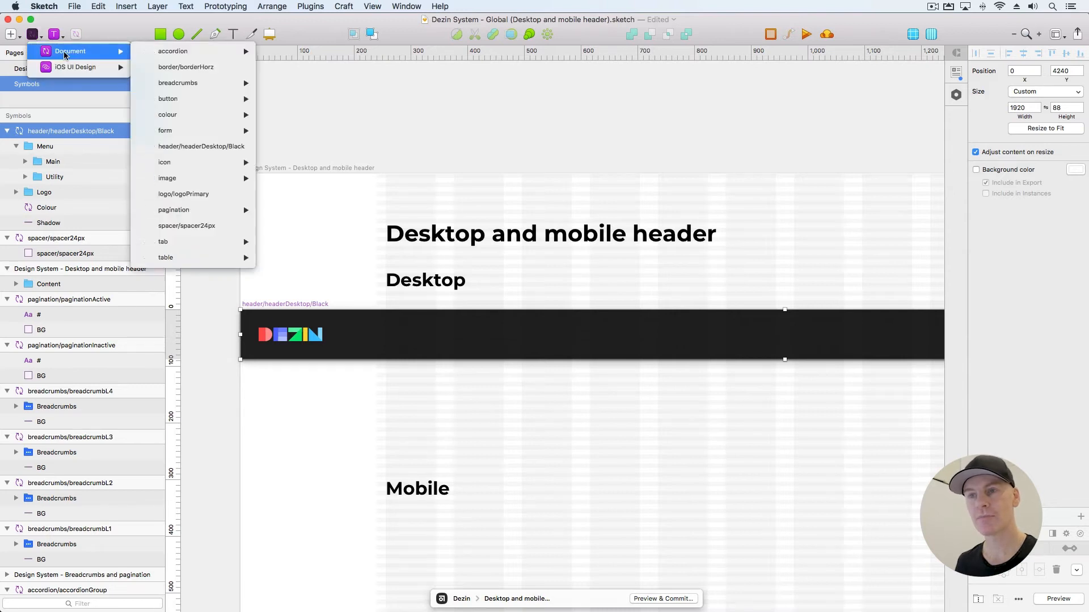
pyautogui.click(201, 146)
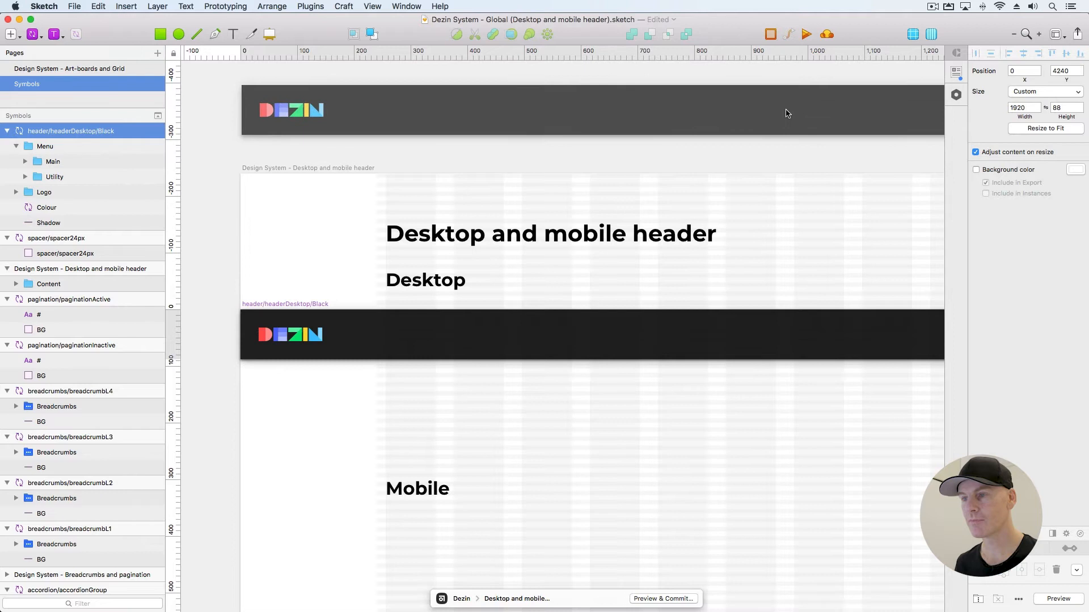
pyautogui.click(786, 114)
# Move the Menu1 text layer to the top of the Main group in the desktop header symbol
pyautogui.hscroll(10, 781, 151)
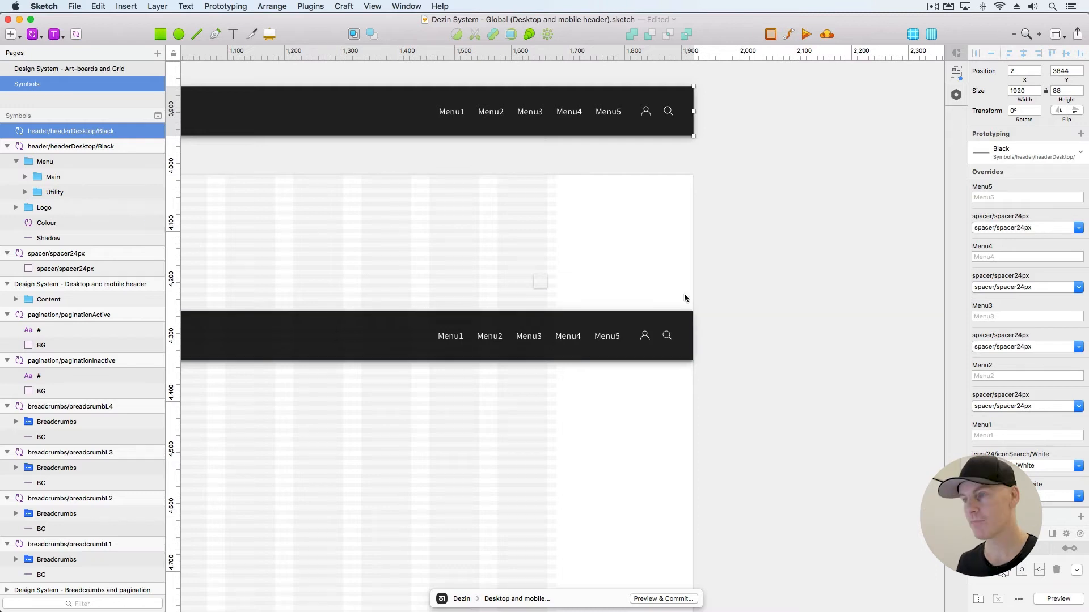
pyautogui.click(549, 342)
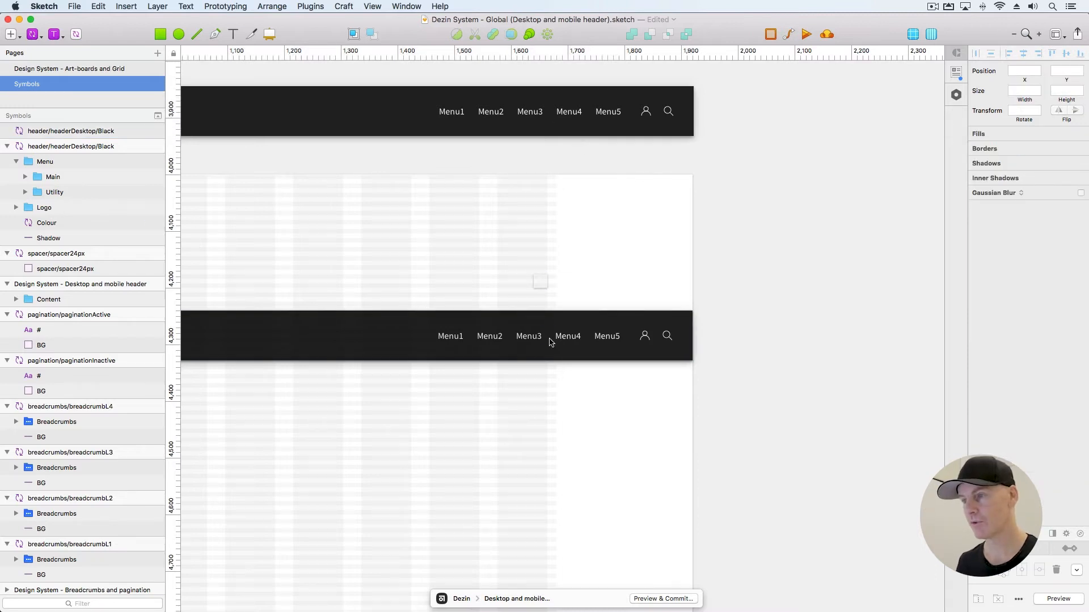
pyautogui.click(522, 118)
pyautogui.click(451, 336)
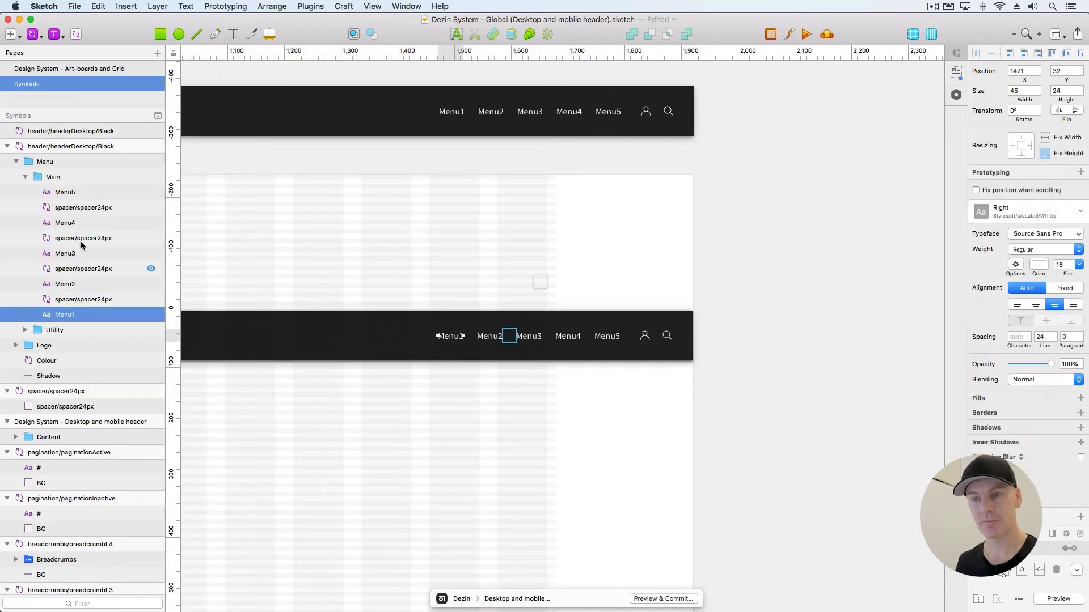
pyautogui.moveTo(57, 313); pyautogui.dragTo(56, 190)
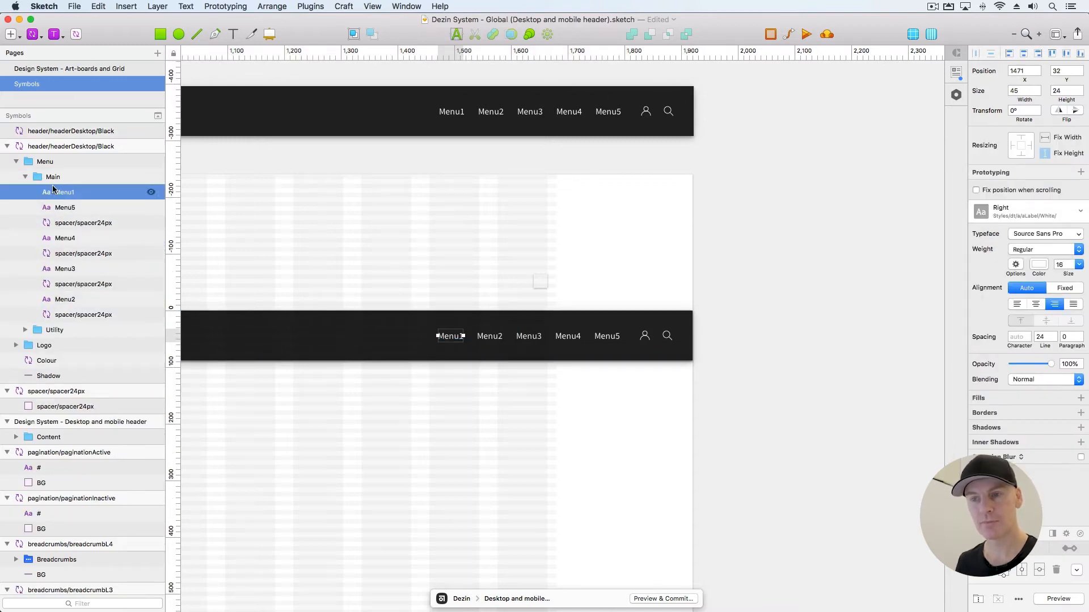
# Reorder Menu2 and its spacer directly below Menu1, with the spacer above the Menu2 text
pyautogui.click(65, 300)
pyautogui.keyDown('shift'); pyautogui.click(85, 314); pyautogui.keyUp('shift')
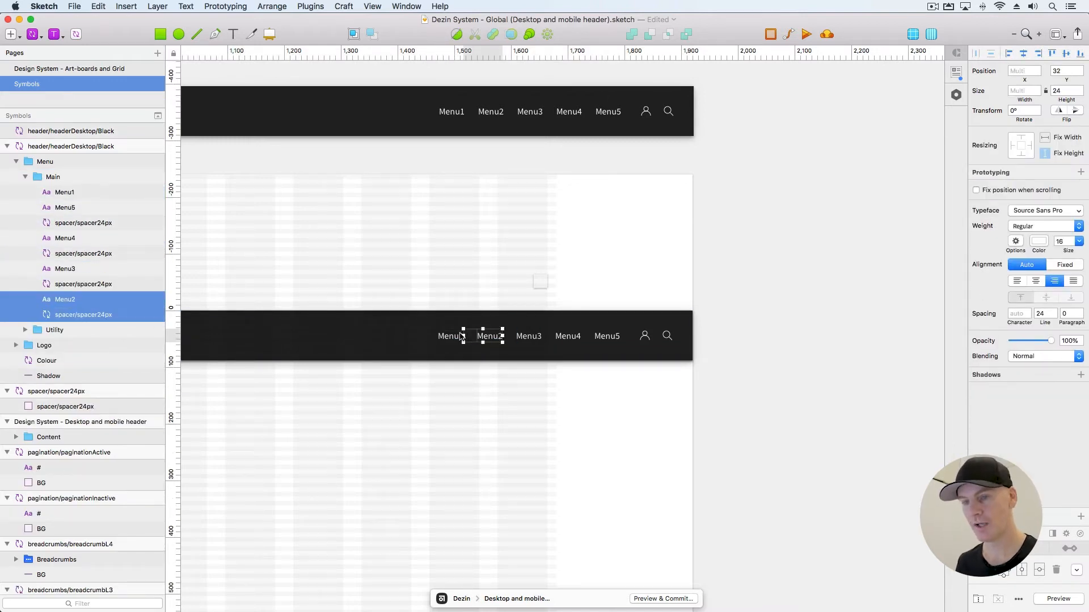
pyautogui.moveTo(65, 304); pyautogui.dragTo(69, 202)
pyautogui.click(76, 196)
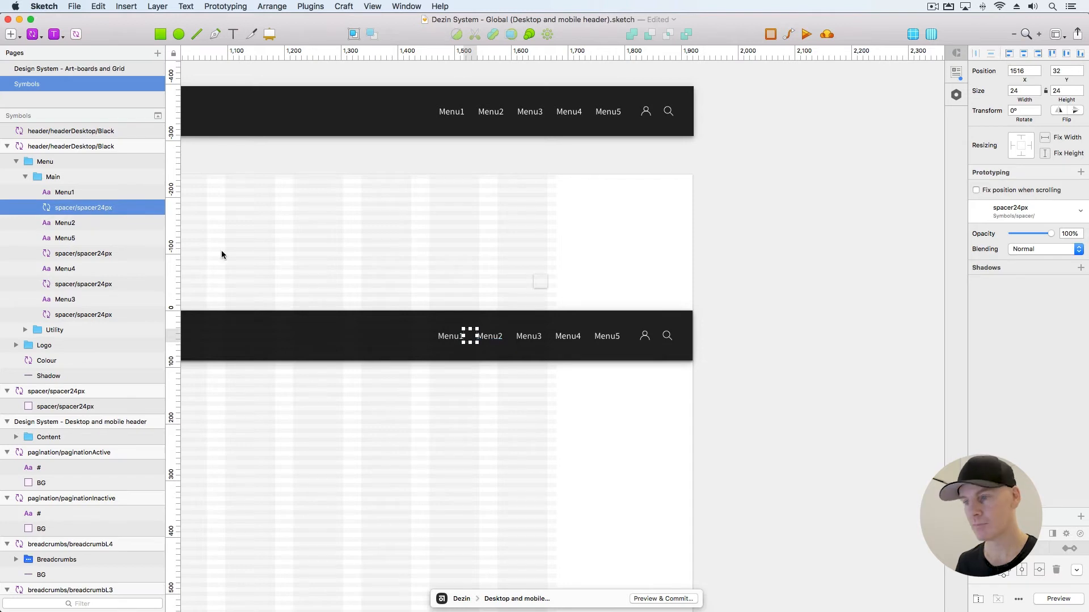
# Reorder Menu3 and its spacer directly below Menu2, with the spacer above the Menu3 text
pyautogui.click(520, 337)
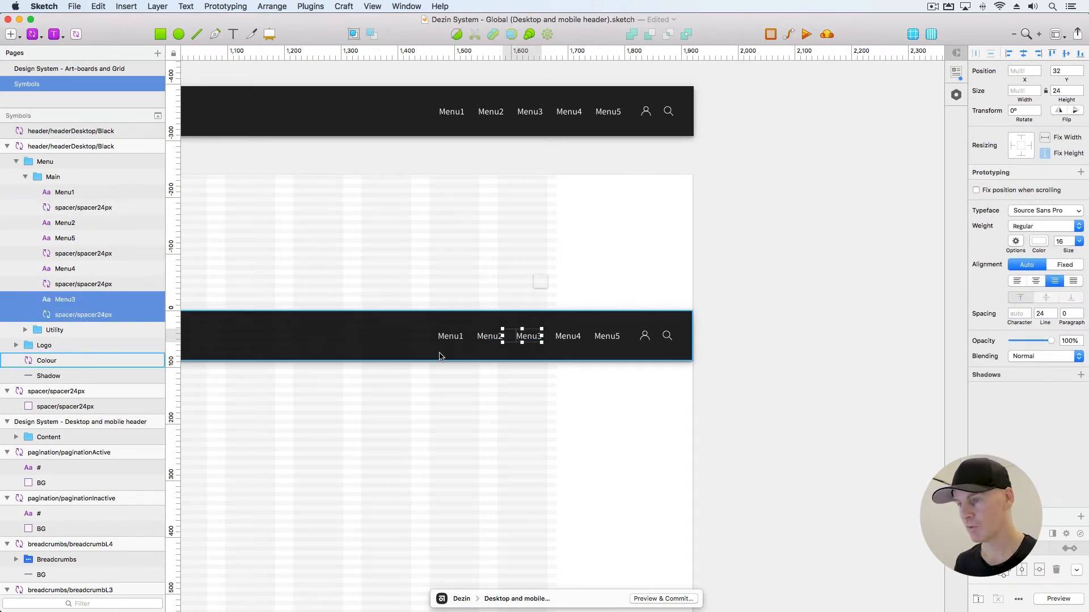
pyautogui.moveTo(62, 299); pyautogui.dragTo(72, 235)
pyautogui.click(76, 262)
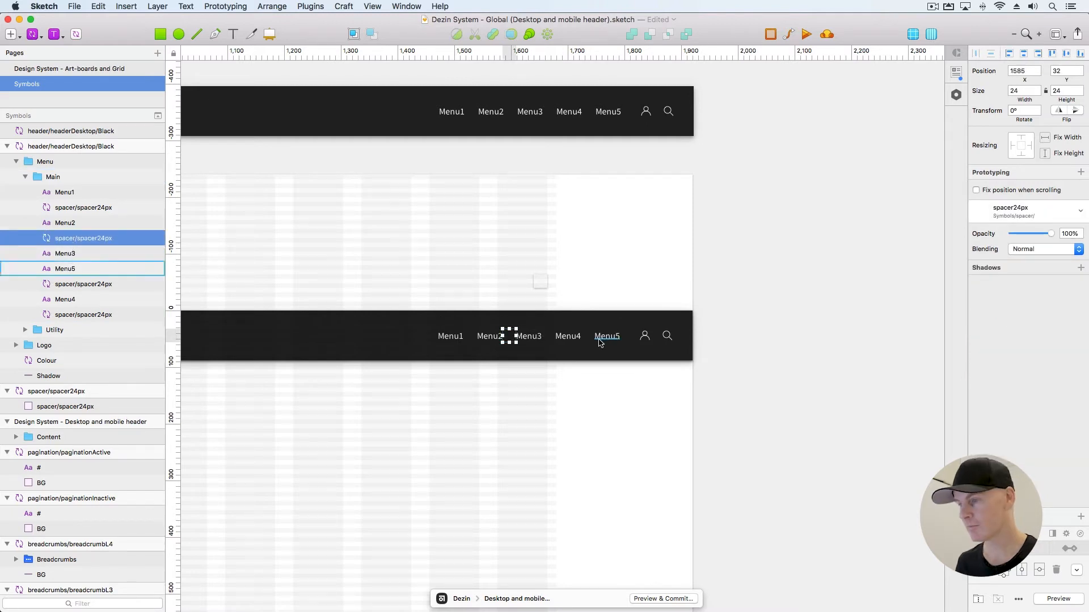
# Reorder Menu4 and its spacer directly below Menu3, with the spacer above the Menu4 text
pyautogui.click(568, 336)
pyautogui.keyDown('shift'); pyautogui.click(587, 336); pyautogui.keyUp('shift')
pyautogui.moveTo(49, 299); pyautogui.dragTo(71, 265)
pyautogui.click(80, 284)
pyautogui.click(73, 300)
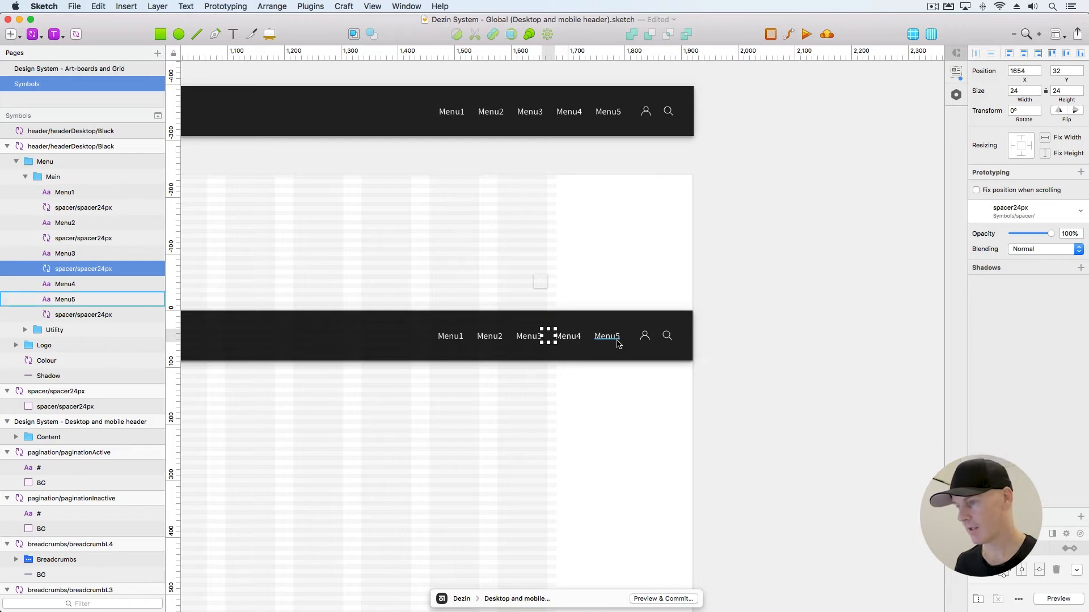
# Move the last remaining spacer between the Menu4 and Menu5 layers in the Main group
pyautogui.keyDown('shift'); pyautogui.click(588, 339); pyautogui.keyUp('shift')
pyautogui.click(74, 323)
pyautogui.click(80, 316)
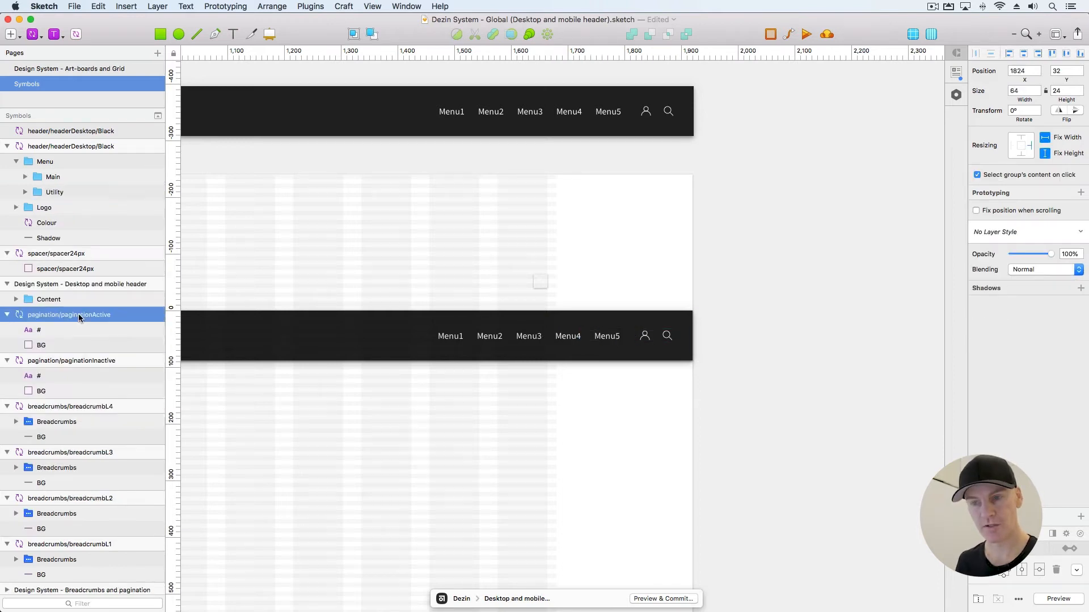
pyautogui.click(587, 336)
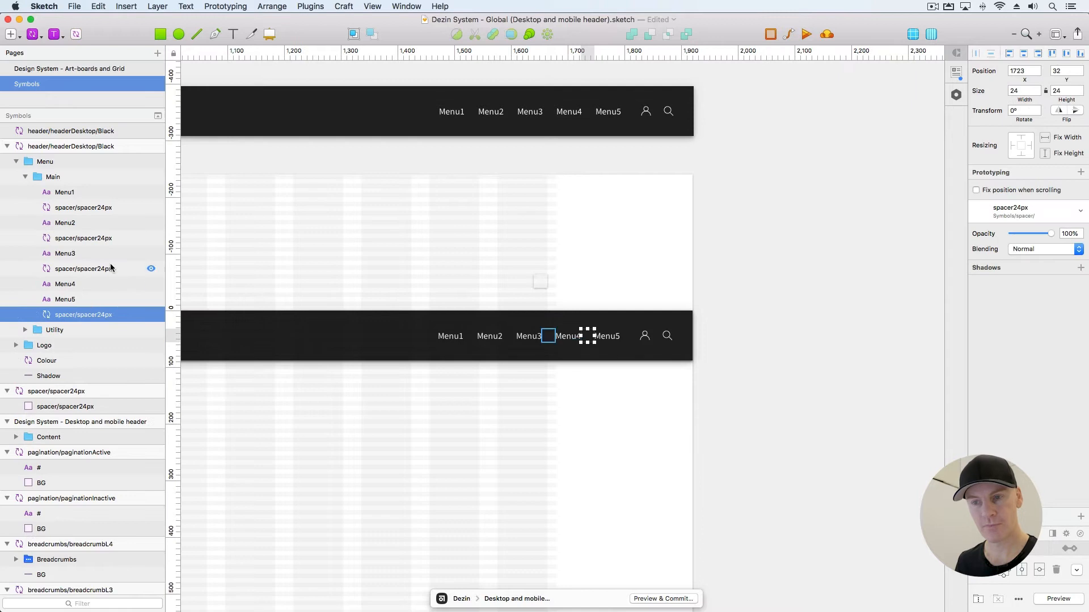
pyautogui.moveTo(68, 317); pyautogui.dragTo(69, 296)
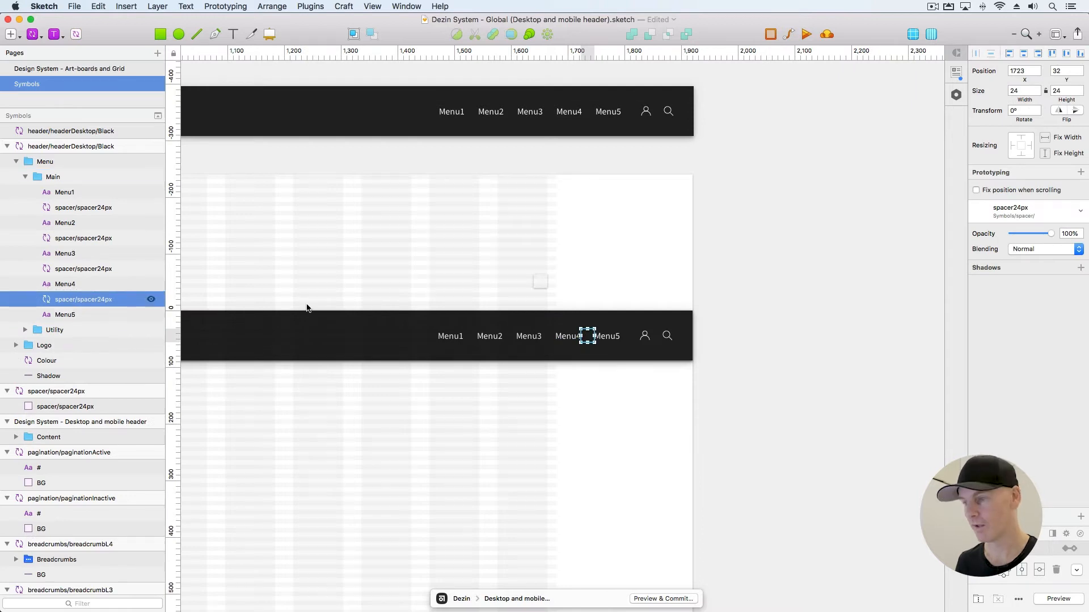
pyautogui.click(763, 309)
# Override the header instance's Menu5 text with "Contact" and its Menu4 text with "Services"
pyautogui.click(517, 125)
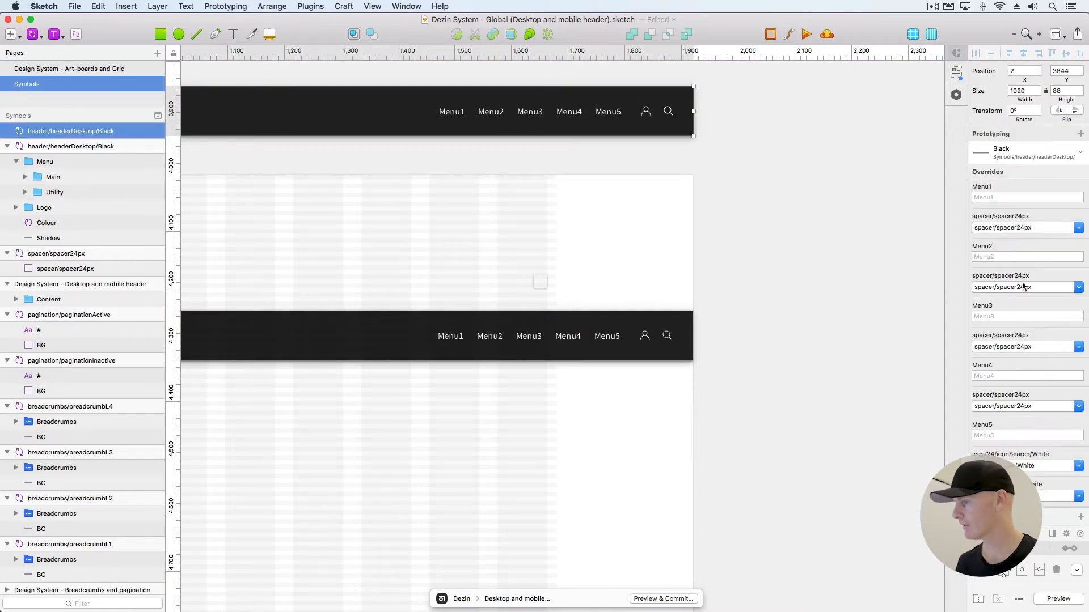
pyautogui.scroll(-5, 1011, 285)
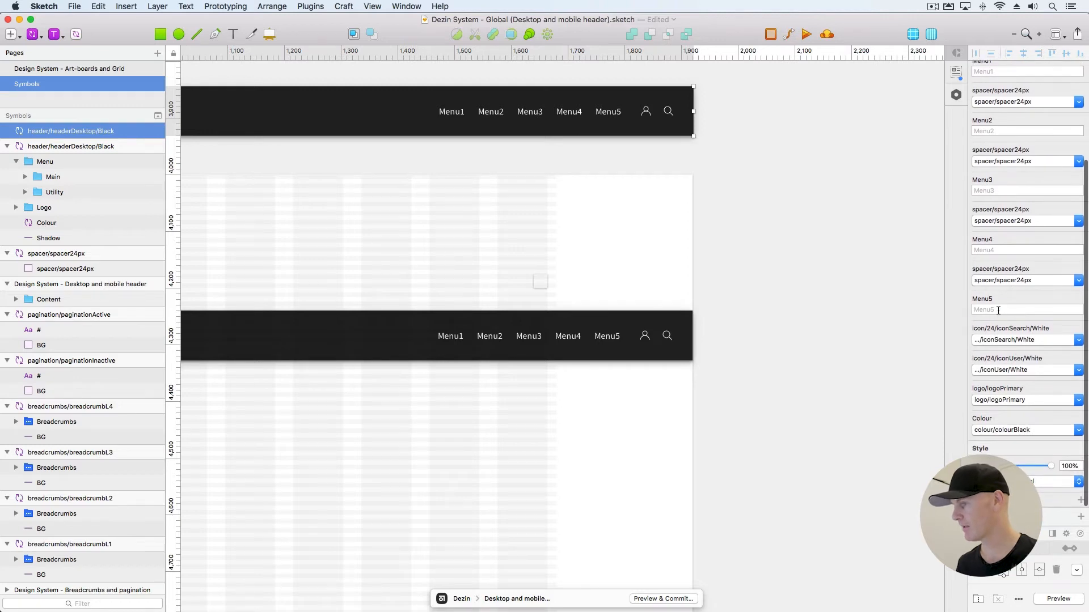
pyautogui.click(998, 311)
pyautogui.write('Contact')
pyautogui.press('Return')
pyautogui.click(1004, 251)
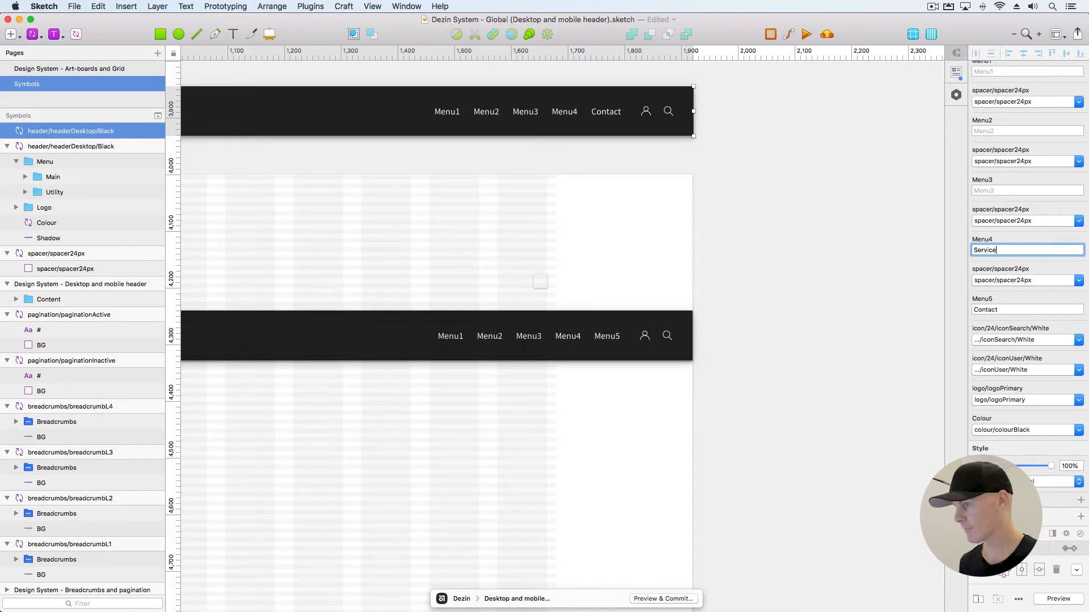
pyautogui.press('Return')
pyautogui.click(811, 289)
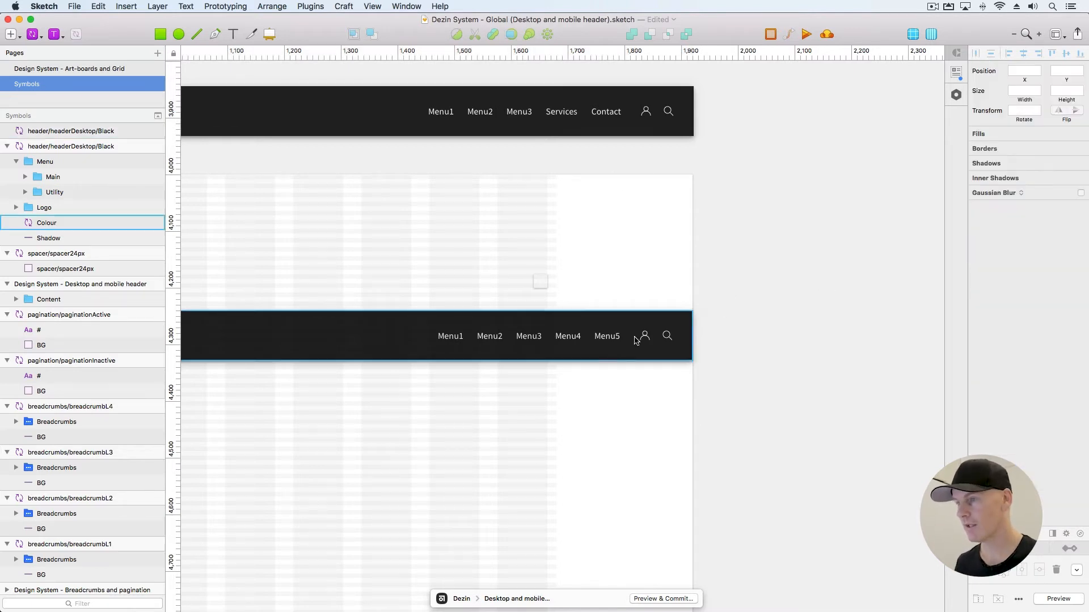
# Try shrinking the header instance's width to about 1647 px, and undo the resize
pyautogui.click(623, 133)
pyautogui.moveTo(693, 112); pyautogui.dragTo(539, 112)
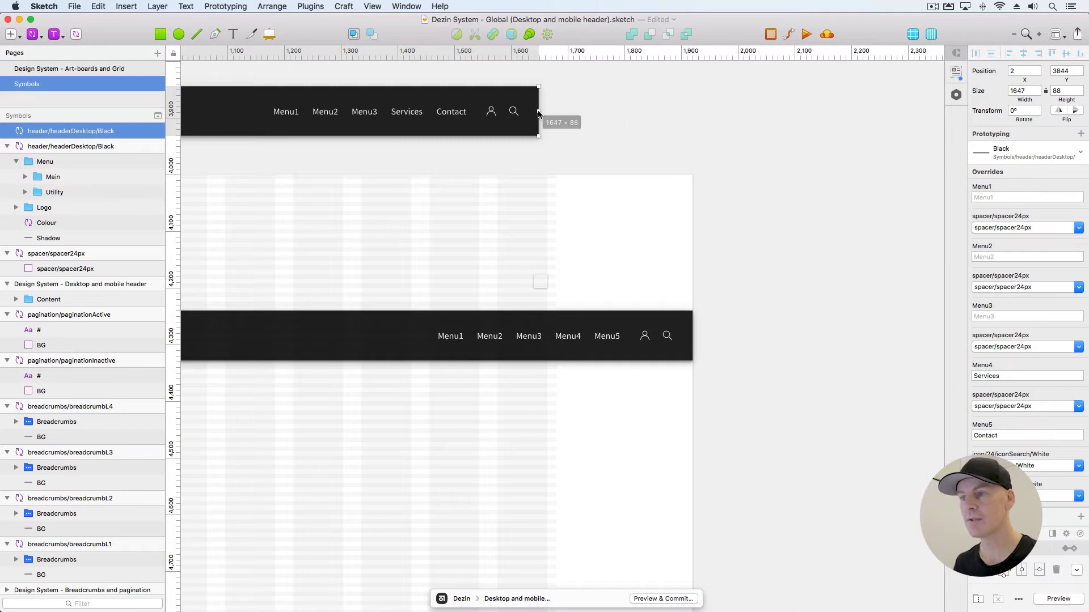
pyautogui.press('super+z')
pyautogui.click(741, 148)
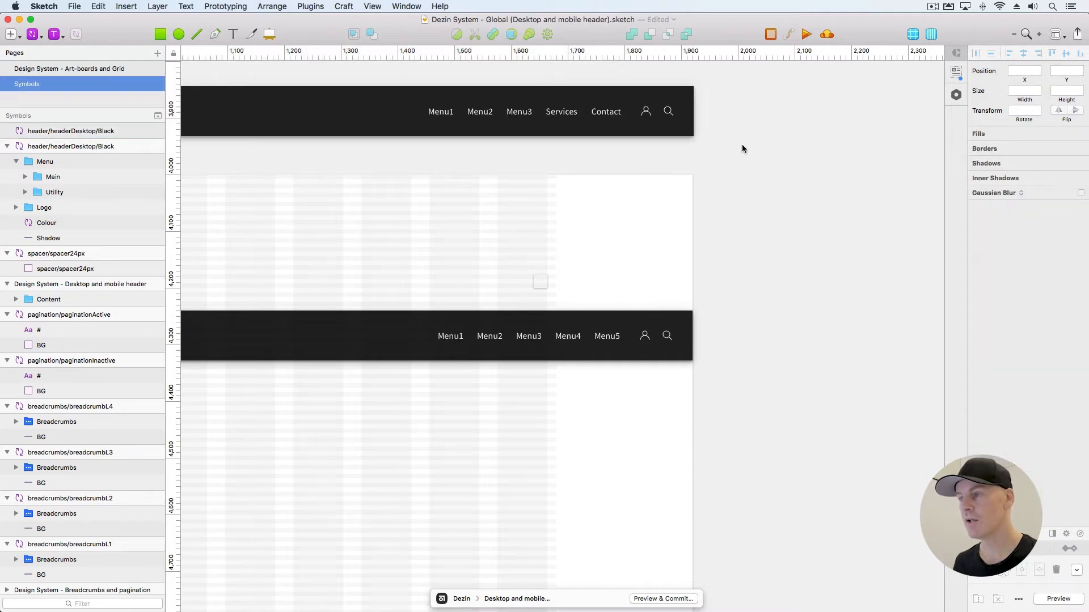
# Rename the user icon layer in the black header symbol's Utility group as Icon1
pyautogui.click(645, 111)
pyautogui.click(644, 336)
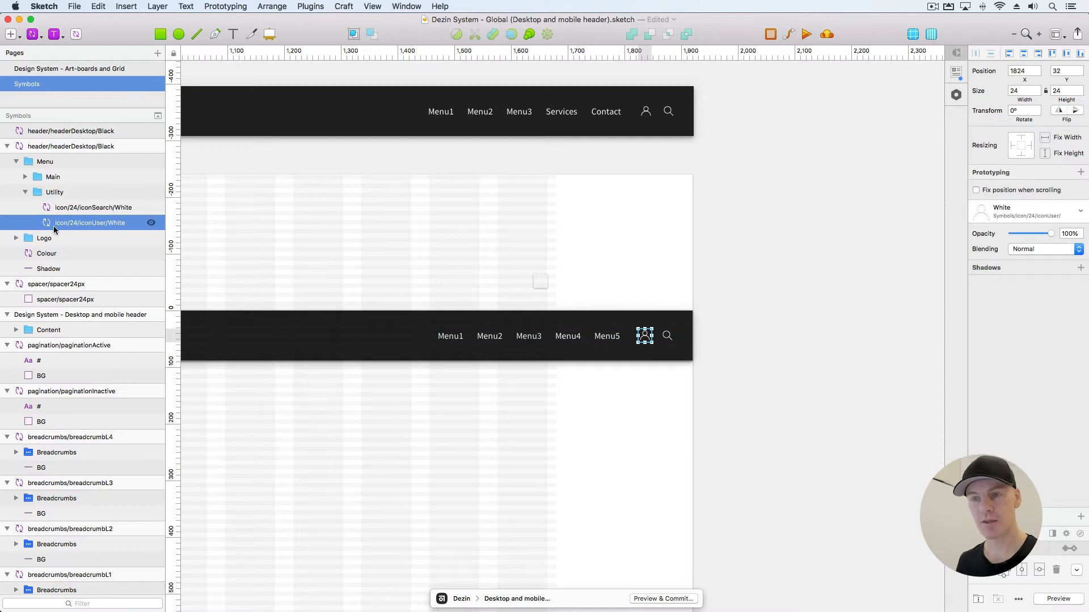
pyautogui.doubleClick(70, 223)
pyautogui.write('I')
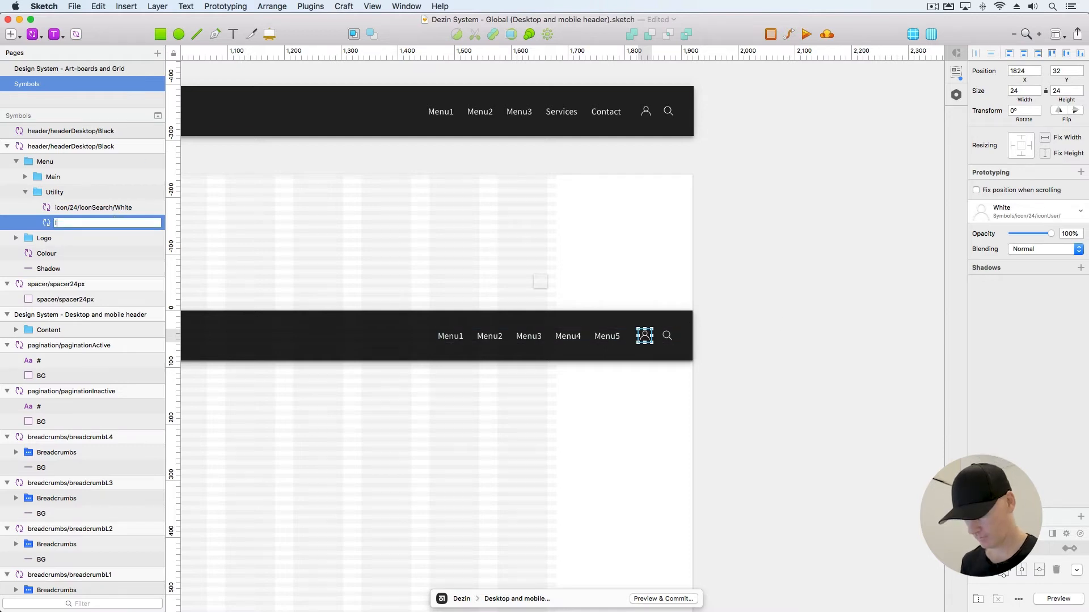
pyautogui.write('con1')
pyautogui.press('Return')
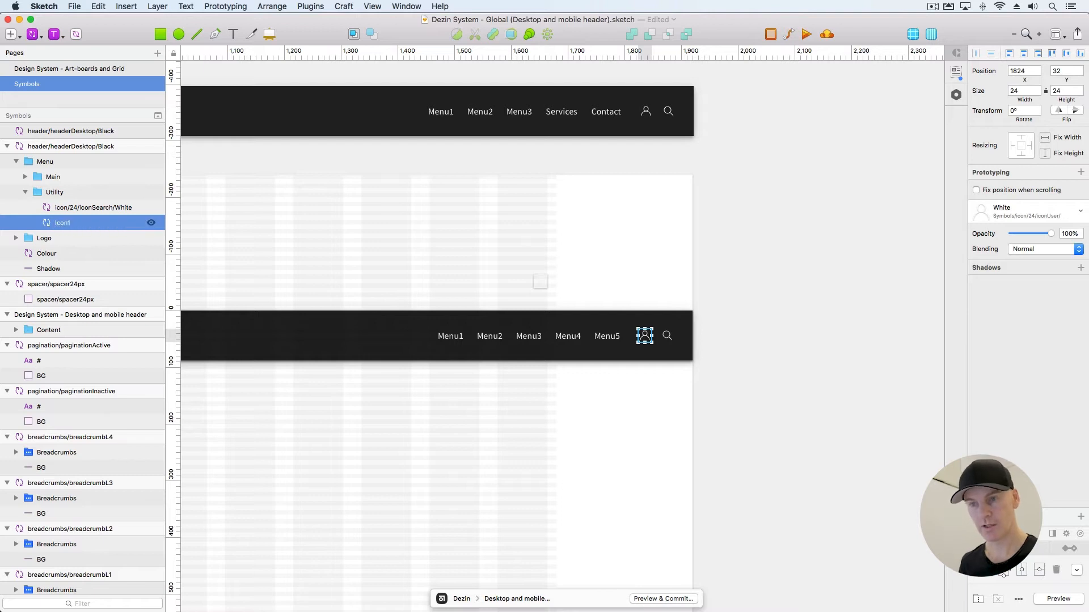
# Move Icon1 above the search icon layer in the Utility group and rename the search icon layer as Icon2
pyautogui.moveTo(63, 223); pyautogui.dragTo(61, 202)
pyautogui.click(80, 224)
pyautogui.doubleClick(107, 225)
pyautogui.write('Icon')
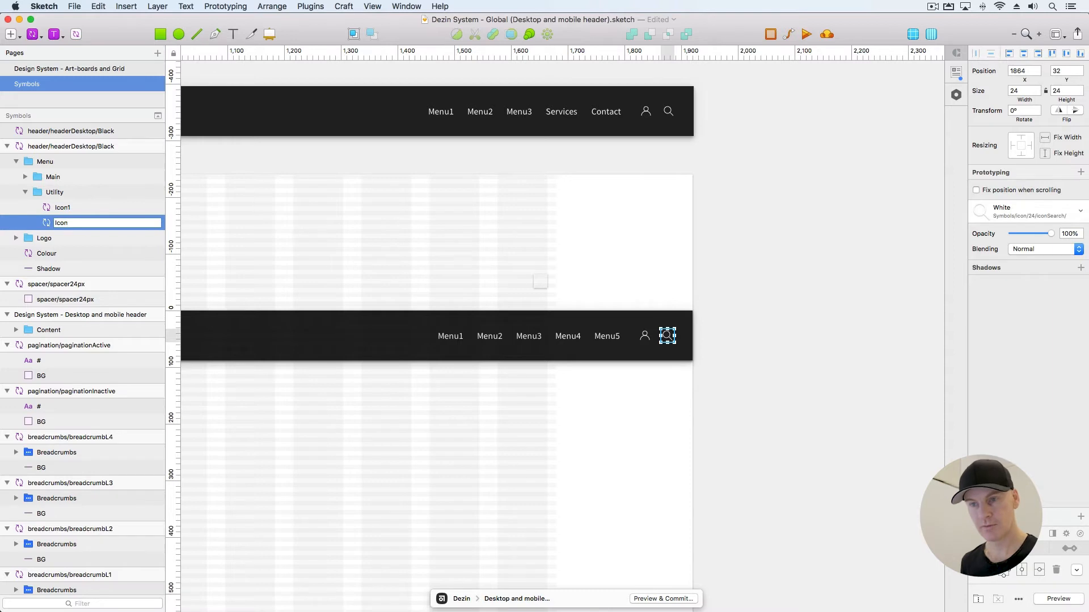
pyautogui.press('Return')
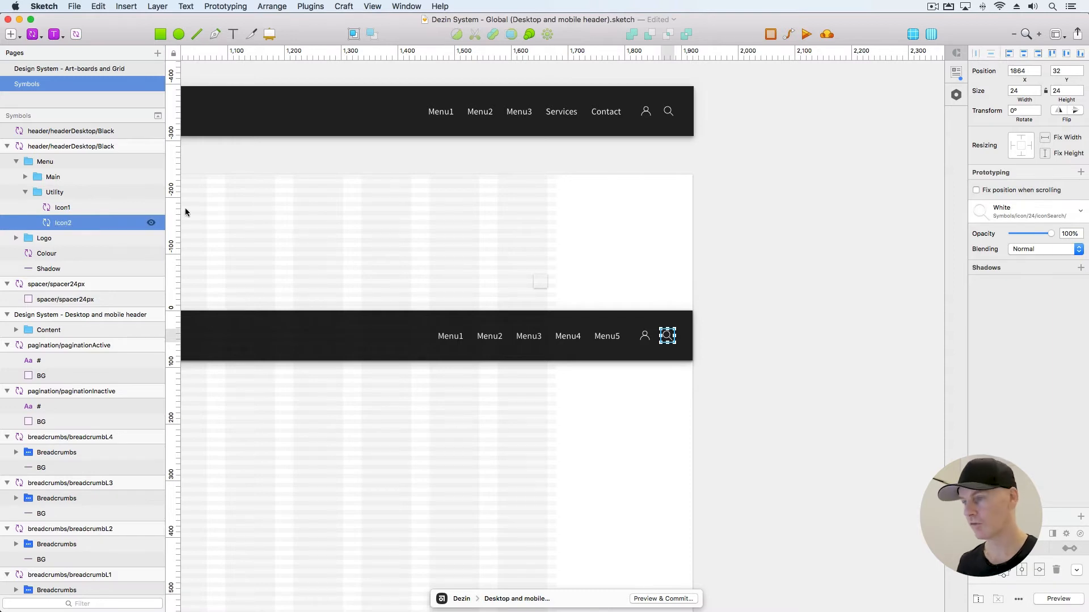
# Review the Icon1 and Icon2 overrides on the header instance and the icons offered for Icon1
pyautogui.click(635, 109)
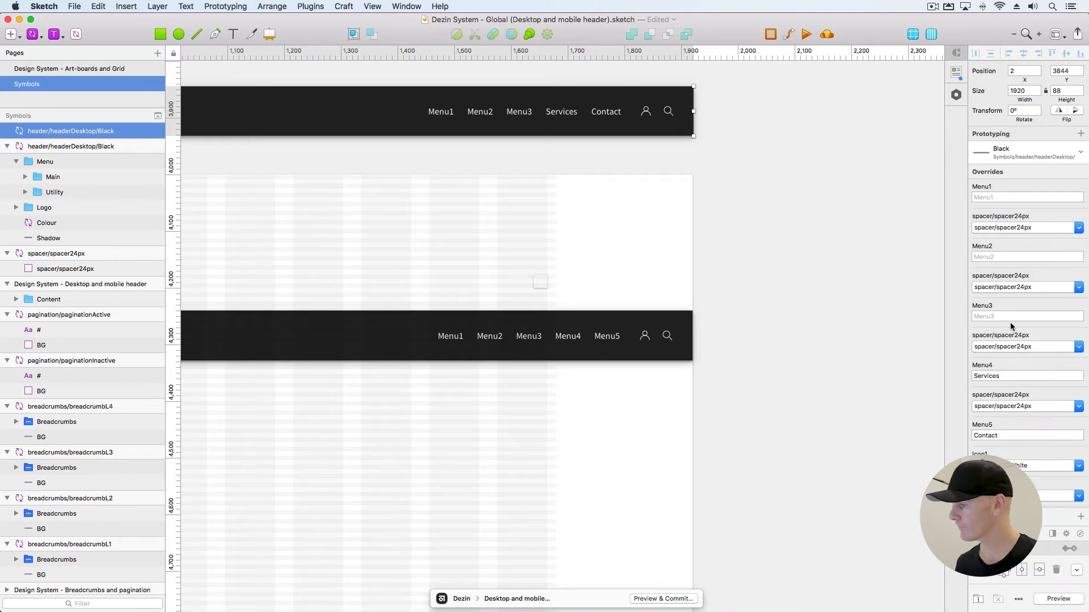
pyautogui.scroll(-5, 1011, 326)
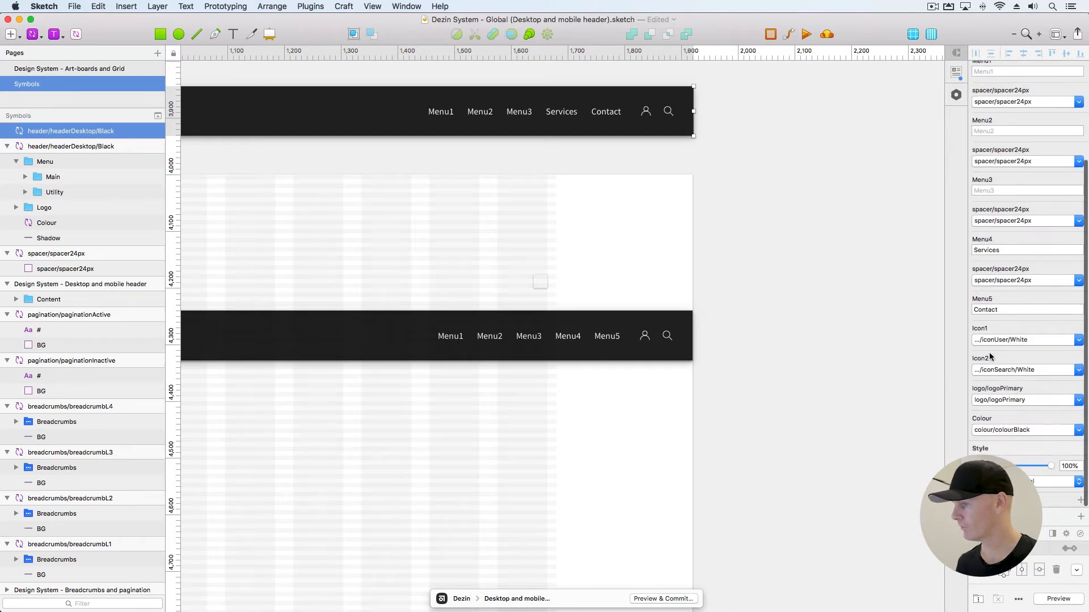
pyautogui.click(996, 339)
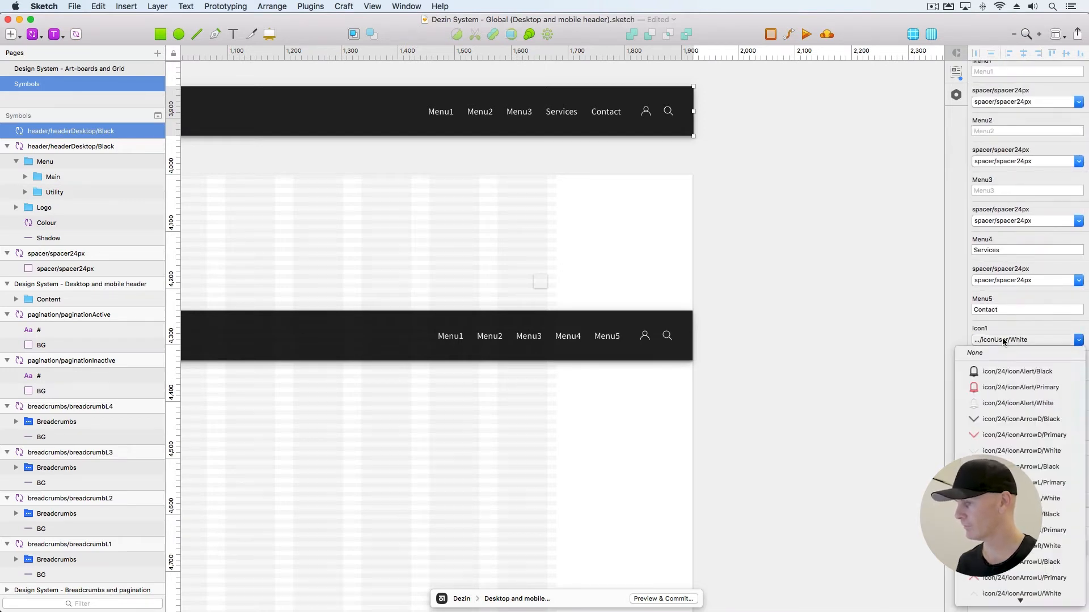
pyautogui.click(989, 403)
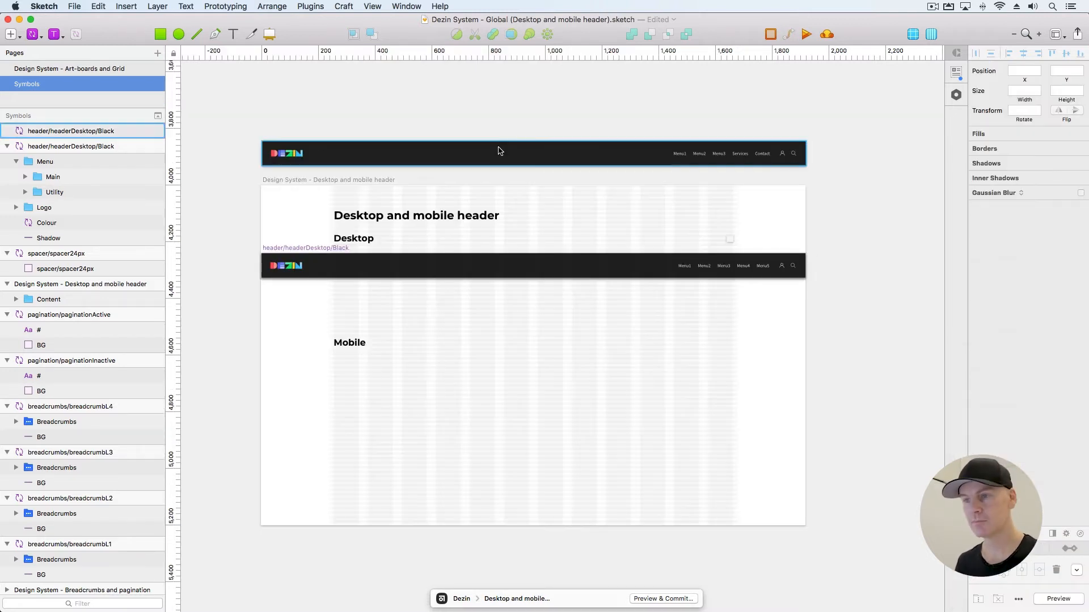
# Try colour/colourPrimary and colour/colourSecondary1 as the header instance's Colour override
pyautogui.click(498, 146)
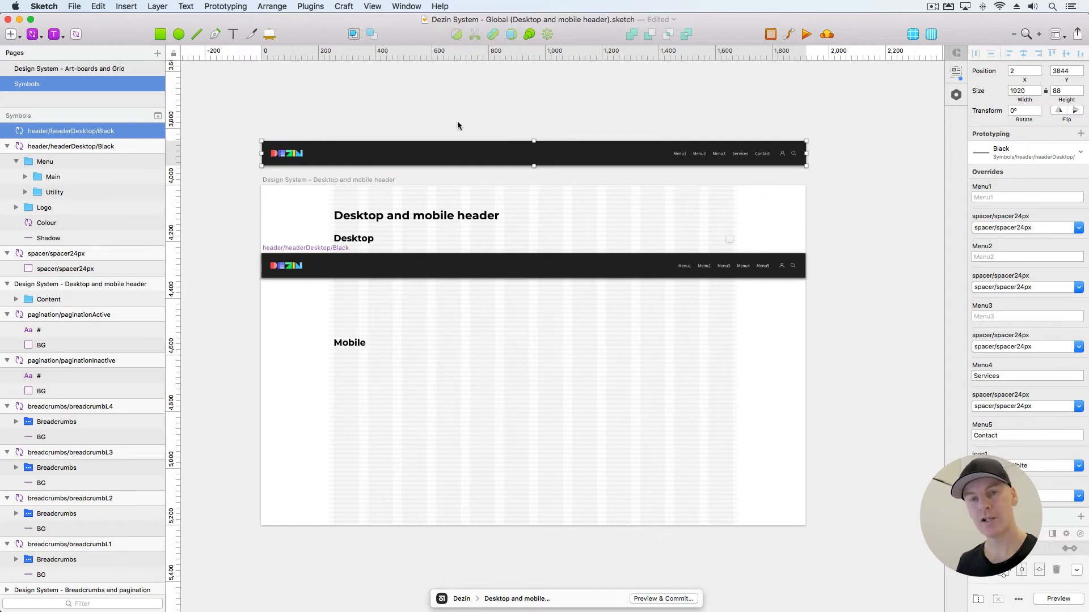
pyautogui.scroll(-5, 1010, 397)
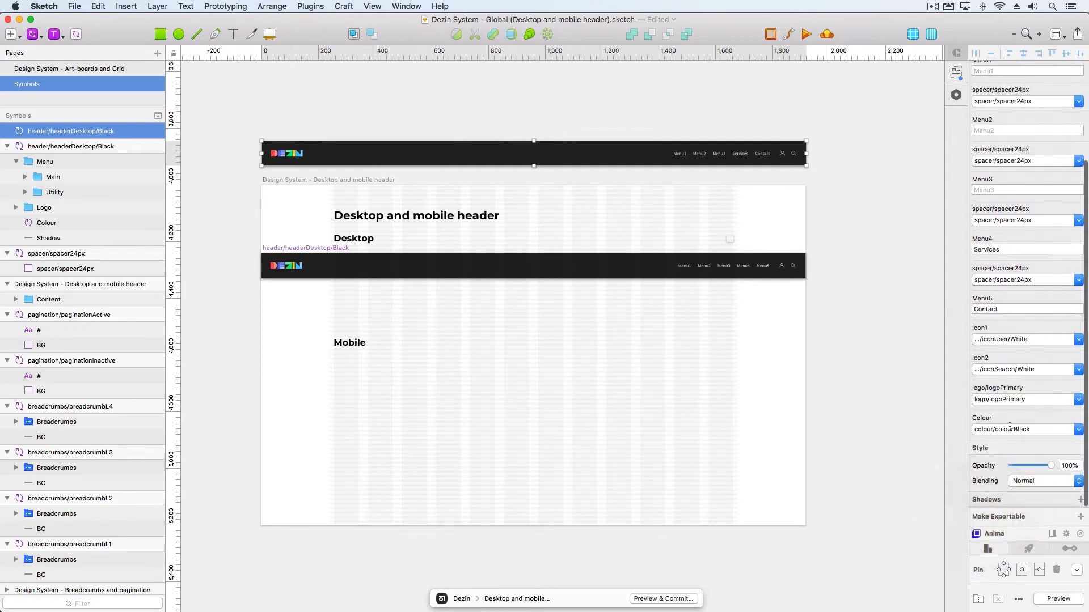
pyautogui.click(1008, 430)
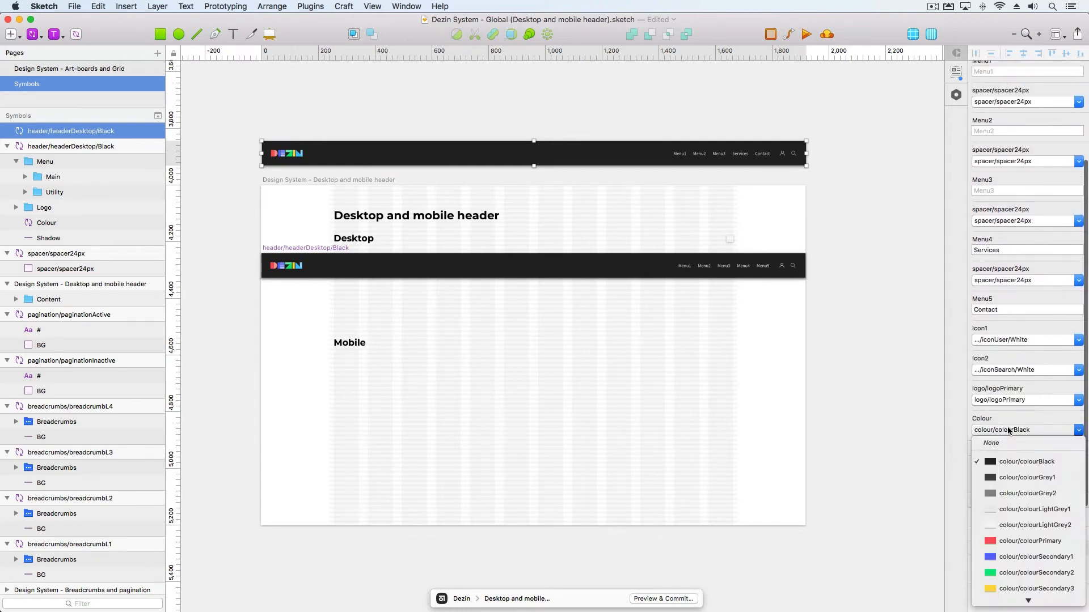
pyautogui.click(1024, 542)
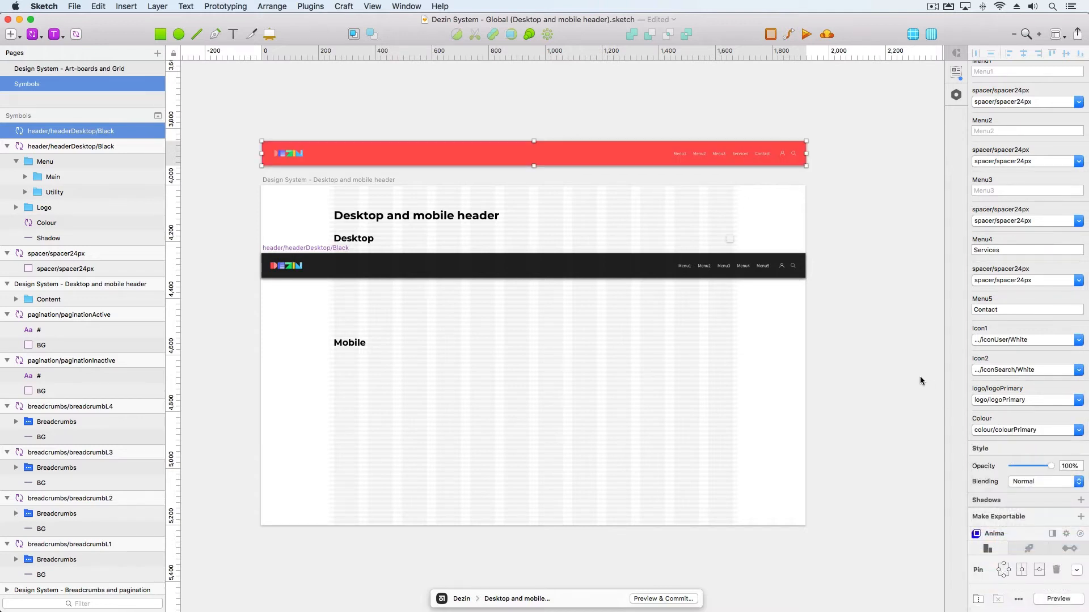
pyautogui.click(1019, 430)
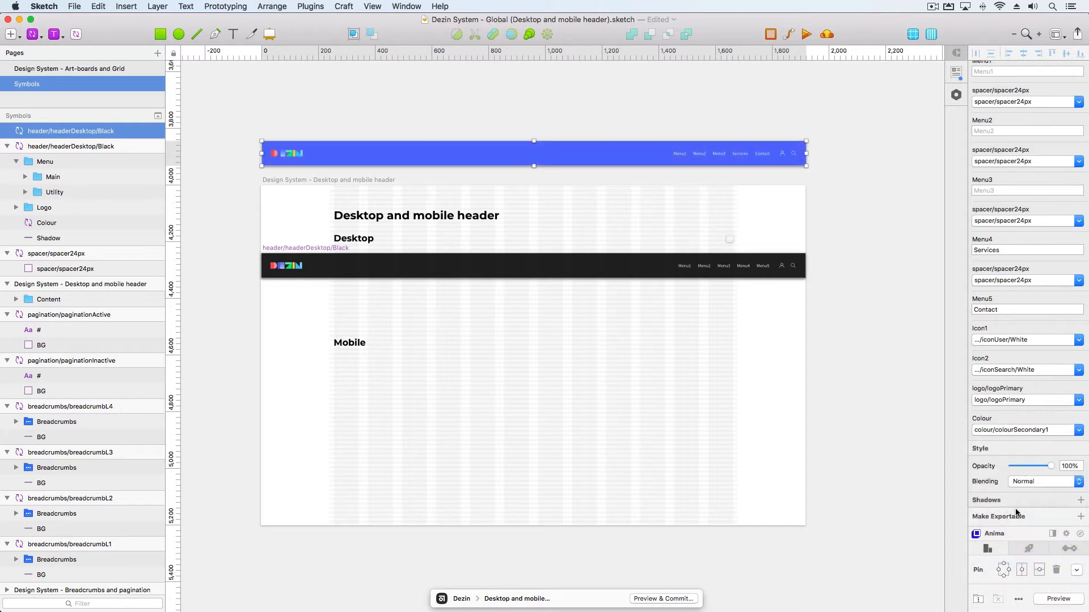
# Undo the Colour override changes and remove the test header instance above the artboard
pyautogui.click(351, 101)
pyautogui.press('super+z')
pyautogui.press('super+z')
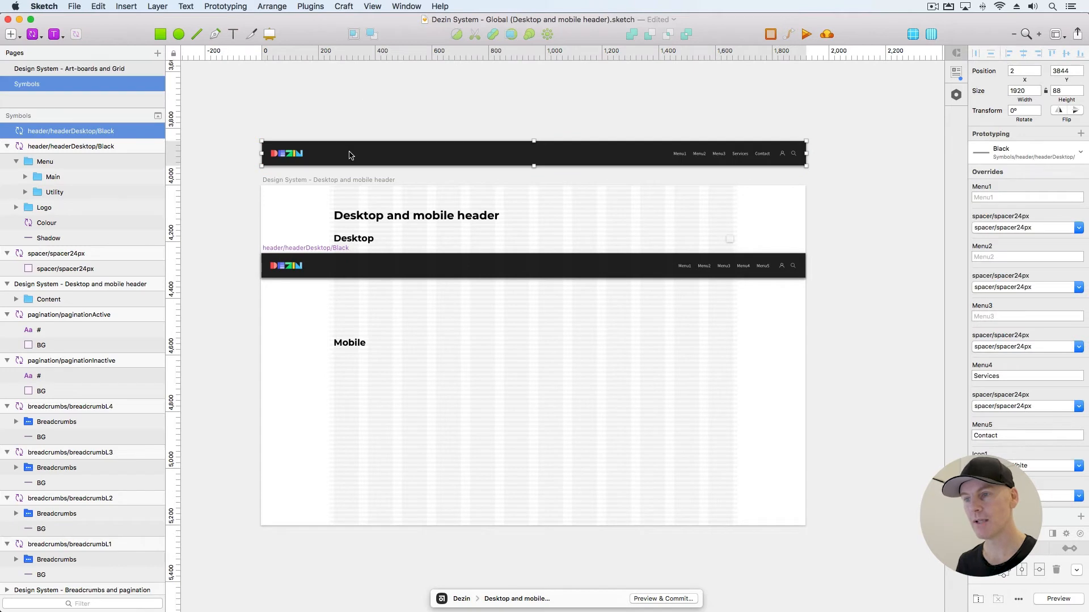
pyautogui.press('super+z')
pyautogui.scroll(-3, 326, 175)
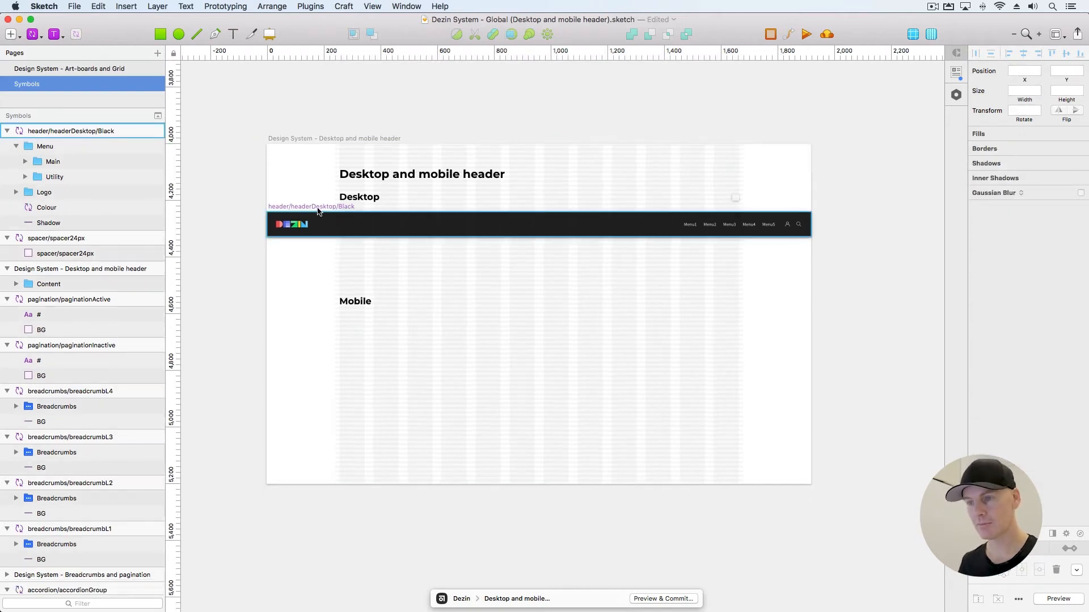
# Duplicate the header/headerDesktop/Black symbol directly below the original, placing the copy at Y 4368
pyautogui.click(318, 207)
pyautogui.press('super+plus')
pyautogui.press('super+plus')
pyautogui.moveTo(206, 236); pyautogui.dragTo(917, 160)
pyautogui.moveTo(348, 199); pyautogui.dragTo(442, 179)
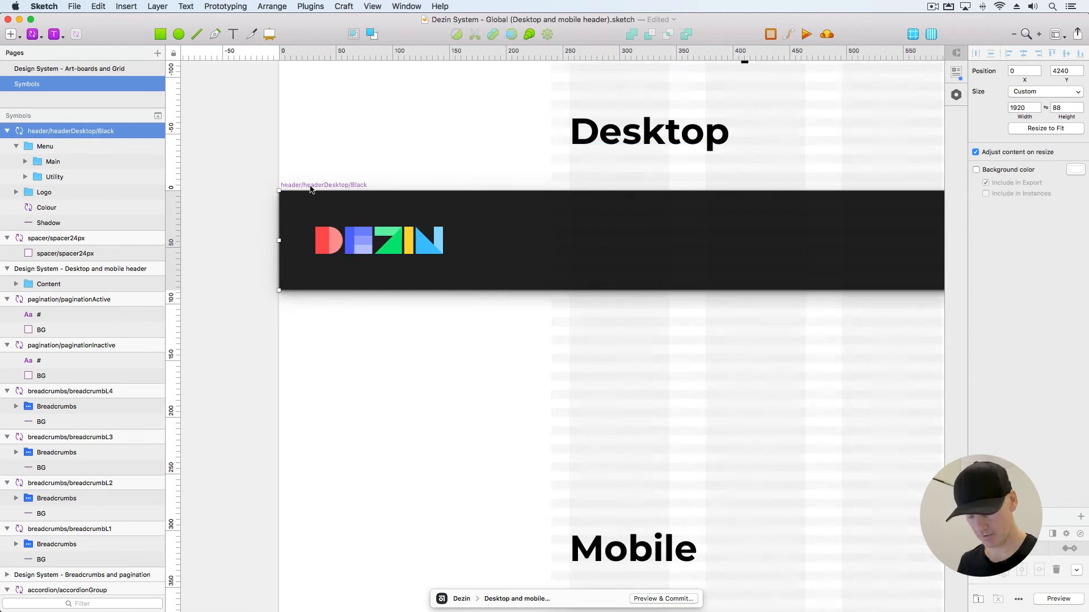
pyautogui.moveTo(310, 189); pyautogui.dragTo(311, 334)
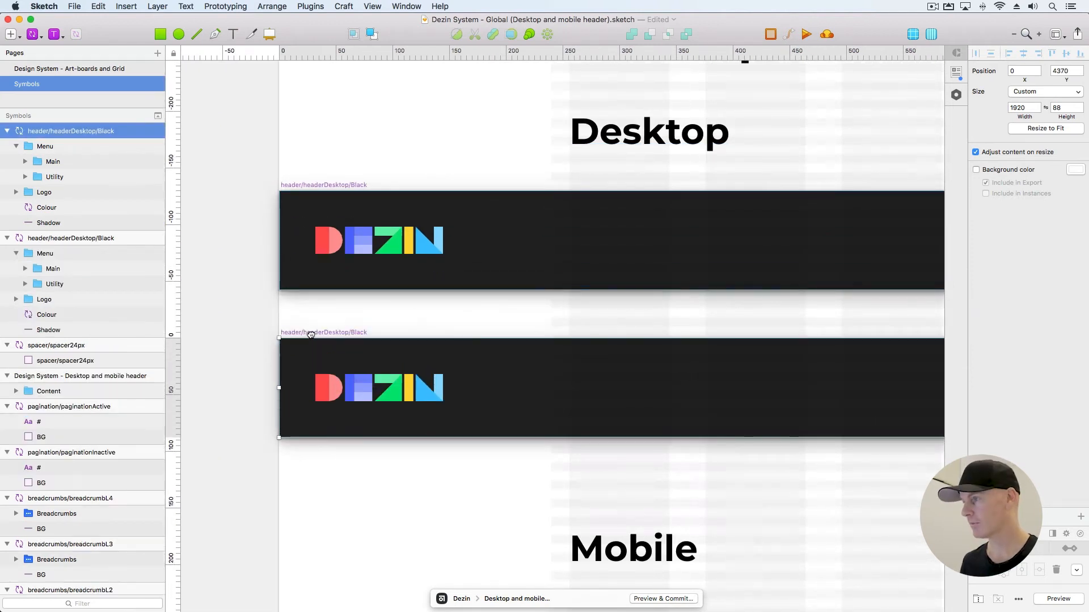
pyautogui.press('Down')
pyautogui.press('Down')
pyautogui.press('Up')
pyautogui.press('Up')
pyautogui.press('Up')
pyautogui.press('Up')
# Rename the duplicated header symbol as header/headerDesktop/White
pyautogui.press('super+minus')
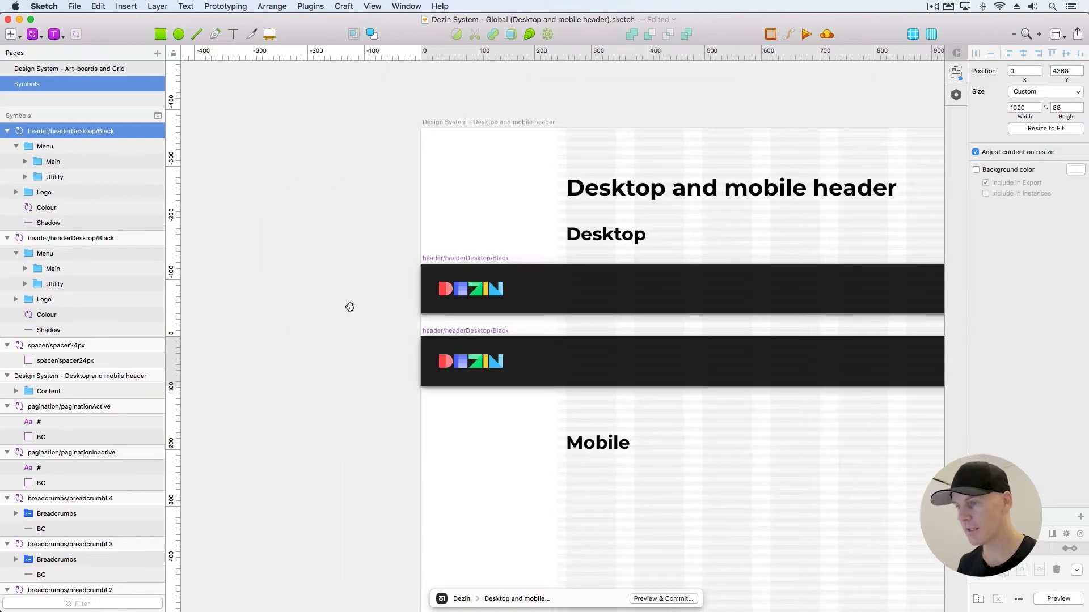
pyautogui.moveTo(350, 308); pyautogui.dragTo(143, 173)
pyautogui.click(210, 220)
pyautogui.click(225, 210)
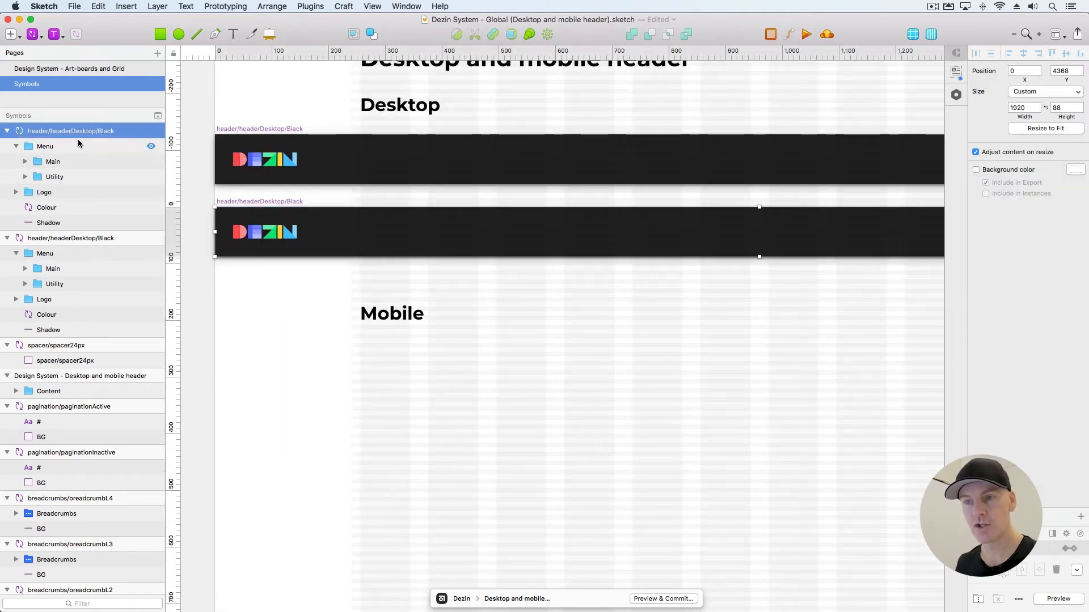
pyautogui.doubleClick(84, 132)
pyautogui.press('BackSpace')
pyautogui.press('BackSpace')
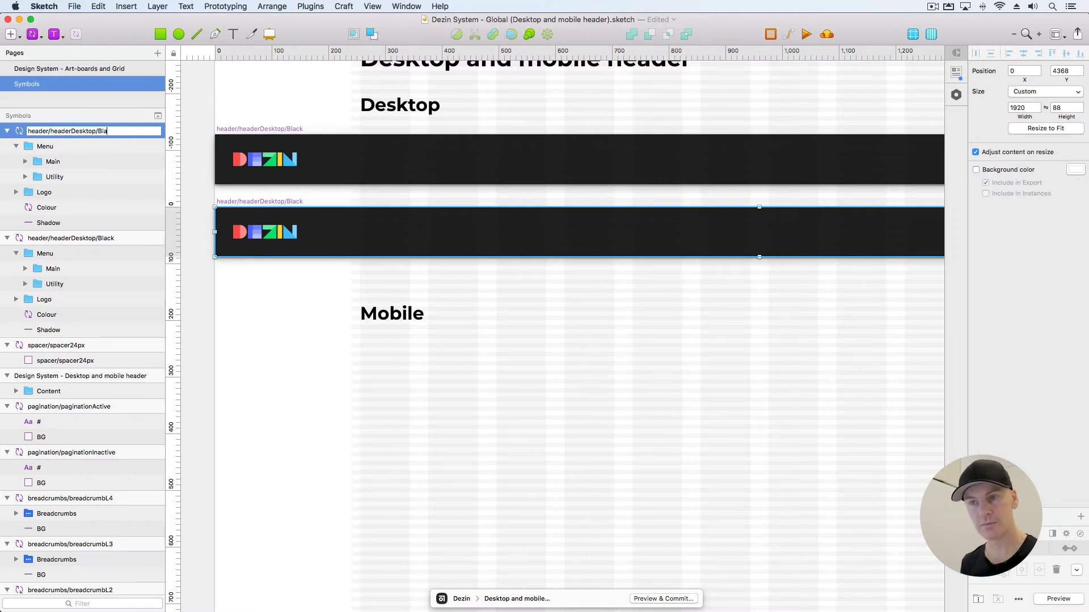
pyautogui.write('White')
pyautogui.press('Return')
pyautogui.click(247, 293)
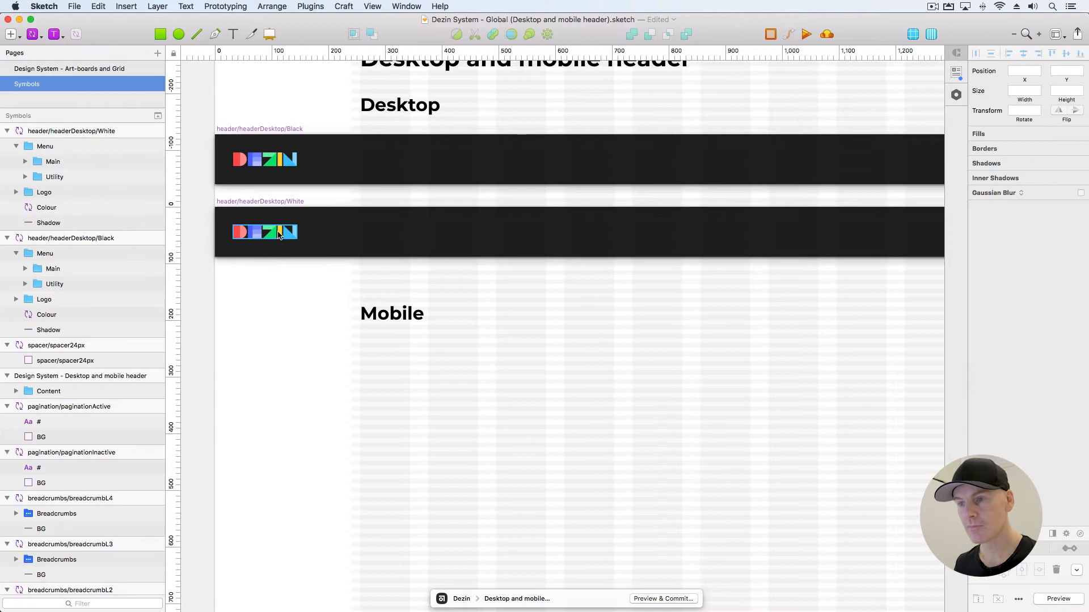
# Swap the Colour layer's symbol in the headerDesktop/White header to colourWhite
pyautogui.click(277, 216)
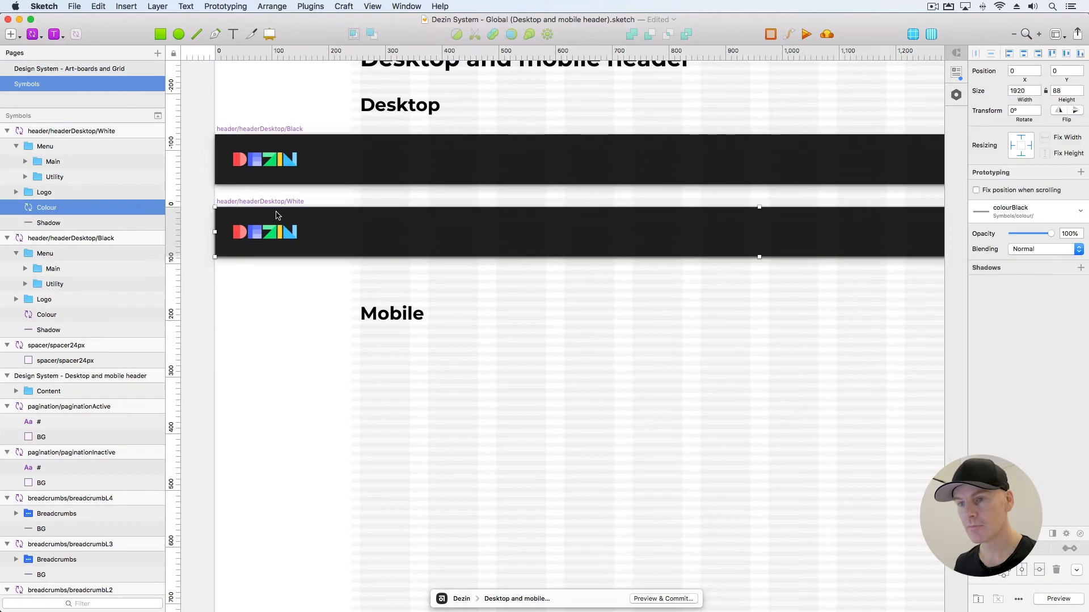
pyautogui.click(1014, 213)
pyautogui.click(1020, 418)
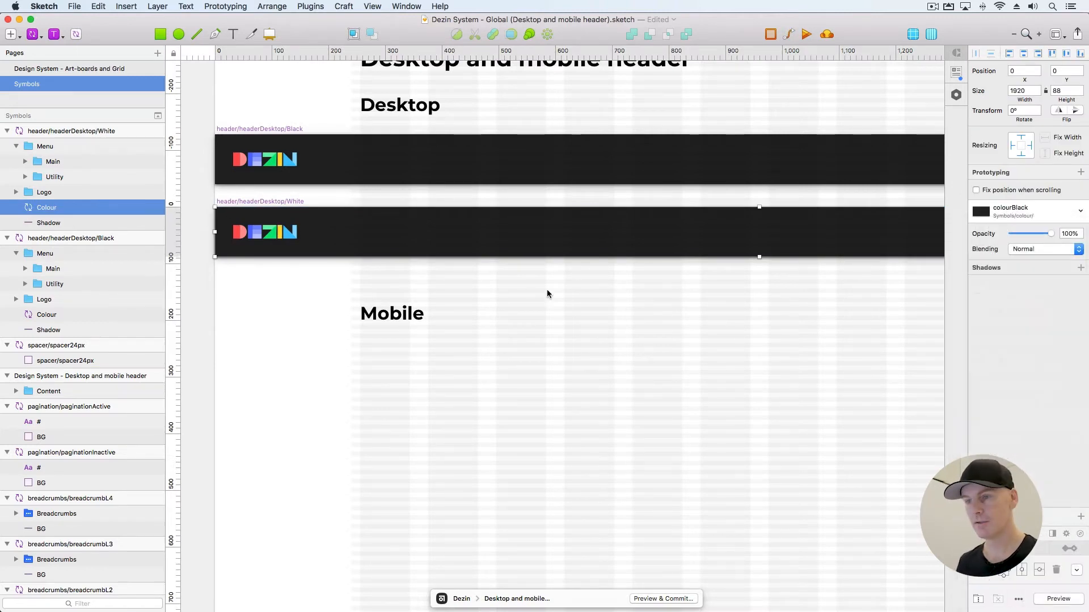
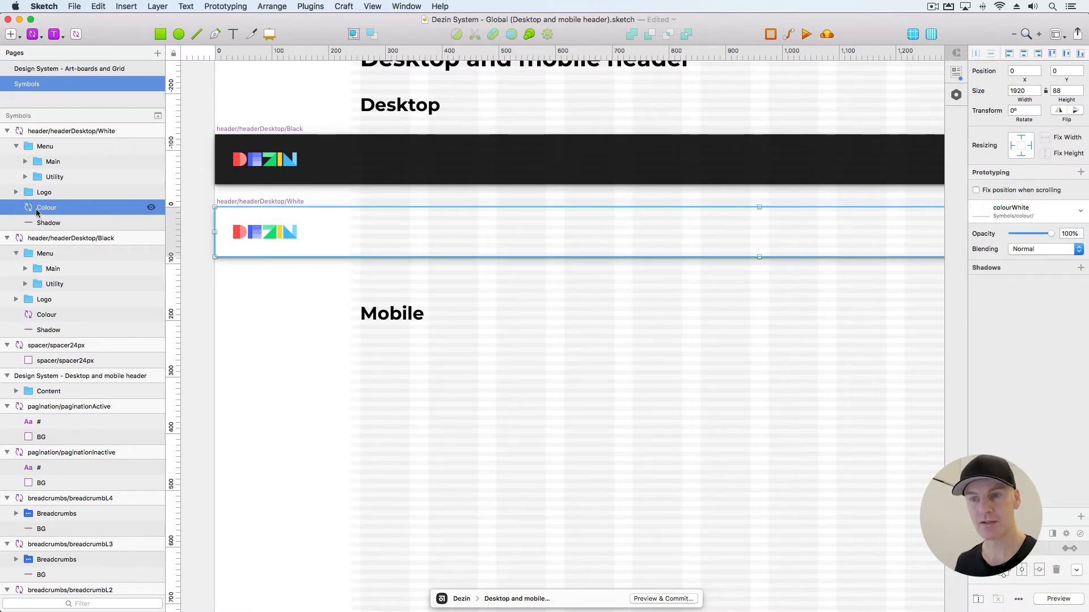
pyautogui.click(481, 312)
# Swap the white header's Icon2 search icon to the iconSearch/Black symbol
pyautogui.hscroll(10, 481, 313)
pyautogui.scroll(-4, 561, 296)
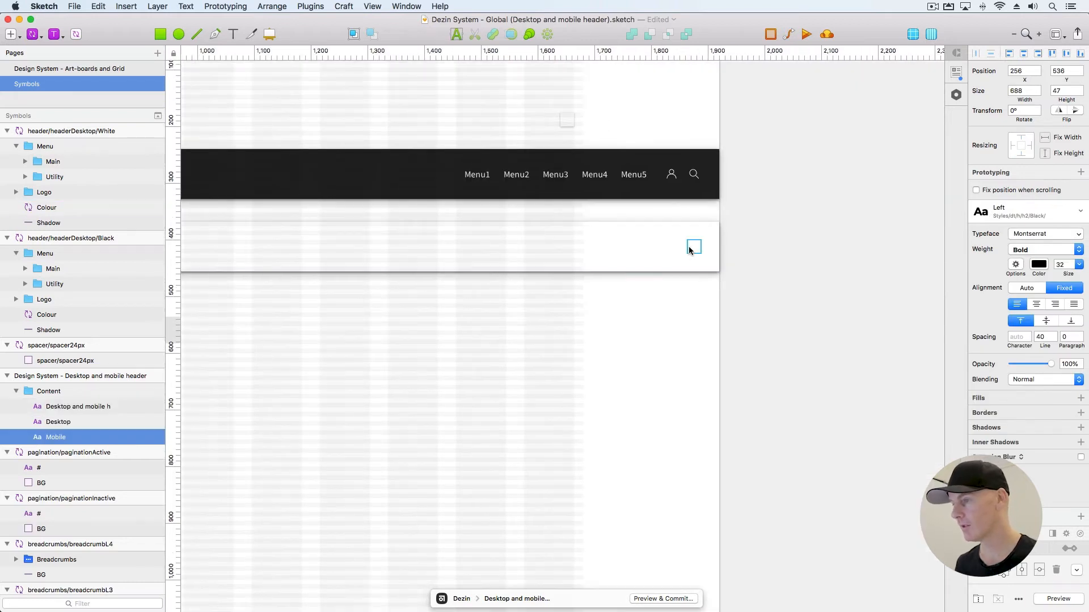
pyautogui.keyDown('super'); pyautogui.click(690, 245); pyautogui.keyUp('super')
pyautogui.press('super+plus')
pyautogui.moveTo(692, 248); pyautogui.dragTo(678, 159)
pyautogui.scroll(3, 678, 159)
pyautogui.click(672, 245)
pyautogui.keyDown('super'); pyautogui.click(550, 311); pyautogui.keyUp('super')
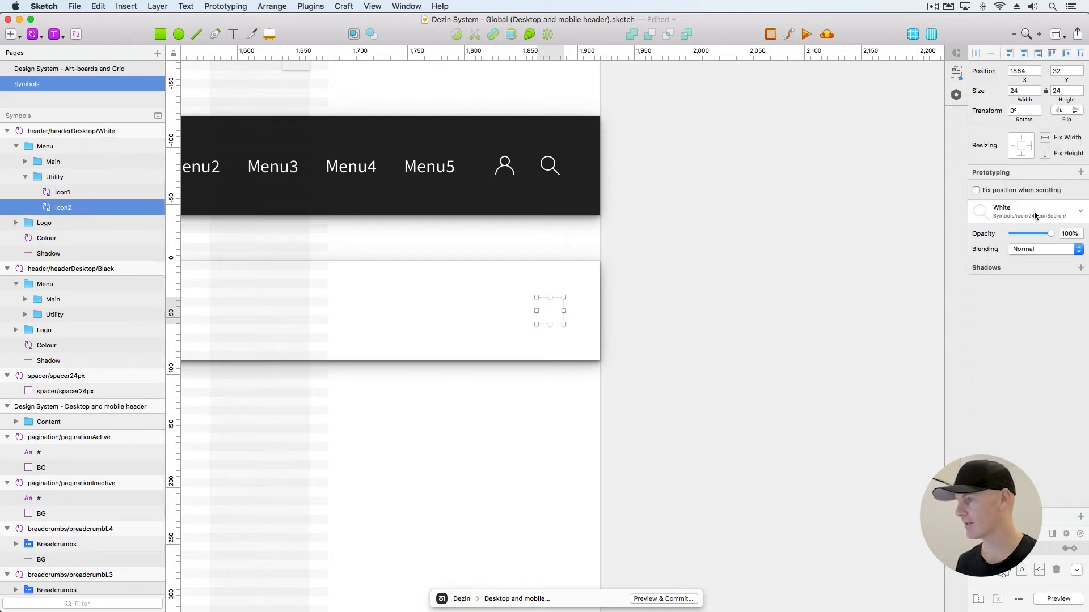
pyautogui.click(1033, 211)
pyautogui.click(1011, 226)
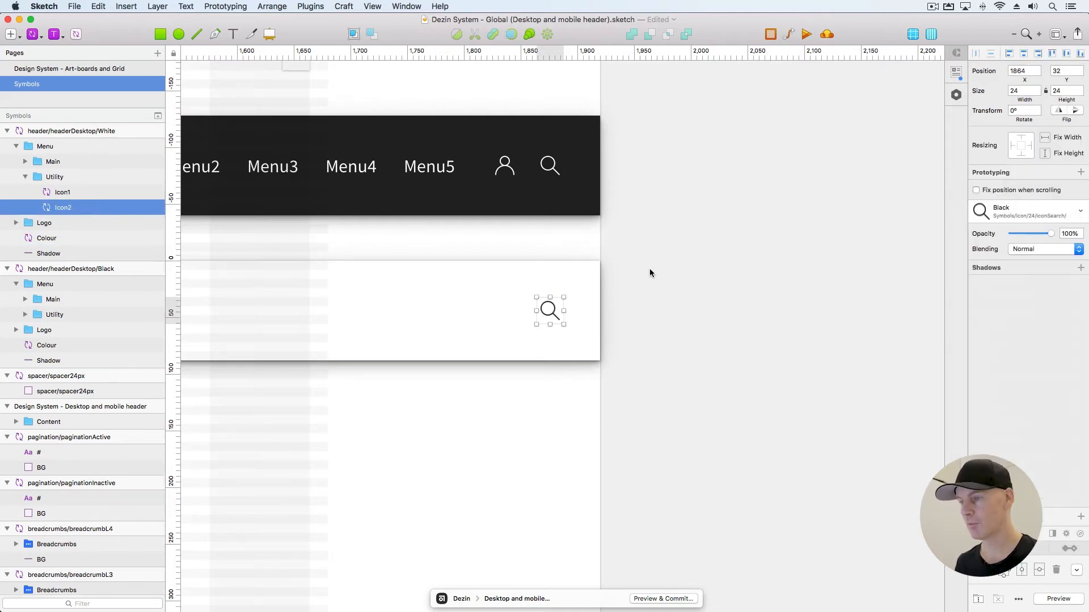
# Swap the white header's Icon1 user icon to icon/24/iconUser/Black
pyautogui.keyDown('super'); pyautogui.click(496, 308); pyautogui.keyUp('super')
pyautogui.click(1022, 212)
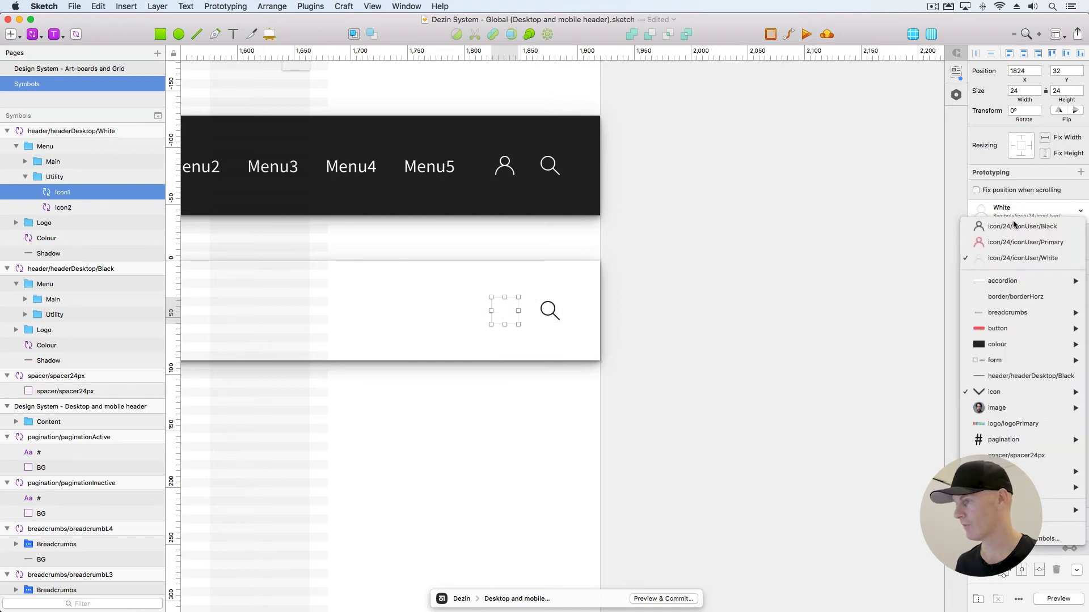
pyautogui.click(1015, 226)
pyautogui.click(644, 251)
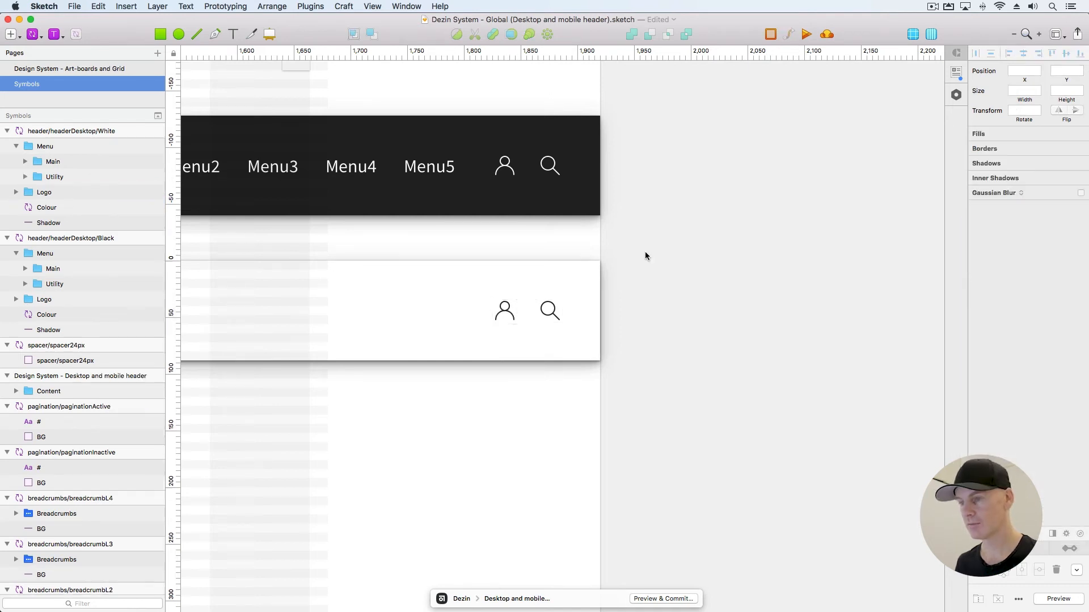
# Apply the text style dt/a/aLabel/Black/Right to Menu1 through Menu5 in the headerDesktop/White symbol
pyautogui.hscroll(-5, 644, 256)
pyautogui.keyDown('super'); pyautogui.click(641, 280); pyautogui.keyUp('super')
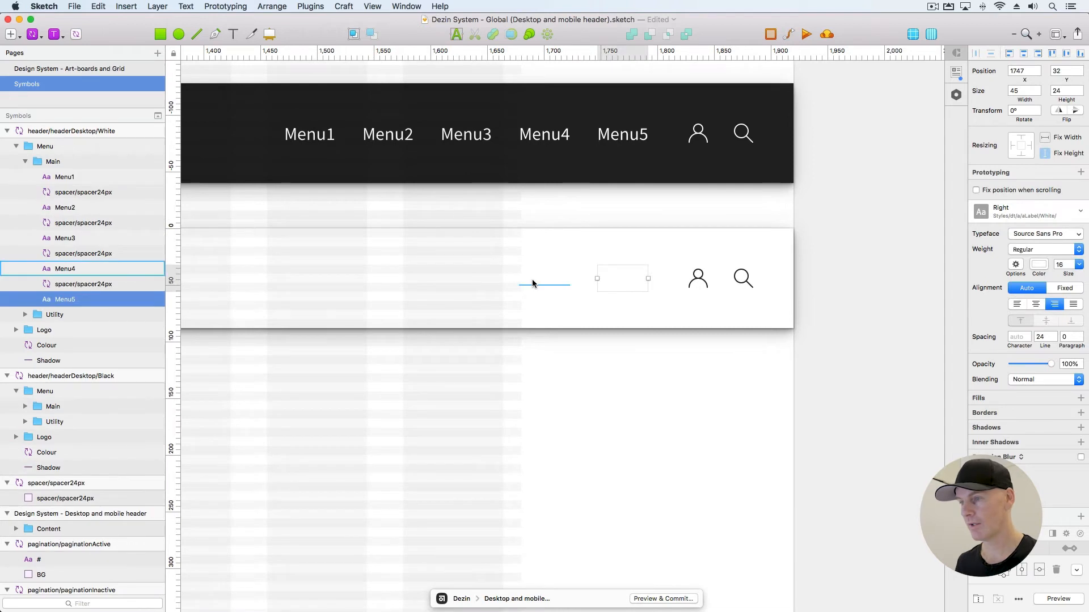
pyautogui.keyDown('super'); pyautogui.click(75, 268); pyautogui.keyUp('super')
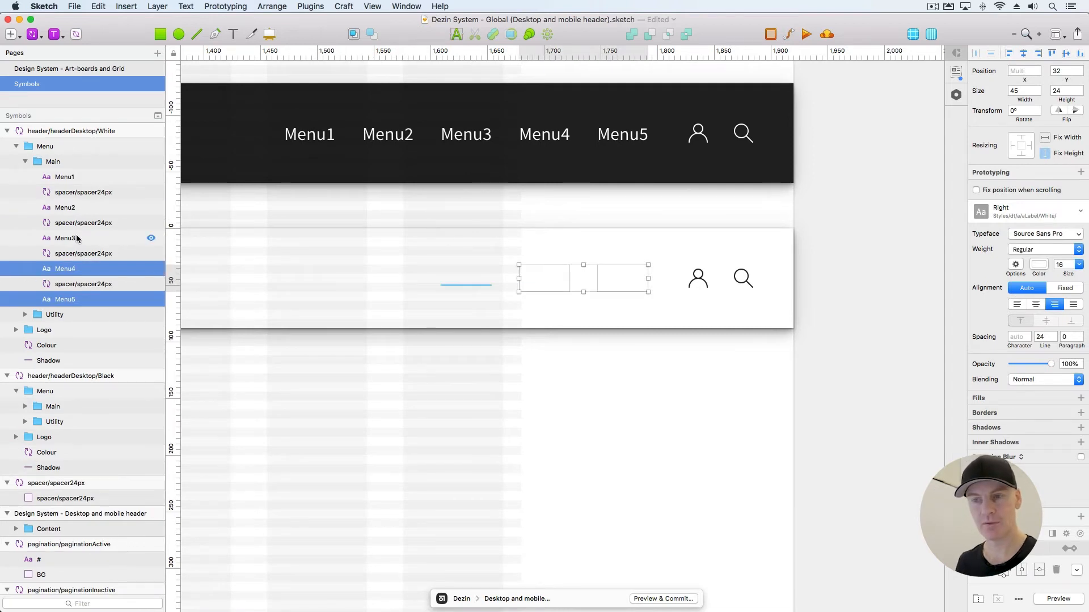
pyautogui.keyDown('super'); pyautogui.click(73, 238); pyautogui.keyUp('super')
pyautogui.keyDown('super'); pyautogui.click(72, 208); pyautogui.keyUp('super')
pyautogui.keyDown('super'); pyautogui.click(76, 178); pyautogui.keyUp('super')
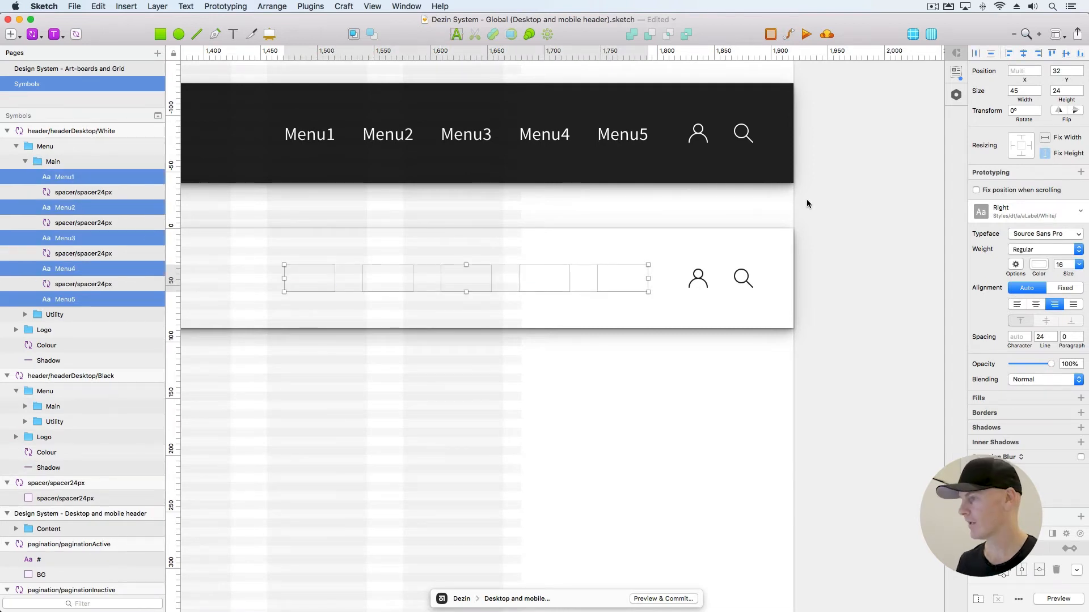
pyautogui.click(1024, 208)
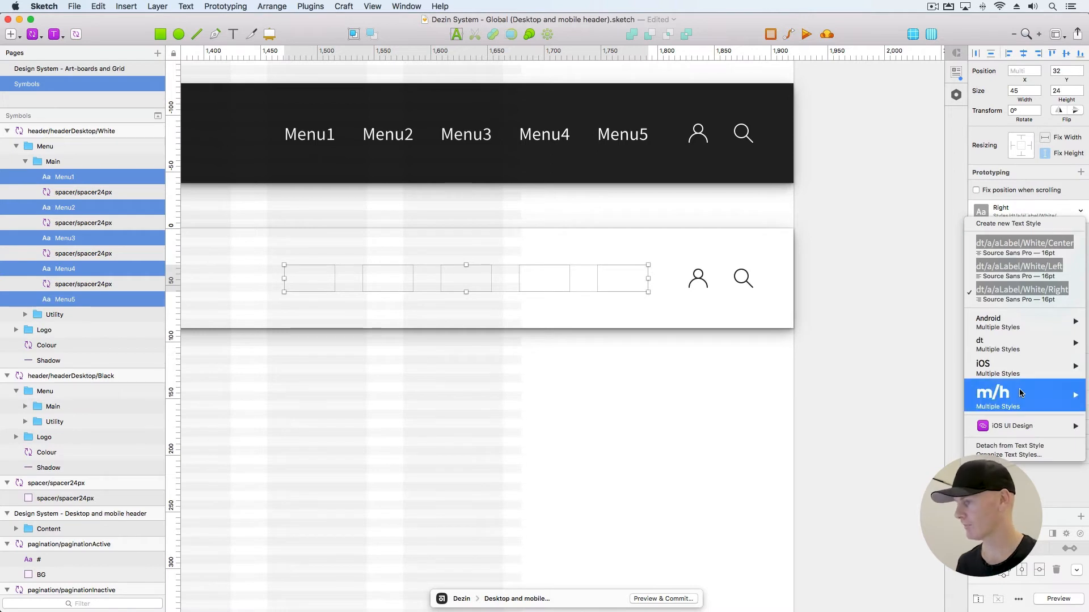
pyautogui.moveTo(1023, 346)
pyautogui.moveTo(907, 343)
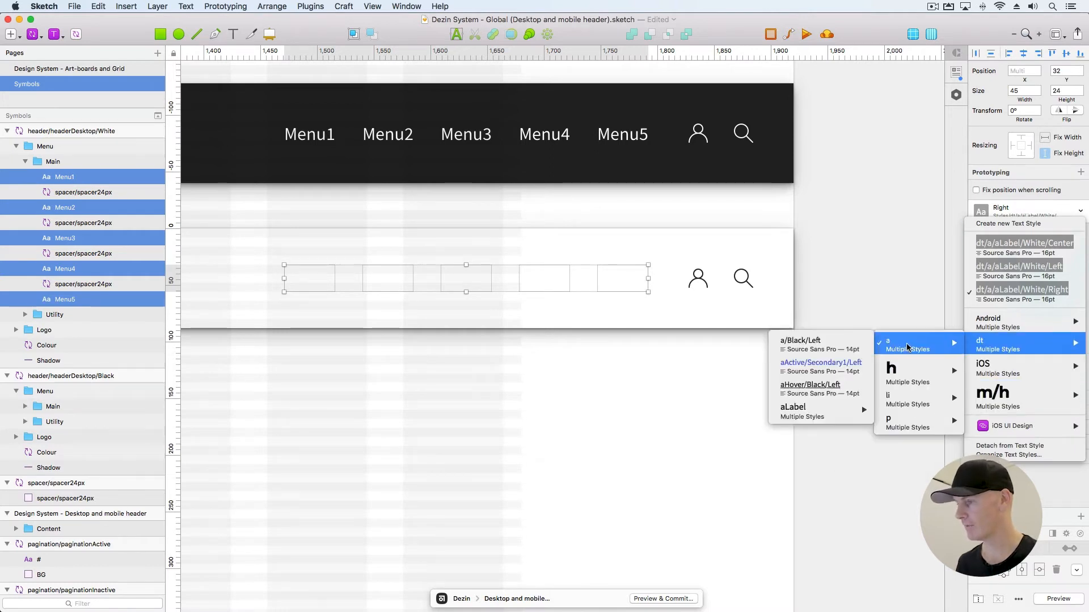
pyautogui.moveTo(808, 407)
pyautogui.moveTo(706, 409)
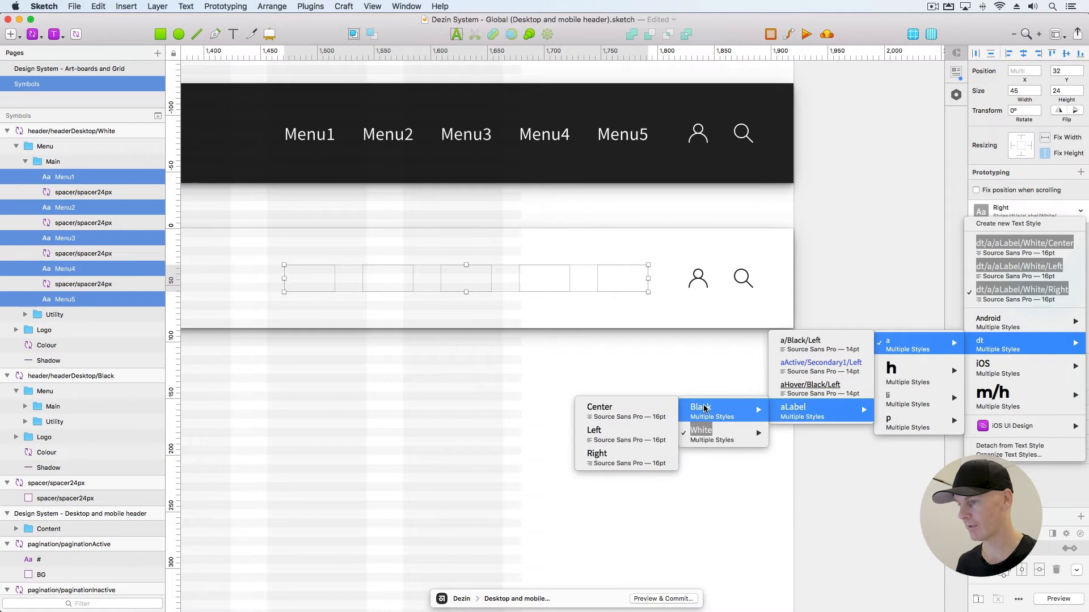
pyautogui.click(629, 456)
pyautogui.click(896, 243)
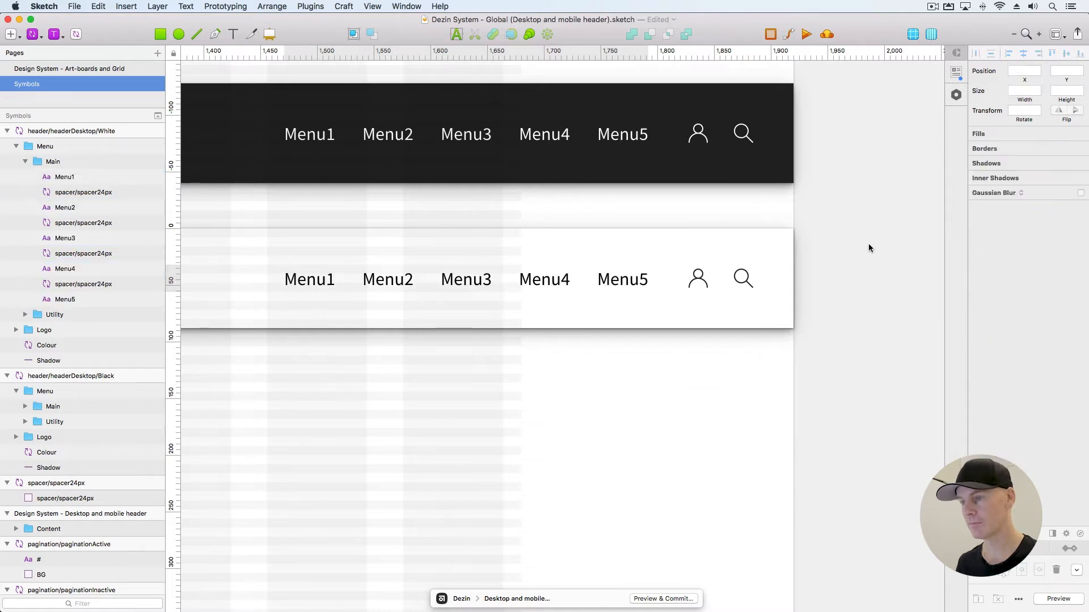
# Save the document with both desktop headers in view
pyautogui.press('super+0')
pyautogui.press('super+1')
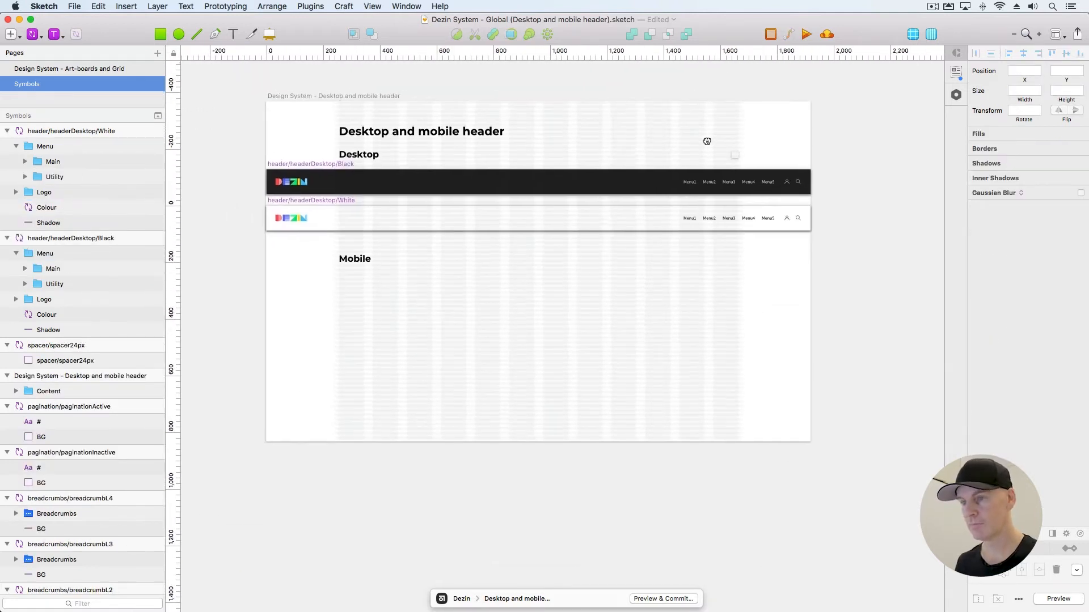
pyautogui.press('super+s')
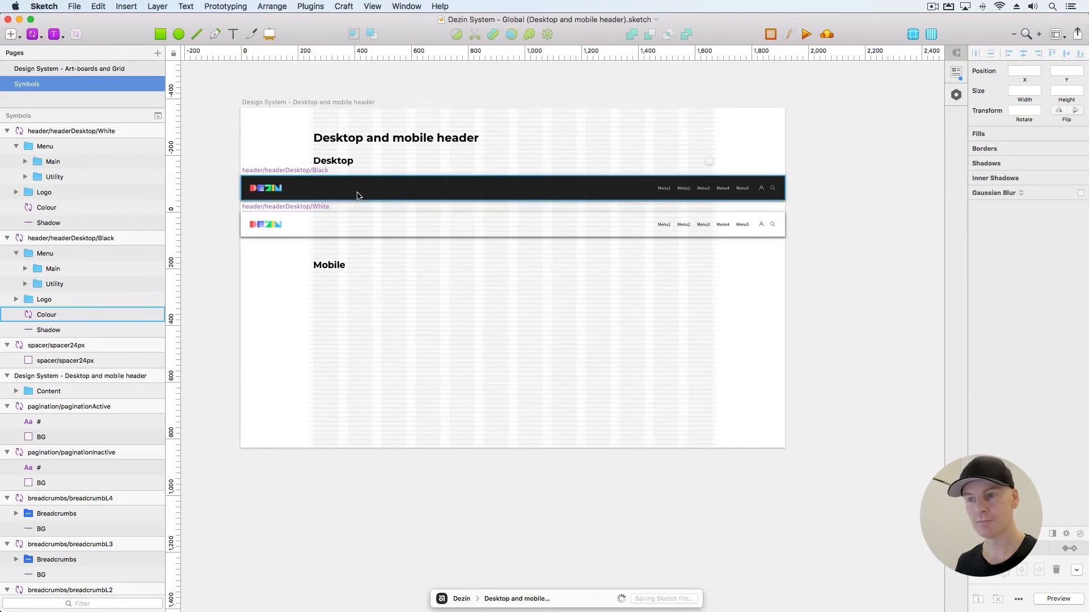
# Move the Mobile heading further down to leave more room beneath the white desktop header
pyautogui.click(278, 210)
pyautogui.press('super+0')
pyautogui.moveTo(374, 265); pyautogui.dragTo(603, 148)
pyautogui.click(378, 302)
pyautogui.moveTo(378, 301); pyautogui.dragTo(378, 343)
# Hide the Shadow layers in the headerDesktop/White and headerDesktop/Black symbols
pyautogui.click(359, 231)
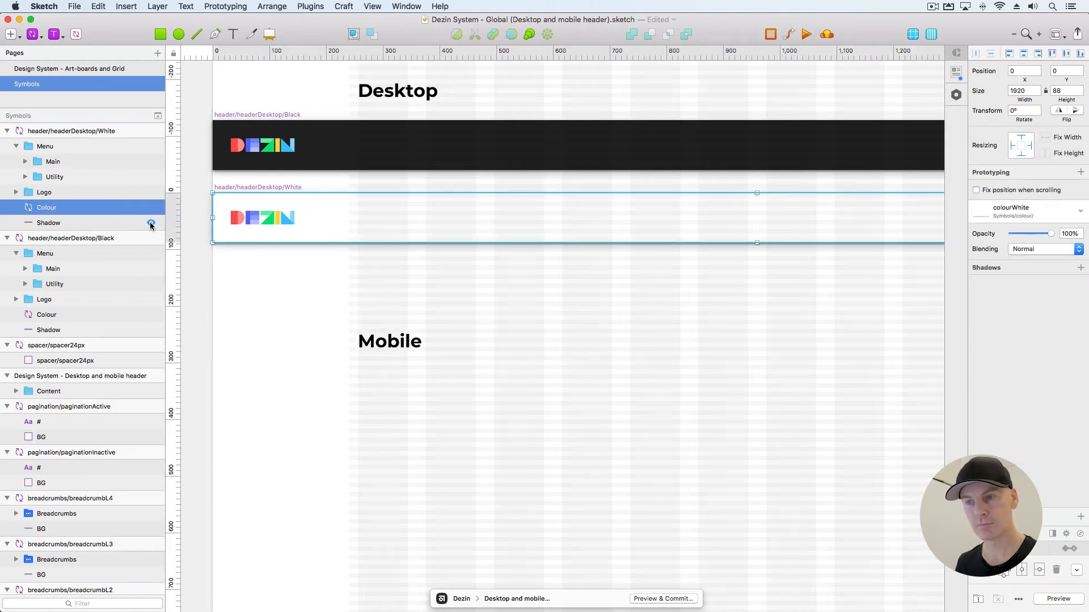
pyautogui.click(321, 151)
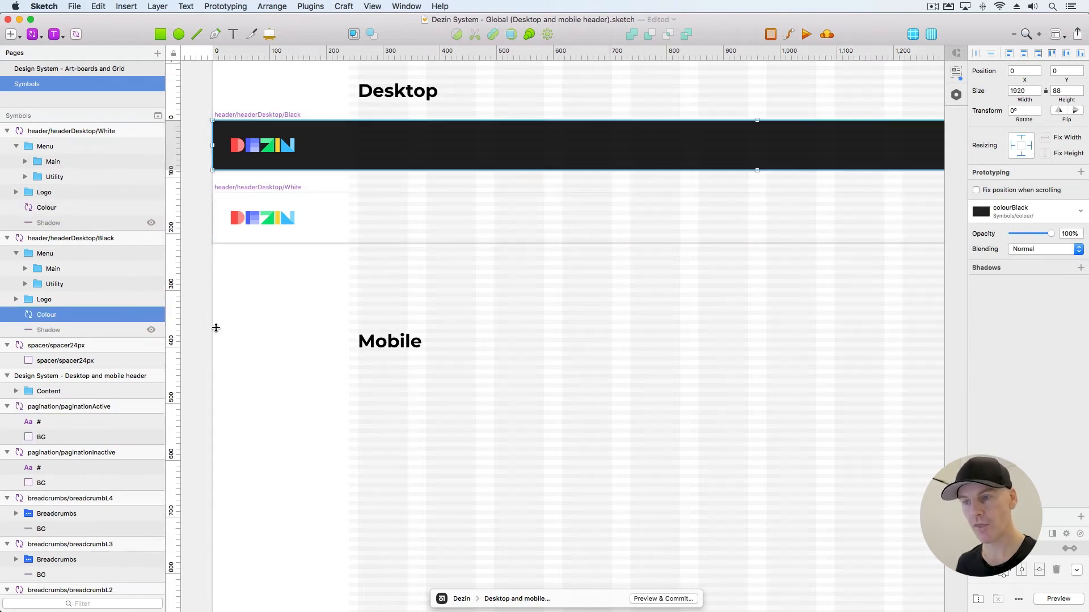
pyautogui.click(214, 325)
pyautogui.click(395, 341)
# Duplicate the white header symbol directly below the original and rename the copy header/headerDesktop/Search
pyautogui.click(288, 185)
pyautogui.moveTo(288, 185); pyautogui.dragTo(280, 259)
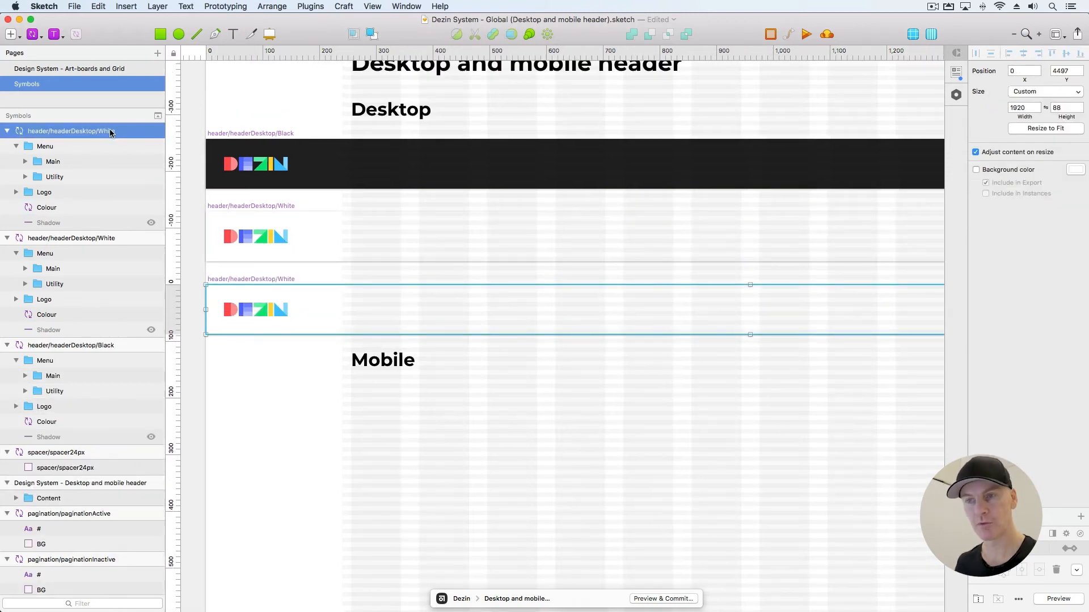
pyautogui.doubleClick(112, 133)
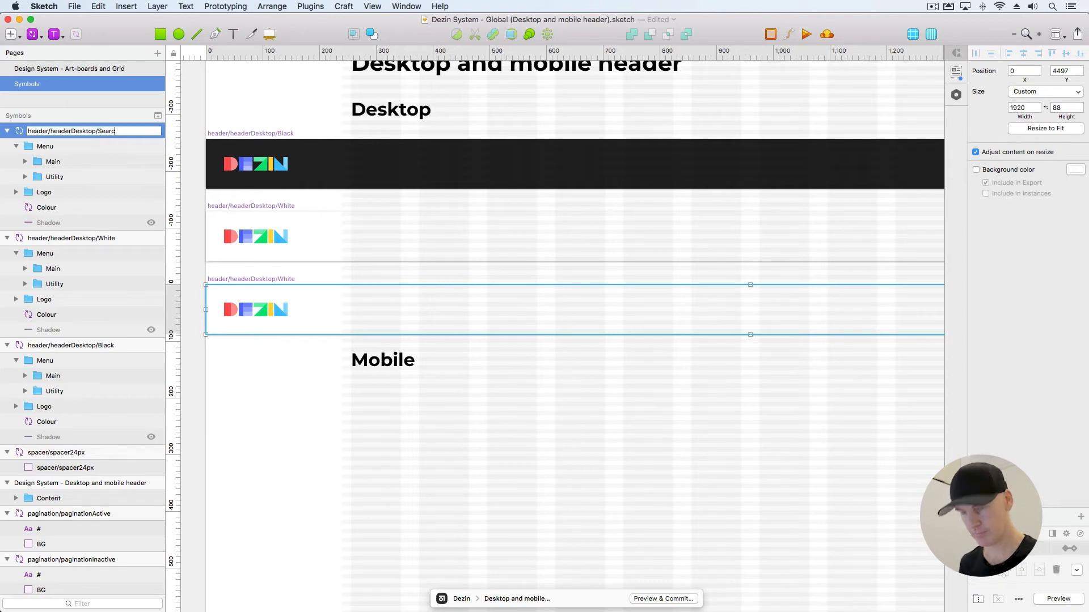
pyautogui.press('Return')
# Delete the Logo group from the headerDesktop/Search symbol
pyautogui.click(263, 310)
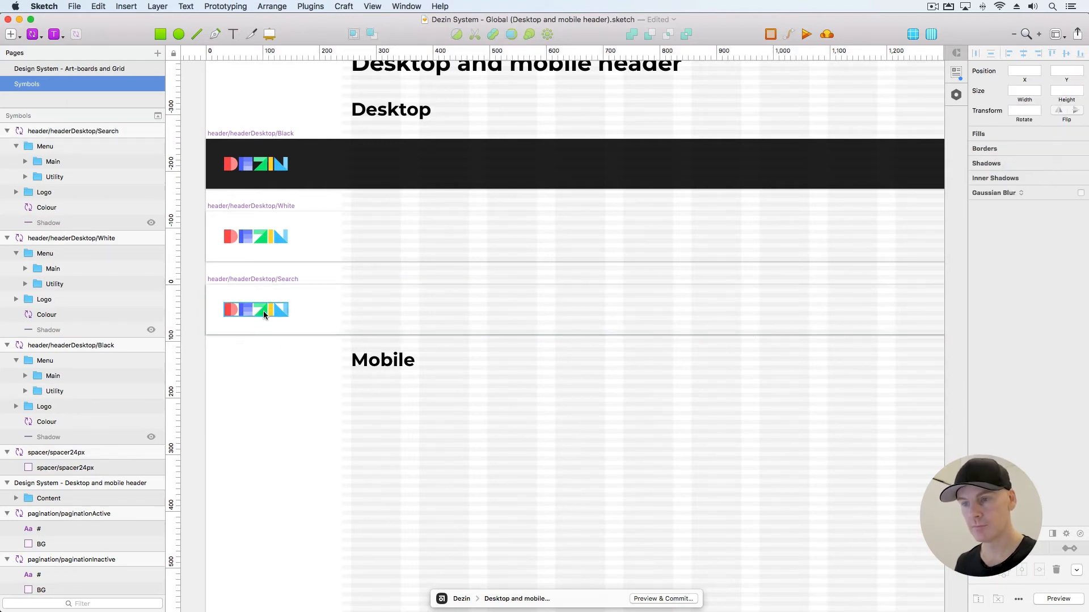
pyautogui.click(53, 195)
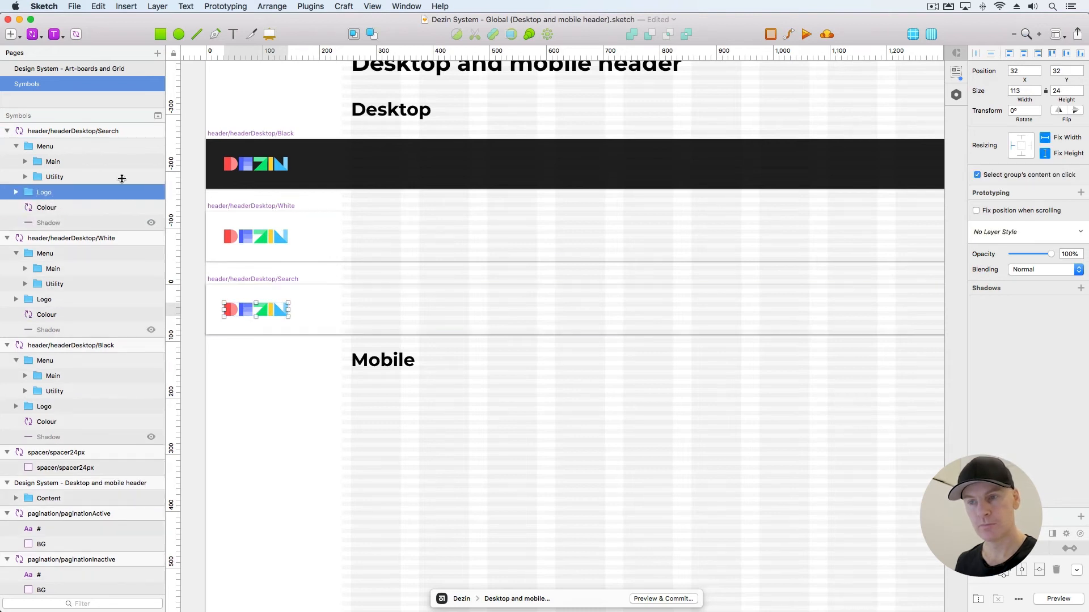
pyautogui.press('Delete')
# Add the text "Search" in the style dt/p/p/Black/Left near the left end of the headerDesktop/Search symbol
pyautogui.click(54, 148)
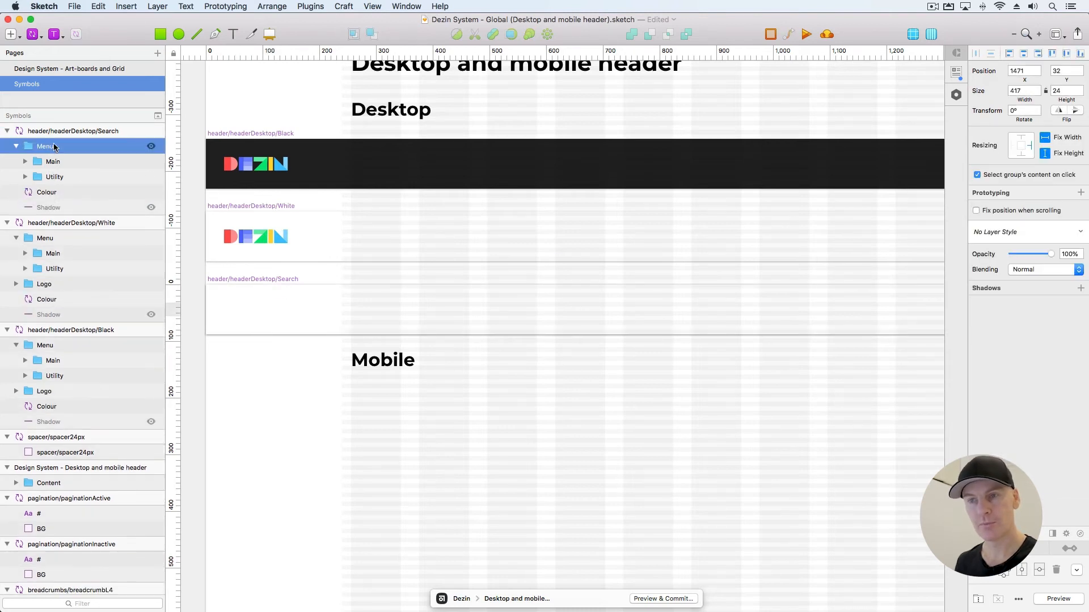
pyautogui.click(58, 37)
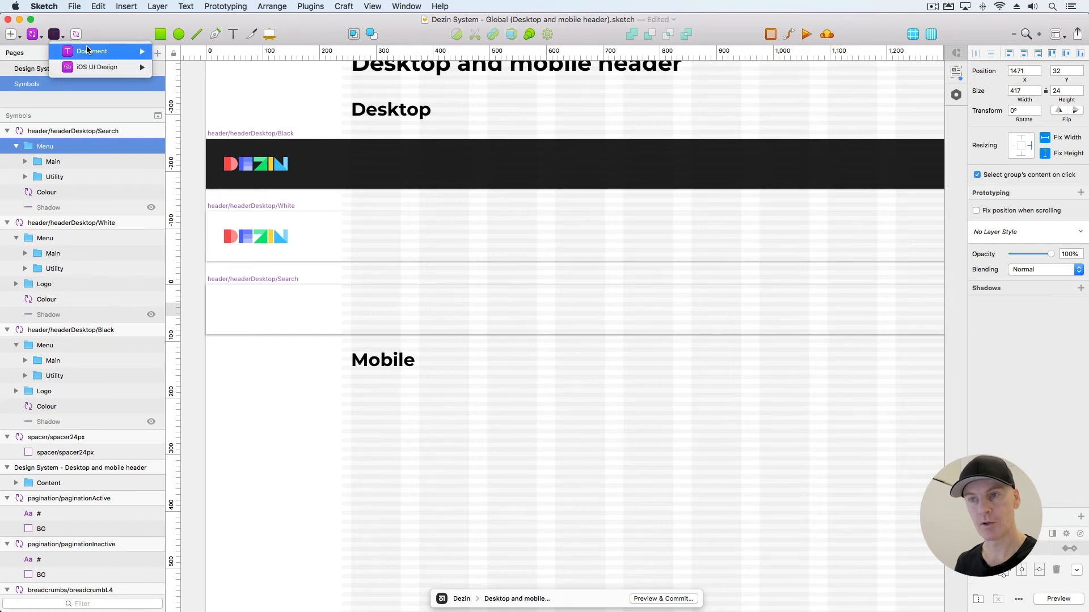
pyautogui.moveTo(87, 50)
pyautogui.moveTo(204, 82)
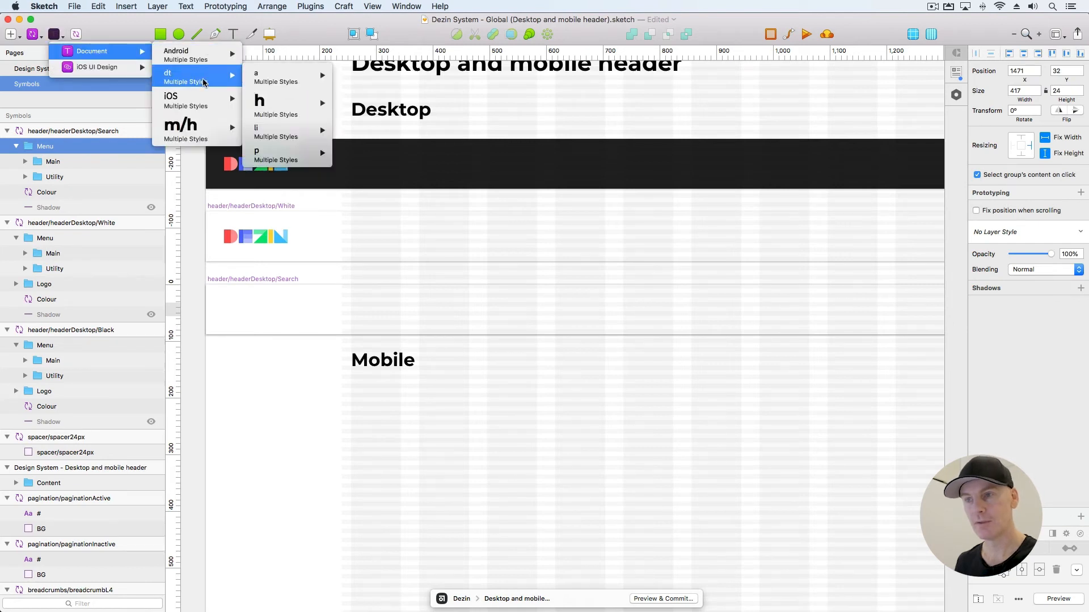
pyautogui.moveTo(290, 159)
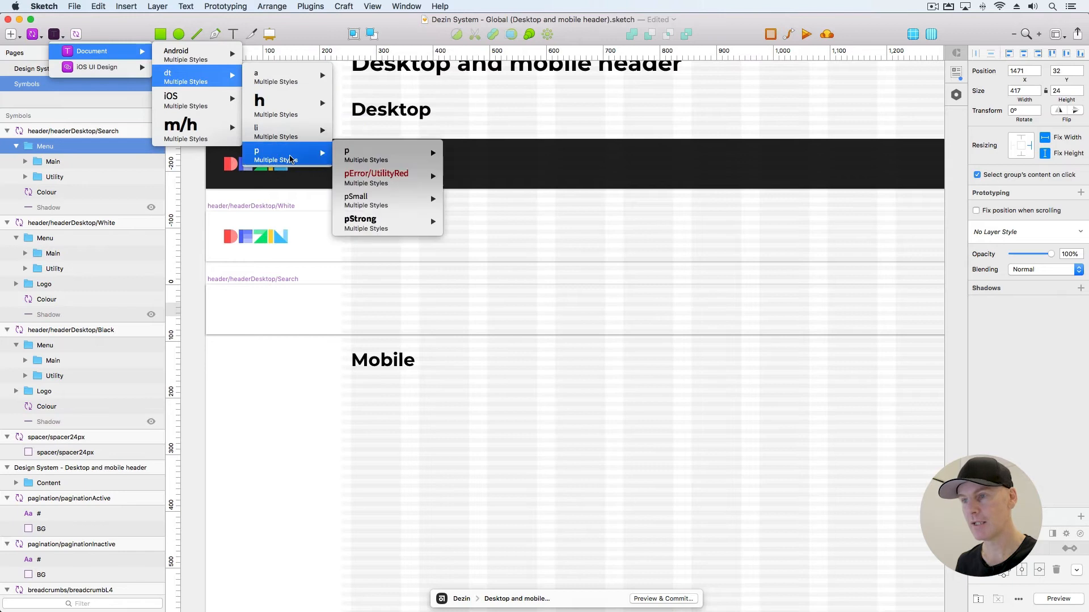
pyautogui.moveTo(395, 152)
pyautogui.moveTo(502, 156)
pyautogui.click(575, 178)
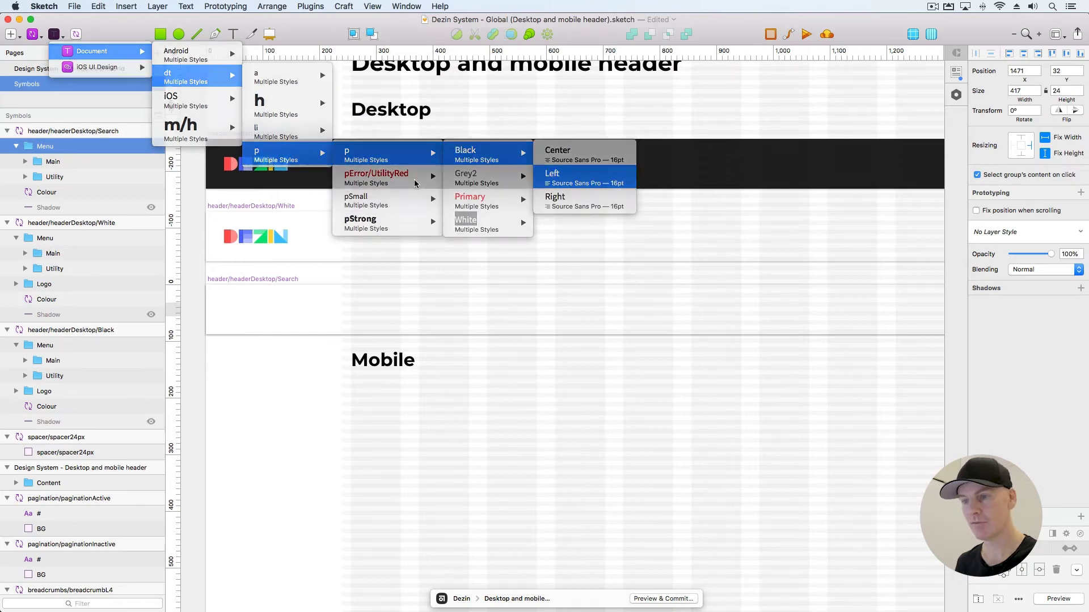
pyautogui.click(244, 305)
pyautogui.write('Search')
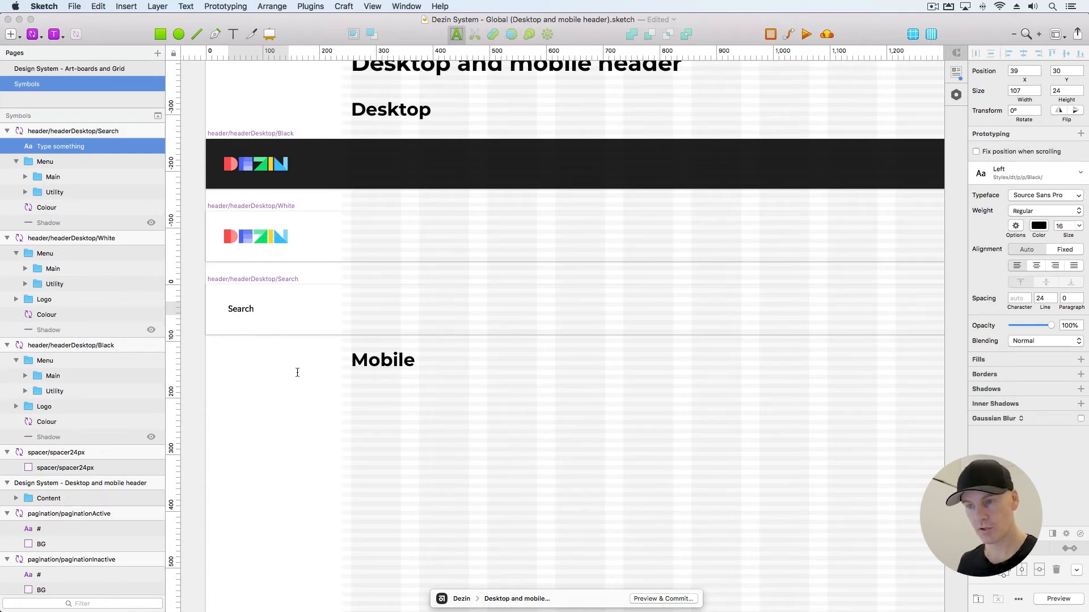
pyautogui.press('Escape')
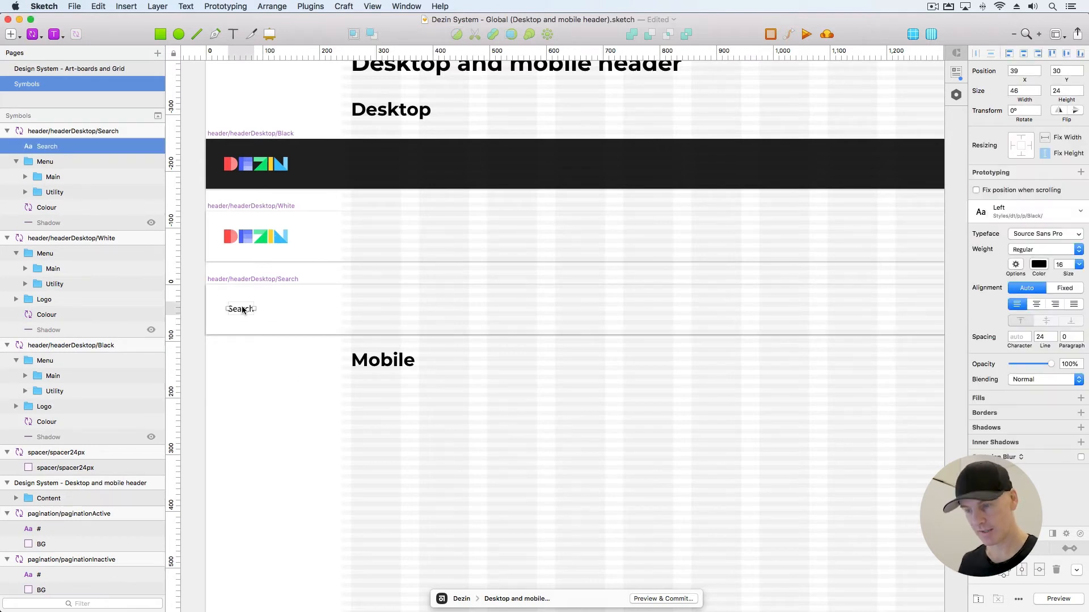
# Set the grid block size of the headerDesktop/Search symbol to 8 px
pyautogui.press('super+plus')
pyautogui.moveTo(553, 288); pyautogui.dragTo(372, 267)
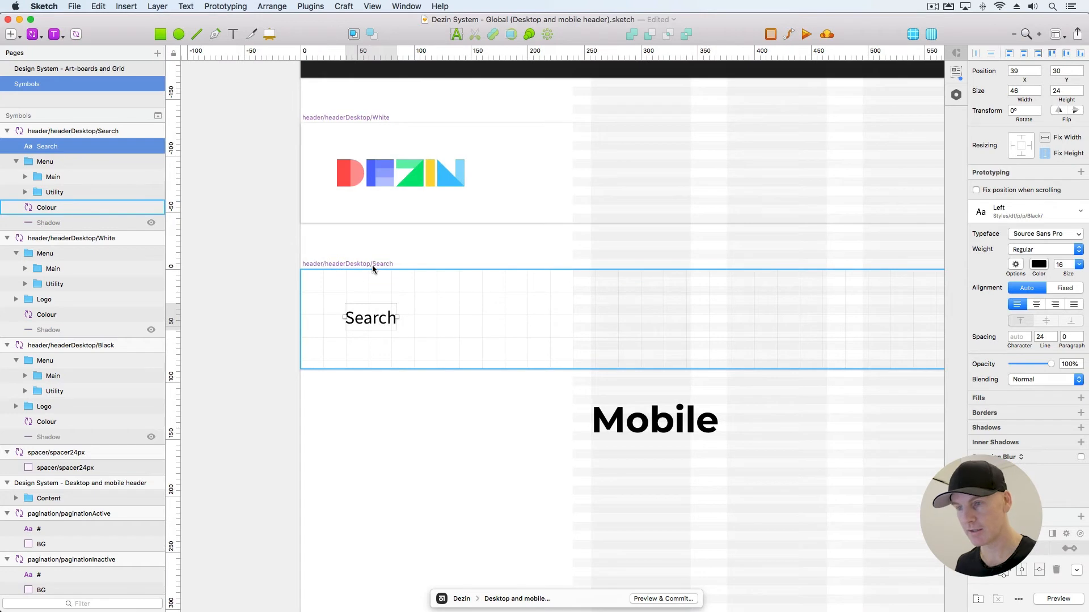
pyautogui.click(372, 265)
pyautogui.rightClick(413, 51)
pyautogui.click(442, 91)
pyautogui.press('Tab')
pyautogui.write('8')
pyautogui.press('Return')
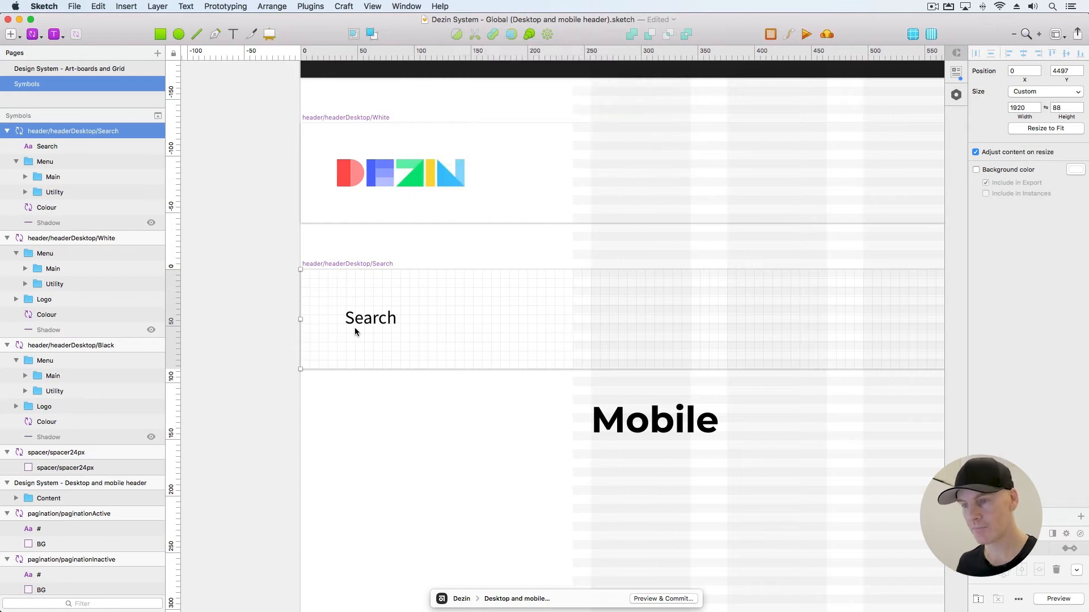
# Move the Search text to X 32 and centre it vertically against the Colour background
pyautogui.click(353, 323)
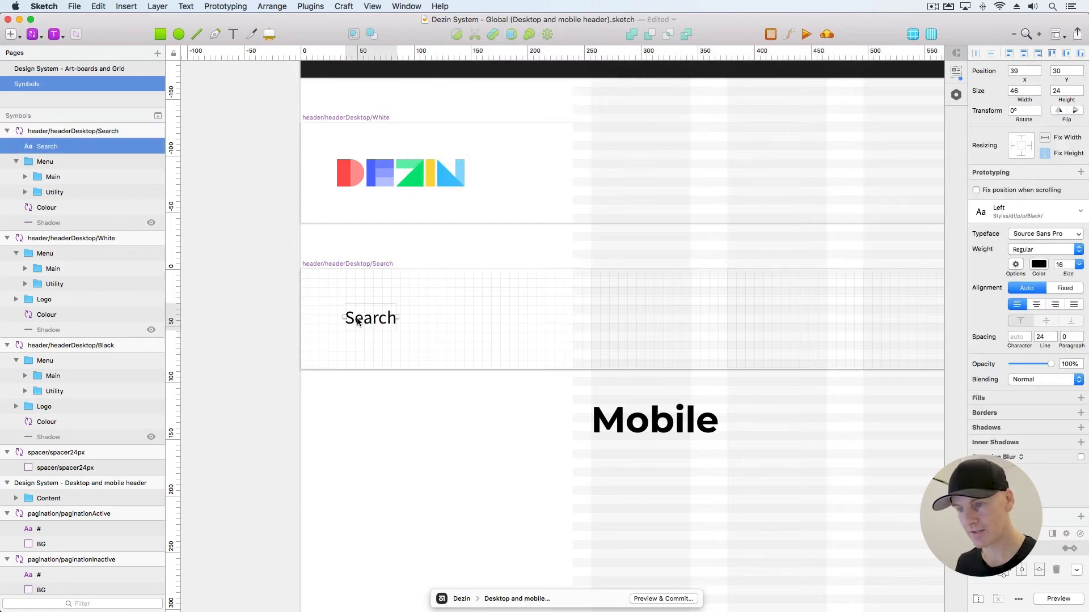
pyautogui.moveTo(353, 322); pyautogui.dragTo(349, 321)
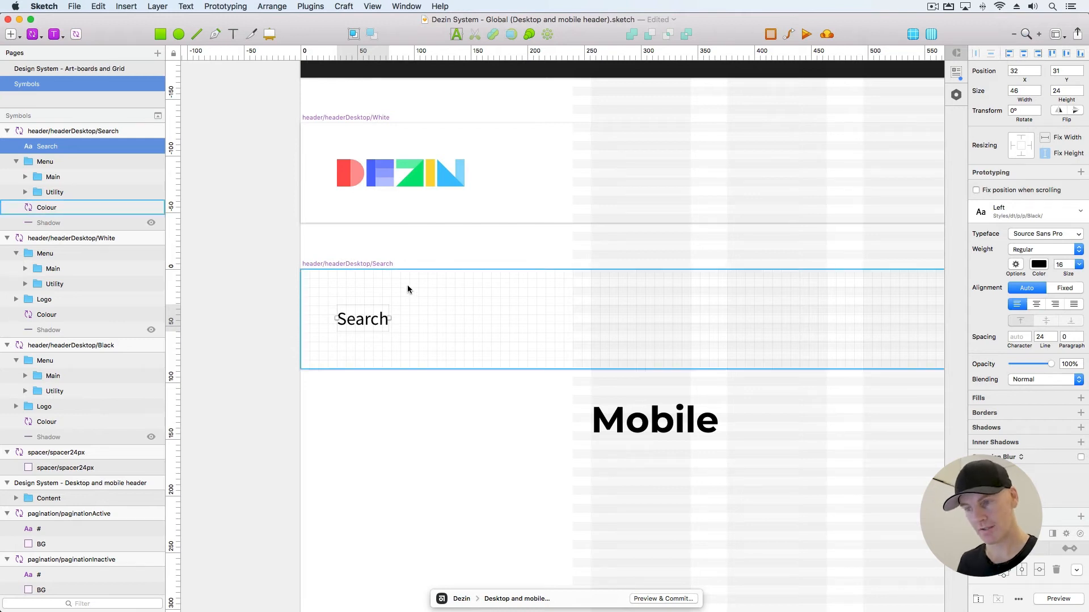
pyautogui.keyDown('shift'); pyautogui.click(348, 291); pyautogui.keyUp('shift')
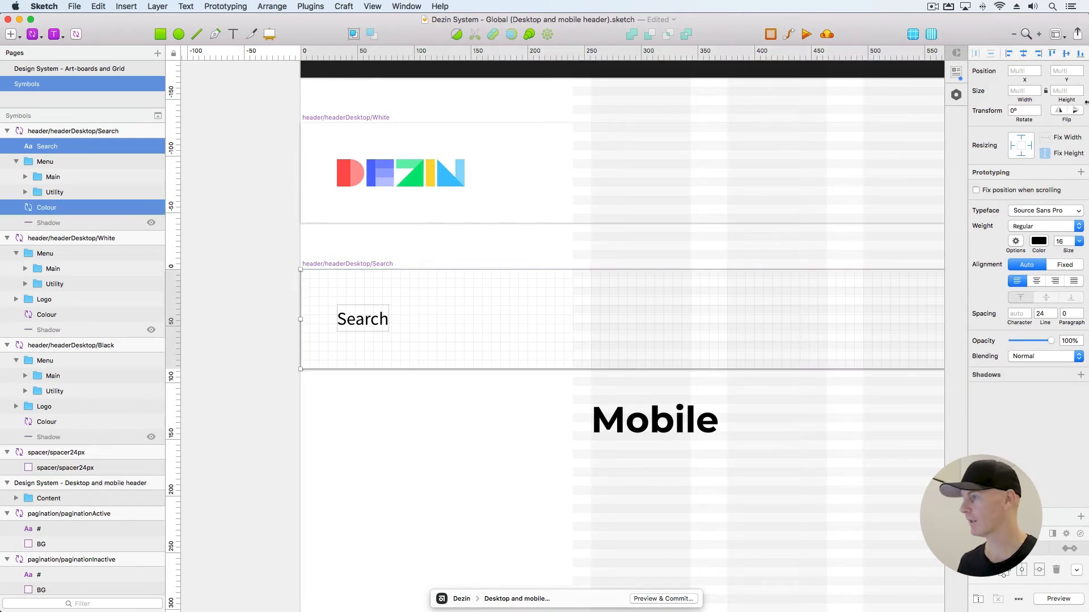
pyautogui.click(1066, 54)
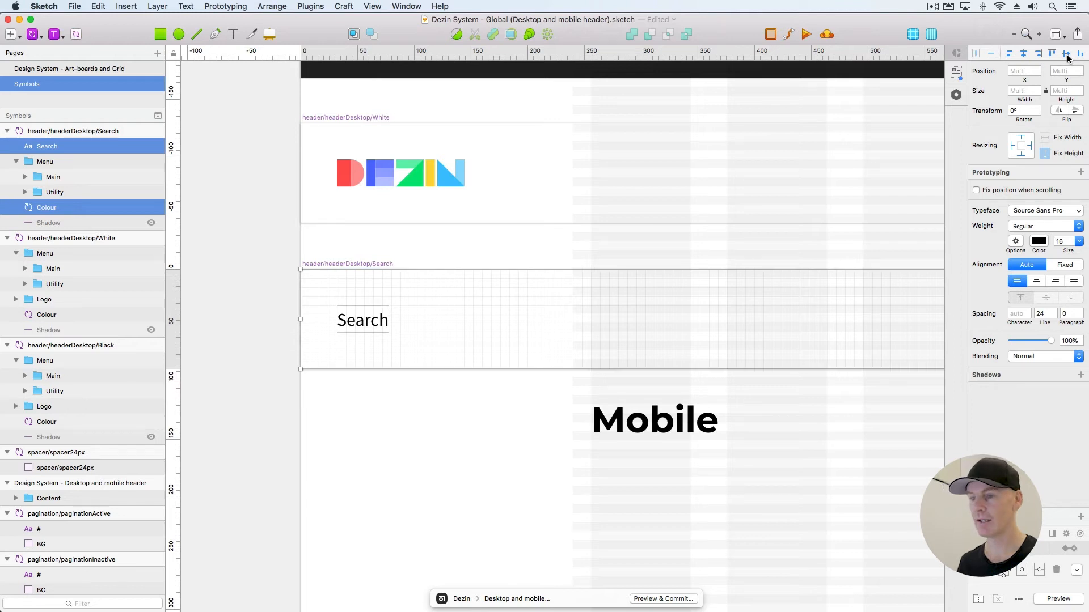
# Hide the grid on the headerDesktop/Search symbol and deselect the Search text
pyautogui.click(370, 254)
pyautogui.click(363, 321)
pyautogui.press('Escape')
# Delete the Main group with the five menu labels from the headerDesktop/Search symbol
pyautogui.press('super+0')
pyautogui.moveTo(624, 319); pyautogui.dragTo(279, 319)
pyautogui.moveTo(627, 323); pyautogui.dragTo(337, 323)
pyautogui.keyDown('super'); pyautogui.click(552, 323); pyautogui.keyUp('super')
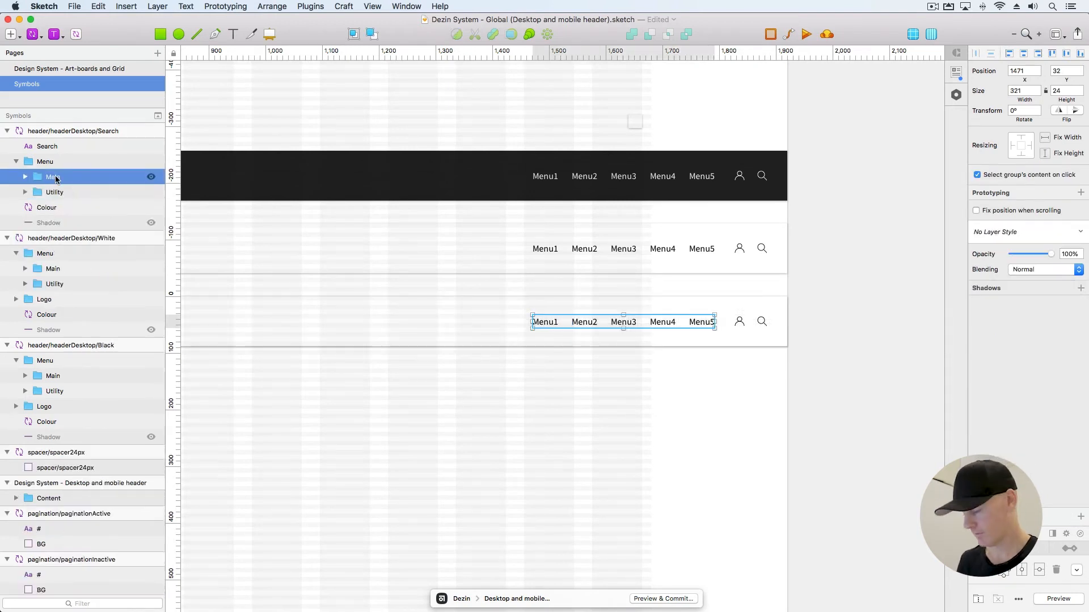
pyautogui.click(60, 180)
pyautogui.press('Delete')
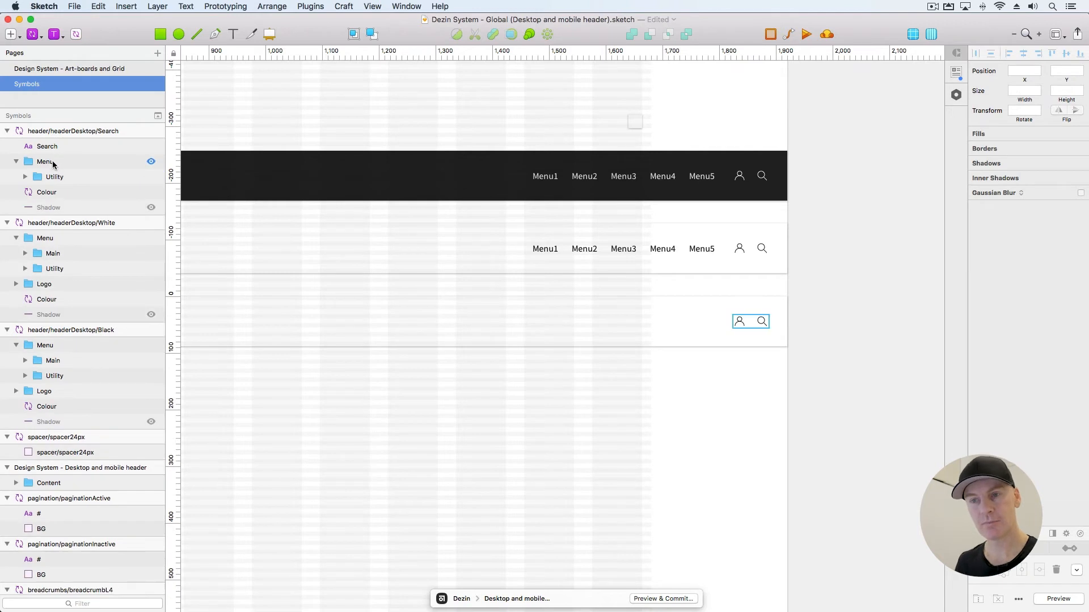
# Move the Utility group out of the Menu group in headerDesktop/Search and delete the leftover Menu group
pyautogui.click(51, 164)
pyautogui.click(48, 179)
pyautogui.moveTo(54, 180)
pyautogui.mouseDown()
pyautogui.moveTo(55, 160)
pyautogui.moveTo(56, 173)
pyautogui.mouseUp()
pyautogui.click(51, 178)
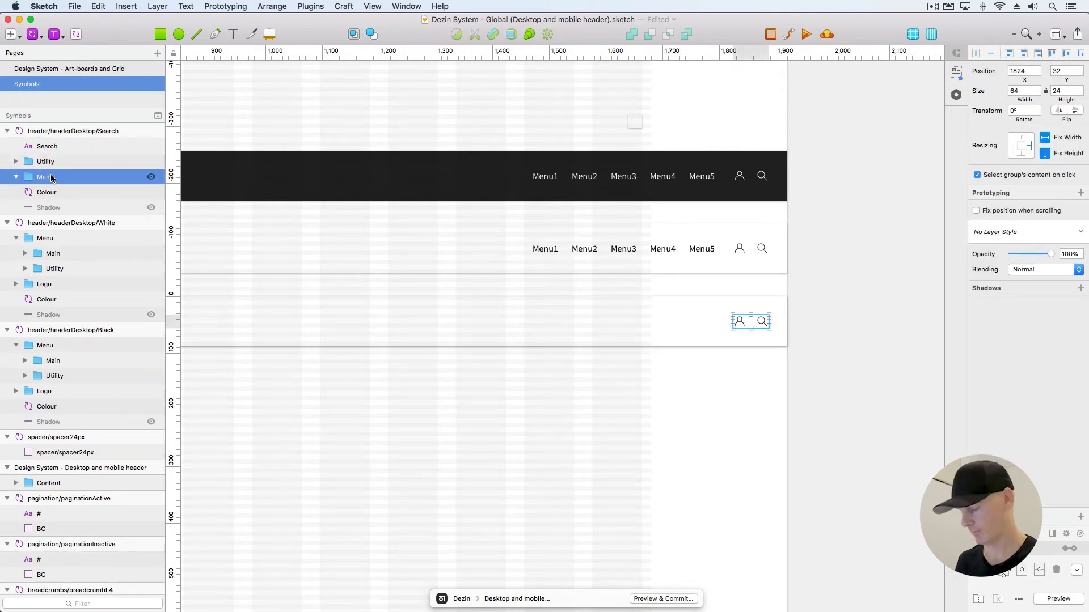
pyautogui.press('Delete')
# Swap the two utility icons in headerDesktop/Search by moving Icon1 40 px right to X 1864 and Icon2 40 px left to X 1824
pyautogui.click(583, 289)
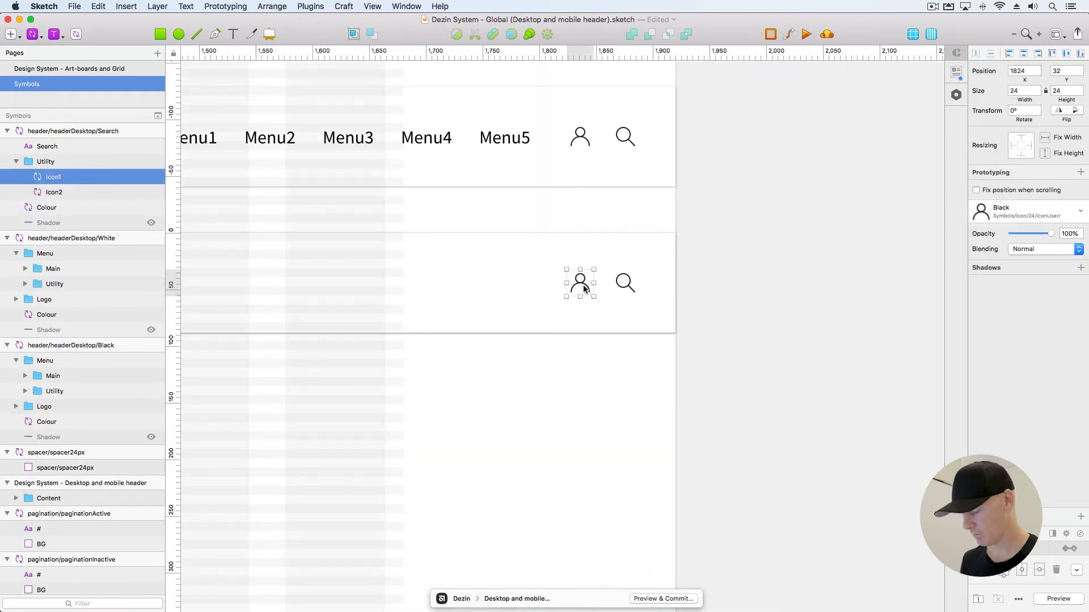
pyautogui.hotkey('shift', 'Right')
pyautogui.hotkey('shift', 'Right')
pyautogui.hotkey('shift', 'Right')
pyautogui.hotkey('shift', 'Right')
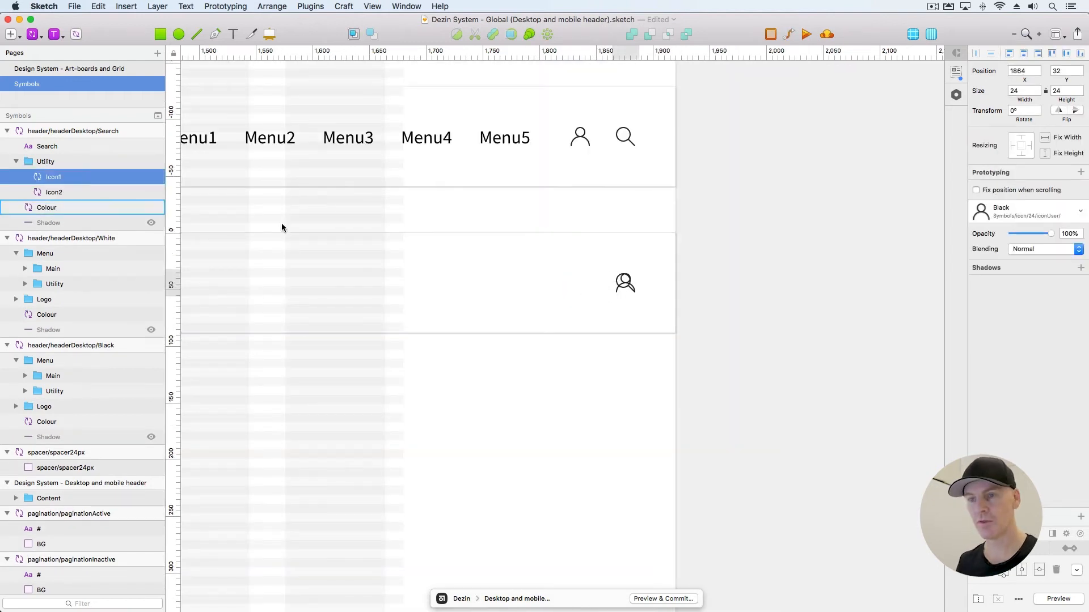
pyautogui.click(131, 198)
pyautogui.hotkey('shift', 'Left')
pyautogui.hotkey('shift', 'Left')
pyautogui.hotkey('shift', 'Left')
pyautogui.hotkey('shift', 'Left')
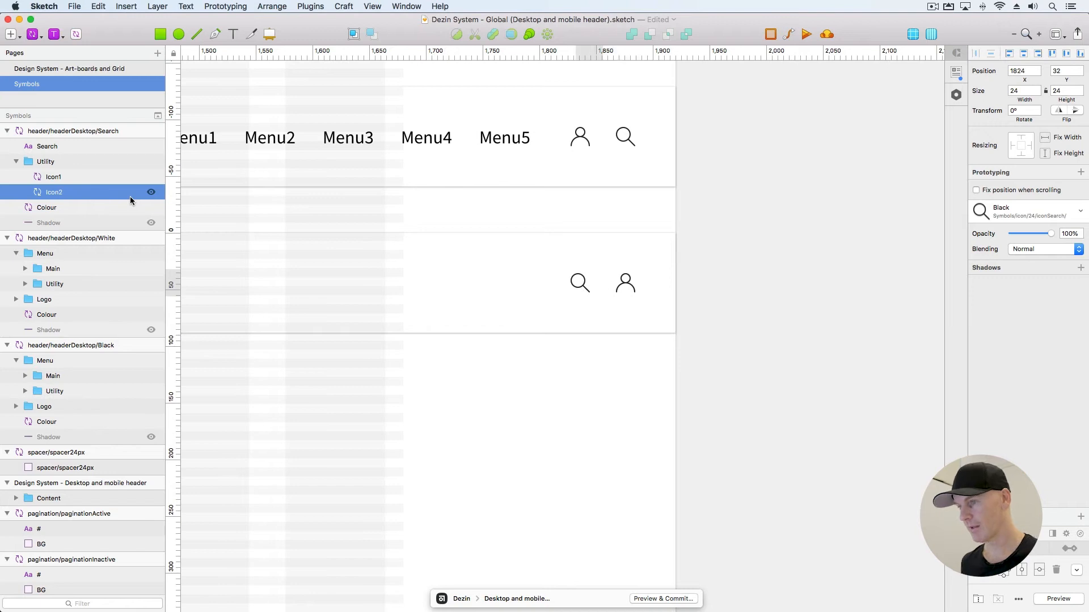
pyautogui.click(763, 185)
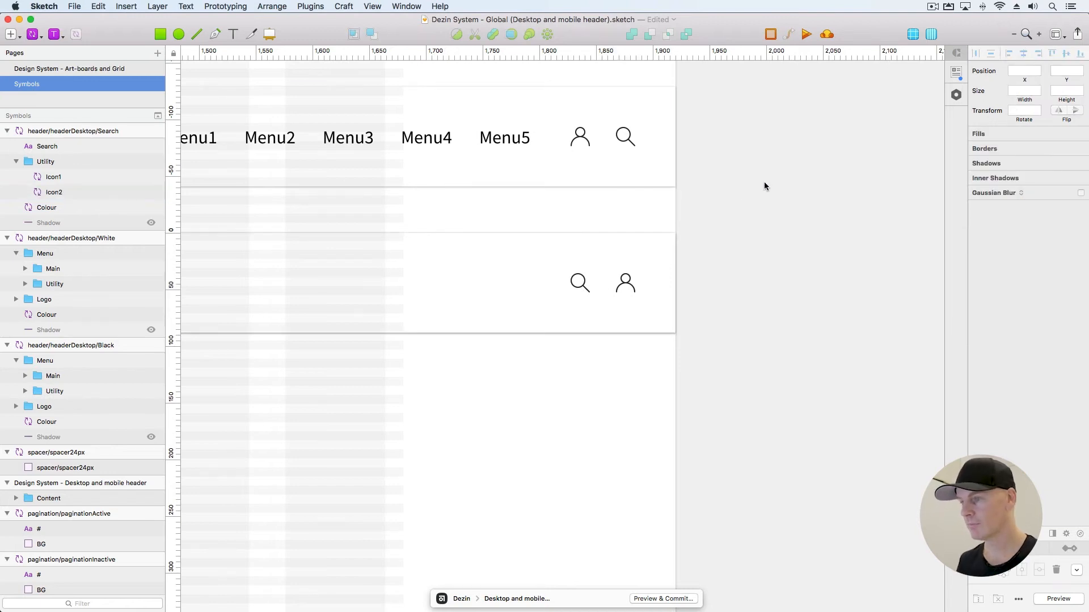
# Replace the user icon Icon1 in headerDesktop/Search with the 24 px iconClose symbol in Primary
pyautogui.click(579, 285)
pyautogui.click(624, 285)
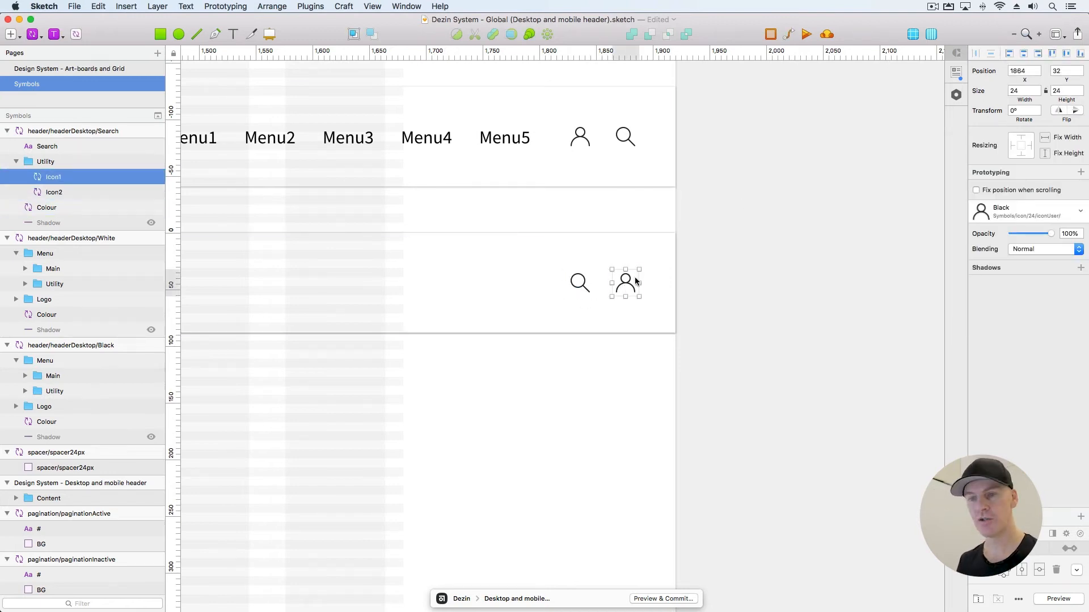
pyautogui.click(1010, 215)
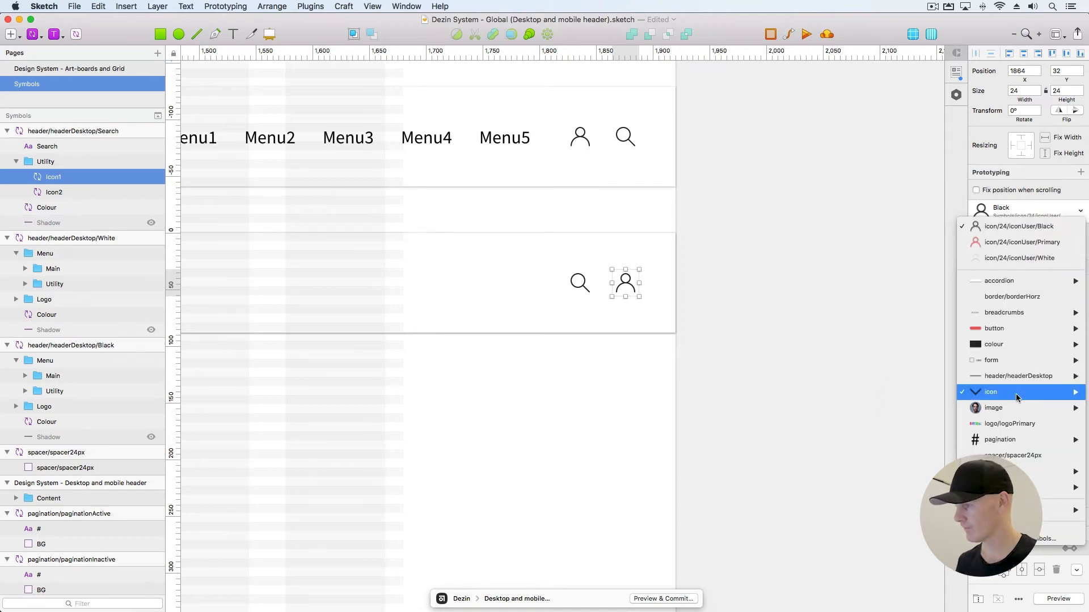
pyautogui.moveTo(1015, 393)
pyautogui.moveTo(922, 398)
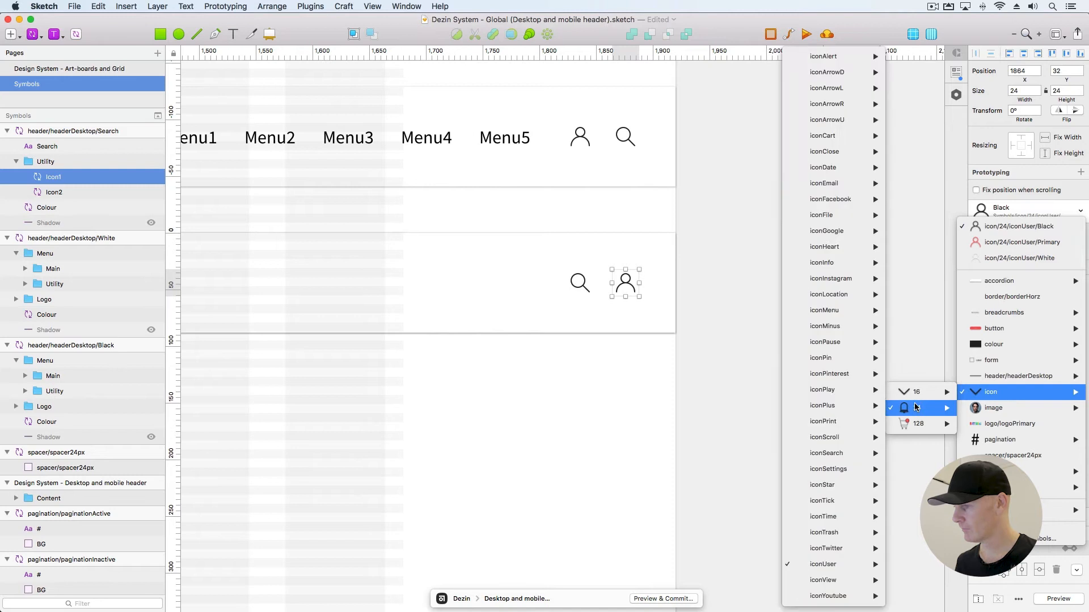
pyautogui.moveTo(827, 157)
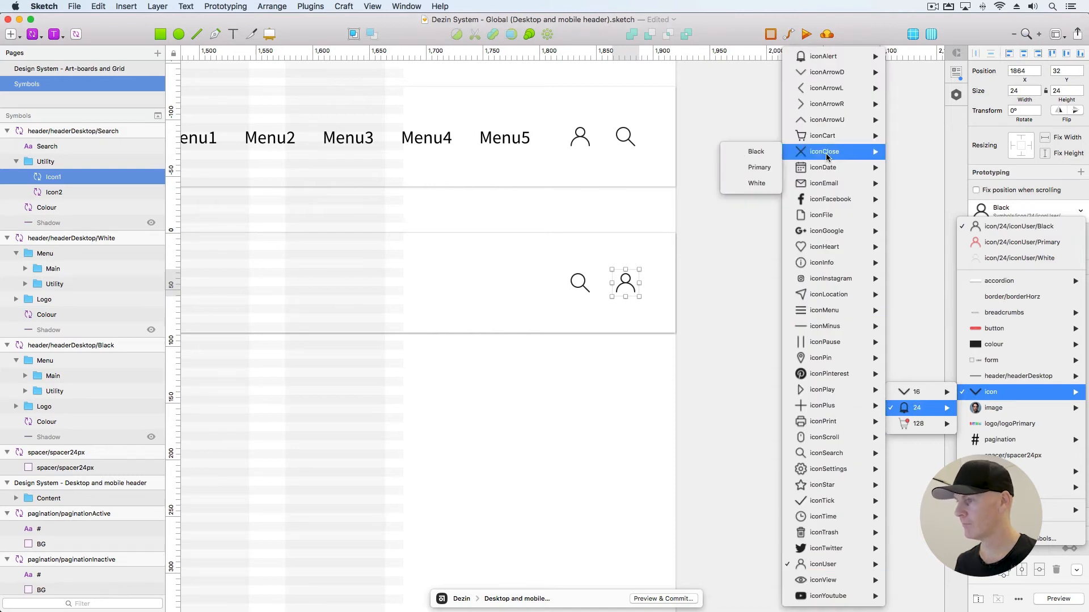
pyautogui.click(754, 169)
pyautogui.click(724, 252)
pyautogui.click(625, 285)
pyautogui.press('super+minus')
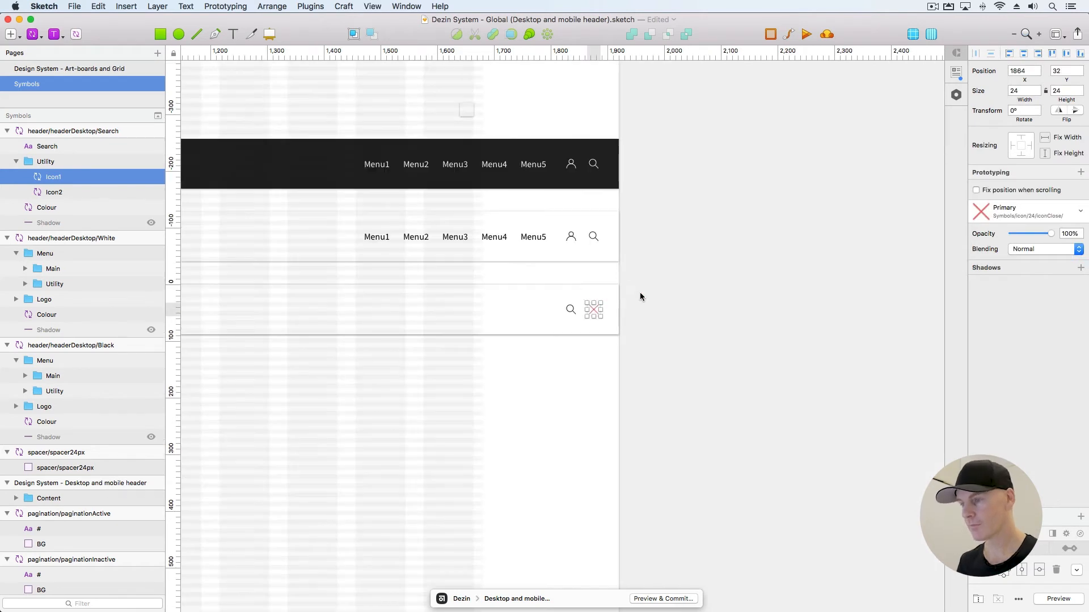
# Collapse the Utility group in headerDesktop/Search and make the symbol's hidden Shadow layer visible
pyautogui.moveTo(640, 292); pyautogui.dragTo(812, 226)
pyautogui.click(47, 161)
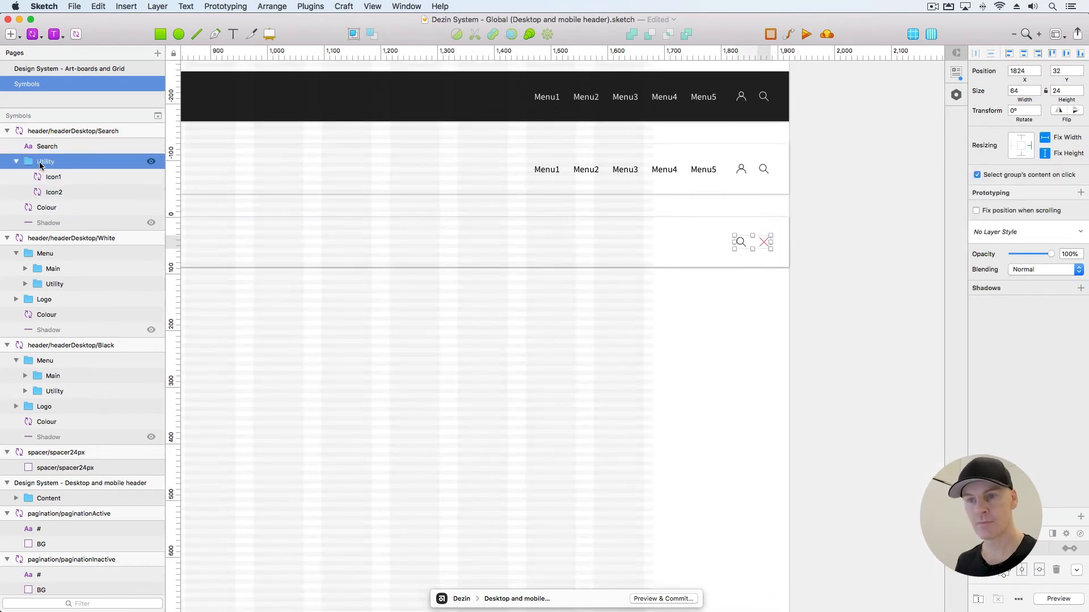
pyautogui.click(16, 162)
pyautogui.click(59, 192)
pyautogui.click(151, 192)
pyautogui.click(444, 301)
# Test how headerDesktop/Search resizes by narrowing the symbol to 1496 px, and undo the resize
pyautogui.press('super+minus')
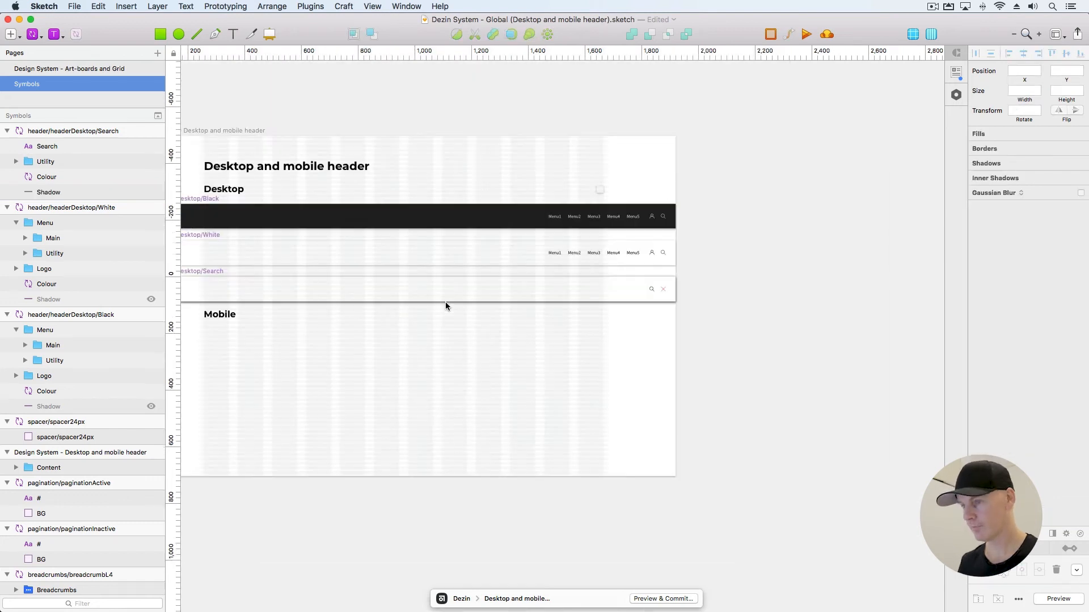
pyautogui.moveTo(446, 302); pyautogui.dragTo(532, 254)
pyautogui.click(240, 240)
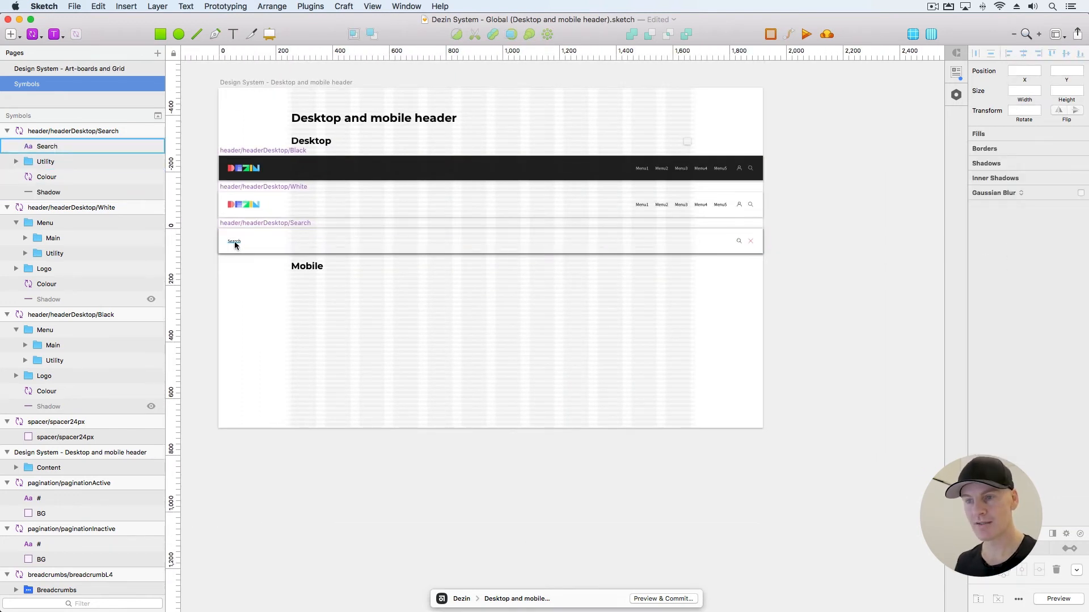
pyautogui.click(234, 240)
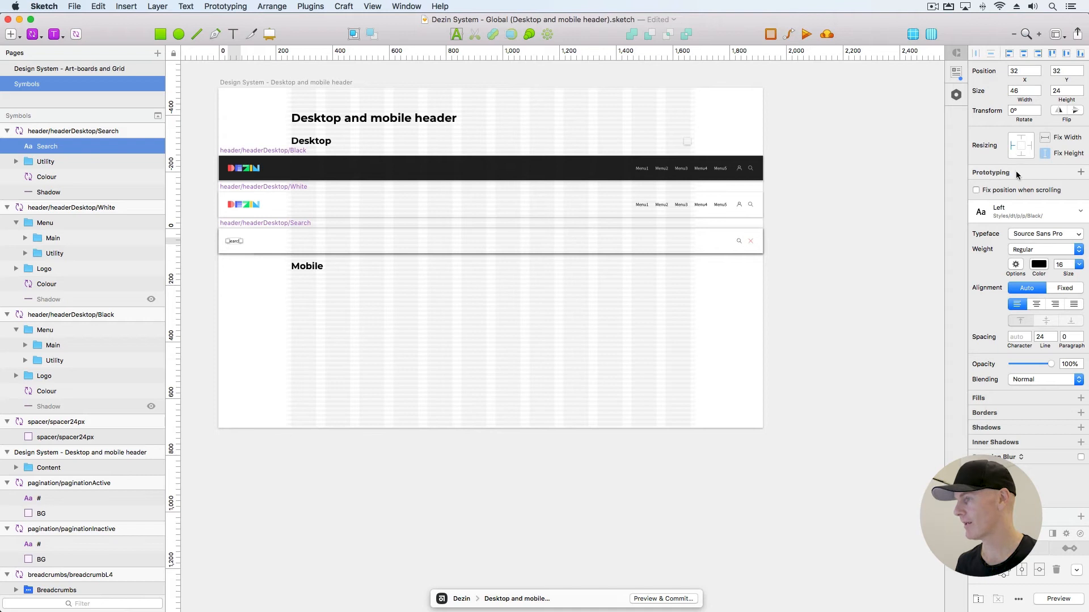
pyautogui.click(291, 227)
pyautogui.click(288, 223)
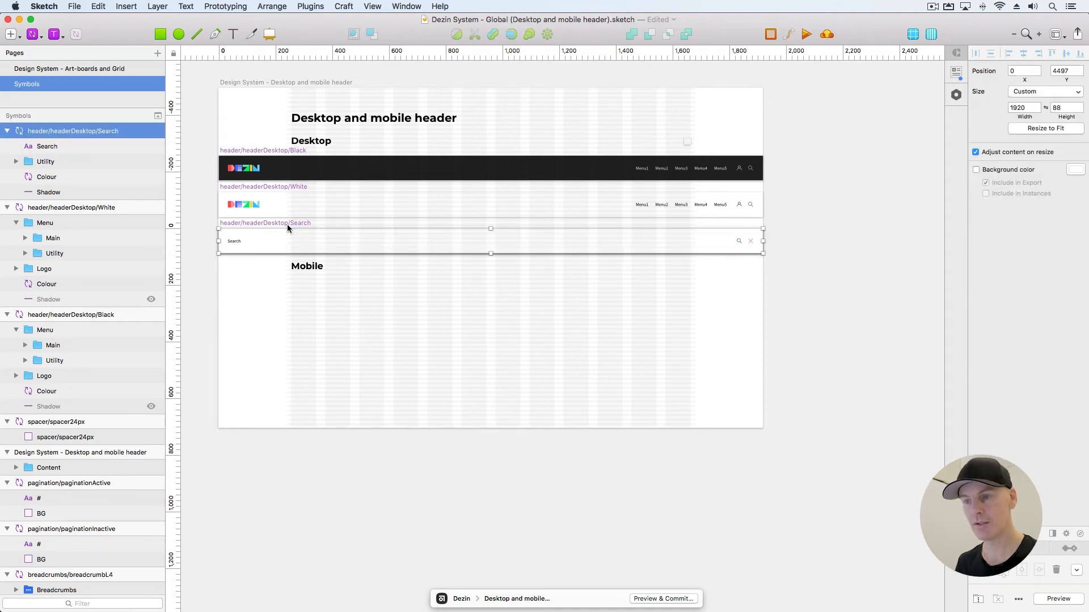
pyautogui.moveTo(764, 241); pyautogui.dragTo(642, 243)
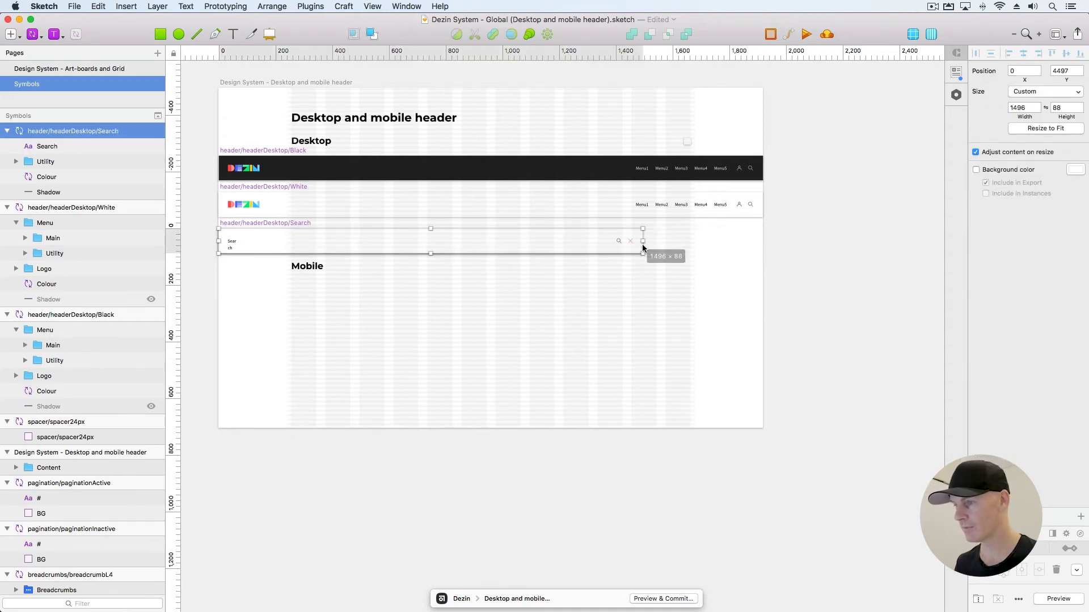
pyautogui.press('super+z')
pyautogui.click(799, 237)
# Move the Mobile heading below the search header down to Y 632
pyautogui.click(267, 233)
pyautogui.click(307, 270)
pyautogui.scroll(5, 308, 269)
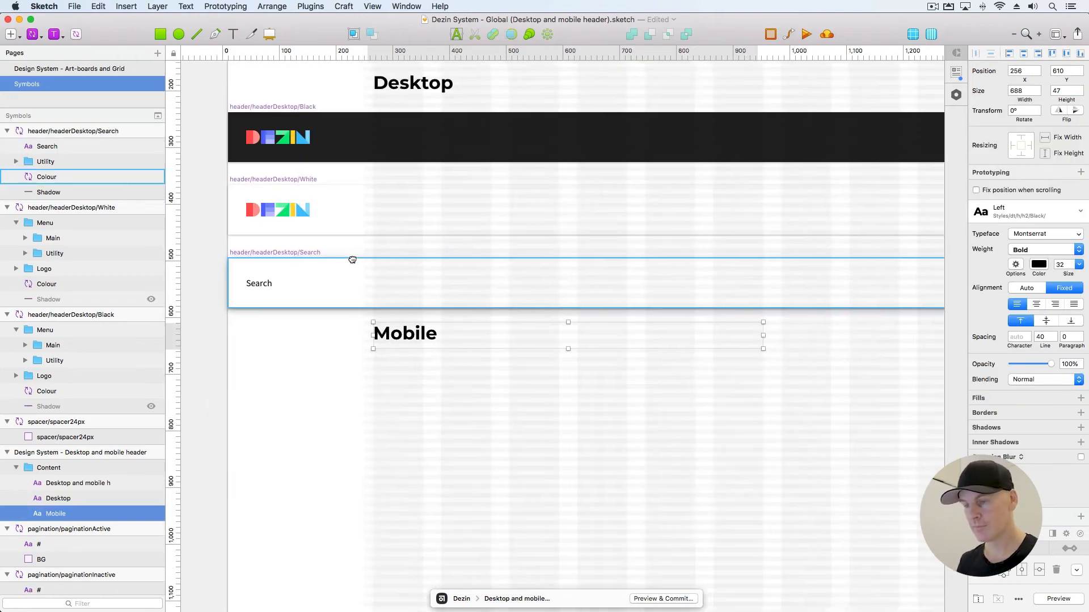
pyautogui.moveTo(387, 269); pyautogui.dragTo(387, 290)
pyautogui.press('super+plus')
pyautogui.hotkey('shift', 'Up')
pyautogui.hotkey('shift', 'Up')
pyautogui.hotkey('shift', 'Up')
pyautogui.press('Down')
pyautogui.press('Down')
pyautogui.press('Down')
pyautogui.press('Down')
pyautogui.press('Down')
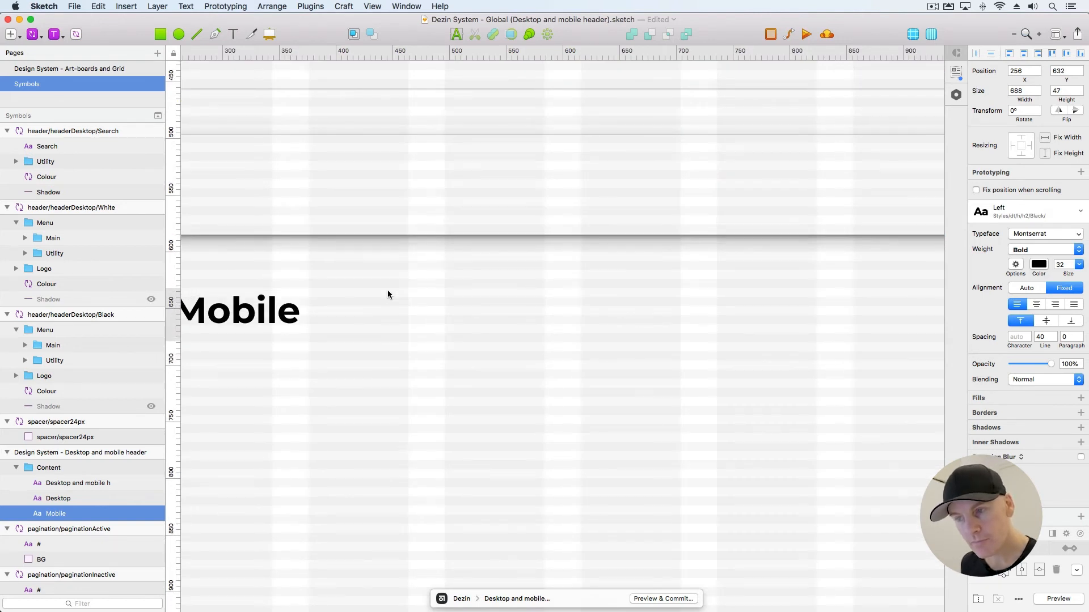
pyautogui.press('super+minus')
pyautogui.click(560, 370)
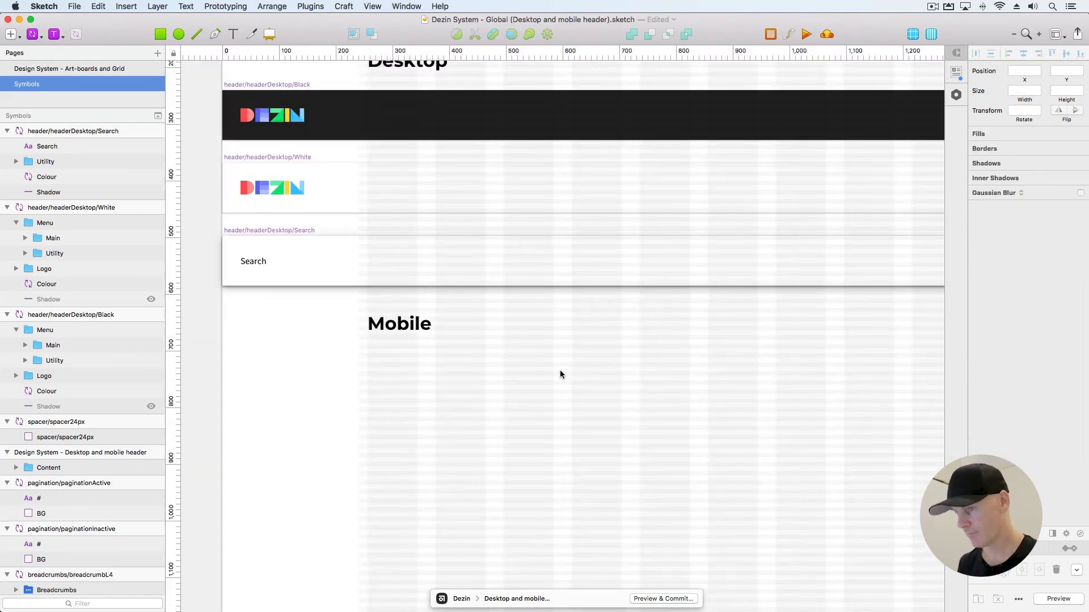
# Duplicate the headerDesktop/Black symbol below the Mobile heading at Y 4722 and collapse the other symbols in the layer list
pyautogui.press('super+minus')
pyautogui.click(247, 182)
pyautogui.moveTo(249, 184); pyautogui.dragTo(251, 321)
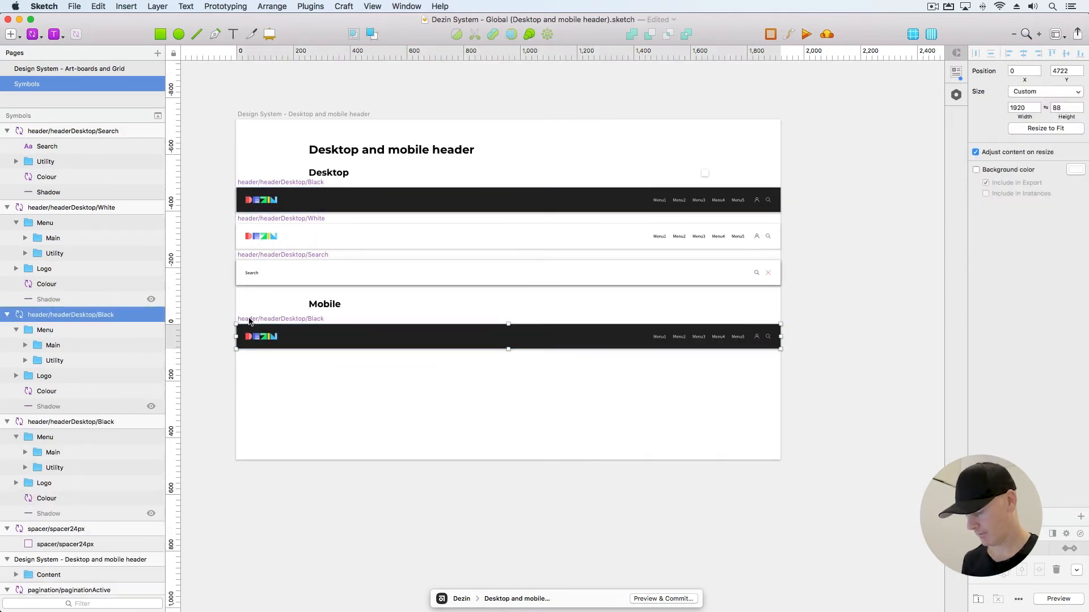
pyautogui.press('super+plus')
pyautogui.press('super+plus')
pyautogui.click(5, 316)
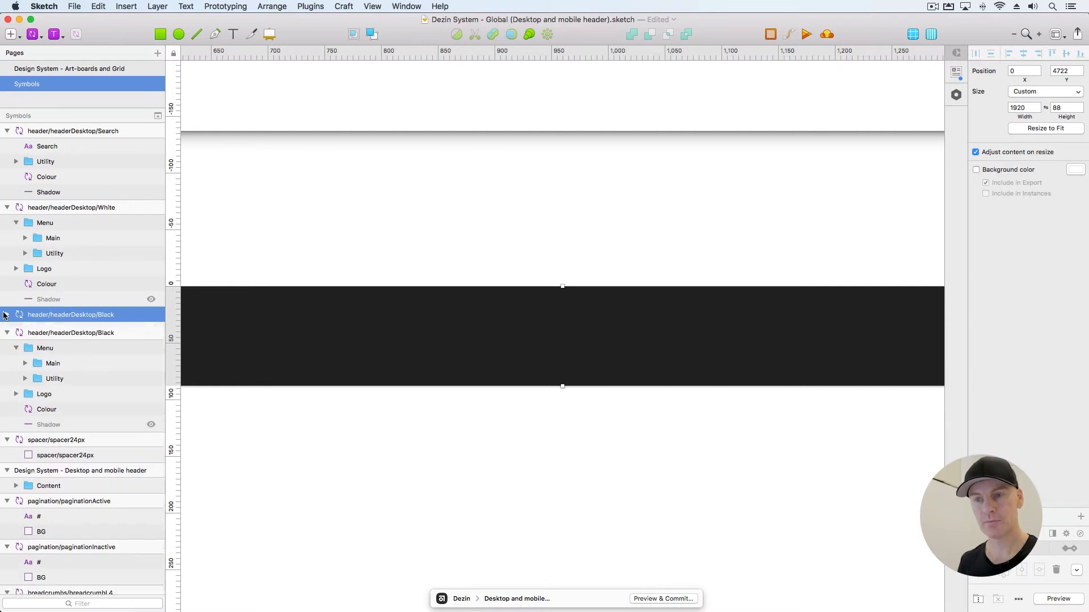
pyautogui.moveTo(62, 162); pyautogui.dragTo(62, 127)
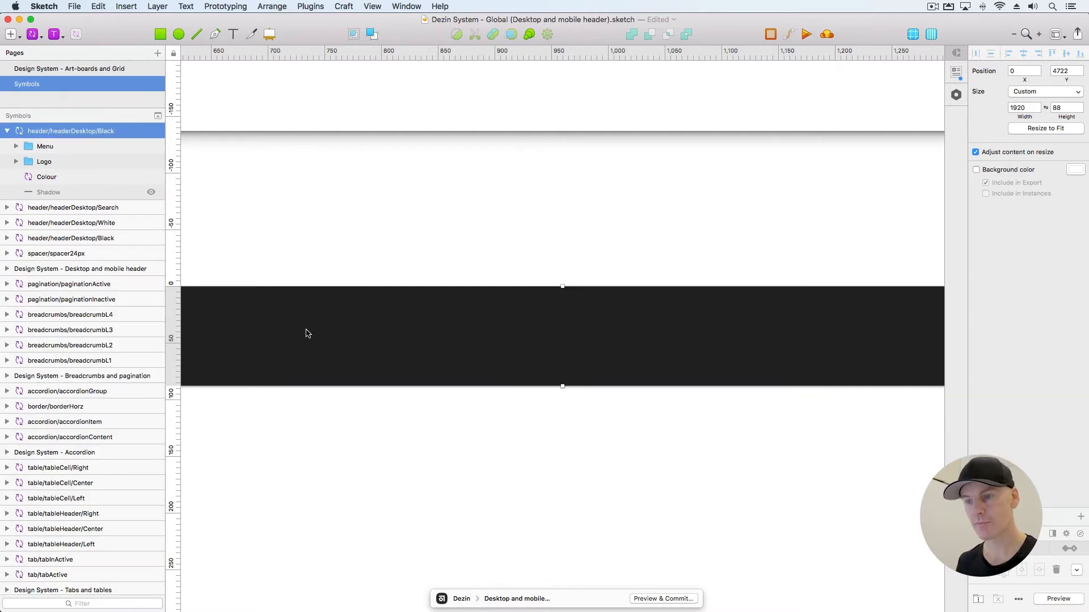
# Show the layout columns on the Desktop and mobile header artboard
pyautogui.hscroll(-15, 307, 332)
pyautogui.click(771, 207)
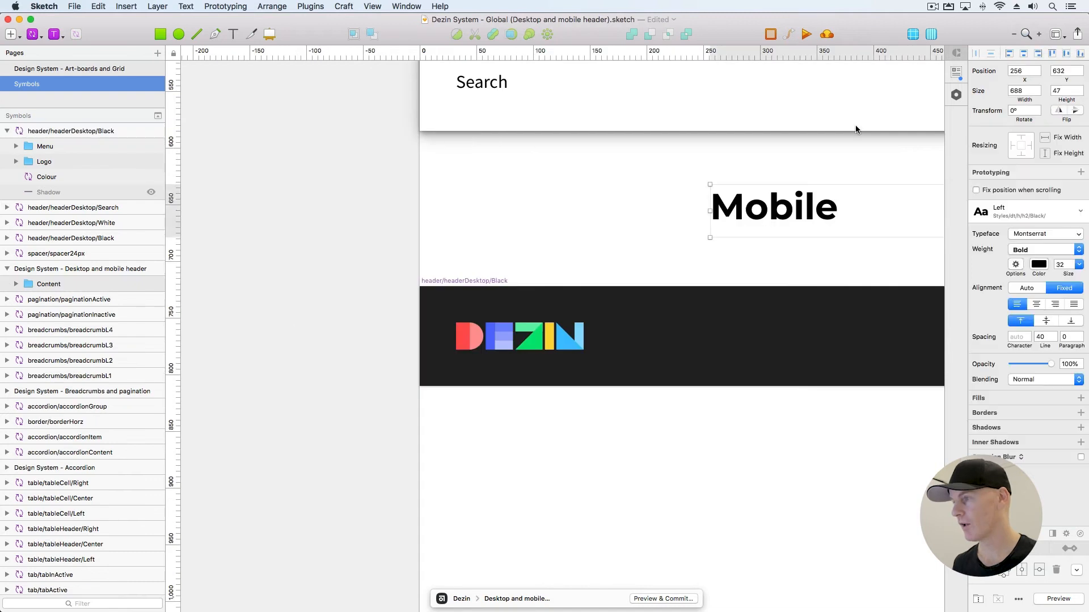
pyautogui.click(932, 34)
# Align the duplicated black header with the Mobile heading by moving it to X 256, Y 4720
pyautogui.click(246, 250)
pyautogui.hscroll(-5, 246, 250)
pyautogui.moveTo(300, 290); pyautogui.dragTo(584, 287)
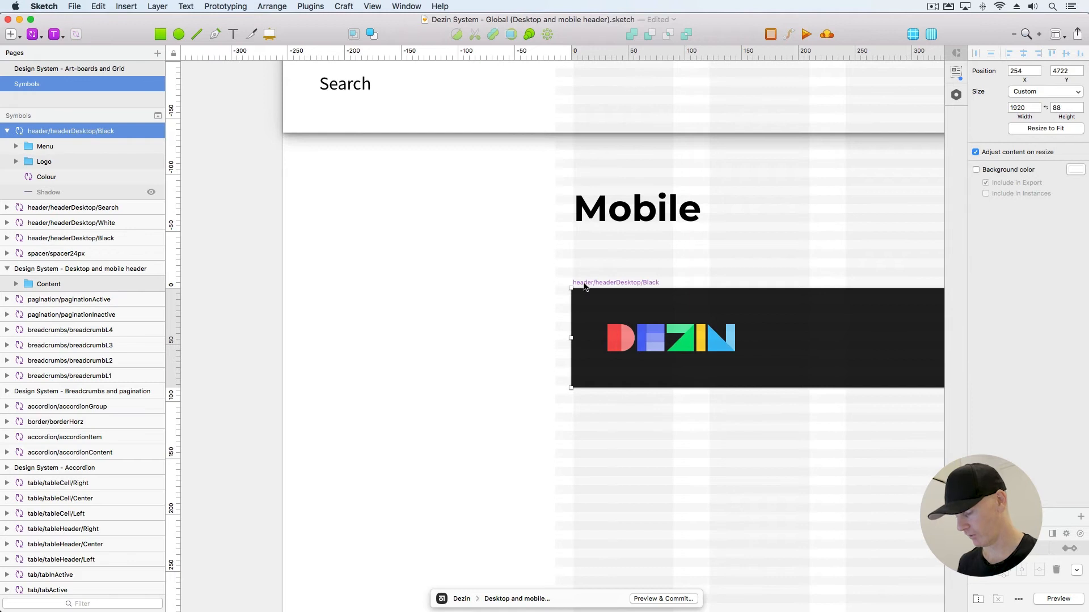
pyautogui.press('super+equal')
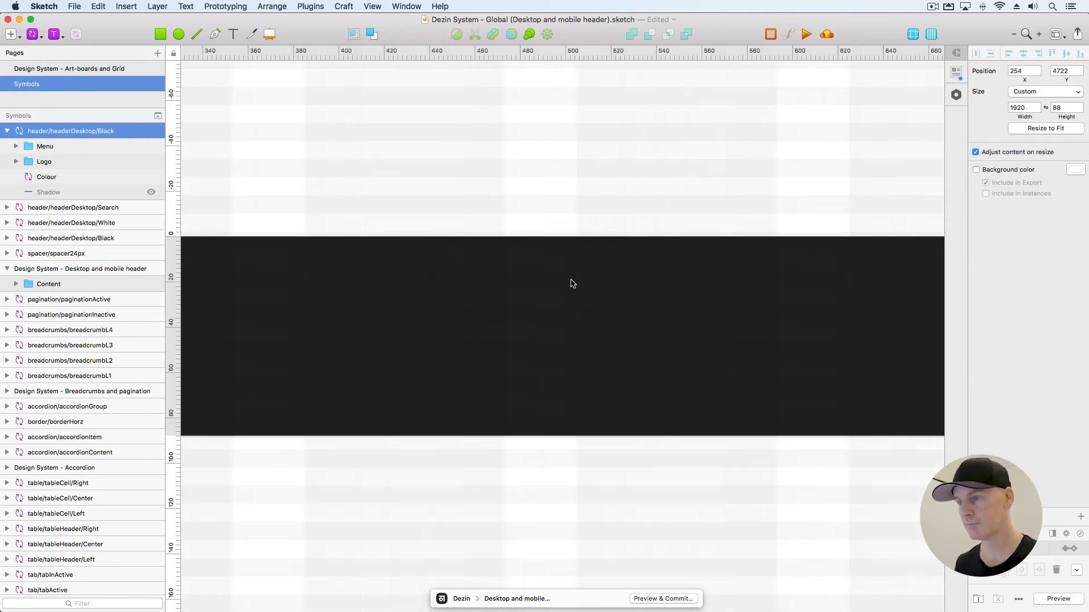
pyautogui.hscroll(-15, 567, 280)
pyautogui.press('Up')
pyautogui.press('Up')
pyautogui.press('Right')
pyautogui.press('Right')
pyautogui.press('super+minus')
pyautogui.press('super+minus')
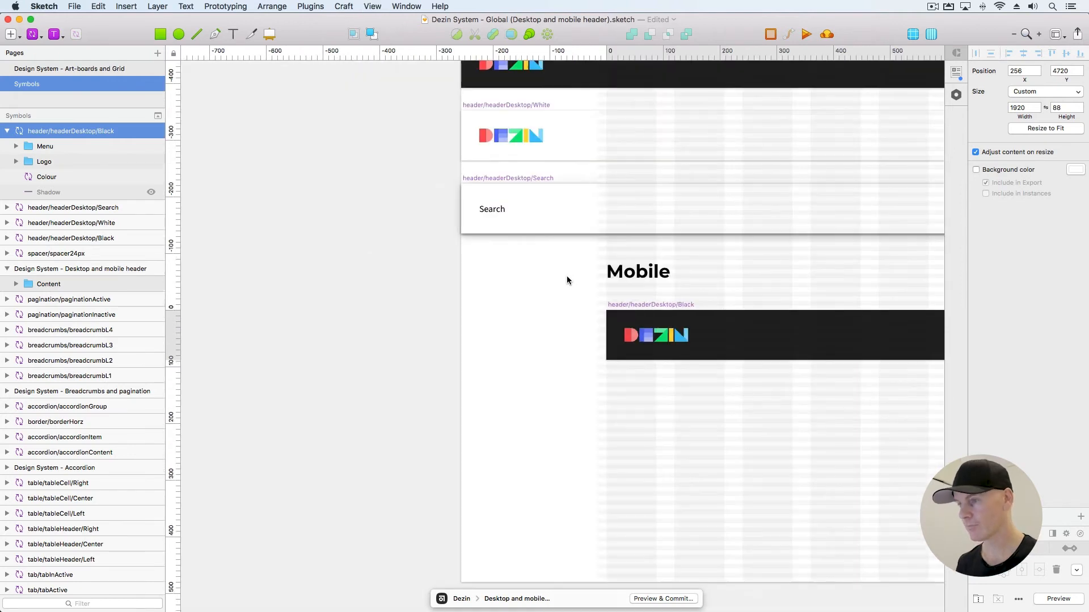
# Rename the duplicated header symbol below the Mobile heading to header/headerMobile/Black
pyautogui.click(538, 298)
pyautogui.moveTo(505, 309); pyautogui.dragTo(341, 365)
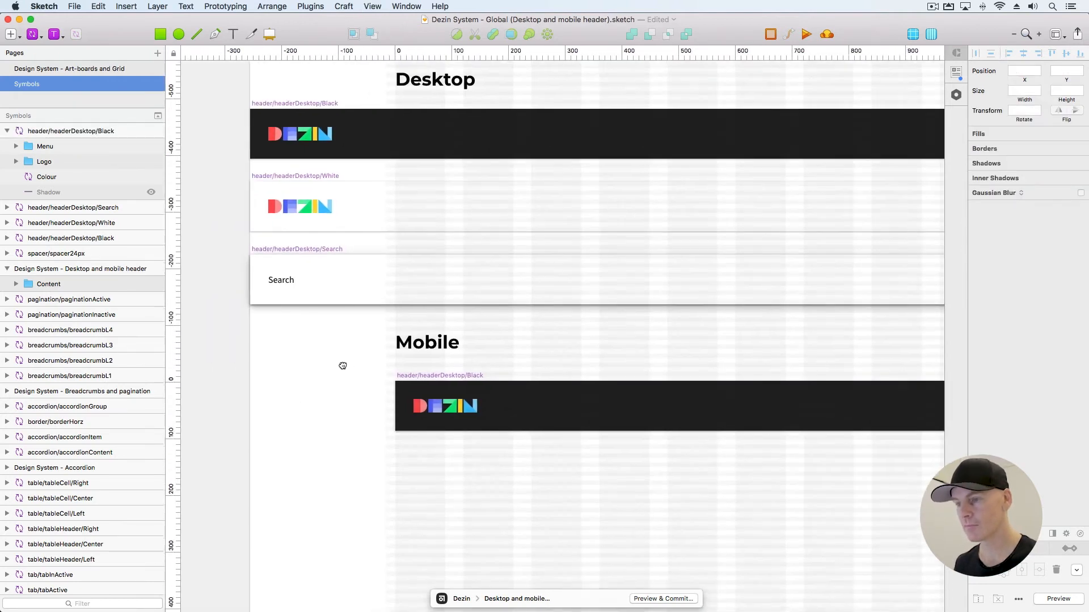
pyautogui.click(430, 381)
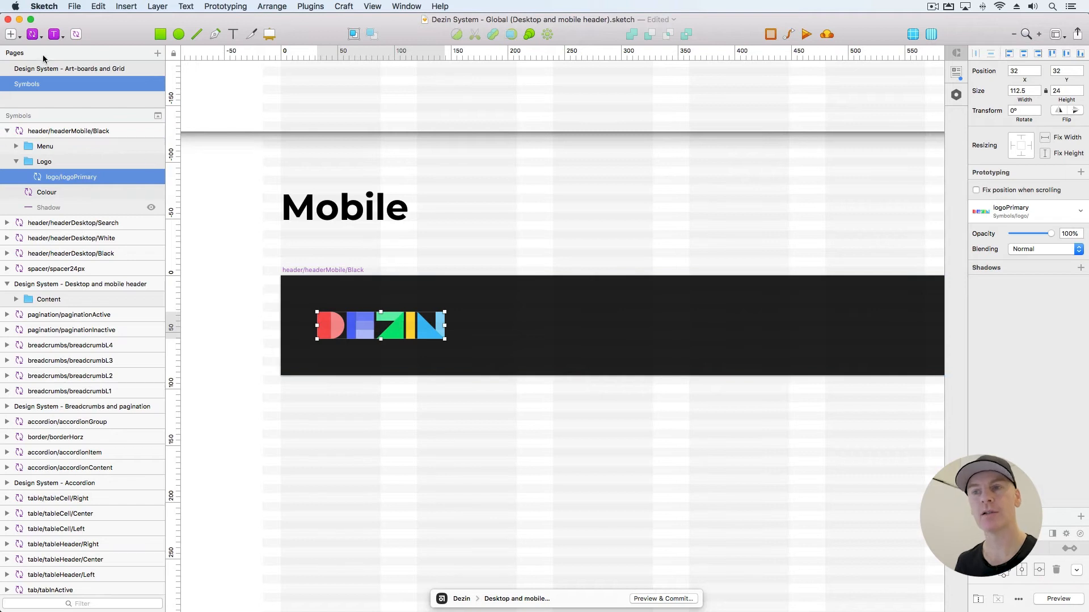
# Find the logo/logoPrimary symbol on the Brand, colours and shared styles artboard and select the Brand heading above it
pyautogui.click(335, 233)
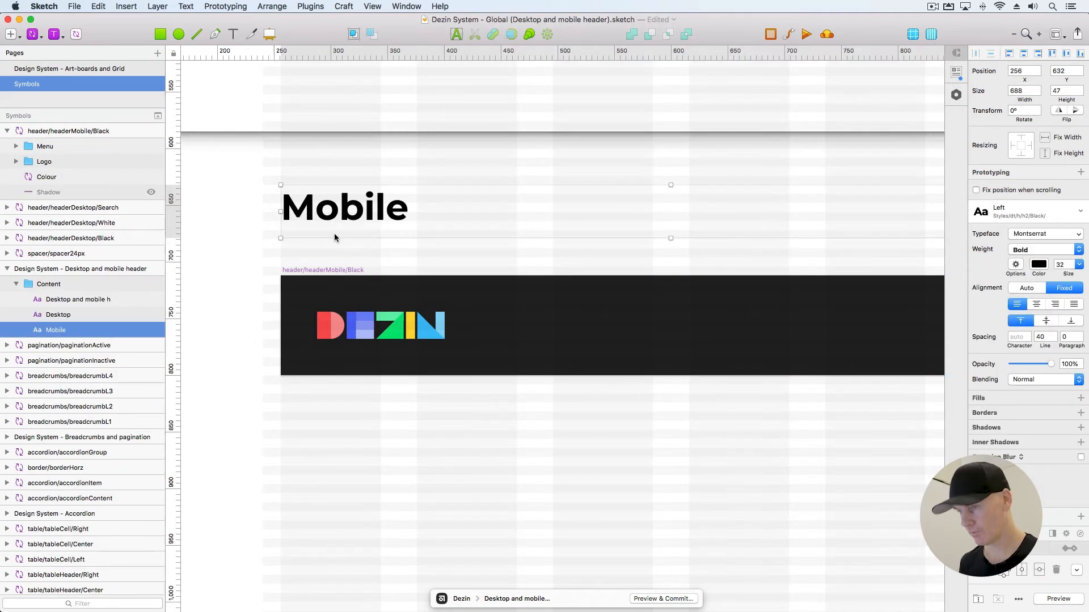
pyautogui.press('super+minus')
pyautogui.press('super+minus')
pyautogui.press('super+minus')
pyautogui.click(335, 233)
pyautogui.scroll(10, 452, 195)
pyautogui.hscroll(5, 452, 195)
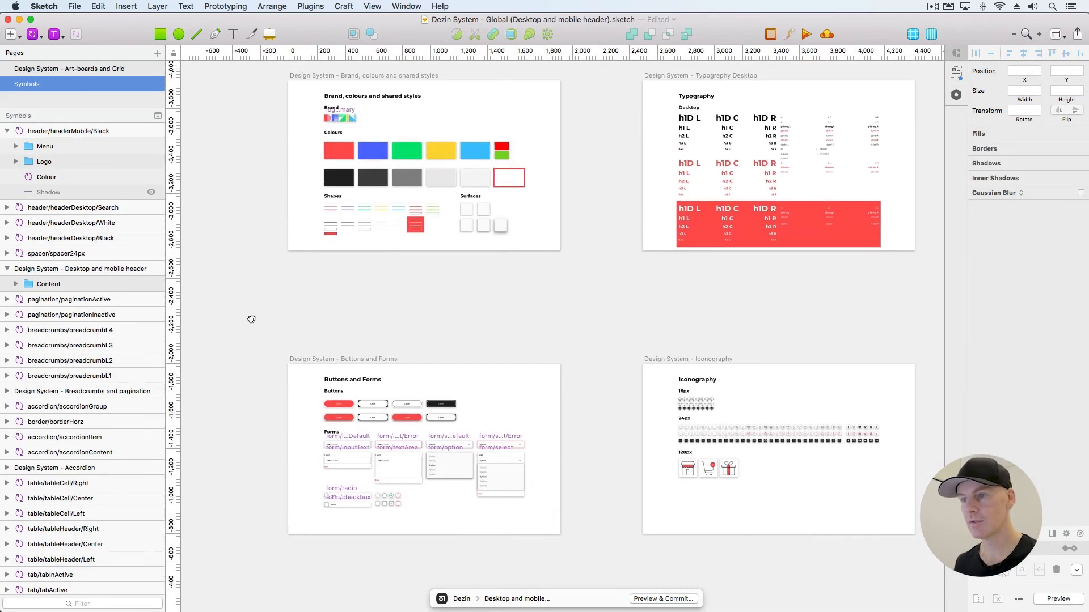
pyautogui.click(318, 175)
pyautogui.press('super+2')
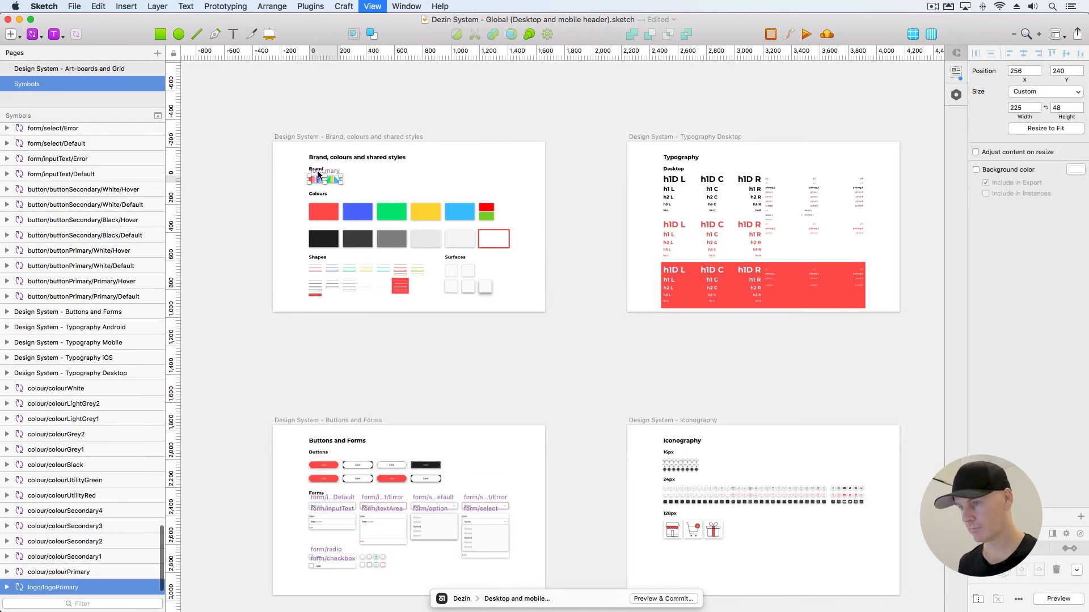
pyautogui.press('super+minus')
pyautogui.click(320, 175)
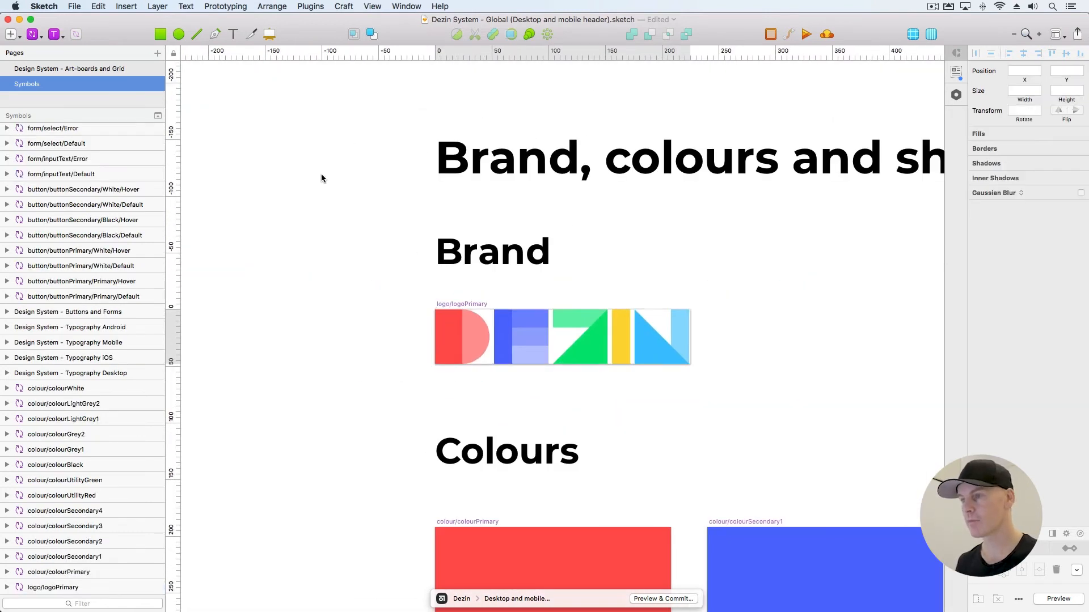
pyautogui.hscroll(5, 419, 224)
pyautogui.press('super+minus')
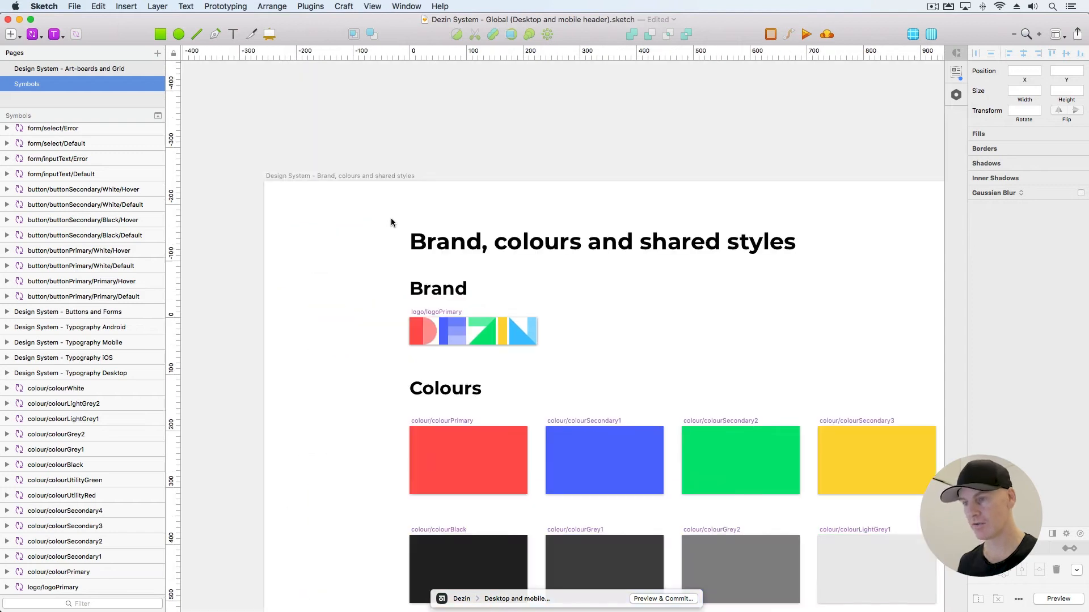
pyautogui.hscroll(5, 207, 205)
pyautogui.click(253, 294)
pyautogui.click(256, 270)
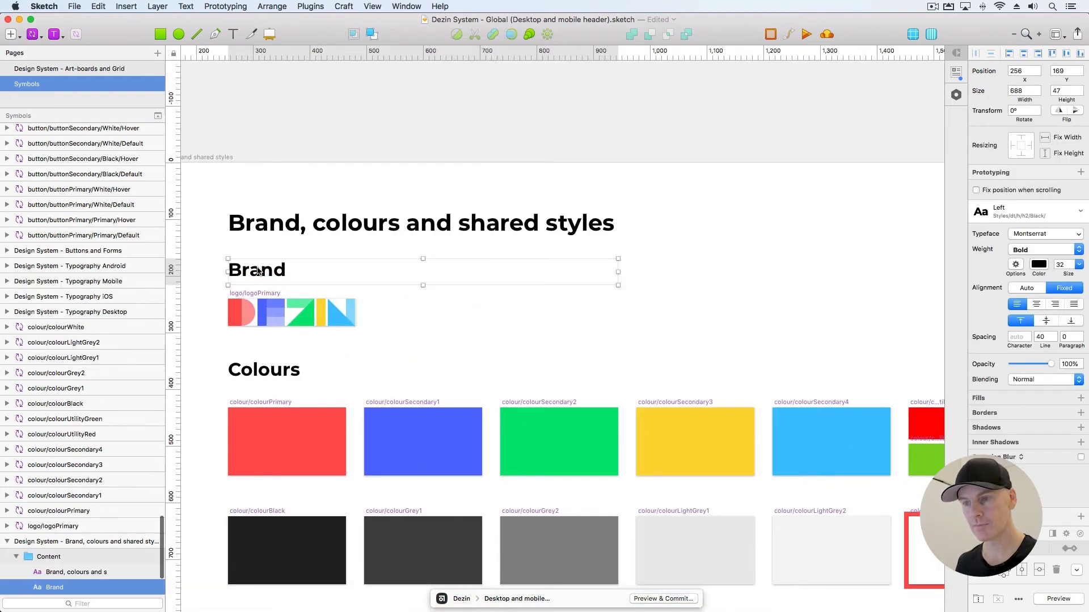
# Show the layout grid and duplicate the logo/logoPrimary symbol beside the original under the Brand heading
pyautogui.hotkey('ctrl', 'l')
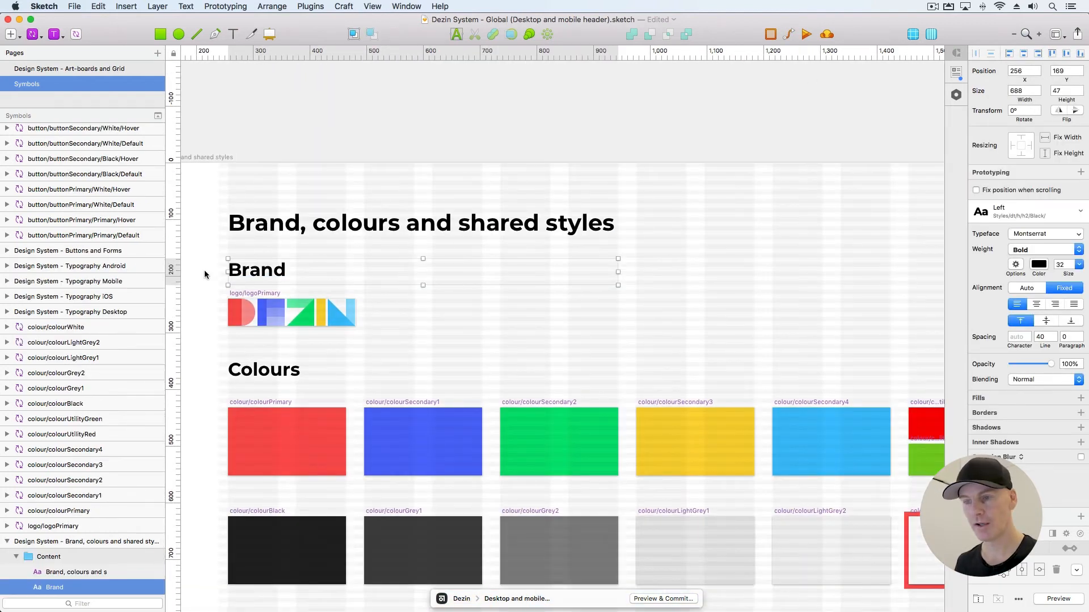
pyautogui.click(205, 274)
pyautogui.click(250, 293)
pyautogui.press('super+plus')
pyautogui.moveTo(523, 278); pyautogui.dragTo(323, 249)
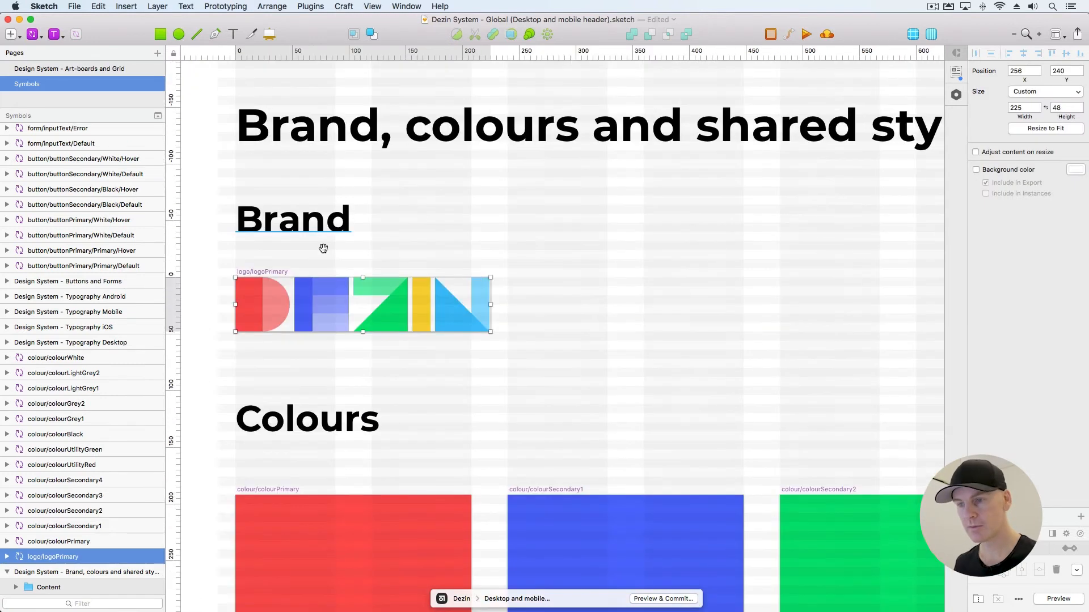
pyautogui.moveTo(267, 276); pyautogui.dragTo(539, 277)
pyautogui.click(539, 275)
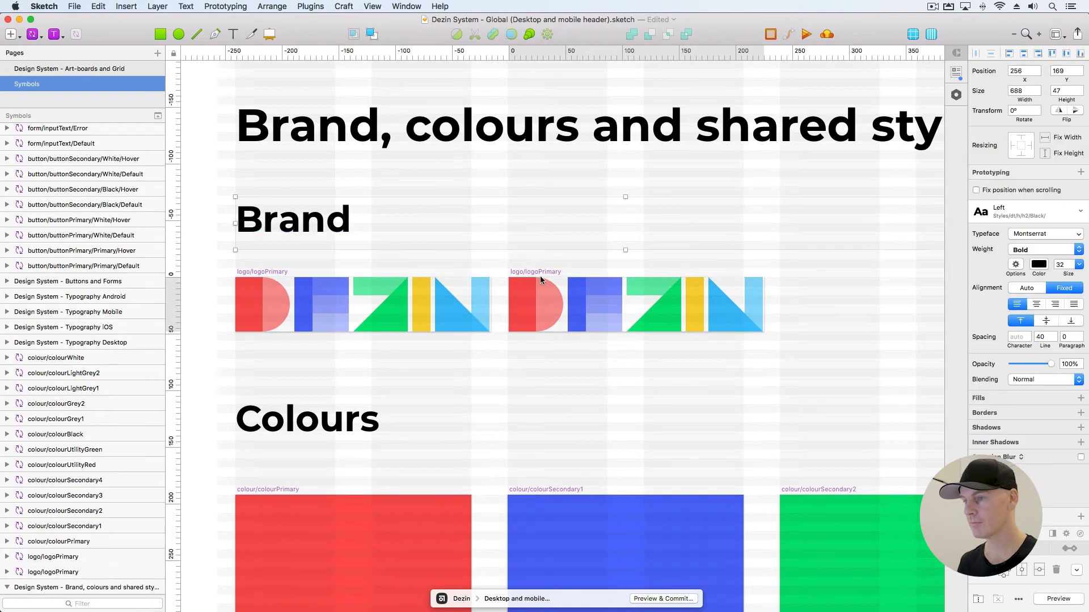
# Delete the E, Z, I and N letter groups from the duplicated logo symbol, keeping only the D
pyautogui.keyDown('super'); pyautogui.click(576, 296); pyautogui.keyUp('super')
pyautogui.scroll(-4, 45, 461)
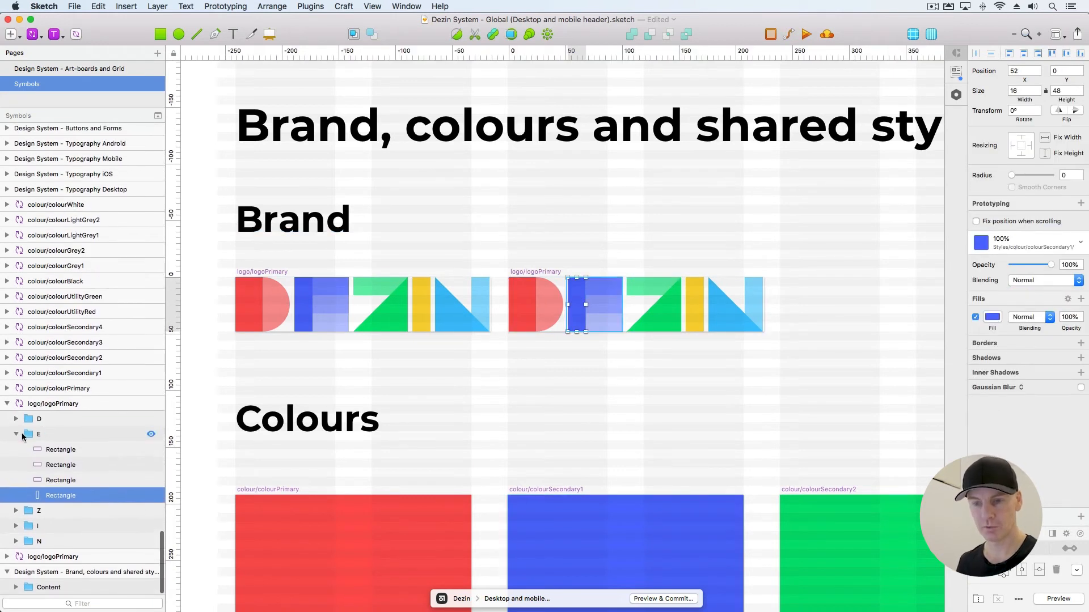
pyautogui.click(16, 434)
pyautogui.click(45, 495)
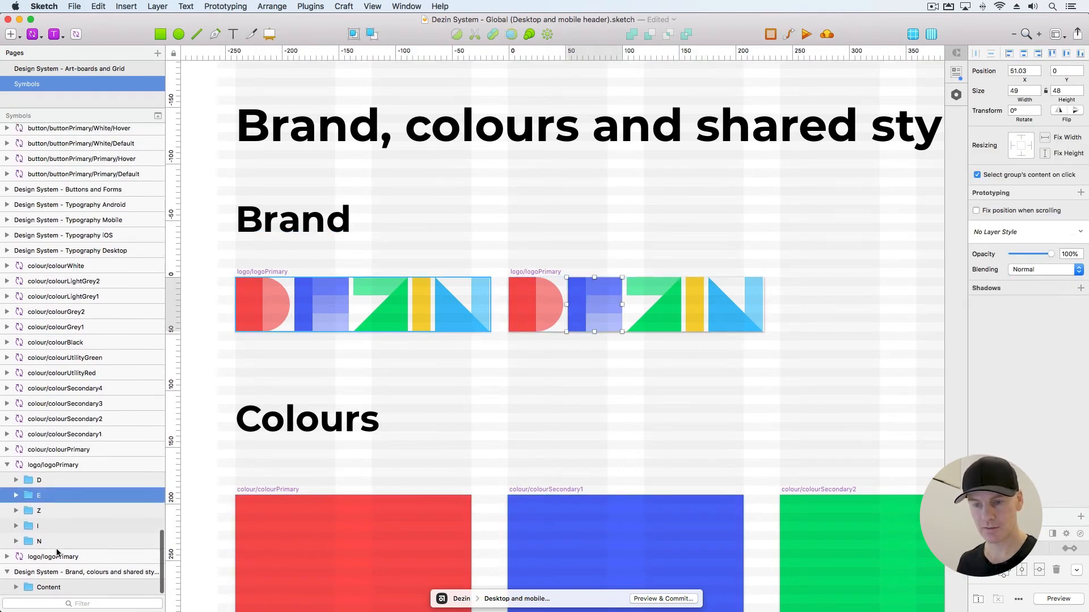
pyautogui.keyDown('shift'); pyautogui.click(59, 542); pyautogui.keyUp('shift')
pyautogui.press('Delete')
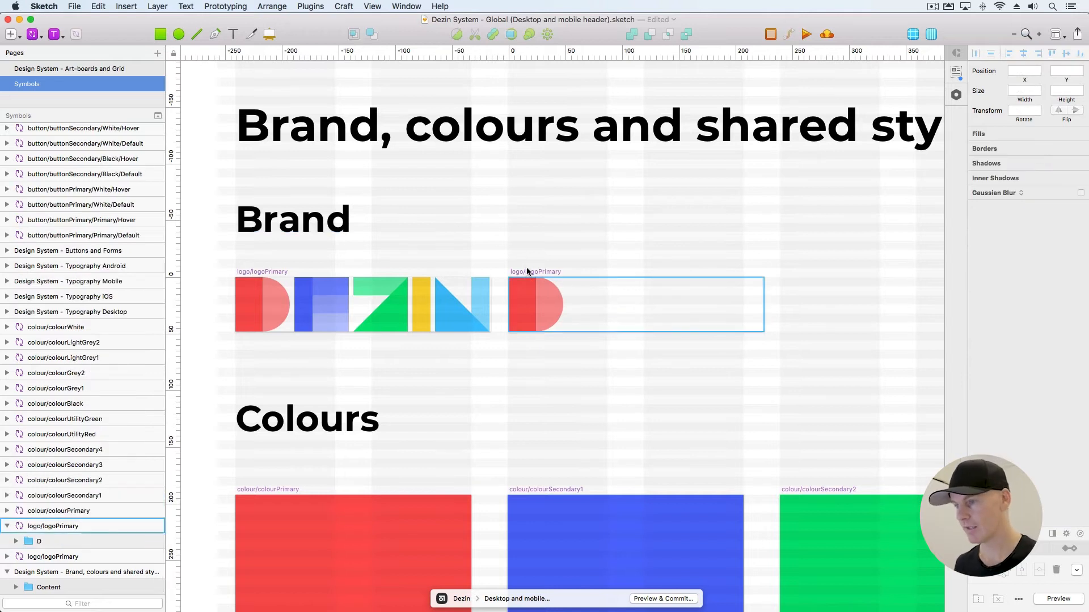
# Set the width of the duplicated logo symbol's artboard to 48
pyautogui.click(527, 270)
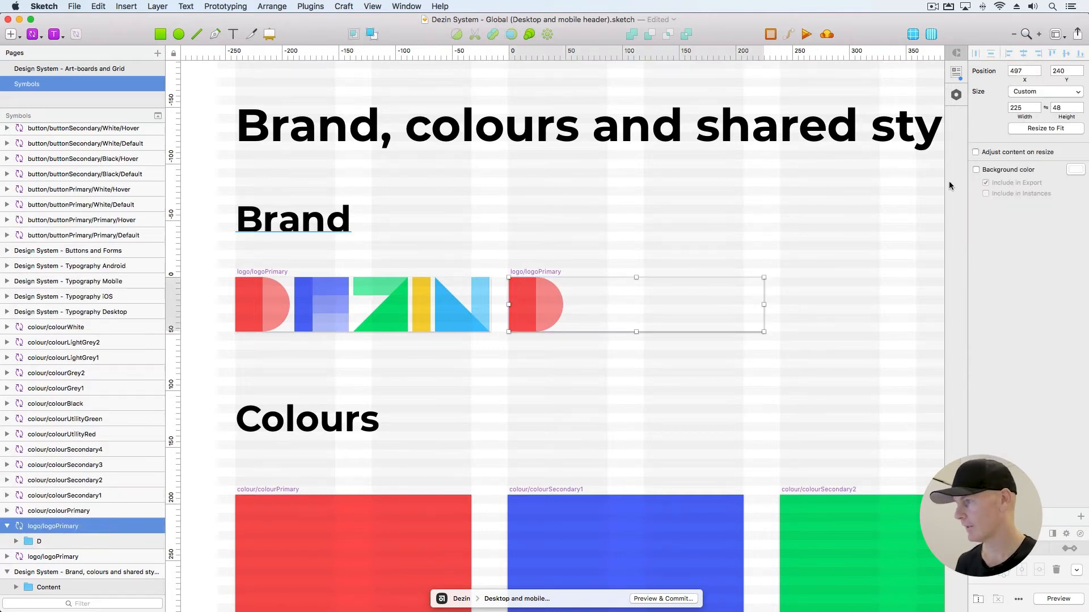
pyautogui.click(1025, 108)
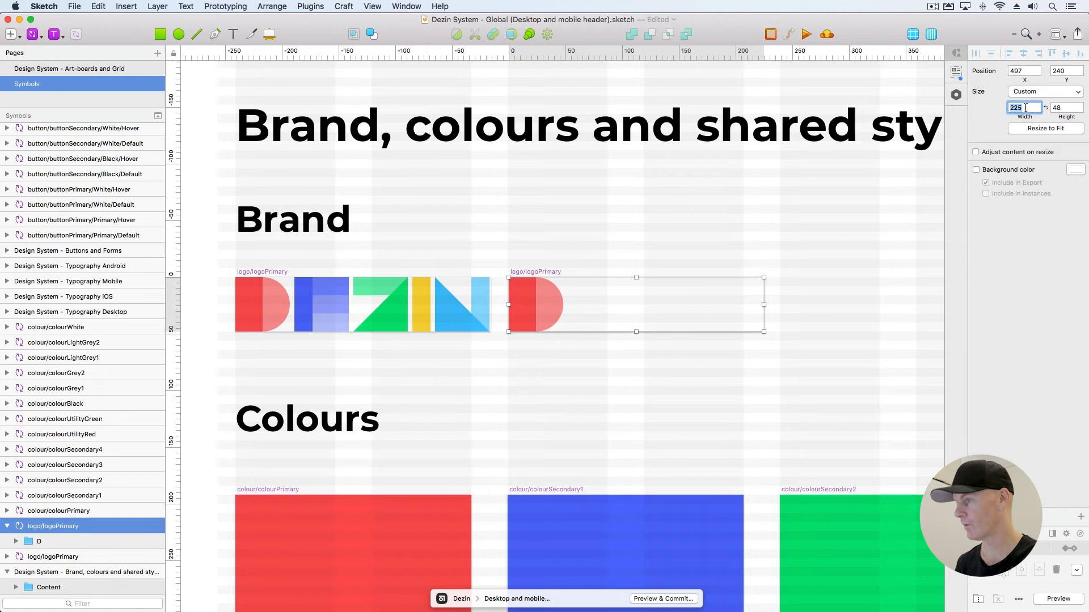
pyautogui.write('48')
pyautogui.press('Return')
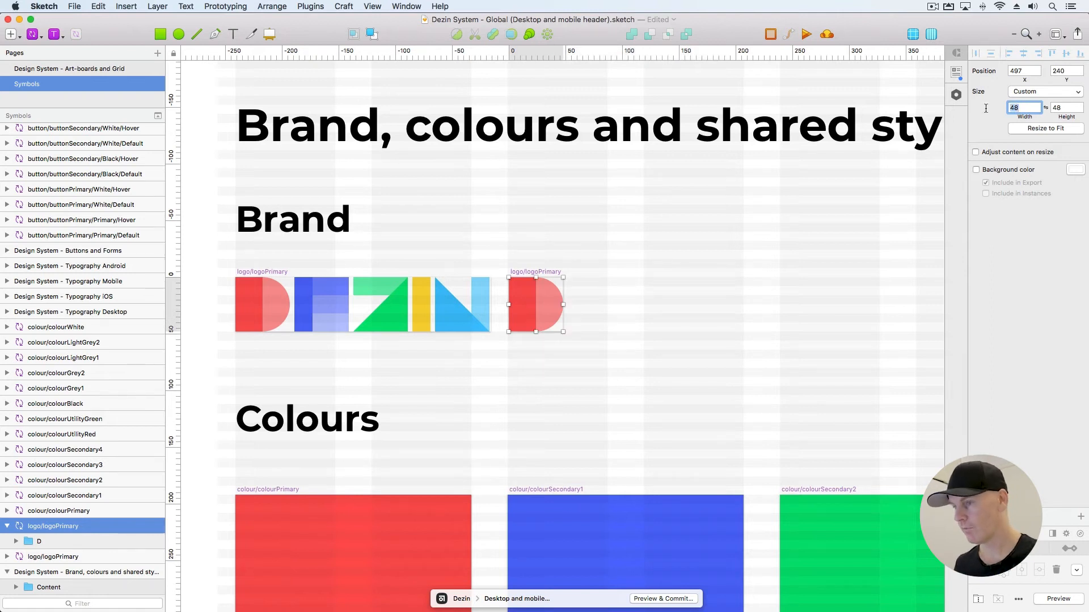
pyautogui.click(691, 287)
pyautogui.click(542, 272)
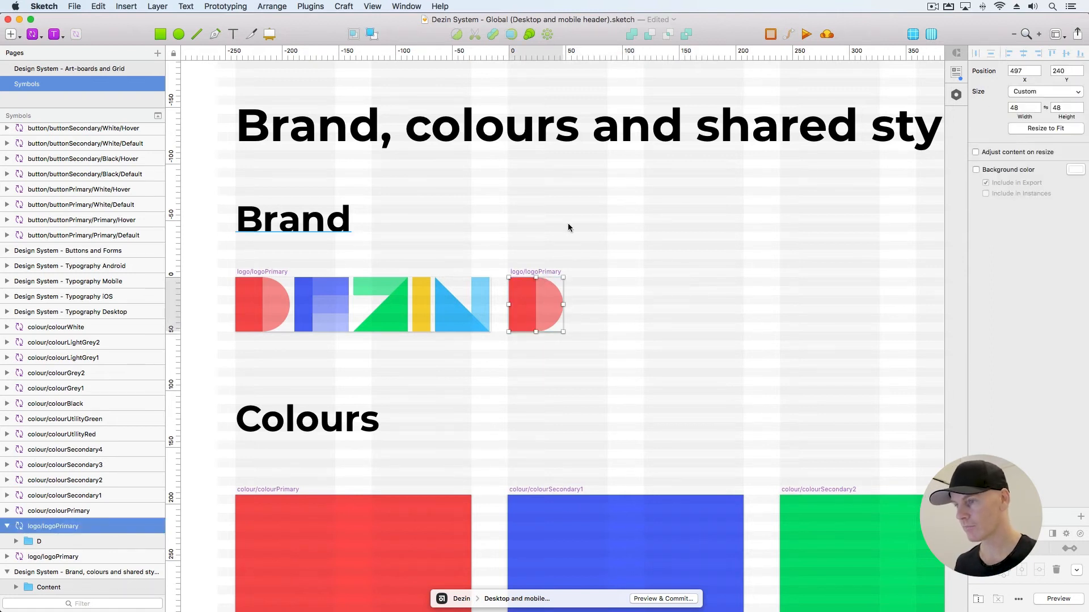
# Rename the duplicated D symbol as logo/logoPrimary/Mark
pyautogui.scroll(1, 80, 516)
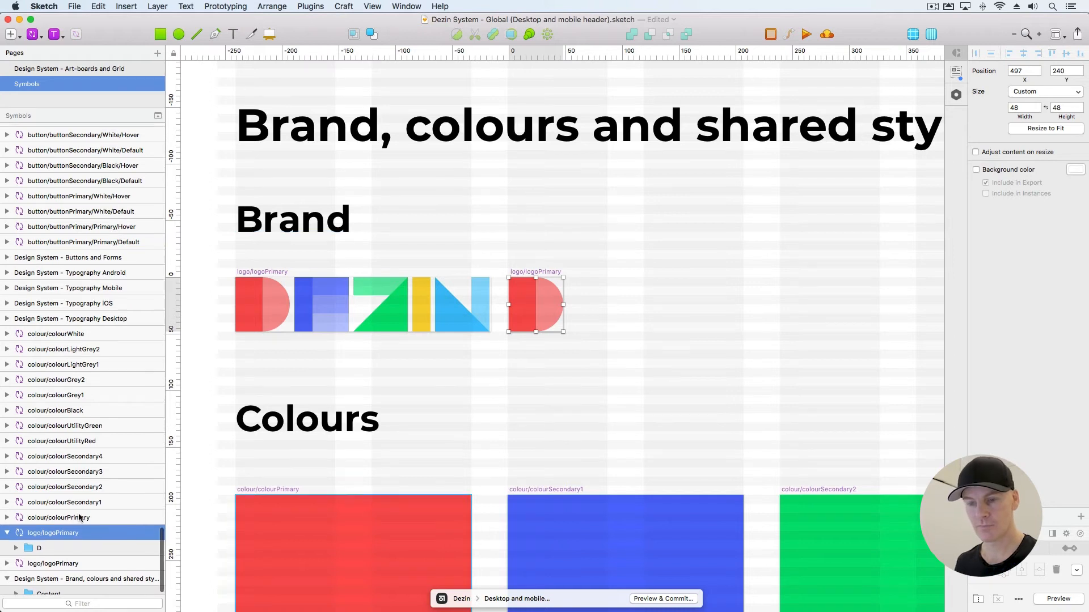
pyautogui.doubleClick(71, 533)
pyautogui.press('Right')
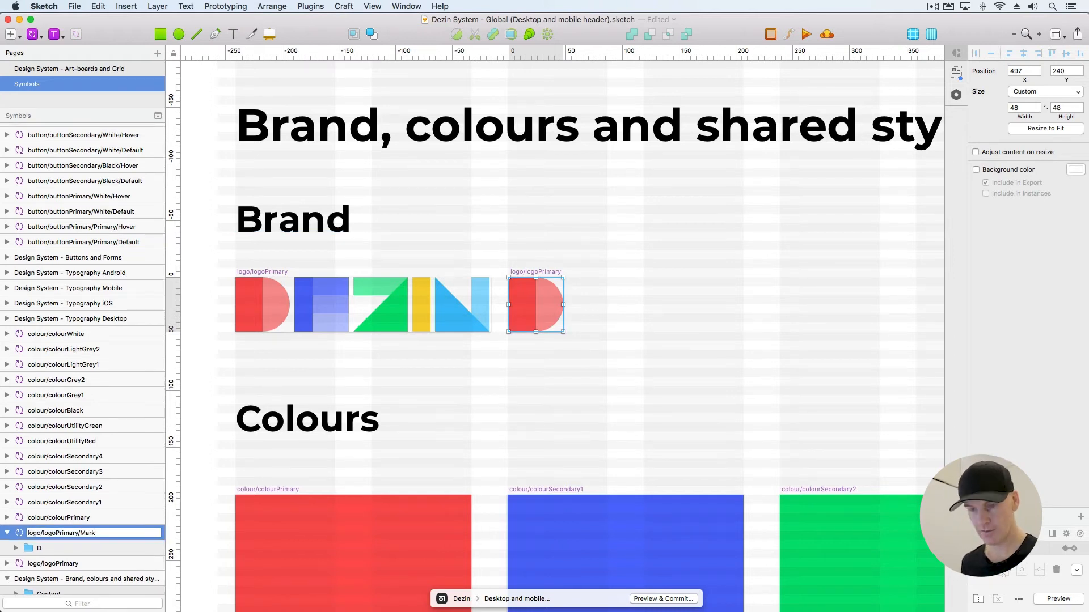
pyautogui.press('Return')
# Insert the logoPrimary/Mark symbol over the full logo in the header/headerMobile/Black symbol
pyautogui.scroll(-2, 681, 316)
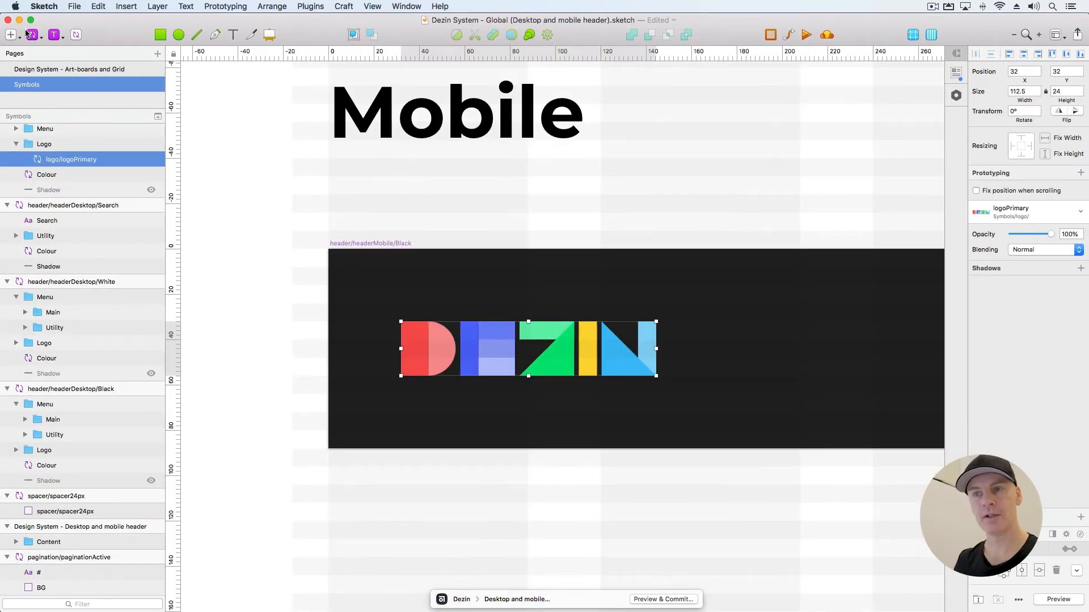
pyautogui.click(28, 35)
pyautogui.moveTo(60, 52)
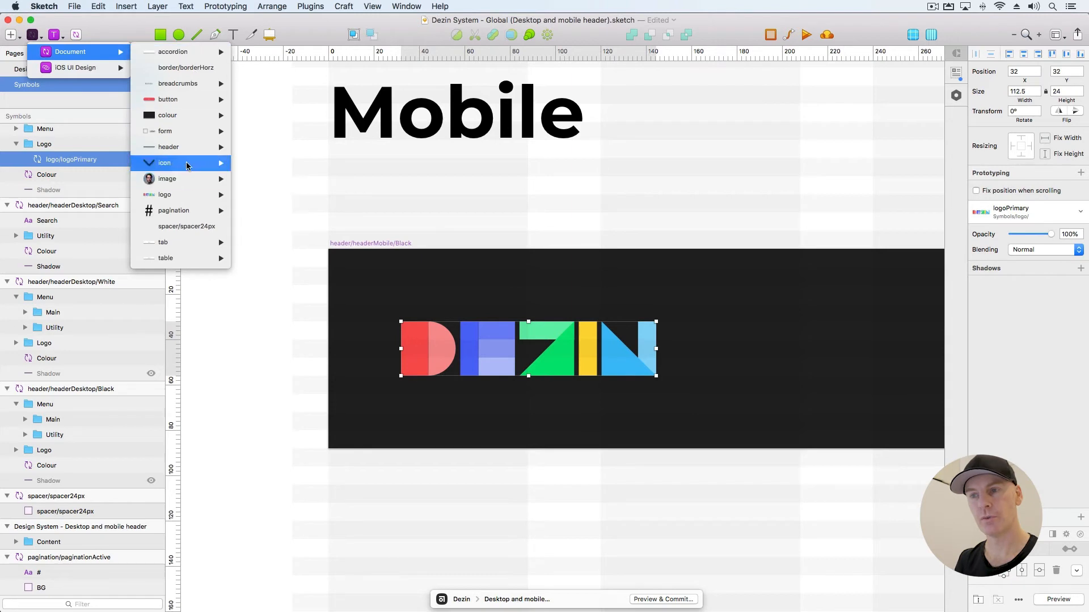
pyautogui.moveTo(179, 194)
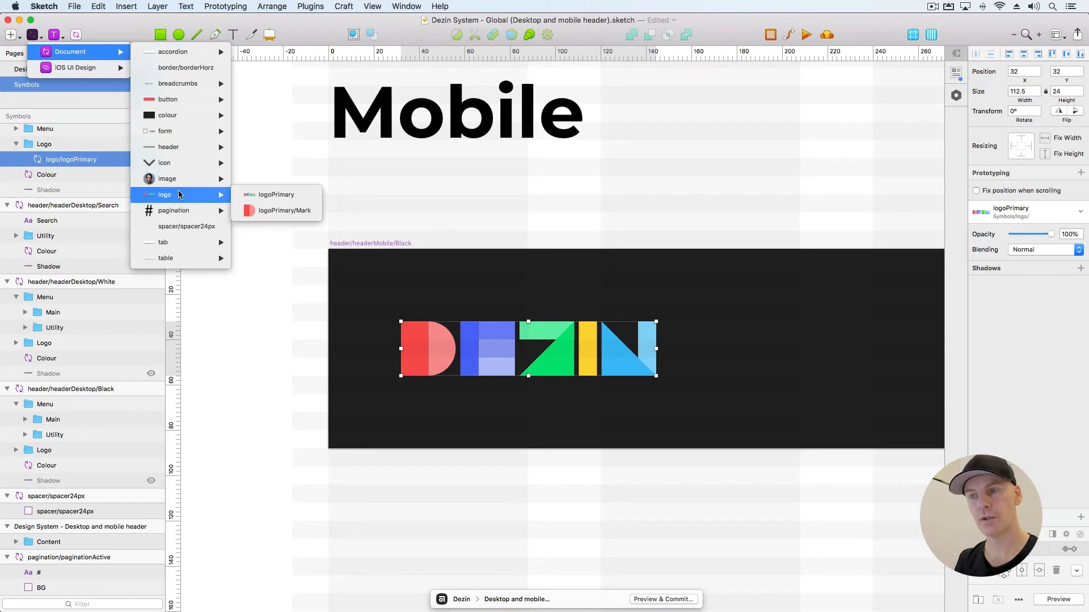
pyautogui.click(293, 213)
pyautogui.click(458, 360)
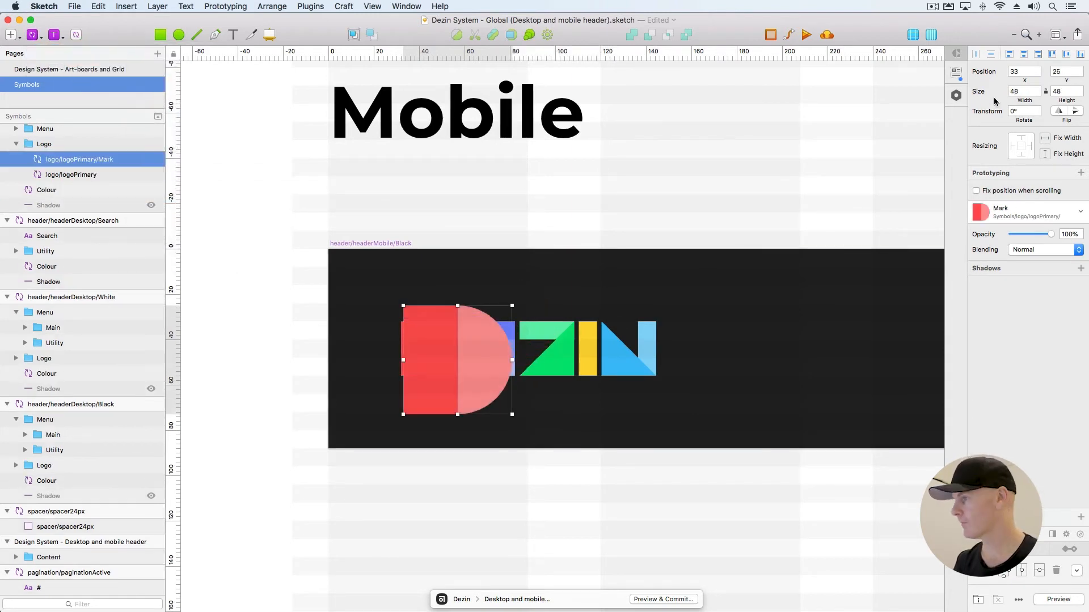
# Set the inserted logo mark's width to 24, keeping its proportions
pyautogui.click(1022, 91)
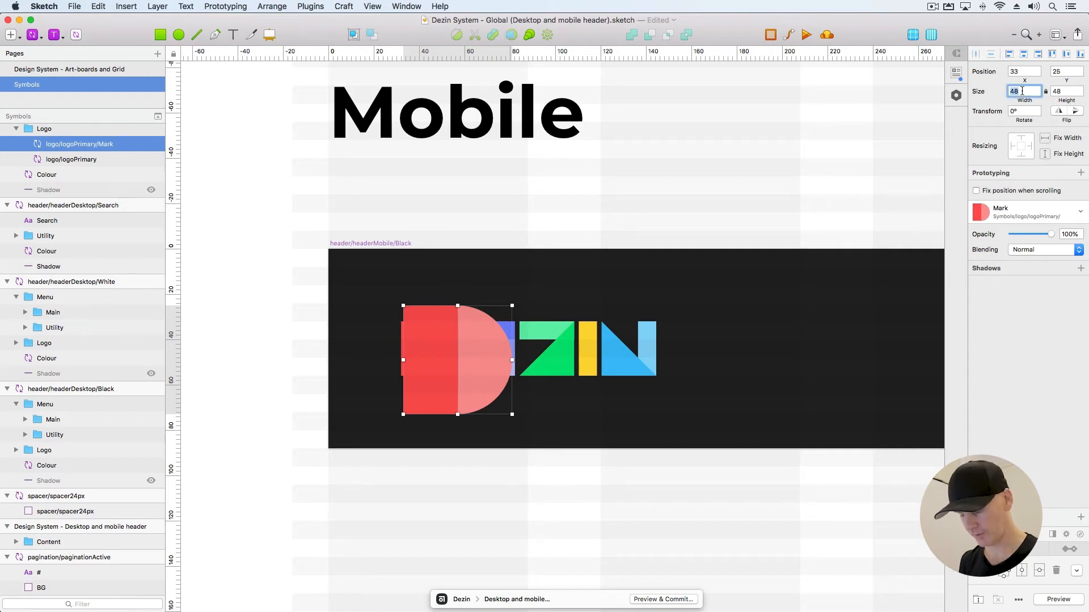
pyautogui.write('24')
pyautogui.press('Return')
# Move the logo mark clear of the full DEZIN logo and delete the full logo from the mobile header
pyautogui.moveTo(435, 327); pyautogui.dragTo(478, 288)
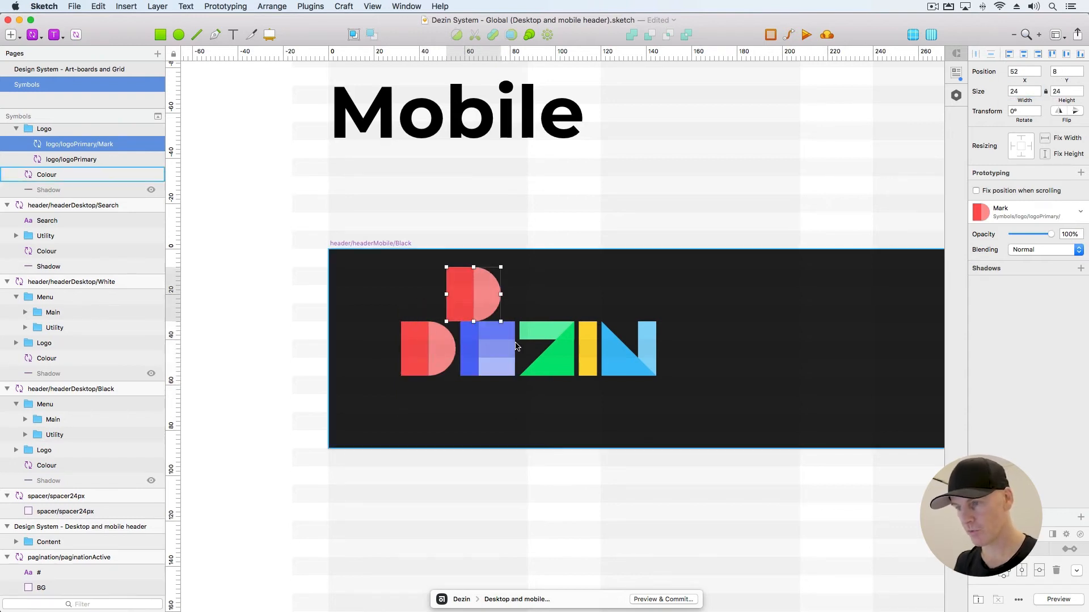
pyautogui.click(499, 342)
pyautogui.press('BackSpace')
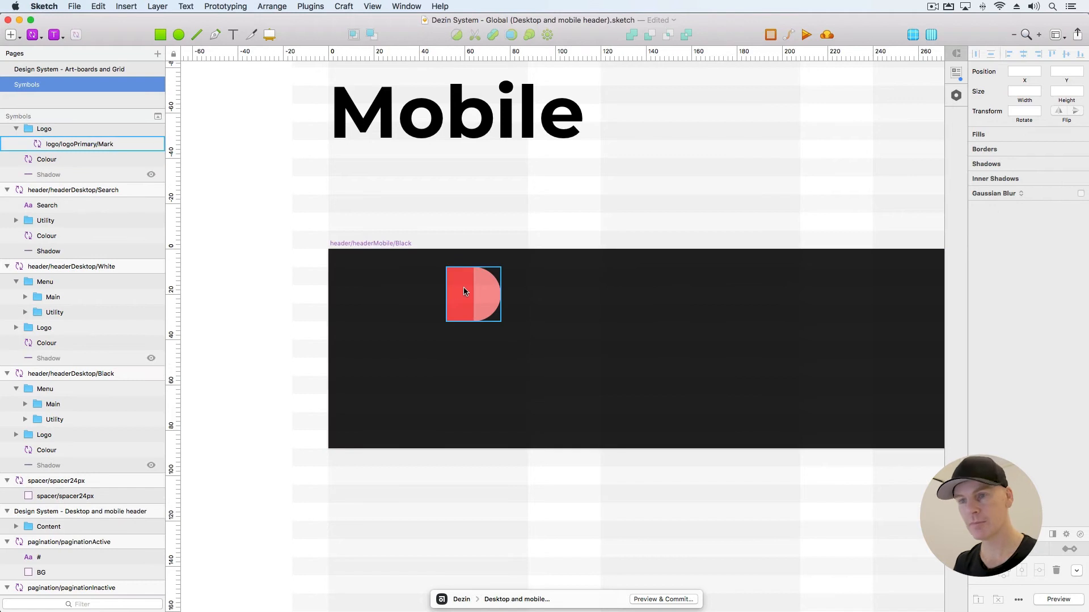
# Insert the white size 24 iconMenu symbol before the logo mark in the black mobile header
pyautogui.click(462, 290)
pyautogui.scroll(3, 37, 180)
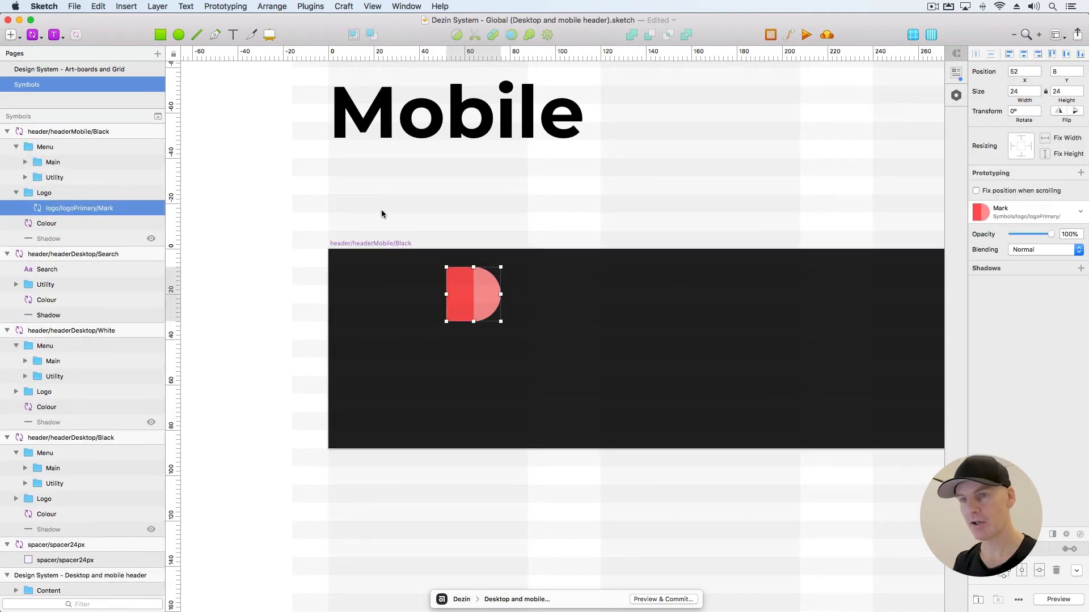
pyautogui.click(32, 35)
pyautogui.moveTo(62, 54)
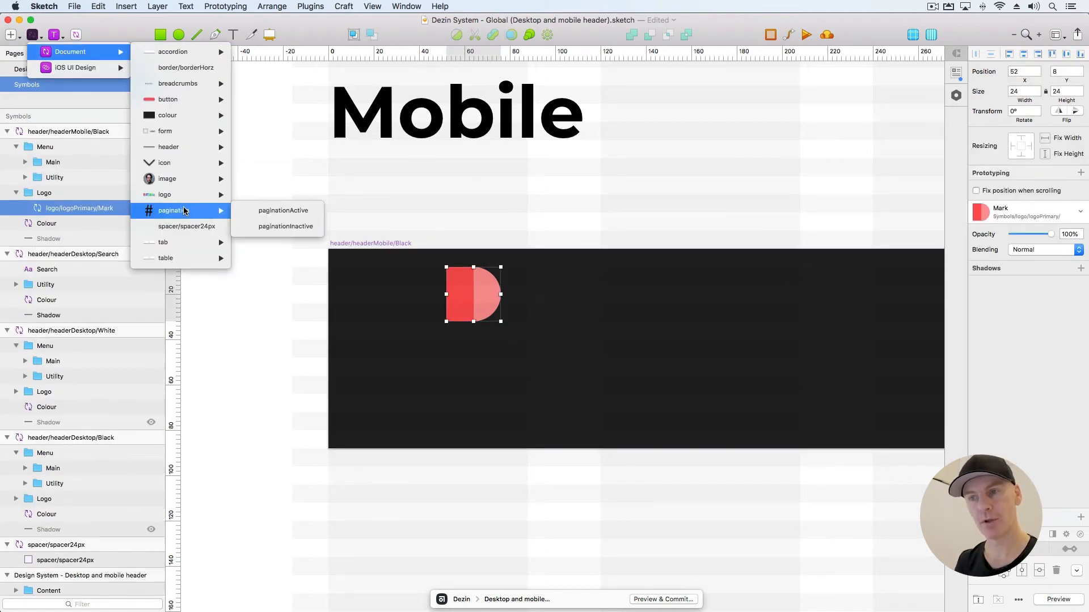
pyautogui.moveTo(187, 163)
pyautogui.moveTo(288, 171)
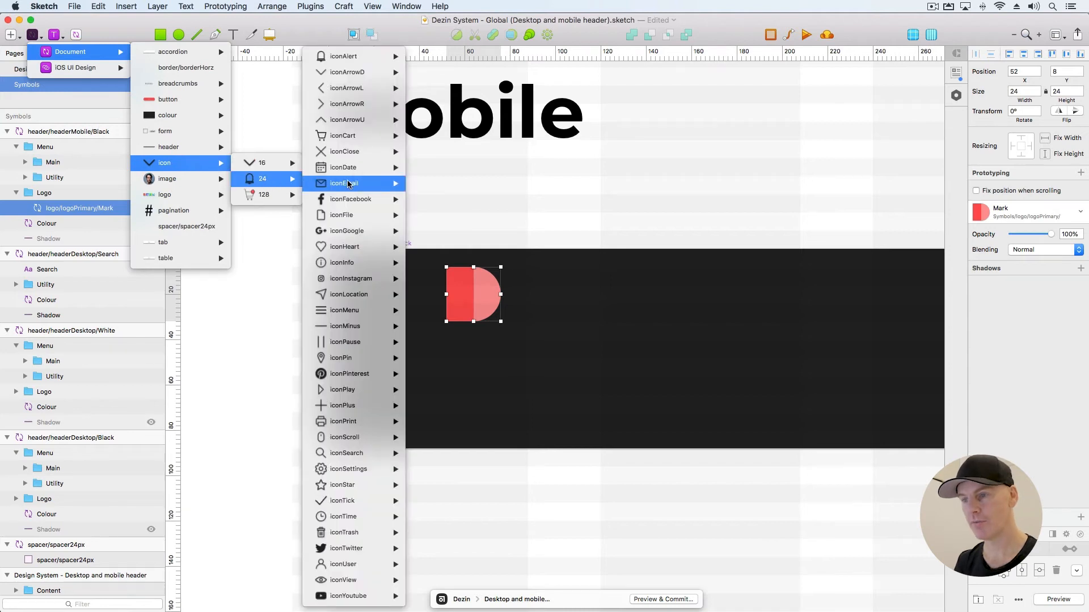
pyautogui.moveTo(358, 314)
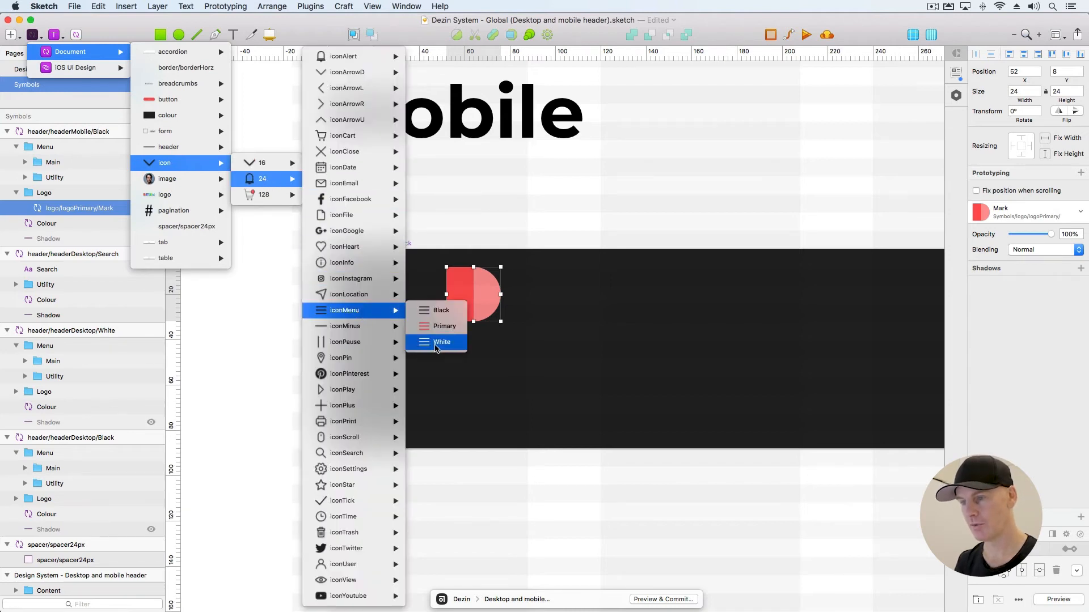
pyautogui.click(434, 342)
pyautogui.click(384, 298)
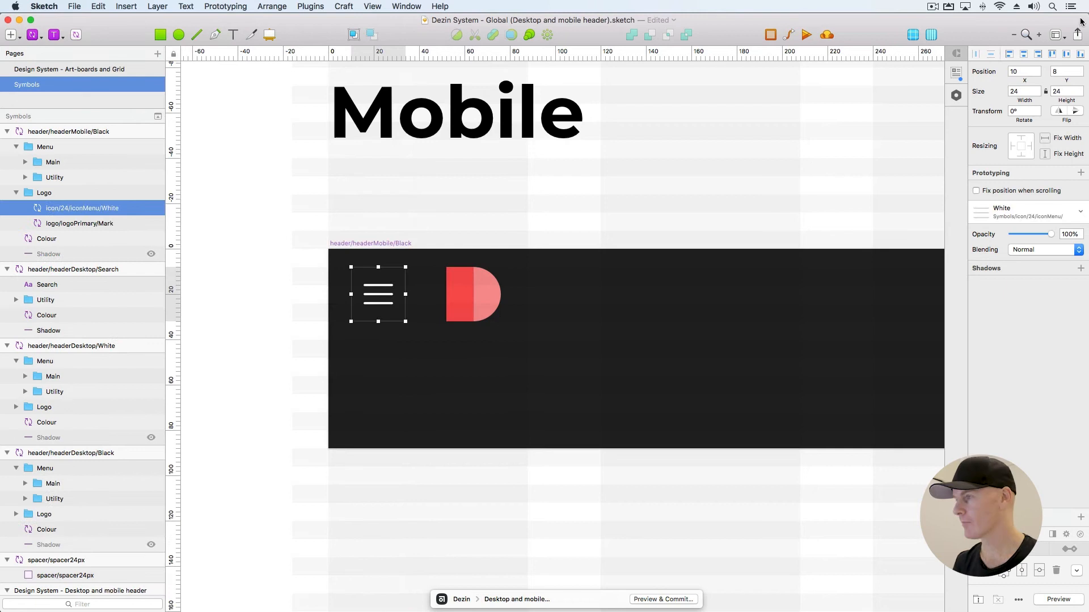
# Position the menu icon at X 16 and Y 16 in the mobile header
pyautogui.click(1016, 72)
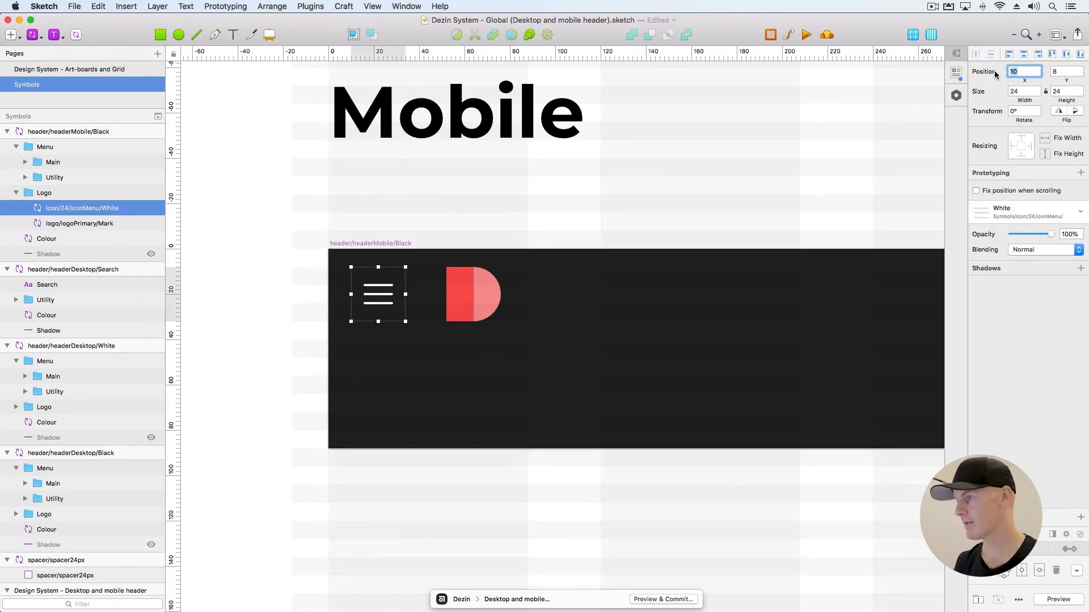
pyautogui.press('Tab')
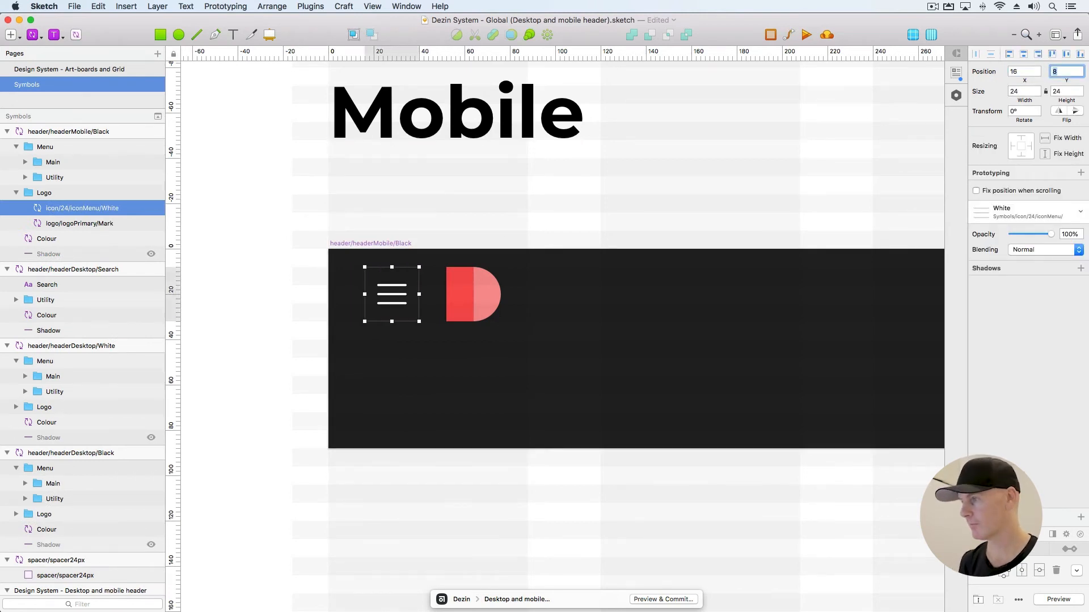
pyautogui.write('16')
pyautogui.press('Return')
# Move the logo mark level with the menu icon, to X 56 and Y 16
pyautogui.moveTo(466, 296); pyautogui.dragTo(438, 314)
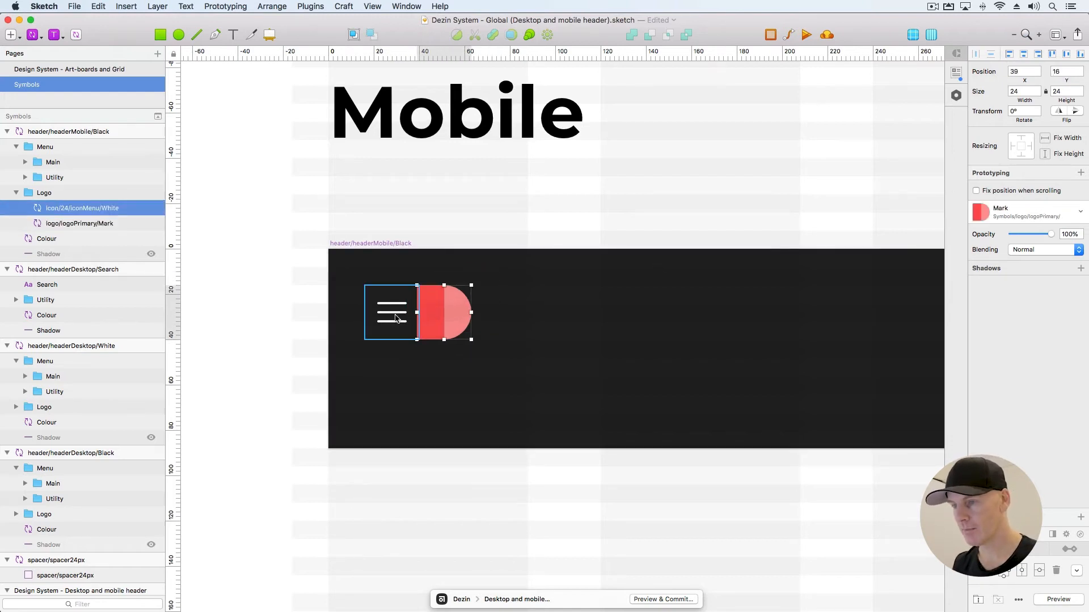
pyautogui.press('Right')
pyautogui.press('Right')
pyautogui.press('Right')
pyautogui.press('Right')
pyautogui.press('Right')
pyautogui.press('Right')
pyautogui.press('Right')
pyautogui.press('Right')
pyautogui.press('Right')
pyautogui.press('Right')
pyautogui.press('Right')
pyautogui.press('Right')
pyautogui.press('Right')
pyautogui.press('Right')
pyautogui.press('Right')
pyautogui.press('Right')
pyautogui.press('Right')
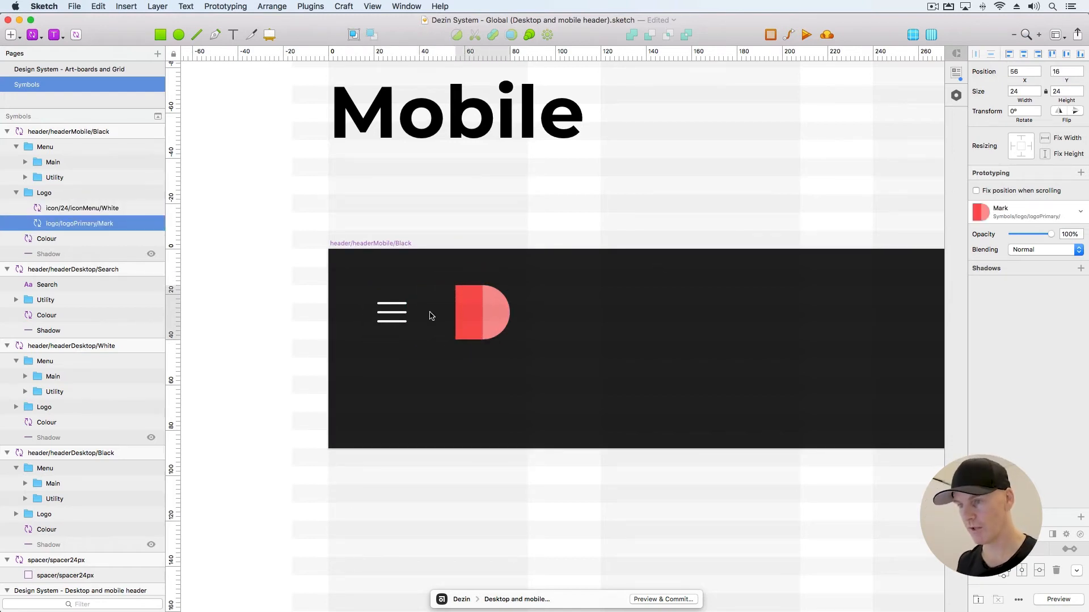
# Check the spacing between the menu icon and logo mark, and the Logo group's position and resizing settings
pyautogui.press('alt')
pyautogui.press('alt')
pyautogui.click(409, 313)
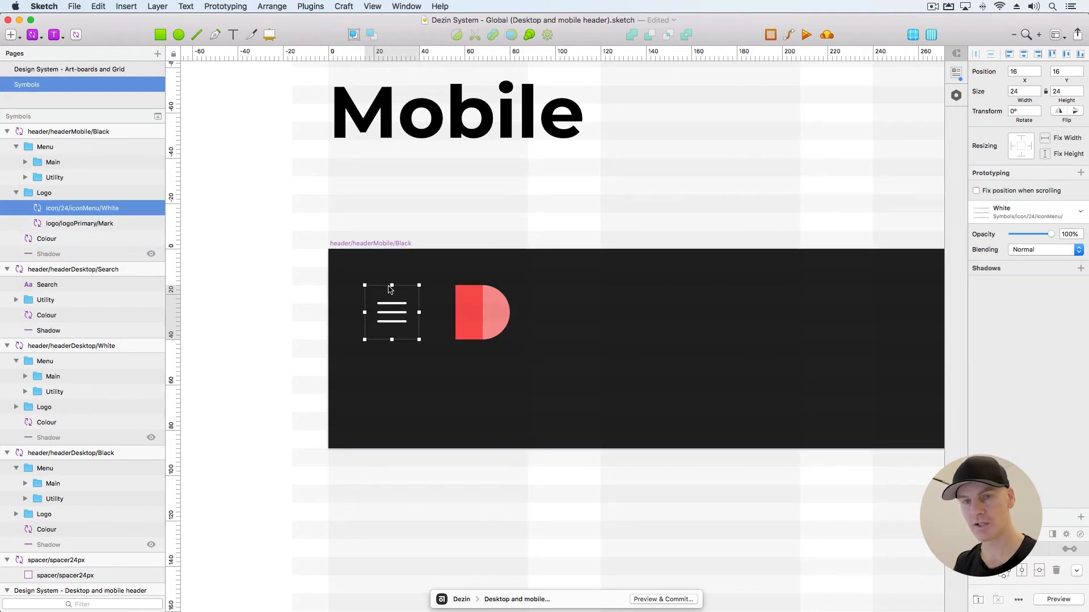
pyautogui.click(472, 240)
pyautogui.click(477, 315)
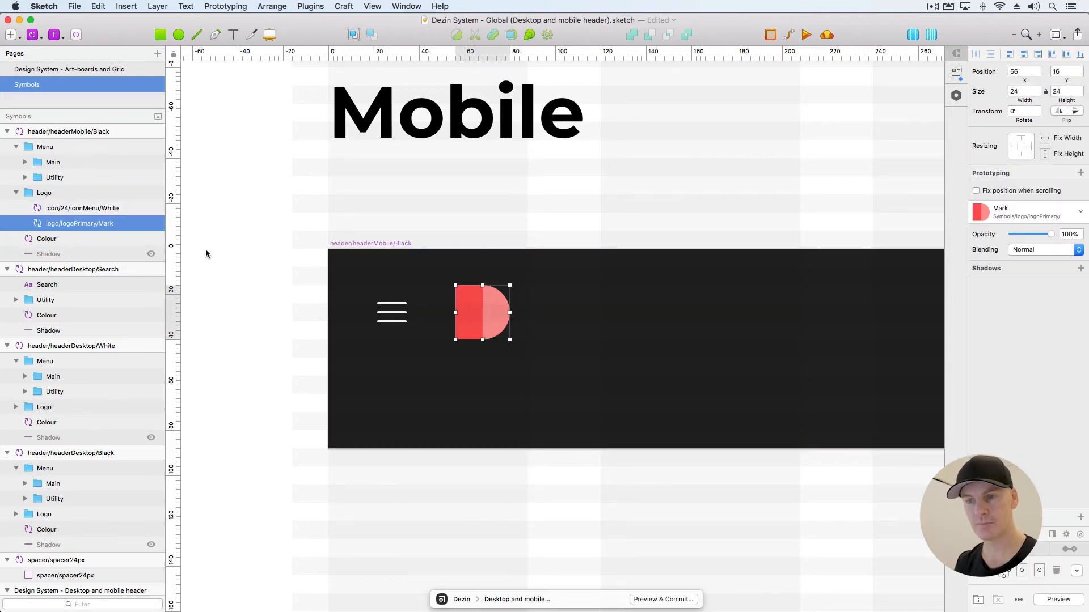
pyautogui.click(60, 195)
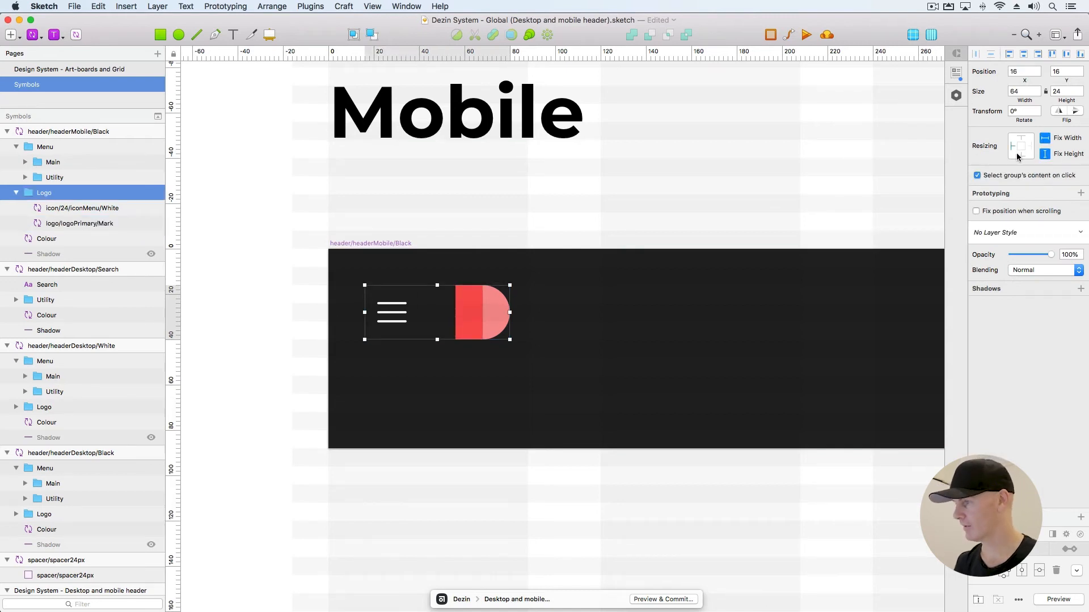
pyautogui.click(706, 211)
pyautogui.hscroll(3, 482, 256)
pyautogui.click(419, 303)
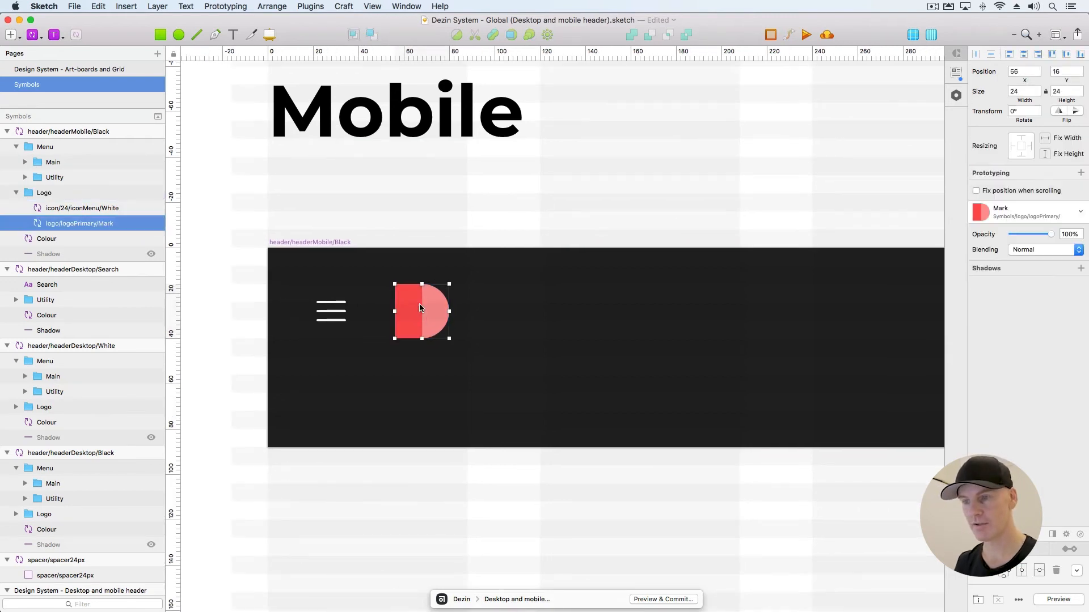
pyautogui.click(374, 278)
# Delete the Main group of menu links from the header/headerMobile/Black symbol
pyautogui.press('super+0')
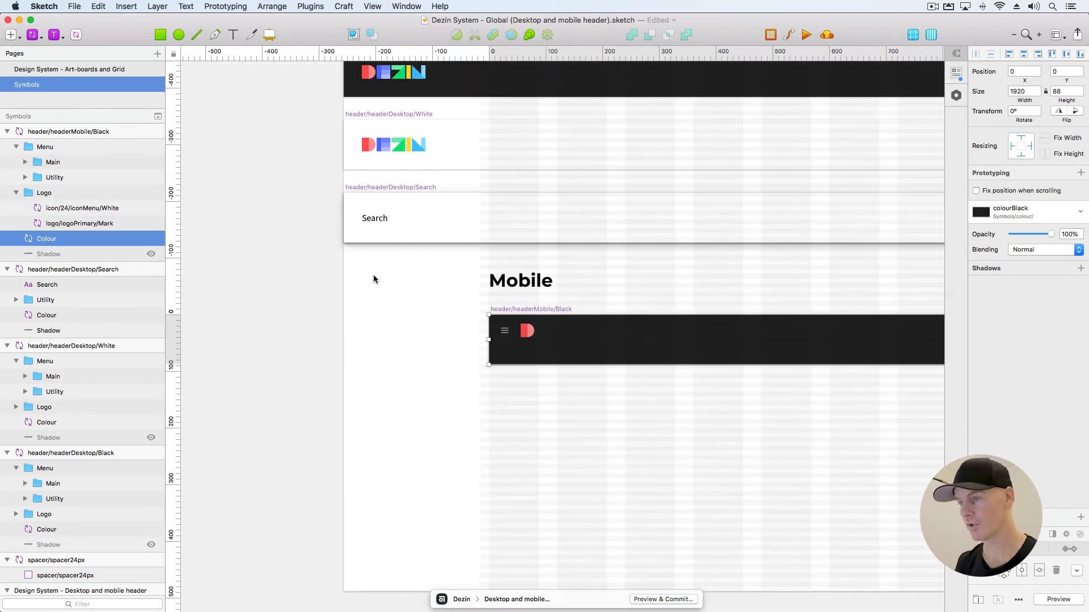
pyautogui.click(626, 271)
pyautogui.moveTo(895, 279); pyautogui.dragTo(499, 268)
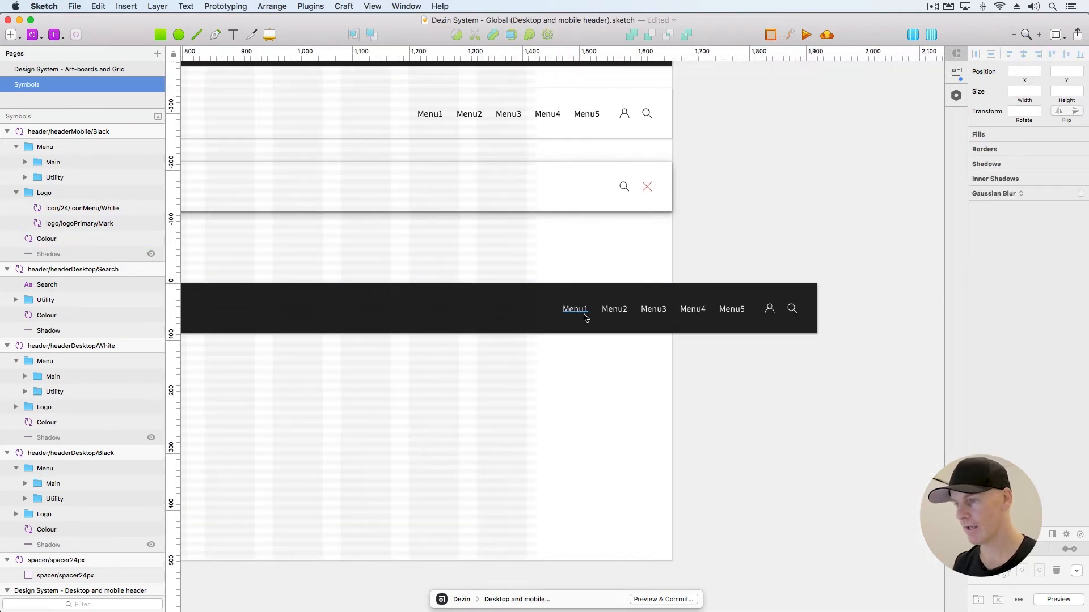
pyautogui.click(582, 312)
pyautogui.click(59, 162)
pyautogui.press('Delete')
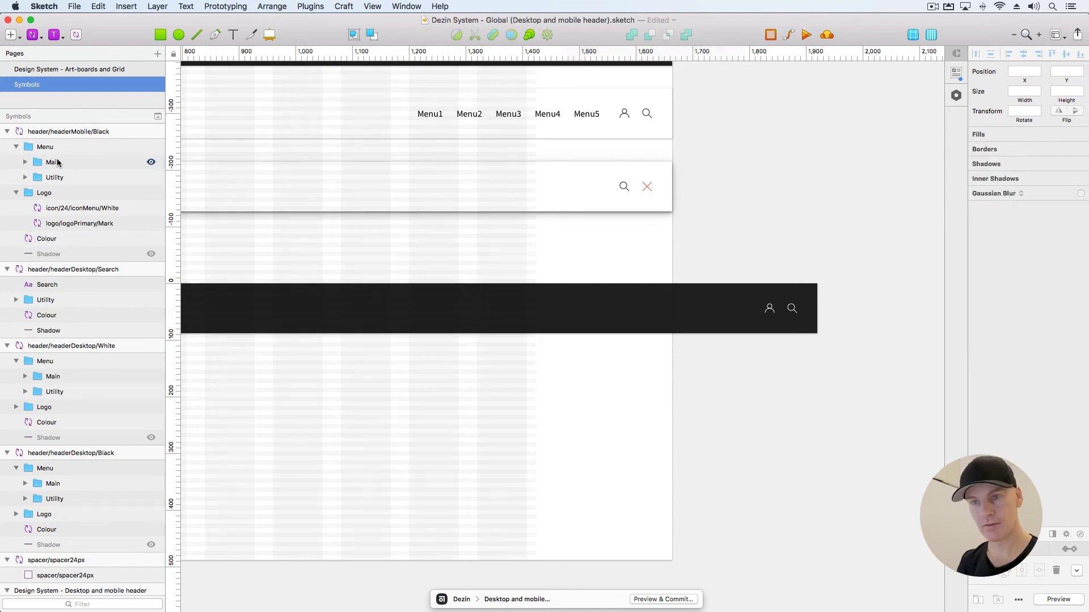
# Move the Utility group out of the Menu group in header/headerMobile/Black and delete the emptied Menu group
pyautogui.moveTo(62, 167)
pyautogui.mouseDown()
pyautogui.moveTo(55, 148)
pyautogui.moveTo(76, 156)
pyautogui.moveTo(55, 168)
pyautogui.mouseUp()
pyautogui.click(55, 164)
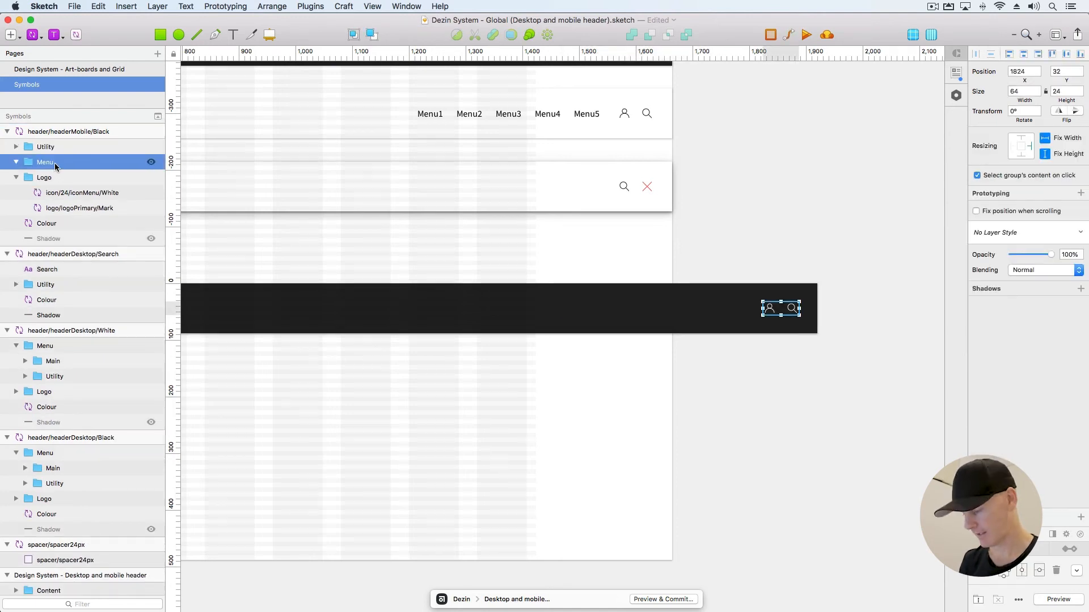
pyautogui.press('Delete')
# Set the X position of the mobile header's Utility group to 100
pyautogui.click(55, 149)
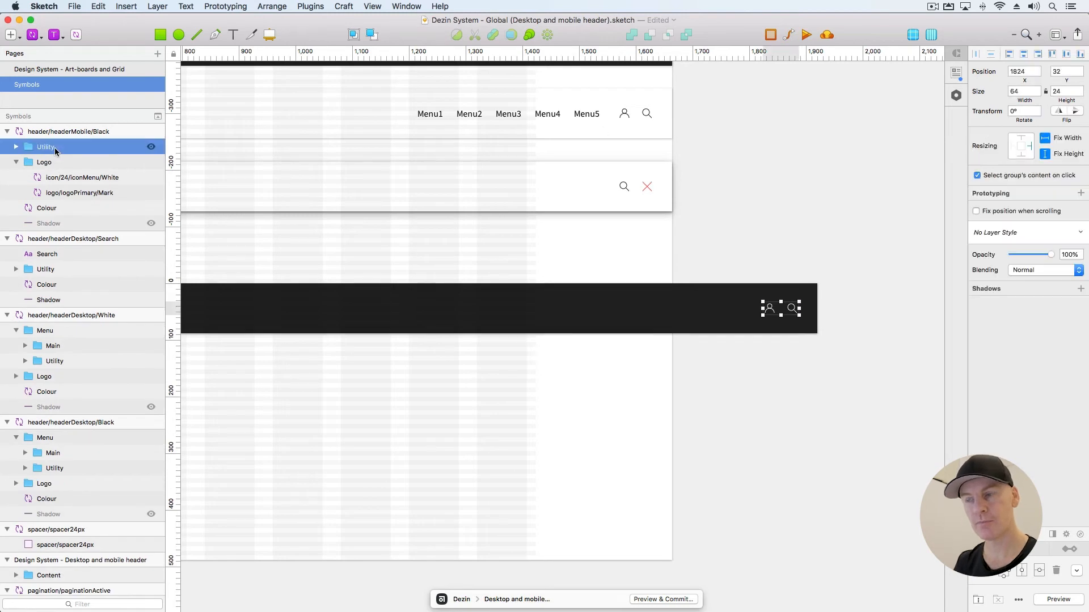
pyautogui.click(1015, 70)
pyautogui.write('1')
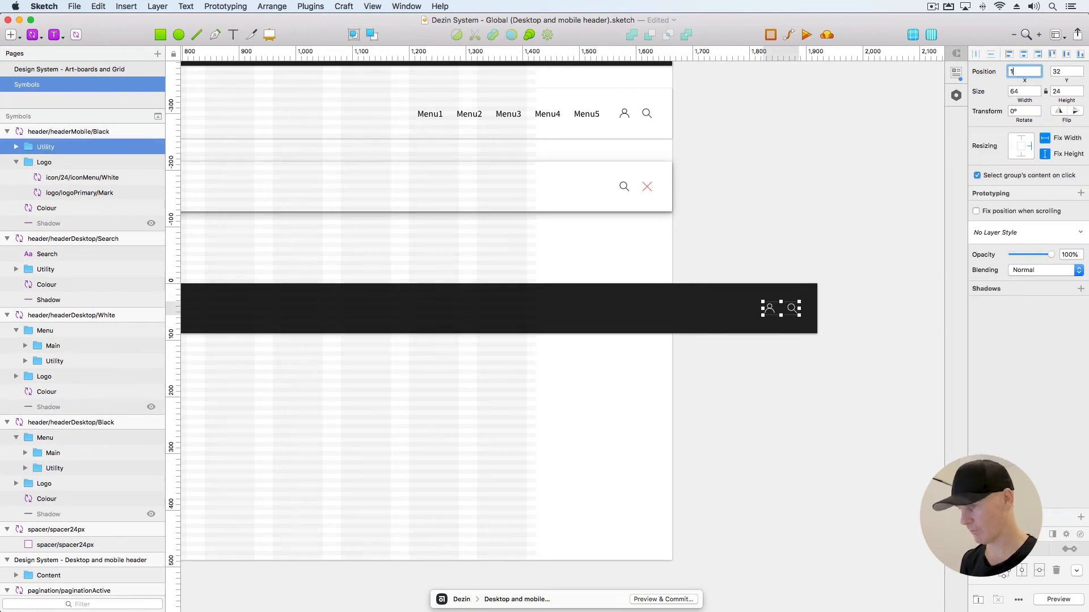
pyautogui.write('00')
pyautogui.press('Return')
pyautogui.click(923, 148)
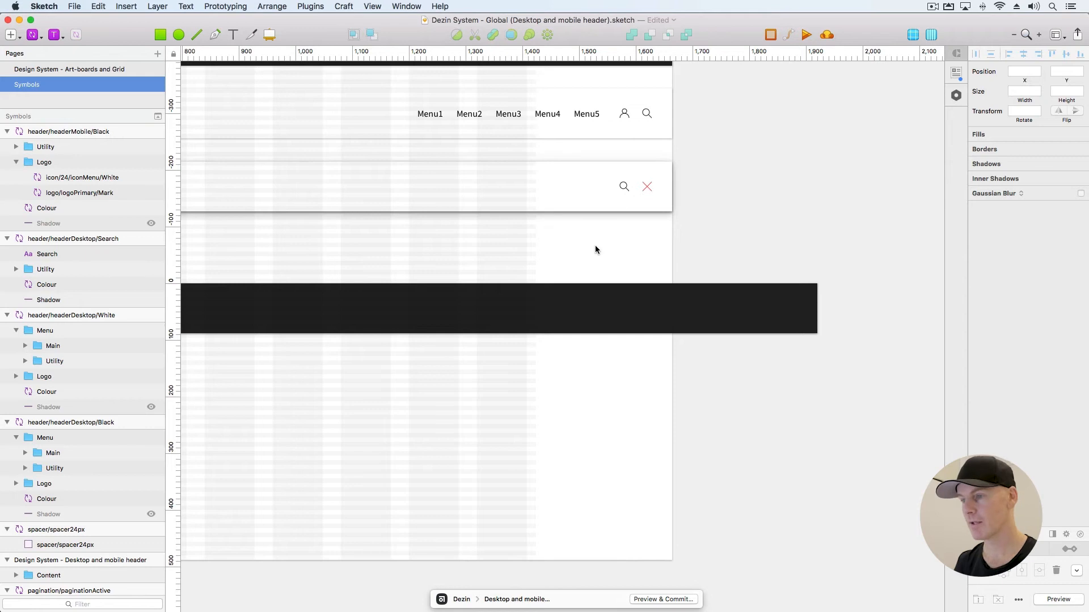
# Resize the mobile header's Colour background layer to 360 wide and 56 high
pyautogui.hscroll(-15, 594, 250)
pyautogui.doubleClick(525, 262)
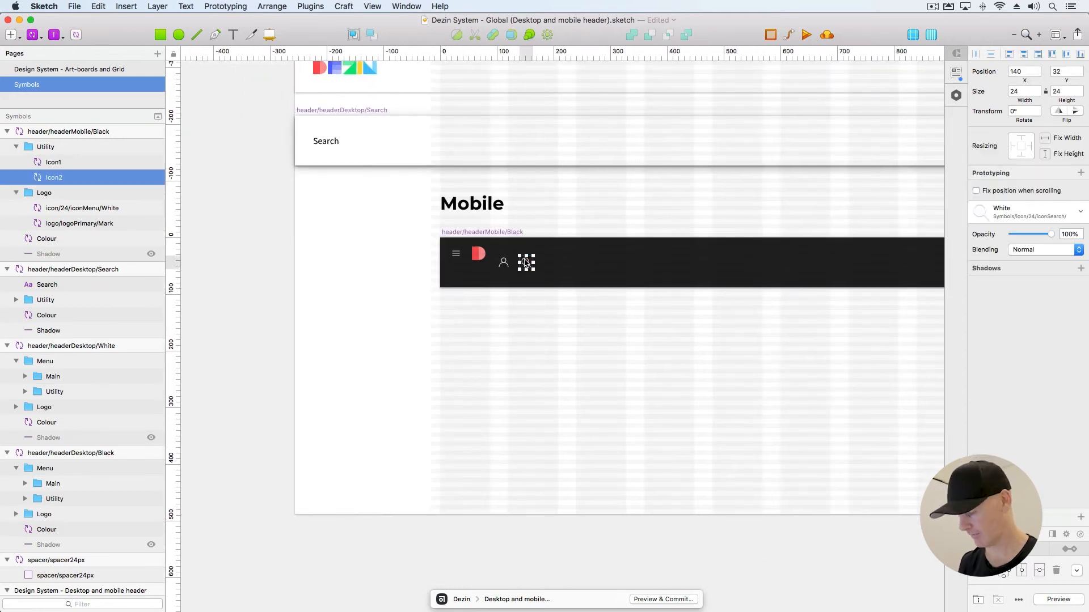
pyautogui.scroll(6, 526, 262)
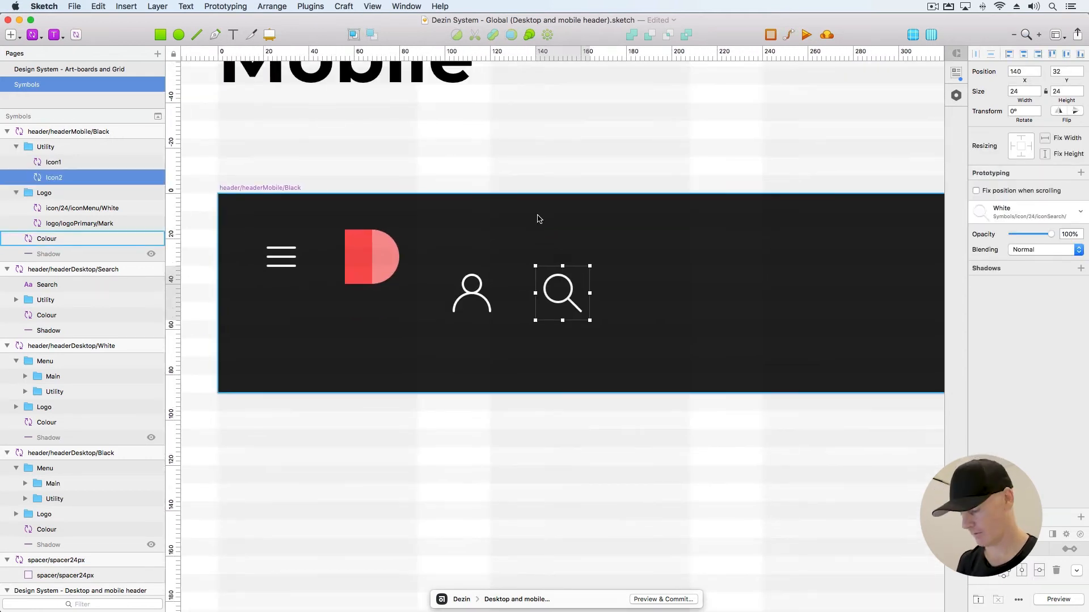
pyautogui.scroll(-3, 538, 215)
pyautogui.hscroll(5, 465, 219)
pyautogui.click(316, 273)
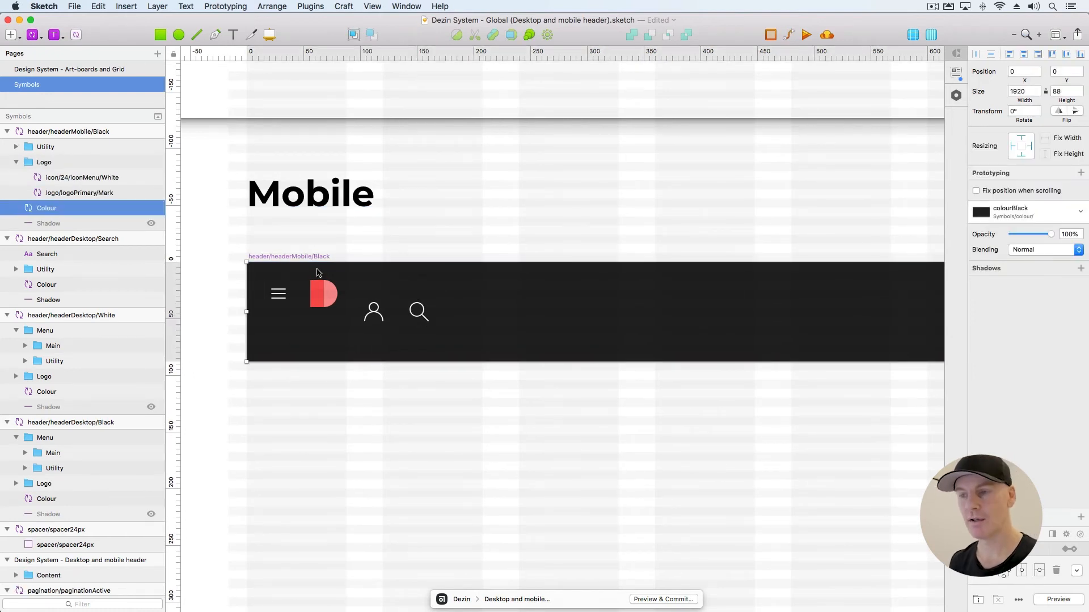
pyautogui.click(312, 250)
pyautogui.click(311, 270)
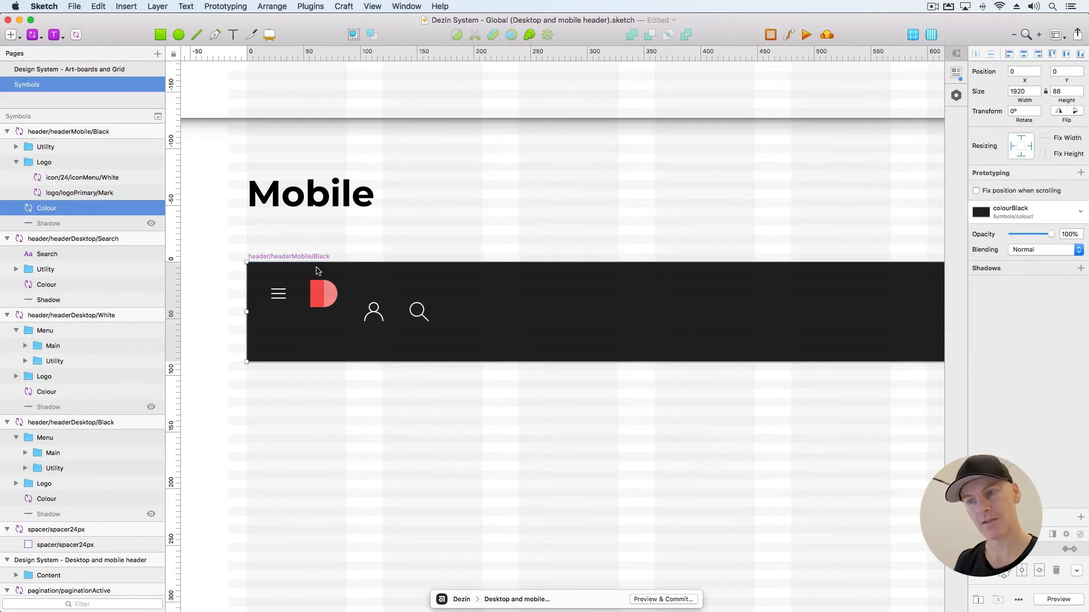
pyautogui.click(1021, 91)
pyautogui.write('36')
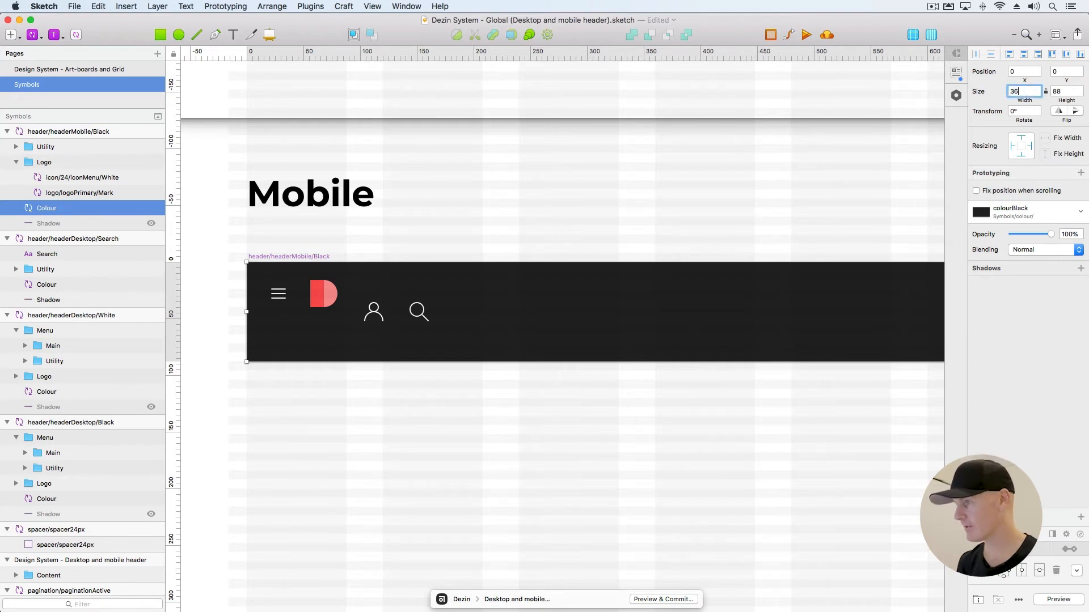
pyautogui.write('0')
pyautogui.press('Tab')
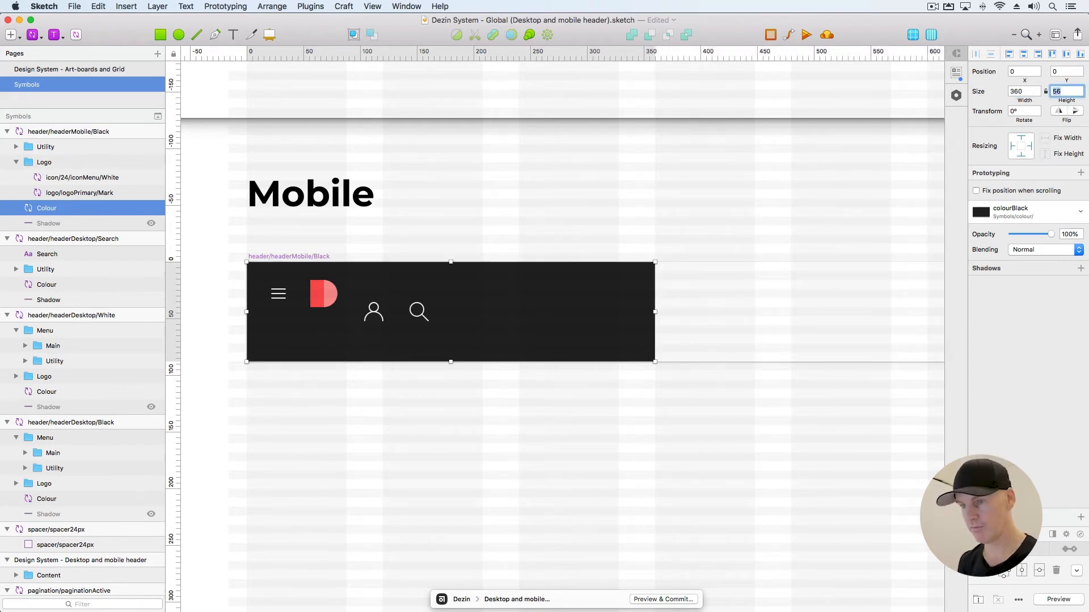
pyautogui.write('56')
pyautogui.press('Return')
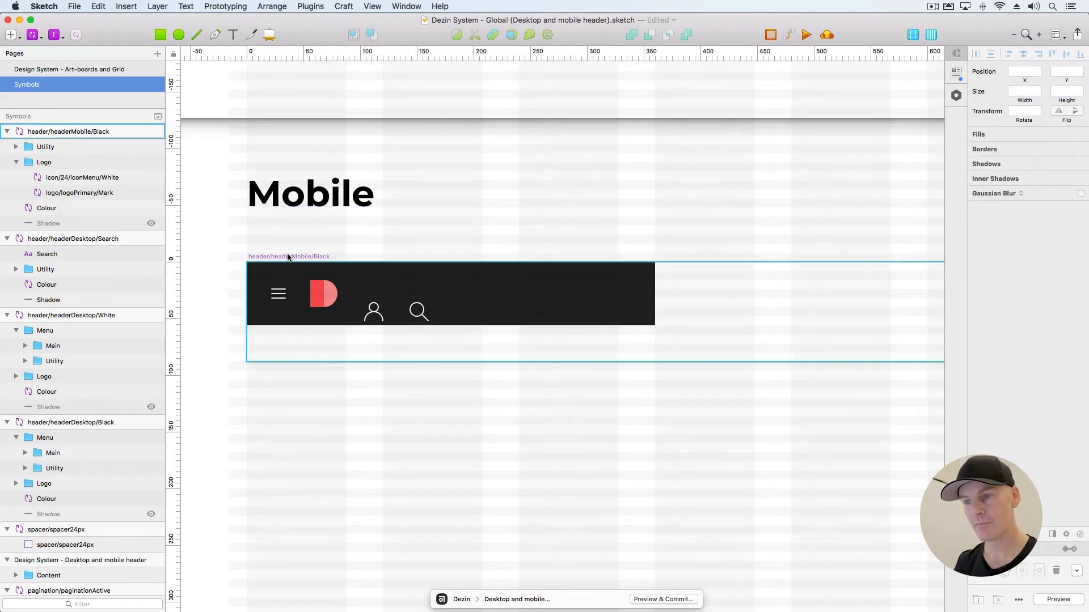
# Turn off Adjust content on resize for header/headerMobile/Black and resize the symbol to 360 by 56
pyautogui.click(288, 256)
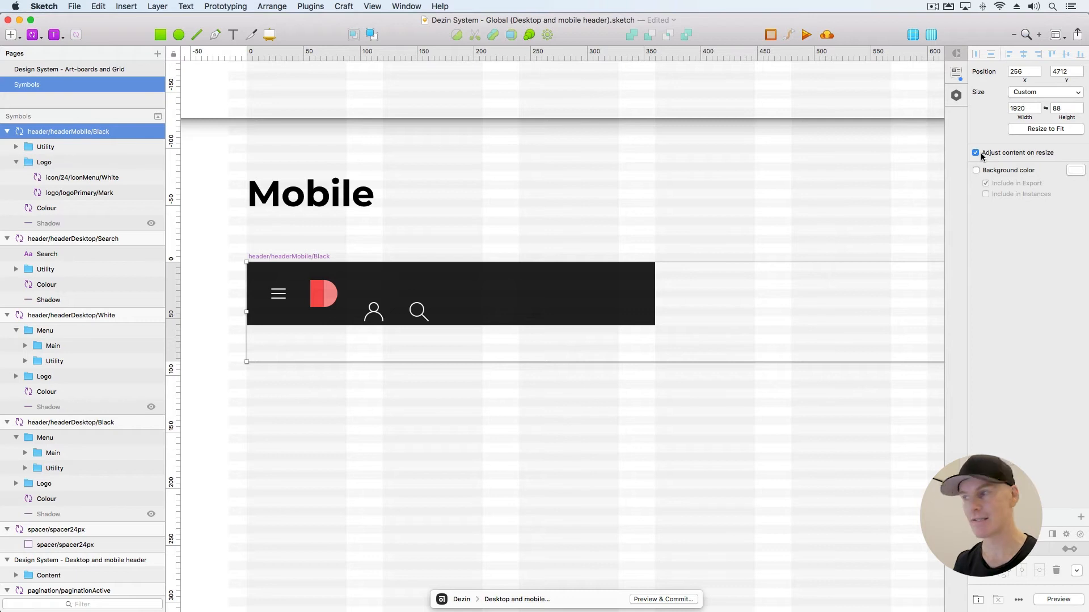
pyautogui.click(975, 153)
pyautogui.click(1028, 108)
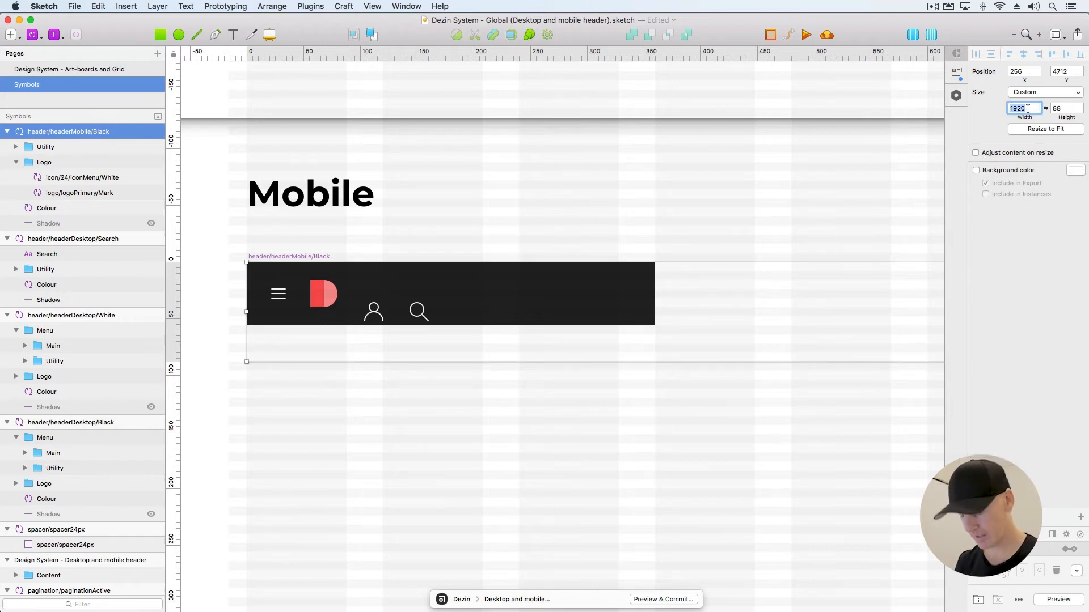
pyautogui.press('Tab')
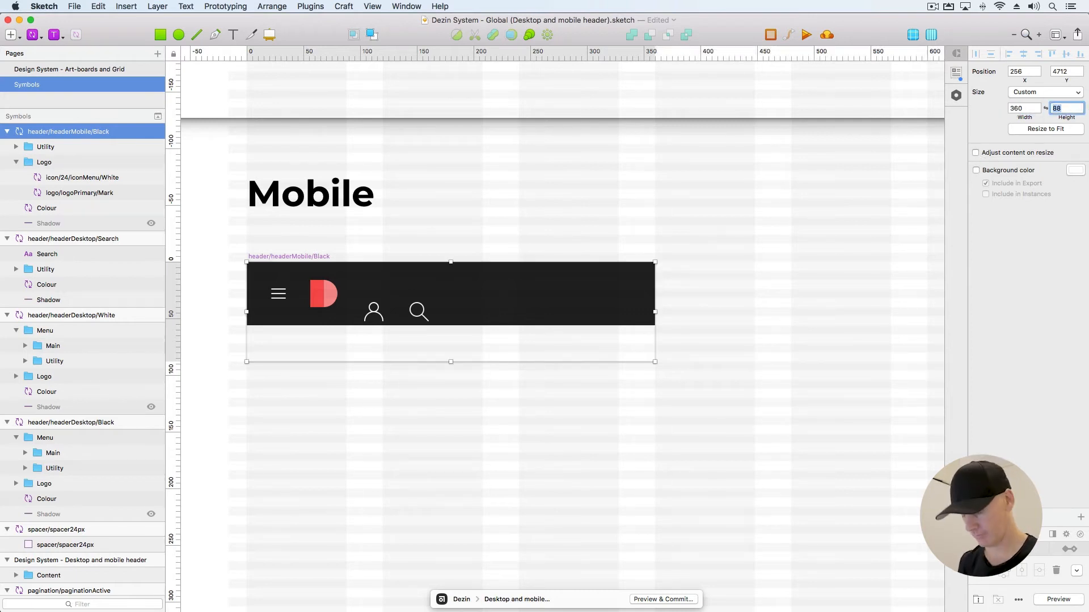
pyautogui.write('56')
pyautogui.press('Return')
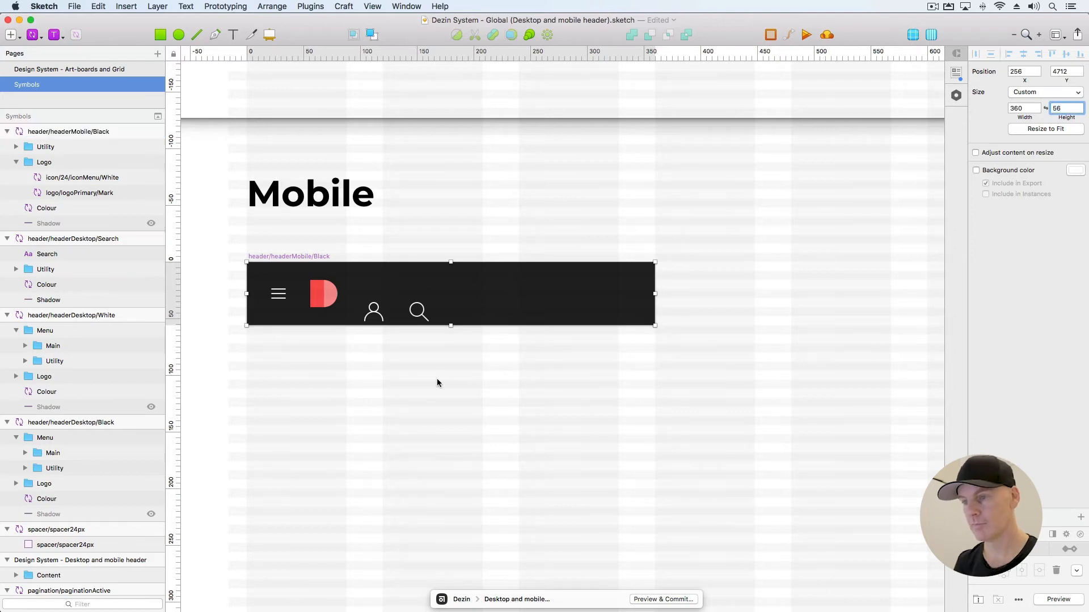
# Position the Utility icon group at X 280 and Y 16 in the mobile header
pyautogui.click(420, 311)
pyautogui.click(420, 311)
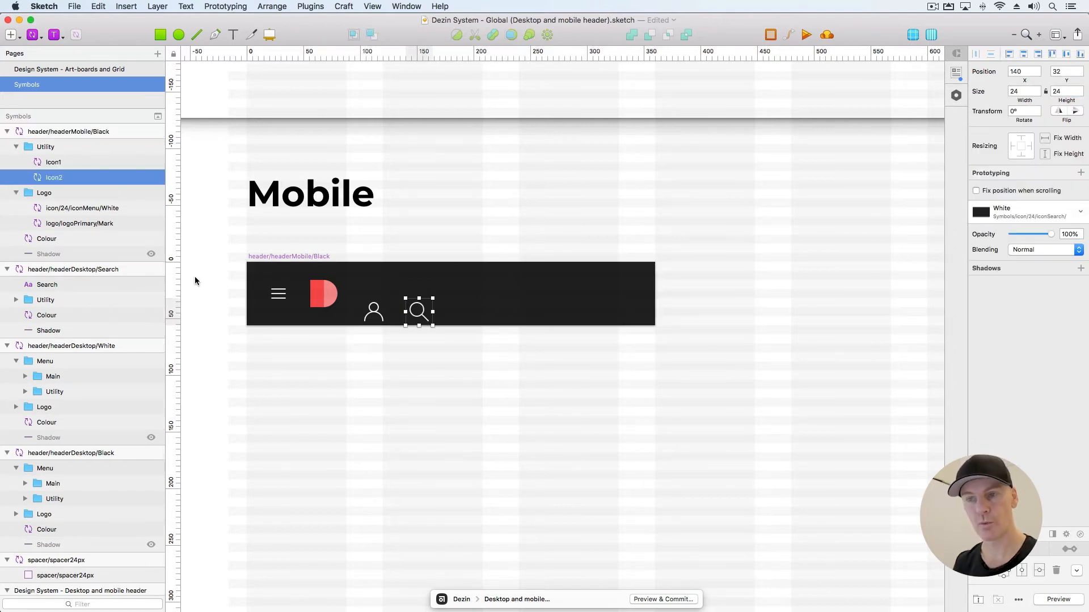
pyautogui.click(57, 147)
pyautogui.hotkey('shift', 'Up')
pyautogui.hotkey('shift', 'Up')
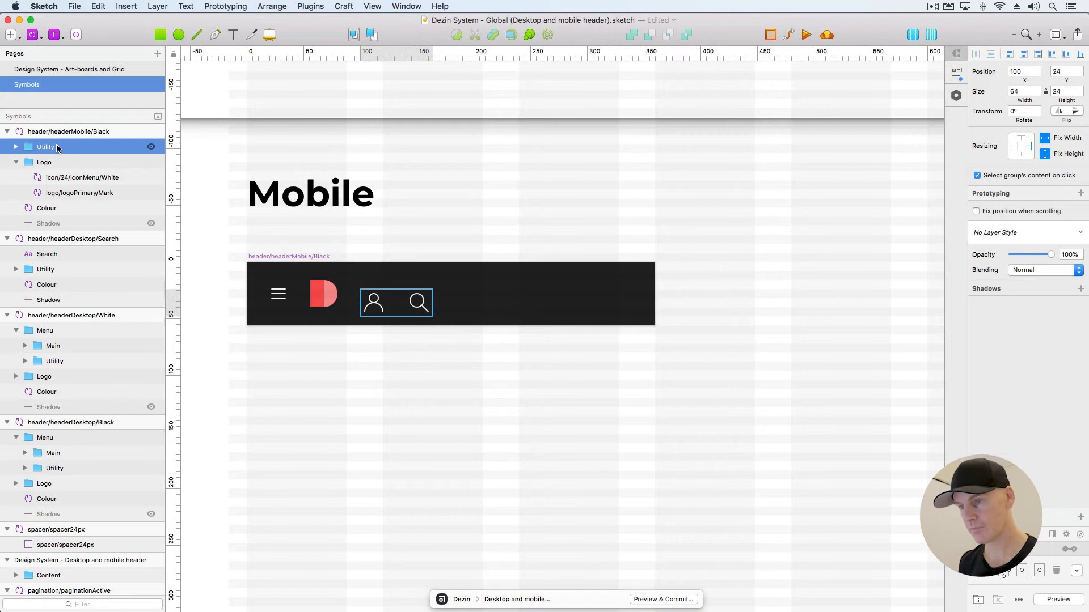
pyautogui.hotkey('shift', 'Right')
pyautogui.hotkey('shift', 'Right')
pyautogui.hotkey('shift', 'Right')
pyautogui.hotkey('shift', 'Right')
pyautogui.hotkey('shift', 'Right')
pyautogui.hotkey('shift', 'Right')
pyautogui.hotkey('shift', 'Right')
pyautogui.hotkey('shift', 'Right')
pyautogui.hotkey('shift', 'Right')
pyautogui.hotkey('shift', 'Right')
pyautogui.hotkey('shift', 'Right')
pyautogui.hotkey('shift', 'Right')
pyautogui.hotkey('shift', 'Right')
pyautogui.hotkey('shift', 'Right')
pyautogui.hotkey('shift', 'Right')
pyautogui.hotkey('shift', 'Right')
pyautogui.hotkey('shift', 'Right')
pyautogui.hotkey('shift', 'Right')
pyautogui.hotkey('shift', 'Right')
pyautogui.hotkey('shift', 'Right')
pyautogui.hotkey('shift', 'Right')
pyautogui.hotkey('shift', 'Right')
pyautogui.hotkey('shift', 'Right')
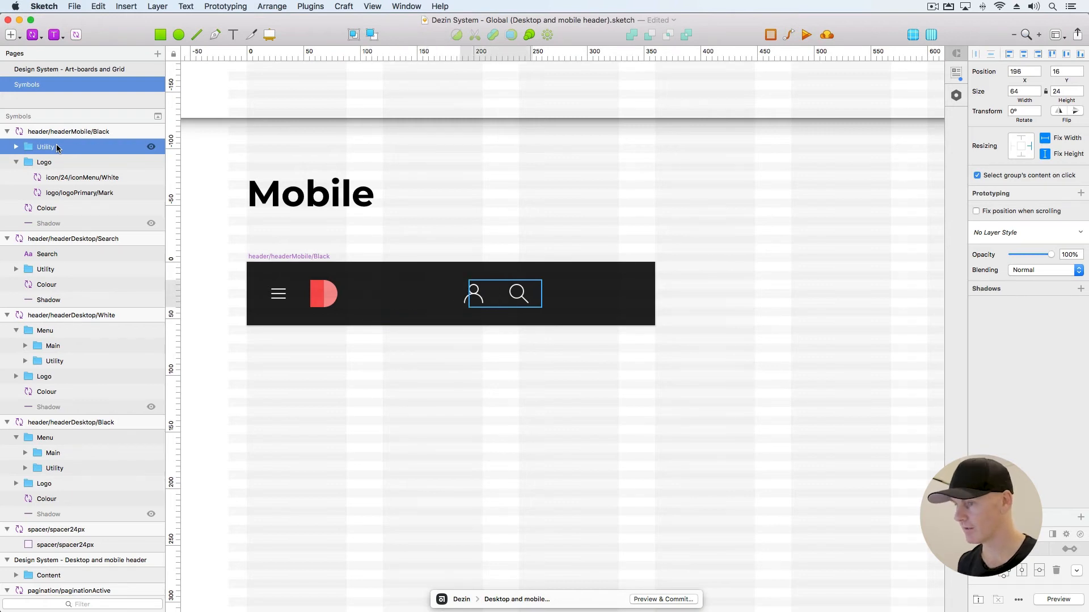
pyautogui.press('super+plus')
pyautogui.click(611, 362)
pyautogui.click(611, 361)
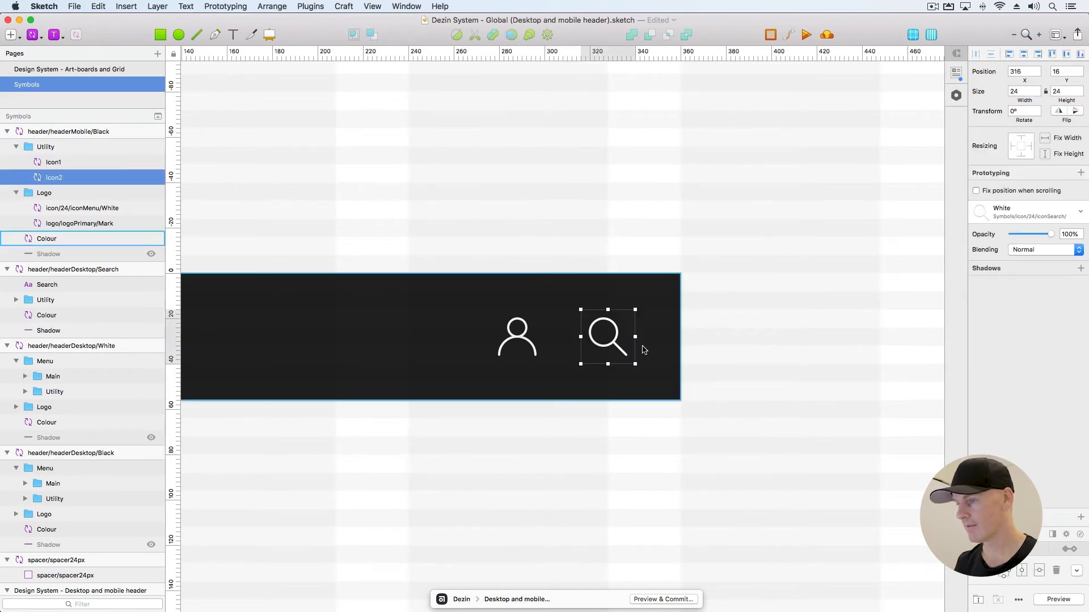
pyautogui.click(74, 147)
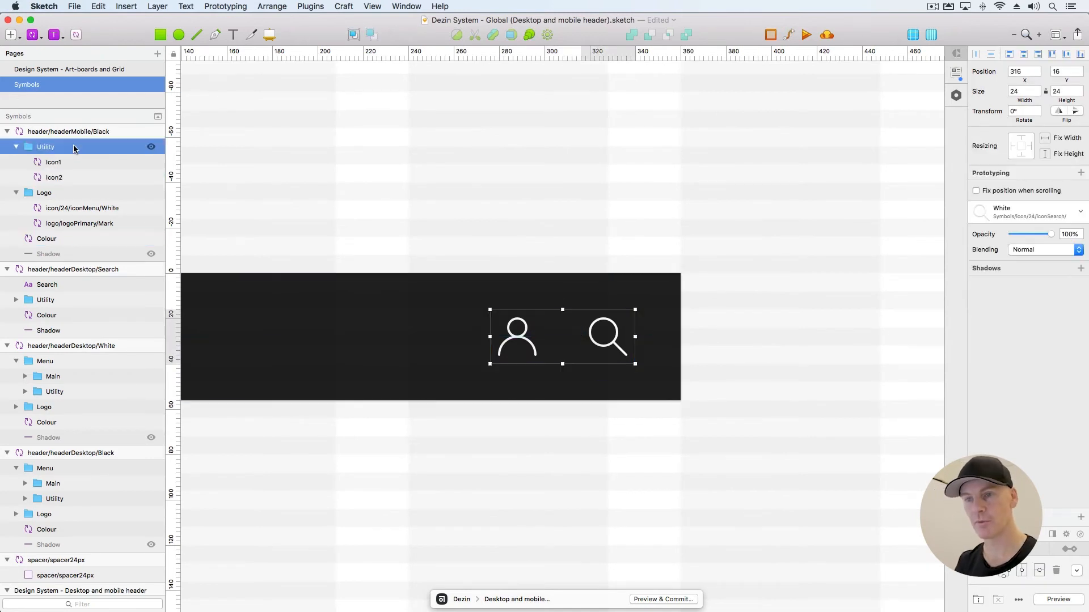
pyautogui.click(461, 120)
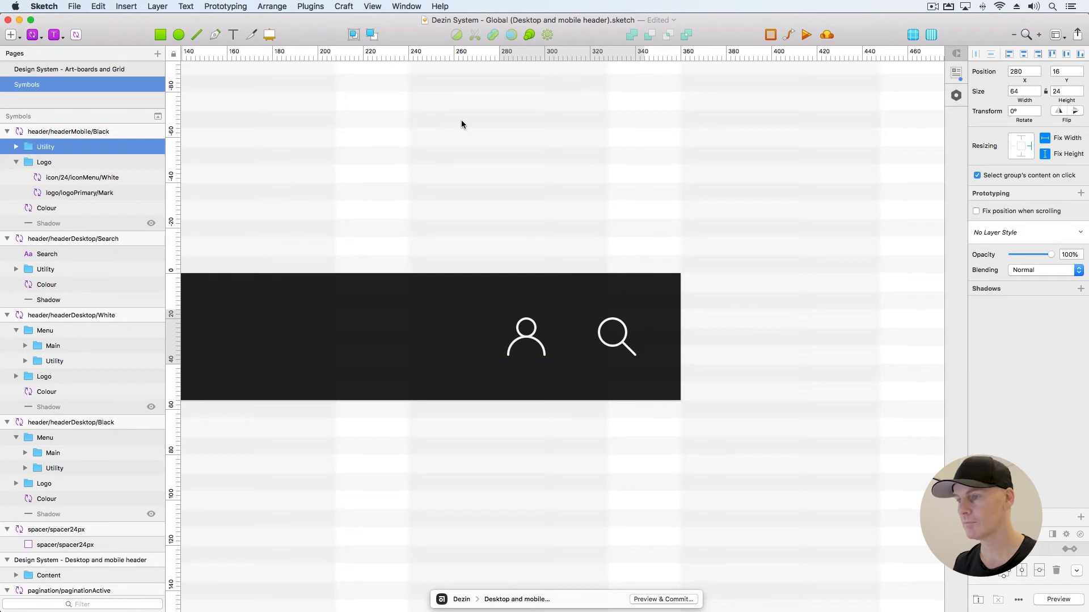
# Check the search icon's margins to the mobile header's edges and look over the header layout
pyautogui.click(617, 337)
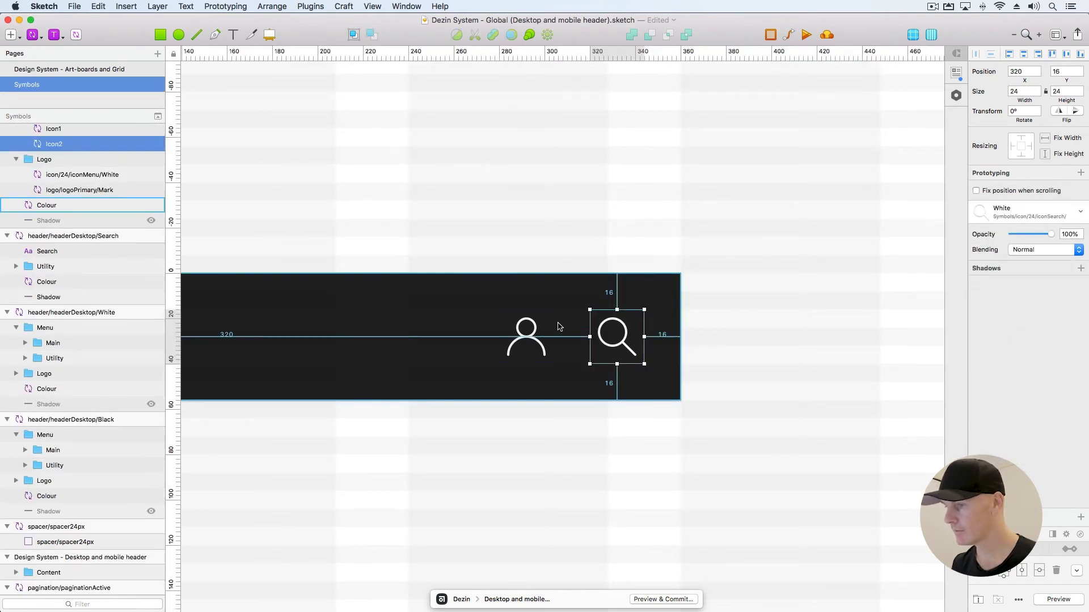
pyautogui.click(539, 230)
pyautogui.press('super+minus')
pyautogui.moveTo(562, 226); pyautogui.dragTo(611, 174)
pyautogui.click(586, 192)
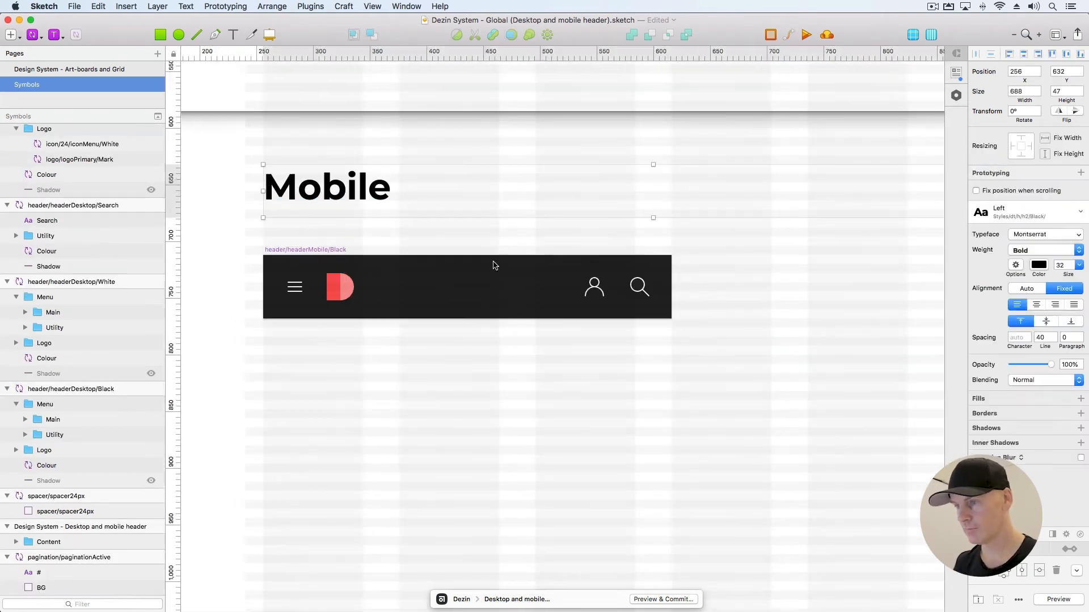
pyautogui.click(594, 286)
pyautogui.click(577, 225)
# Turn on Adjust content on resize for the mobile header symbol, test it at a narrower width, and undo that width change
pyautogui.click(309, 250)
pyautogui.click(974, 154)
pyautogui.moveTo(670, 287); pyautogui.dragTo(518, 288)
pyautogui.press('super+z')
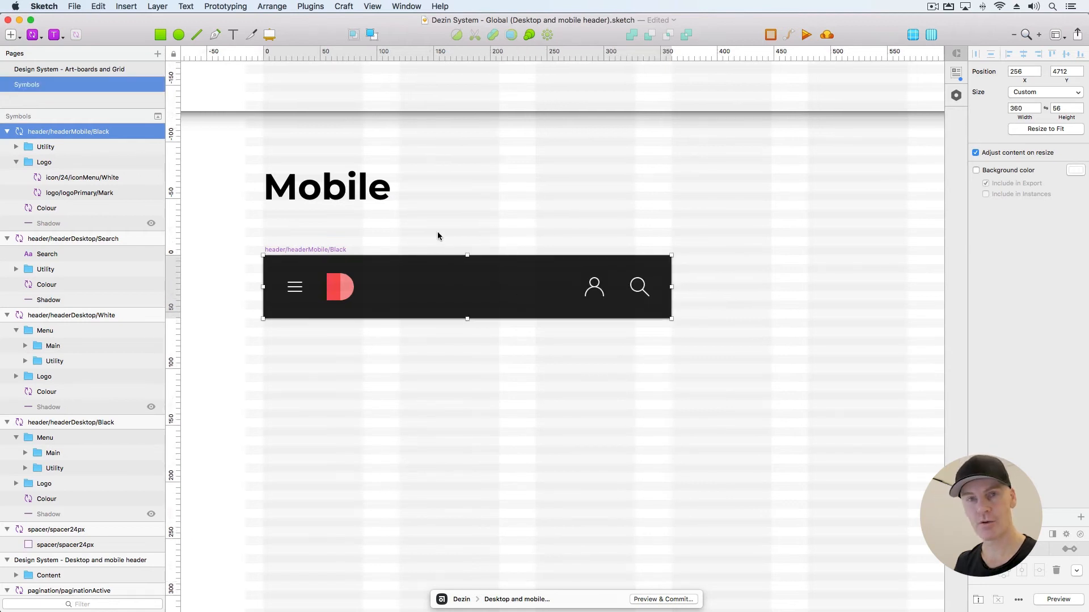
# Duplicate the header/headerMobile/Black symbol below the original and position the copy at X 256 and Y 4808
pyautogui.moveTo(319, 250); pyautogui.dragTo(308, 356)
pyautogui.press('space')
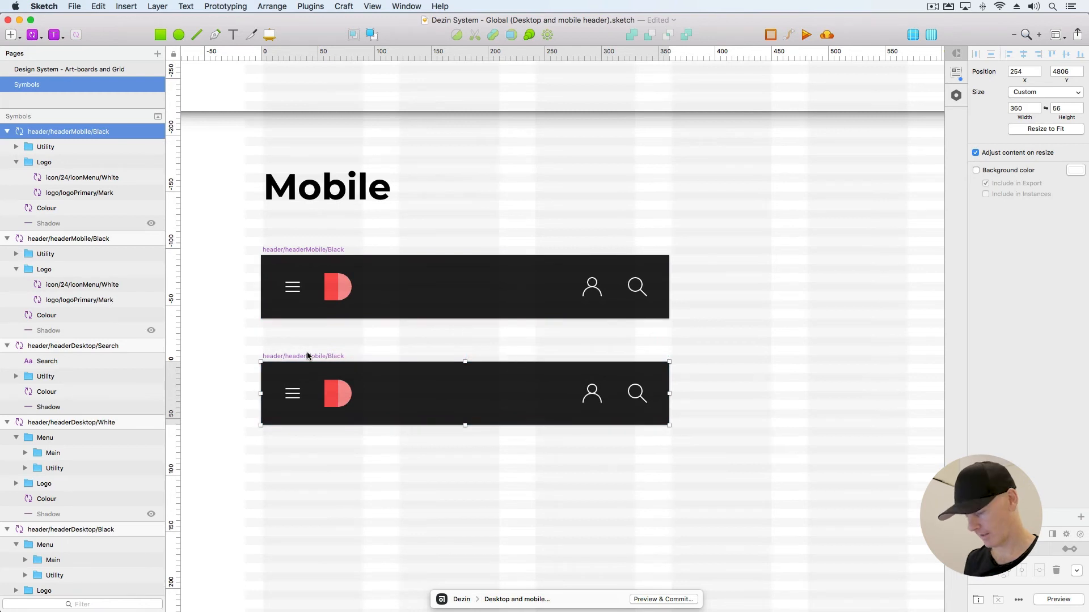
pyautogui.press('Up')
pyautogui.press('Down')
pyautogui.press('Down')
pyautogui.press('Down')
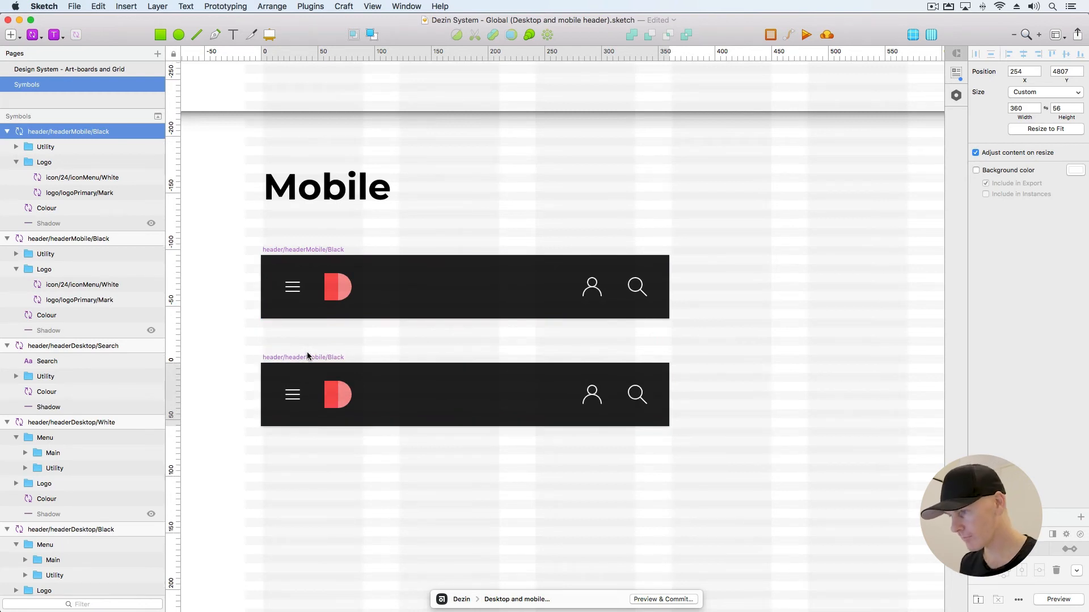
pyautogui.press('super+plus')
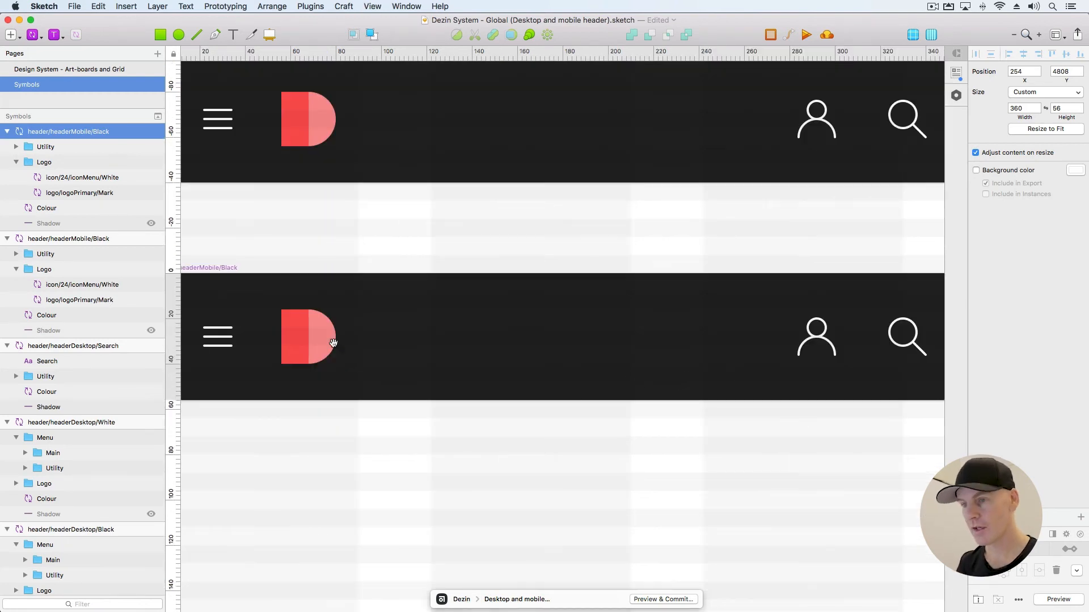
pyautogui.moveTo(333, 345); pyautogui.dragTo(513, 406)
pyautogui.press('Right')
pyautogui.press('Right')
pyautogui.press('Up')
pyautogui.press('Down')
pyautogui.hotkey('shift', 'Up')
pyautogui.hotkey('shift', 'Up')
pyautogui.hotkey('shift', 'Down')
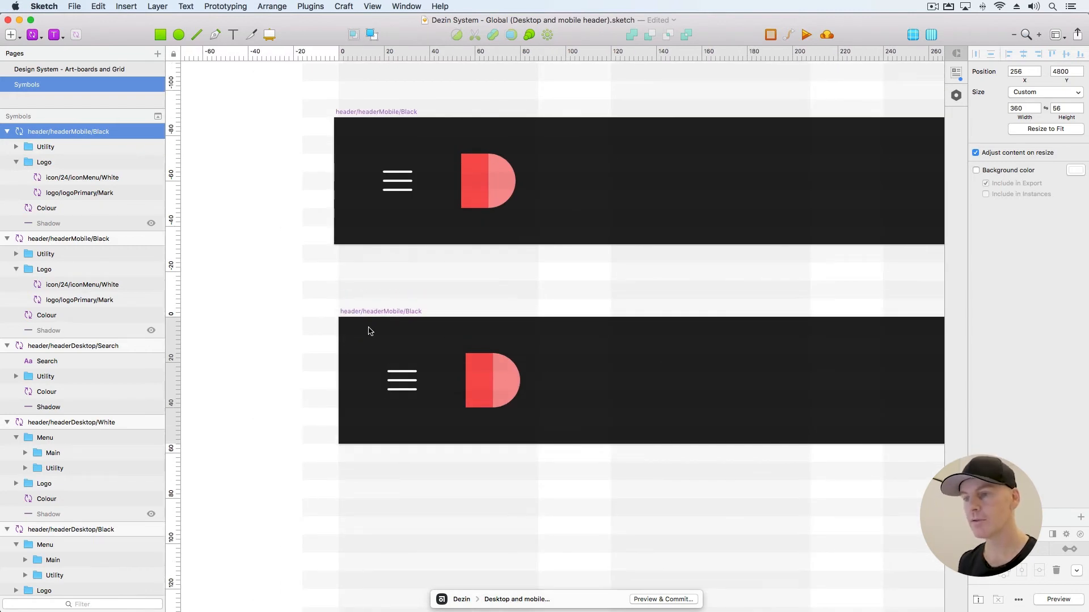
pyautogui.hotkey('shift', 'Down')
# Align the original black mobile header's left edge with the copy below it at X 256
pyautogui.click(370, 112)
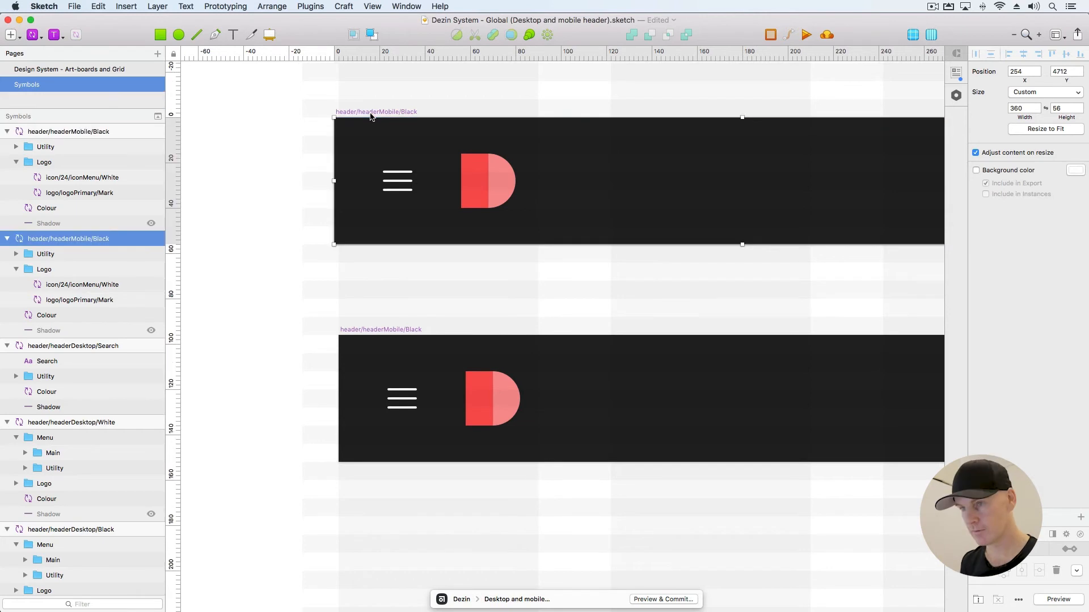
pyautogui.press('super+minus')
pyautogui.hscroll(5, 300, 164)
pyautogui.scroll(-2, 301, 164)
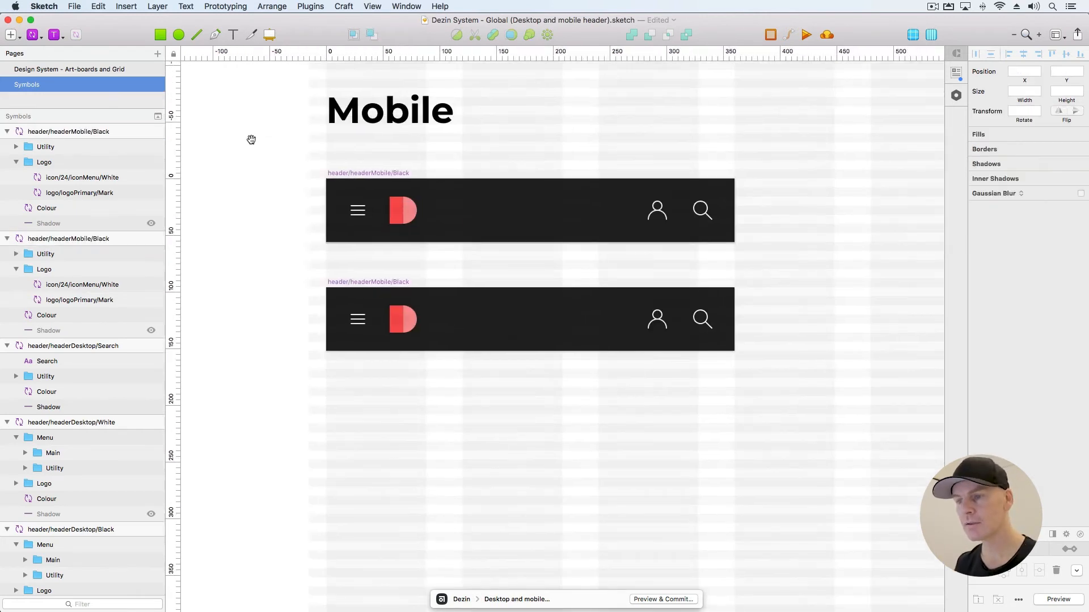
# Rename the duplicated mobile header symbol as header/headerMobile/White
pyautogui.click(411, 292)
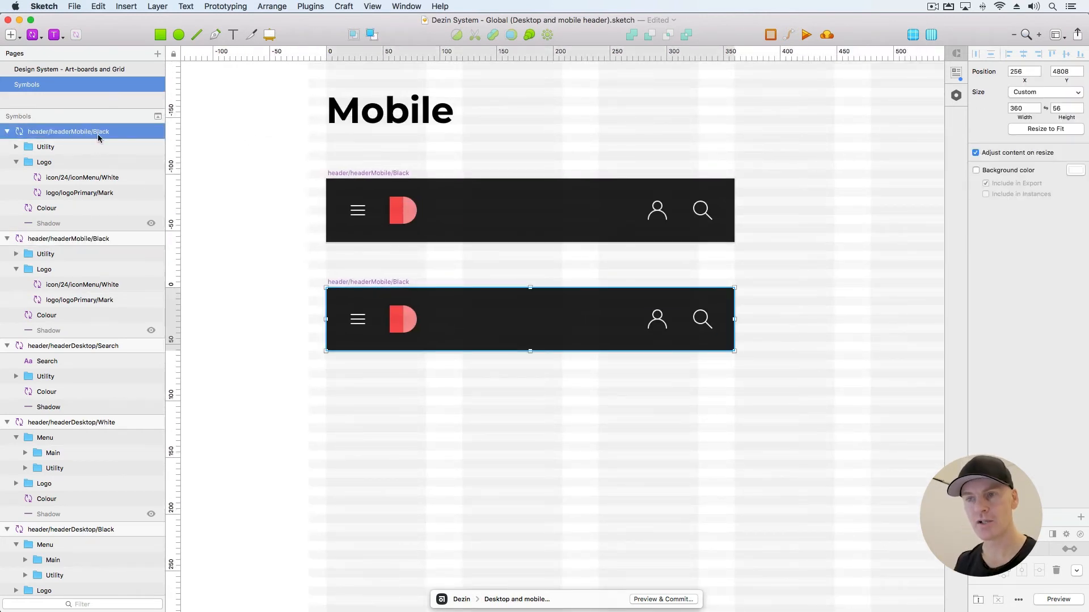
pyautogui.doubleClick(122, 131)
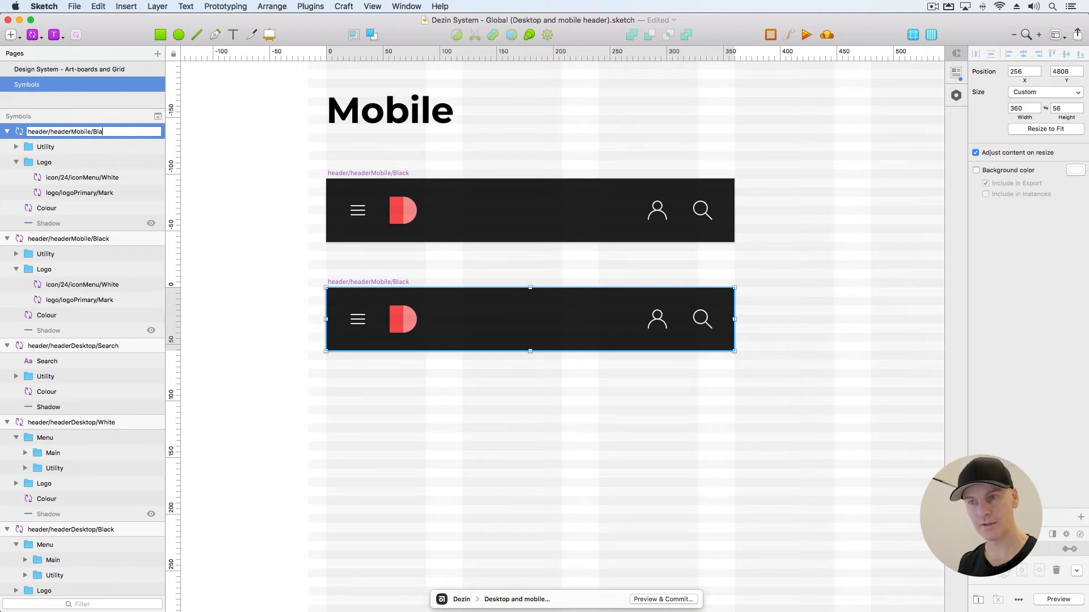
pyautogui.write('Whit')
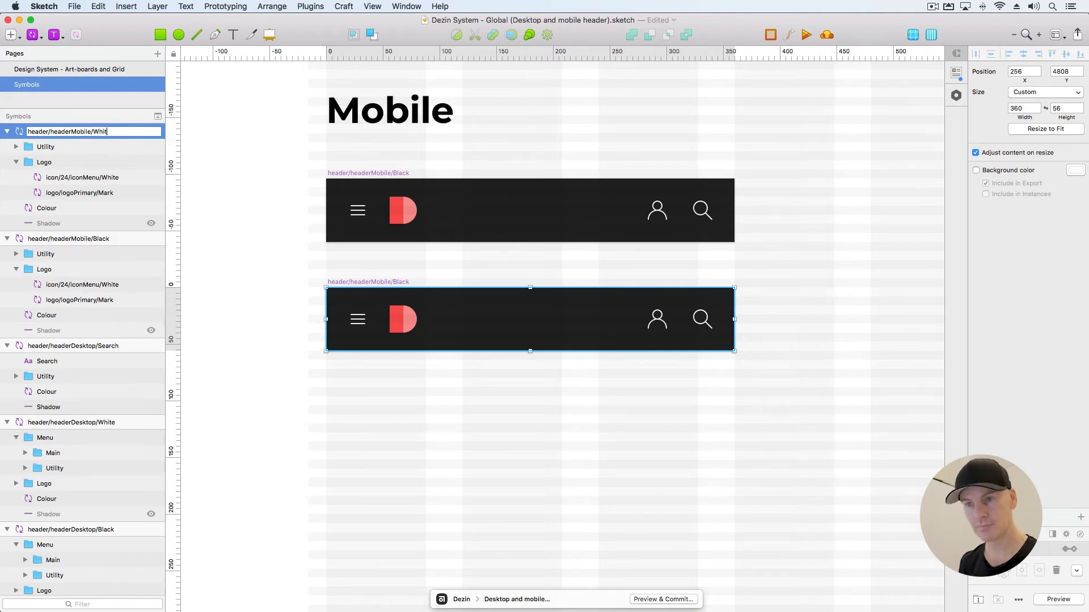
pyautogui.write('e')
pyautogui.press('Return')
pyautogui.click(316, 274)
# Shorten the menu icon layer's name to iconMenu in the header/headerMobile/White symbol
pyautogui.click(358, 326)
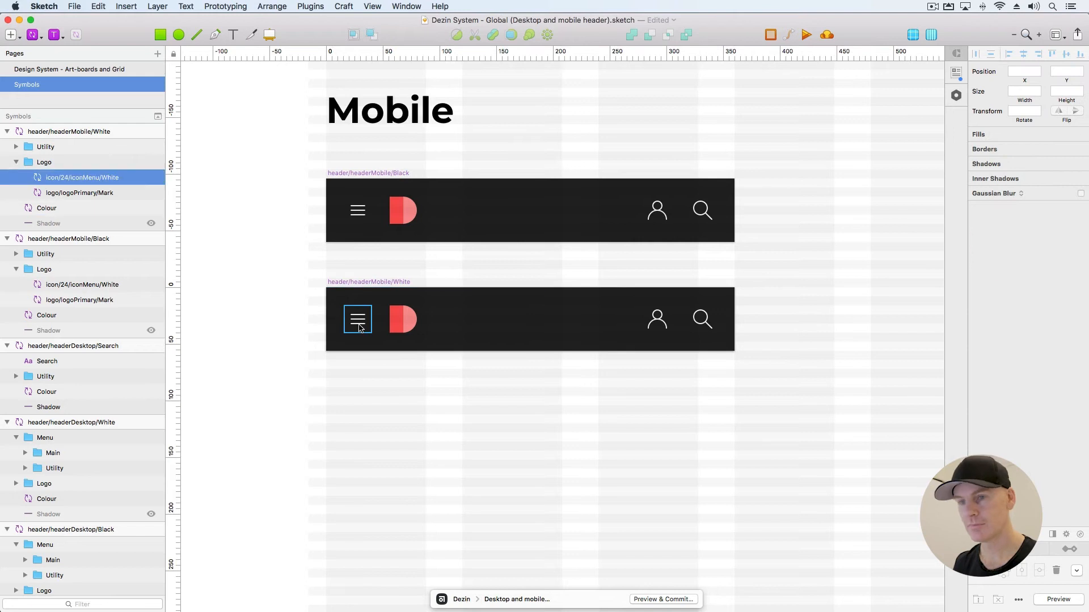
pyautogui.click(69, 177)
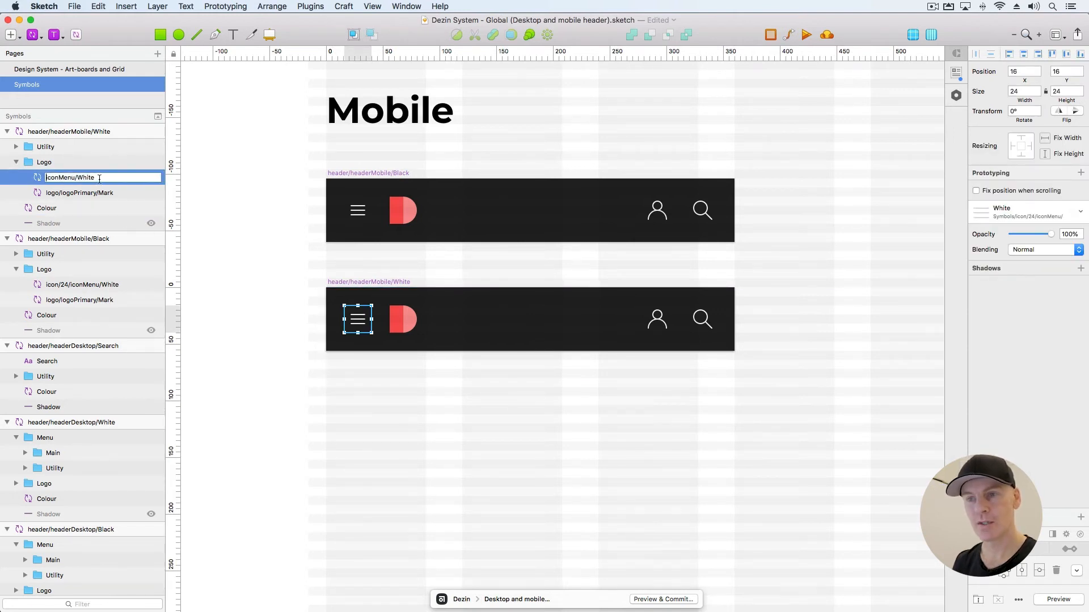
pyautogui.click(462, 398)
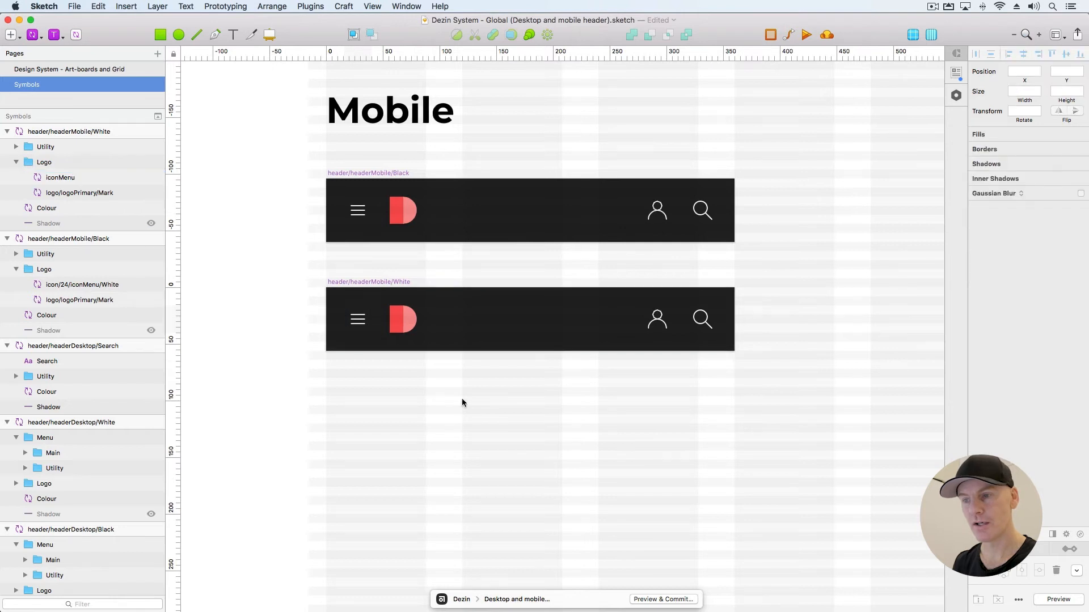
# Copy the iconMenu layer name from the white mobile header and apply it to the black mobile header's menu icon layer
pyautogui.click(358, 319)
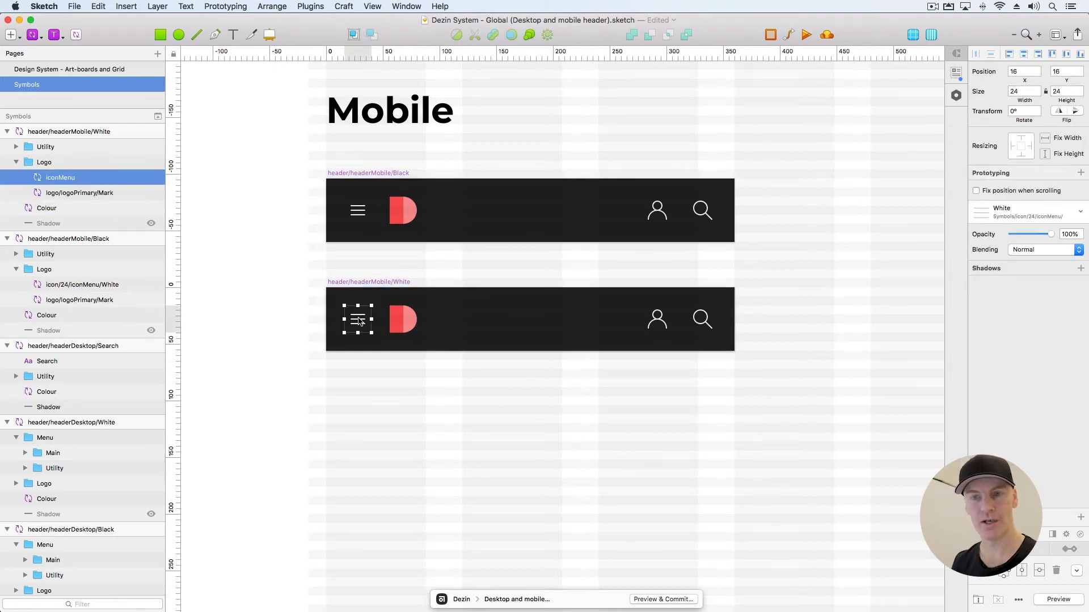
pyautogui.doubleClick(73, 177)
pyautogui.press('super+c')
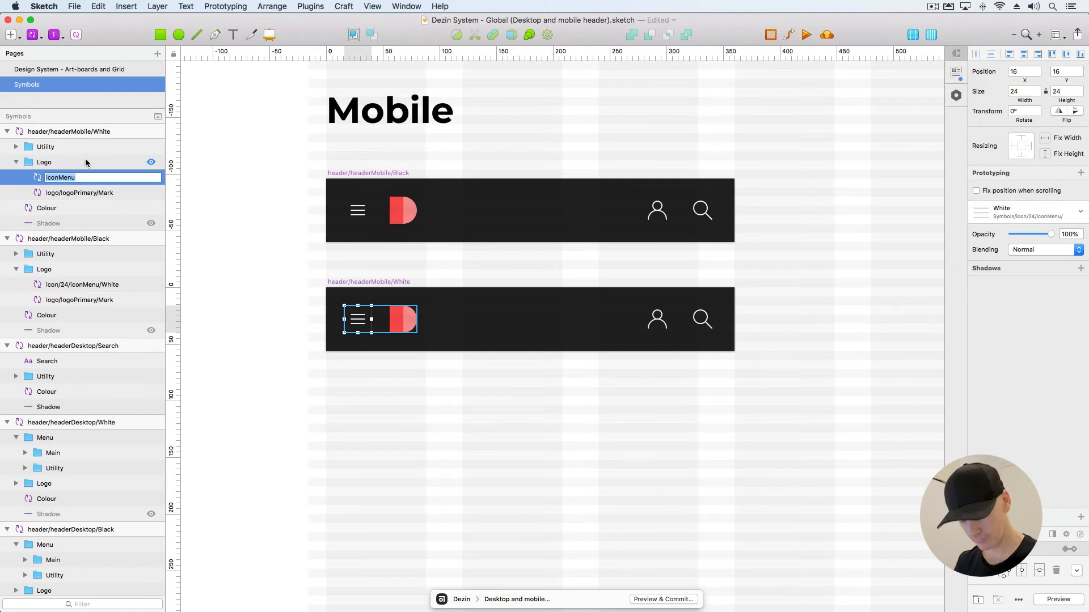
pyautogui.click(358, 211)
pyautogui.doubleClick(89, 283)
pyautogui.press('super+v')
pyautogui.click(440, 452)
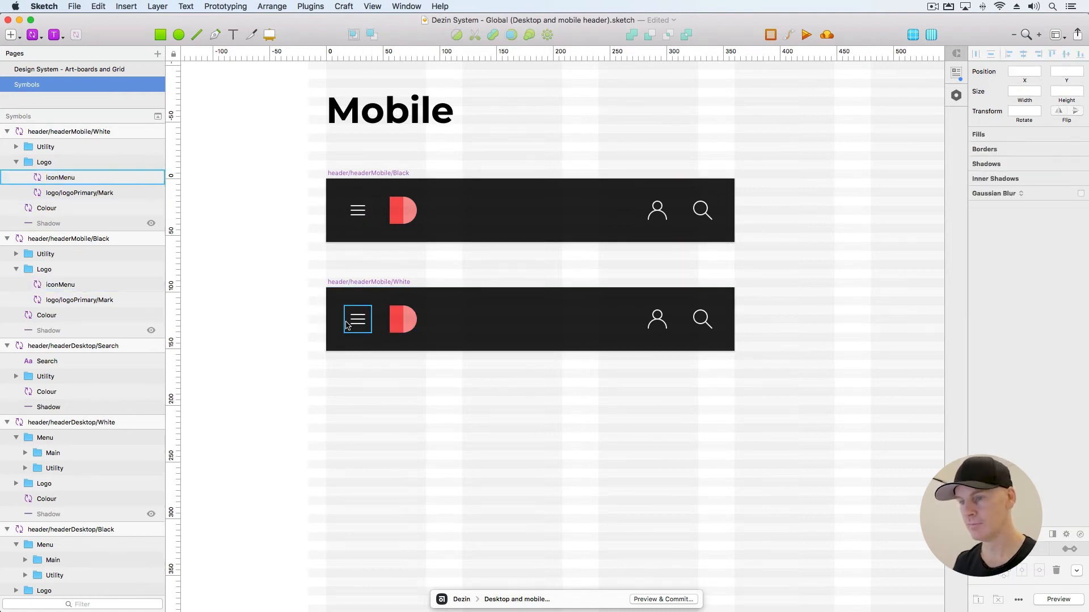
# Swap the Colour background of the header/headerMobile/White symbol to colour/colourWhite
pyautogui.click(347, 324)
pyautogui.click(657, 319)
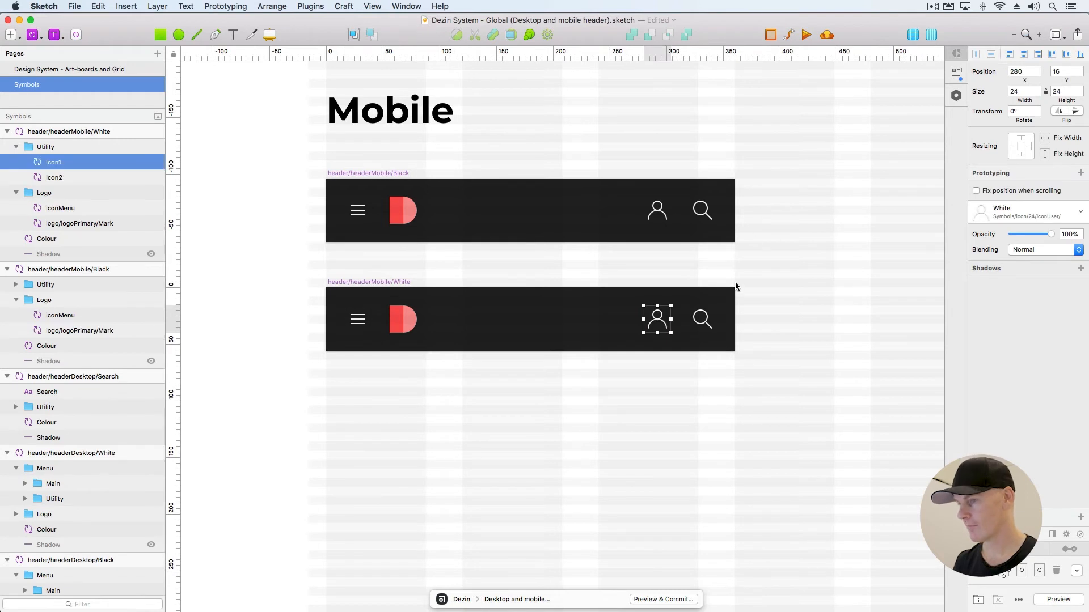
pyautogui.click(478, 295)
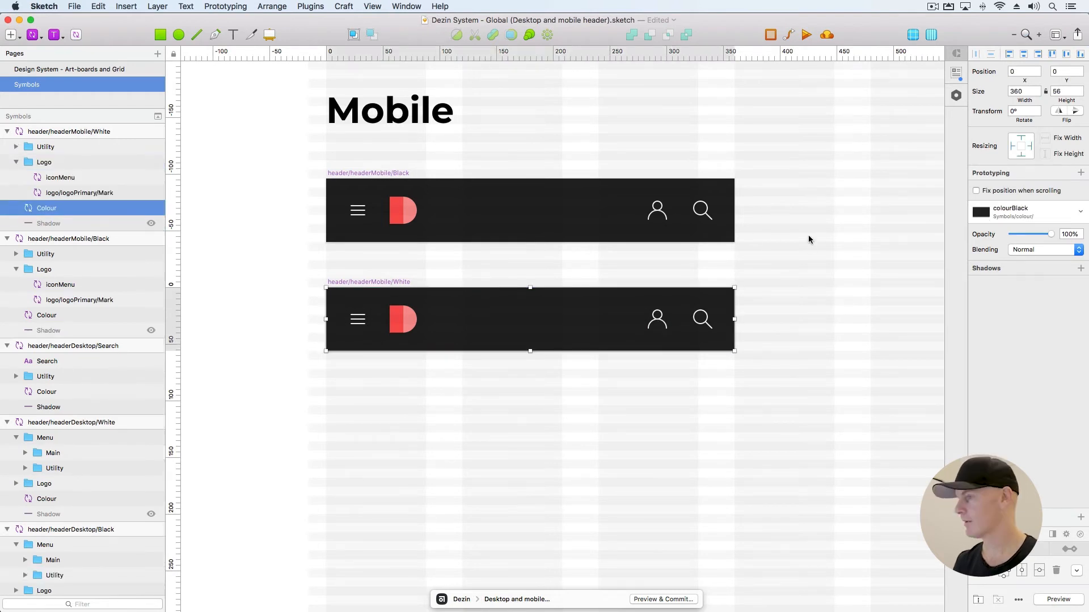
pyautogui.click(1034, 217)
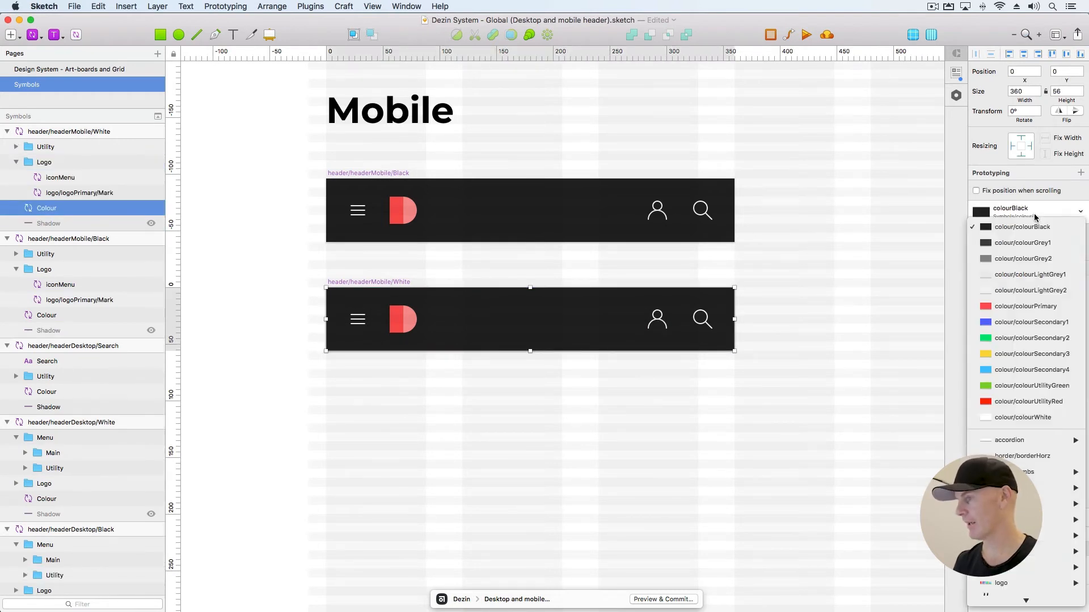
pyautogui.click(1023, 417)
pyautogui.click(420, 397)
# Switch the menu icon in the white mobile header to its Black variant
pyautogui.click(358, 317)
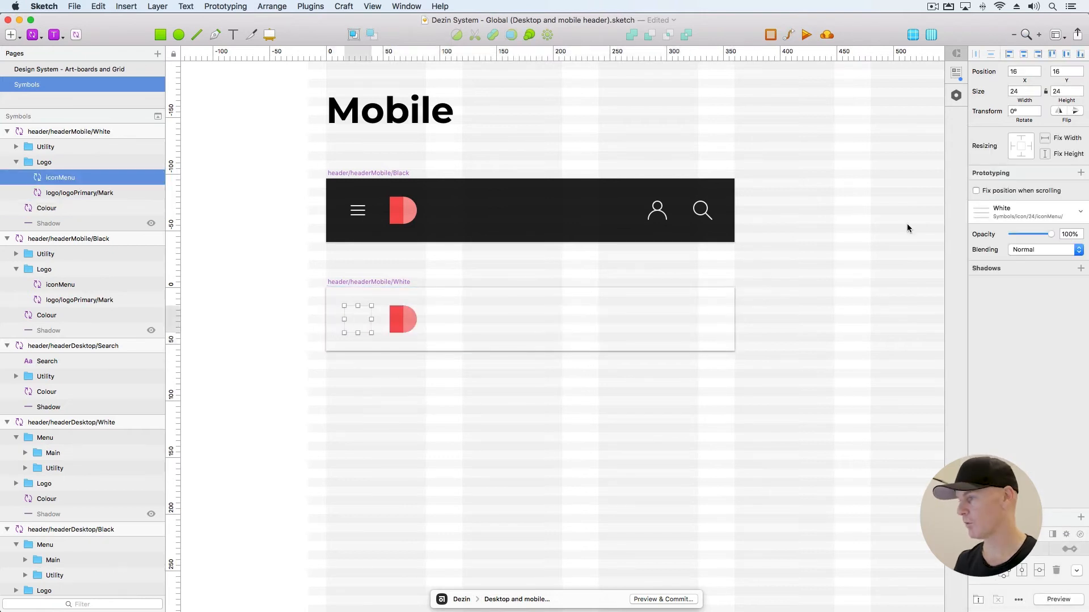
pyautogui.click(1031, 213)
pyautogui.click(1017, 225)
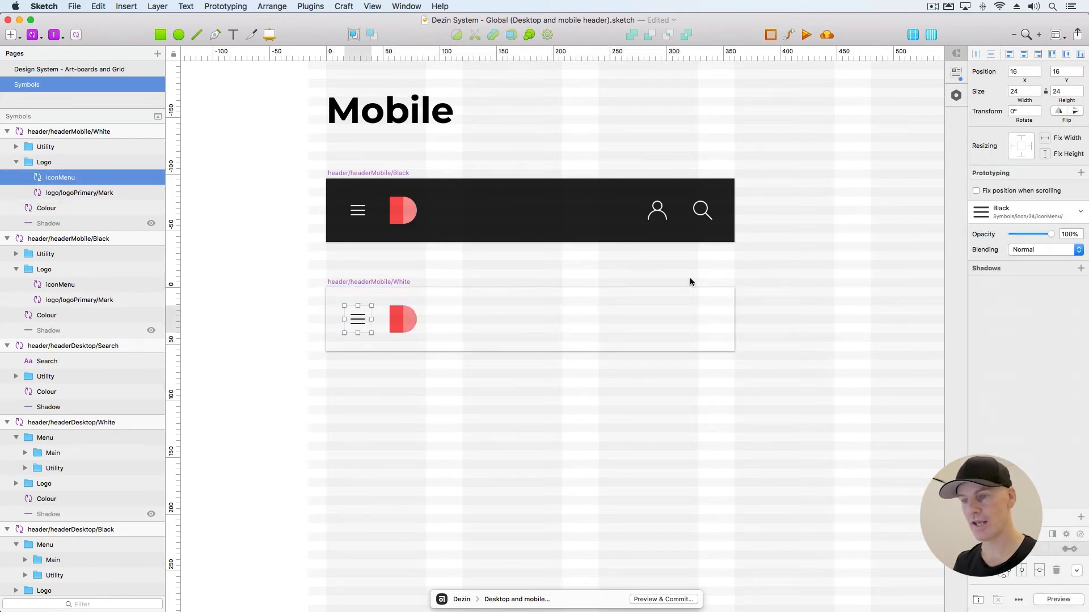
# Switch the user and search icons in the white mobile header to their Black variants
pyautogui.click(658, 325)
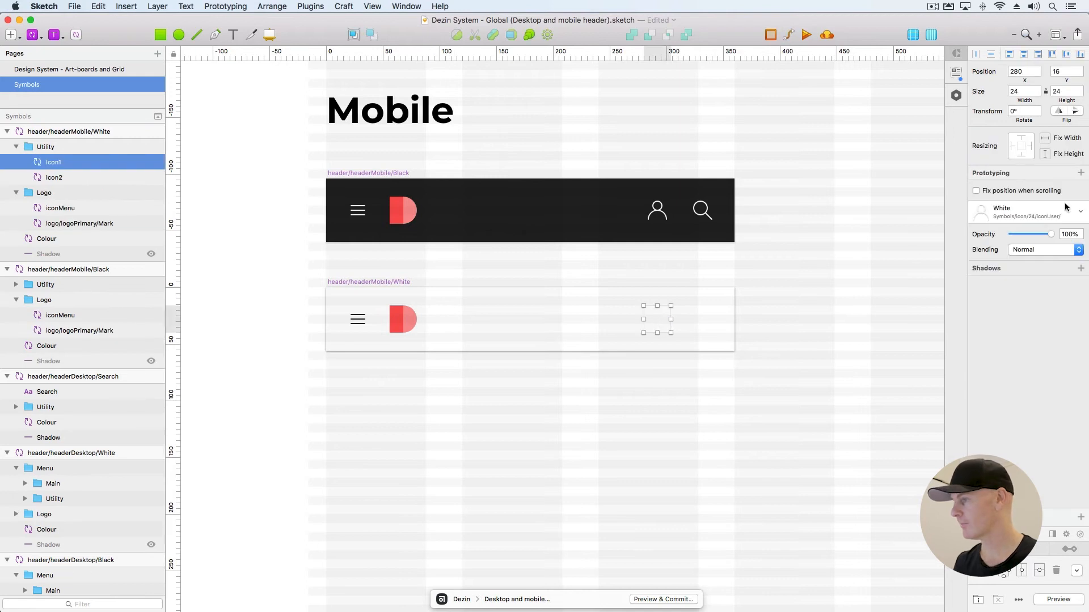
pyautogui.click(1066, 209)
pyautogui.click(1010, 233)
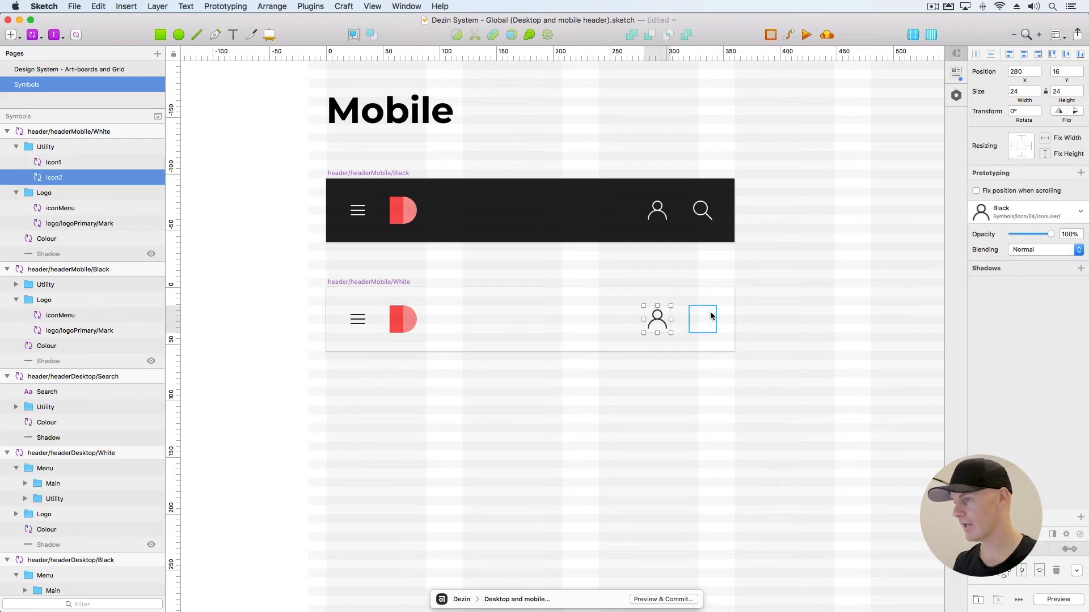
pyautogui.click(711, 315)
pyautogui.click(1009, 213)
pyautogui.click(1010, 227)
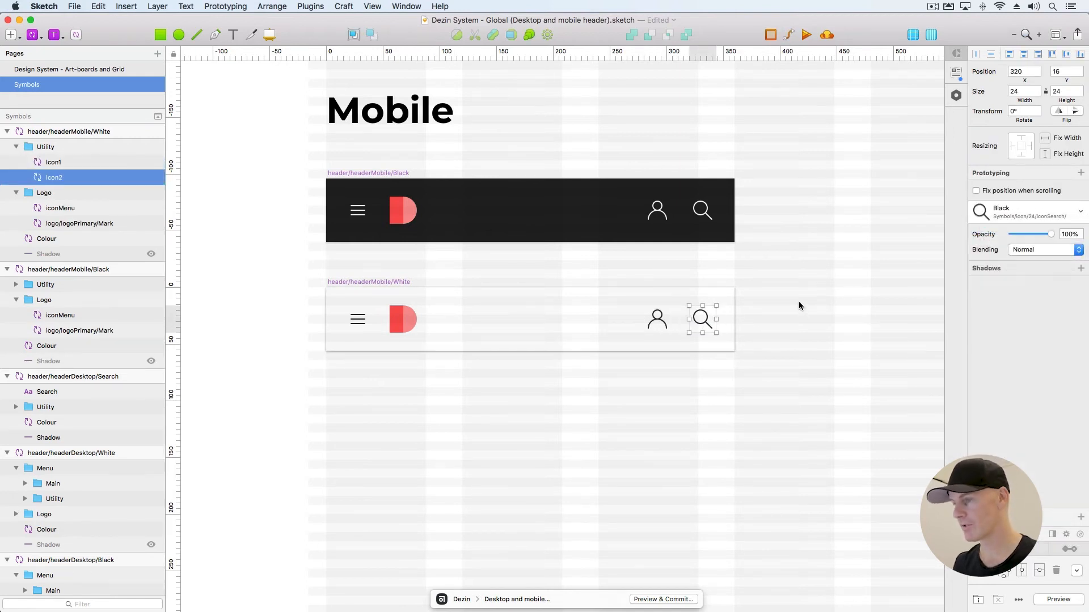
# Show the hidden Shadow layer of the white mobile header and resize it to 360 by 56
pyautogui.click(510, 306)
pyautogui.click(137, 223)
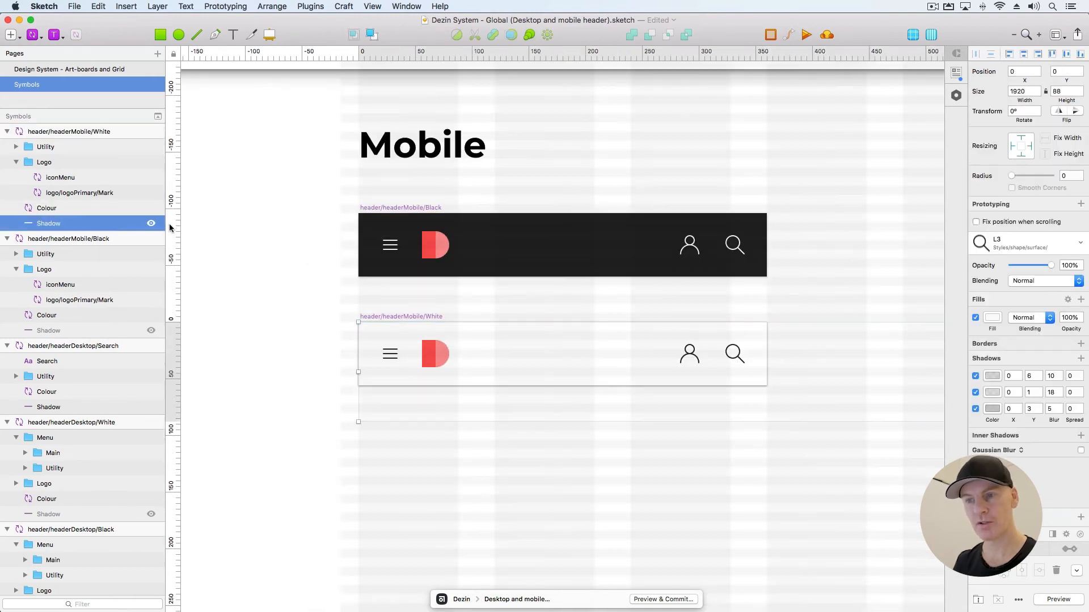
pyautogui.click(1031, 91)
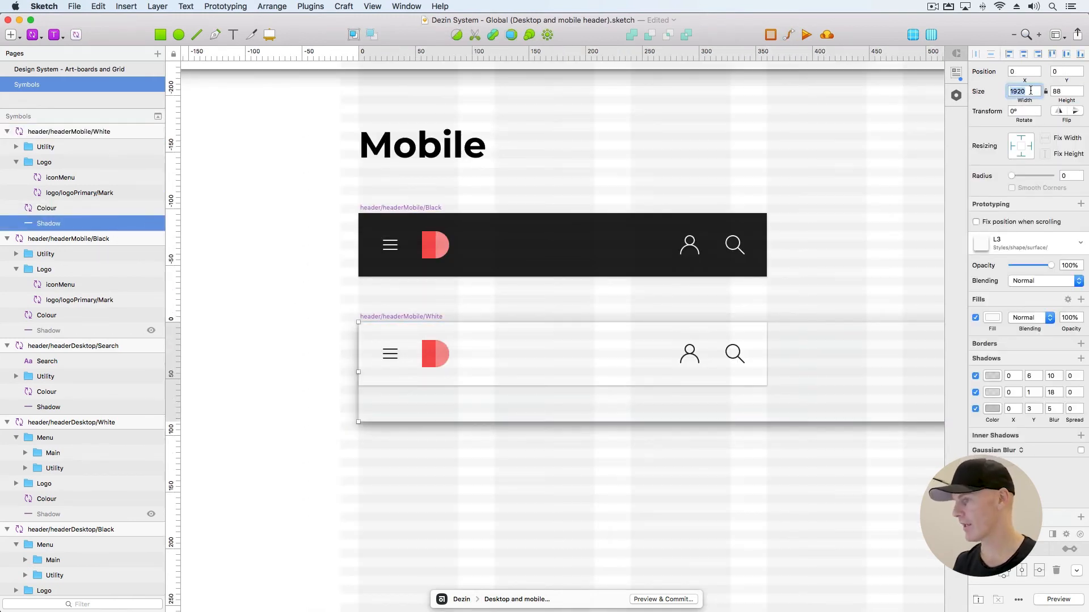
pyautogui.write('360')
pyautogui.press('Tab')
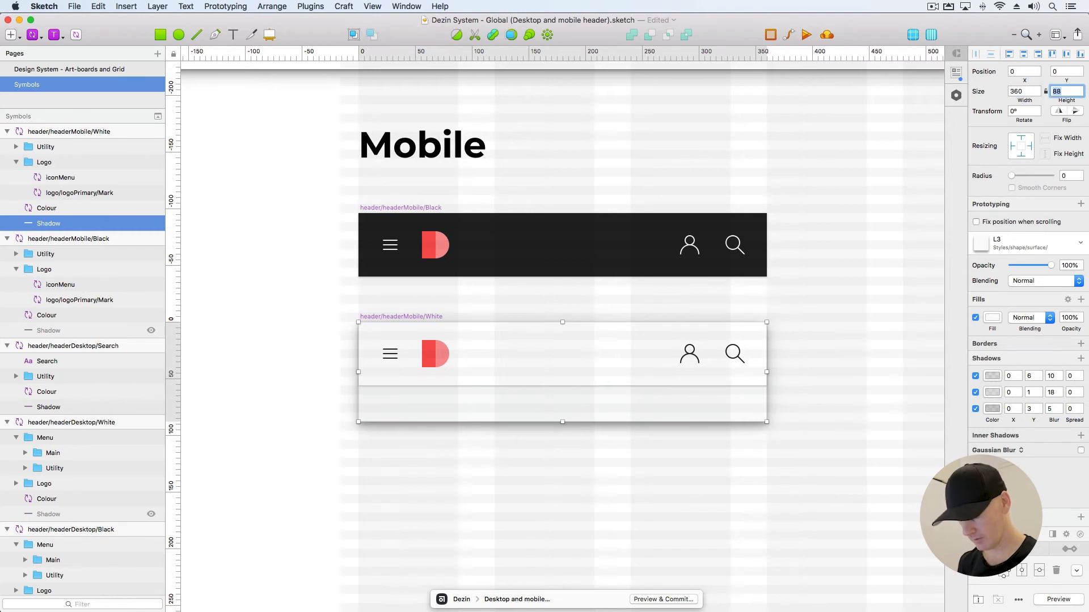
pyautogui.write('56')
pyautogui.press('Return')
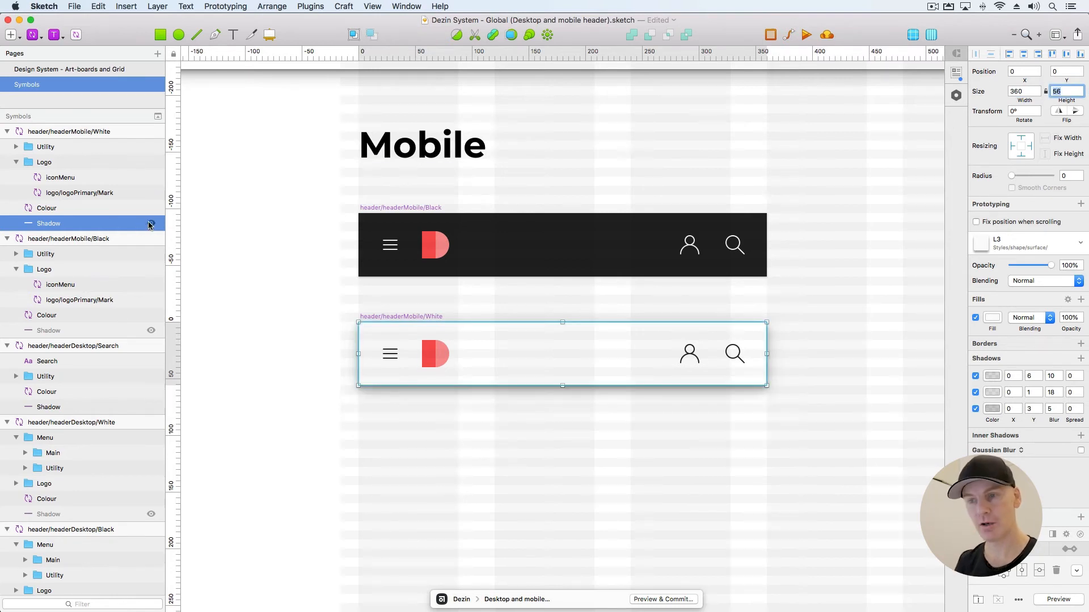
# Resize the black mobile header's Shadow layer to 360 by 56 and leave the layer hidden
pyautogui.click(389, 270)
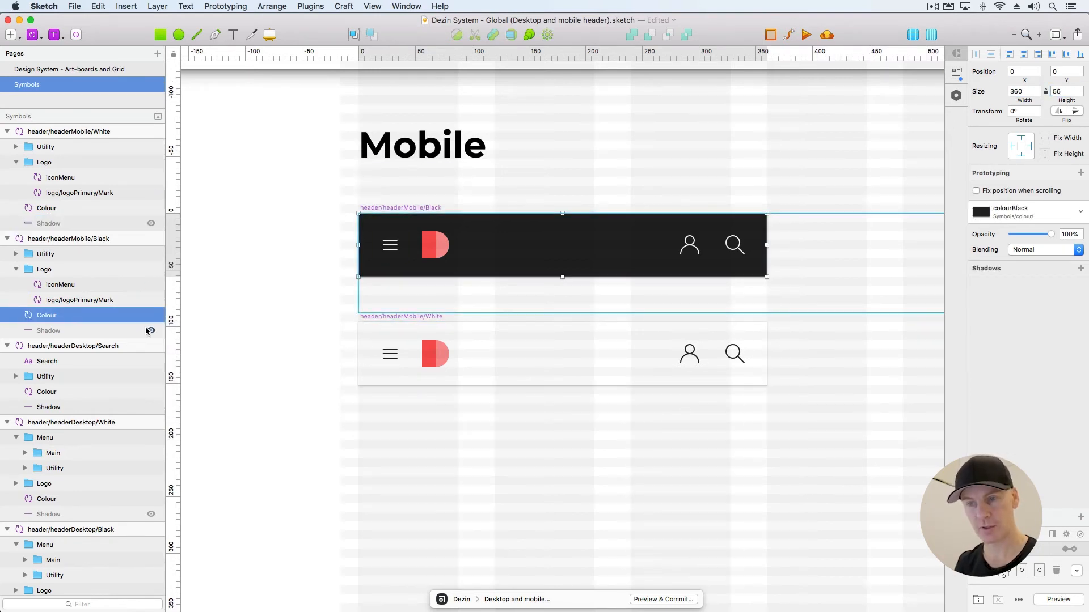
pyautogui.click(102, 331)
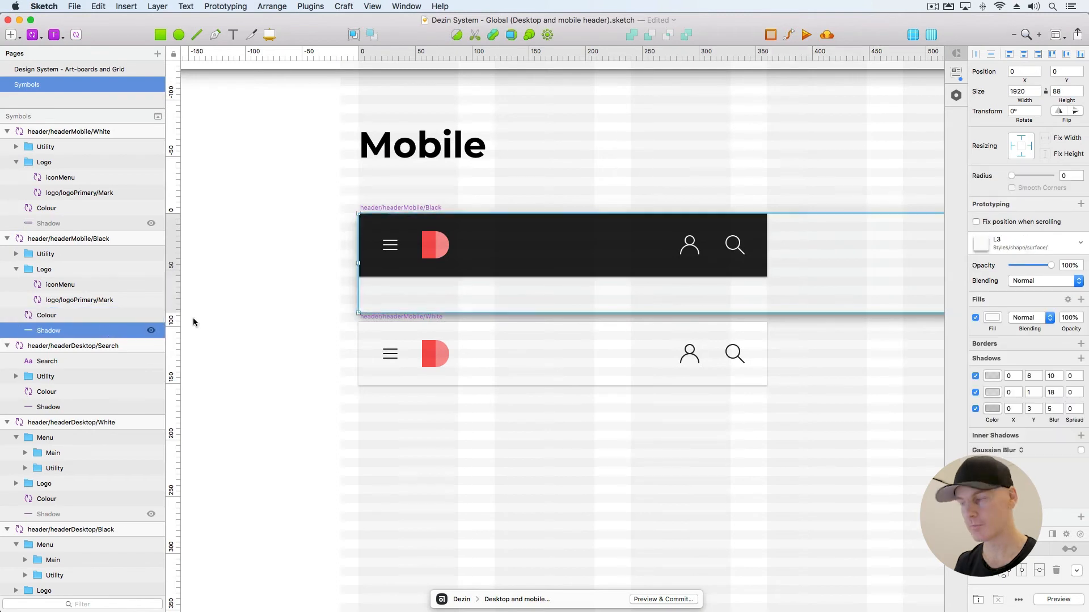
pyautogui.click(1020, 90)
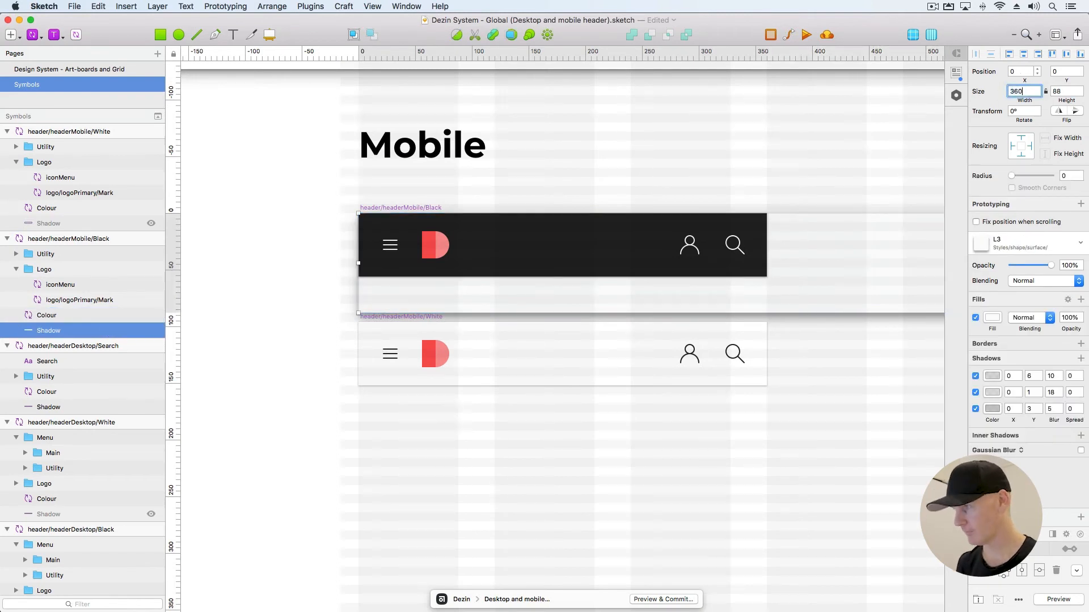
pyautogui.press('Tab')
pyautogui.write('56')
pyautogui.press('Return')
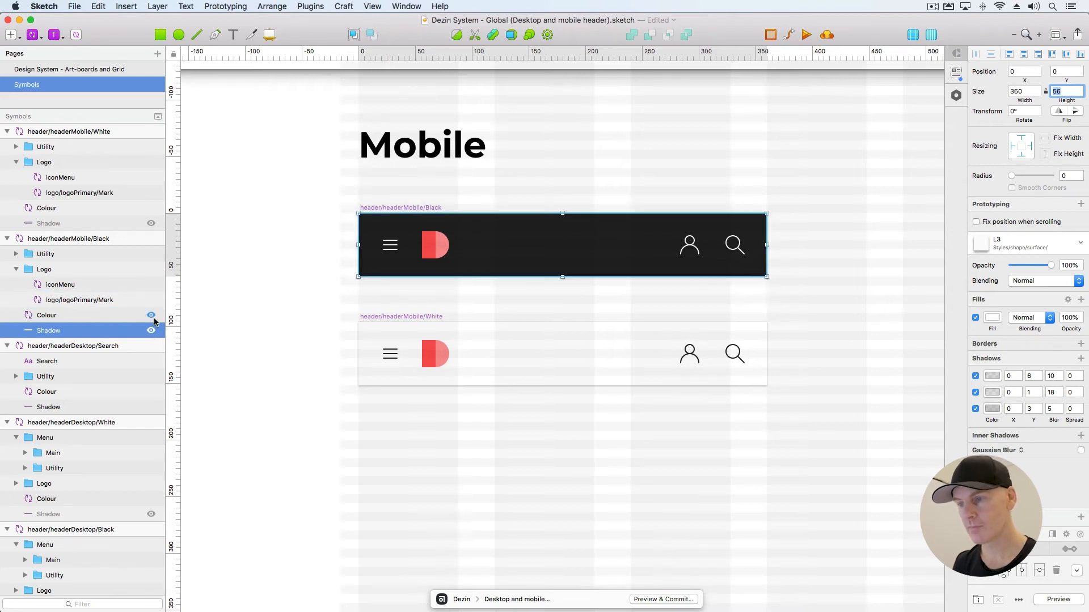
pyautogui.click(324, 329)
# Duplicate the header/headerMobile/White symbol directly below the original, keeping the same left edge
pyautogui.click(403, 316)
pyautogui.moveTo(396, 321); pyautogui.dragTo(396, 427)
pyautogui.click(300, 389)
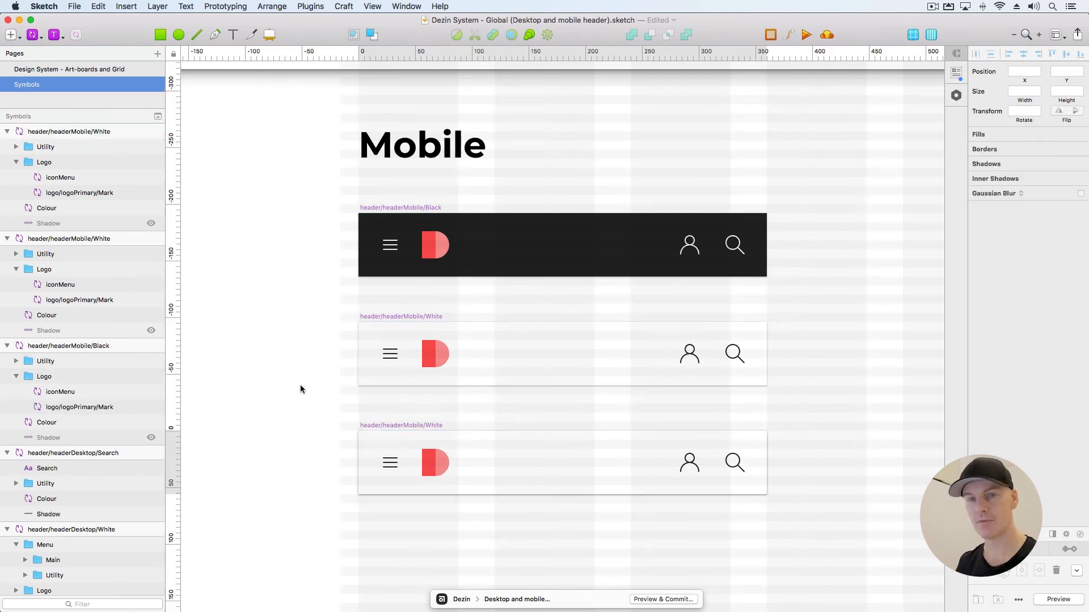
# Copy the Search text from the header/headerDesktop/Search symbol into the lowest white mobile header, above its Utility group
pyautogui.scroll(-5, 301, 389)
pyautogui.click(374, 314)
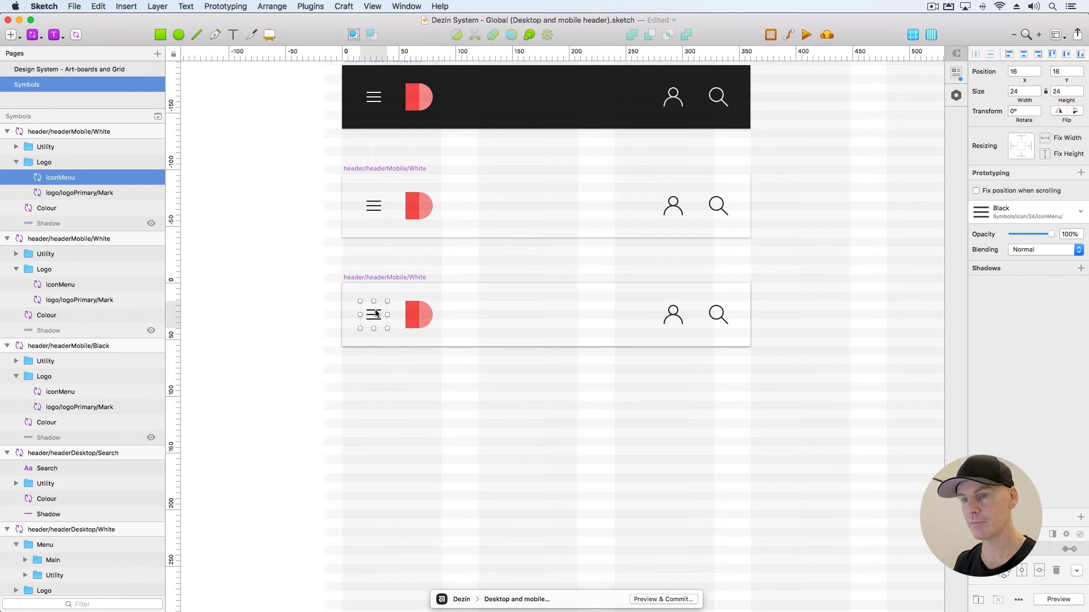
pyautogui.click(44, 162)
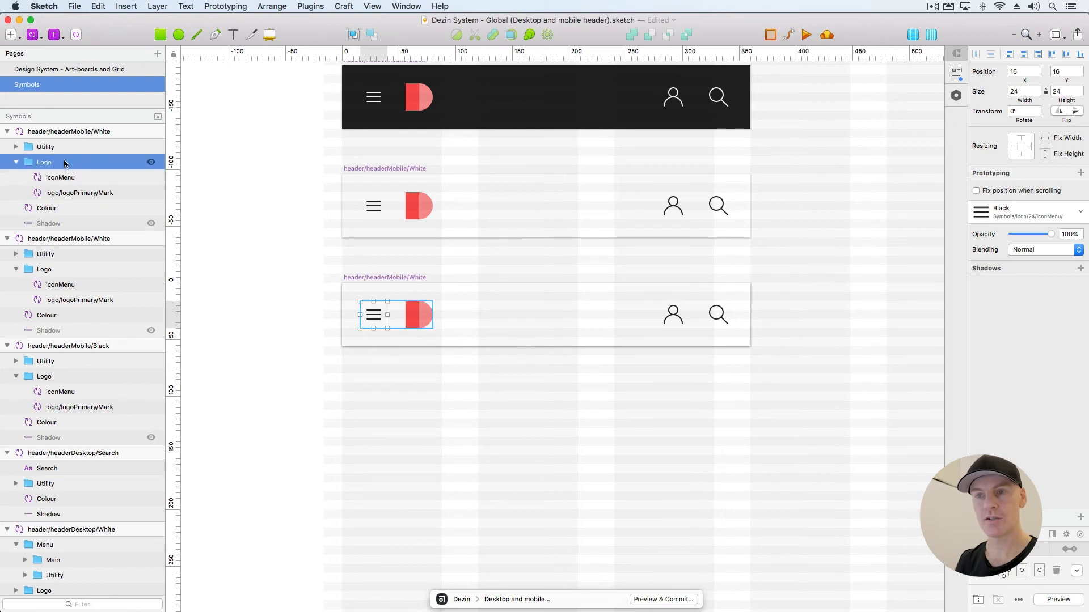
pyautogui.click(325, 201)
pyautogui.press('super+minus')
pyautogui.press('super+minus')
pyautogui.click(454, 224)
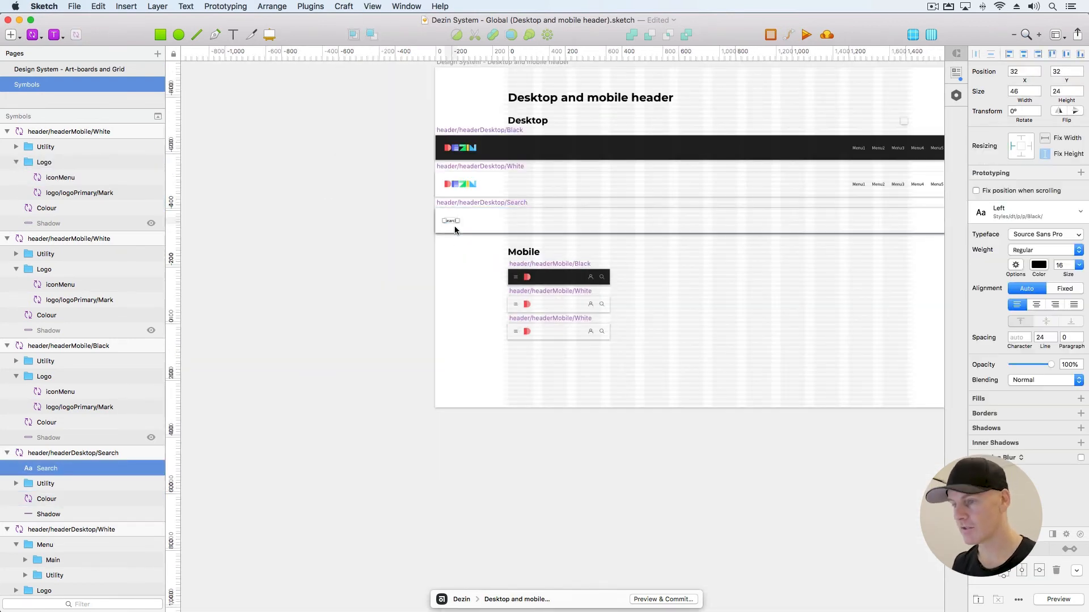
pyautogui.click(554, 335)
pyautogui.click(528, 331)
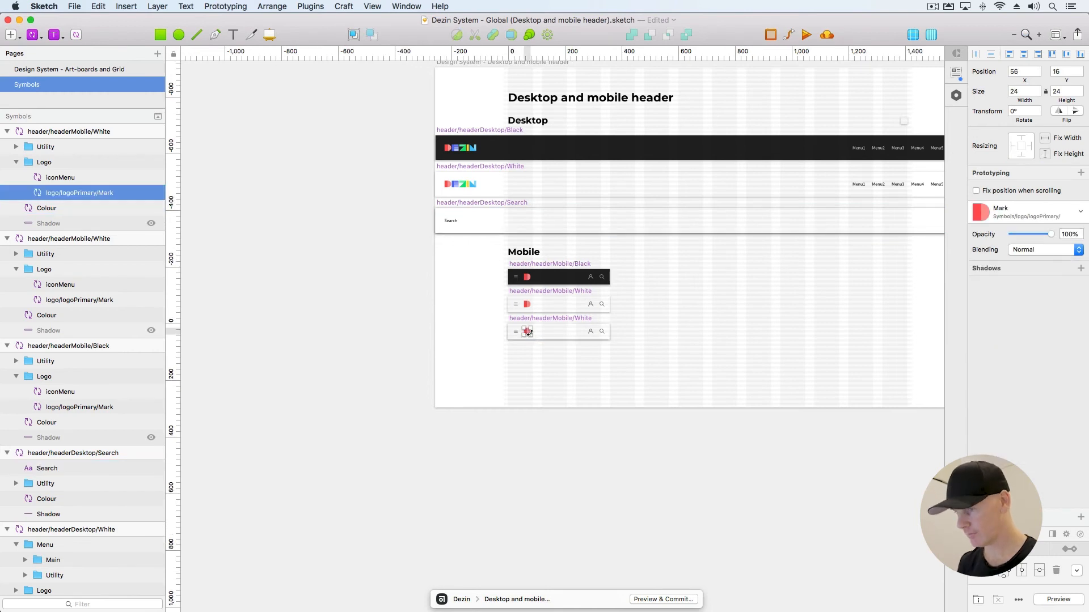
pyautogui.scroll(5, 529, 332)
pyautogui.click(93, 164)
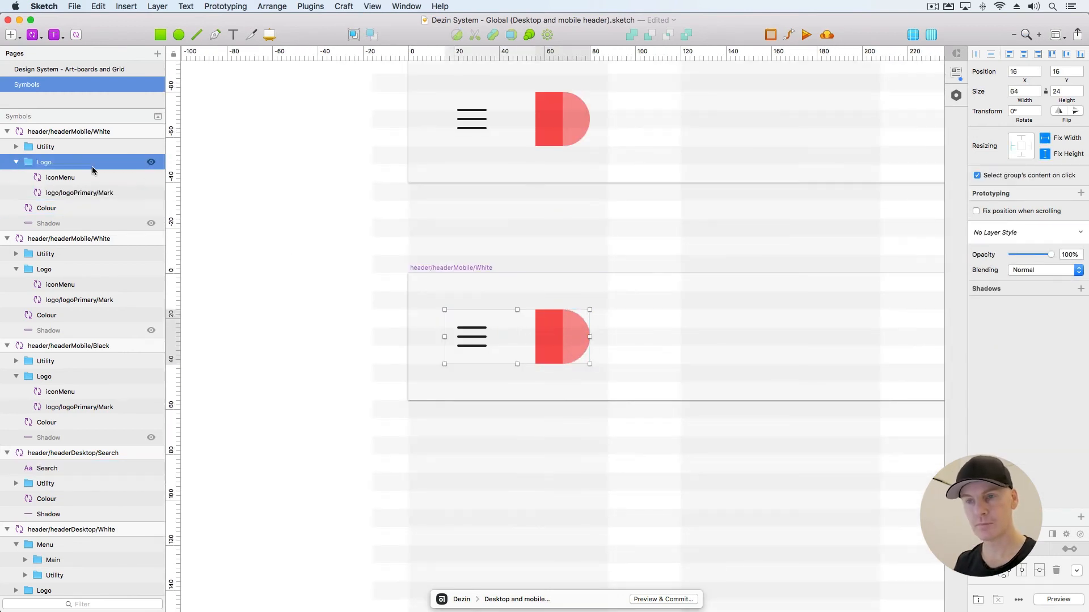
pyautogui.click(61, 146)
pyautogui.press('super+v')
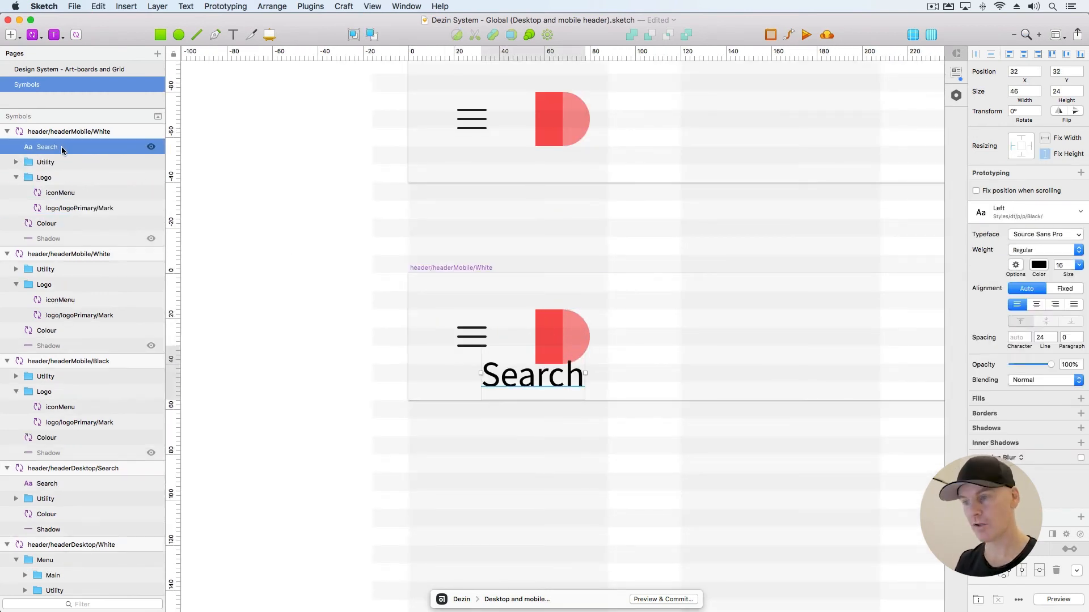
# Place the Search text at X 16 in the lowest mobile header and centre it vertically against the Colour background
pyautogui.moveTo(491, 377); pyautogui.dragTo(459, 339)
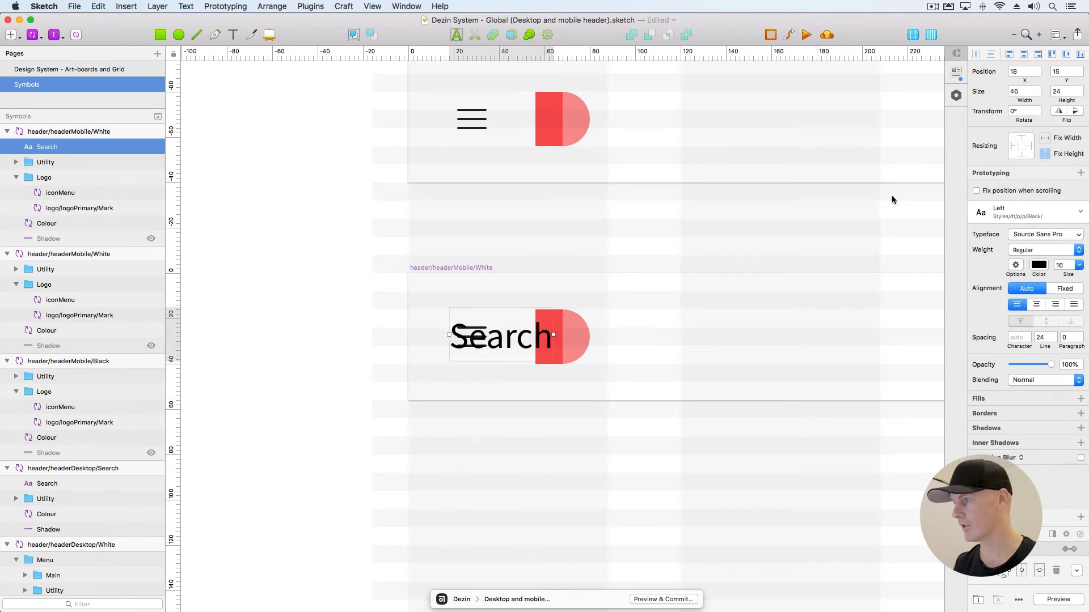
pyautogui.write('16')
pyautogui.press('Return')
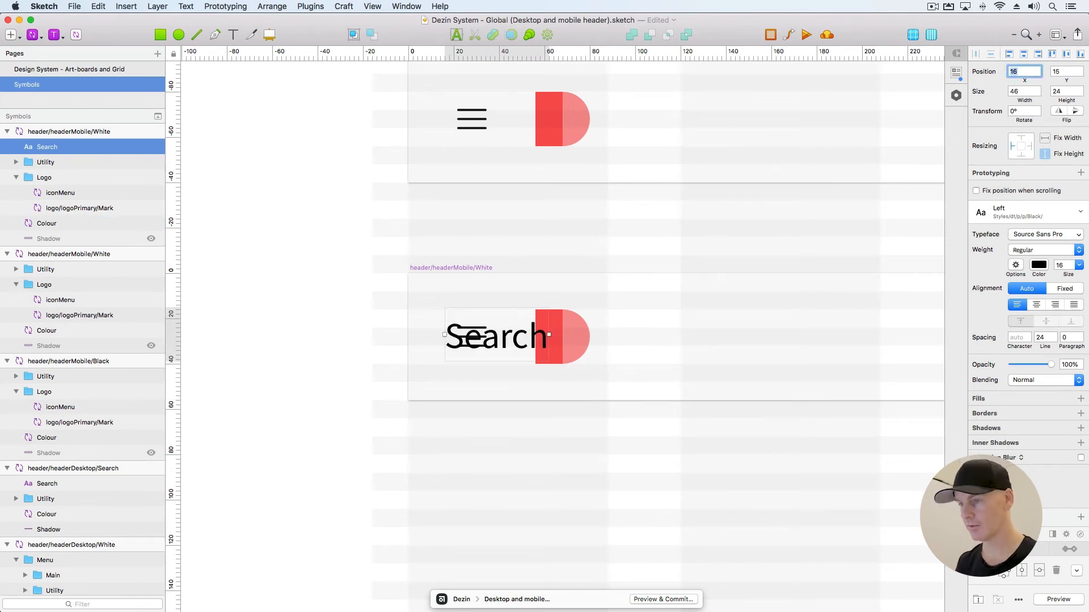
pyautogui.keyDown('shift'); pyautogui.click(648, 278); pyautogui.keyUp('shift')
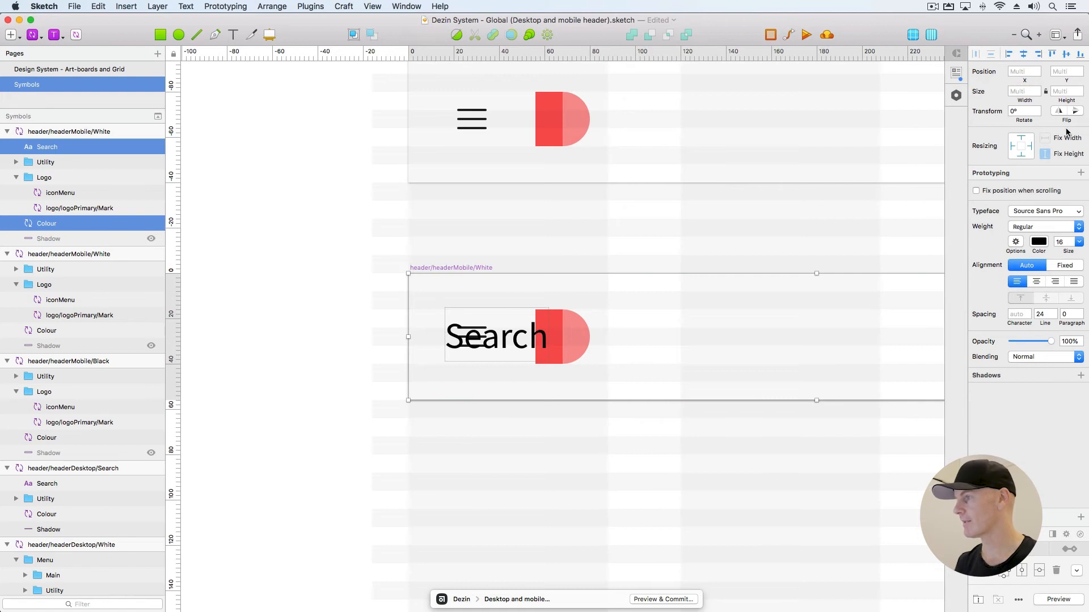
pyautogui.click(1066, 55)
pyautogui.click(361, 287)
# Delete the logo mark and the remaining Logo group with its menu icon from the lowest mobile header
pyautogui.click(571, 338)
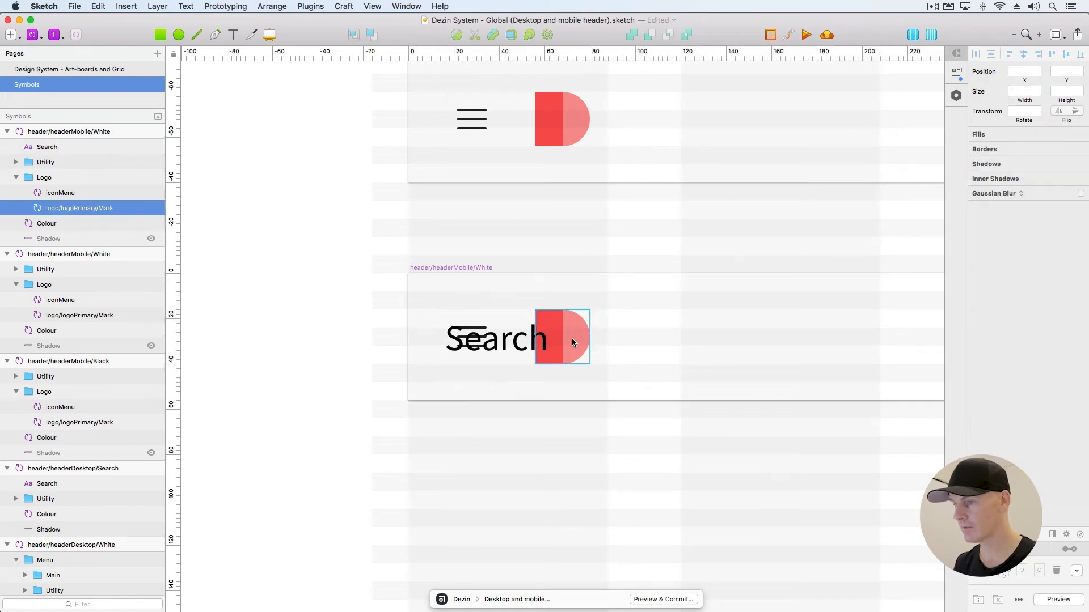
pyautogui.press('Delete')
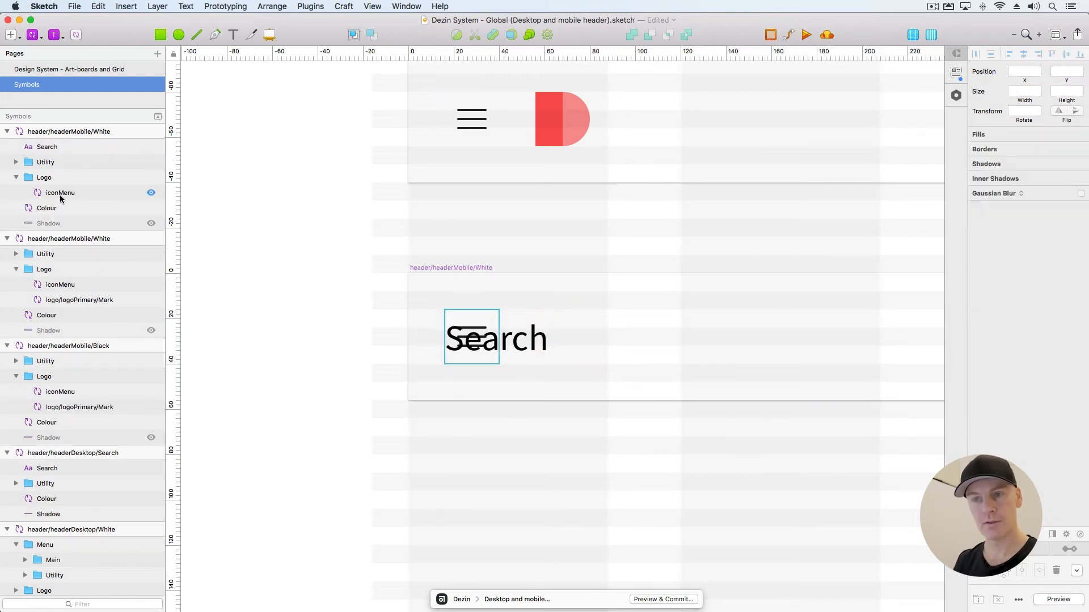
pyautogui.click(55, 178)
pyautogui.press('Delete')
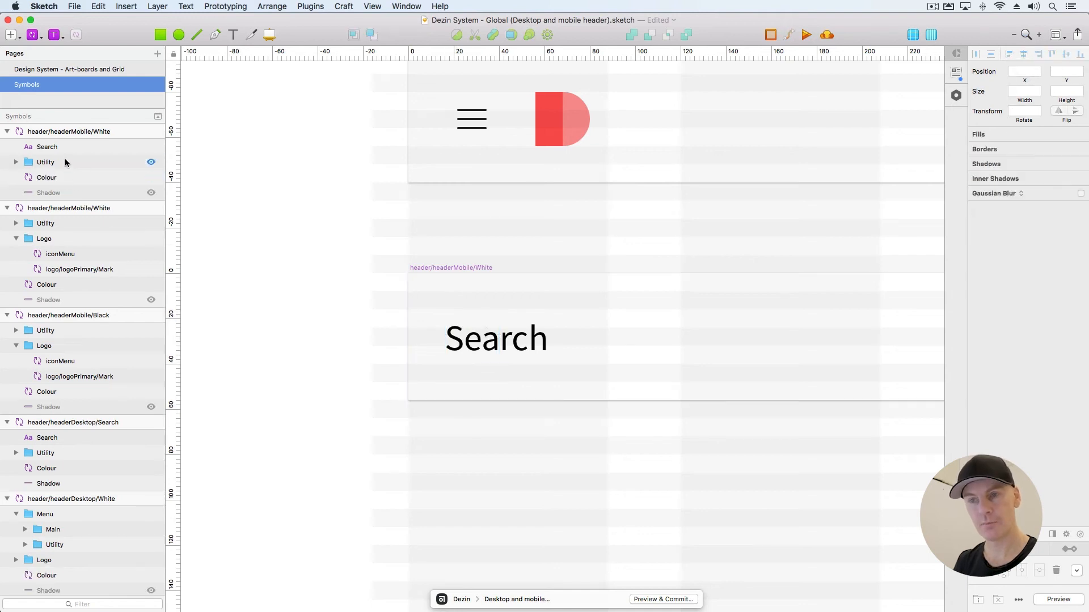
# Show the hidden Shadow layer of the lowest mobile header
pyautogui.click(45, 164)
pyautogui.click(42, 178)
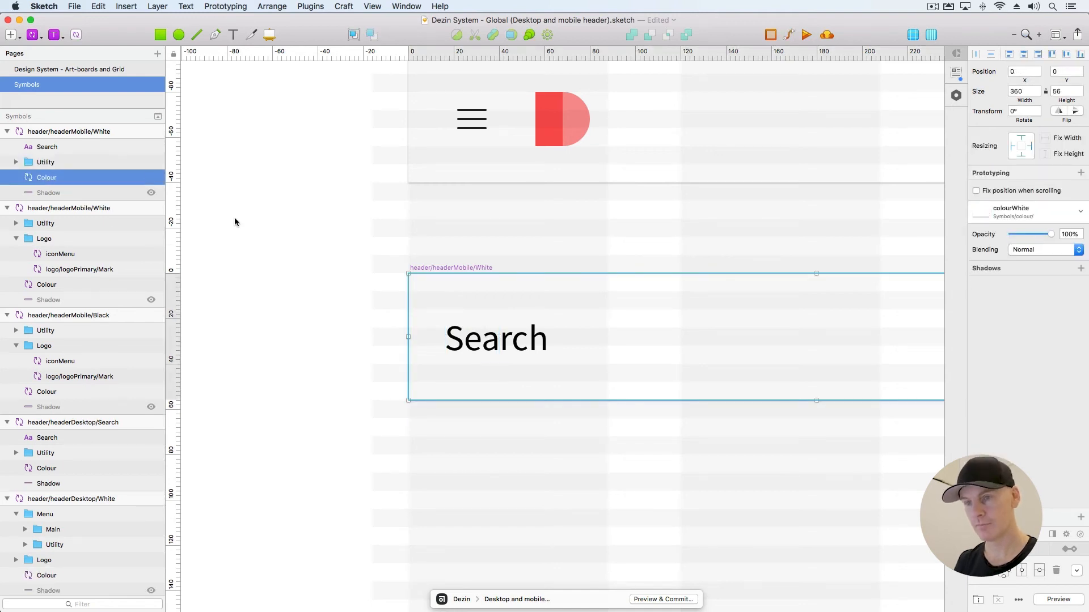
pyautogui.click(151, 192)
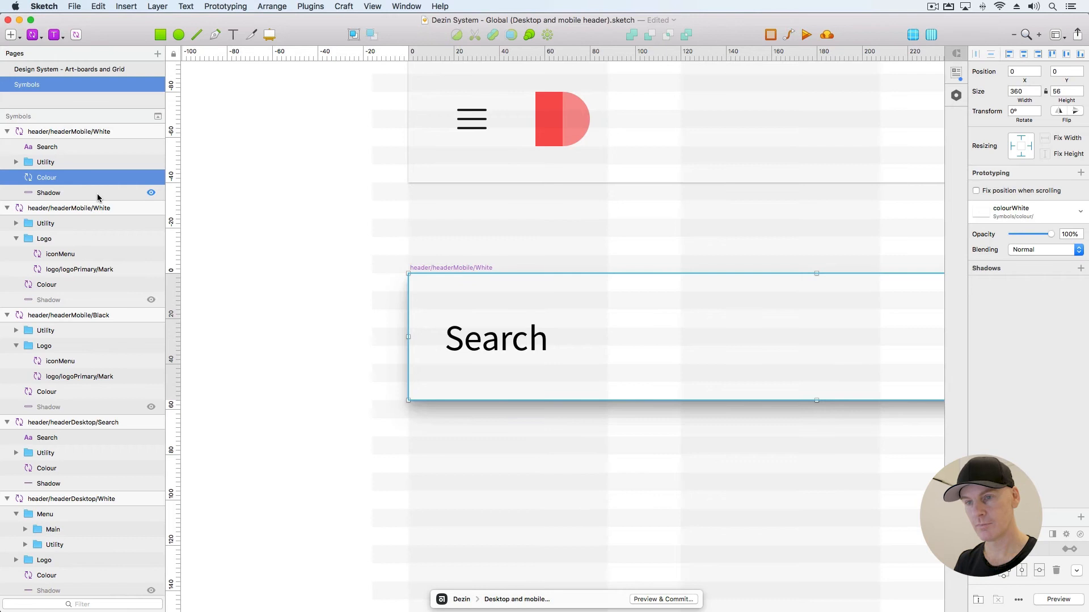
pyautogui.click(98, 196)
pyautogui.click(305, 250)
pyautogui.press('super+minus')
pyautogui.moveTo(536, 276); pyautogui.dragTo(367, 271)
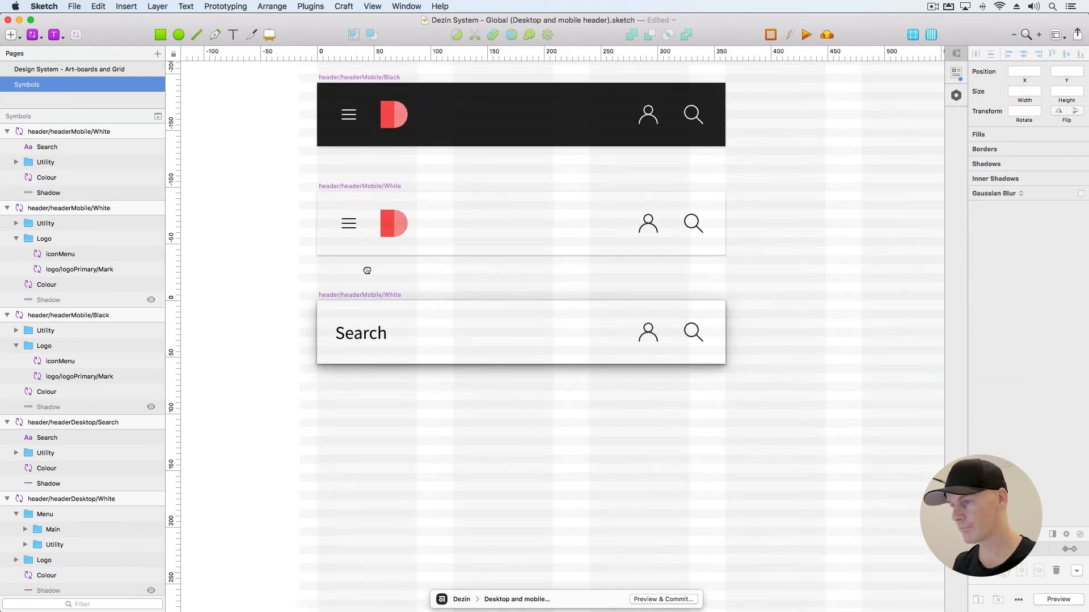
# Copy the Utility group with search and close icons from header/headerDesktop/Search into the lowest mobile header, above its existing Utility group
pyautogui.keyDown('super'); pyautogui.click(653, 337); pyautogui.keyUp('super')
pyautogui.click(260, 157)
pyautogui.press('super+minus')
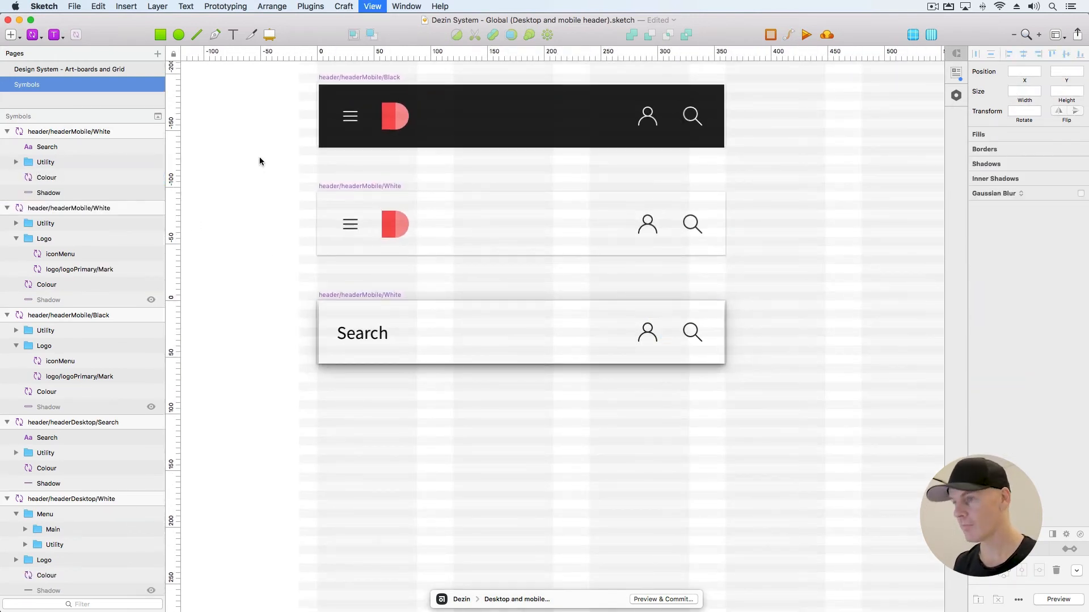
pyautogui.moveTo(309, 165); pyautogui.dragTo(86, 244)
pyautogui.moveTo(652, 202); pyautogui.dragTo(135, 213)
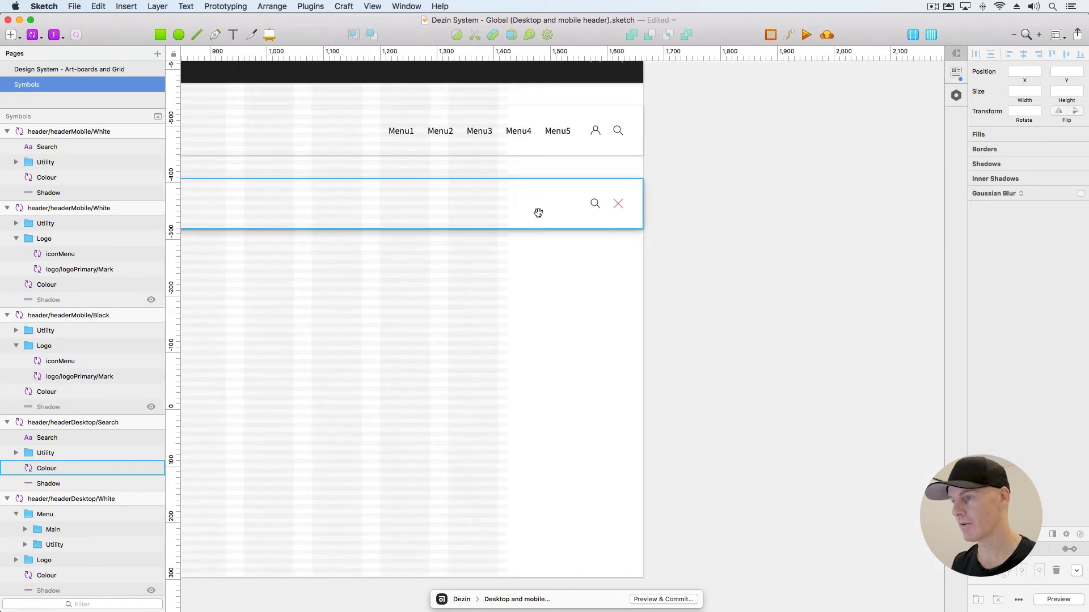
pyautogui.click(594, 206)
pyautogui.click(50, 453)
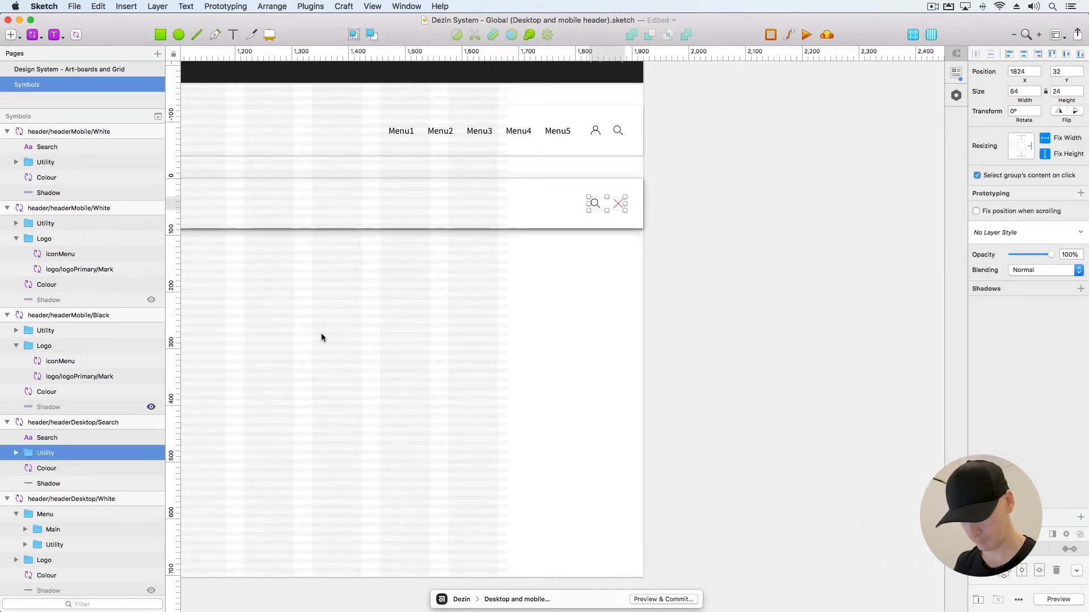
pyautogui.hscroll(-15, 421, 320)
pyautogui.scroll(-3, 416, 318)
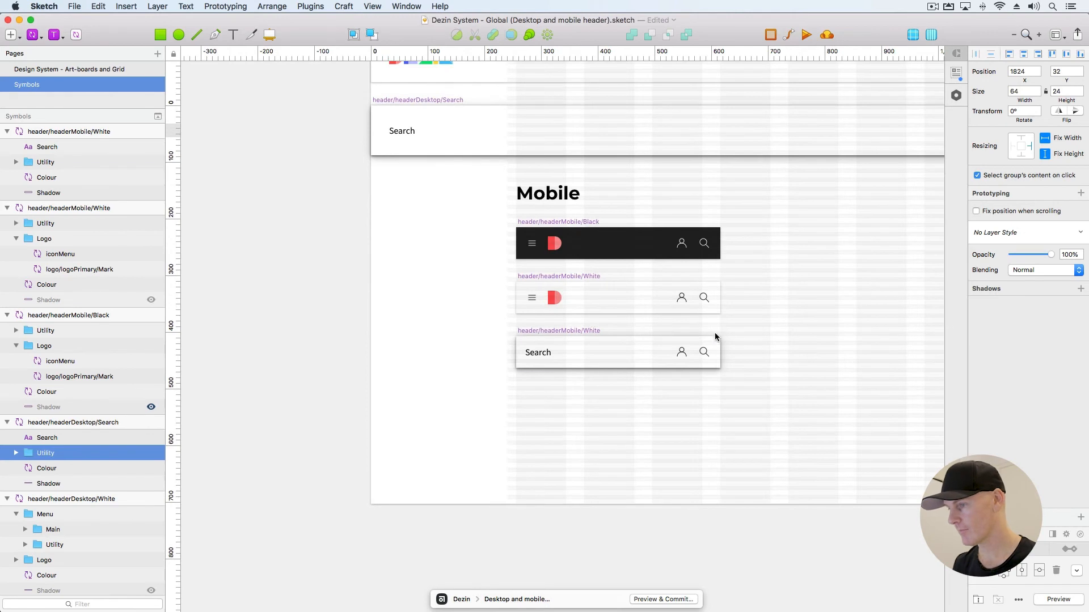
pyautogui.click(699, 356)
pyautogui.press('super+2')
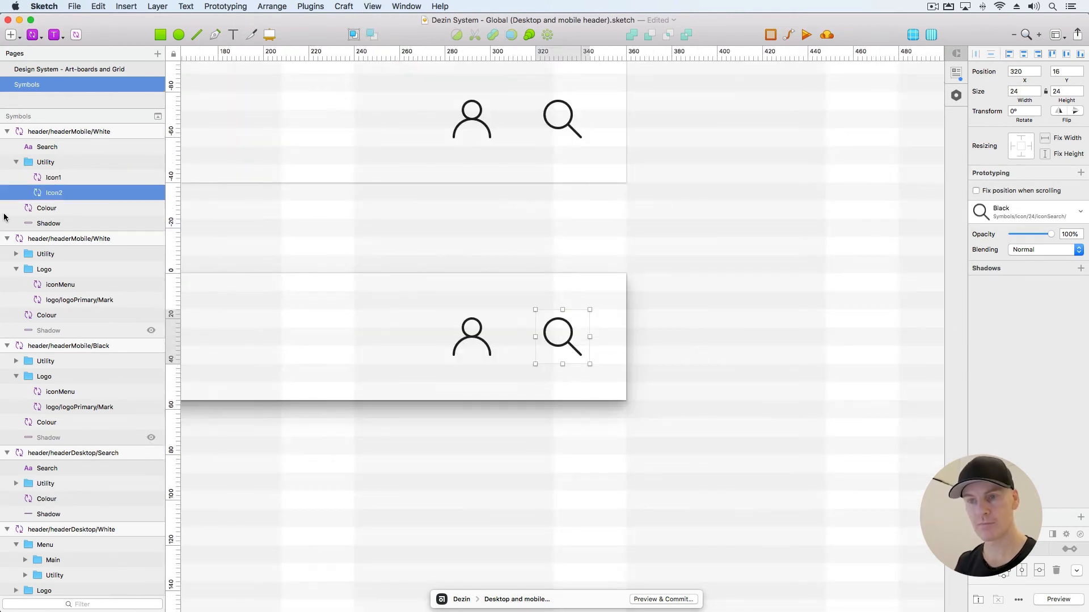
pyautogui.click(53, 164)
pyautogui.press('super+v')
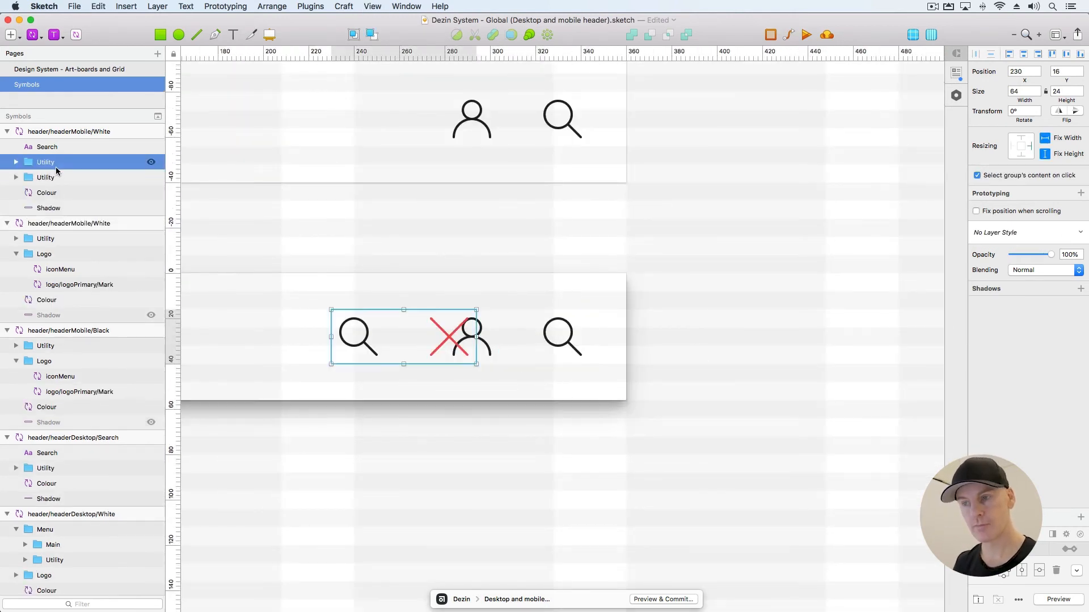
# Shift the pasted Utility group horizontally to X 279 over the old icons and delete the old Utility group
pyautogui.press('Right')
pyautogui.press('Right')
pyautogui.press('Right')
pyautogui.press('Right')
pyautogui.press('Right')
pyautogui.press('Right')
pyautogui.press('Right')
pyautogui.press('Right')
pyautogui.press('Right')
pyautogui.press('Right')
pyautogui.press('Right')
pyautogui.press('Right')
pyautogui.press('Right')
pyautogui.press('Right')
pyautogui.press('Right')
pyautogui.press('Right')
pyautogui.press('Right')
pyautogui.press('Right')
pyautogui.press('Right')
pyautogui.press('Right')
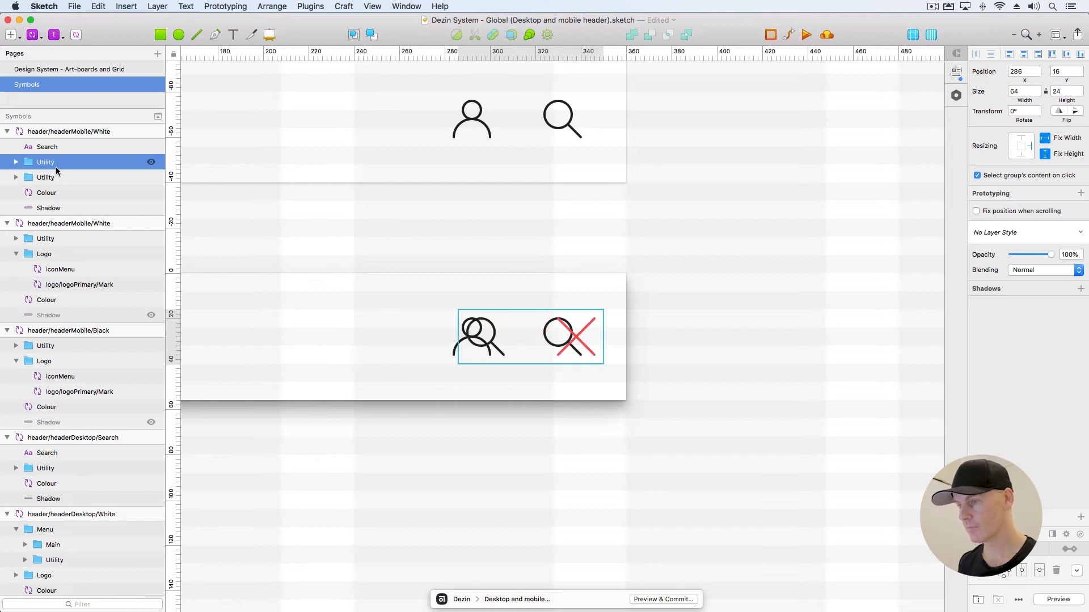
pyautogui.press('Left')
pyautogui.press('Left')
pyautogui.press('Left')
pyautogui.press('Left')
pyautogui.press('Left')
pyautogui.click(63, 171)
pyautogui.press('BackSpace')
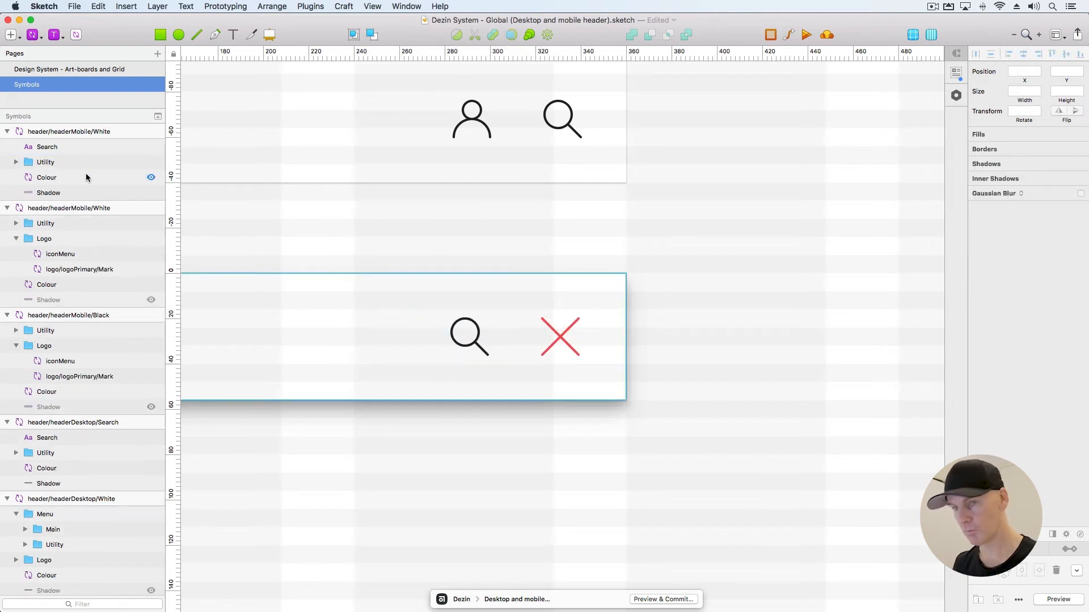
# Nudge the lowest mobile header's Utility group to X 280 and save the document
pyautogui.click(69, 164)
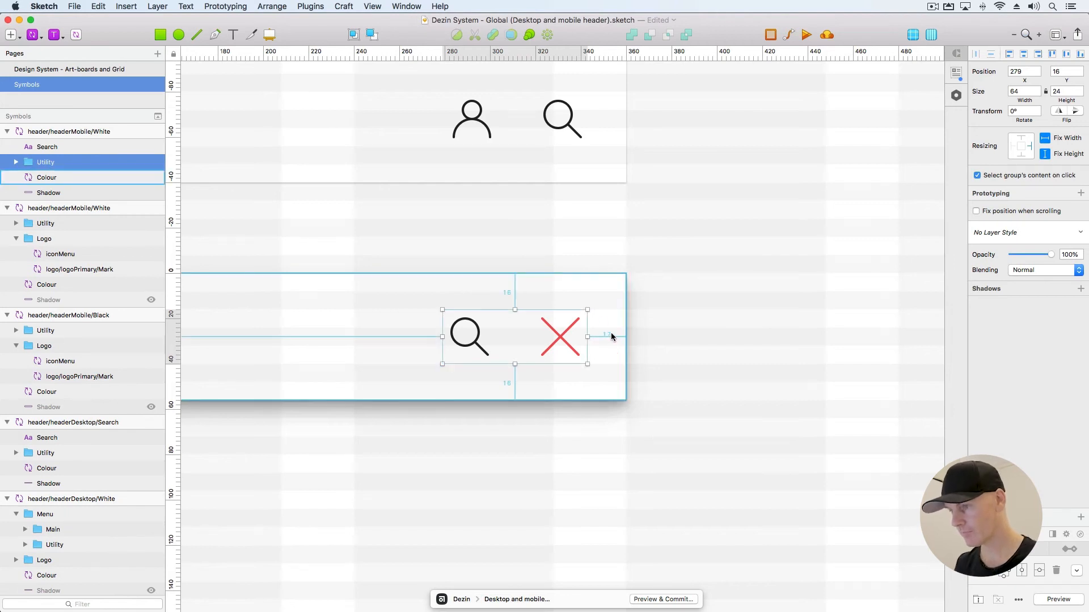
pyautogui.press('Right')
pyautogui.press('super+minus')
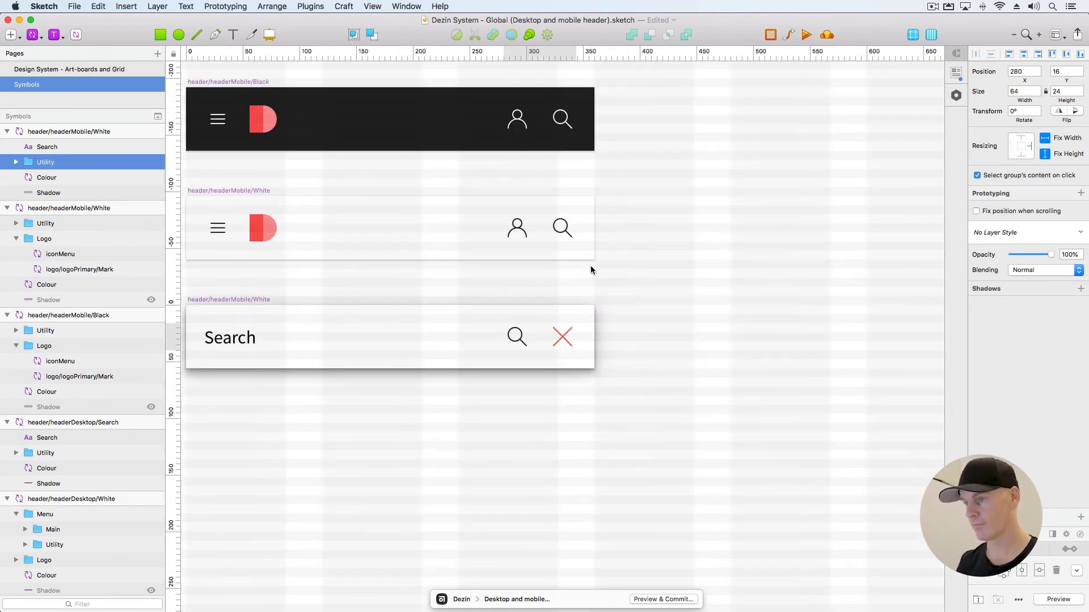
pyautogui.click(611, 287)
pyautogui.moveTo(321, 289); pyautogui.dragTo(379, 279)
pyautogui.press('super+minus')
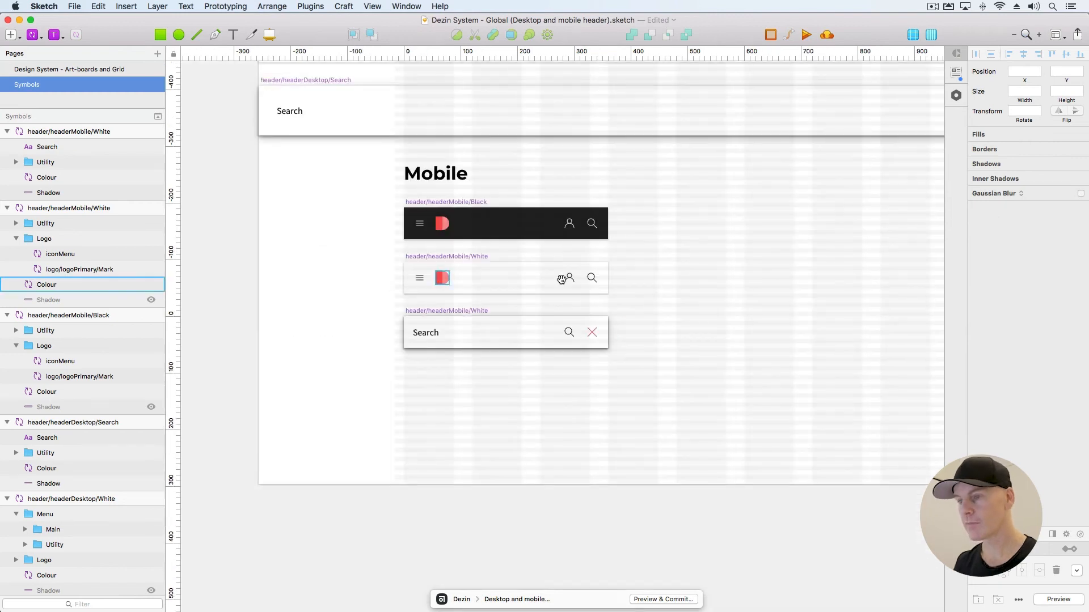
pyautogui.hscroll(3, 561, 279)
pyautogui.scroll(1, 561, 279)
pyautogui.press('super+s')
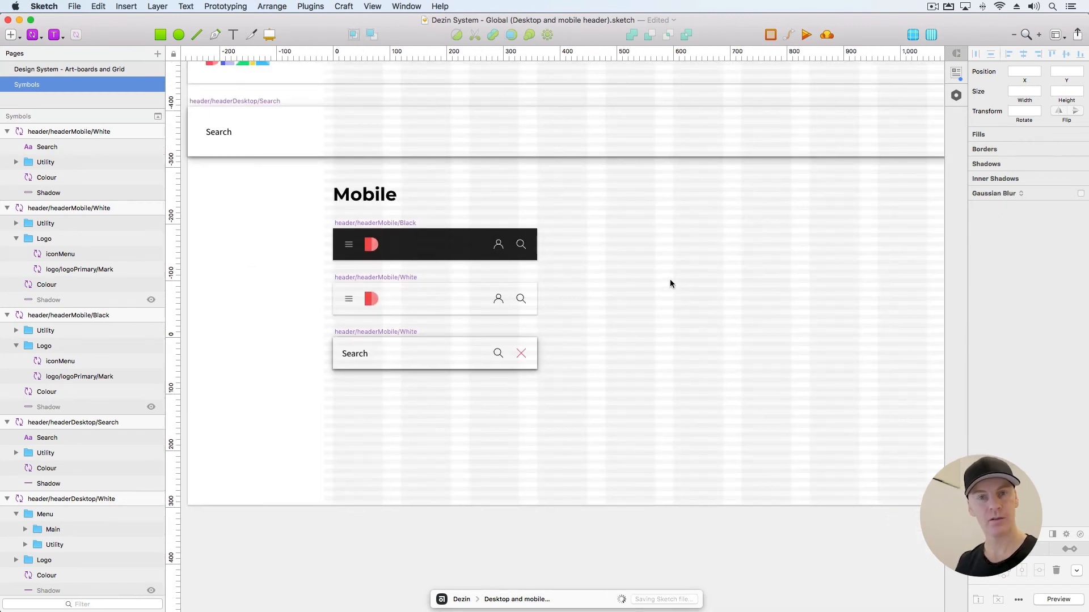
pyautogui.click(389, 226)
pyautogui.moveTo(535, 244); pyautogui.dragTo(456, 244)
pyautogui.press('super+z')
pyautogui.click(650, 253)
pyautogui.click(401, 355)
pyautogui.click(263, 243)
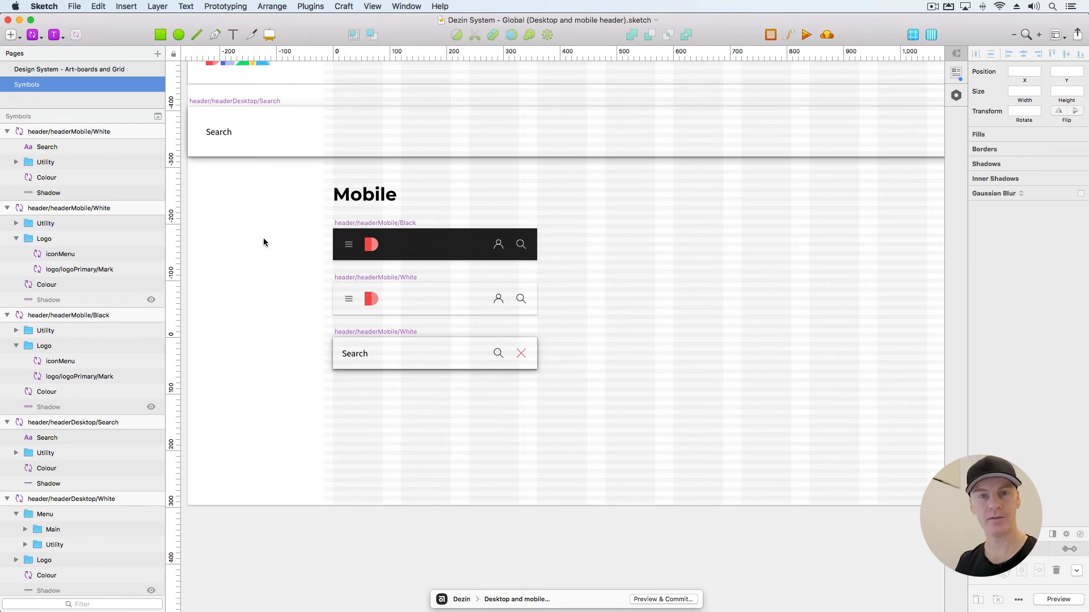
pyautogui.press('super+minus')
pyautogui.hscroll(5, 409, 301)
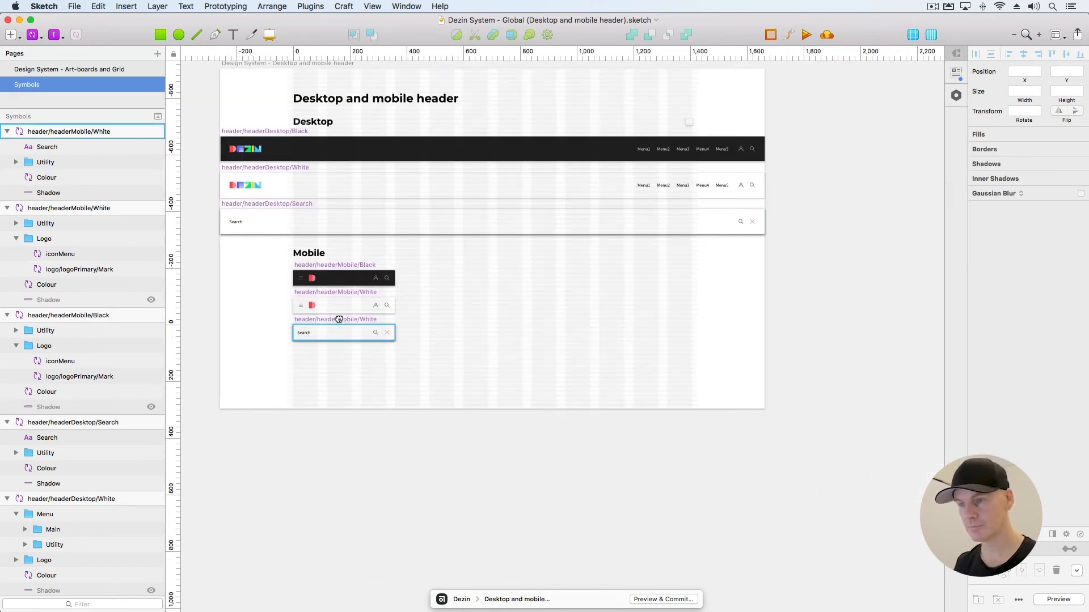
pyautogui.click(310, 265)
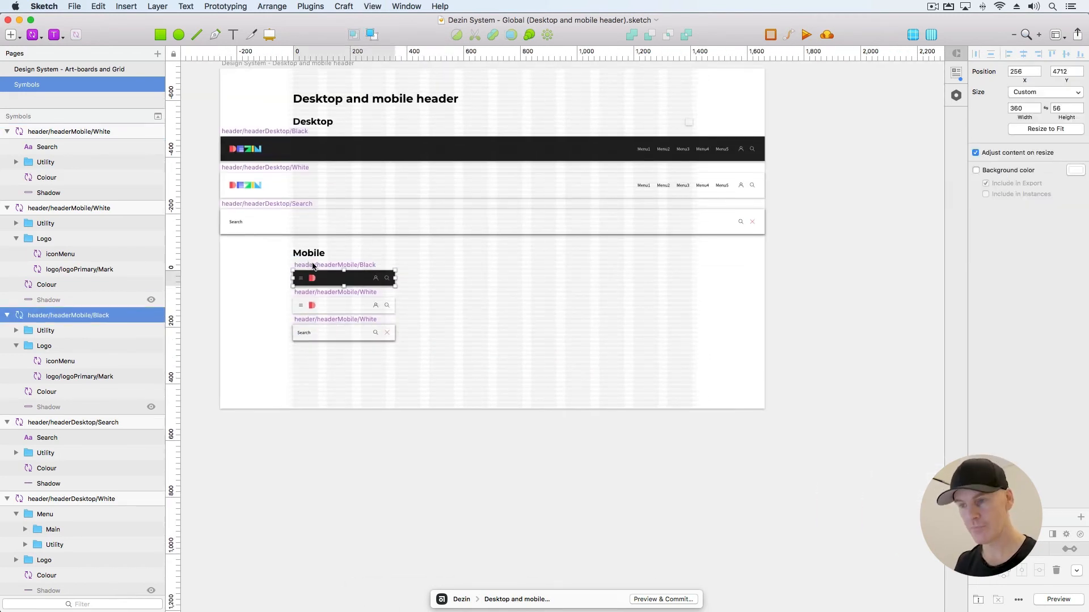
pyautogui.click(561, 278)
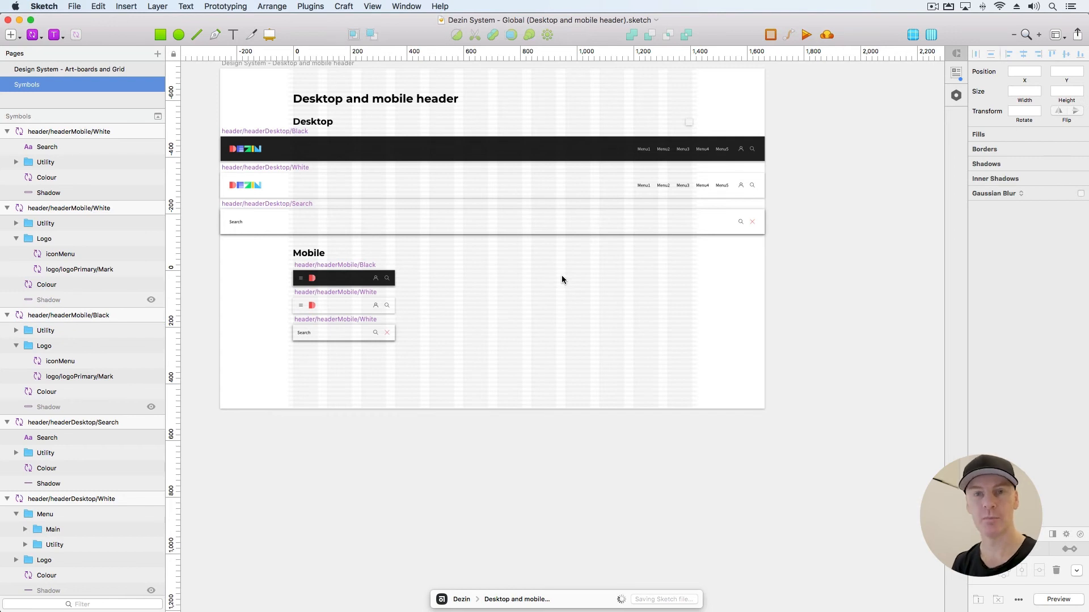
# Duplicate the header/headerMobile/Black symbol to the right of the original, at the same height, and place it at X 736
pyautogui.scroll(2, 533, 279)
pyautogui.click(360, 298)
pyautogui.keyDown('alt'); pyautogui.moveTo(360, 299); pyautogui.dragTo(502, 297); pyautogui.keyUp('alt')
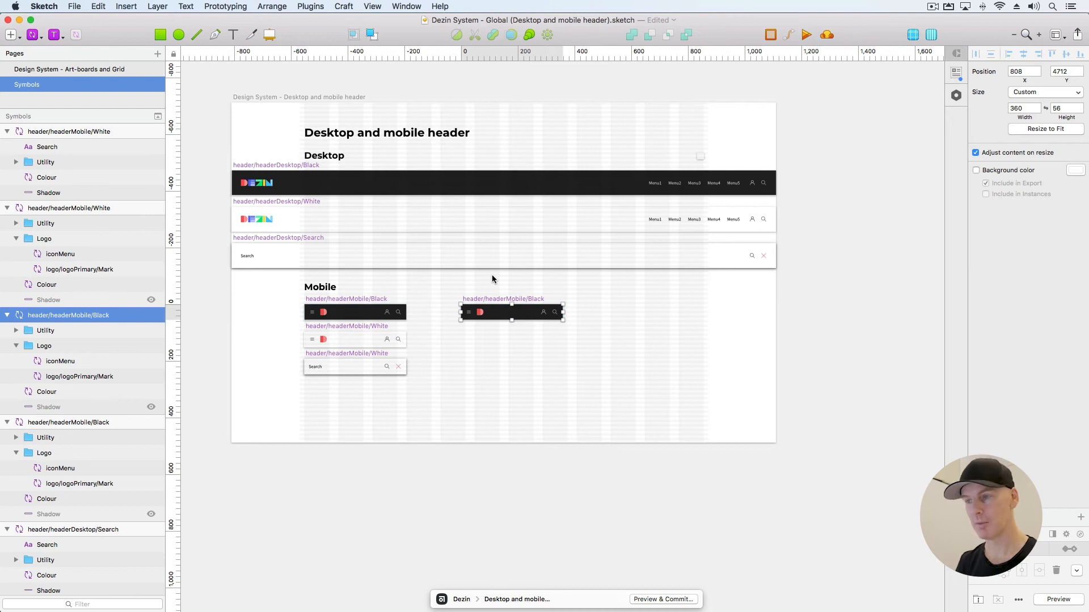
pyautogui.press('super+2')
pyautogui.moveTo(558, 273); pyautogui.dragTo(741, 222)
pyautogui.moveTo(597, 253); pyautogui.dragTo(516, 252)
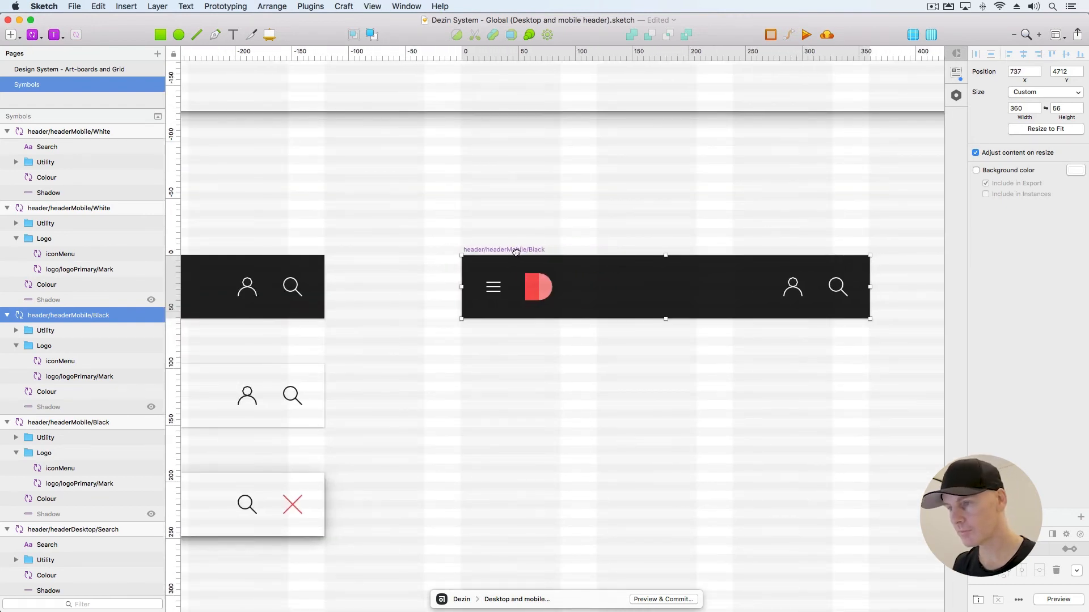
pyautogui.press('Left')
pyautogui.click(537, 205)
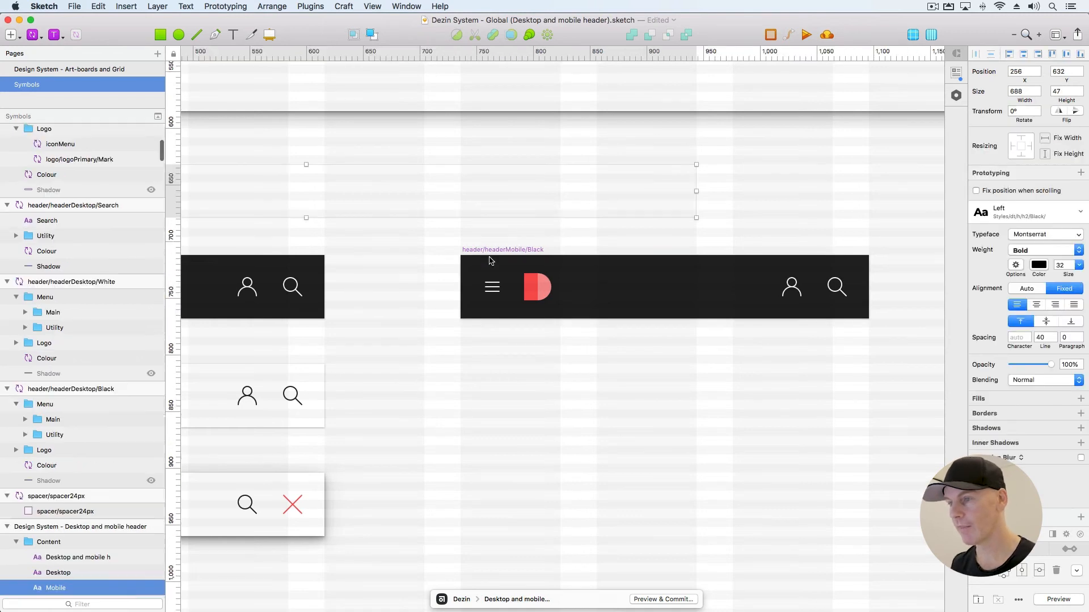
# Rename the duplicated black header symbol as row/rowItem/Black
pyautogui.click(494, 252)
pyautogui.press('super+minus')
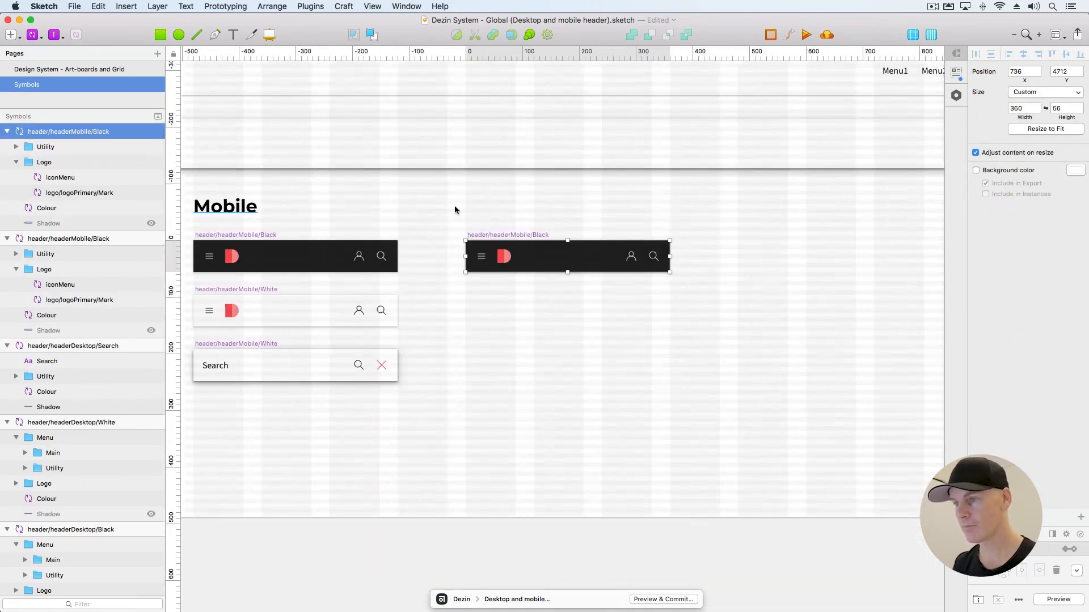
pyautogui.doubleClick(46, 132)
pyautogui.click(47, 132)
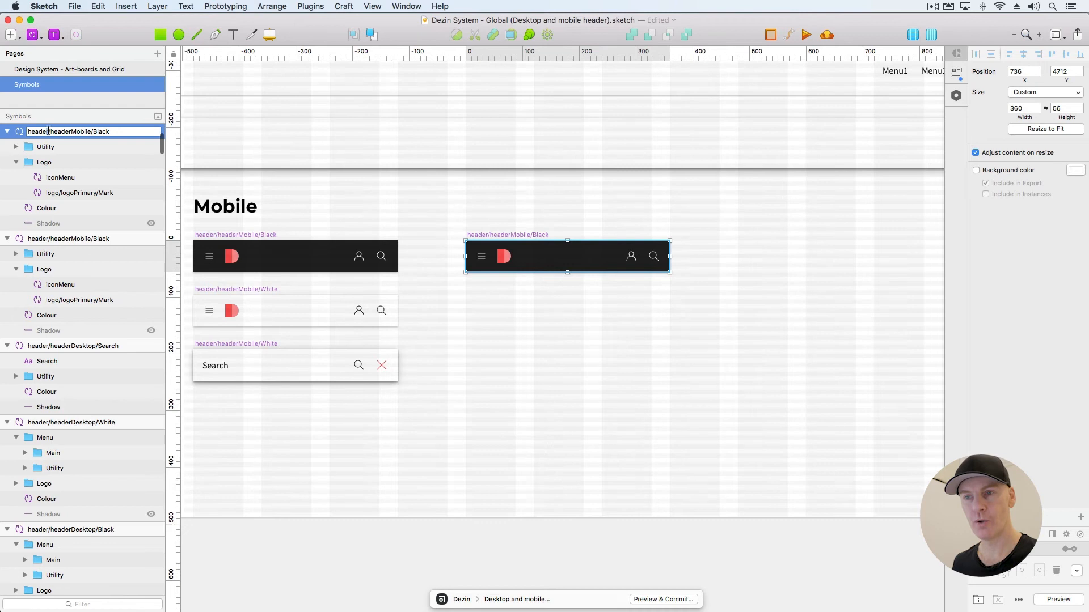
pyautogui.press('super+a')
pyautogui.write('row')
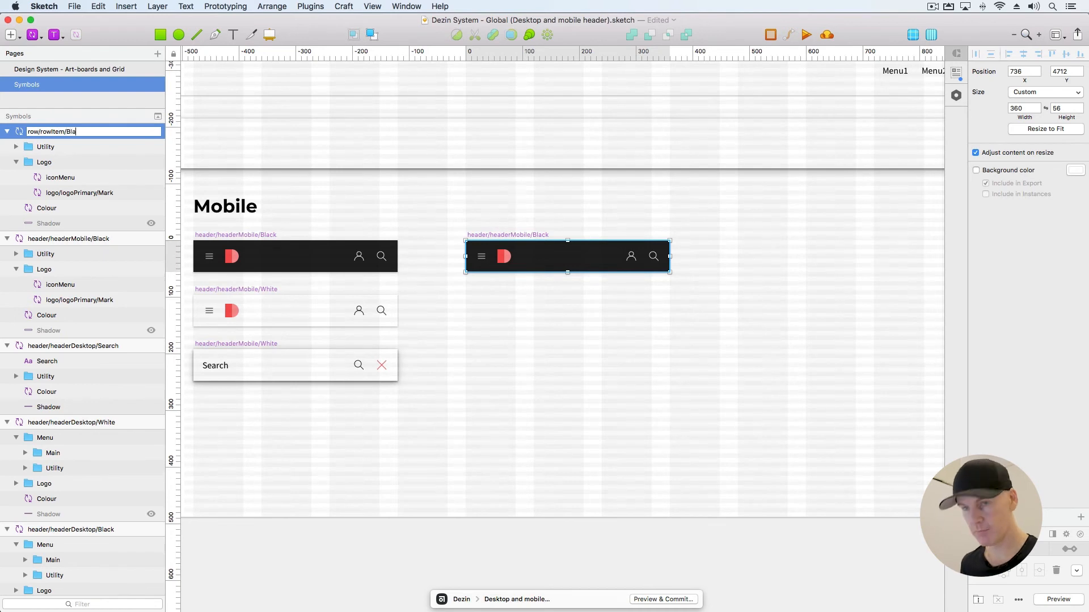
pyautogui.press('Return')
# Copy the Search text from the lowest white mobile header into the row/rowItem/Black symbol
pyautogui.doubleClick(504, 256)
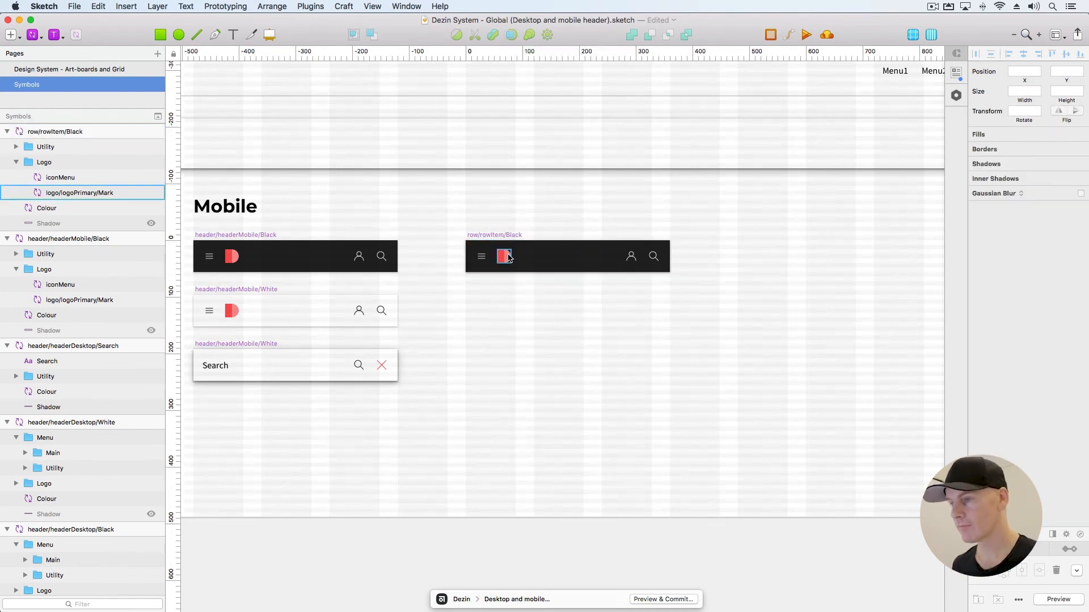
pyautogui.press('super+plus')
pyautogui.moveTo(508, 254); pyautogui.dragTo(307, 191)
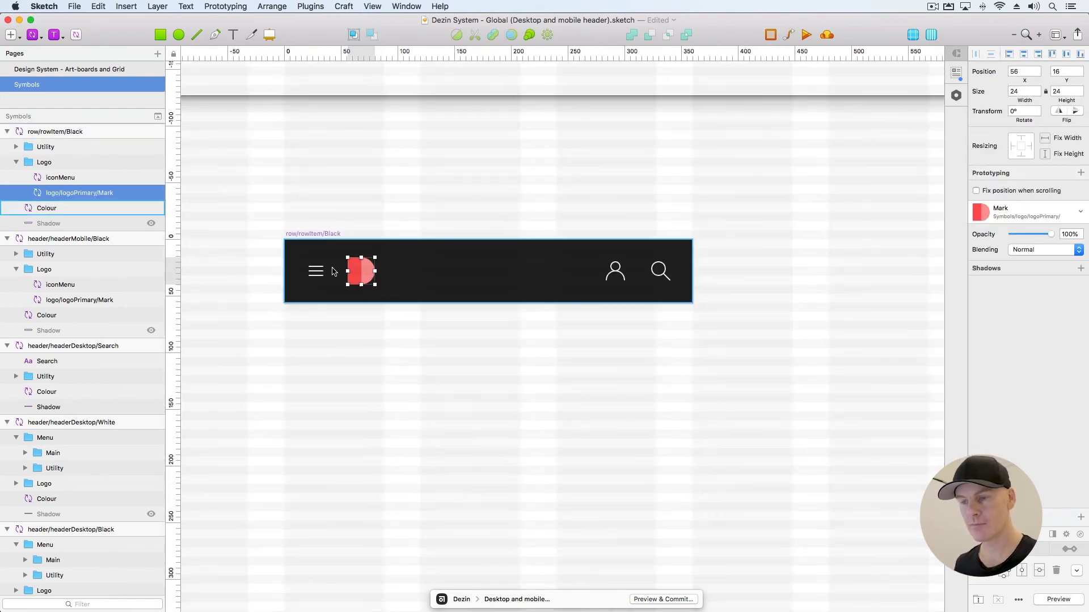
pyautogui.click(321, 275)
pyautogui.hscroll(-15, 353, 221)
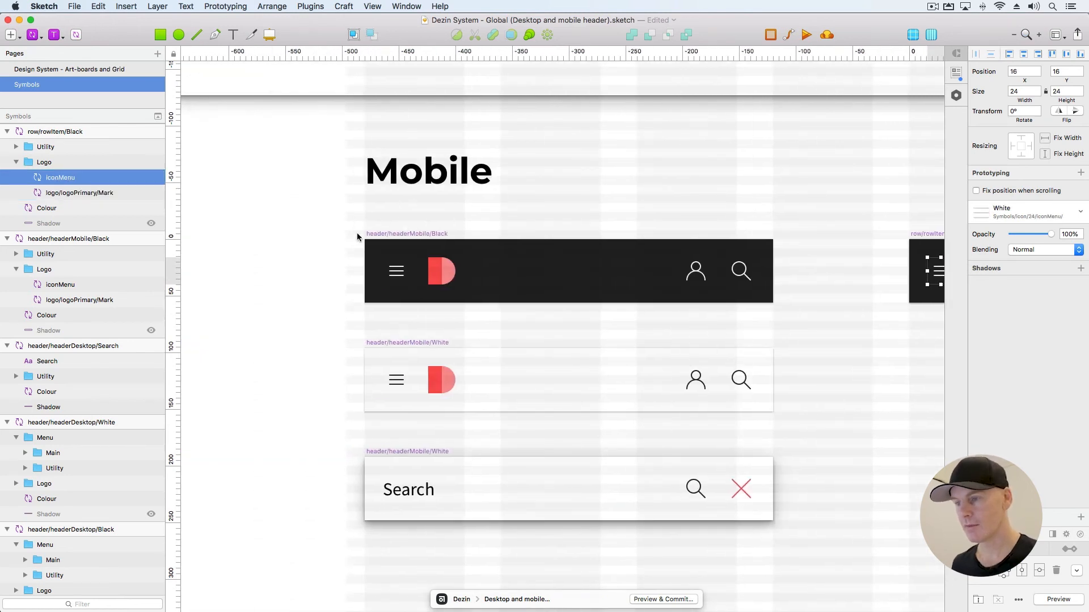
pyautogui.click(416, 488)
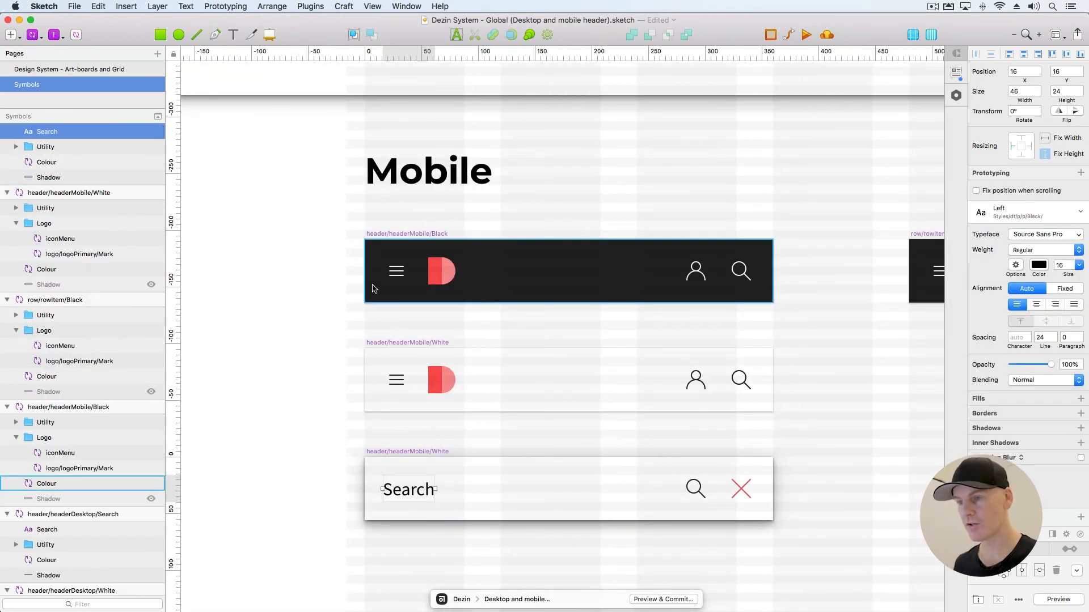
pyautogui.hscroll(12, 373, 289)
pyautogui.click(441, 279)
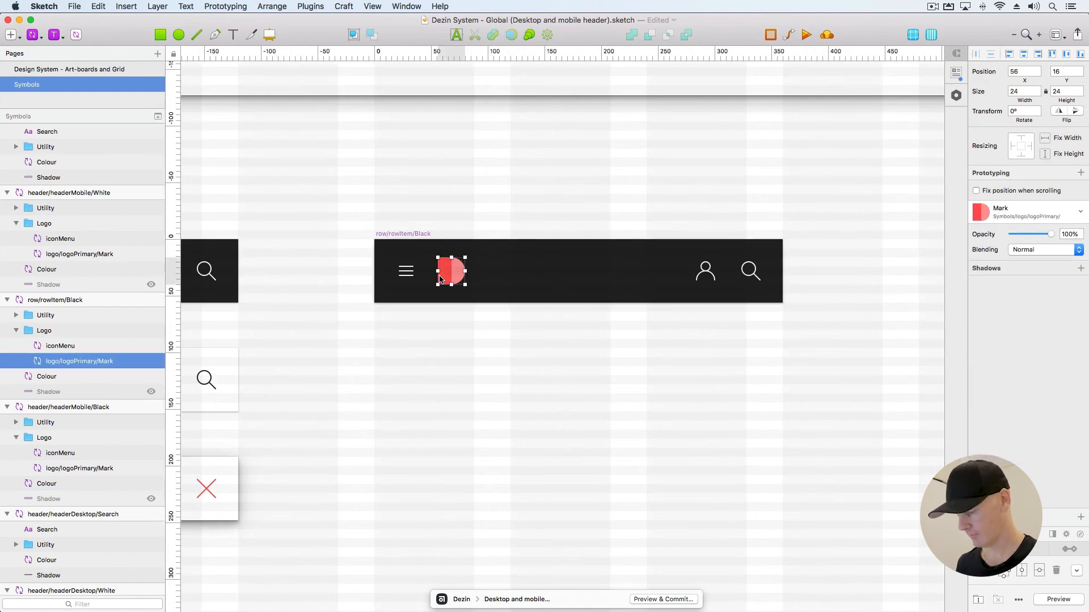
pyautogui.press('super+plus')
pyautogui.press('super+v')
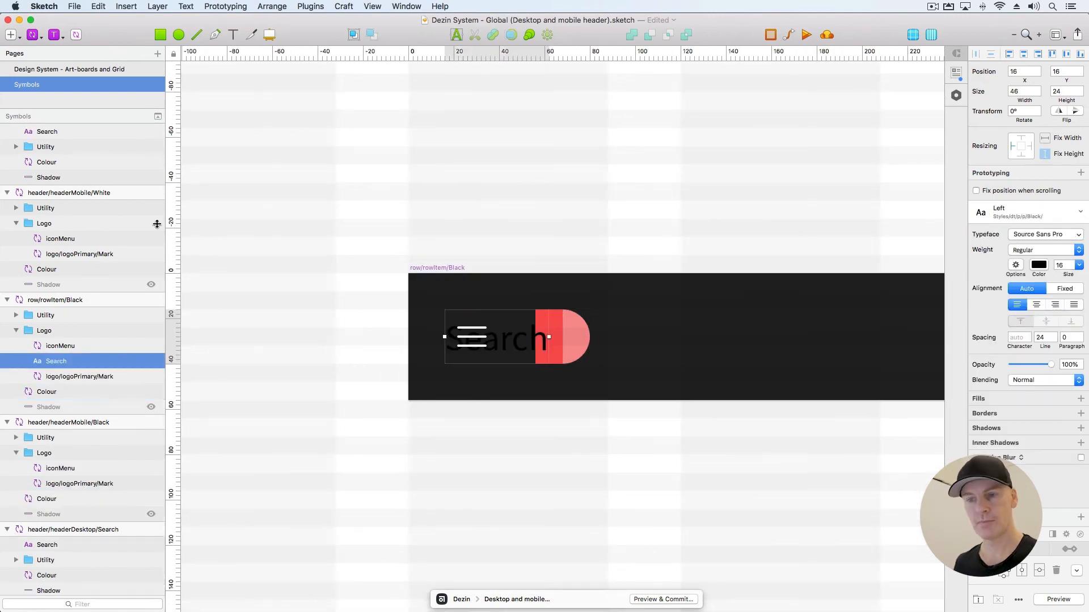
# Move the Search text above the Utility group in row/rowItem/Black and delete the symbol's Logo group
pyautogui.click(59, 371)
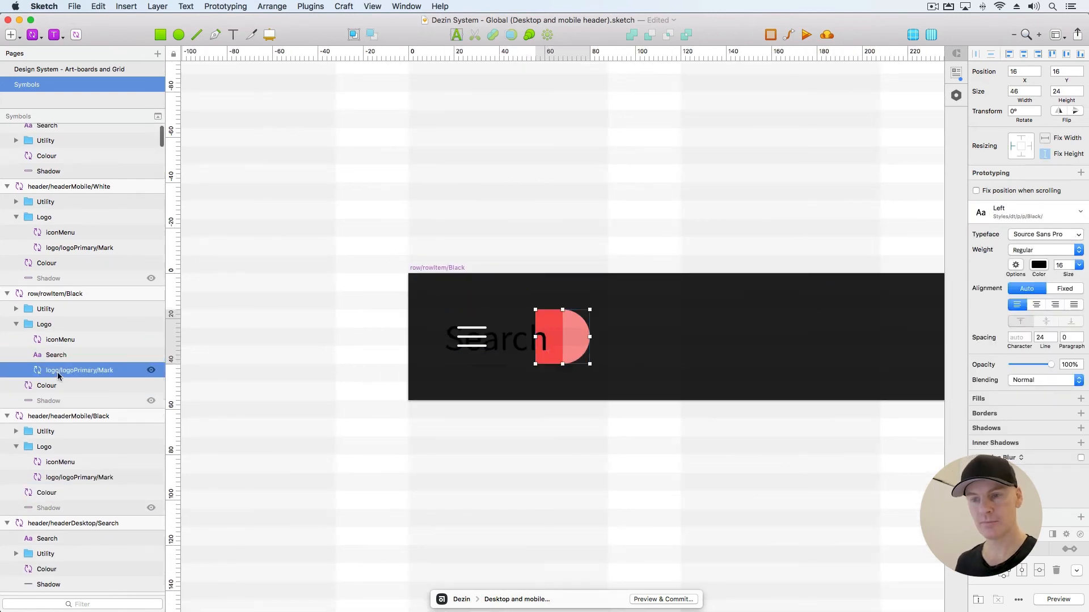
pyautogui.click(63, 356)
pyautogui.moveTo(62, 356); pyautogui.dragTo(57, 307)
pyautogui.click(48, 339)
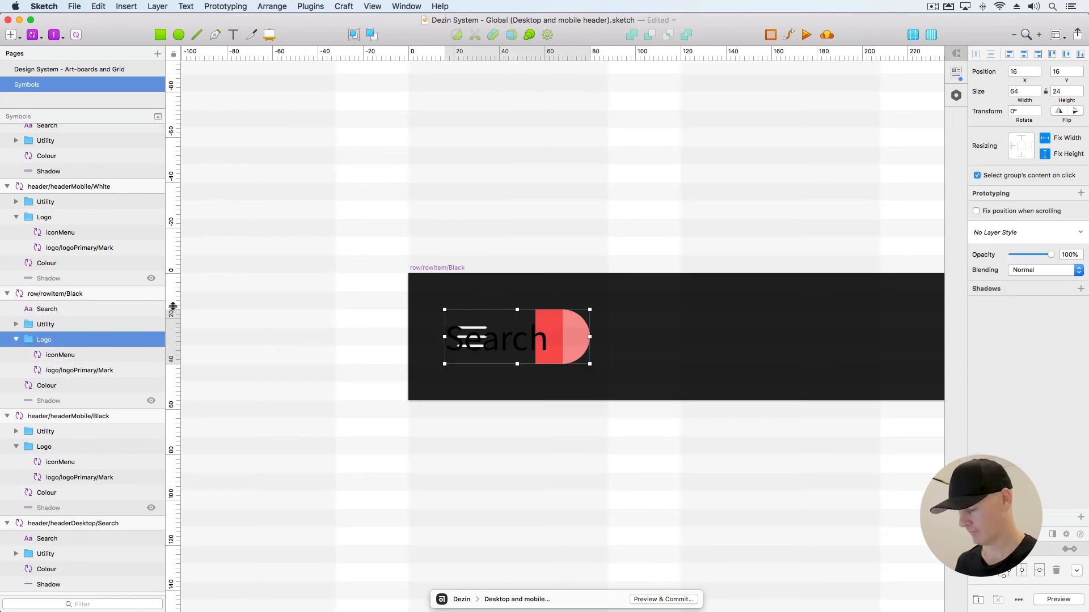
pyautogui.press('BackSpace')
pyautogui.press('super+minus')
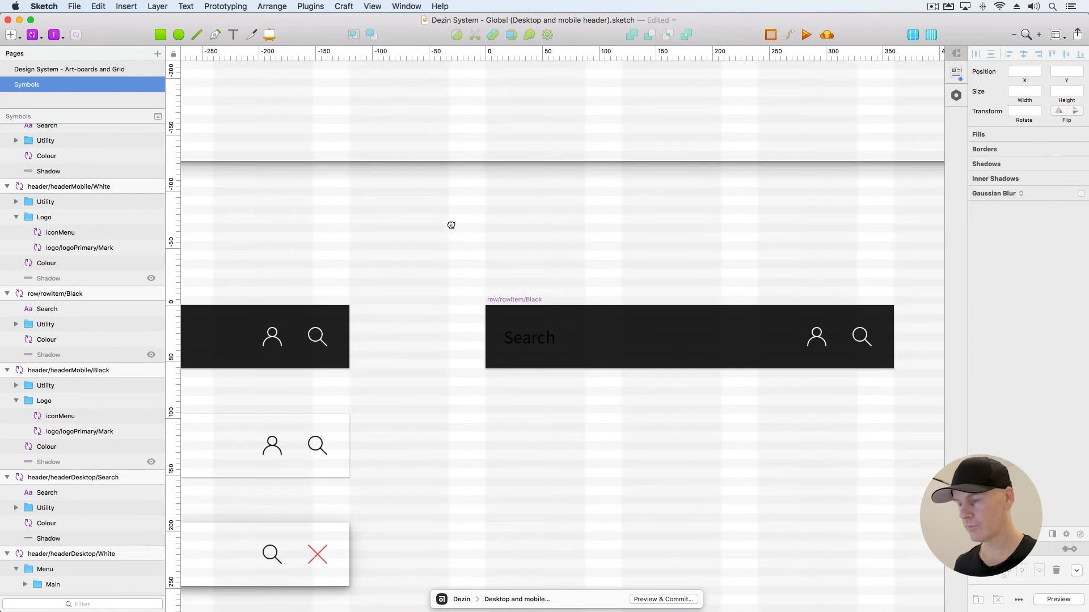
# Apply the dt/p/p/White/Left text style to the Search text in the row/rowItem/Black symbol
pyautogui.hscroll(3, 450, 226)
pyautogui.click(363, 267)
pyautogui.click(1003, 214)
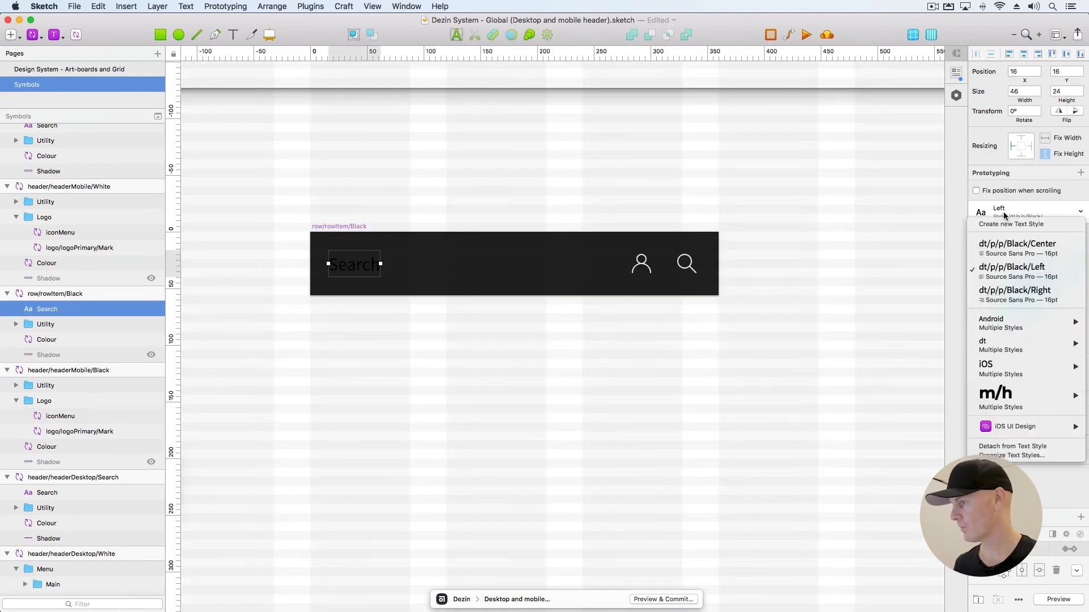
pyautogui.moveTo(1018, 342)
pyautogui.moveTo(936, 421)
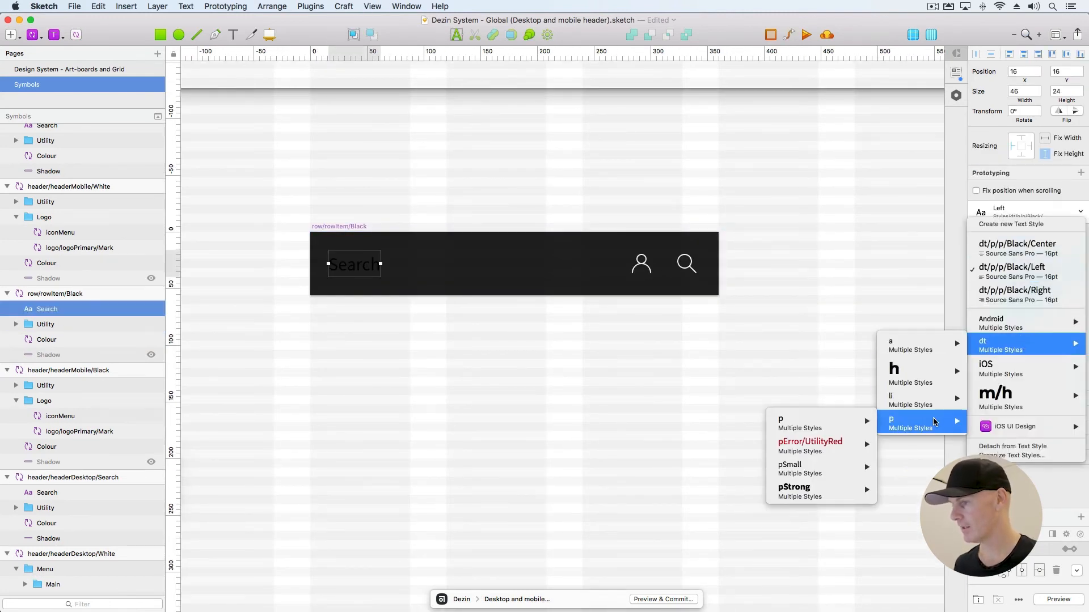
pyautogui.moveTo(829, 431)
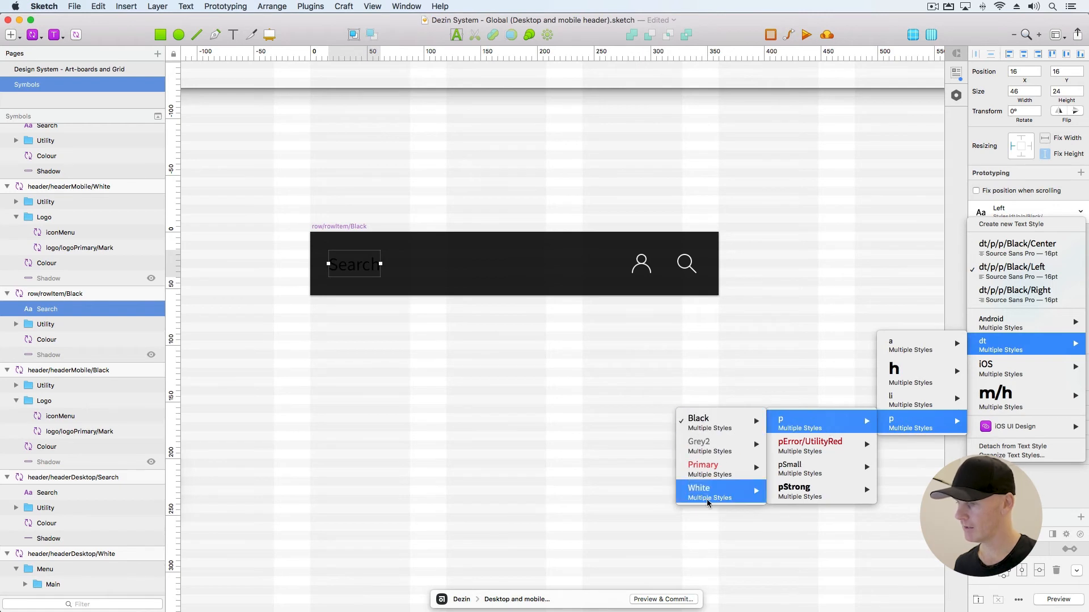
pyautogui.moveTo(710, 500)
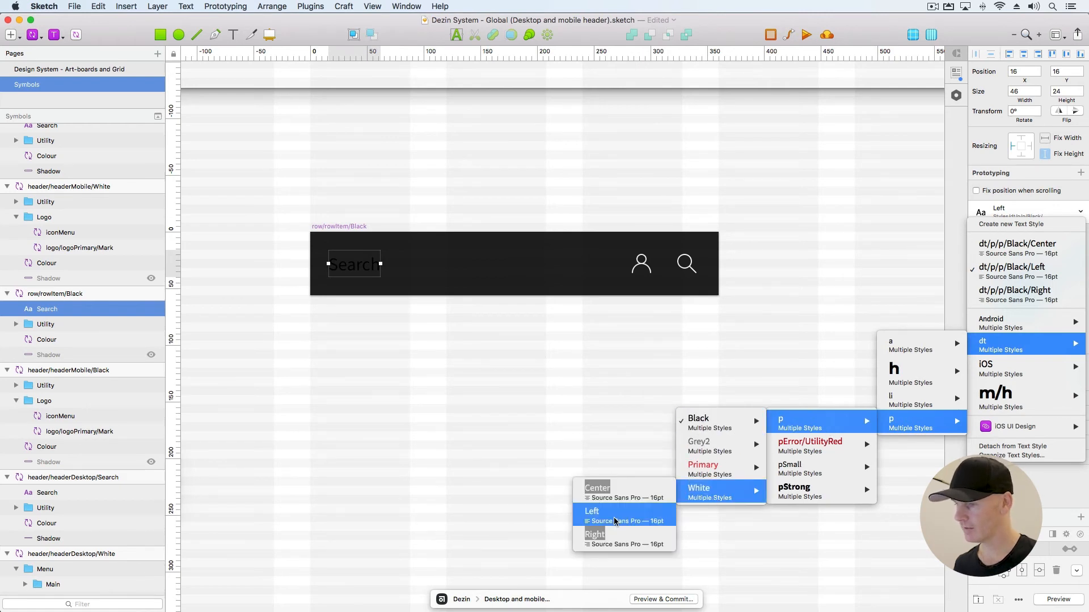
pyautogui.press('Return')
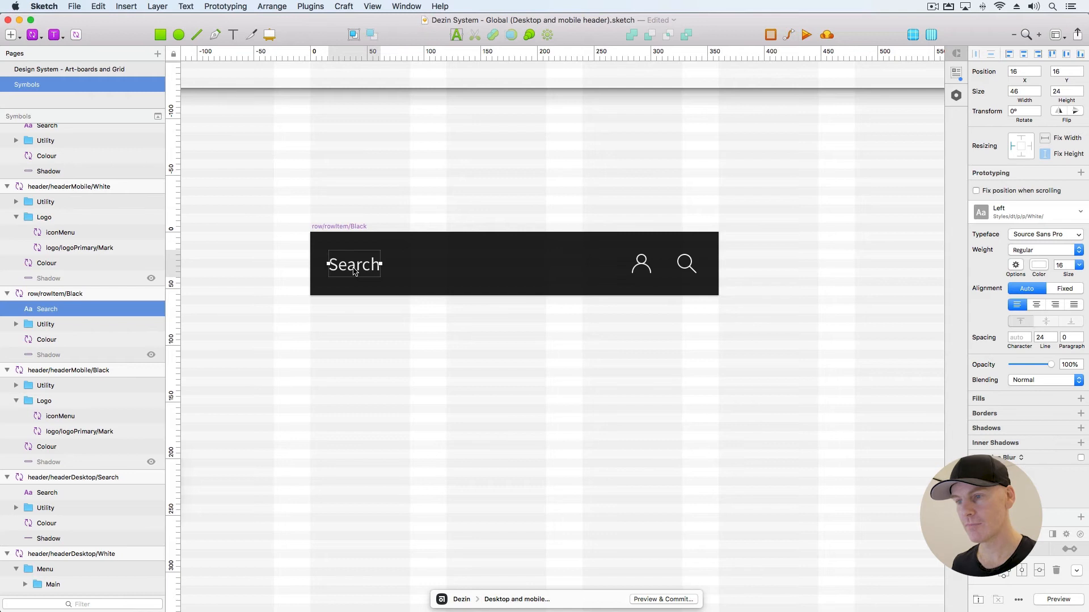
# Change the Search text in row/rowItem/Black to read Label
pyautogui.doubleClick(354, 268)
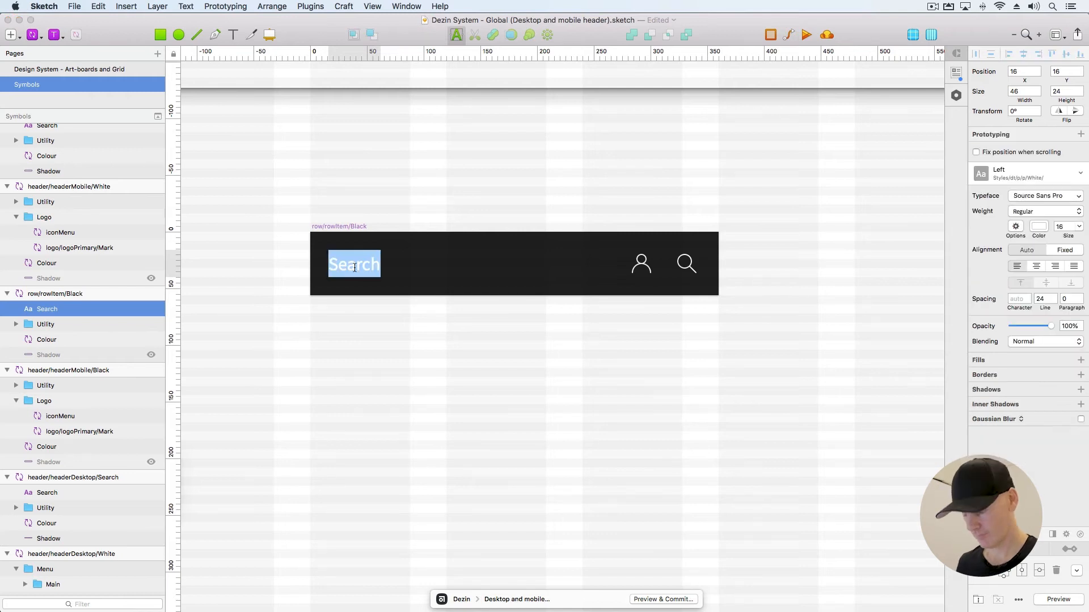
pyautogui.write('Label')
pyautogui.press('Escape')
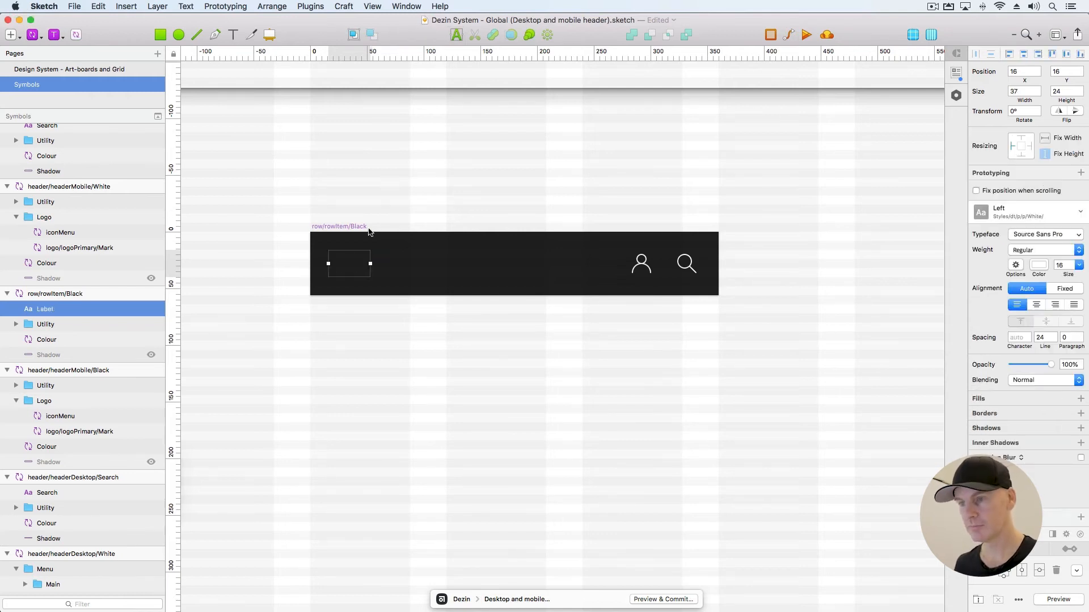
# Delete the user icon, Icon1, from the Utility group of row/rowItem/Black
pyautogui.keyDown('super'); pyautogui.click(685, 264); pyautogui.keyUp('super')
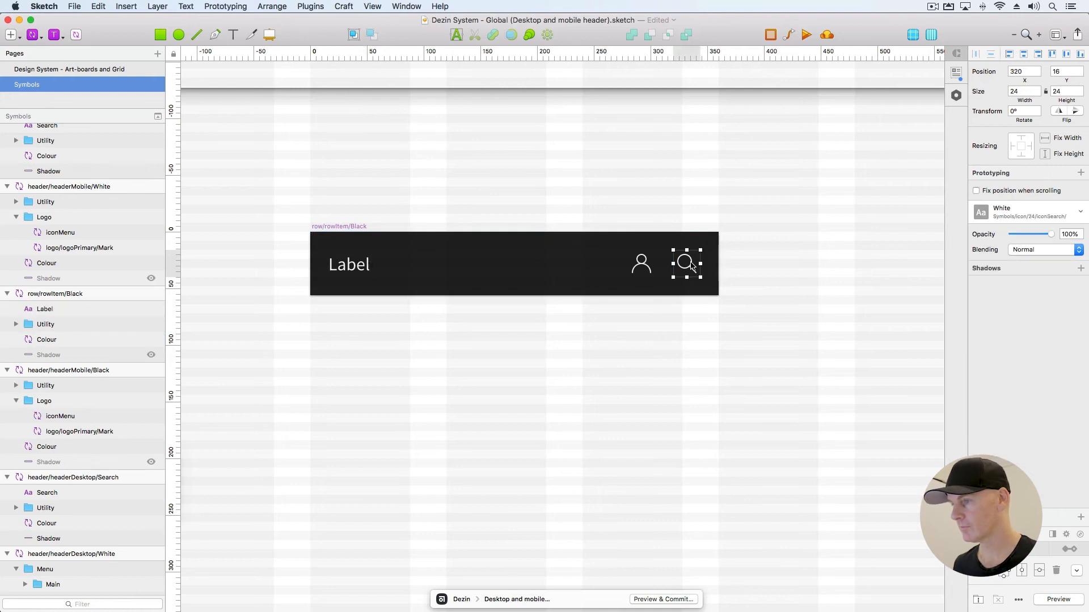
pyautogui.click(639, 265)
pyautogui.click(54, 354)
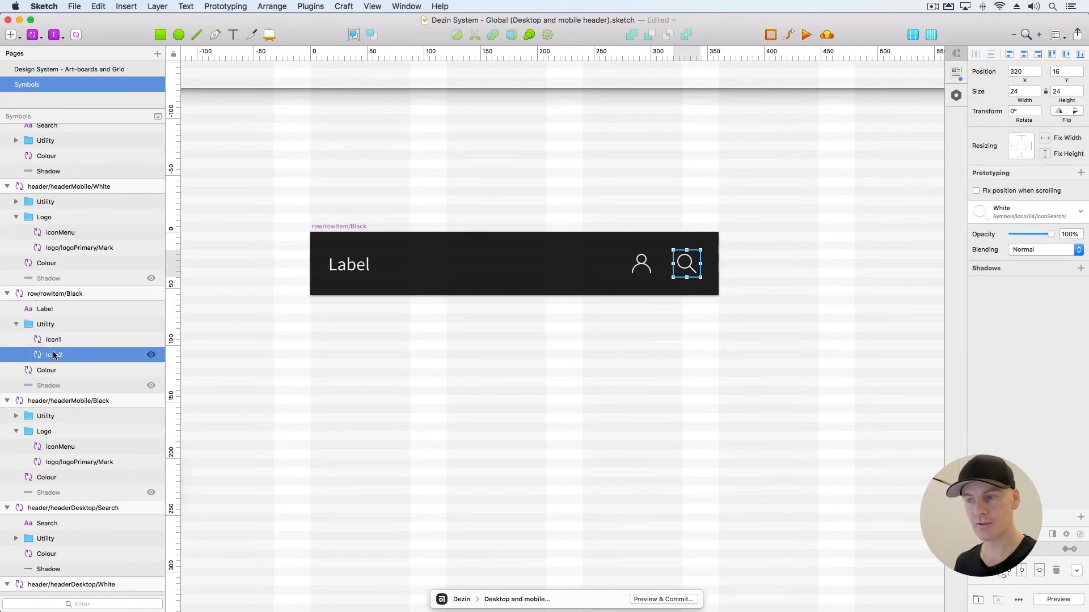
pyautogui.click(61, 340)
pyautogui.press('Delete')
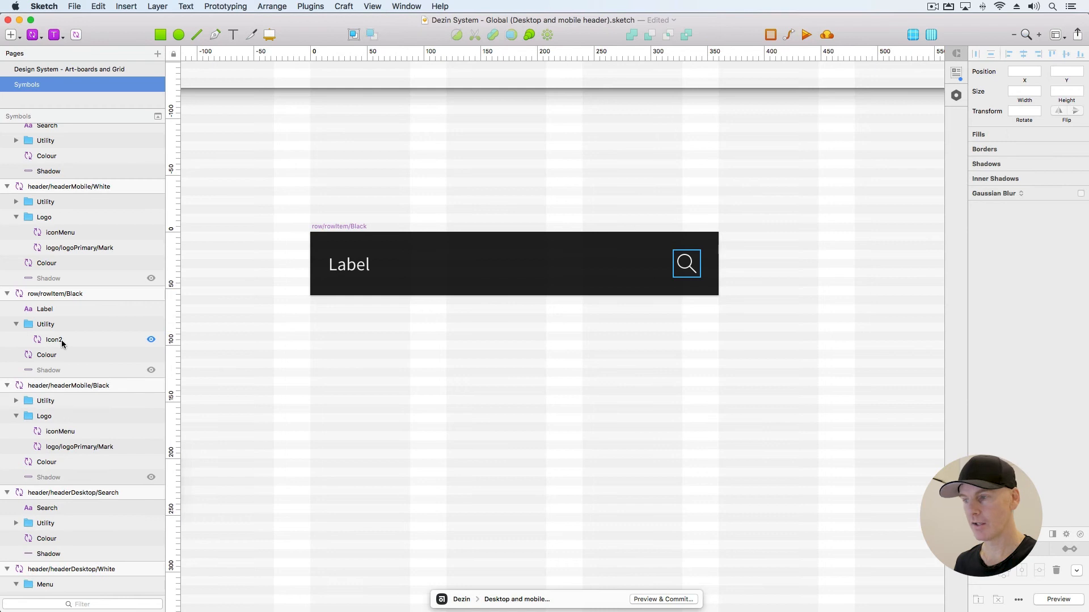
# Rename the remaining search icon layer in row/rowItem/Black as Icon
pyautogui.doubleClick(57, 340)
pyautogui.click(67, 339)
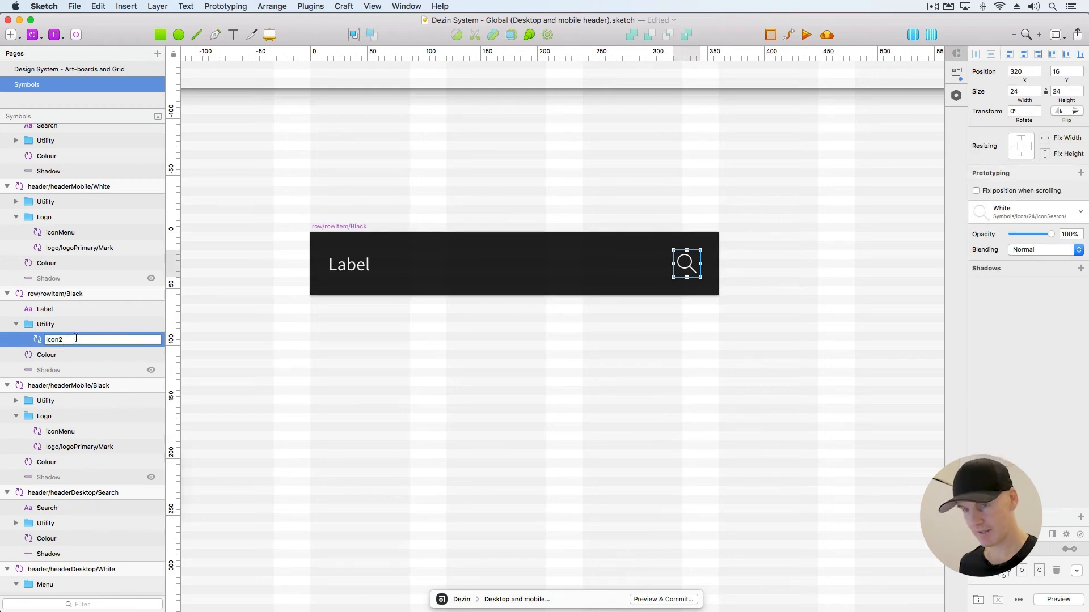
pyautogui.press('BackSpace')
pyautogui.press('Return')
# Move the Icon layer out of the Utility group to sit directly below Label, and delete the empty Utility group
pyautogui.click(67, 330)
pyautogui.moveTo(56, 339); pyautogui.dragTo(46, 319)
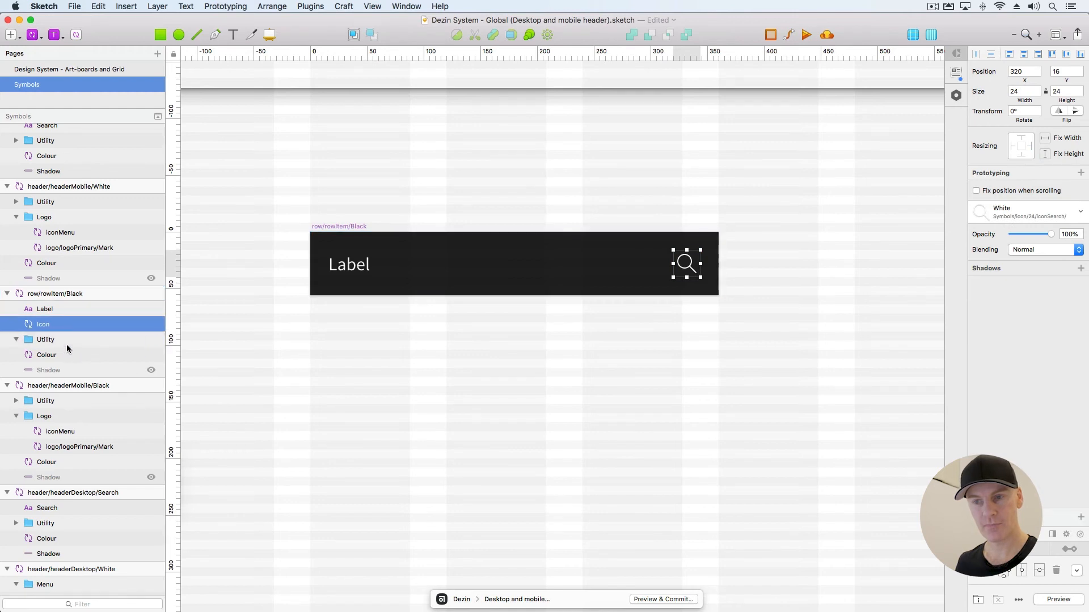
pyautogui.click(66, 344)
pyautogui.press('Delete')
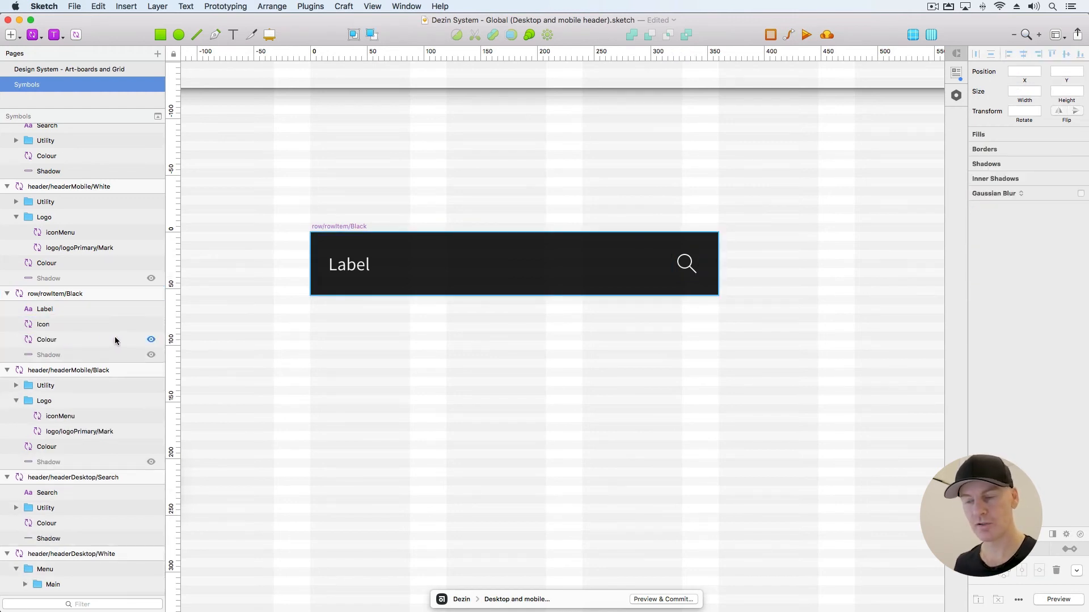
# Swap the search icon in row/rowItem/Black for the icon/24/iconArrowD/White symbol
pyautogui.click(686, 263)
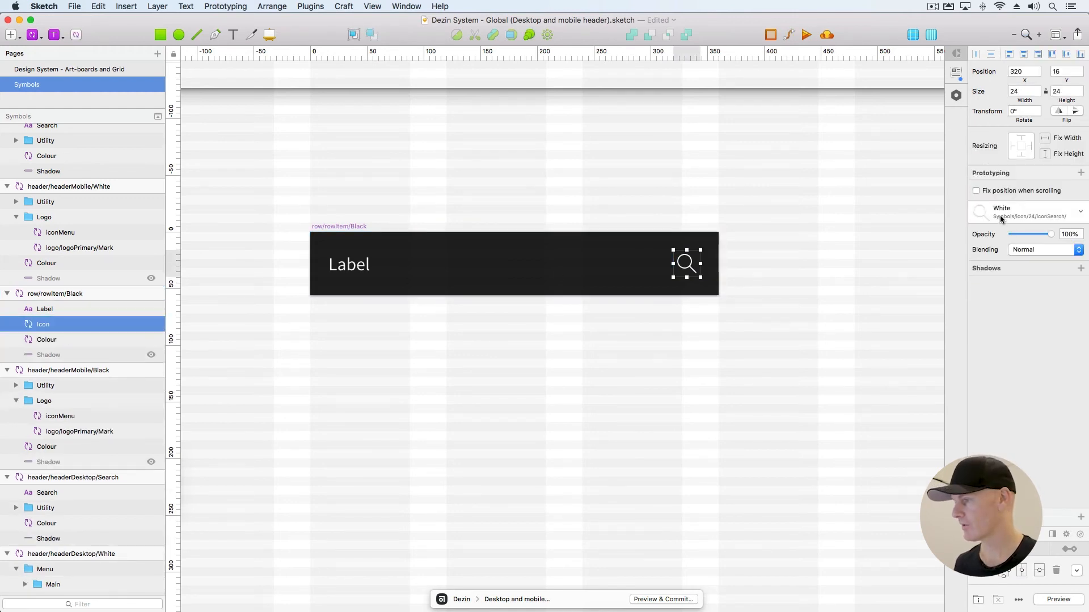
pyautogui.click(1000, 216)
pyautogui.moveTo(1019, 391)
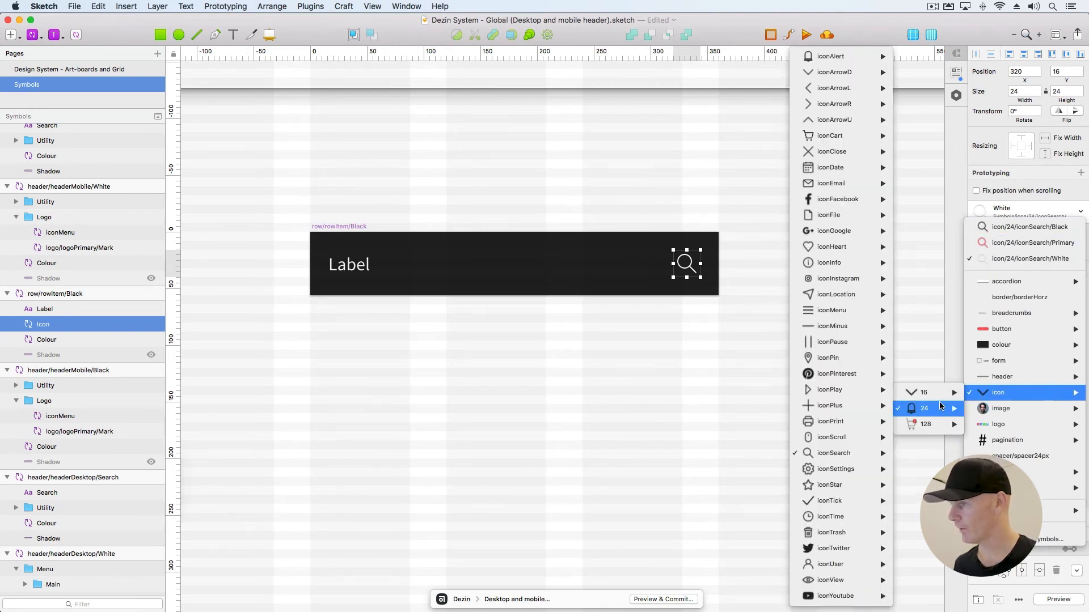
pyautogui.moveTo(832, 77)
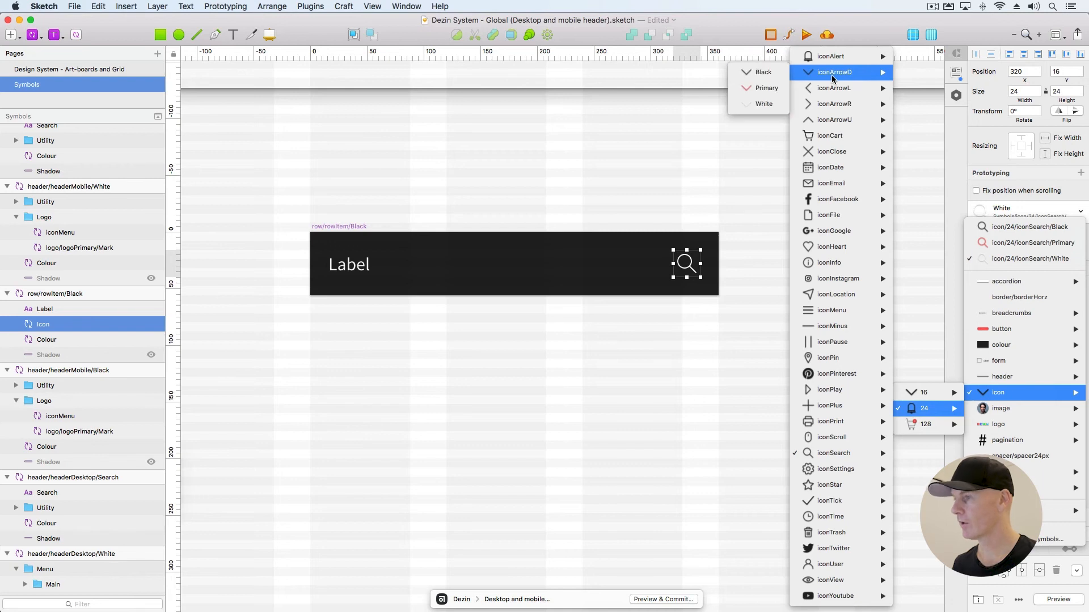
pyautogui.click(760, 102)
pyautogui.click(468, 189)
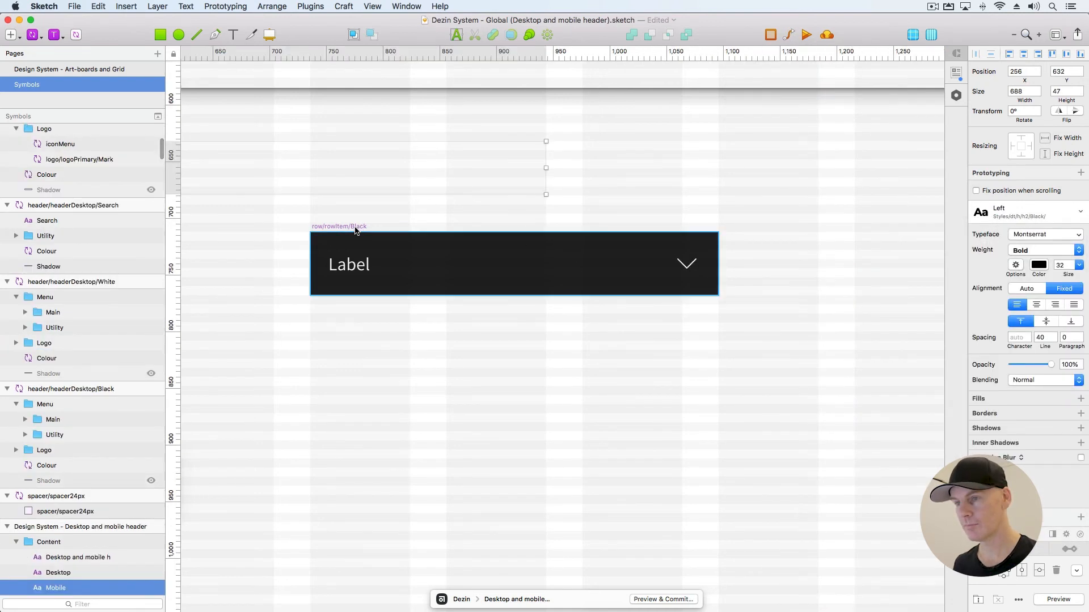
# Pin the arrow icon in row/rowItem/Black to the right edge at a fixed size and check the Label text's resizing settings
pyautogui.click(356, 227)
pyautogui.press('super+minus')
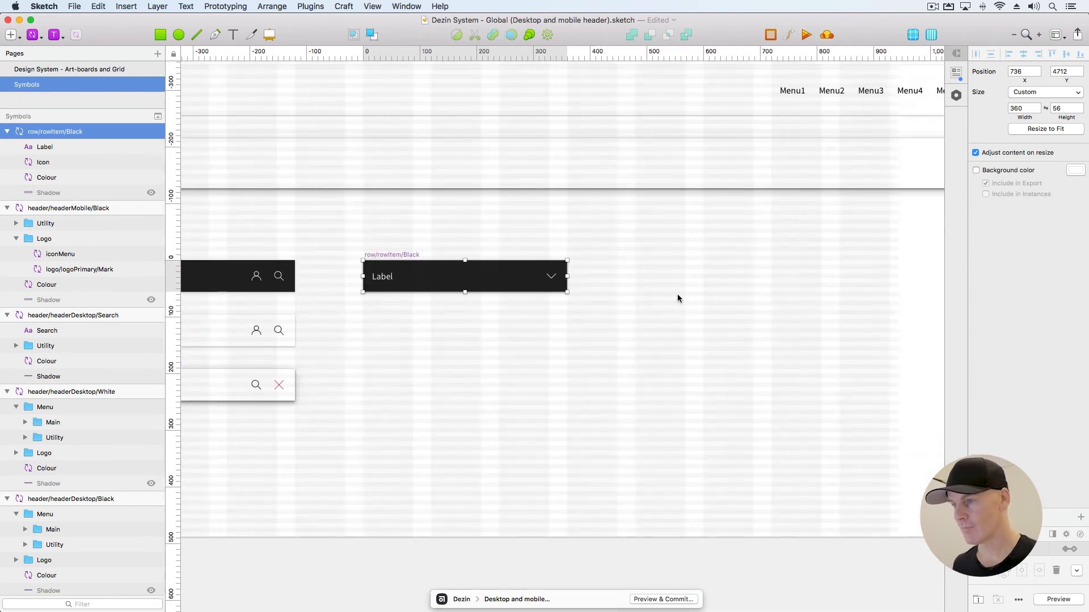
pyautogui.click(548, 278)
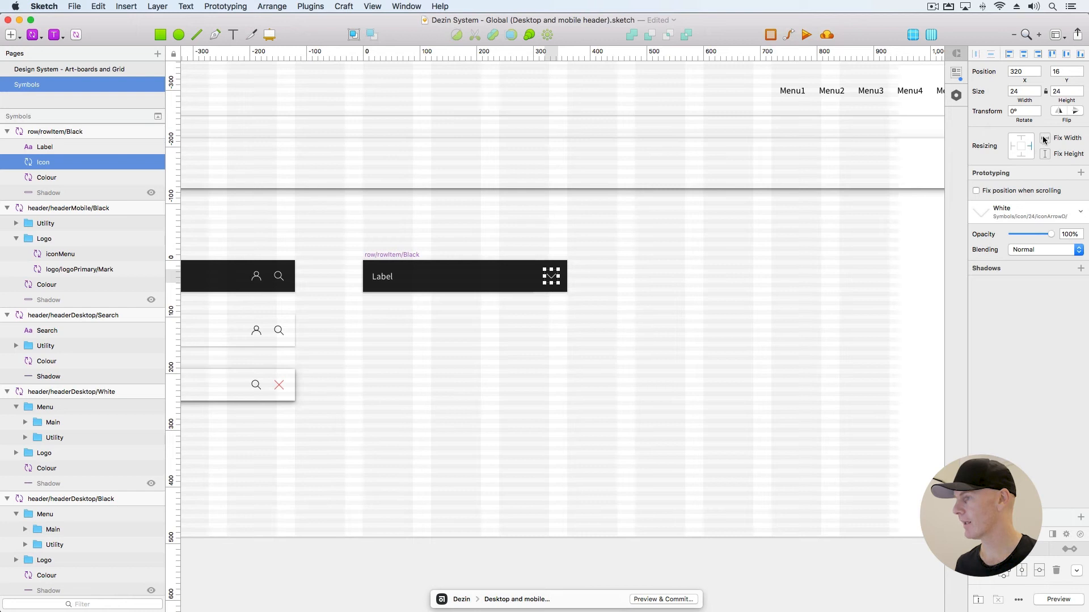
pyautogui.click(614, 338)
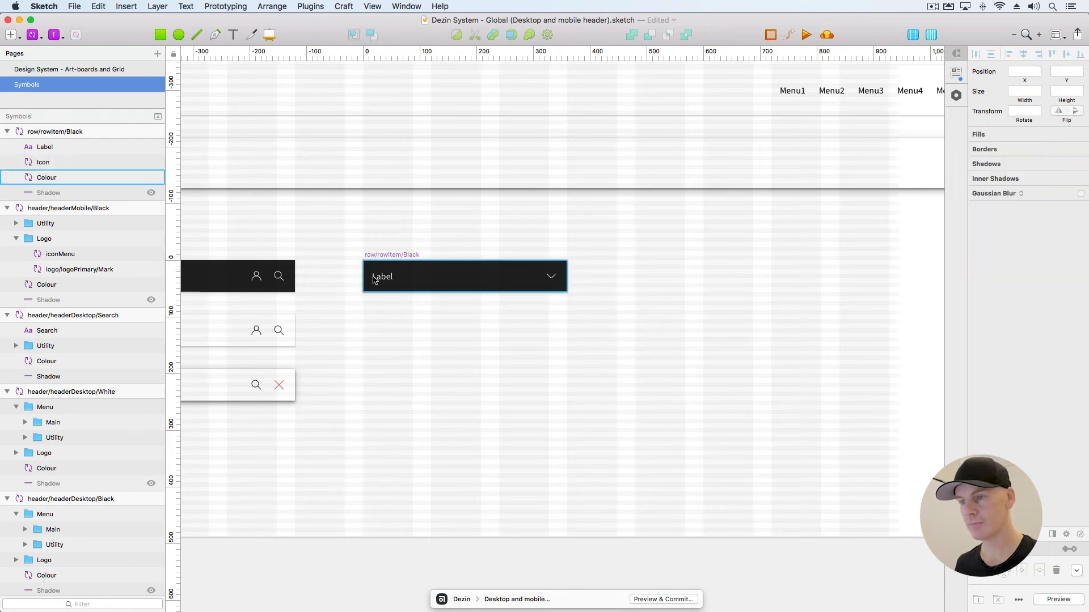
pyautogui.click(379, 277)
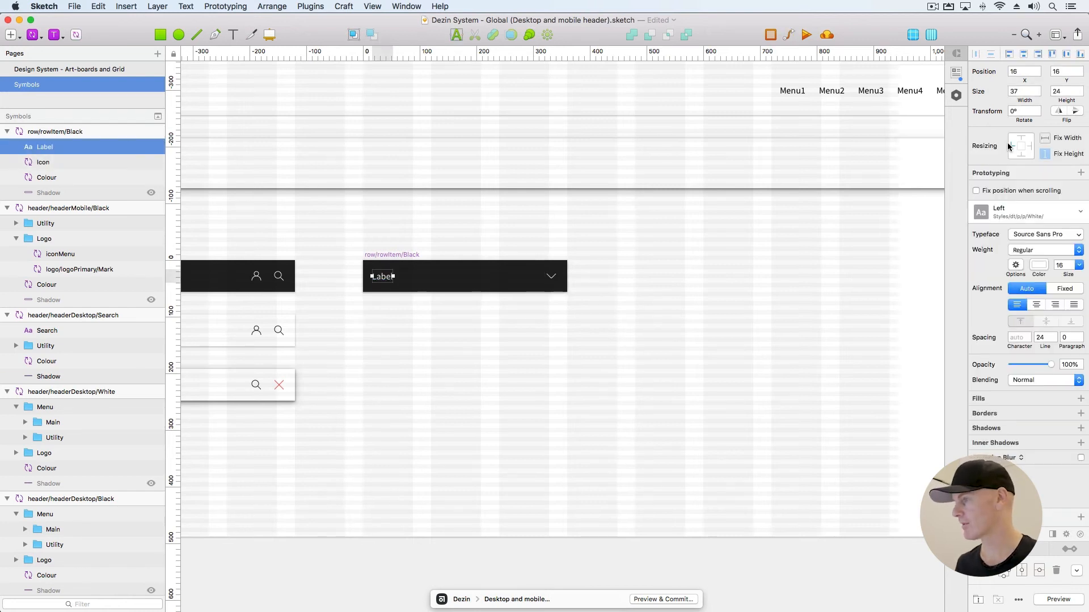
pyautogui.click(669, 298)
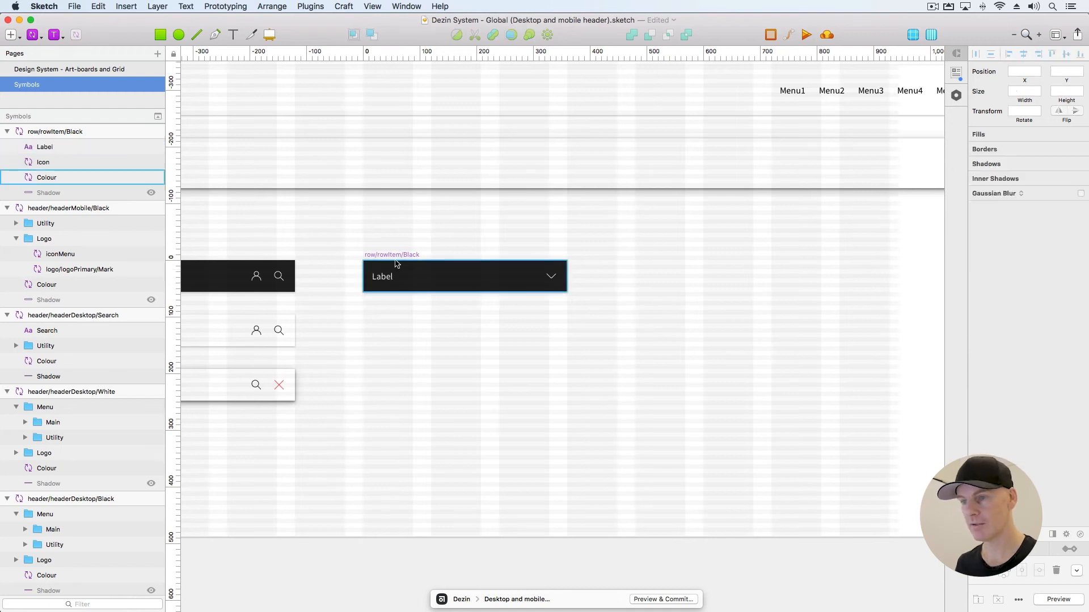
# Try stretching row/rowItem/Black to 459 wide and to 112 high, undoing each resize
pyautogui.click(565, 276)
pyautogui.moveTo(565, 276); pyautogui.dragTo(624, 278)
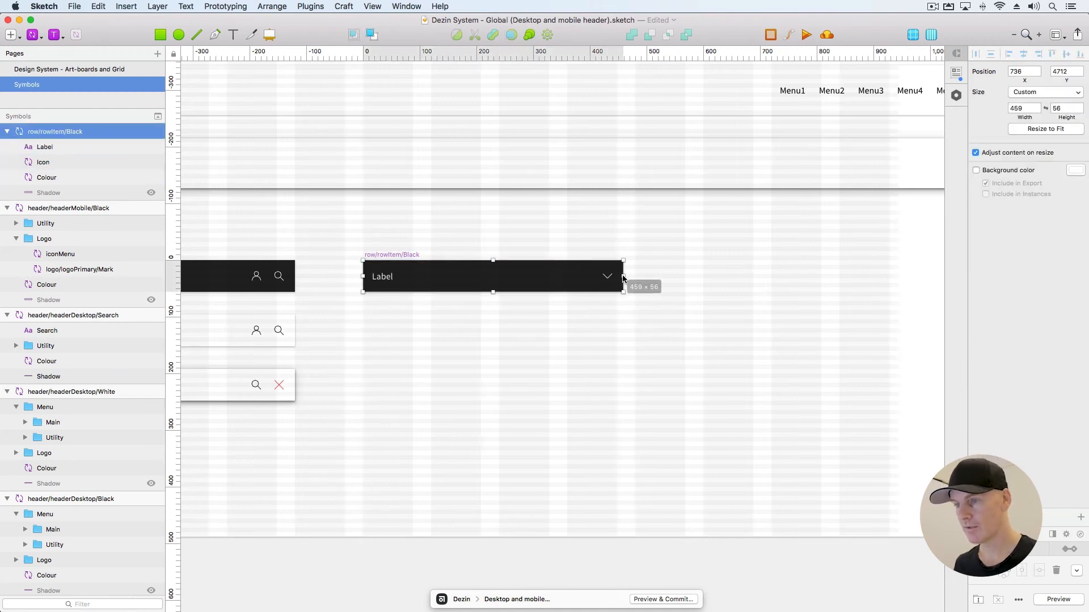
pyautogui.press('super+z')
pyautogui.click(389, 238)
pyautogui.click(389, 255)
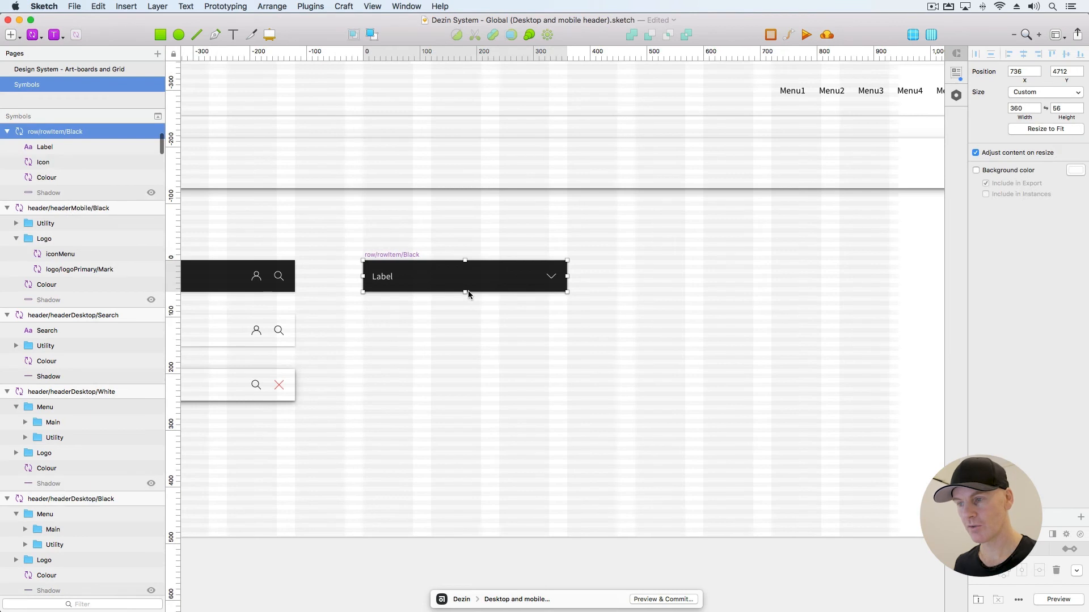
pyautogui.moveTo(466, 294); pyautogui.dragTo(464, 323)
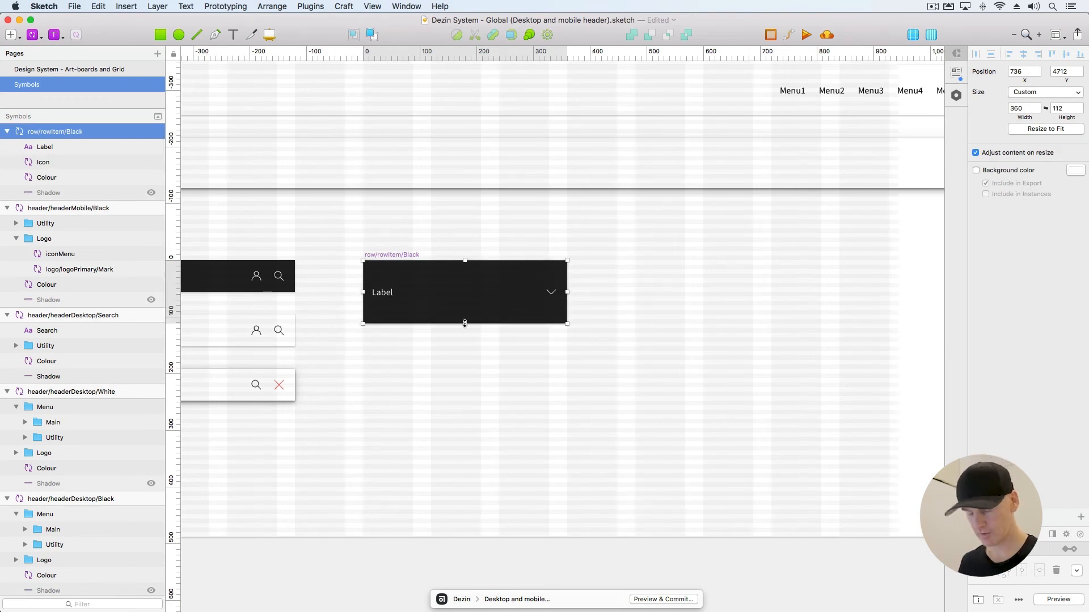
pyautogui.press('super+z')
# Duplicate the row/rowItem/Black symbol directly below the original and place the copy at Y 4808
pyautogui.click(408, 253)
pyautogui.click(389, 259)
pyautogui.moveTo(389, 260); pyautogui.dragTo(389, 313)
pyautogui.press('super+plus')
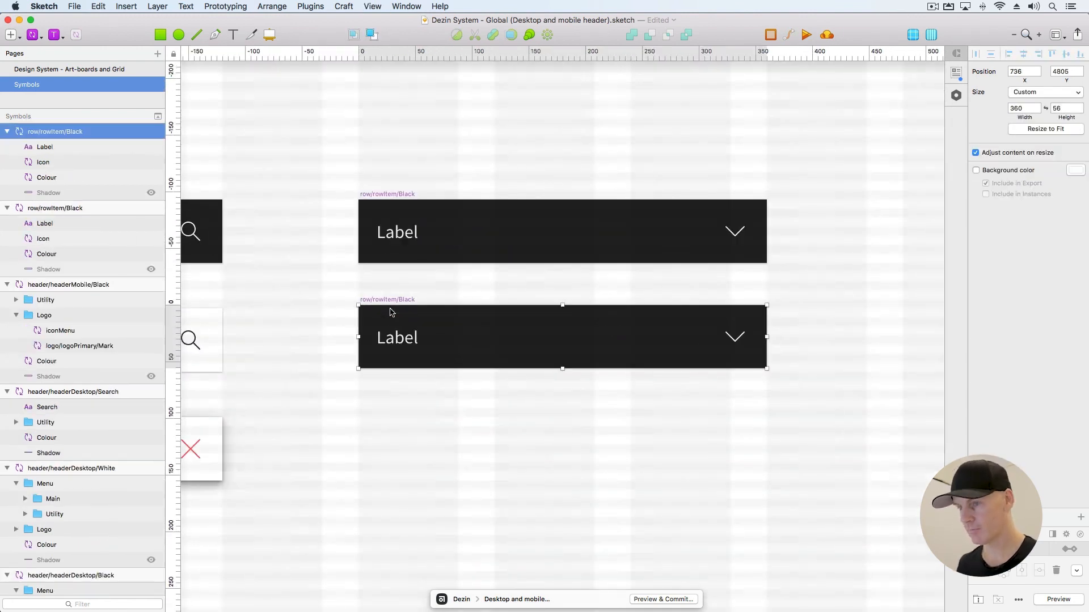
pyautogui.hscroll(-3, 390, 313)
pyautogui.press('Down')
pyautogui.press('Down')
pyautogui.press('Down')
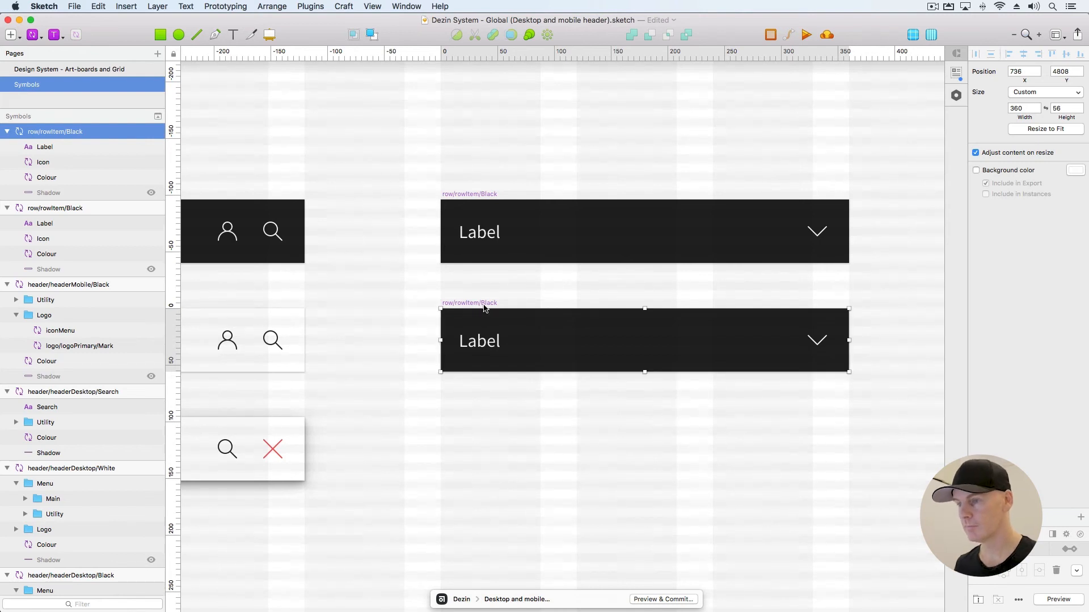
# Rename the lower duplicated row item symbol as row/rowItem/White
pyautogui.doubleClick(76, 132)
pyautogui.click(85, 131)
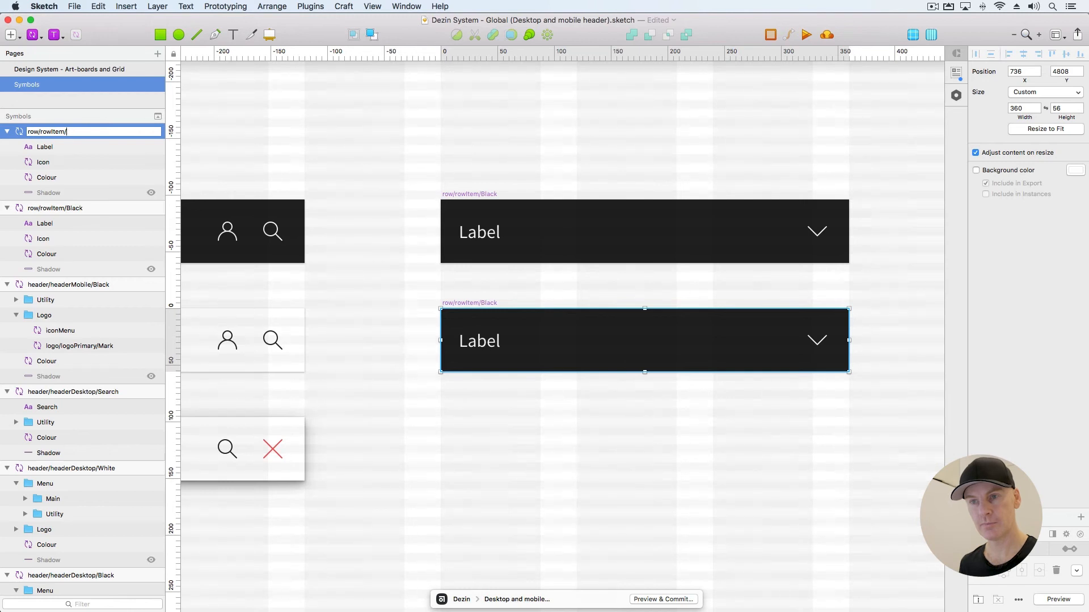
pyautogui.write('White')
pyautogui.press('Return')
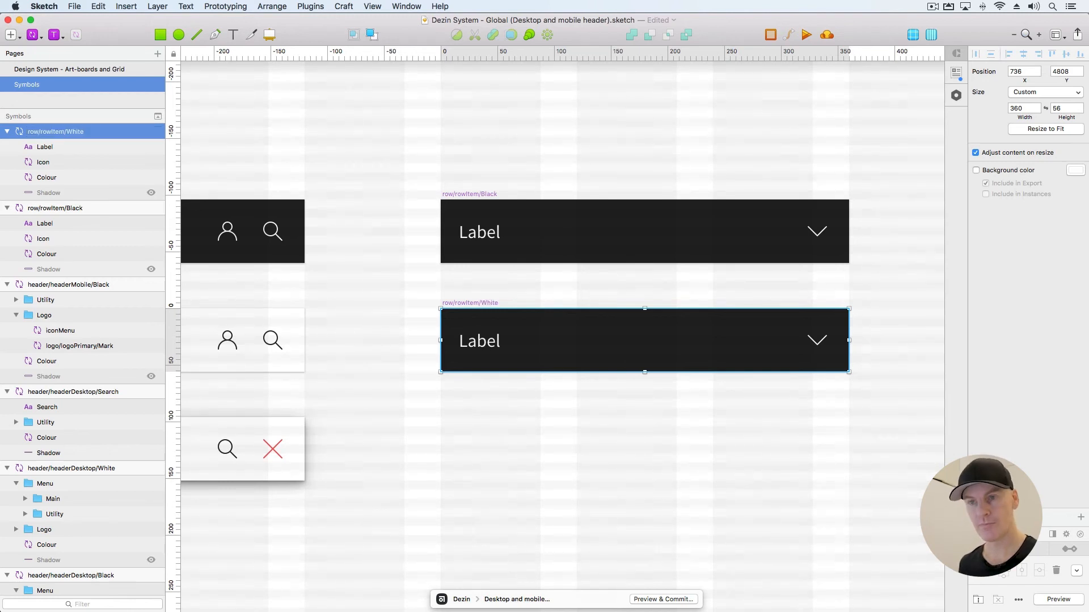
# Apply the dt/p/p/Black/Left text style to the Label text in row/rowItem/White
pyautogui.click(374, 297)
pyautogui.click(488, 347)
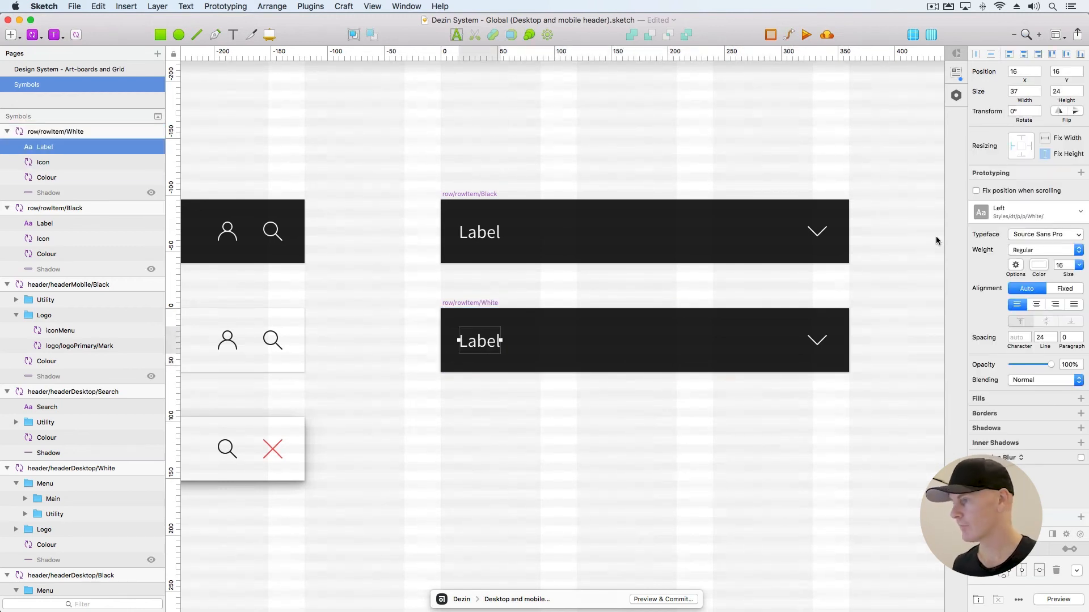
pyautogui.click(1059, 210)
pyautogui.moveTo(998, 345)
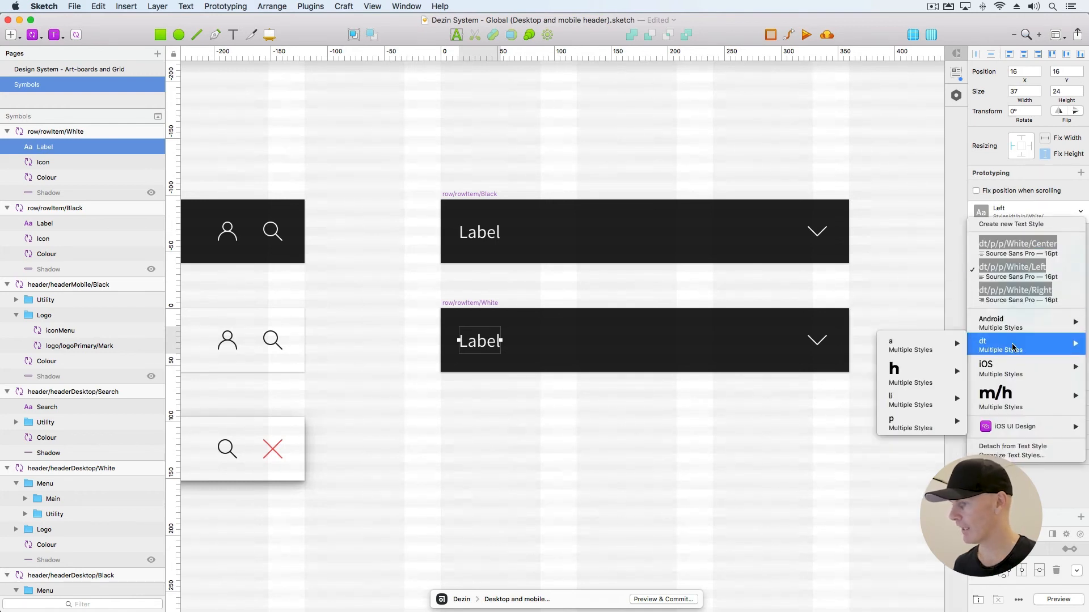
pyautogui.moveTo(912, 424)
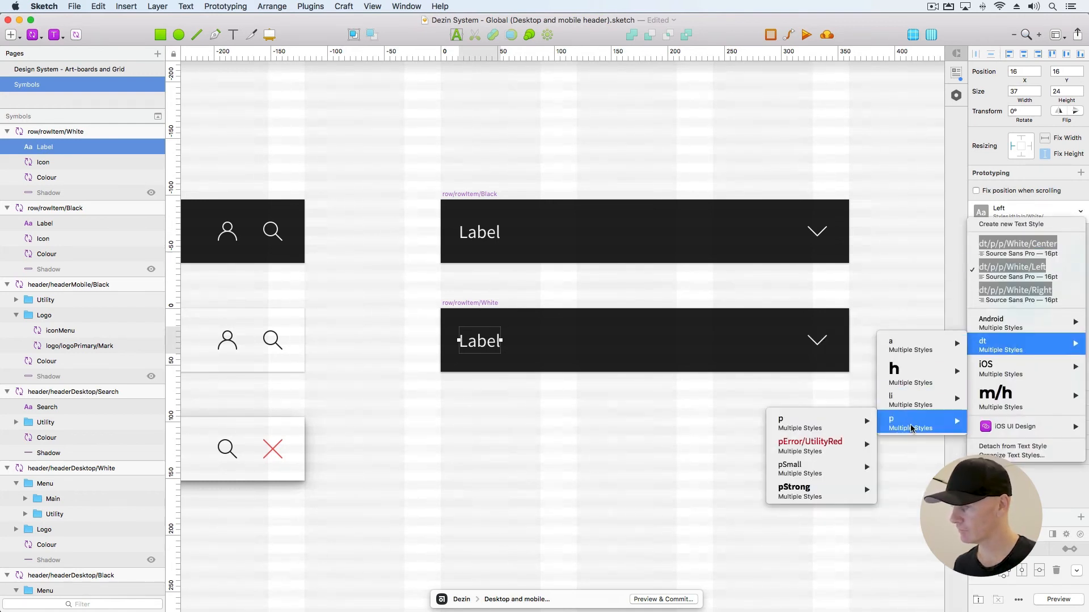
pyautogui.moveTo(821, 424)
pyautogui.moveTo(726, 423)
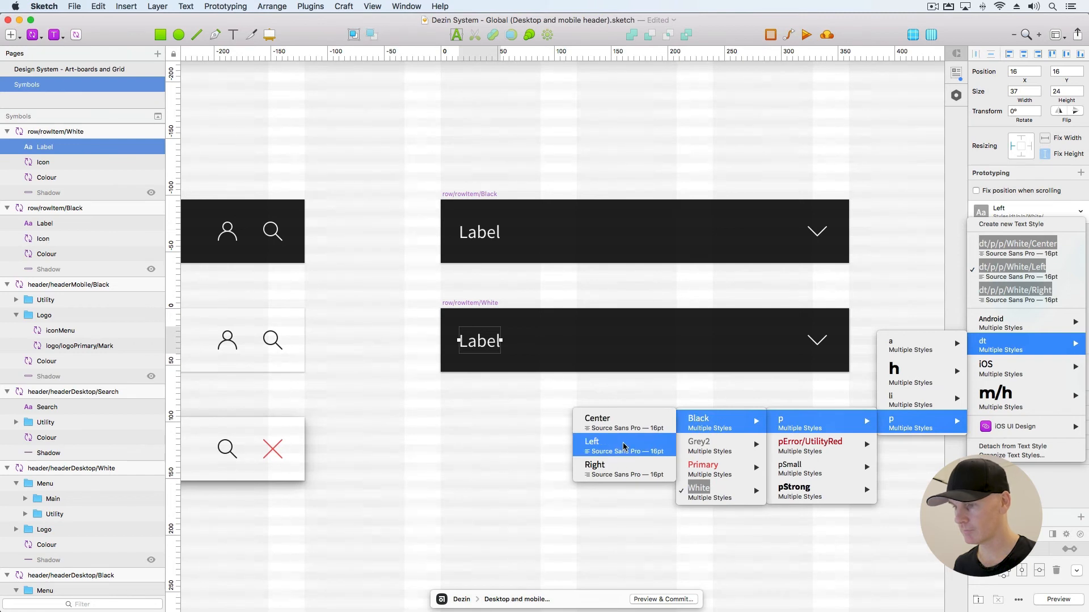
pyautogui.click(623, 446)
# In row/rowItem/White, set the background to colour/colourWhite and switch the arrow icon to its Black variant
pyautogui.click(569, 325)
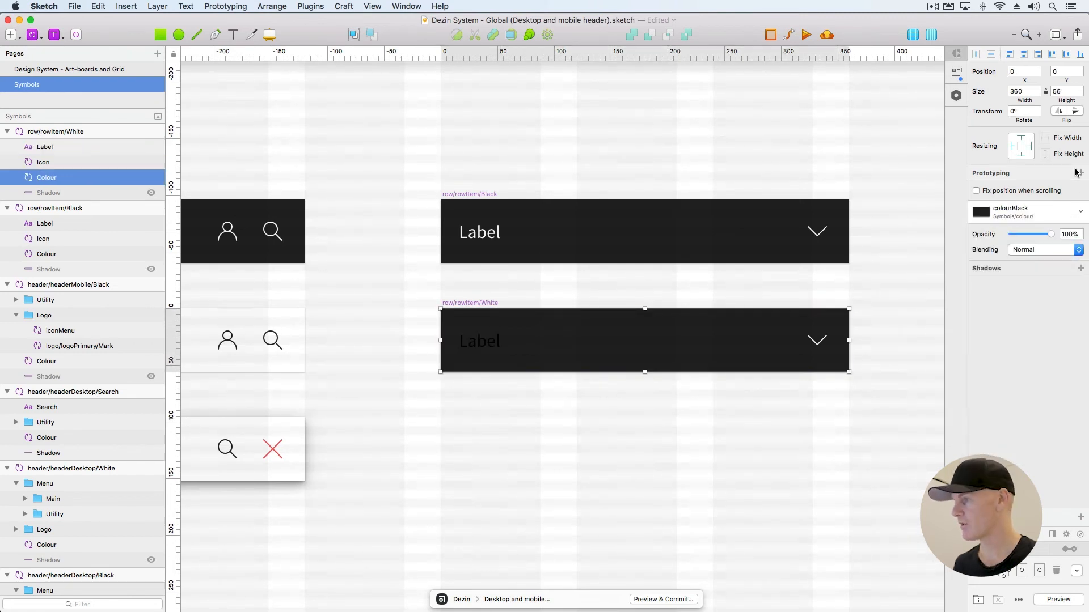
pyautogui.click(1028, 213)
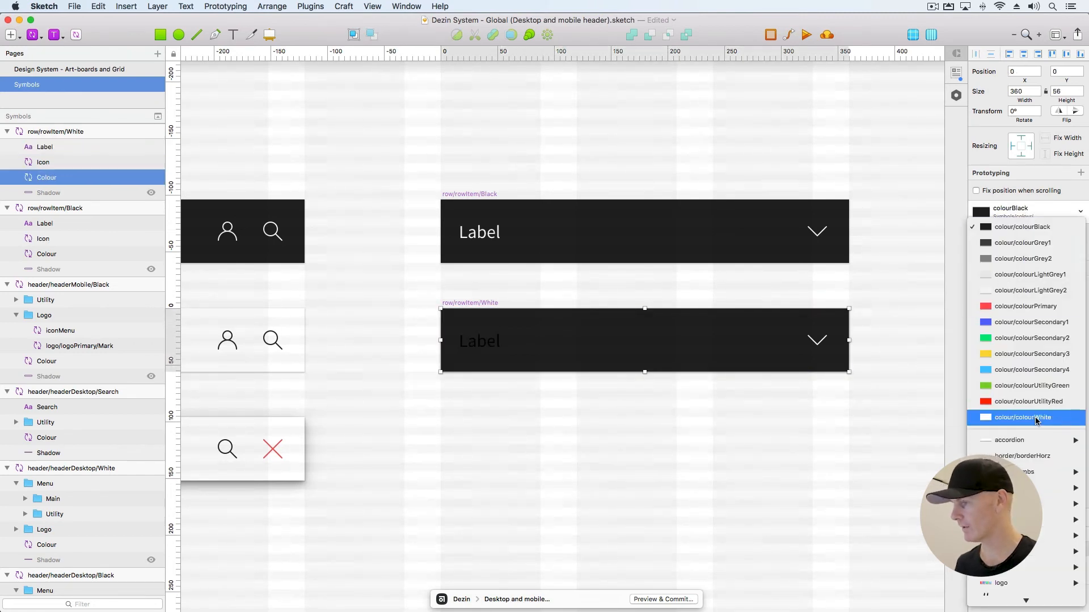
pyautogui.click(1036, 418)
pyautogui.click(819, 341)
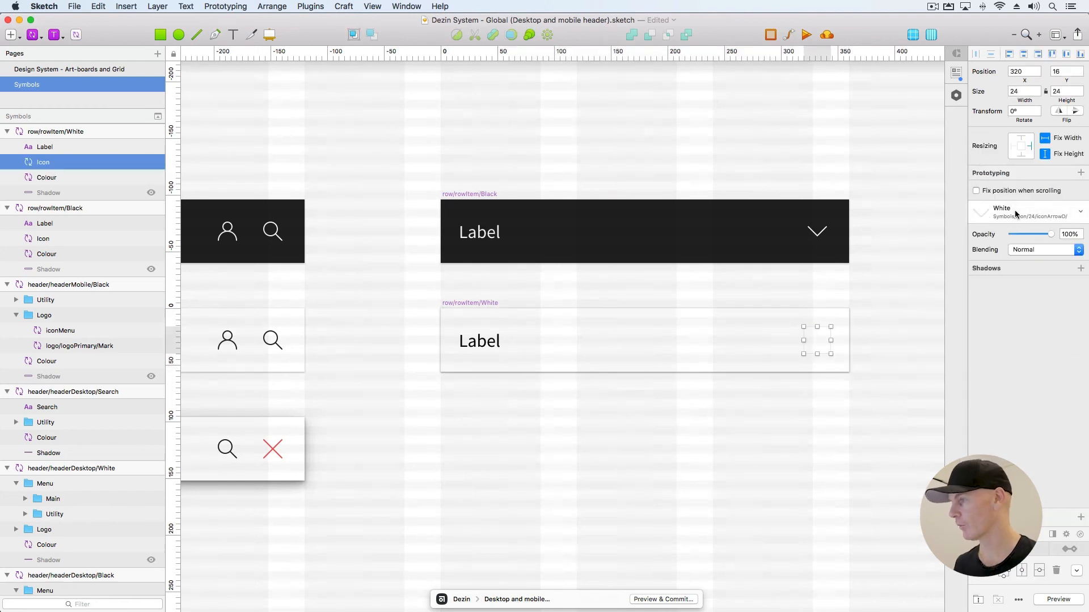
pyautogui.click(1016, 214)
pyautogui.click(1002, 229)
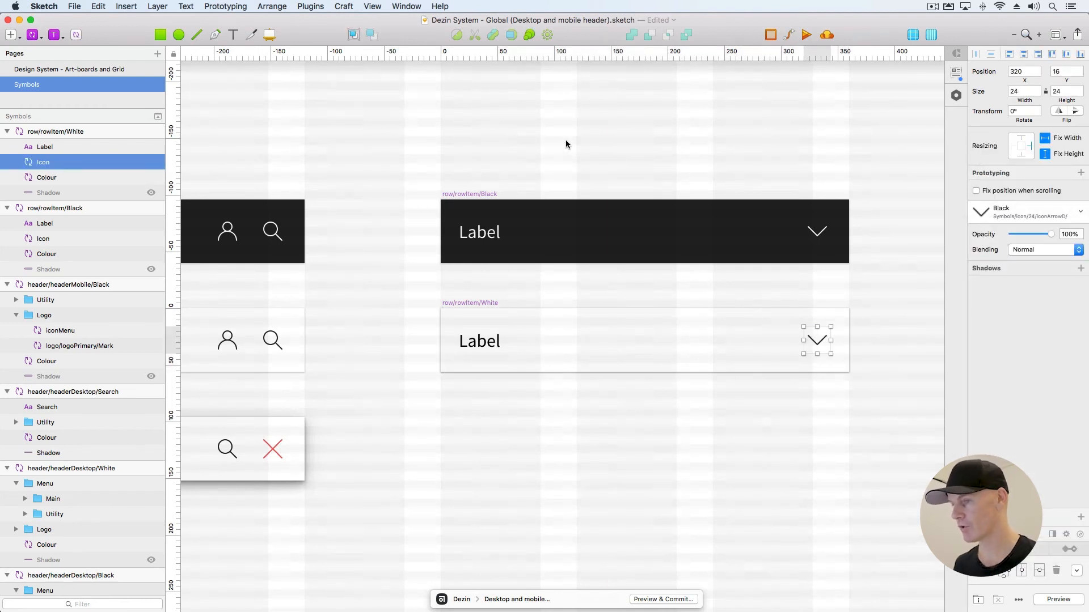
pyautogui.click(566, 140)
pyautogui.press('super+minus')
pyautogui.press('super+minus')
pyautogui.moveTo(705, 354); pyautogui.dragTo(628, 377)
pyautogui.click(628, 377)
pyautogui.click(573, 341)
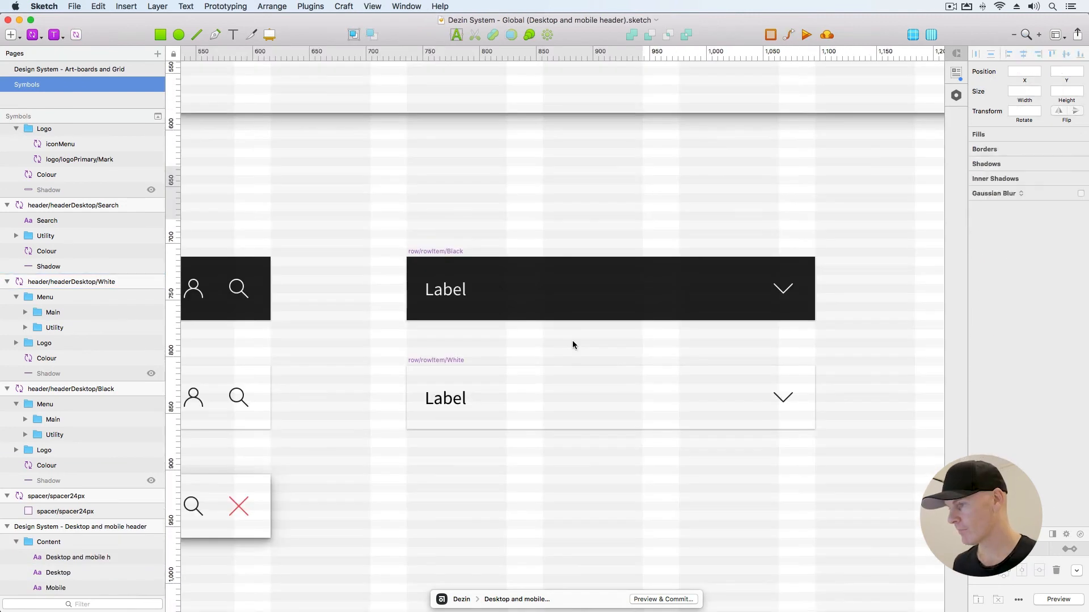
pyautogui.click(428, 251)
pyautogui.click(378, 232)
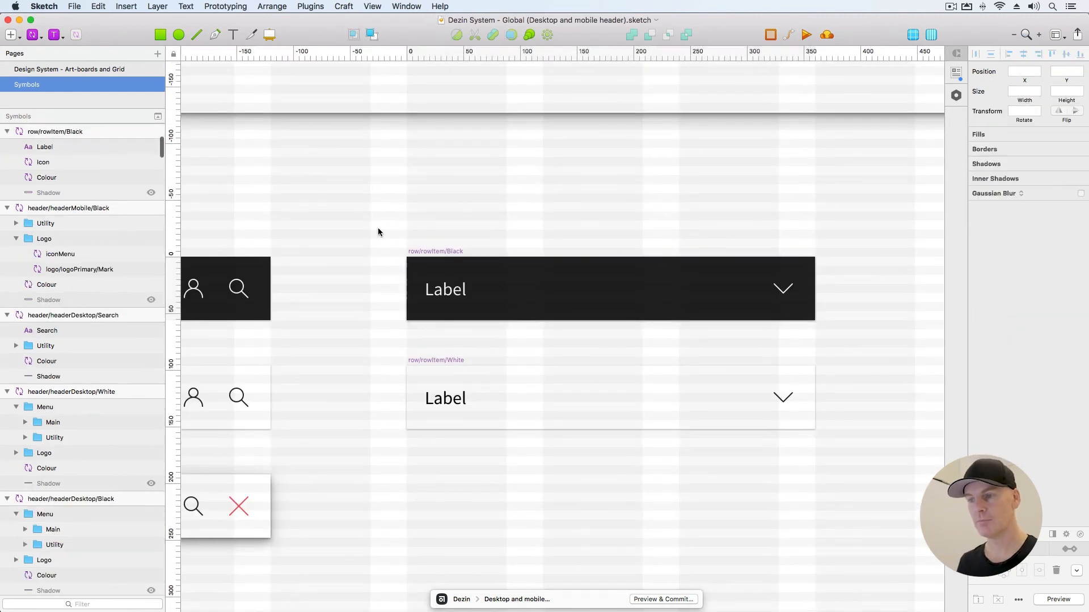
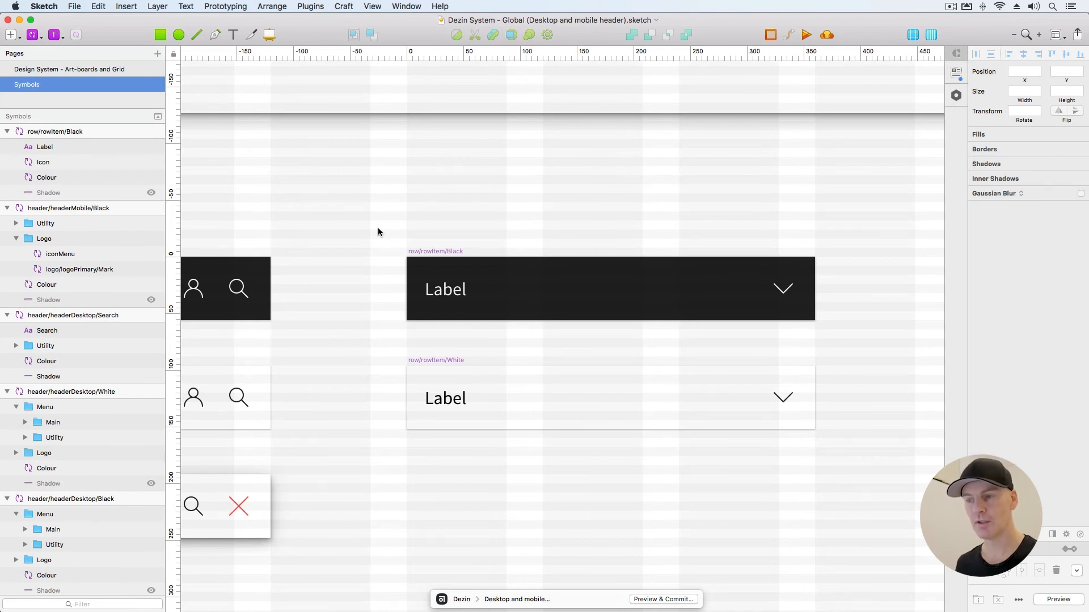
# Set the height of both the row/rowItem/Black and row/rowItem/White symbols to 40
pyautogui.click(449, 251)
pyautogui.keyDown('shift'); pyautogui.click(452, 360); pyautogui.keyUp('shift')
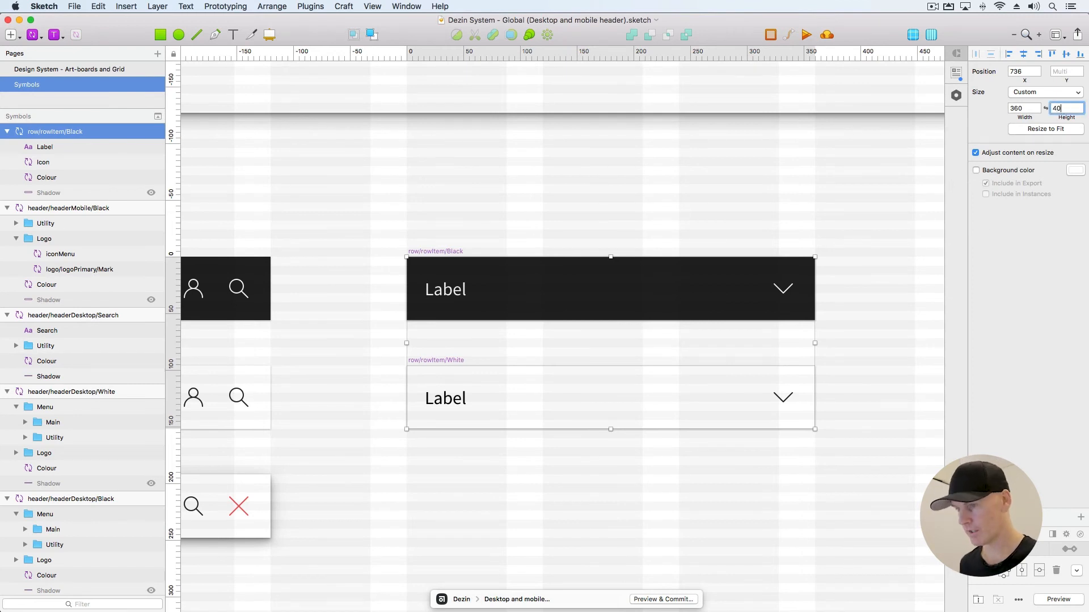
pyautogui.write('40')
pyautogui.press('Return')
pyautogui.click(393, 193)
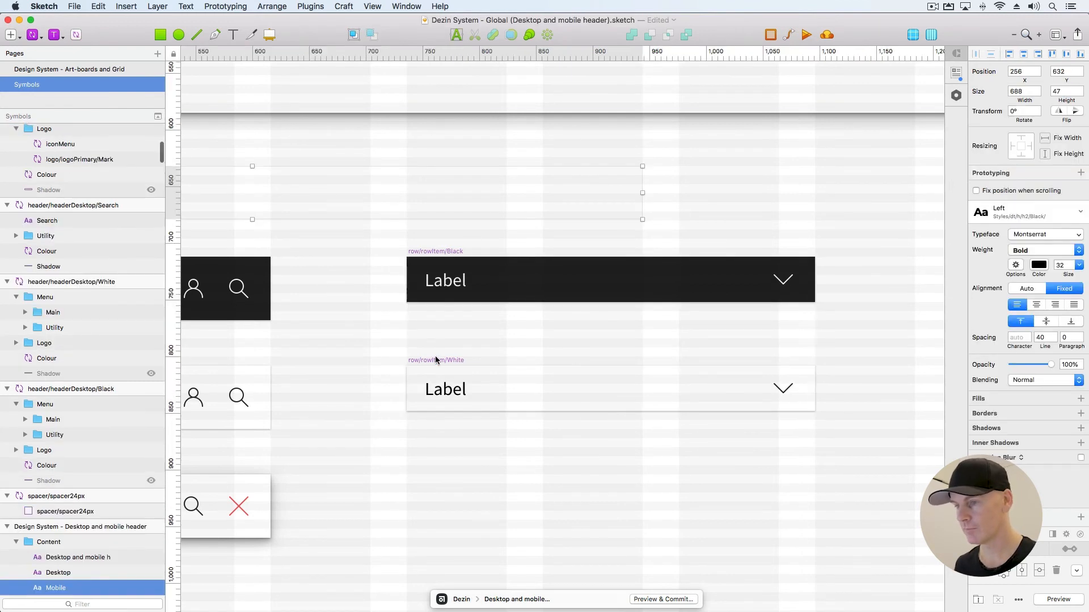
# Check the size and resize settings of both row symbols and the positions of their labels and arrow icons
pyautogui.click(434, 358)
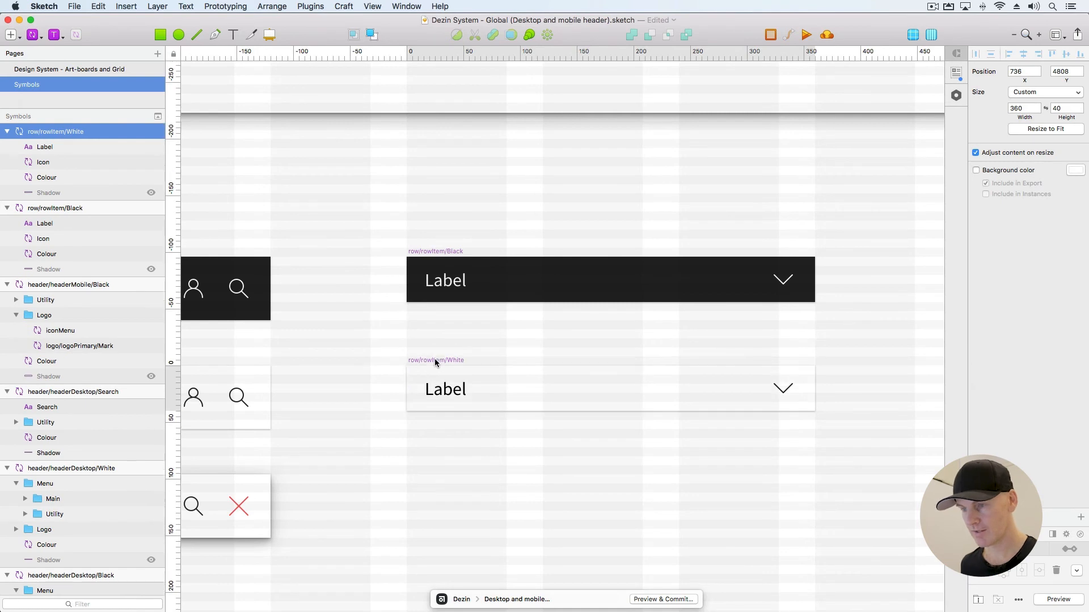
pyautogui.click(435, 252)
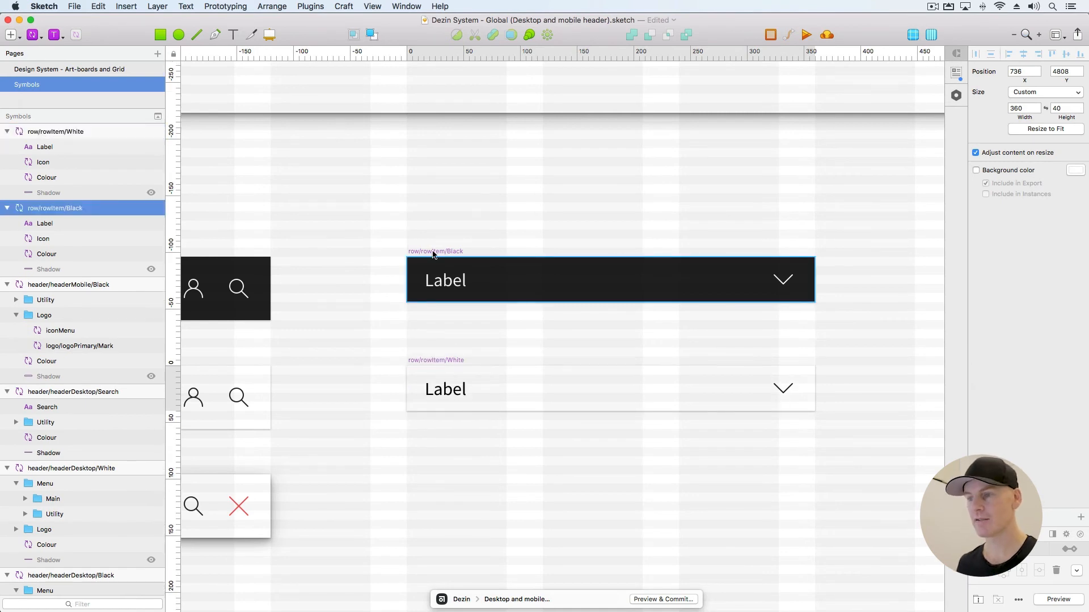
pyautogui.click(975, 153)
pyautogui.click(436, 360)
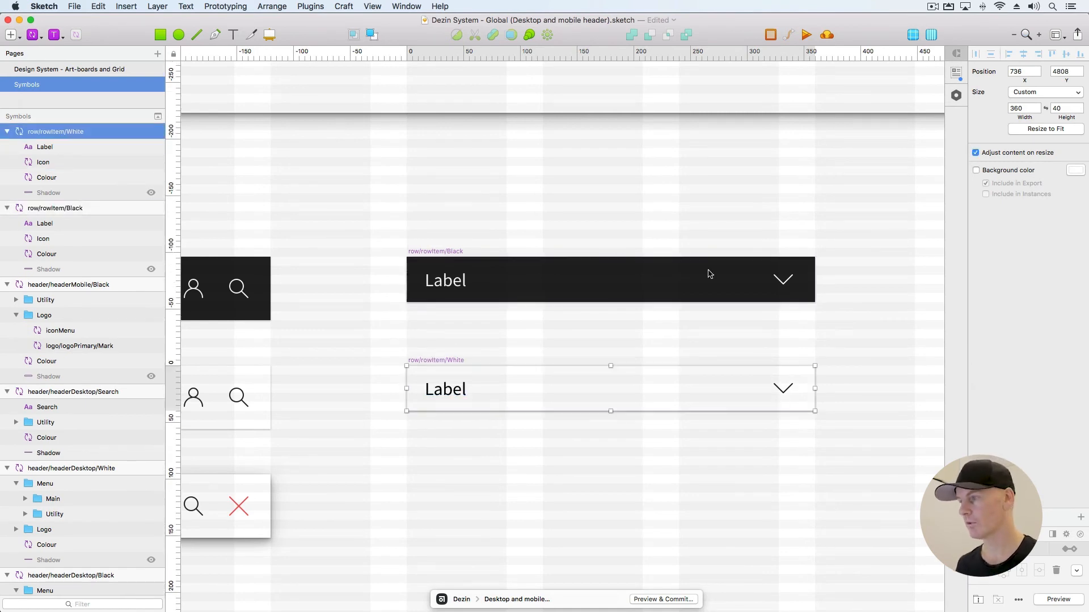
pyautogui.click(697, 161)
pyautogui.click(445, 280)
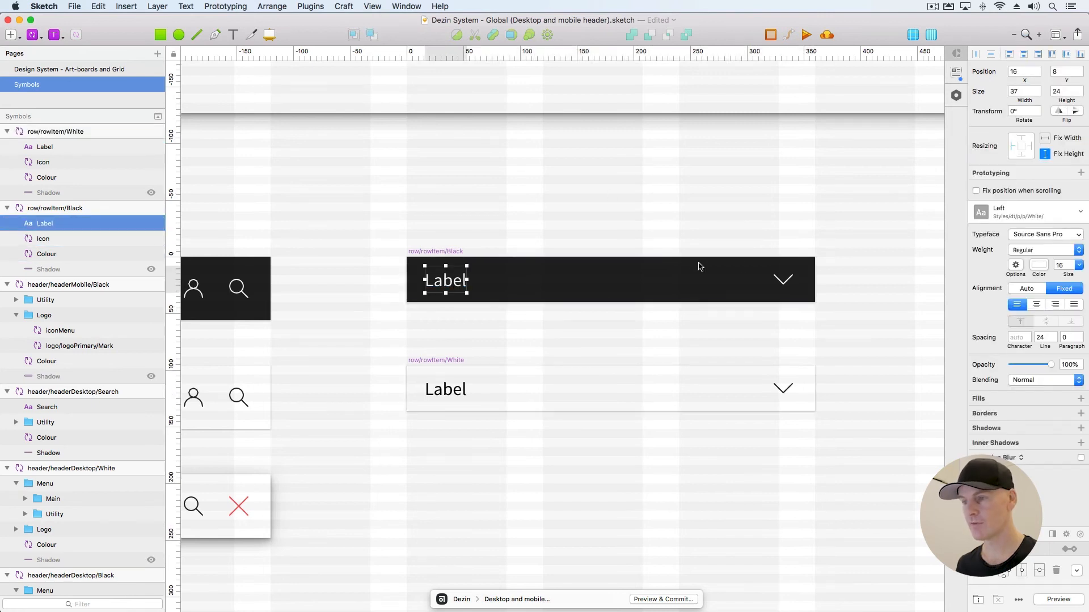
pyautogui.click(794, 285)
pyautogui.click(446, 389)
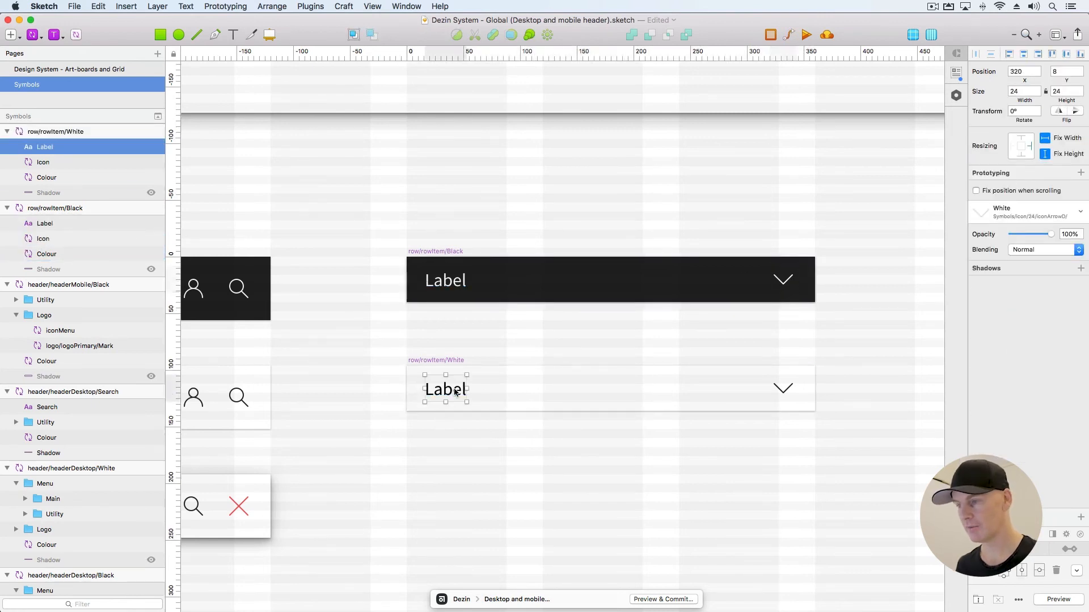
pyautogui.click(783, 389)
# Save the Sketch document with the finished mobile header and row item symbols
pyautogui.click(454, 229)
pyautogui.press('super+1')
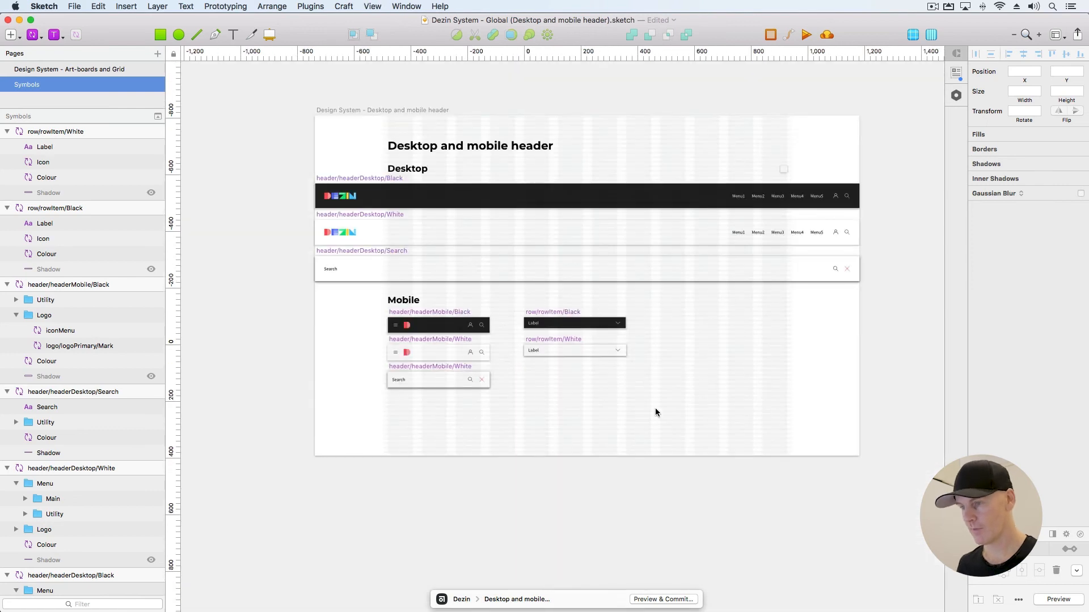
pyautogui.press('super+s')
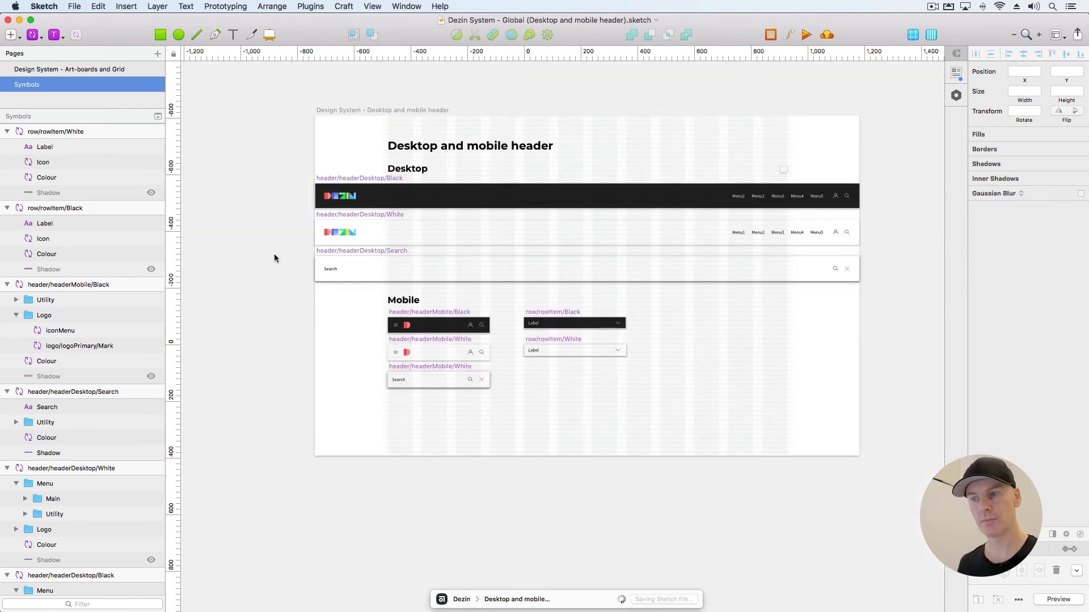
# On the Design System - Art-boards and Grid page, show the column layout on the Mobile Portrait 360px artboard
pyautogui.click(28, 69)
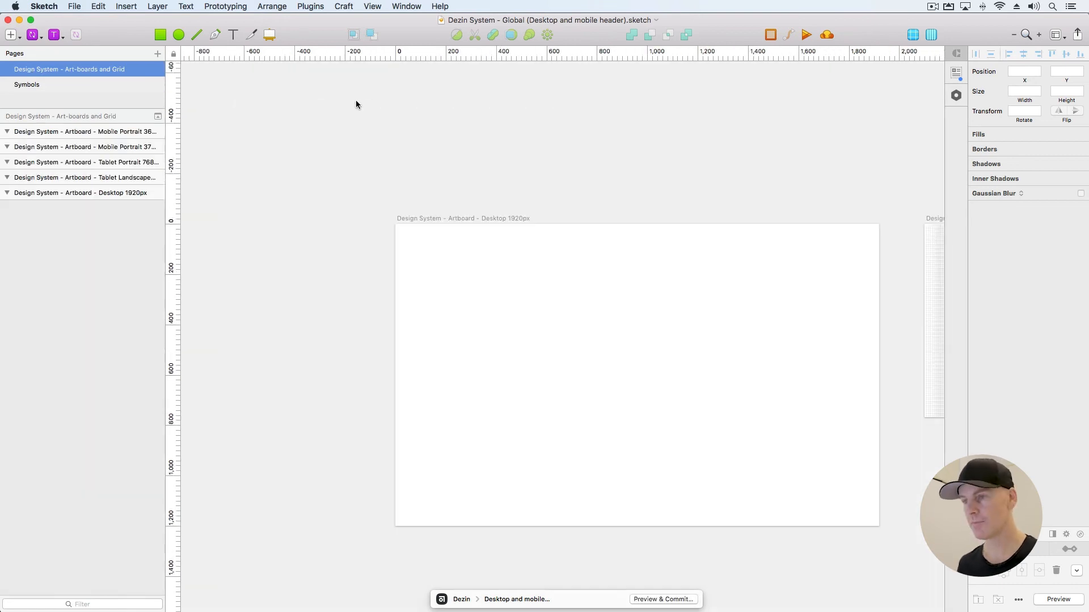
pyautogui.hscroll(20, 363, 124)
pyautogui.click(457, 177)
pyautogui.press('super+2')
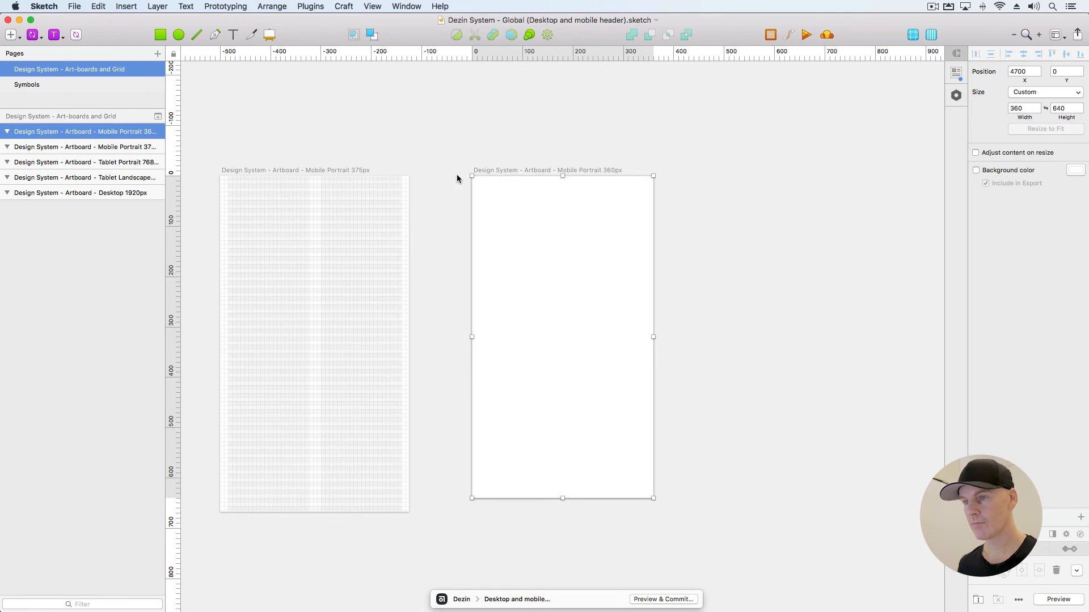
pyautogui.hscroll(5, 457, 178)
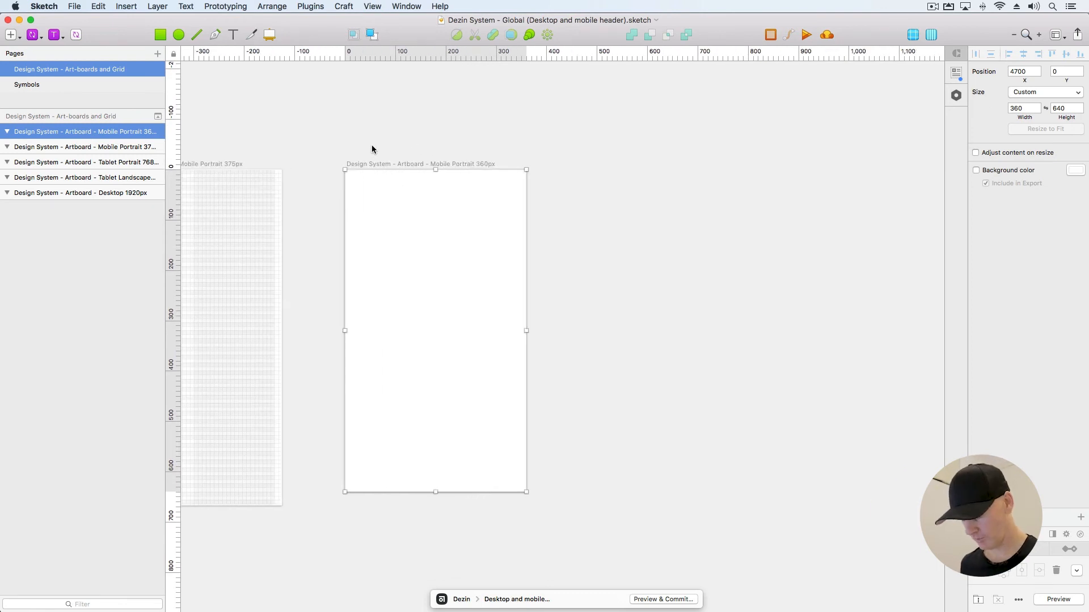
pyautogui.hotkey('ctrl', 'l')
pyautogui.click(418, 139)
pyautogui.hscroll(-1, 391, 145)
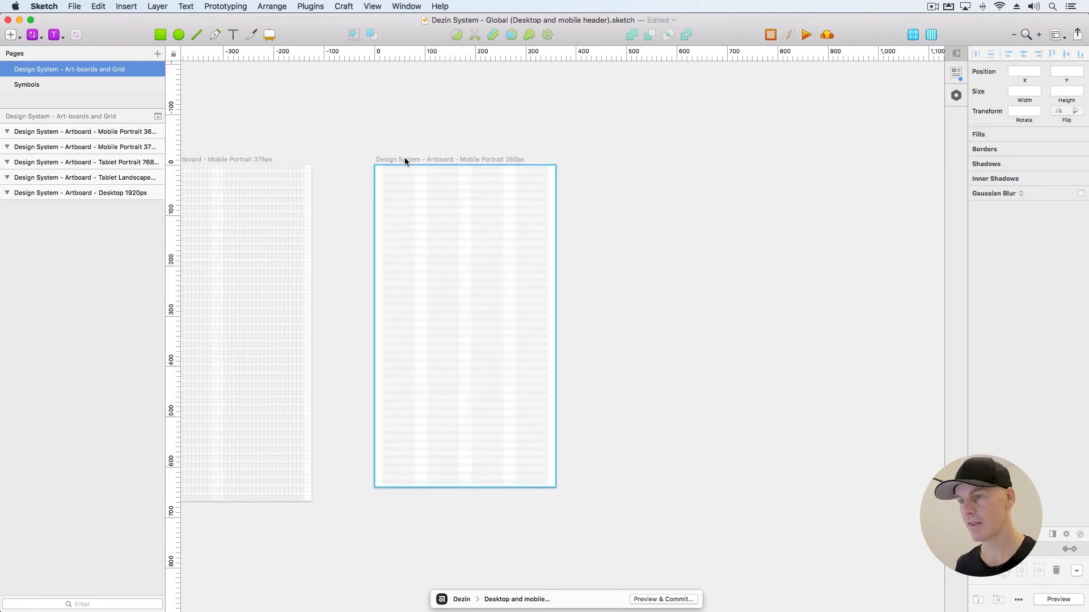
# Turn on the grid for the Mobile Portrait 360px artboard
pyautogui.click(404, 160)
pyautogui.press('super+0')
pyautogui.moveTo(668, 171); pyautogui.dragTo(587, 321)
pyautogui.hscroll(-1, 615, 161)
pyautogui.press('super+plus')
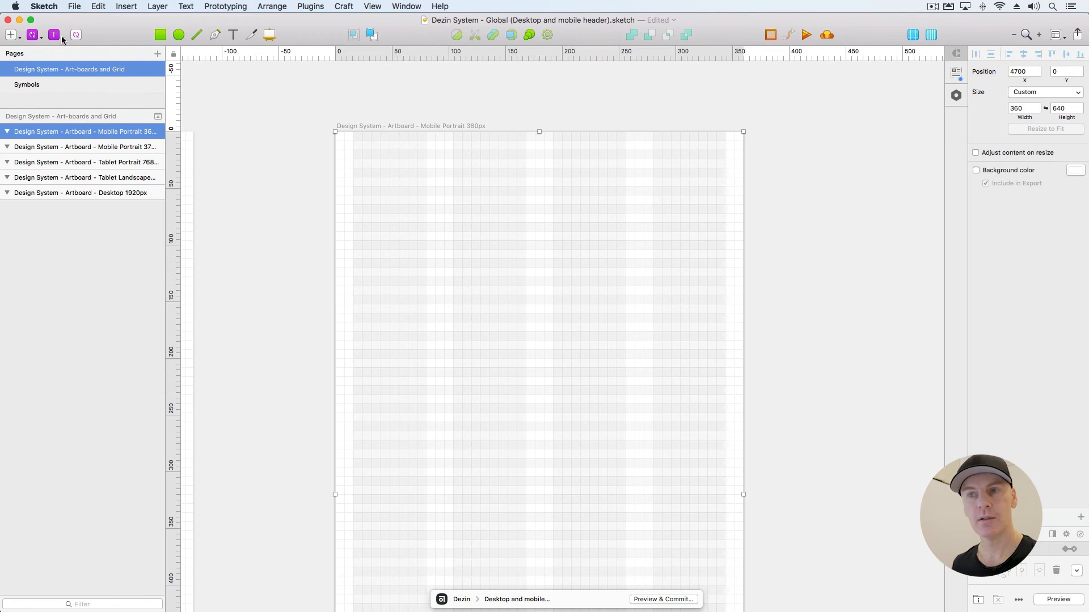
# Insert the header/headerMobile/Black symbol at X 0, Y 0 on the Mobile Portrait 360px artboard
pyautogui.click(33, 35)
pyautogui.moveTo(44, 50)
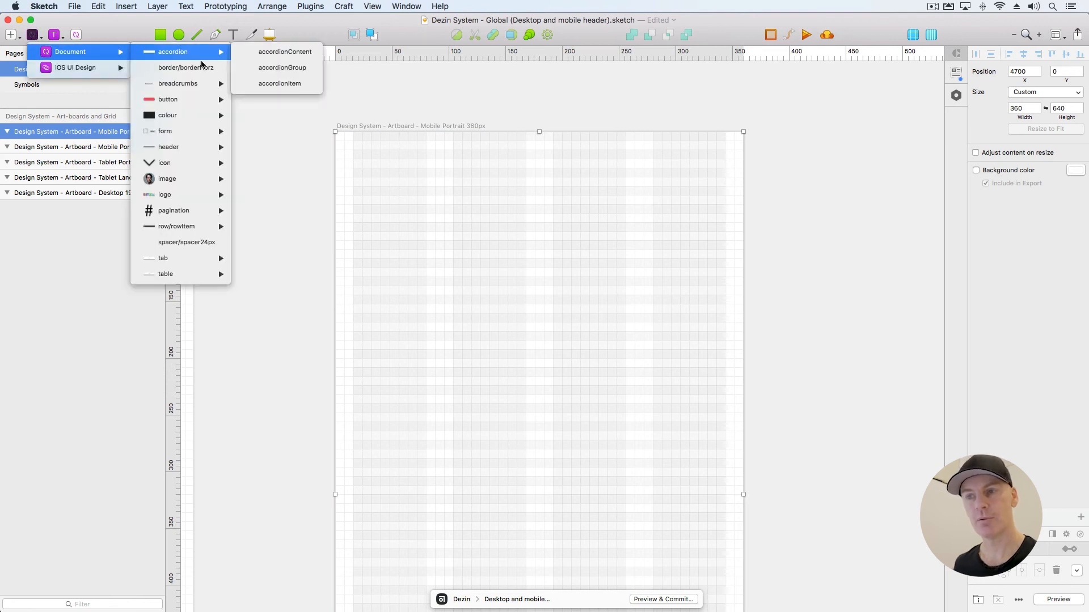
pyautogui.moveTo(193, 183)
pyautogui.moveTo(187, 149)
pyautogui.moveTo(262, 166)
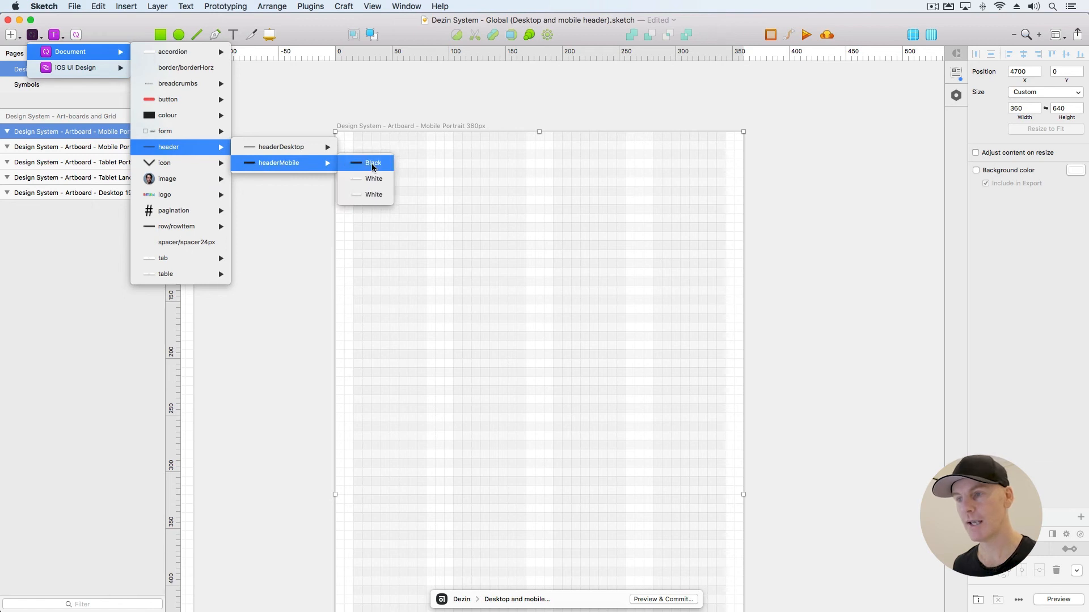
pyautogui.click(378, 163)
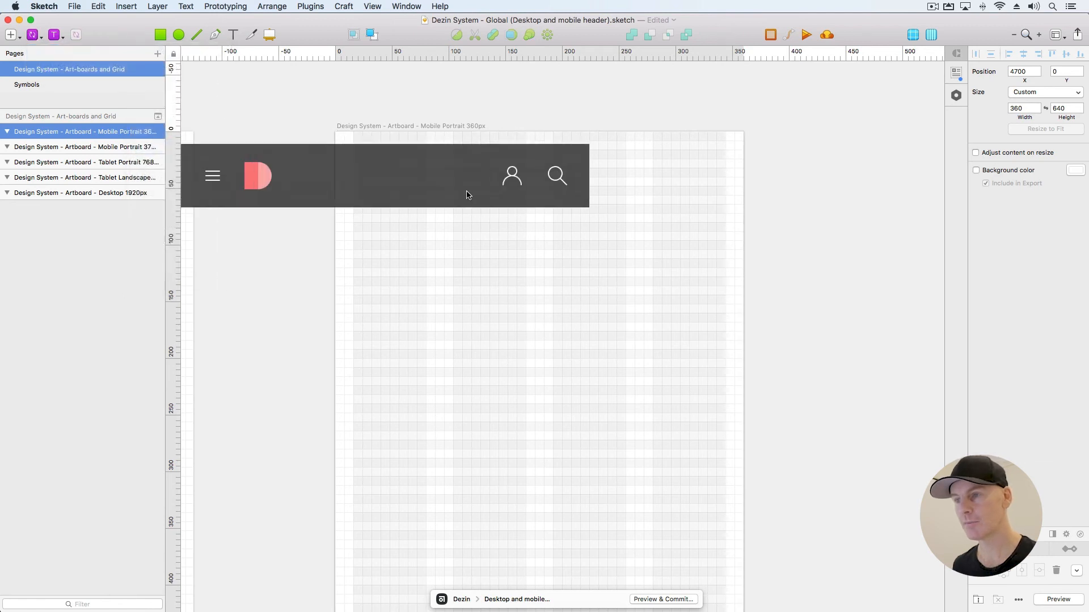
pyautogui.click(538, 165)
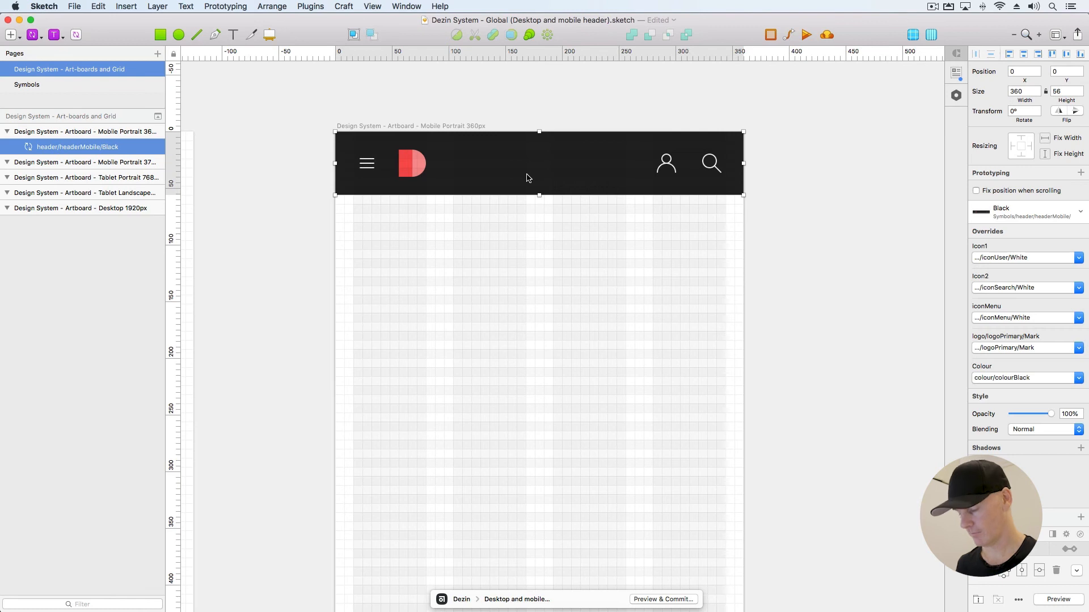
pyautogui.press('super+minus')
pyautogui.hscroll(3, 437, 142)
pyautogui.scroll(-2, 437, 142)
pyautogui.moveTo(434, 183)
pyautogui.mouseDown()
pyautogui.moveTo(435, 207)
pyautogui.moveTo(434, 197)
pyautogui.mouseUp()
pyautogui.press('super+z')
pyautogui.click(592, 171)
pyautogui.click(435, 176)
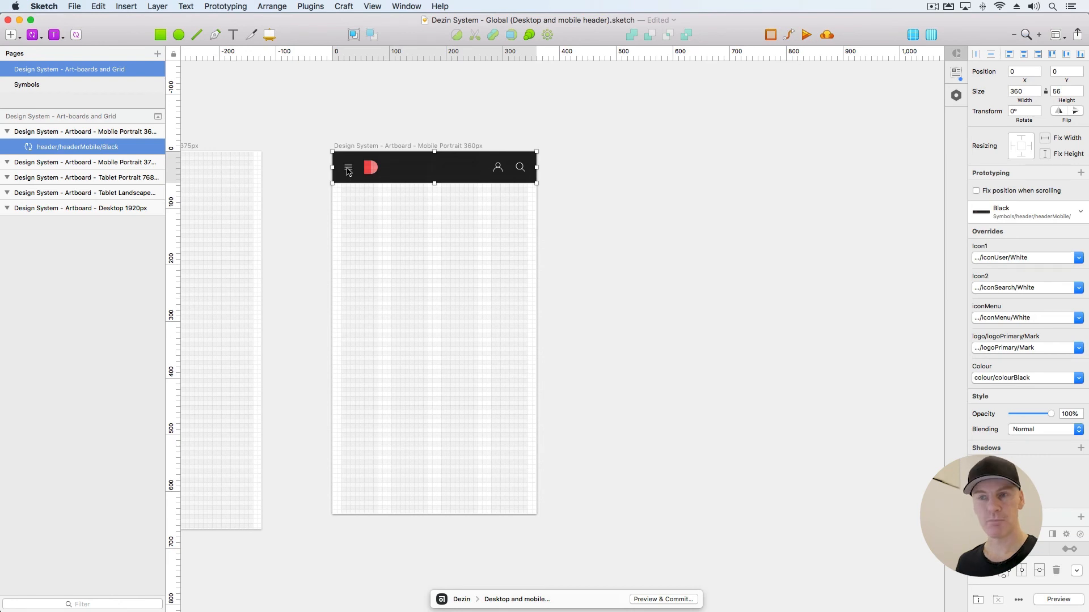
# Duplicate the Mobile Portrait 360px artboard beside the original at X 5180 and delete the header from the copy
pyautogui.click(653, 208)
pyautogui.moveTo(395, 150); pyautogui.dragTo(664, 146)
pyautogui.press('Left')
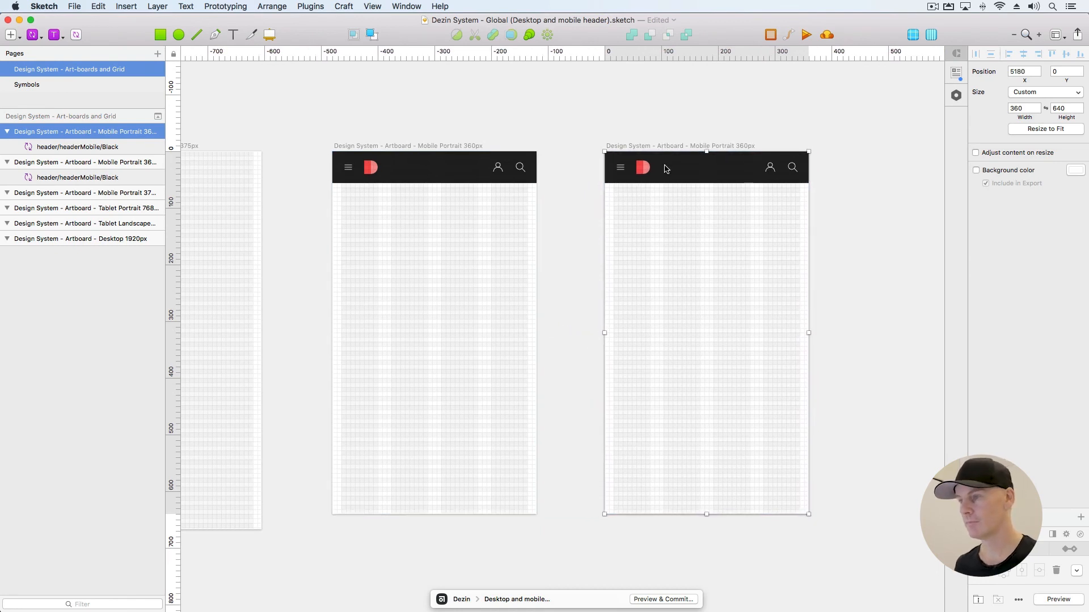
pyautogui.click(665, 168)
pyautogui.press('Delete')
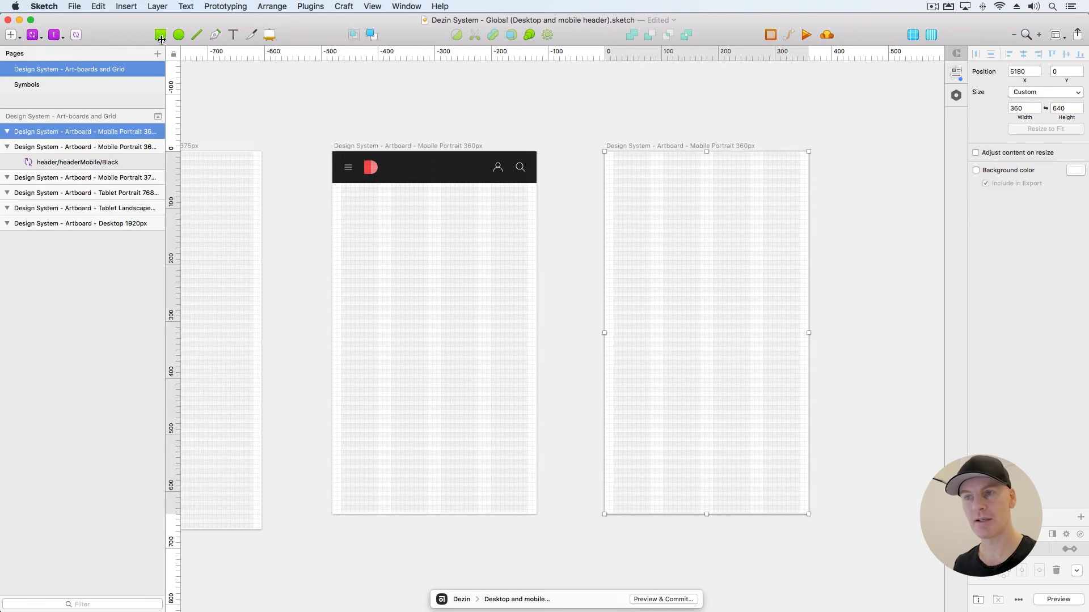
# Draw a 360 by 640 rectangle covering the duplicated artboard and apply the colourBlack layer style
pyautogui.moveTo(604, 152); pyautogui.dragTo(809, 514)
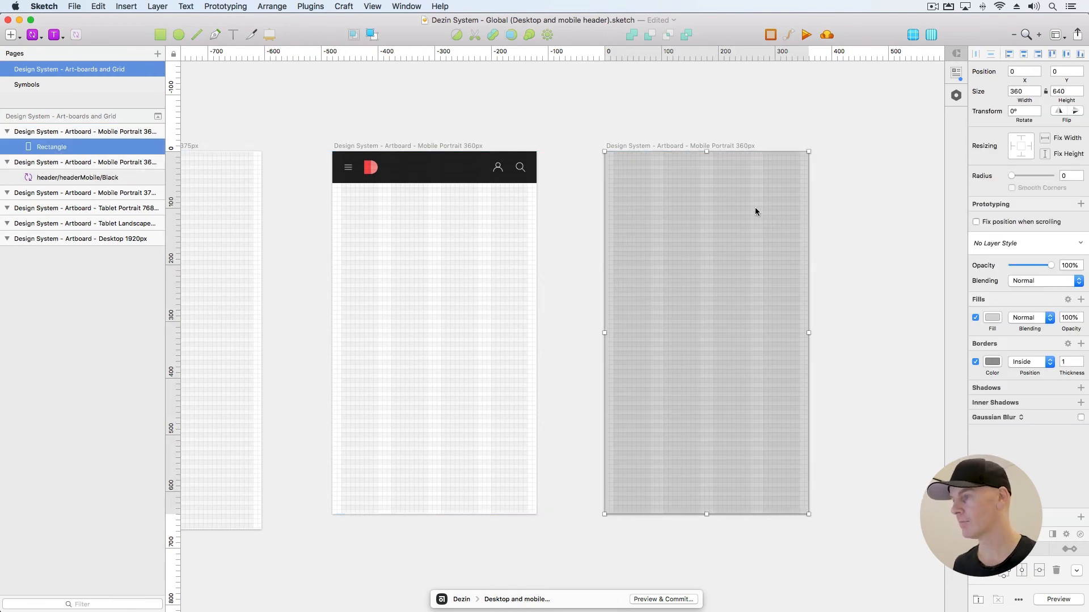
pyautogui.click(1021, 243)
pyautogui.moveTo(1004, 273)
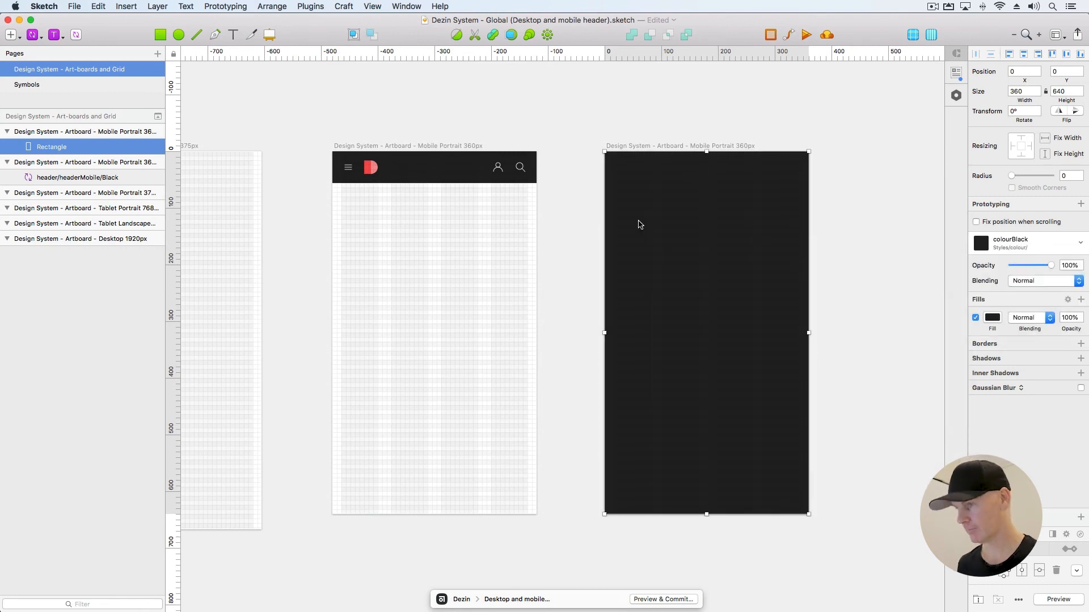
# Insert the white 24 px close icon symbol near the upper-left corner of the black artboard
pyautogui.press('super+plus')
pyautogui.moveTo(644, 253); pyautogui.dragTo(749, 381)
pyautogui.moveTo(678, 233); pyautogui.dragTo(715, 238)
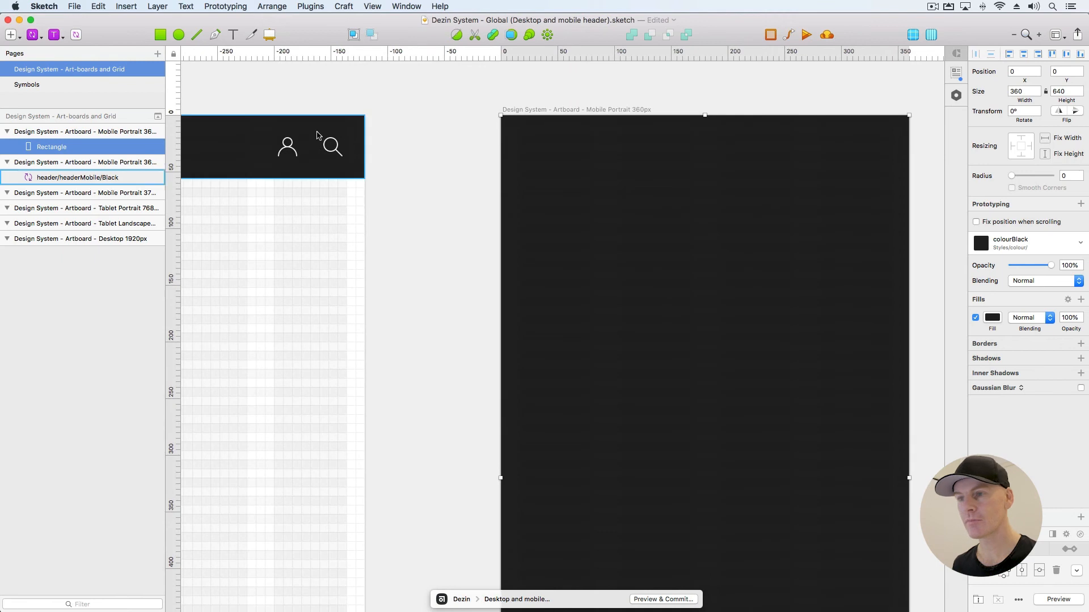
pyautogui.click(37, 36)
pyautogui.moveTo(94, 54)
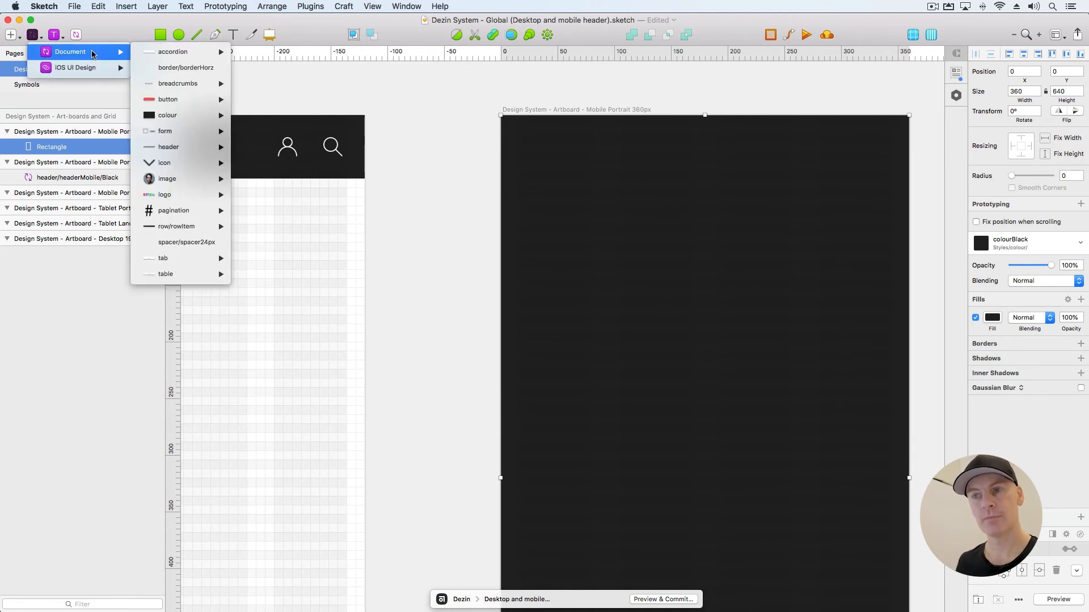
pyautogui.moveTo(174, 166)
pyautogui.moveTo(273, 180)
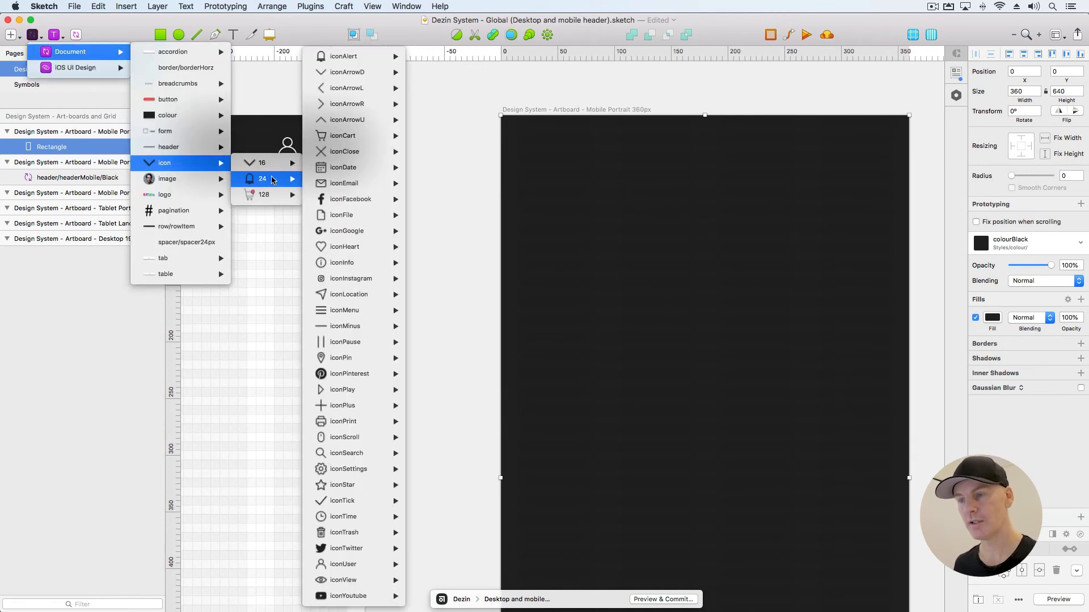
pyautogui.moveTo(345, 153)
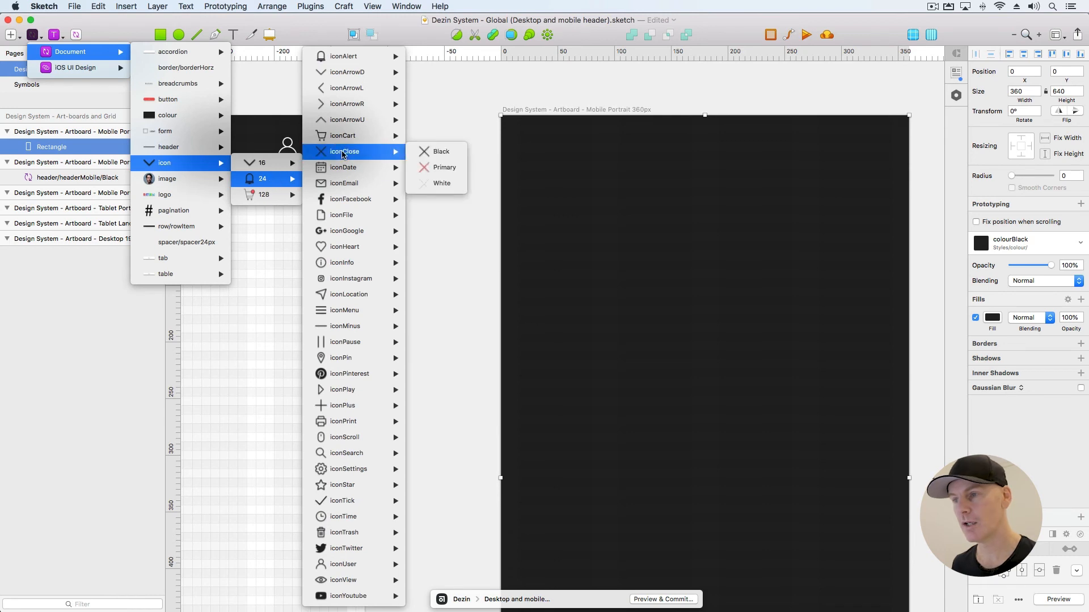
pyautogui.click(441, 184)
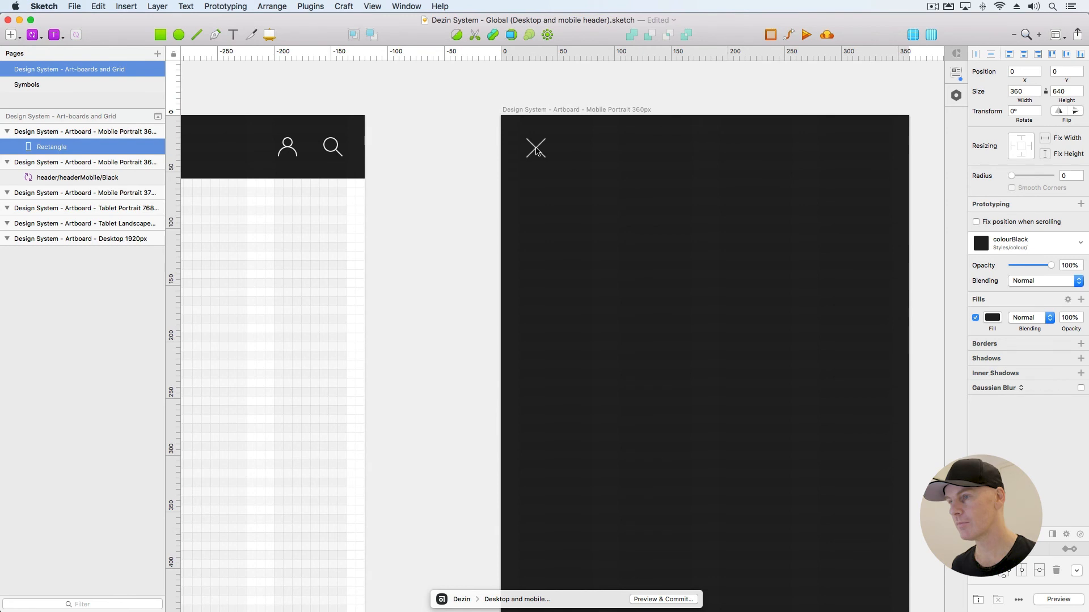
pyautogui.click(537, 150)
pyautogui.click(432, 123)
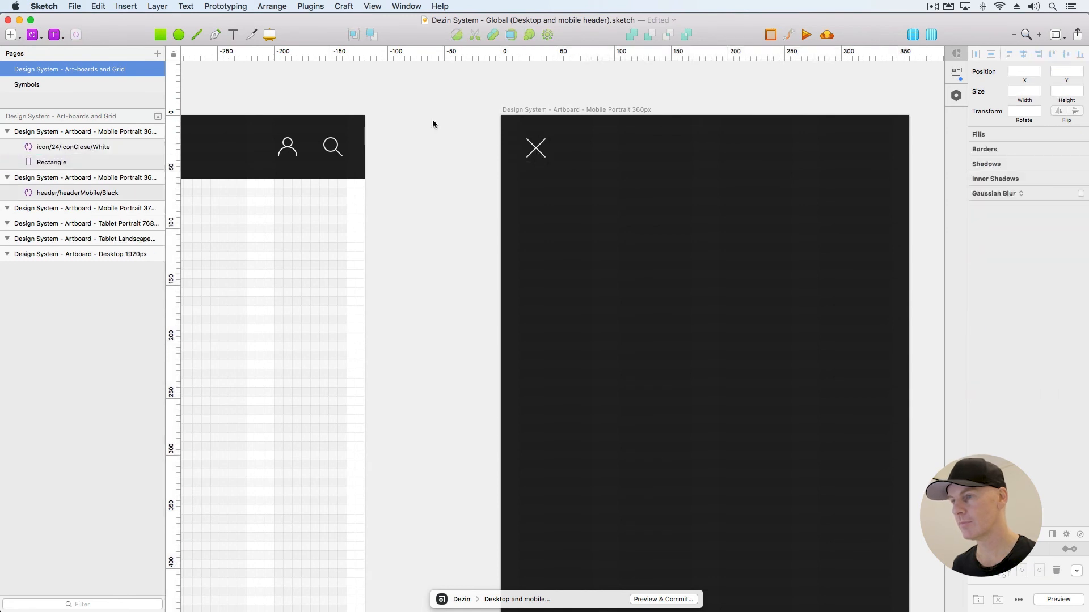
# Position the close icon at X 16, Y 16 on the black artboard
pyautogui.click(545, 154)
pyautogui.click(536, 149)
pyautogui.click(1023, 71)
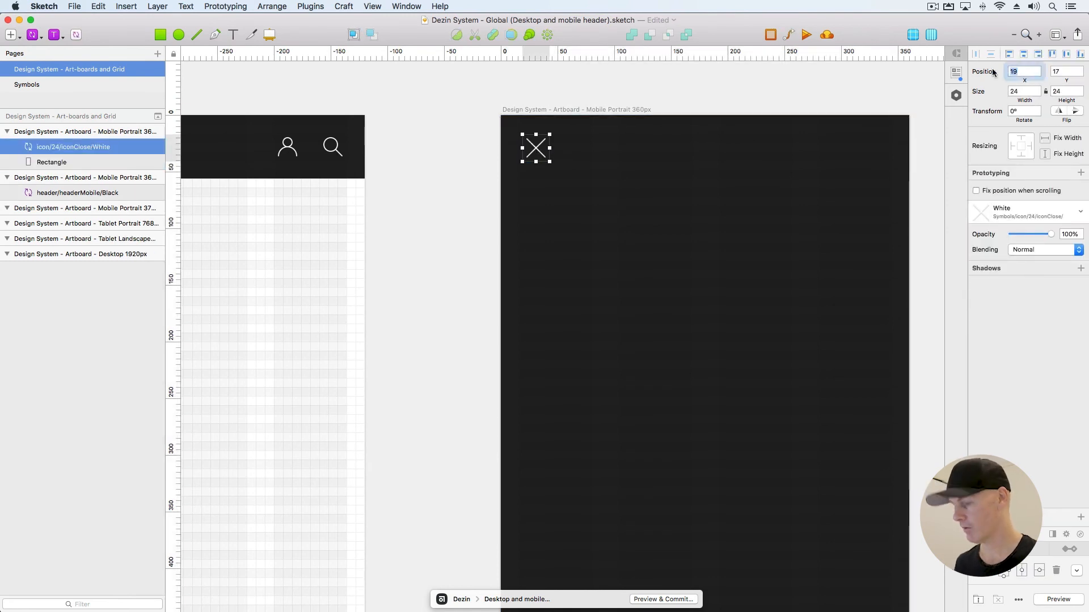
pyautogui.write('16')
pyautogui.press('Tab')
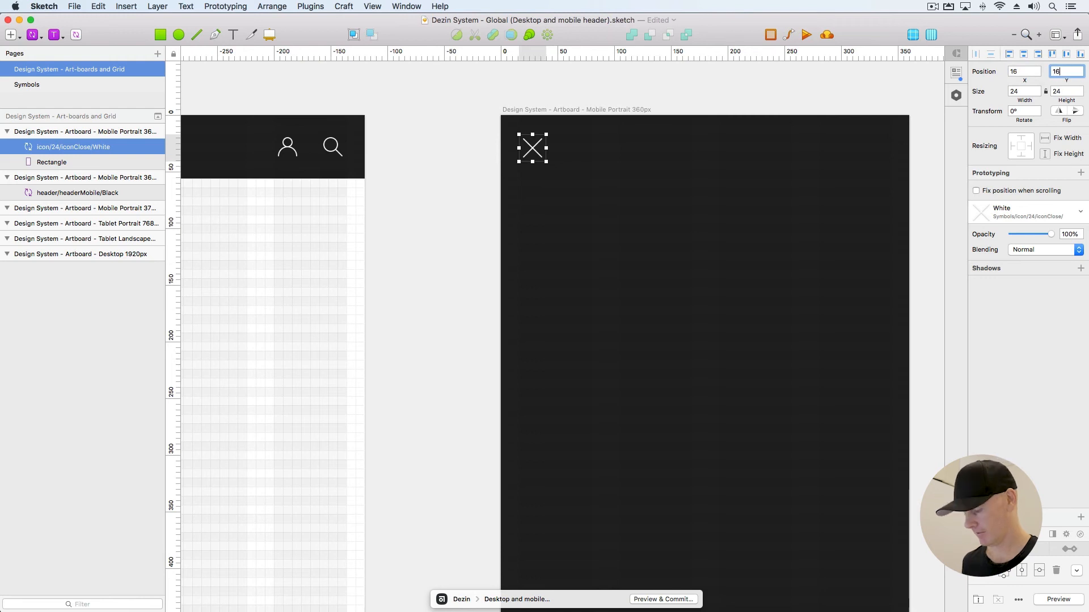
pyautogui.click(441, 172)
pyautogui.moveTo(518, 184); pyautogui.dragTo(566, 170)
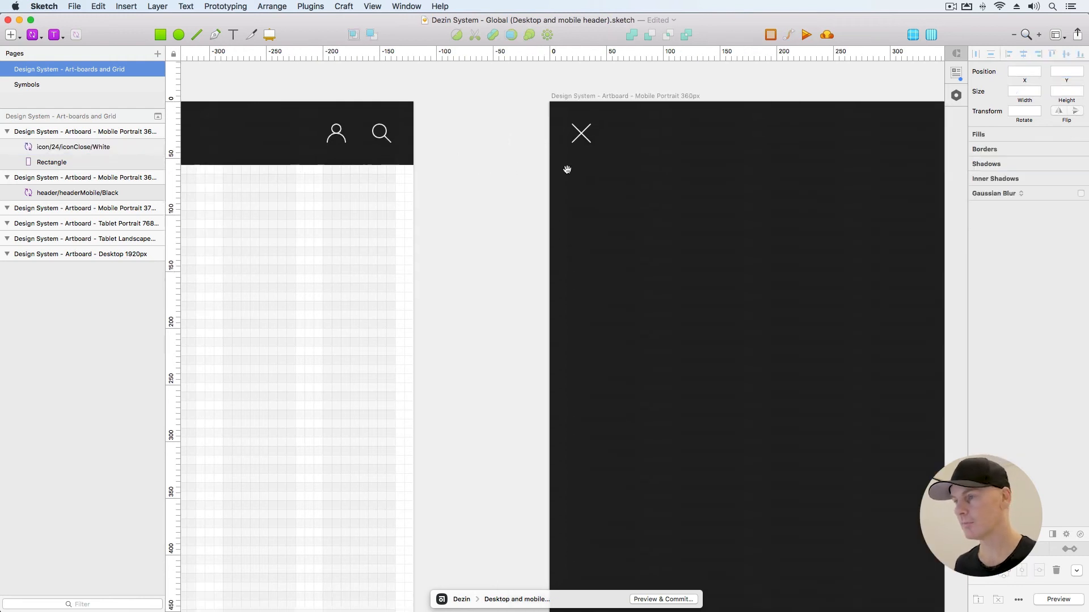
# Rename the black background rectangle layer as BG
pyautogui.click(672, 194)
pyautogui.moveTo(674, 197); pyautogui.dragTo(532, 189)
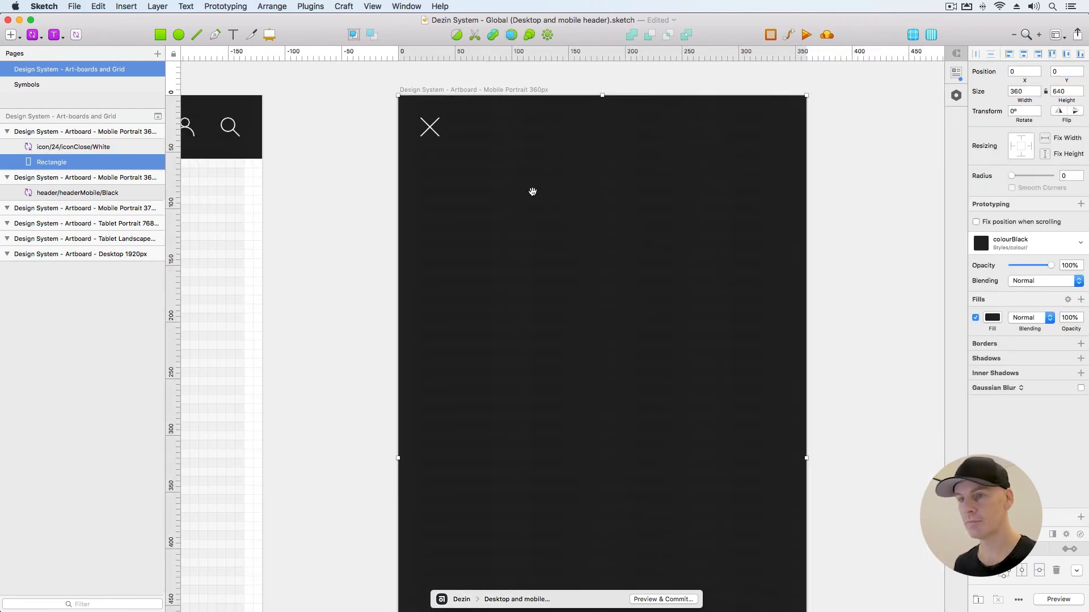
pyautogui.doubleClick(62, 162)
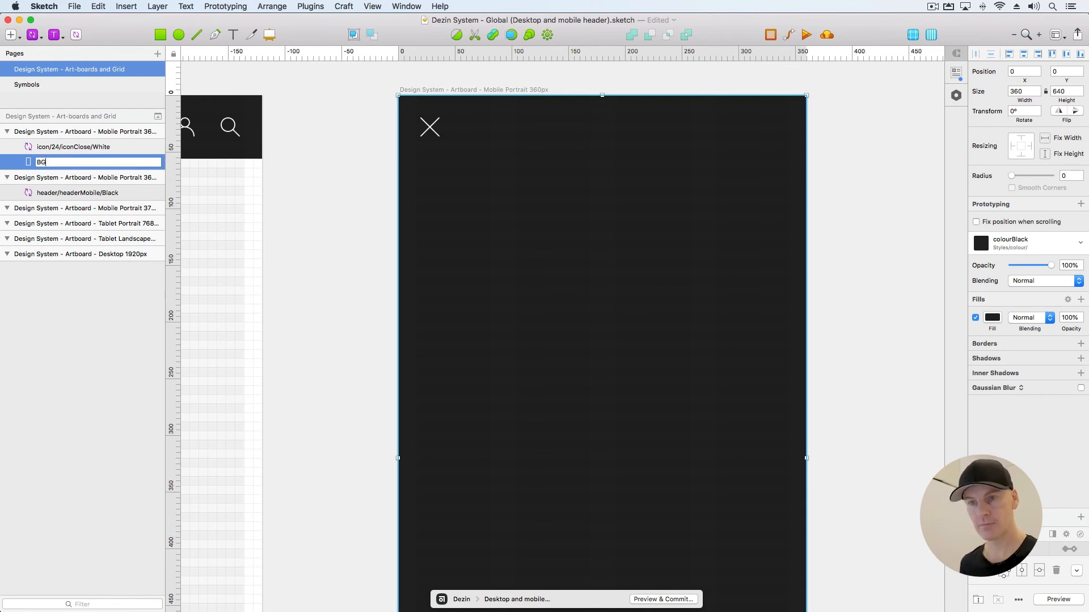
pyautogui.press('Return')
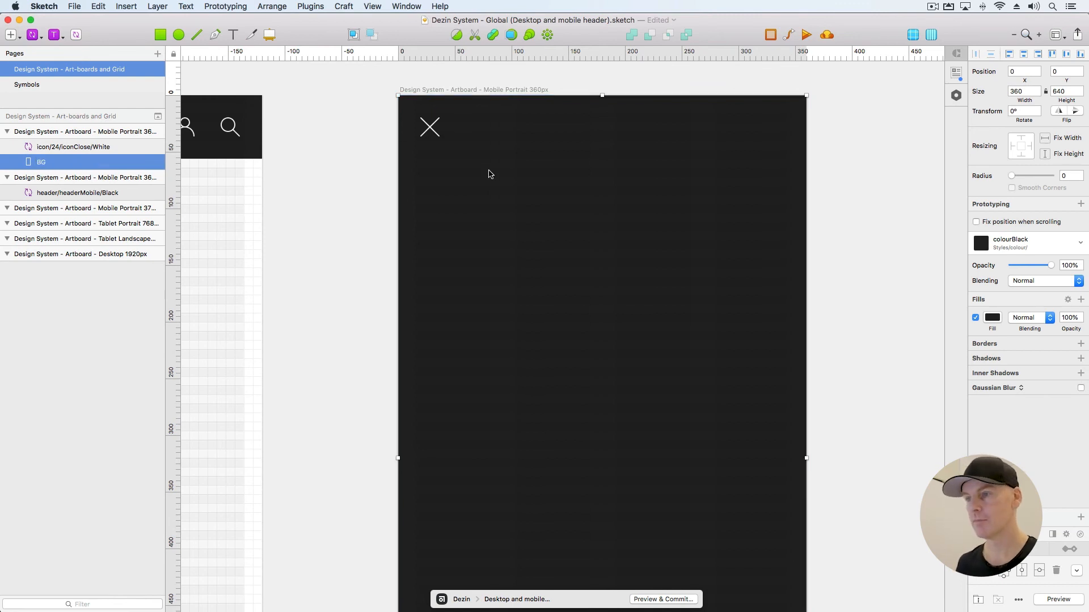
# Insert the row/rowItem/Black symbol below the close icon and set its X position to 0
pyautogui.click(30, 37)
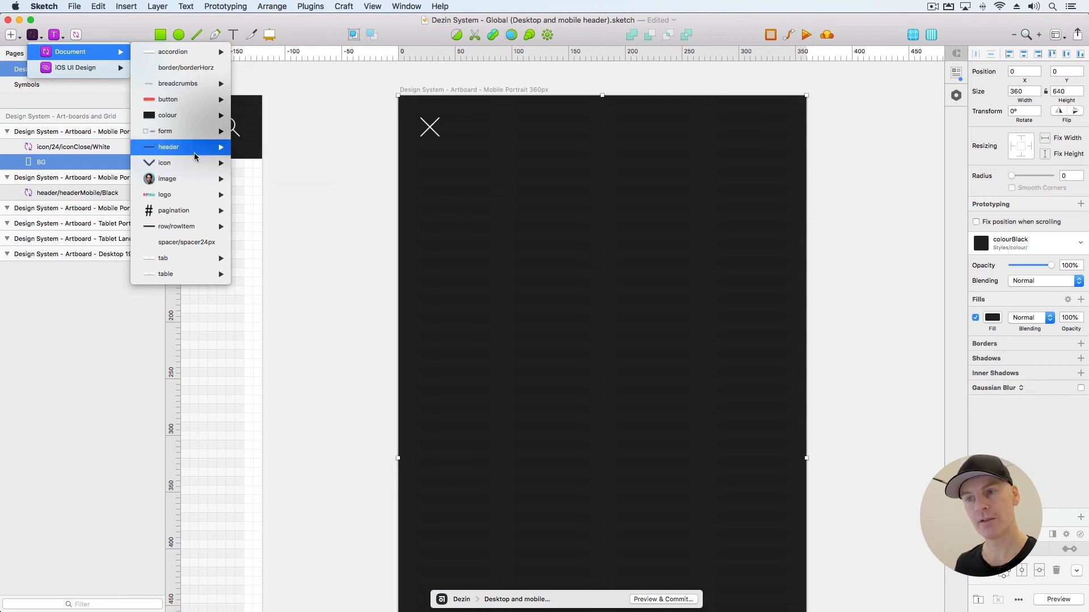
pyautogui.moveTo(190, 228)
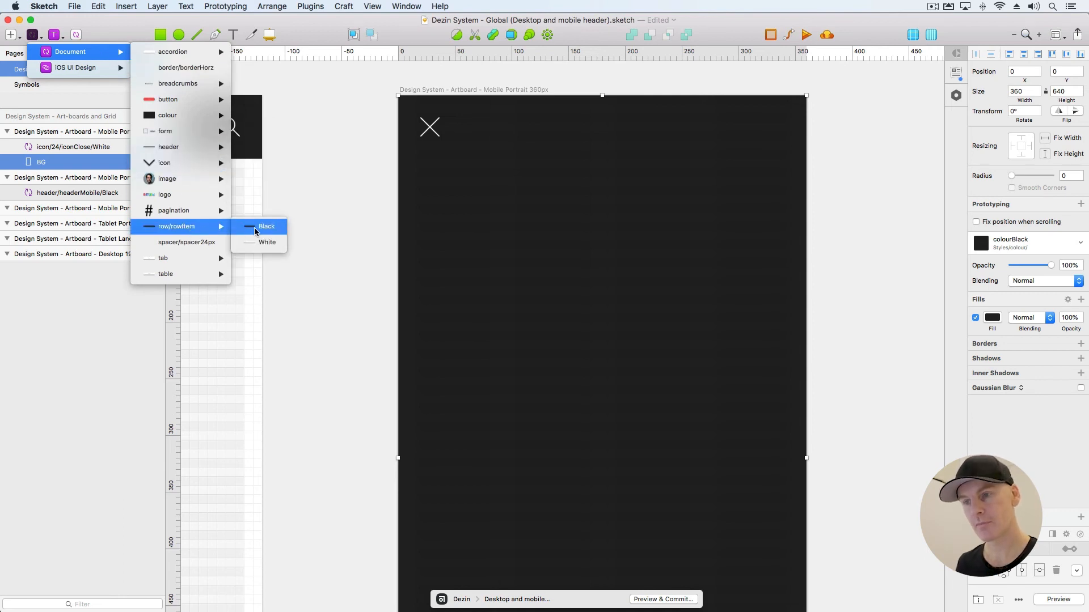
pyautogui.click(601, 189)
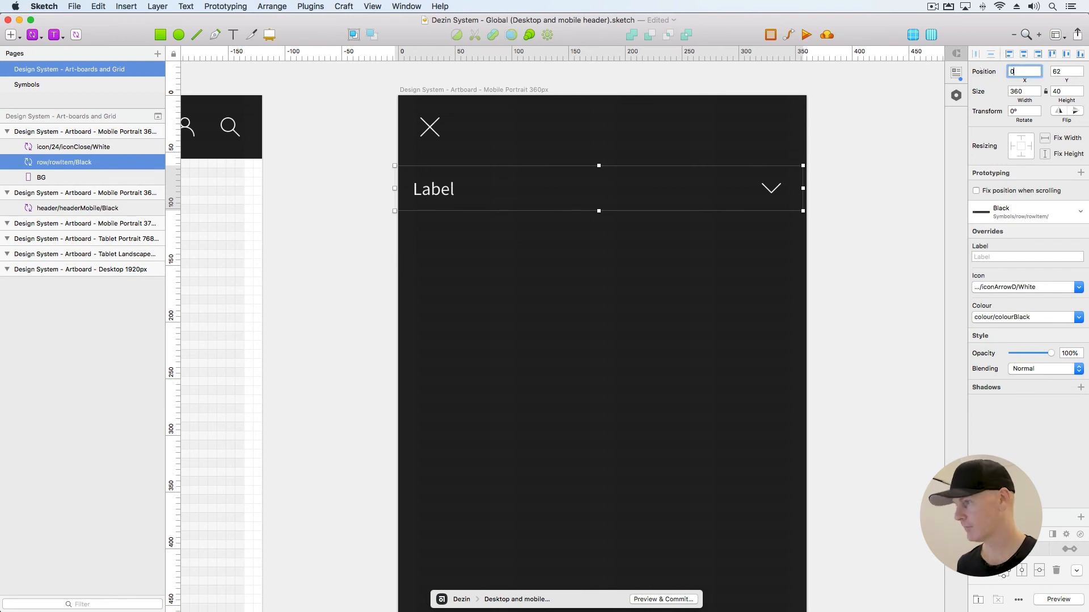
pyautogui.write('0')
pyautogui.press('Tab')
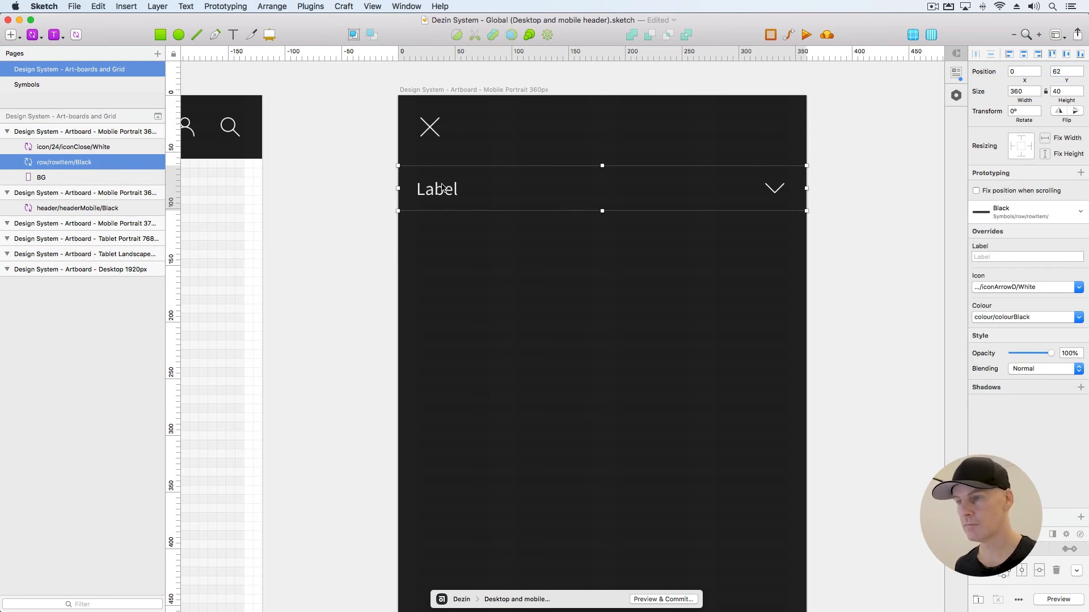
# Reposition the black row item vertically below the close icon at Y 64
pyautogui.moveTo(435, 188); pyautogui.dragTo(434, 118)
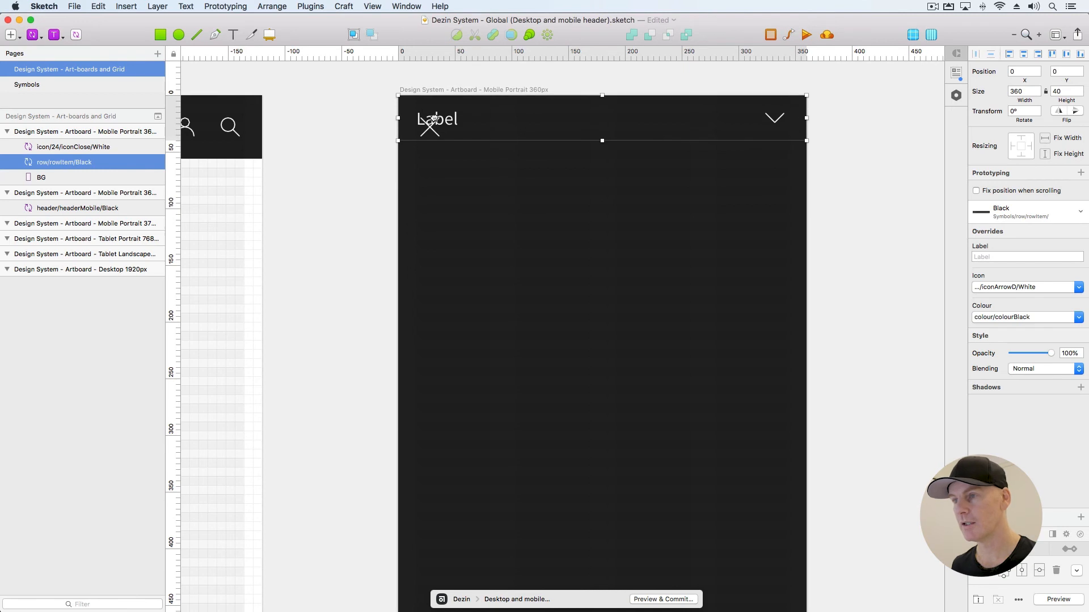
pyautogui.hotkey('shift', 'Down')
pyautogui.hotkey('shift', 'Down')
pyautogui.hotkey('shift', 'Down')
pyautogui.hotkey('shift', 'Down')
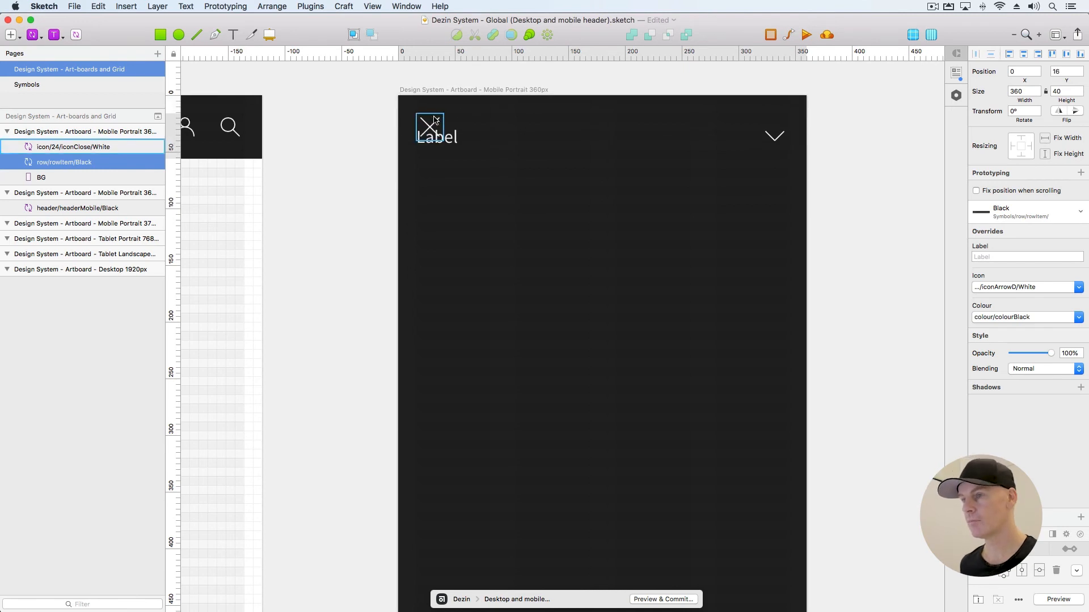
pyautogui.hotkey('shift', 'Down')
pyautogui.hotkey('shift', 'Down')
pyautogui.hotkey('shift', 'Down')
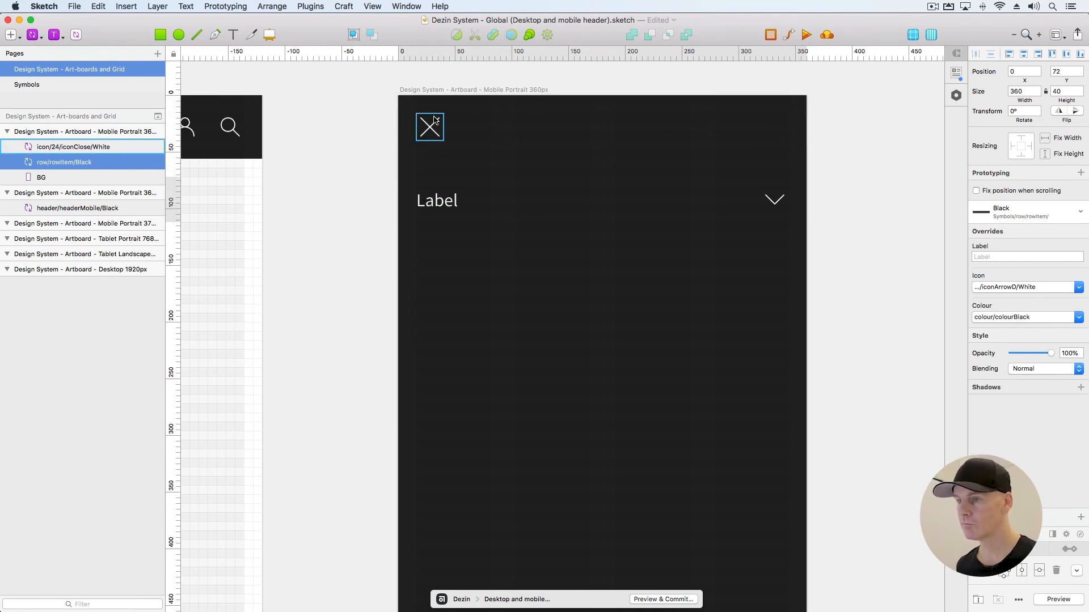
pyautogui.click(870, 220)
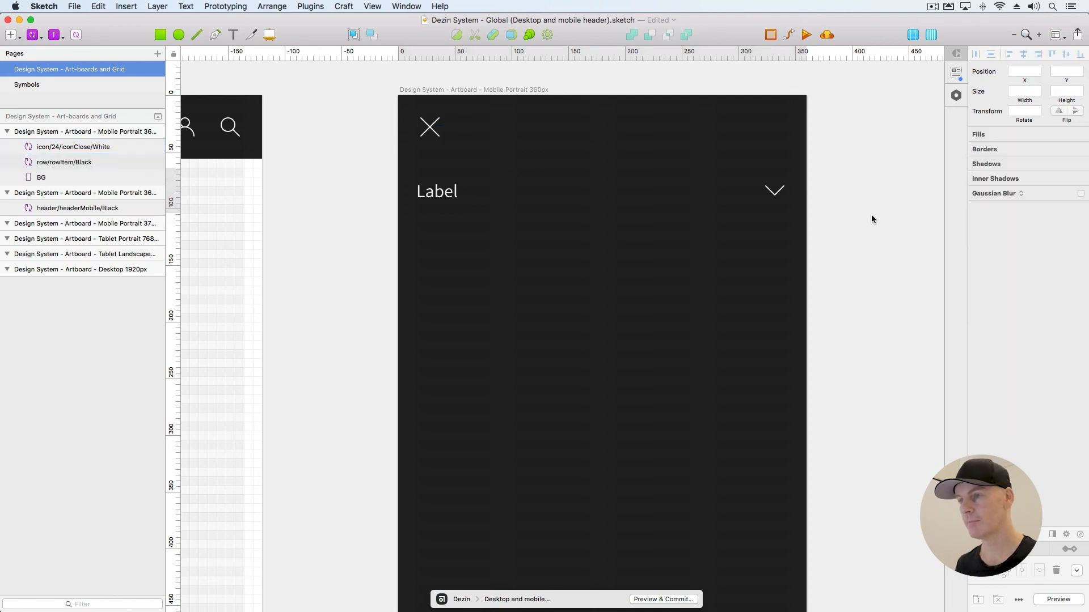
# Duplicate the row item directly below the first at Y 103 and group both rows under the name Items
pyautogui.click(464, 192)
pyautogui.keyDown('alt'); pyautogui.moveTo(465, 195); pyautogui.dragTo(466, 236); pyautogui.keyUp('alt')
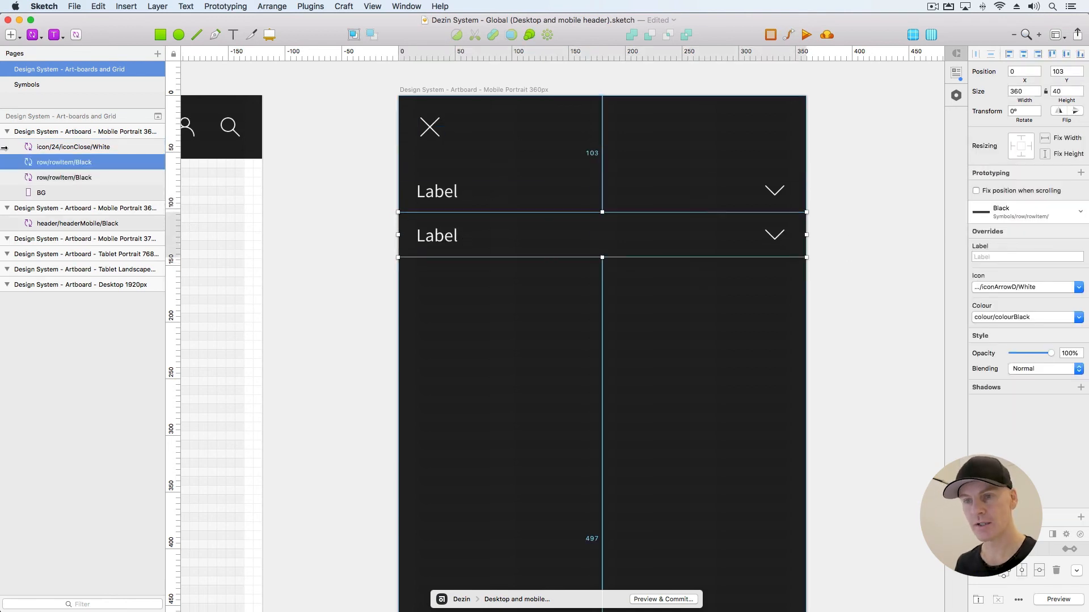
pyautogui.keyDown('shift'); pyautogui.click(62, 178); pyautogui.keyUp('shift')
pyautogui.press('super+g')
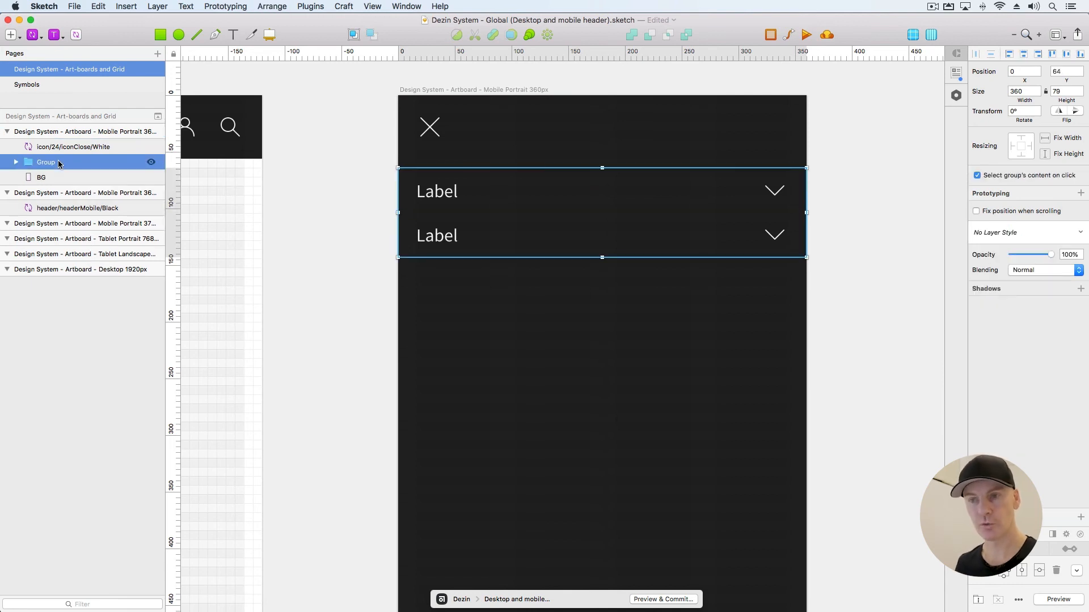
pyautogui.doubleClick(58, 163)
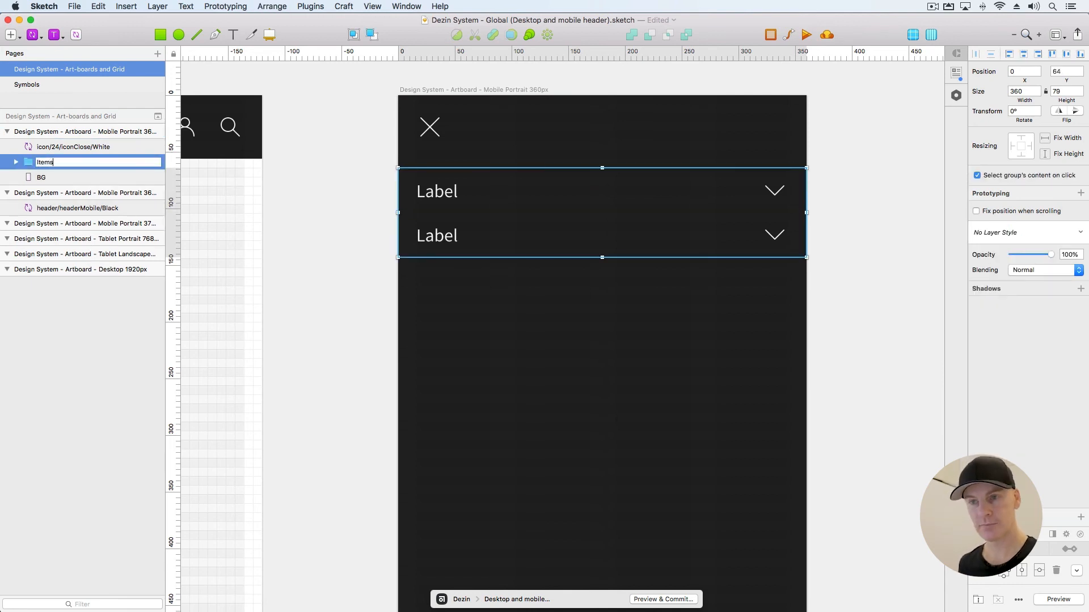
pyautogui.write('Items')
pyautogui.press('Return')
# Duplicate the second row item to Y 142 and place the copy last in the Items group's layer order
pyautogui.click(419, 237)
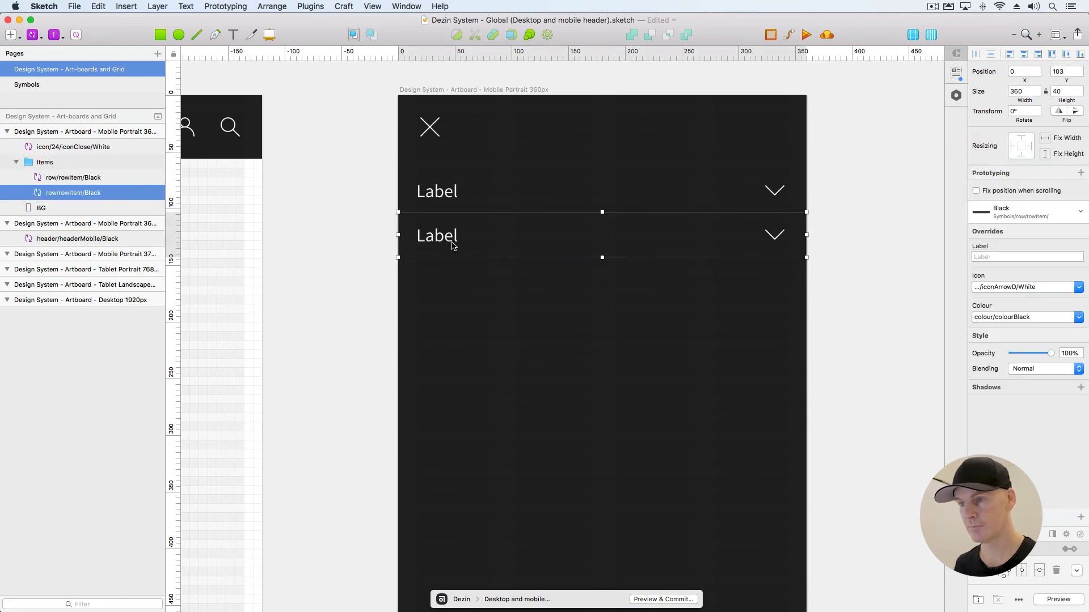
pyautogui.press('super+d')
pyautogui.press('Up')
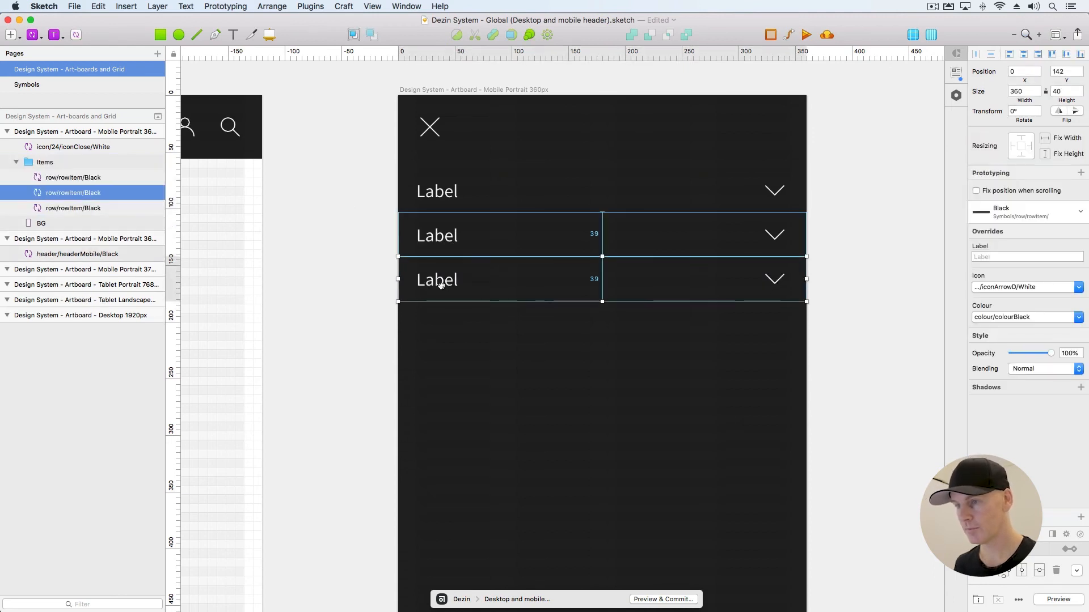
pyautogui.moveTo(92, 196); pyautogui.dragTo(93, 213)
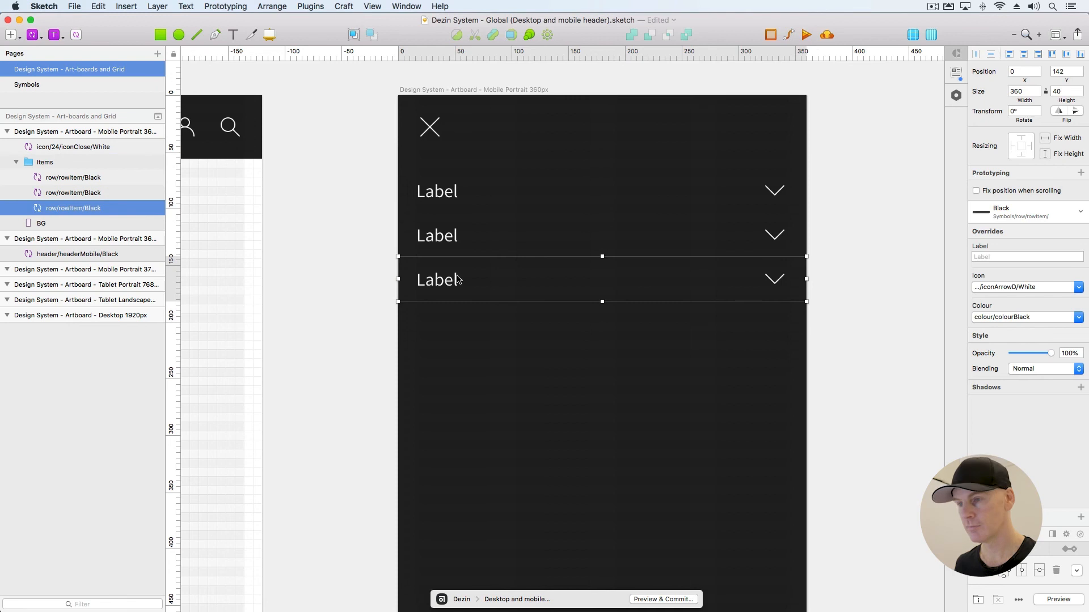
# Duplicate the third row item 39 px further down and place this fourth row last in the Items group's layer order
pyautogui.press('super+d')
pyautogui.press('Up')
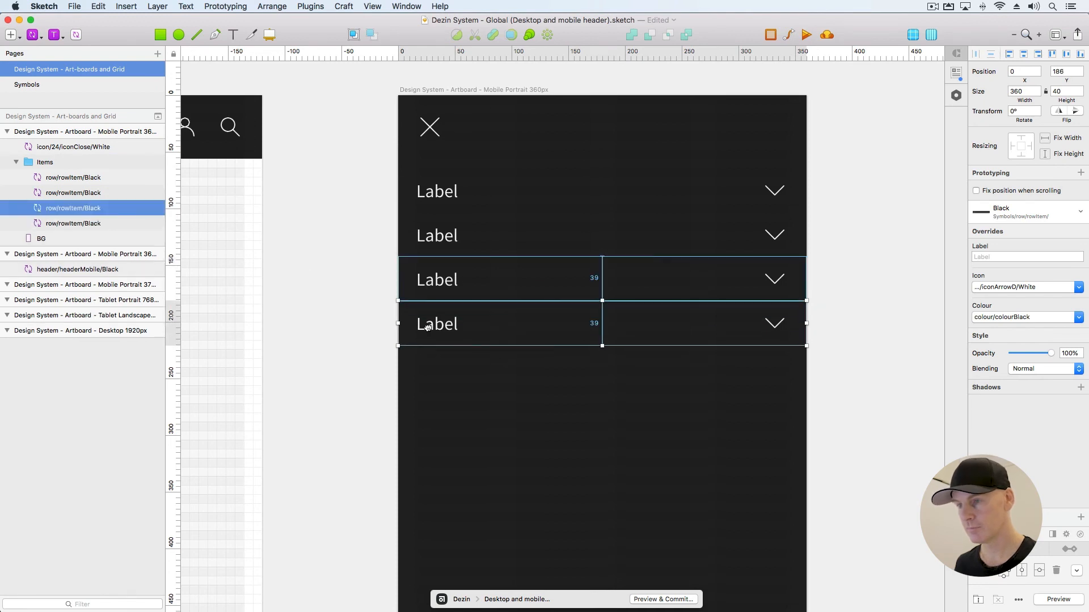
pyautogui.moveTo(77, 210); pyautogui.dragTo(91, 226)
pyautogui.click(76, 209)
pyautogui.click(74, 194)
pyautogui.click(76, 181)
pyautogui.press('super+minus')
pyautogui.click(488, 332)
pyautogui.click(497, 314)
pyautogui.click(486, 297)
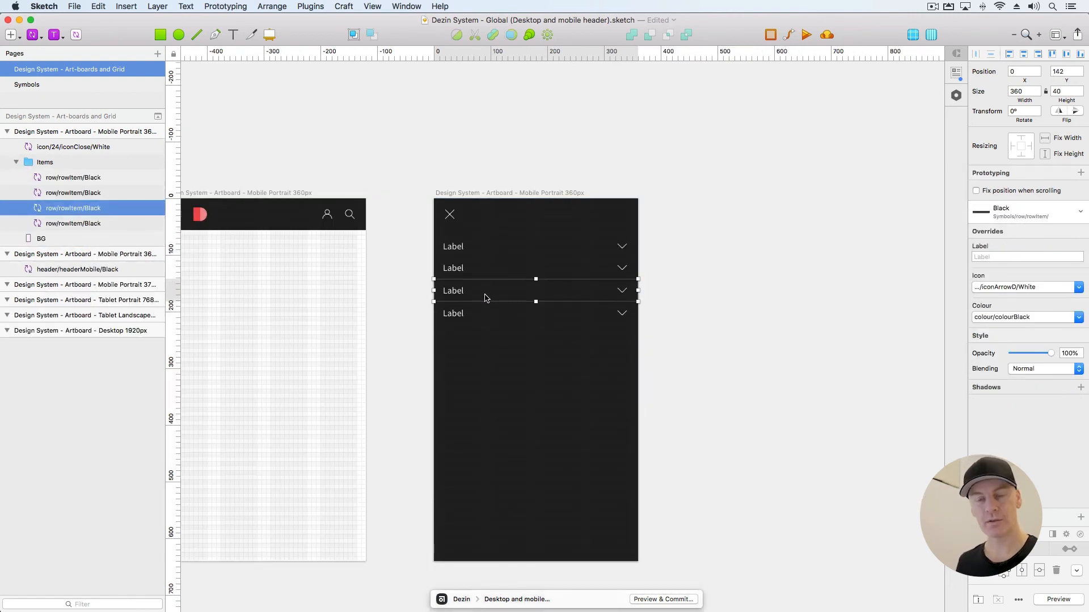
# Duplicate the opened-menu artboard beside the original and position the copy at X 5650, Y 0
pyautogui.click(474, 207)
pyautogui.moveTo(474, 206); pyautogui.dragTo(741, 196)
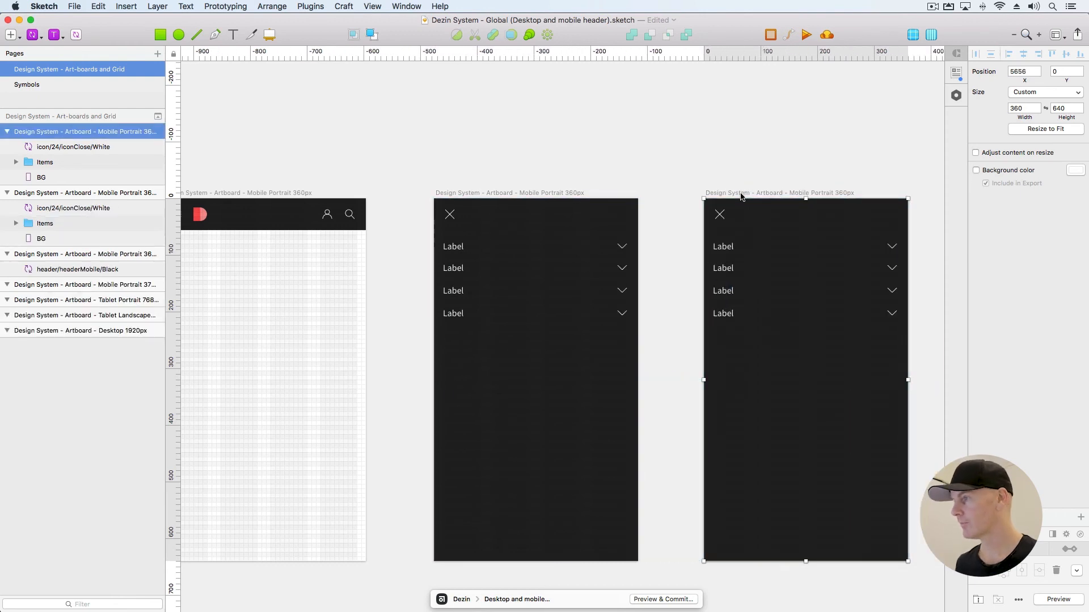
pyautogui.press('Left')
pyautogui.press('Left')
pyautogui.press('Left')
pyautogui.press('Left')
pyautogui.press('Left')
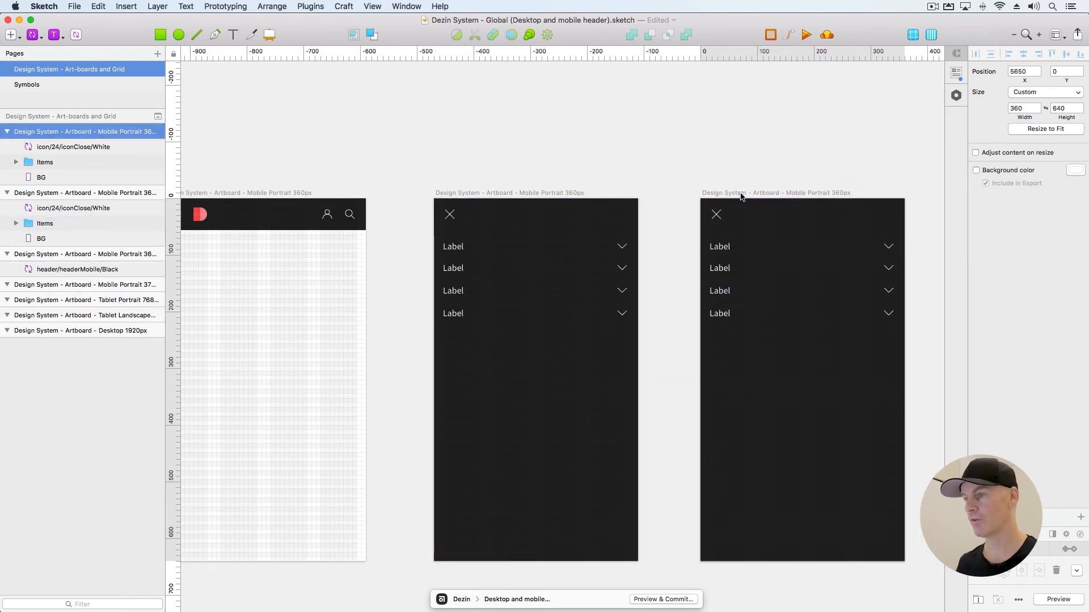
pyautogui.click(694, 166)
# Move the fourth row item on the copied artboard well down, leaving a large gap beneath the third row
pyautogui.hscroll(5, 694, 166)
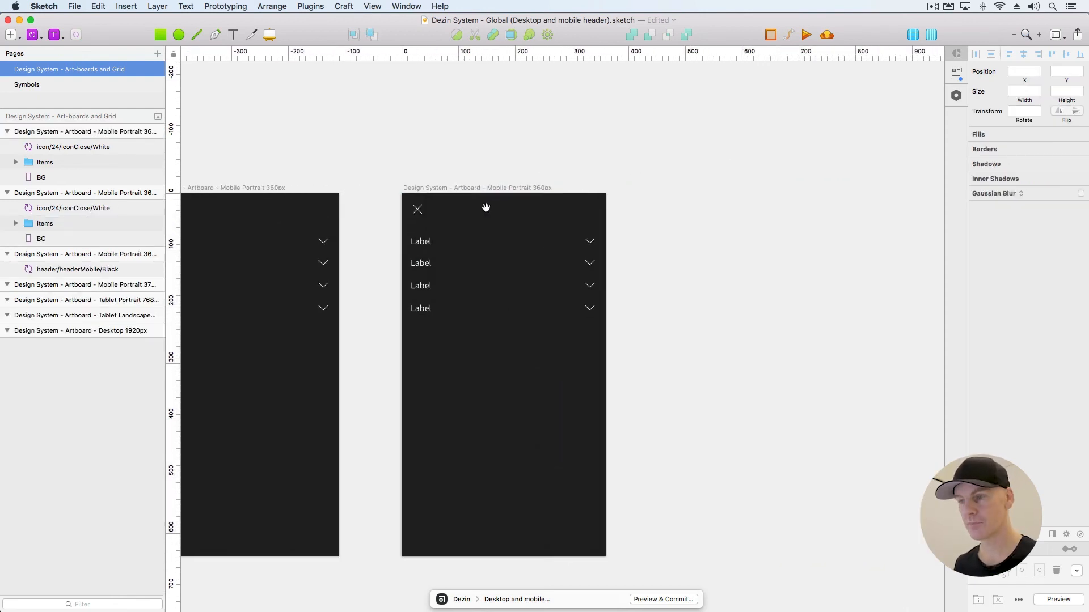
pyautogui.click(462, 310)
pyautogui.moveTo(452, 318); pyautogui.dragTo(452, 437)
pyautogui.click(452, 287)
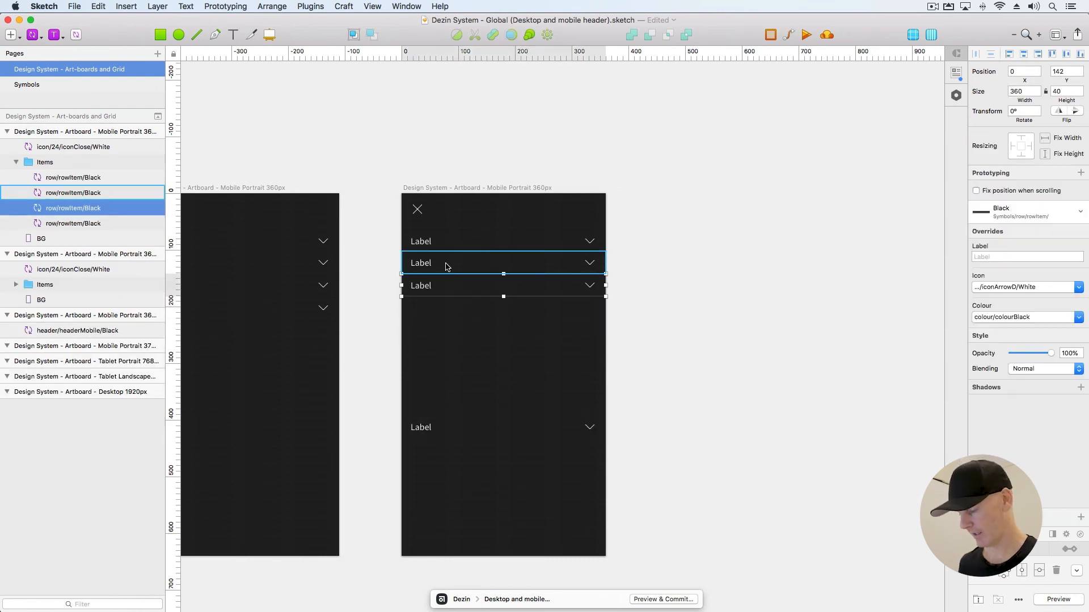
# Insert the white row item symbol directly beneath the third black row on the copied artboard, at X 0, Y 184
pyautogui.press('super+plus')
pyautogui.moveTo(444, 263); pyautogui.dragTo(399, 198)
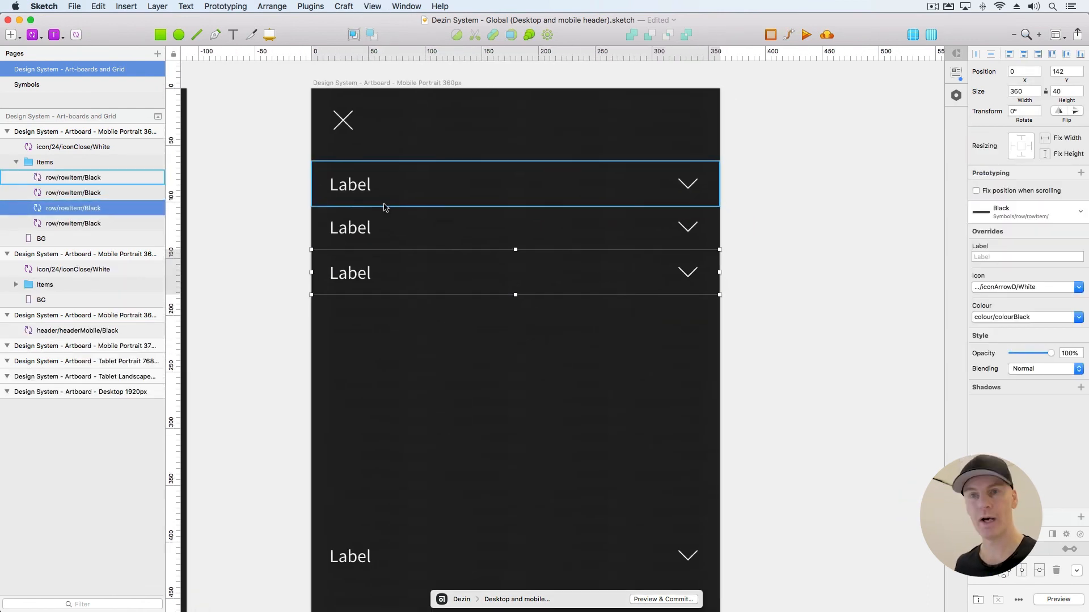
pyautogui.click(33, 38)
pyautogui.moveTo(85, 51)
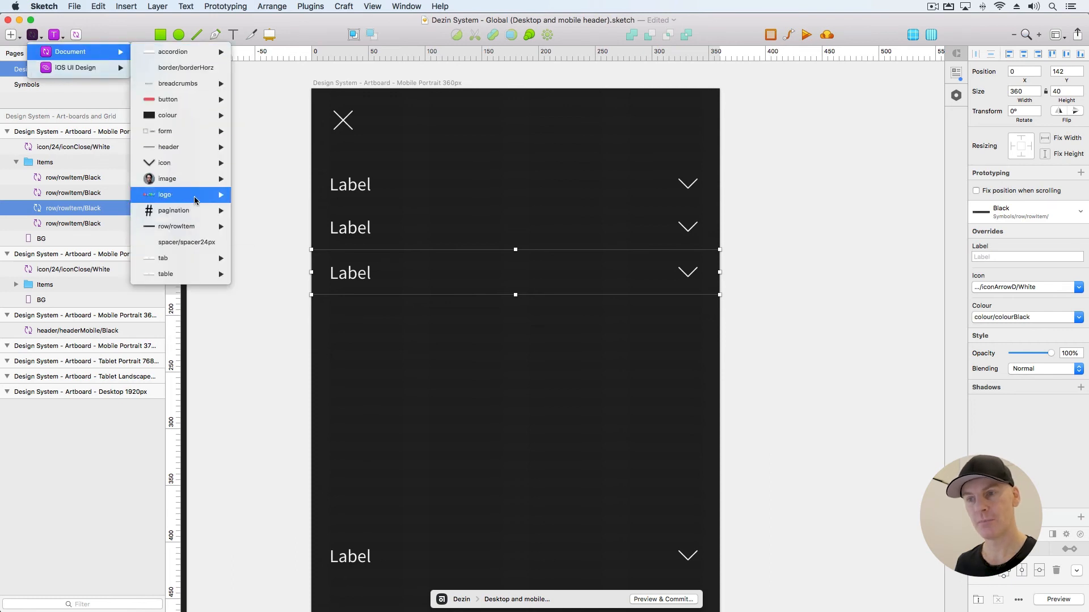
pyautogui.moveTo(192, 227)
pyautogui.click(258, 242)
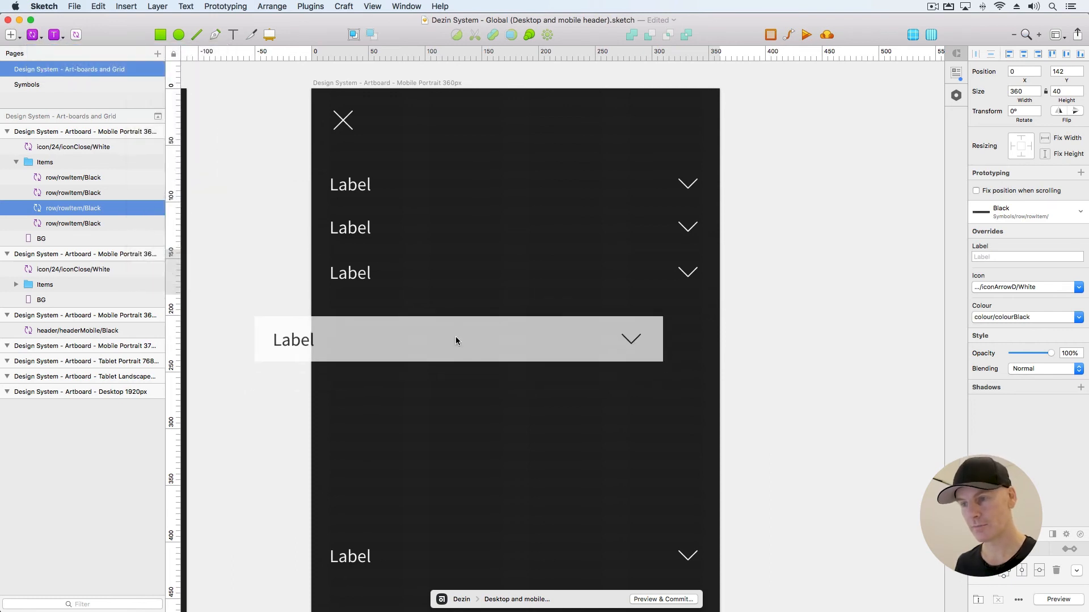
pyautogui.click(535, 317)
pyautogui.moveTo(377, 320); pyautogui.dragTo(367, 320)
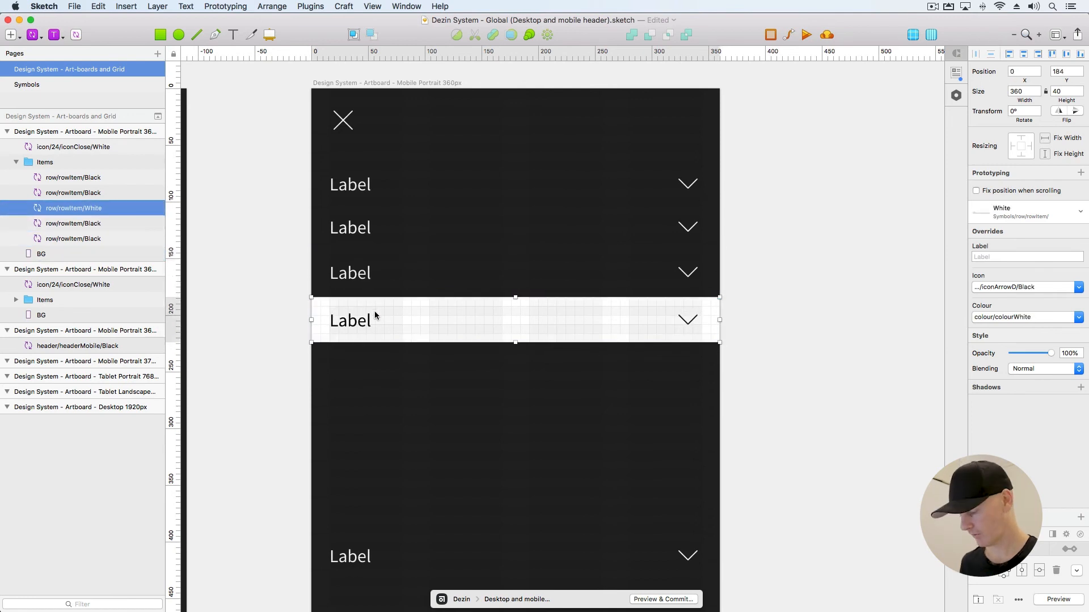
# Move the third black row item to Y 144 and the second to Y 104, aligning the rows edge to edge
pyautogui.scroll(5, 374, 310)
pyautogui.click(488, 284)
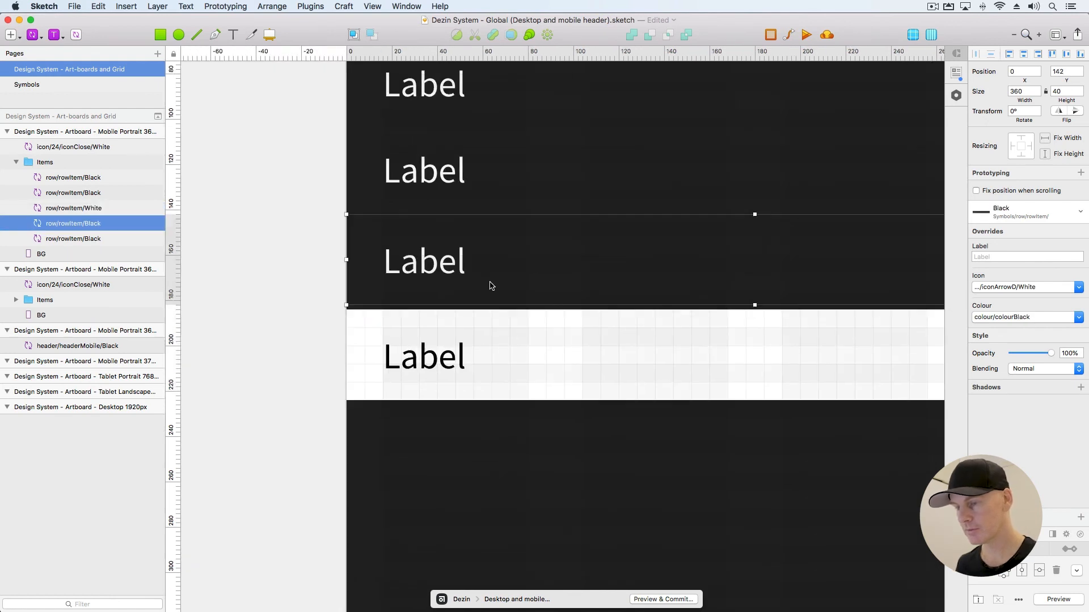
pyautogui.moveTo(465, 280); pyautogui.dragTo(426, 322)
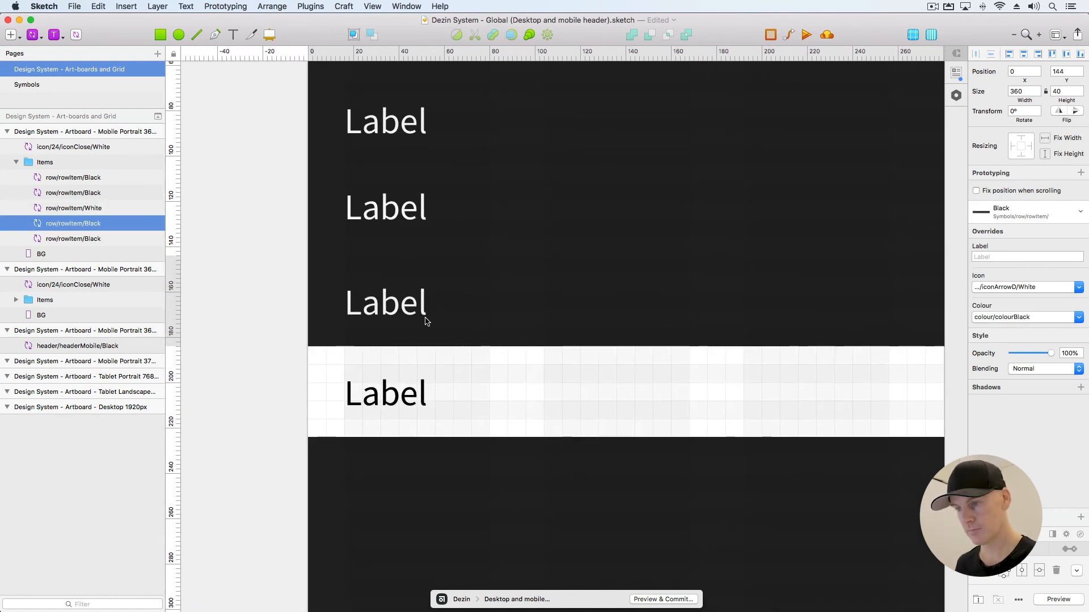
pyautogui.click(406, 228)
pyautogui.click(385, 132)
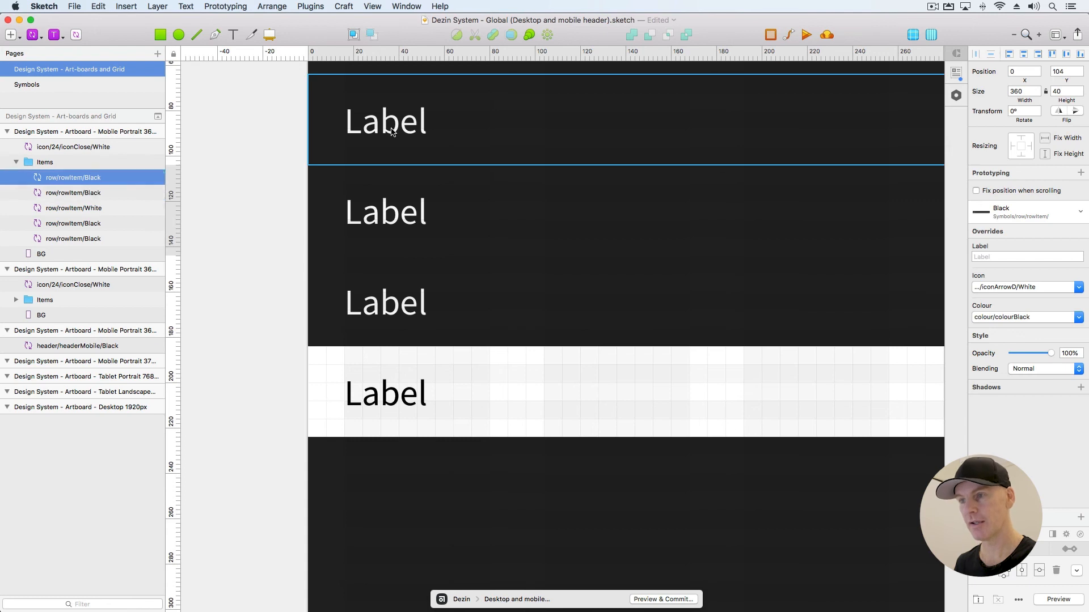
pyautogui.click(389, 189)
pyautogui.click(391, 143)
pyautogui.scroll(1, 392, 226)
pyautogui.scroll(2, 390, 248)
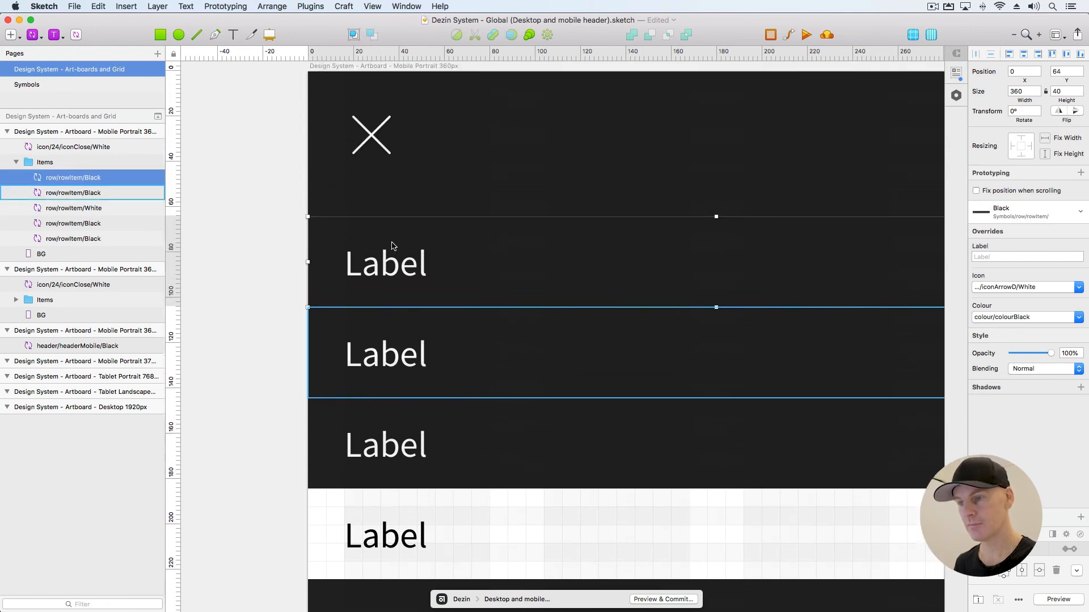
pyautogui.scroll(-7, 391, 244)
pyautogui.scroll(1, 401, 246)
# Group the white row item and name the group L2
pyautogui.click(421, 208)
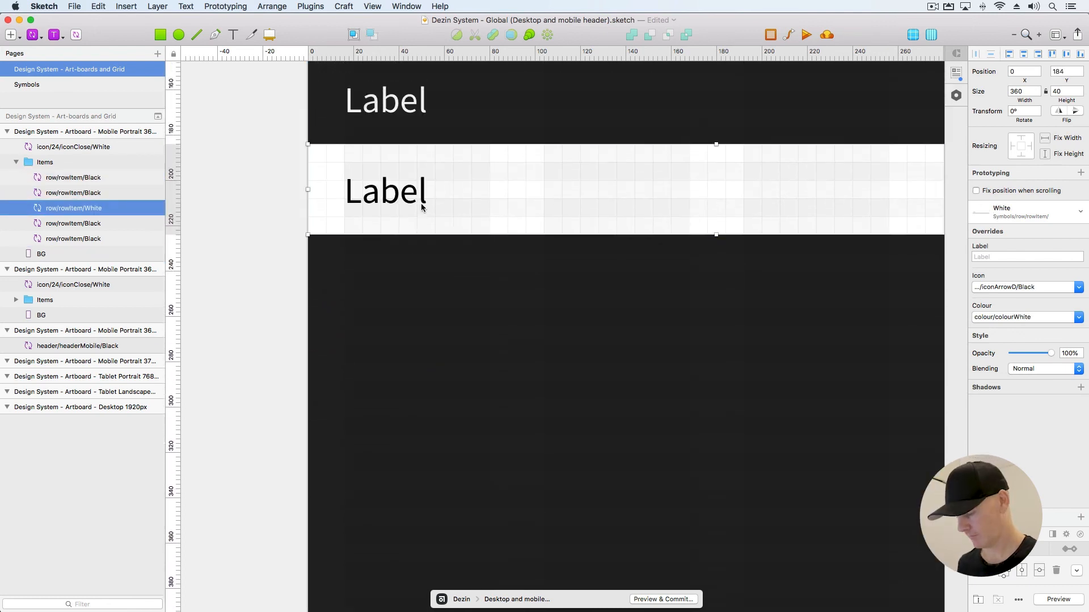
pyautogui.press('super+minus')
pyautogui.moveTo(534, 248); pyautogui.dragTo(434, 241)
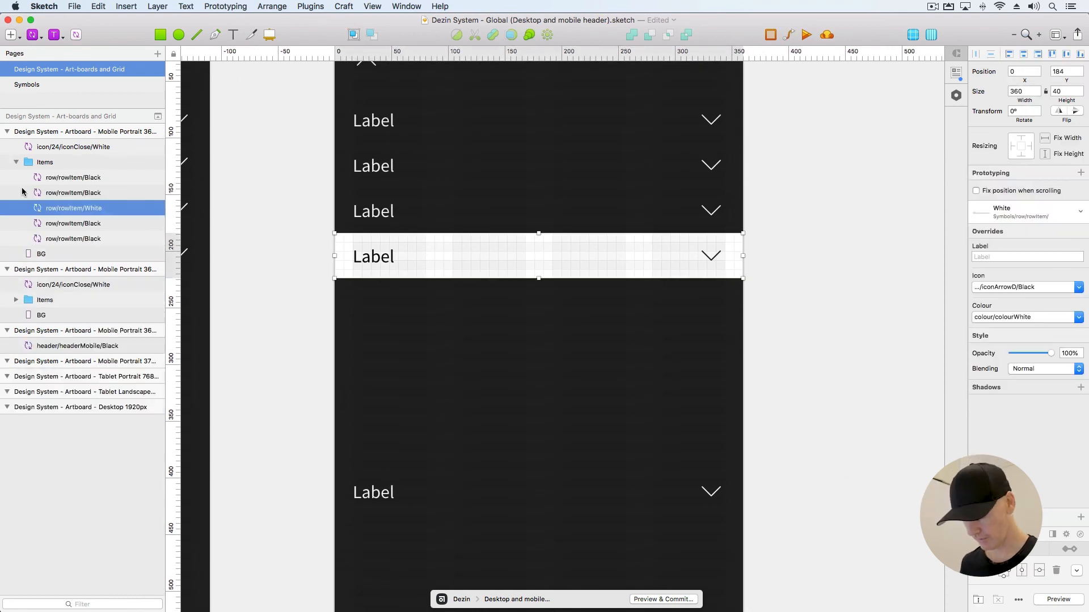
pyautogui.press('super+g')
pyautogui.doubleClick(92, 208)
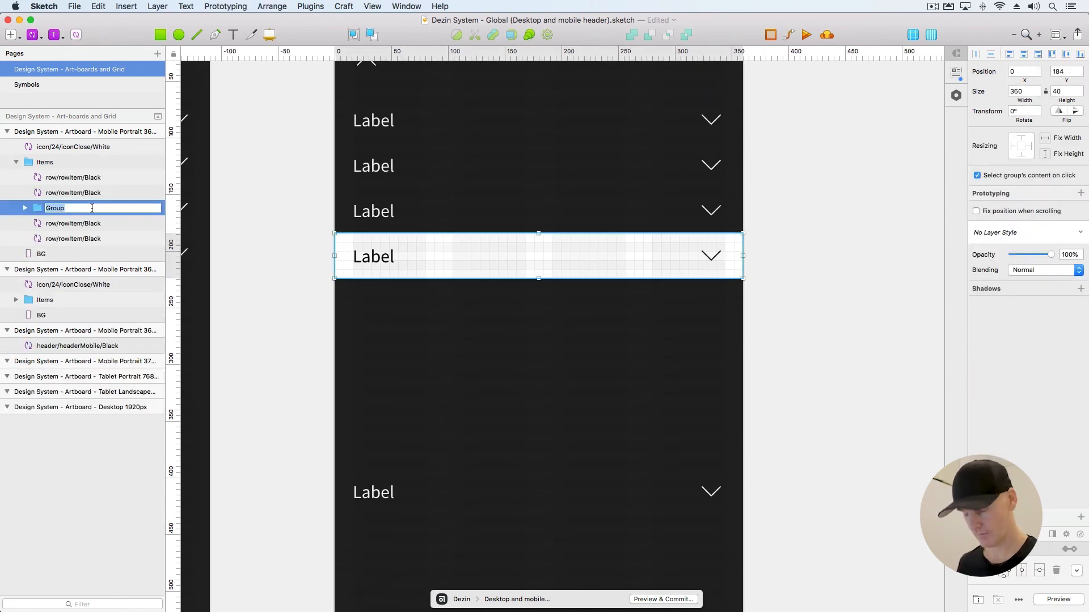
pyautogui.write('L2')
pyautogui.press('Return')
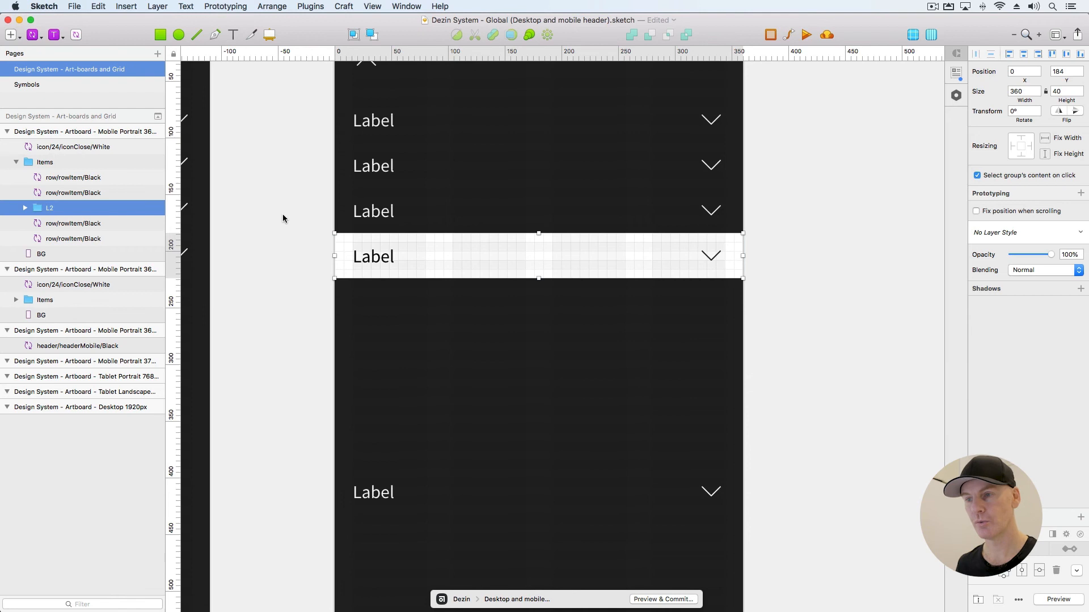
# Rename the Items groups on both opened-menu artboards to L1
pyautogui.click(365, 139)
pyautogui.click(45, 165)
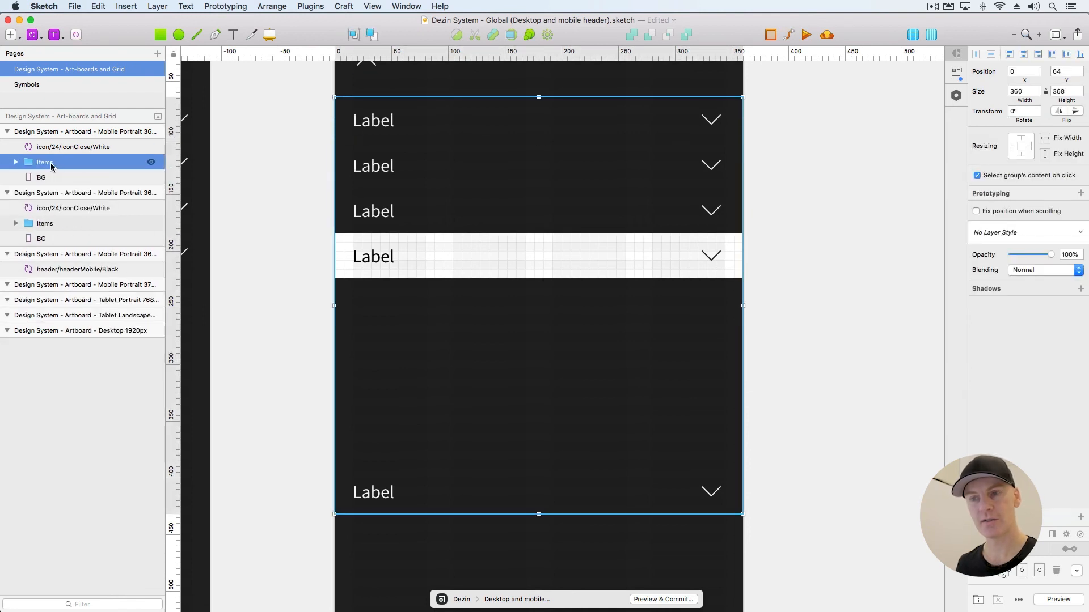
pyautogui.doubleClick(61, 163)
pyautogui.write('L1')
pyautogui.press('Return')
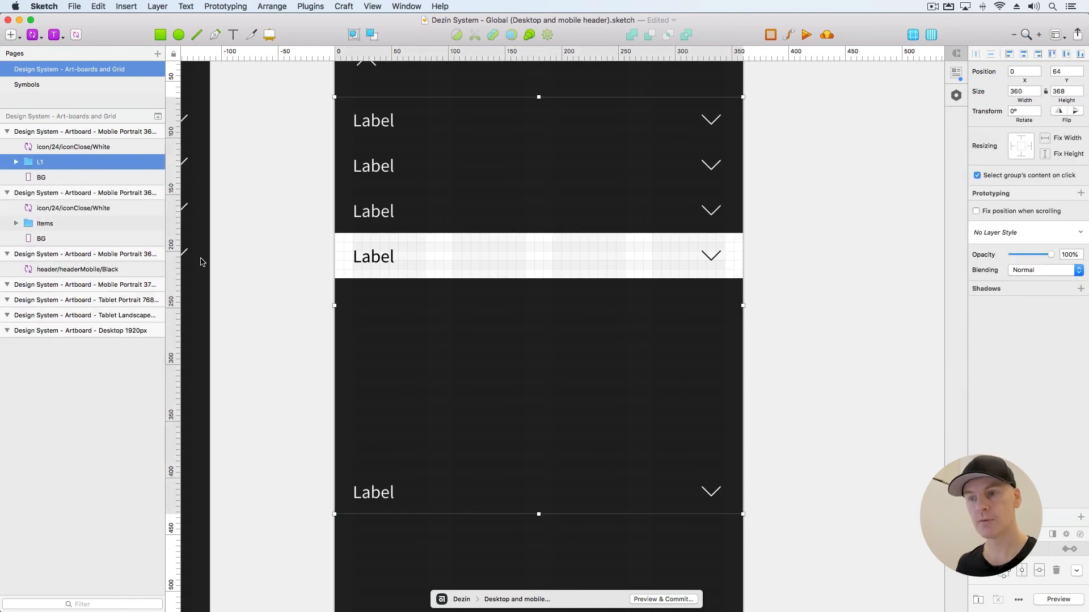
pyautogui.click(32, 225)
pyautogui.doubleClick(56, 223)
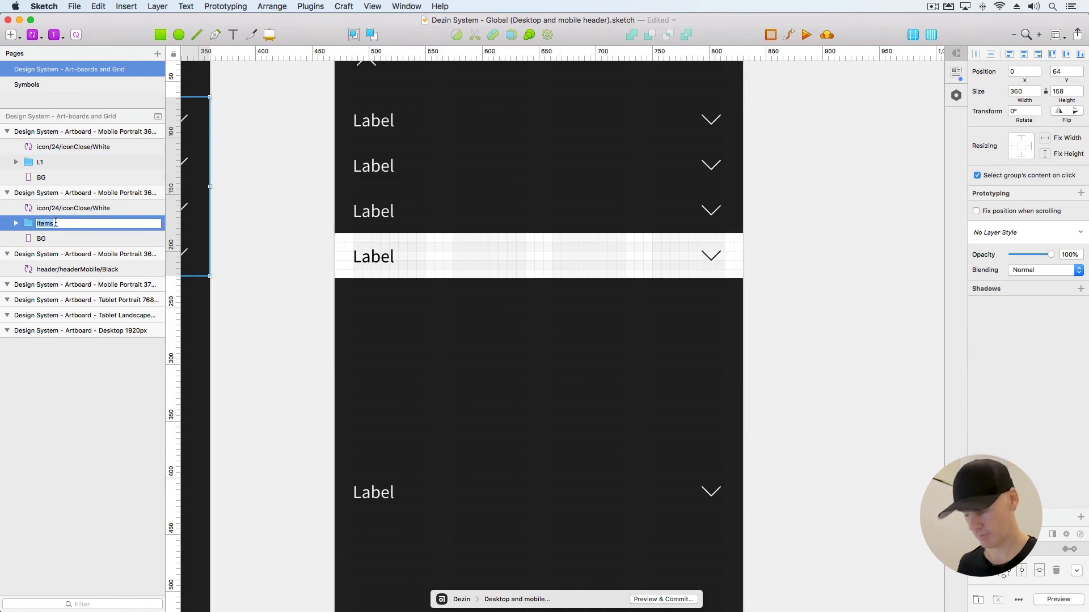
pyautogui.write('L1')
pyautogui.press('Return')
# Set the icon override of the white row item in group L2 to None
pyautogui.click(80, 163)
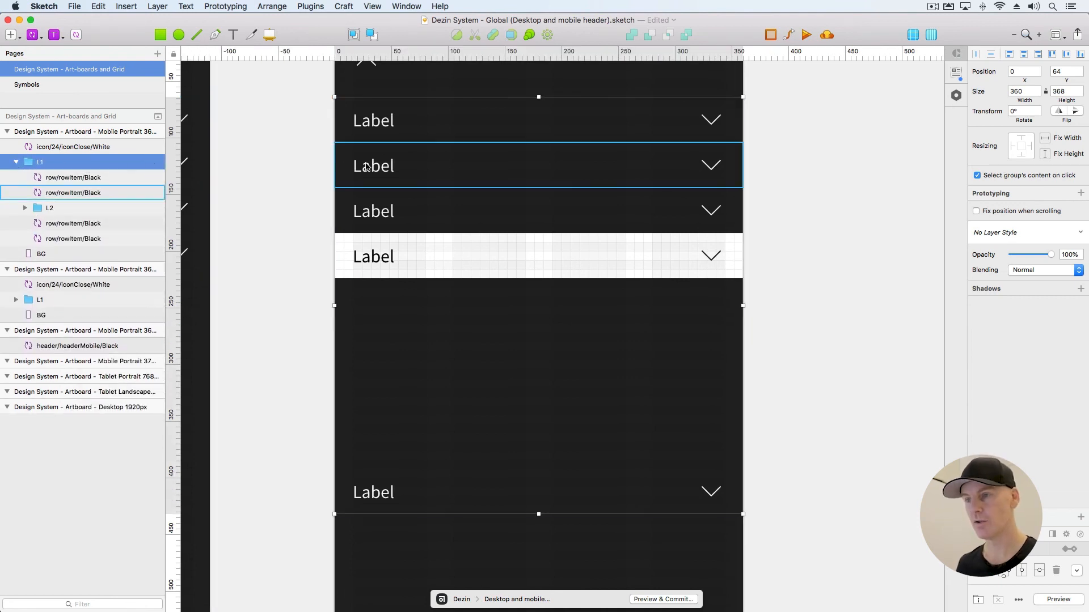
pyautogui.click(385, 136)
pyautogui.click(390, 182)
pyautogui.click(391, 255)
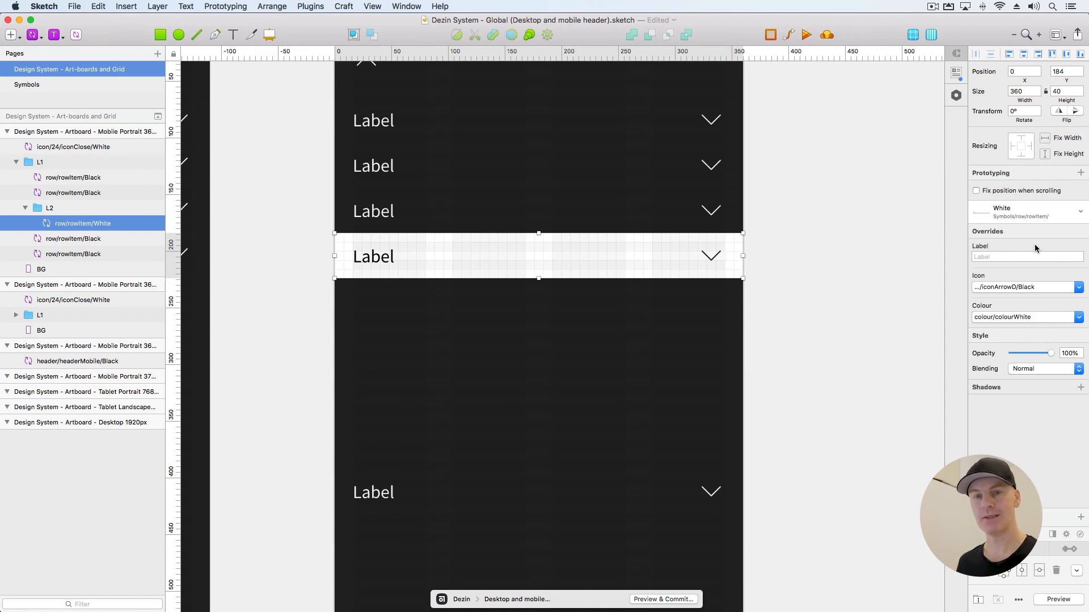
pyautogui.click(1025, 289)
pyautogui.click(1019, 297)
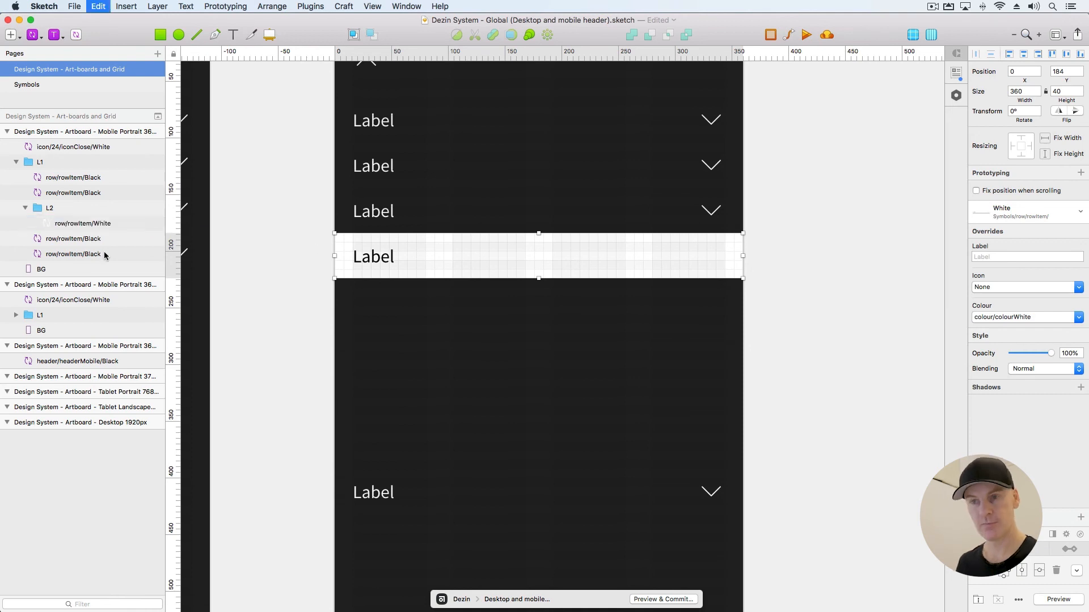
# Duplicate the white row item within L2 and move the lower-ordered copy 40 px down to Y 224
pyautogui.press('super+d')
pyautogui.click(72, 240)
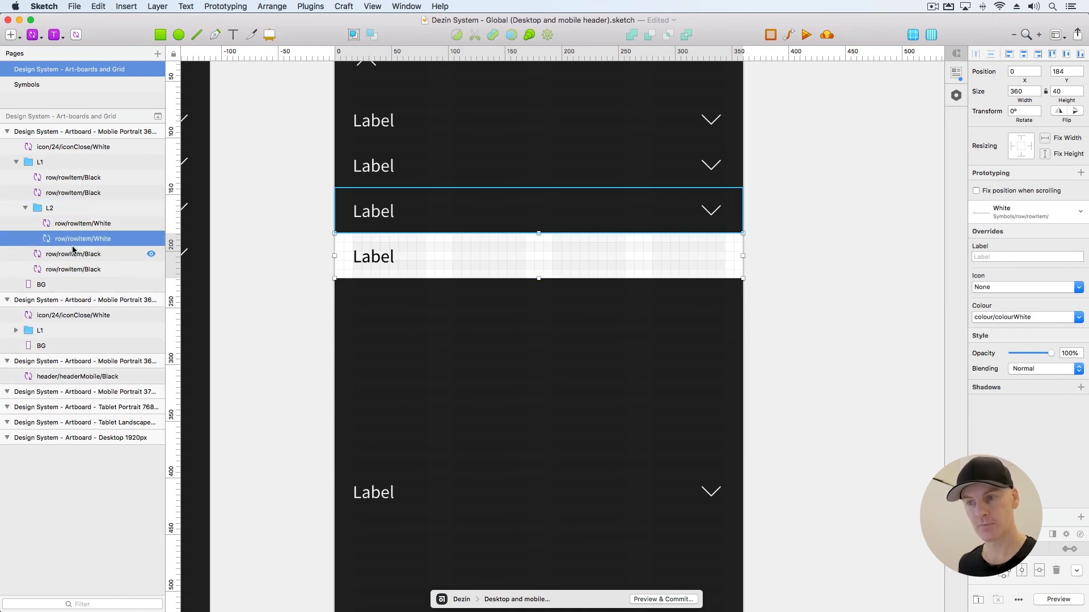
pyautogui.hotkey('shift', 'Down')
pyautogui.hotkey('shift', 'Down')
pyautogui.hotkey('shift', 'Down')
pyautogui.hotkey('shift', 'Down')
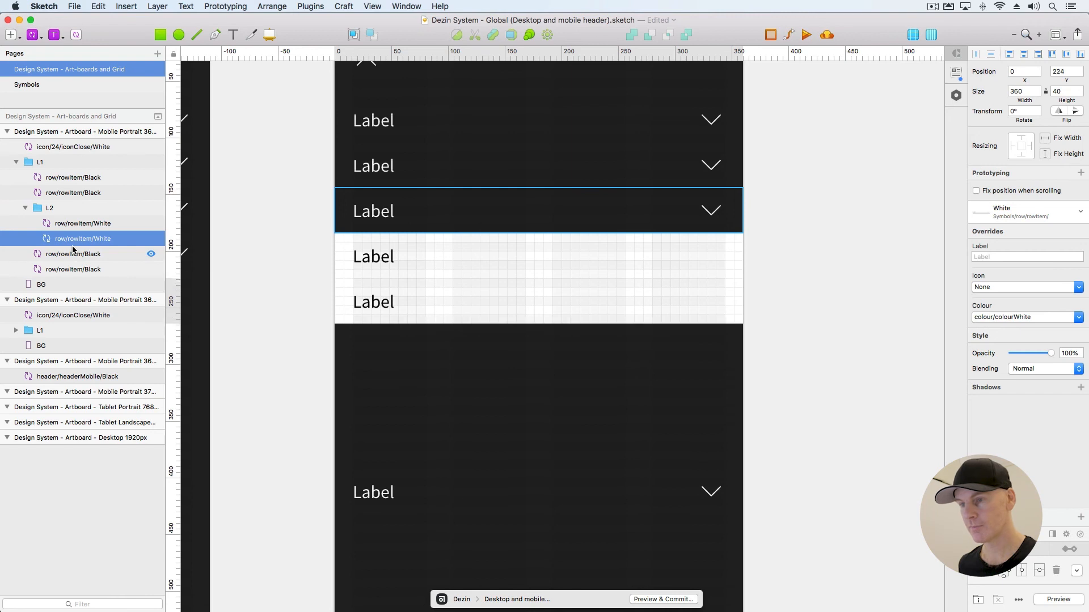
# Move the last black row item up to Y 264, directly beneath the two white rows
pyautogui.moveTo(389, 488); pyautogui.dragTo(404, 343)
pyautogui.press('Down')
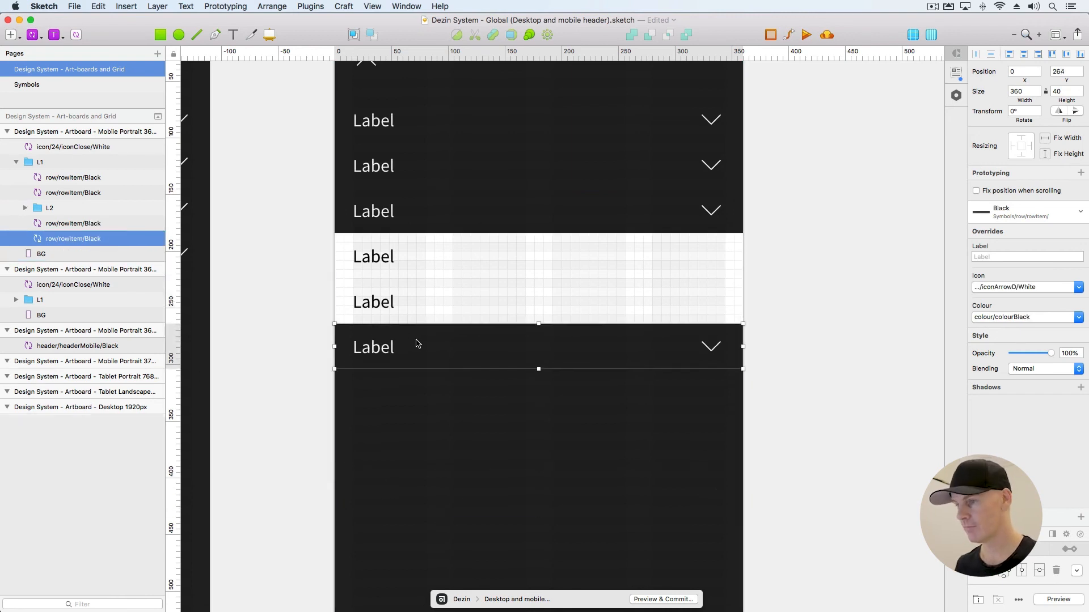
pyautogui.click(773, 334)
pyautogui.press('super+0')
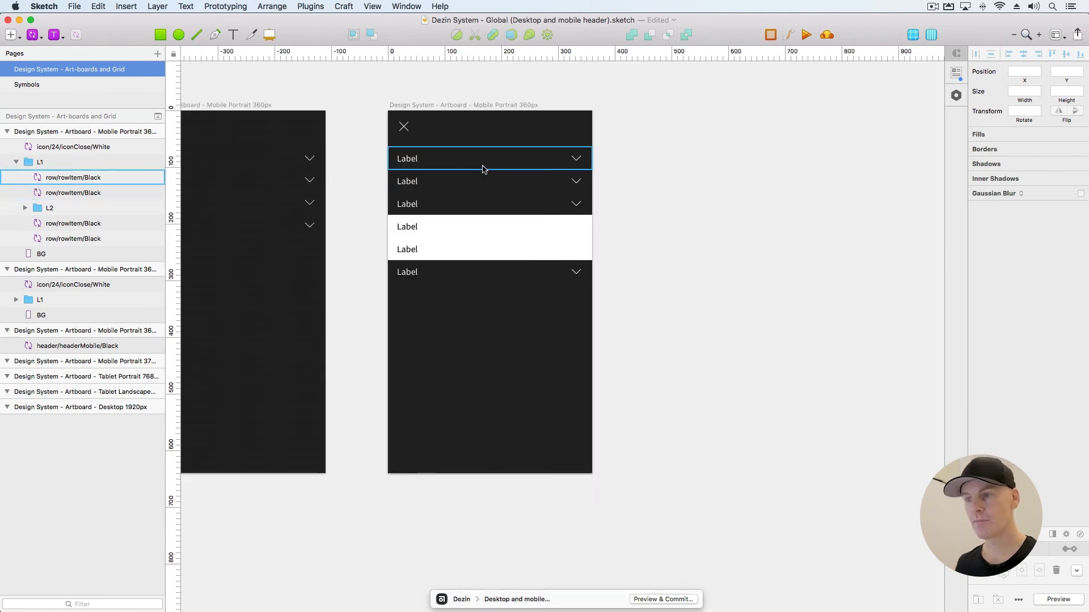
pyautogui.click(483, 166)
pyautogui.click(701, 191)
# Insert the white 24 px Facebook icon symbol just above the BG layer, near the artboard's lower-left corner
pyautogui.click(450, 127)
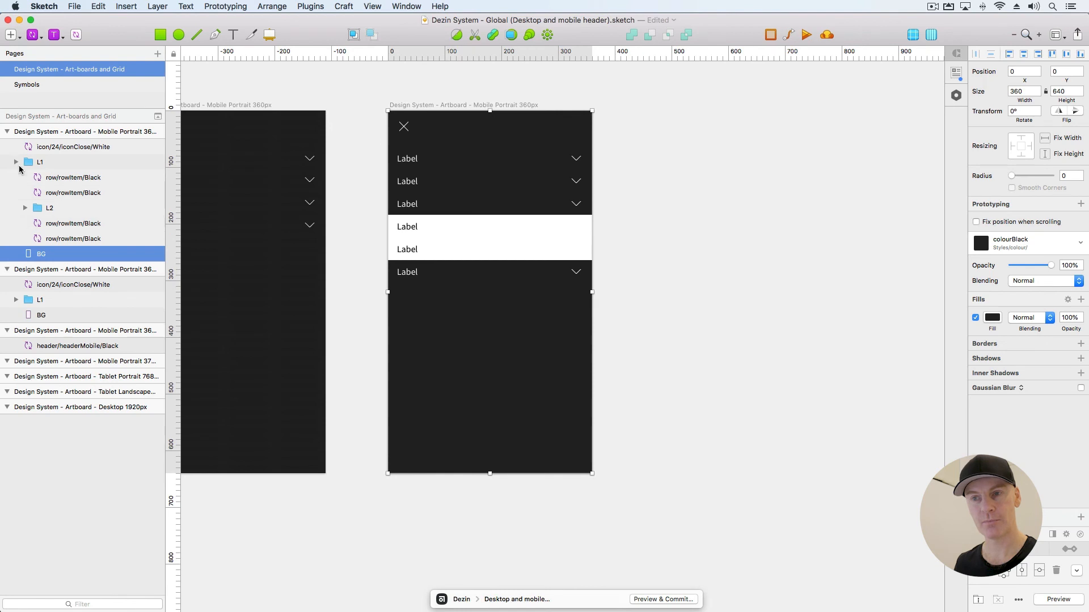
pyautogui.click(17, 163)
pyautogui.click(32, 34)
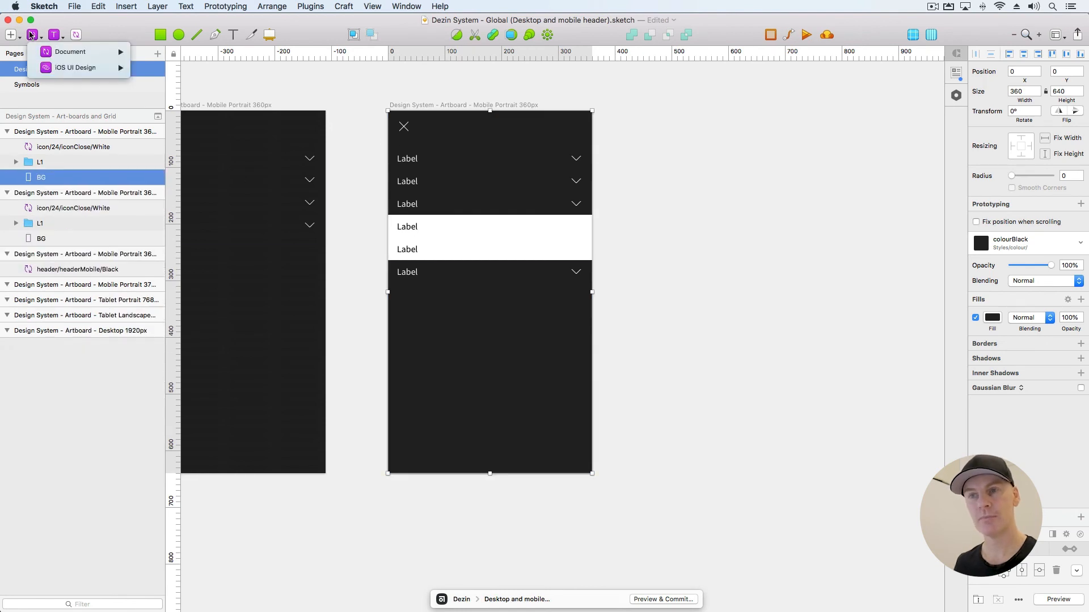
pyautogui.moveTo(48, 68)
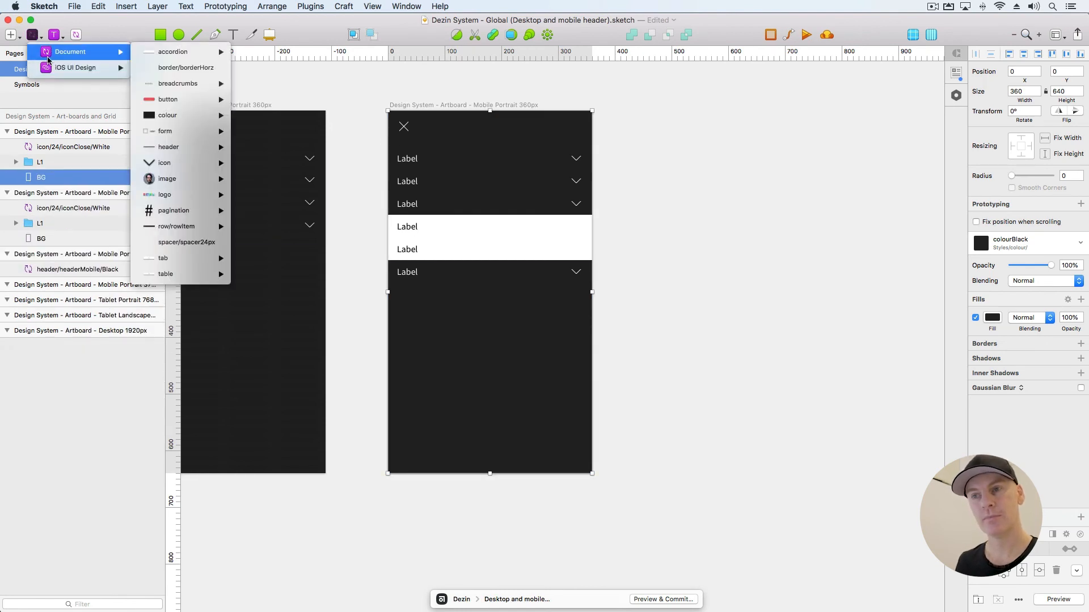
pyautogui.moveTo(170, 166)
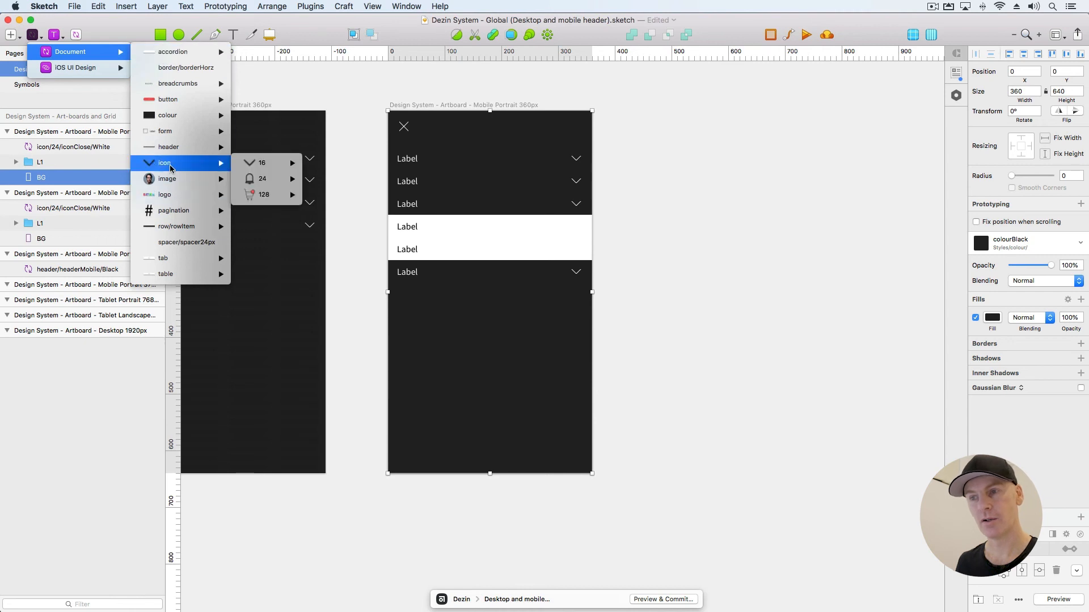
pyautogui.moveTo(273, 181)
pyautogui.moveTo(352, 199)
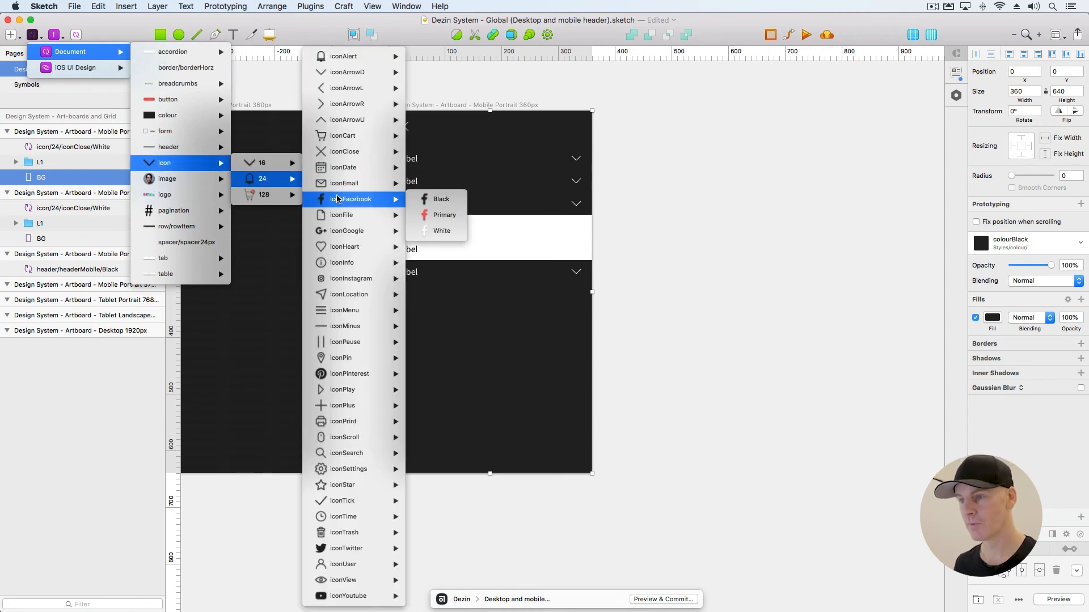
pyautogui.click(431, 233)
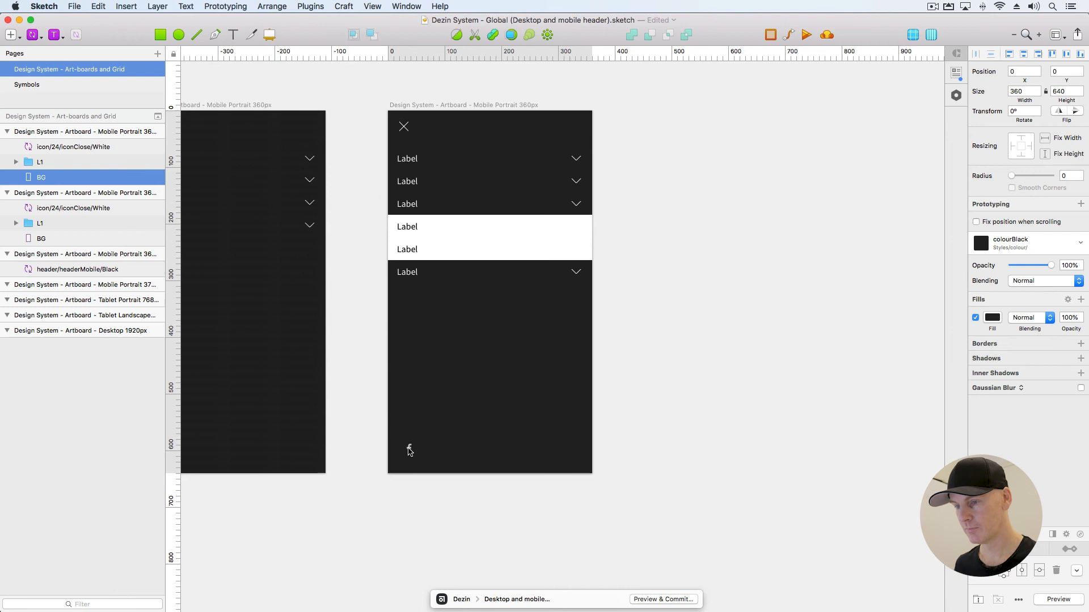
pyautogui.click(406, 452)
# Position the Facebook icon at X 16, Y 600, 16 px from the artboard's left and bottom edges
pyautogui.press('super+plus')
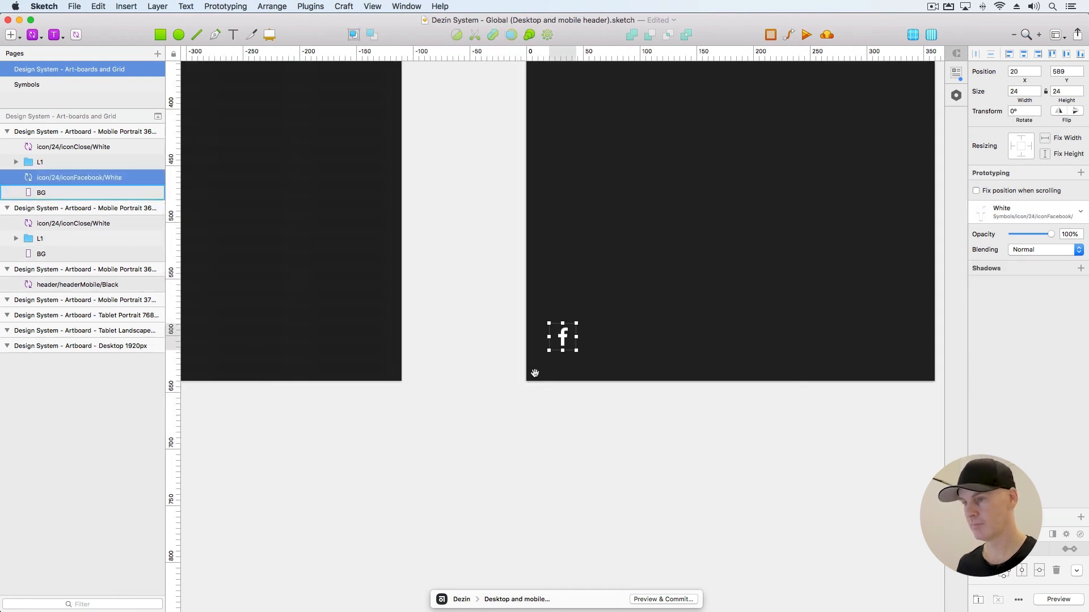
pyautogui.moveTo(535, 372); pyautogui.dragTo(278, 367)
pyautogui.moveTo(305, 326); pyautogui.dragTo(284, 356)
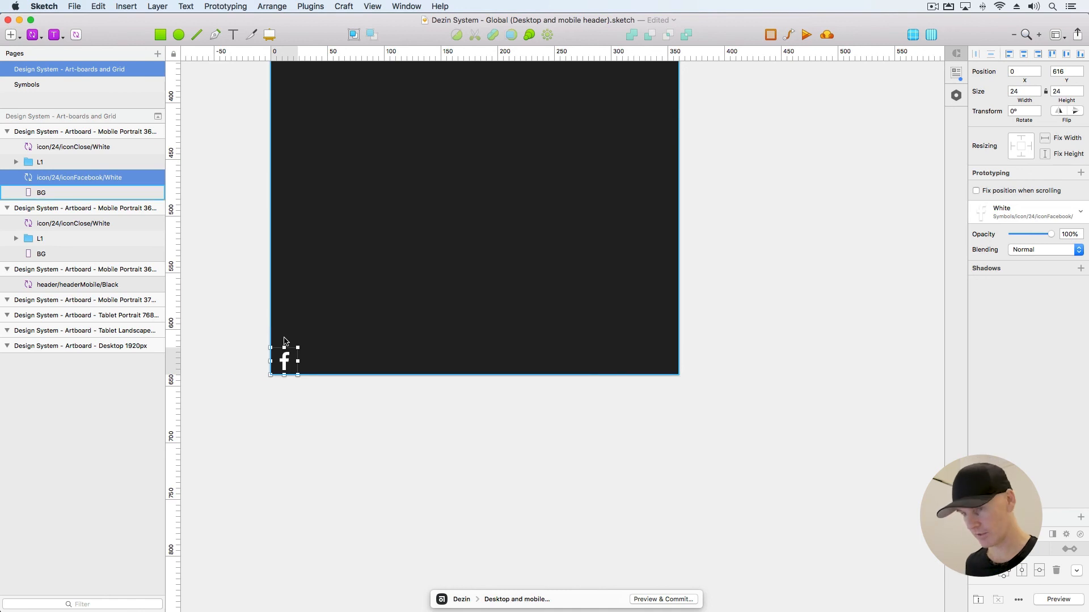
pyautogui.hotkey('shift', 'Right')
pyautogui.hotkey('shift', 'Right')
pyautogui.hotkey('shift', 'Up')
pyautogui.hotkey('shift', 'Up')
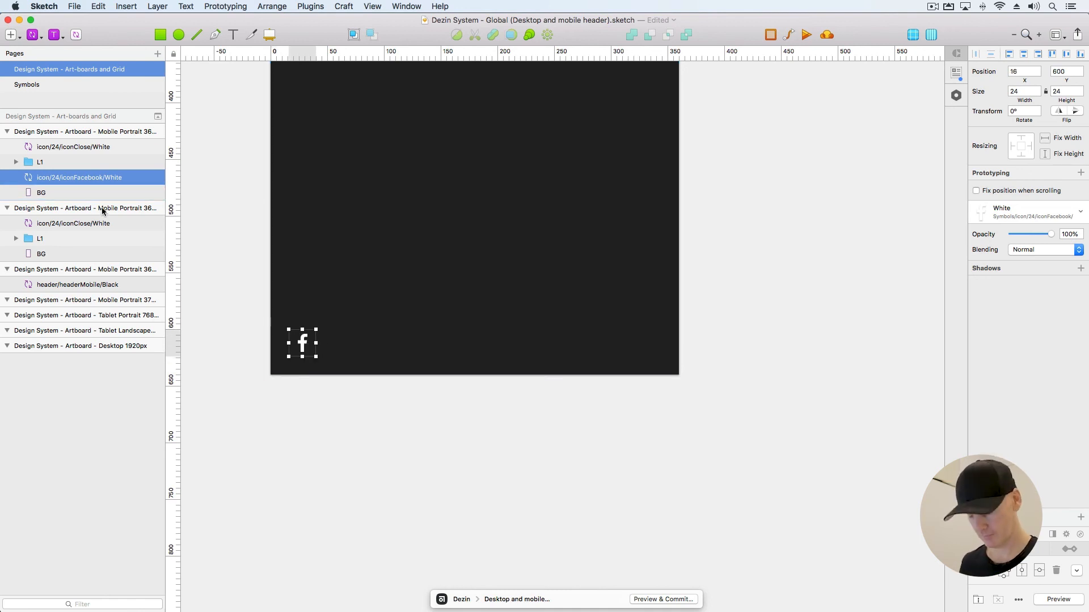
# Group the Facebook icon and name the group Social
pyautogui.press('super+g')
pyautogui.doubleClick(76, 177)
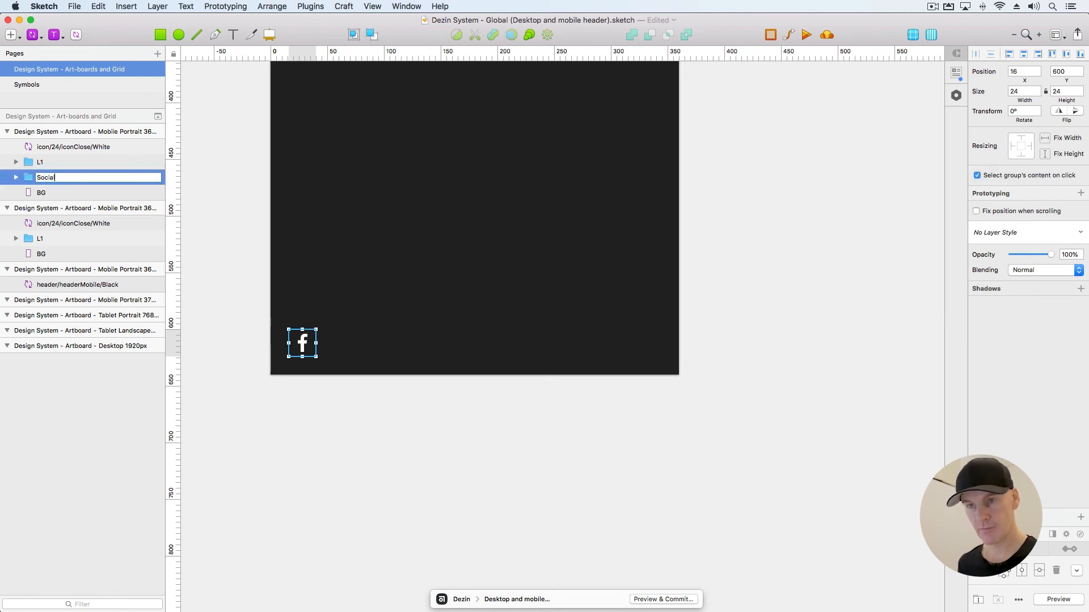
pyautogui.write('Social')
pyautogui.press('Return')
# Insert the white 24 px Twitter icon symbol inside the Social group, just beside the Facebook icon
pyautogui.click(193, 292)
pyautogui.click(301, 343)
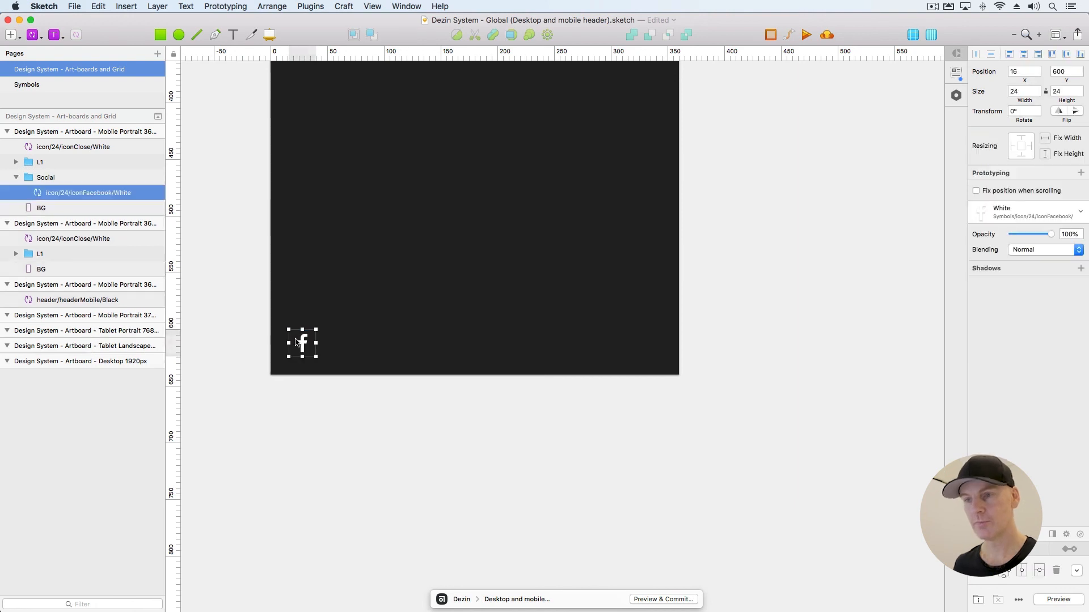
pyautogui.click(34, 35)
pyautogui.moveTo(79, 51)
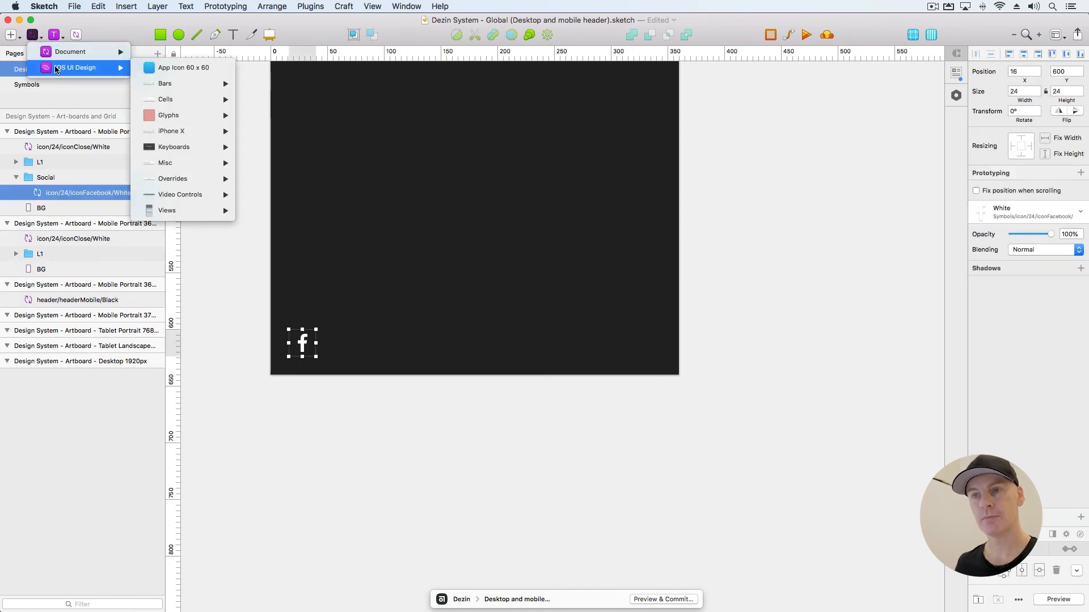
pyautogui.moveTo(188, 52)
pyautogui.moveTo(172, 161)
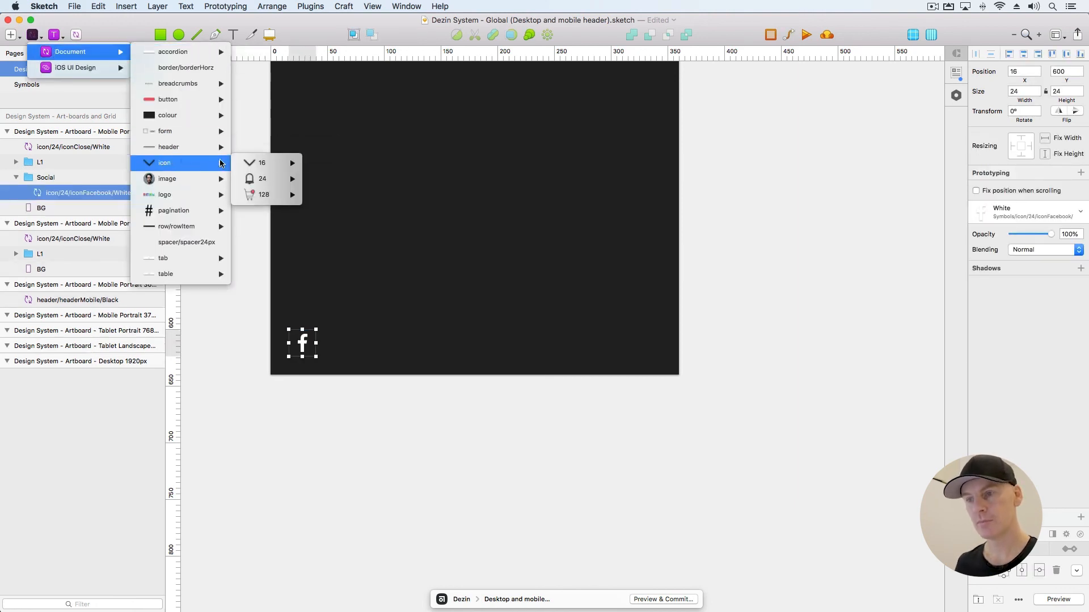
pyautogui.moveTo(288, 177)
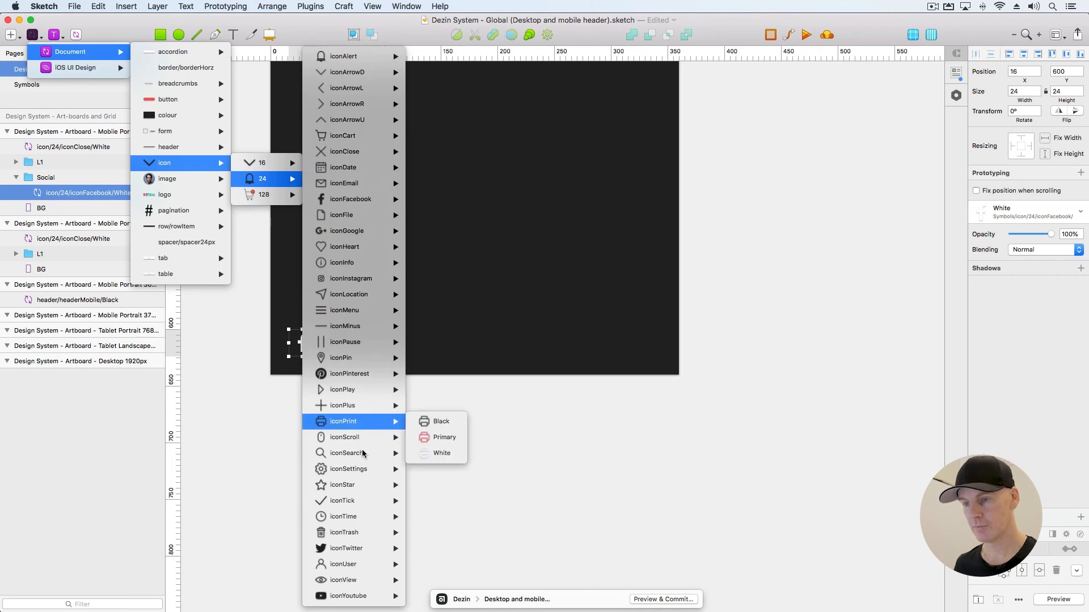
pyautogui.moveTo(345, 390)
pyautogui.moveTo(343, 549)
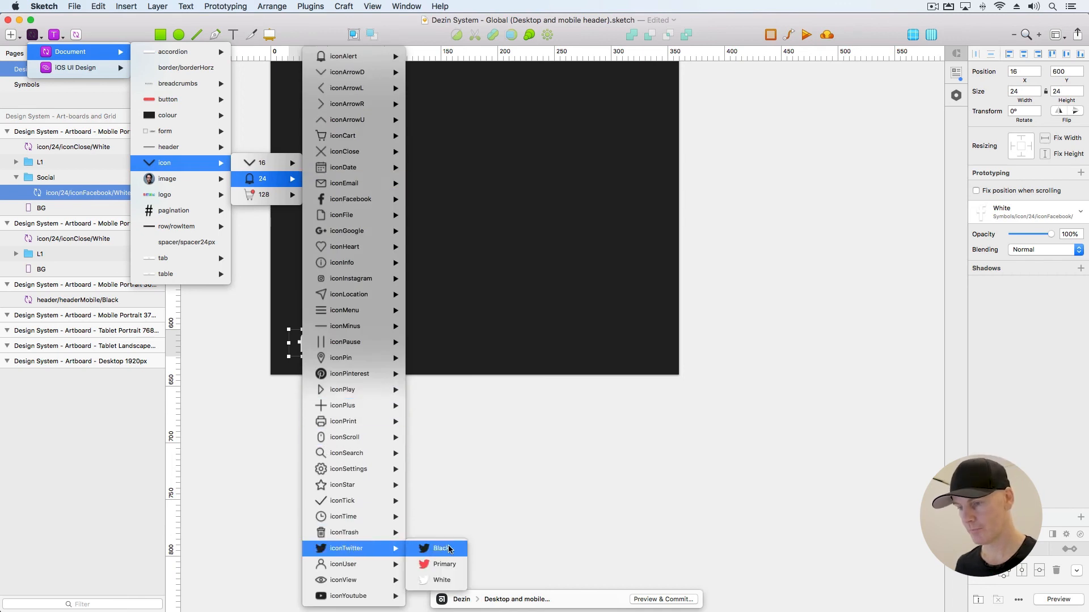
pyautogui.click(441, 580)
pyautogui.click(321, 352)
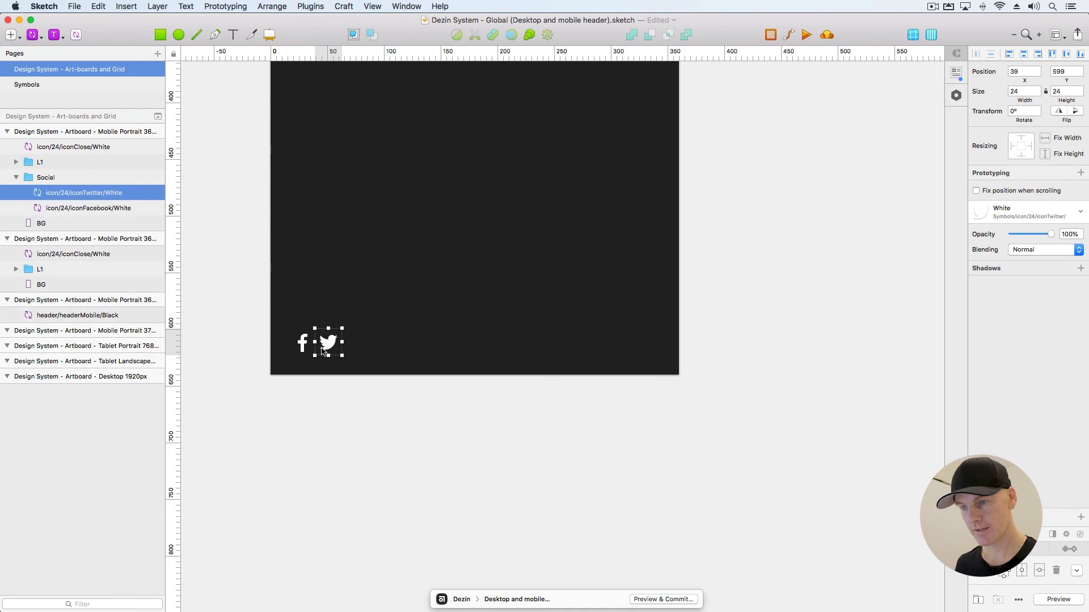
# Align the Twitter icon flush with the Facebook icon's edge at X 40, Y 600
pyautogui.click(305, 343)
pyautogui.press('super+plus')
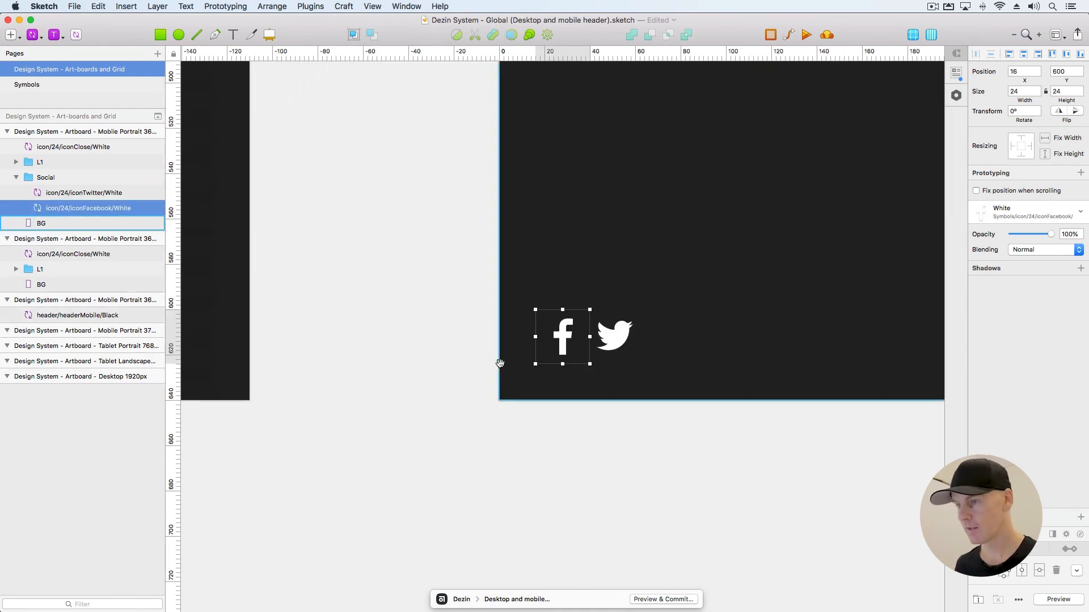
pyautogui.hscroll(4, 501, 365)
pyautogui.moveTo(450, 322); pyautogui.dragTo(452, 328)
pyautogui.click(407, 319)
pyautogui.click(446, 319)
pyautogui.press('Up')
pyautogui.click(400, 317)
pyautogui.click(459, 317)
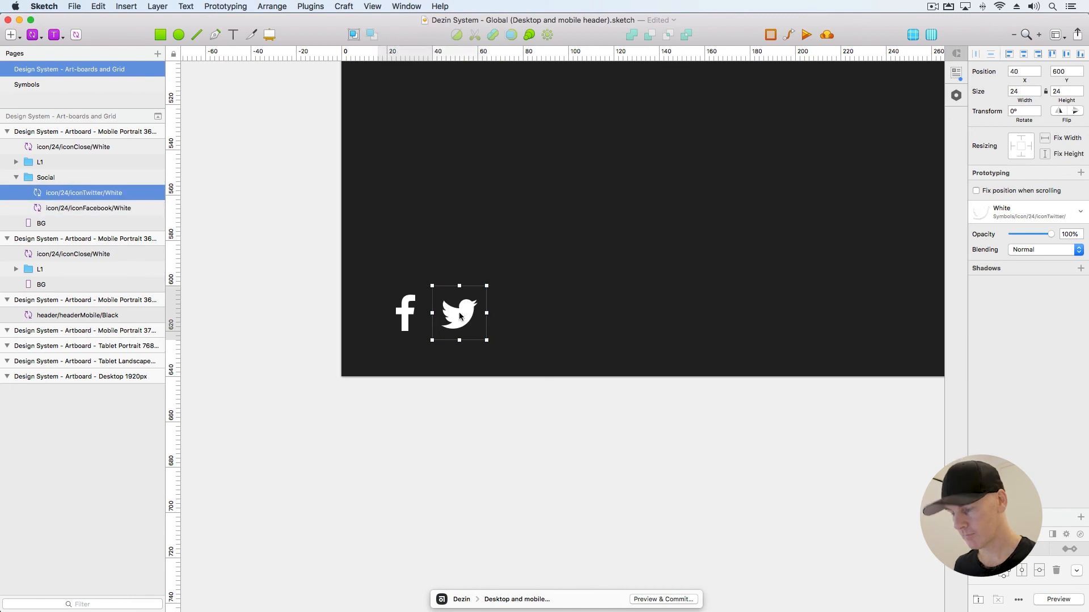
# Shift the Twitter icon over to X 48, leaving an 8 px gap after the Facebook icon
pyautogui.hotkey('shift', 'Right')
pyautogui.hotkey('shift', 'Right')
pyautogui.press('super+0')
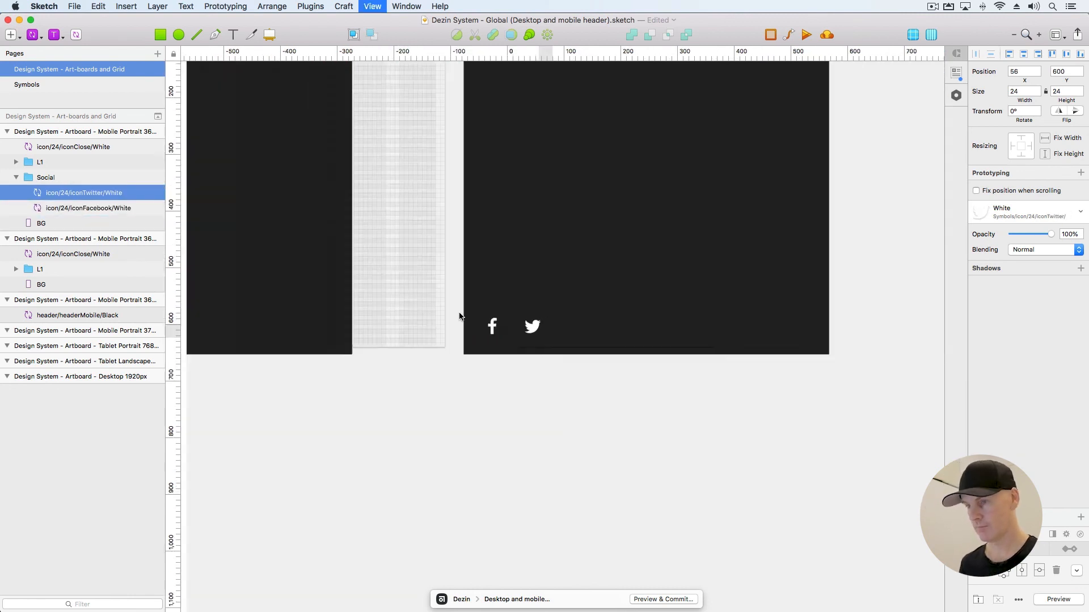
pyautogui.hotkey('shift', 'Left')
pyautogui.click(617, 369)
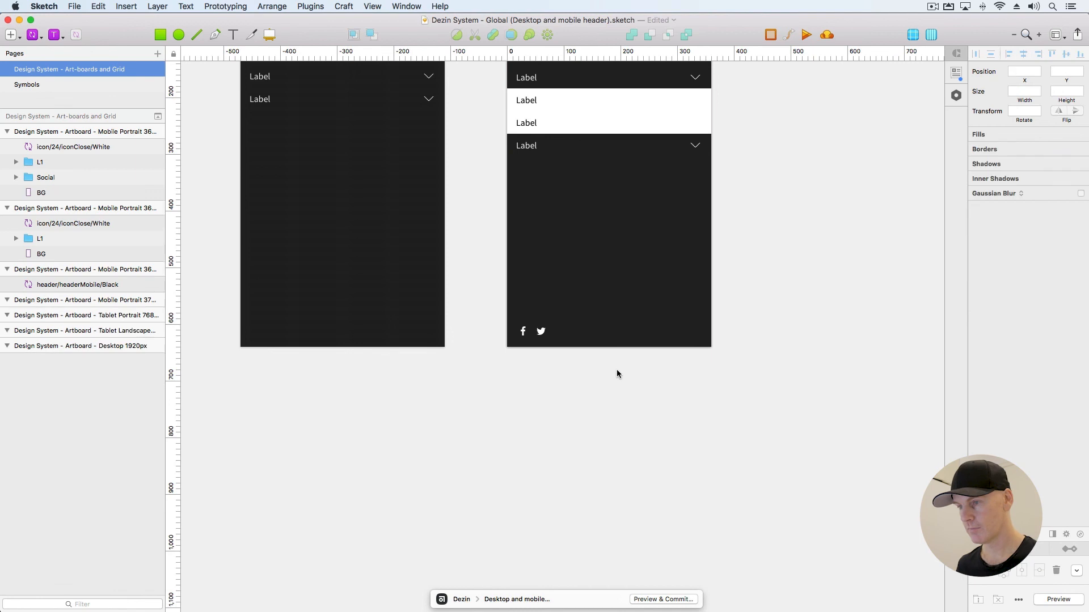
# Pin the Social group to the left and bottom edges with fixed width and fixed height
pyautogui.hscroll(5, 510, 357)
pyautogui.click(412, 336)
pyautogui.click(62, 182)
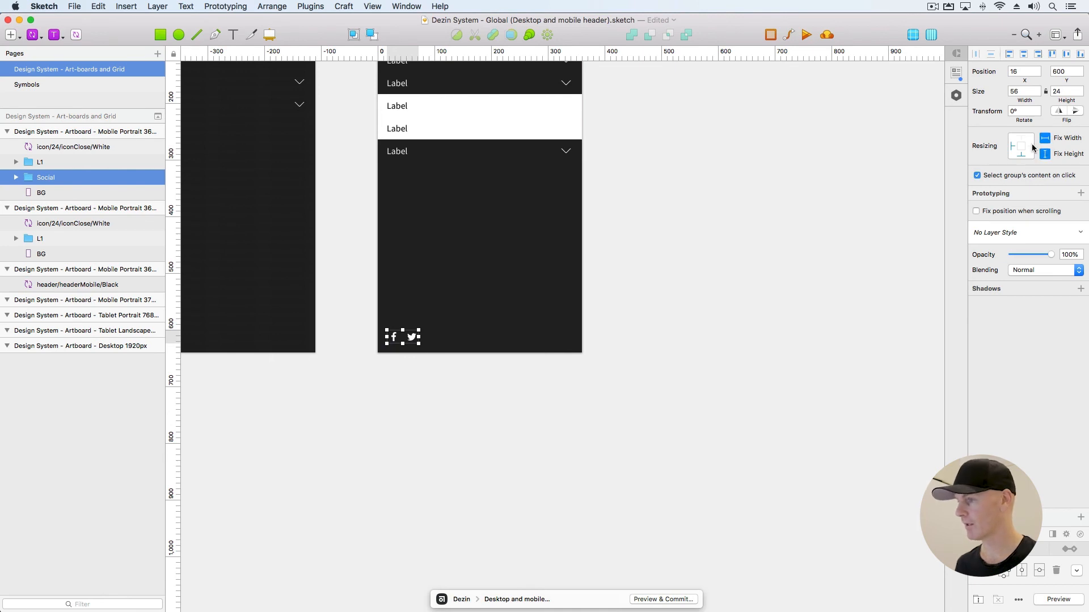
pyautogui.click(721, 250)
# Pin the white close icon to the artboard's top and left edges with fixed width and fixed height
pyautogui.scroll(6, 721, 250)
pyautogui.hscroll(-2, 721, 249)
pyautogui.click(325, 182)
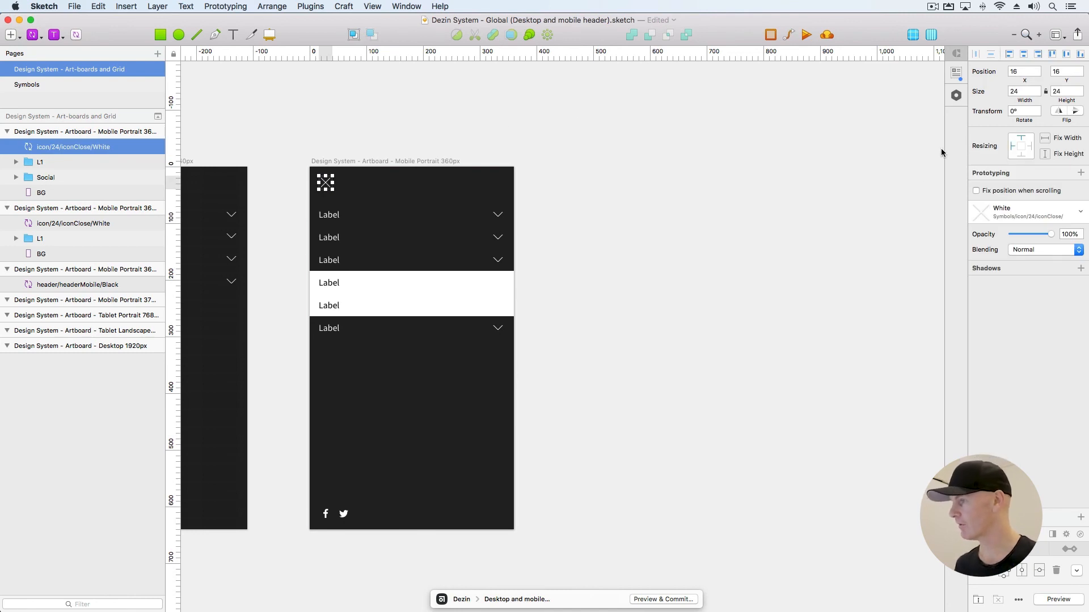
pyautogui.click(639, 116)
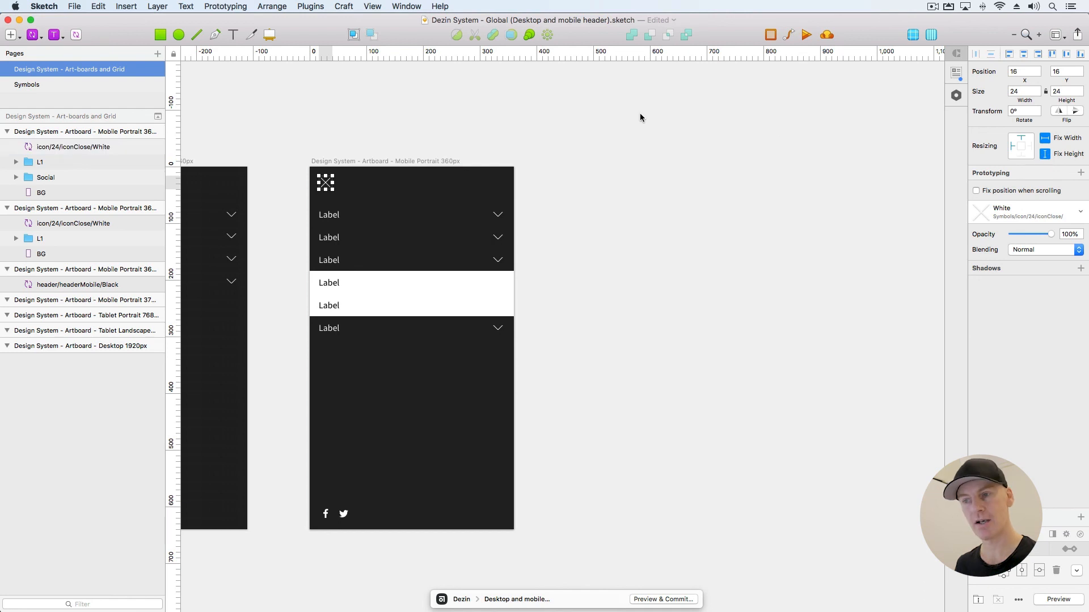
# Set the edge pinning of all six L1 and L2 row items, including the left edge, and pin the L1 group left and right
pyautogui.scroll(-1, 501, 154)
pyautogui.keyDown('super'); pyautogui.click(345, 192); pyautogui.keyUp('super')
pyautogui.keyDown('shift'); pyautogui.keyDown('super'); pyautogui.click(371, 213); pyautogui.keyUp('super'); pyautogui.keyUp('shift')
pyautogui.keyDown('shift'); pyautogui.keyDown('super'); pyautogui.click(360, 234); pyautogui.keyUp('super'); pyautogui.keyUp('shift')
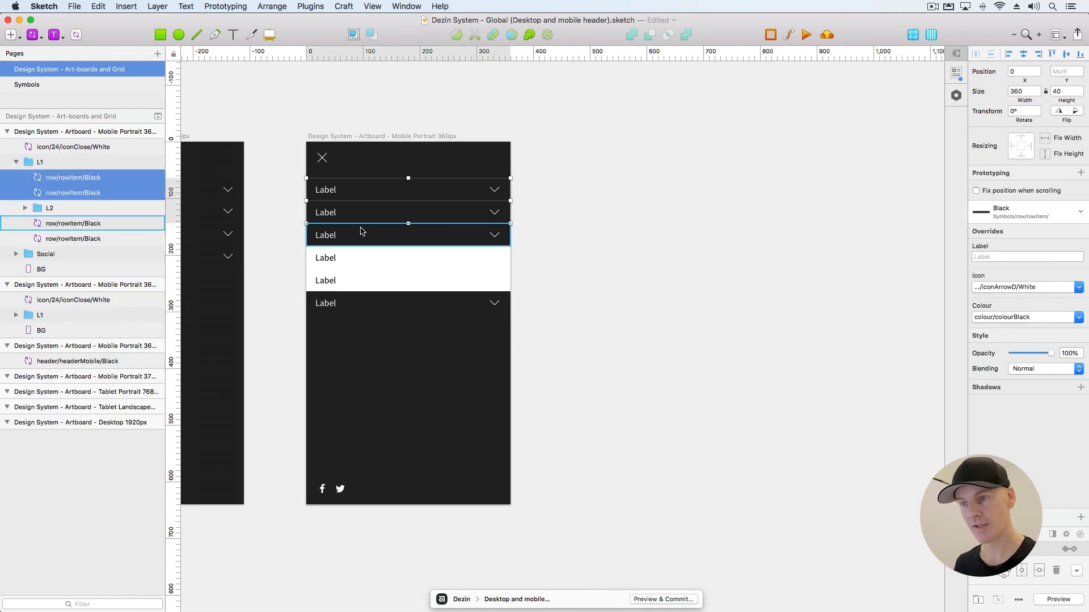
pyautogui.keyDown('shift'); pyautogui.keyDown('super'); pyautogui.click(361, 255); pyautogui.keyUp('super'); pyautogui.keyUp('shift')
pyautogui.keyDown('shift'); pyautogui.keyDown('super'); pyautogui.click(362, 278); pyautogui.keyUp('super'); pyautogui.keyUp('shift')
pyautogui.keyDown('shift'); pyautogui.keyDown('super'); pyautogui.click(377, 300); pyautogui.keyUp('super'); pyautogui.keyUp('shift')
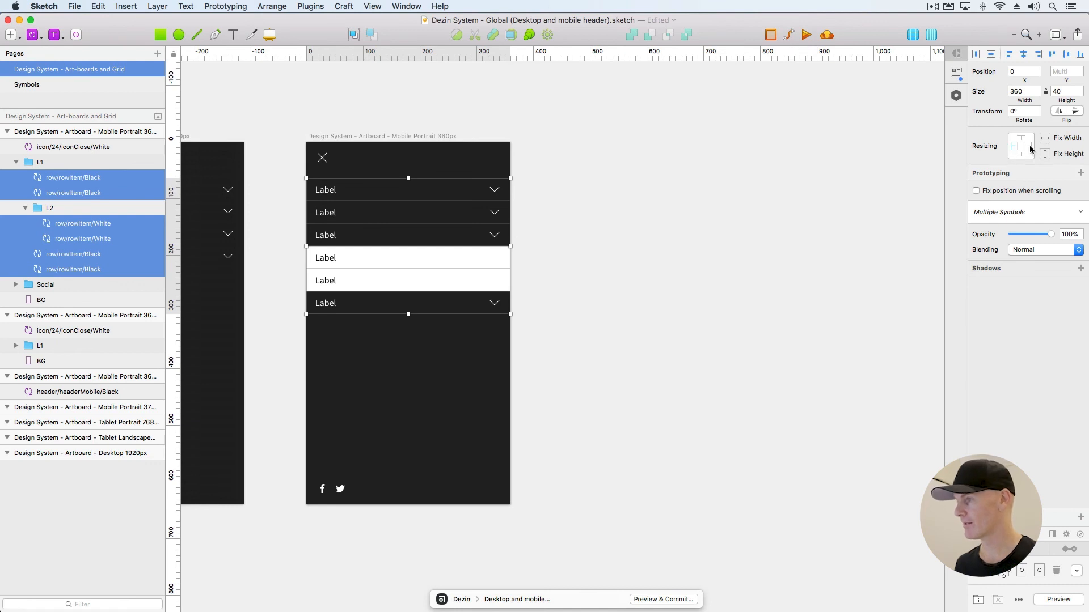
pyautogui.click(676, 148)
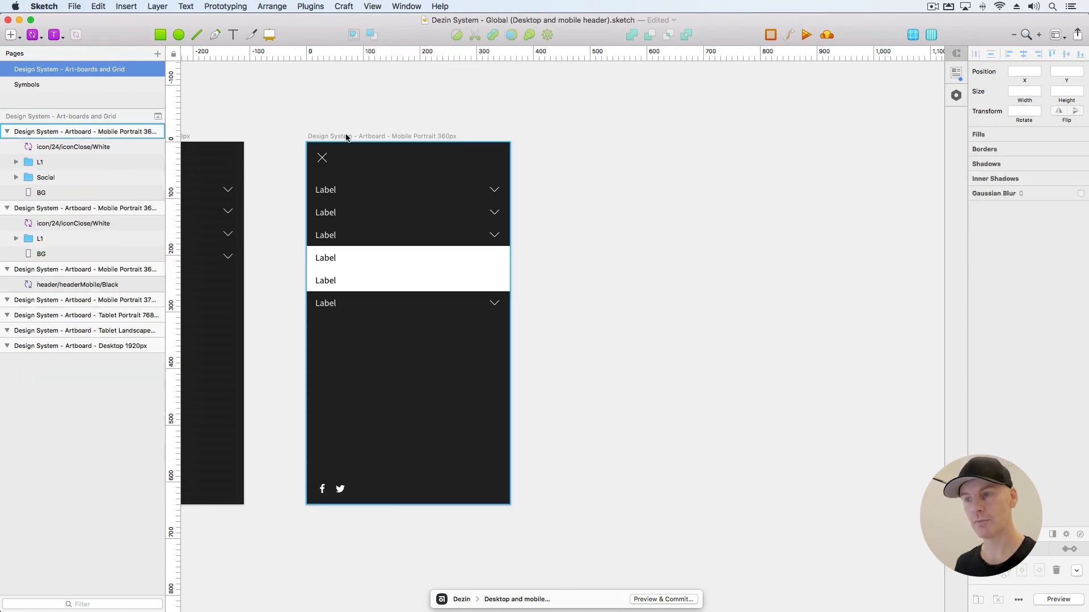
pyautogui.click(342, 197)
pyautogui.press('Escape')
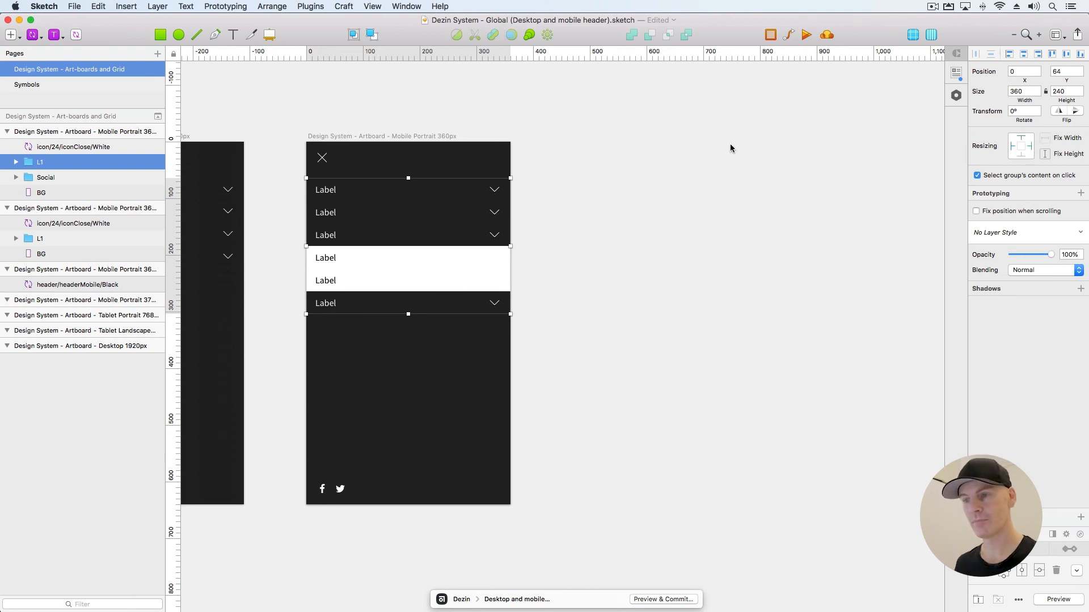
# Try widening the expanded-menu artboard to test the resizing constraints, and undo the resize
pyautogui.click(356, 137)
pyautogui.moveTo(510, 324); pyautogui.dragTo(573, 324)
pyautogui.press('super+z')
pyautogui.click(423, 111)
# Show the layout grid on the Desktop 1920px artboard
pyautogui.press('super+1')
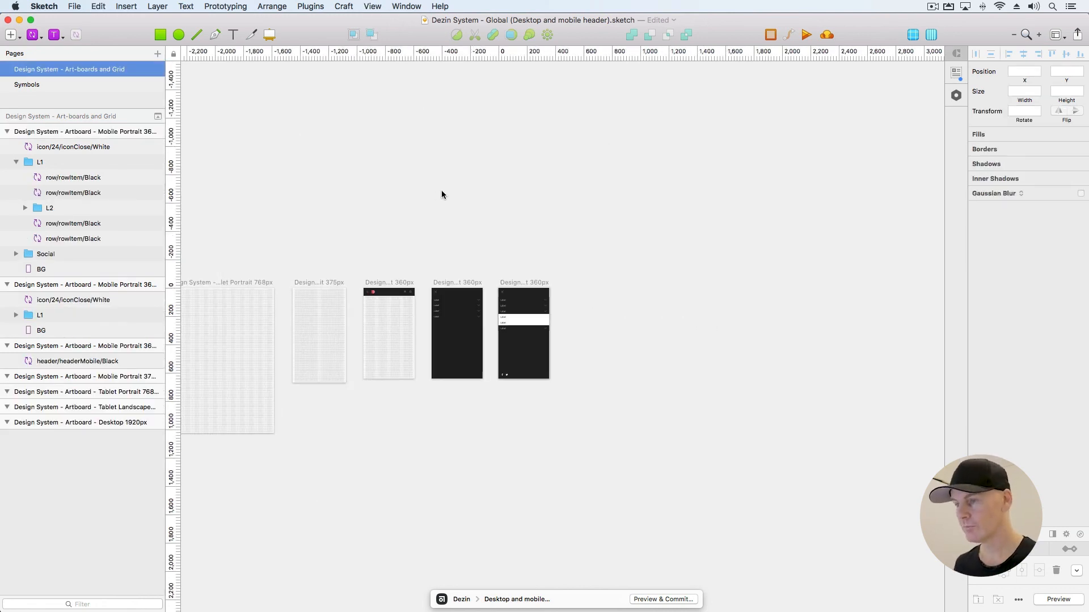
pyautogui.hscroll(-3, 441, 189)
pyautogui.click(561, 240)
pyautogui.hscroll(-4, 485, 198)
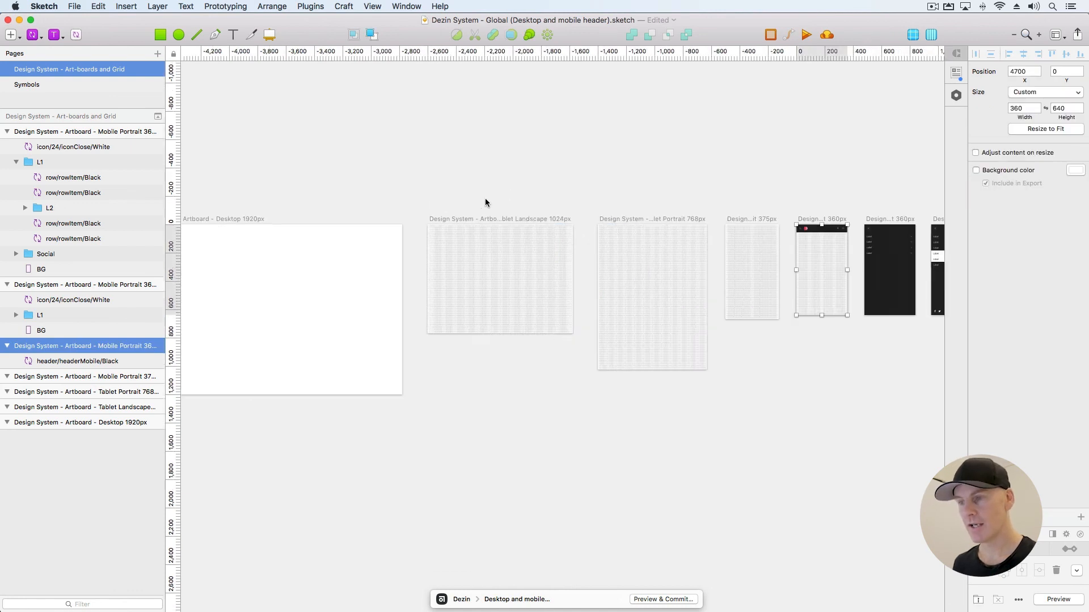
pyautogui.hscroll(-3, 386, 221)
pyautogui.click(364, 214)
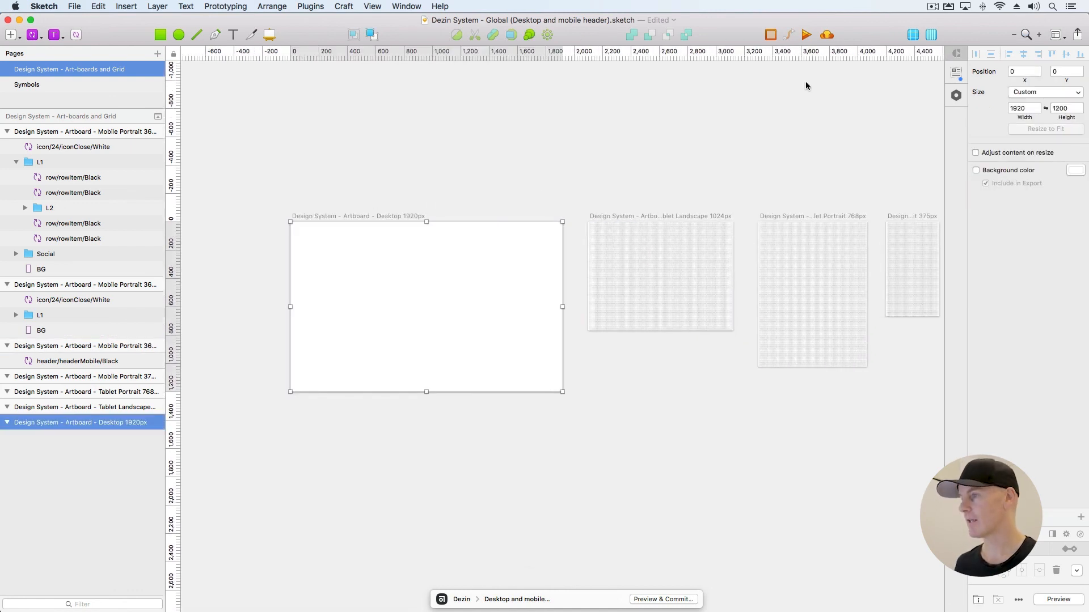
pyautogui.click(929, 35)
# Insert the black desktop header symbol near the top of the Desktop 1920px artboard
pyautogui.press('super+0')
pyautogui.moveTo(457, 173); pyautogui.dragTo(664, 390)
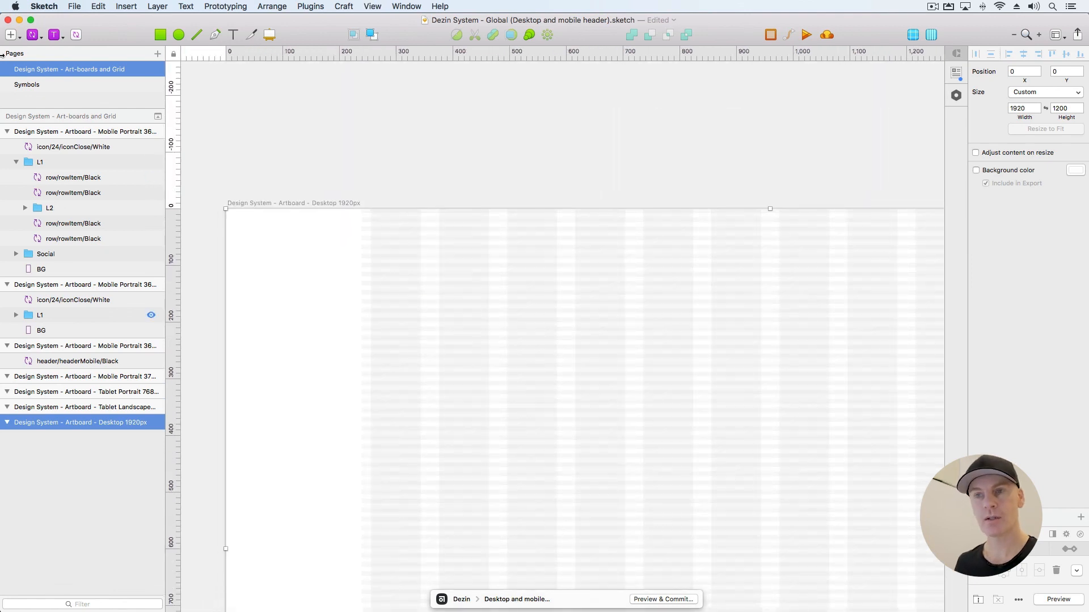
pyautogui.click(35, 37)
pyautogui.moveTo(85, 52)
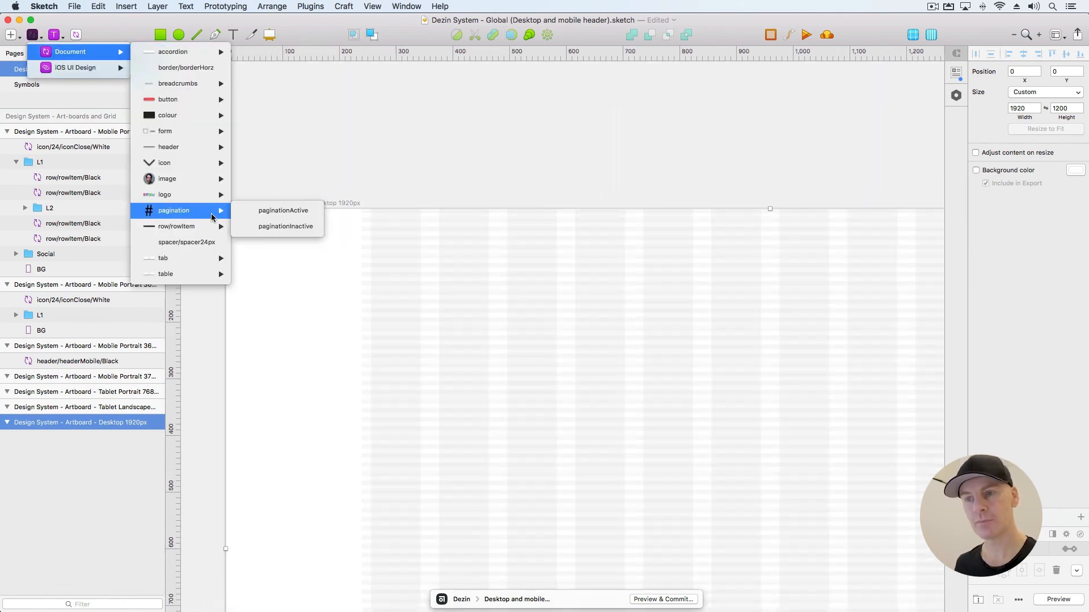
pyautogui.moveTo(190, 147)
pyautogui.moveTo(283, 149)
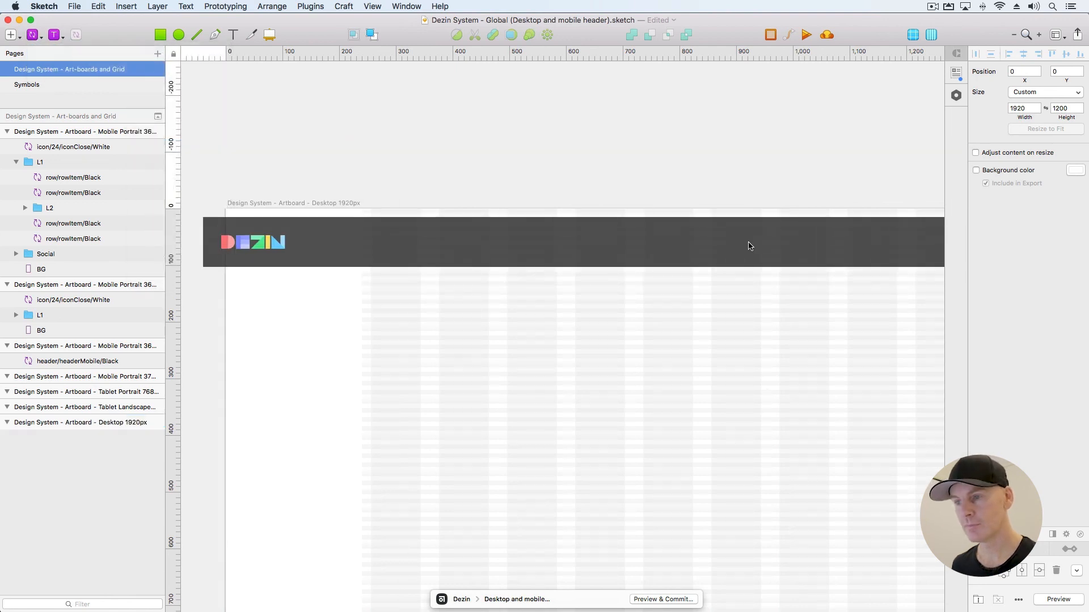
pyautogui.click(748, 245)
# Position the black desktop header at X 0, Y 0
pyautogui.click(1022, 71)
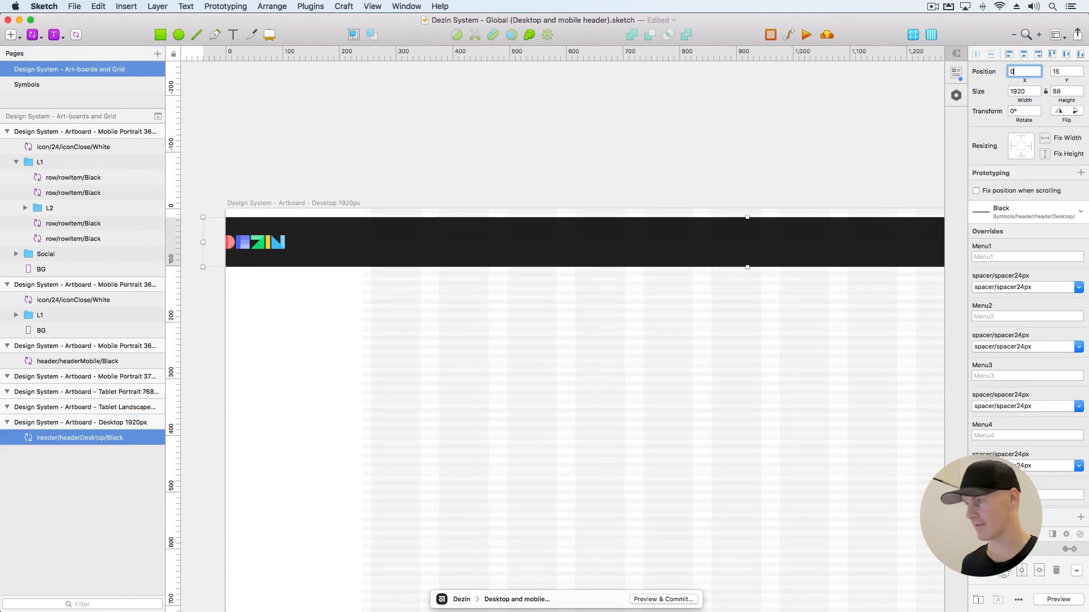
pyautogui.press('Tab')
pyautogui.write('0')
pyautogui.press('Return')
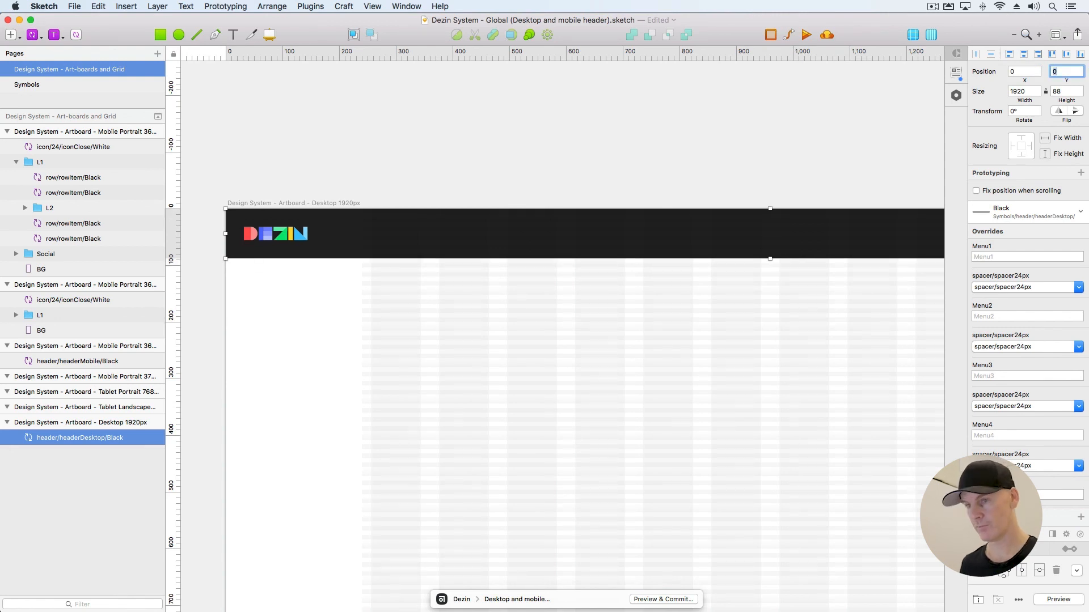
pyautogui.click(398, 81)
pyautogui.click(413, 250)
pyautogui.press('super+minus')
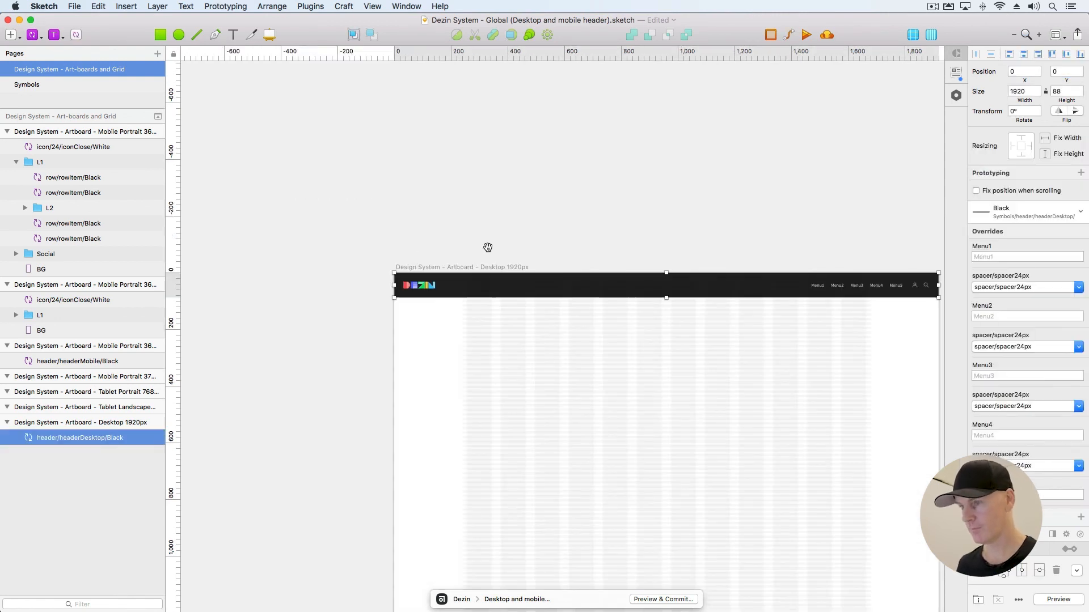
pyautogui.moveTo(486, 248); pyautogui.dragTo(316, 208)
pyautogui.moveTo(631, 242)
pyautogui.mouseDown()
pyautogui.moveTo(746, 251)
pyautogui.moveTo(641, 247)
pyautogui.mouseUp()
pyautogui.press('super+z')
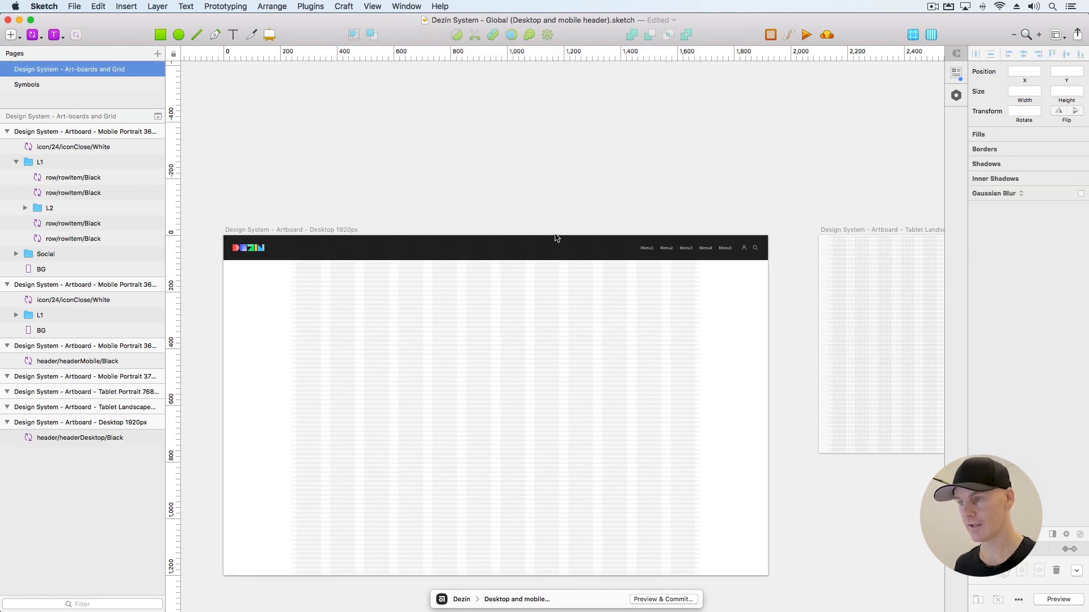
# Insert the Search variant of the desktop header symbol over the black header on the Desktop 1920px artboard
pyautogui.click(32, 34)
pyautogui.moveTo(65, 51)
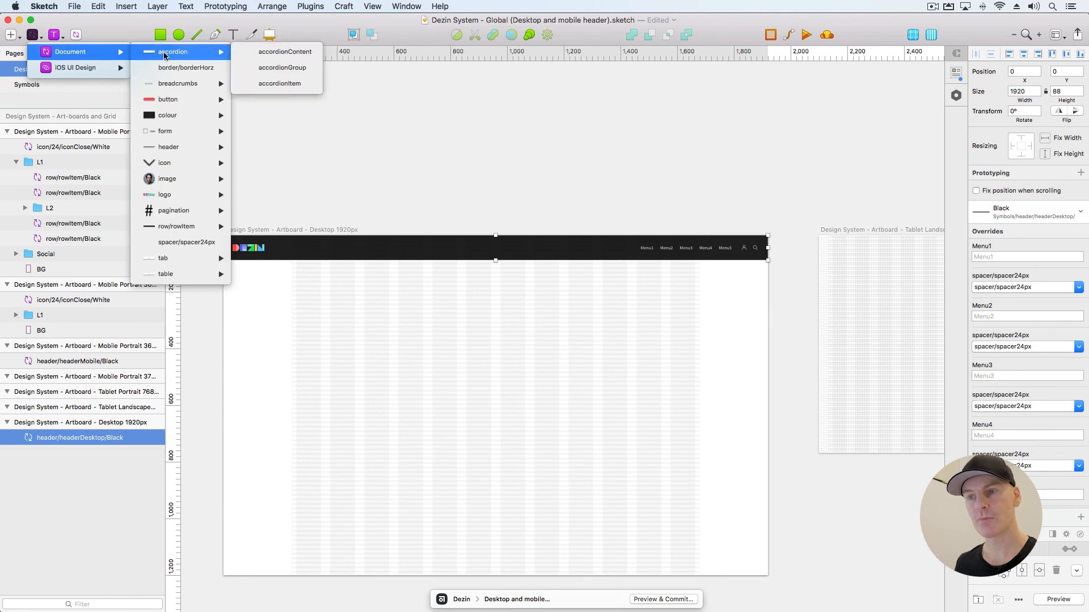
pyautogui.moveTo(182, 153)
pyautogui.moveTo(292, 150)
pyautogui.click(375, 162)
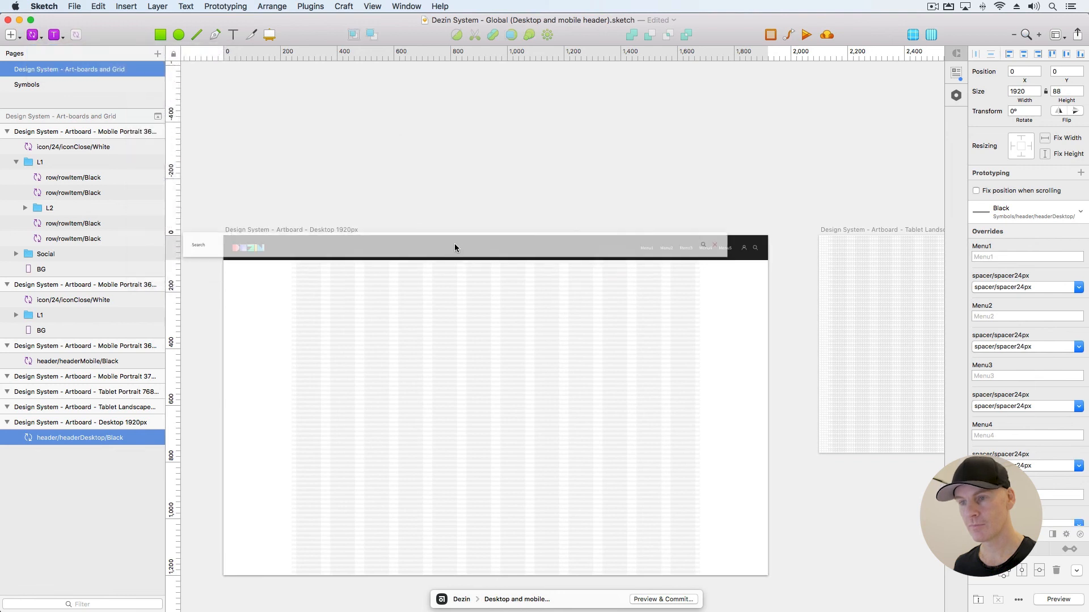
pyautogui.click(498, 247)
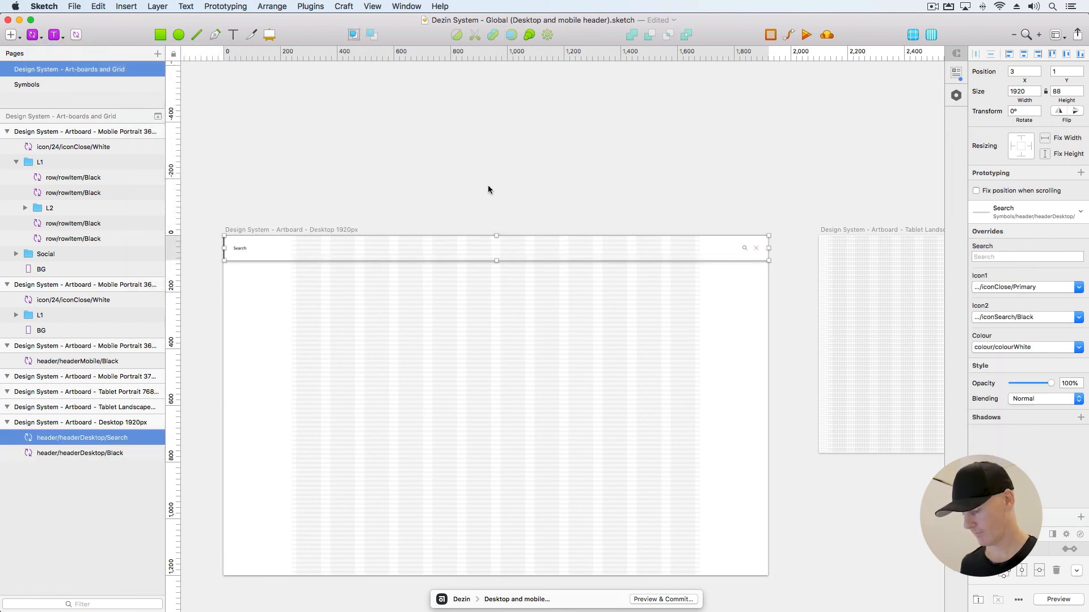
# Position the Search desktop header at X 0, Y 0
pyautogui.click(1018, 71)
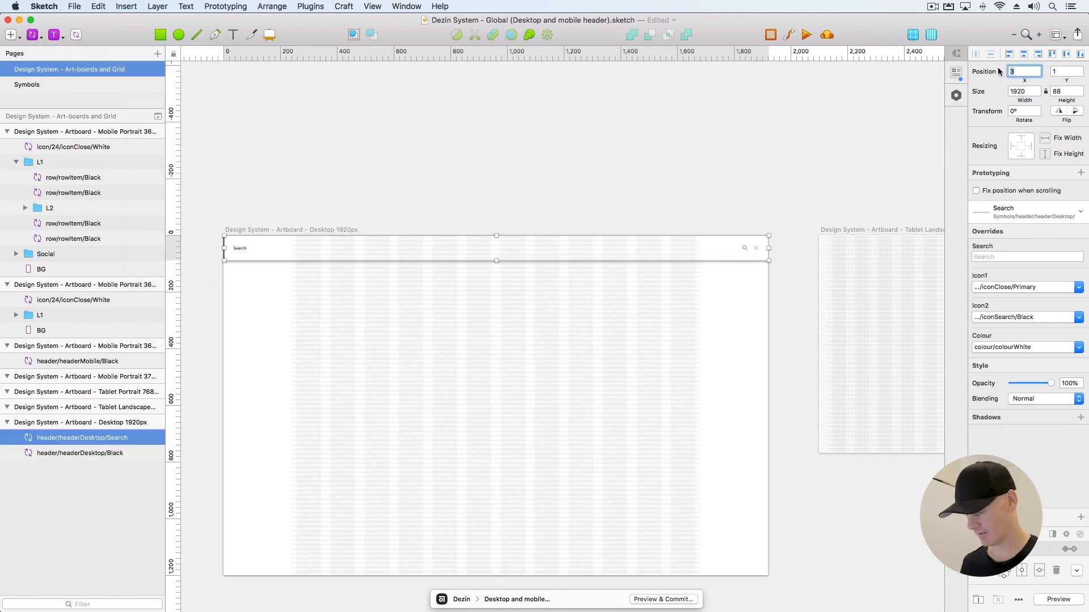
pyautogui.press('Tab')
pyautogui.write('0')
pyautogui.click(284, 201)
# Group the Search and Black desktop header instances on the Desktop 1920px artboard and name the group Header
pyautogui.click(284, 245)
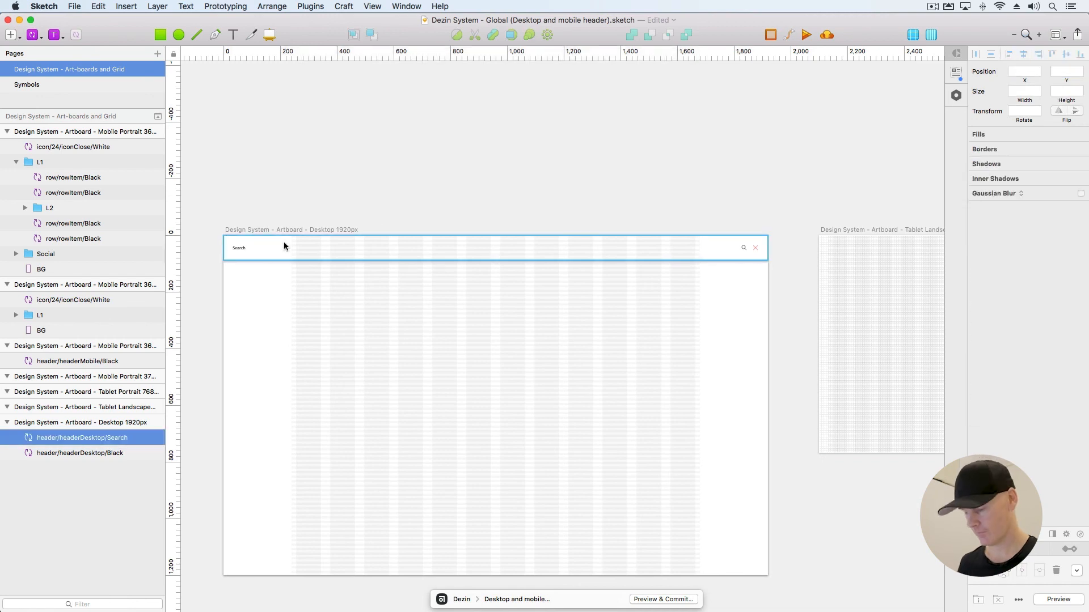
pyautogui.press('super+0')
pyautogui.press('space')
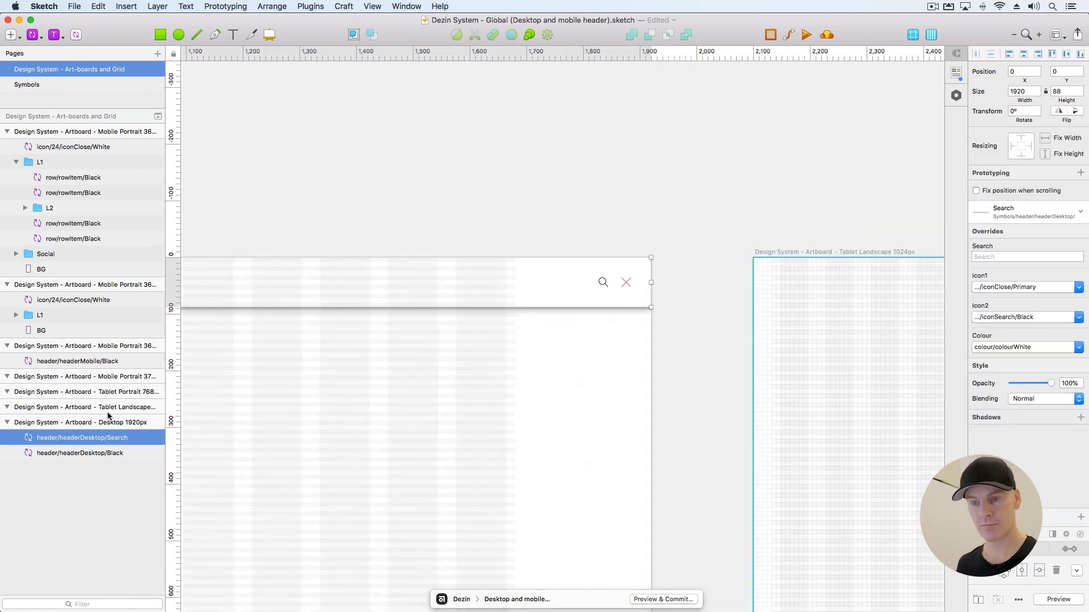
pyautogui.keyDown('shift'); pyautogui.click(94, 453); pyautogui.keyUp('shift')
pyautogui.press('super+g')
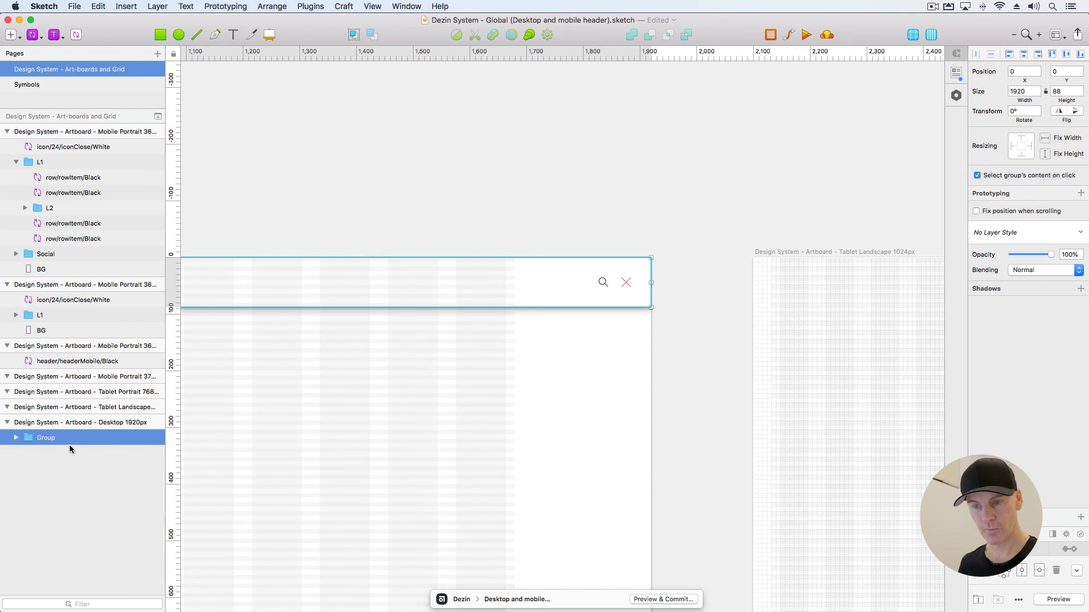
pyautogui.doubleClick(55, 439)
pyautogui.write('Hea')
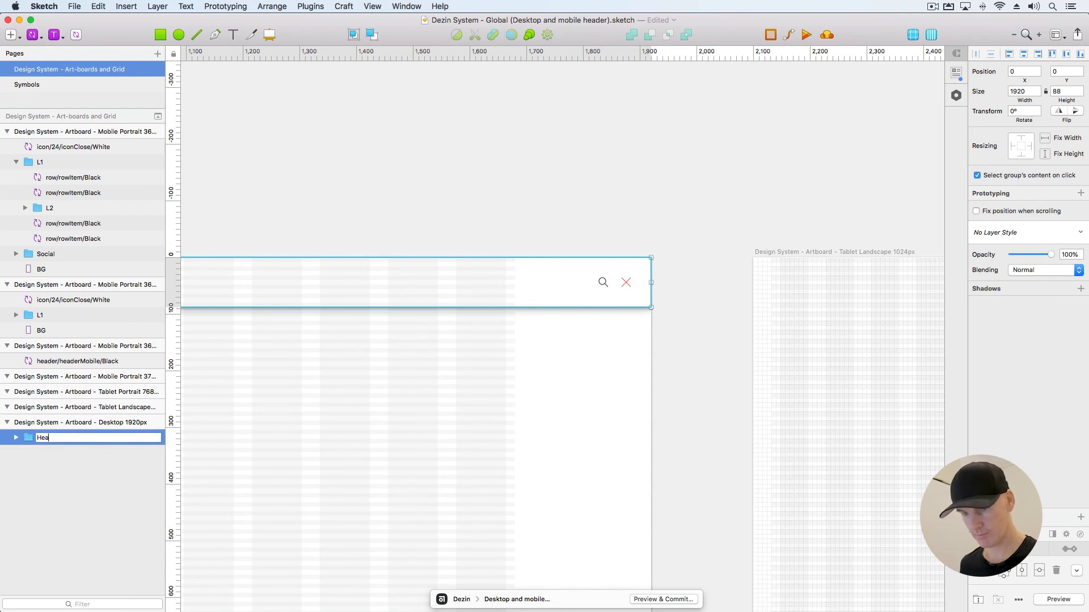
pyautogui.write('der')
pyautogui.press('Return')
# Hide the Search desktop header to compare it with the black header underneath, and show it again
pyautogui.click(434, 69)
pyautogui.moveTo(454, 219); pyautogui.dragTo(660, 199)
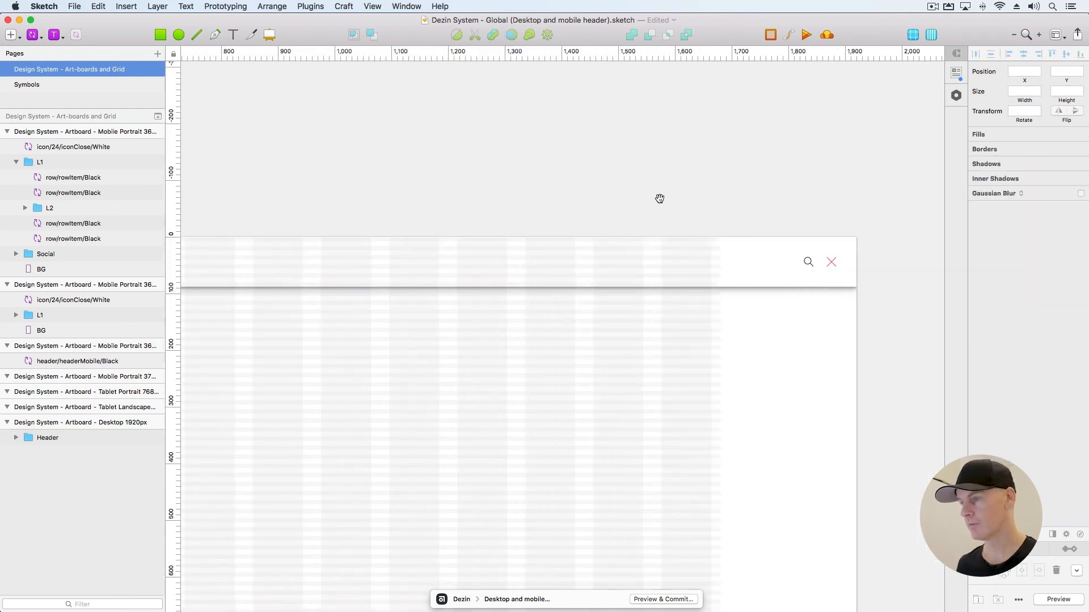
pyautogui.keyDown('super'); pyautogui.click(618, 249); pyautogui.keyUp('super')
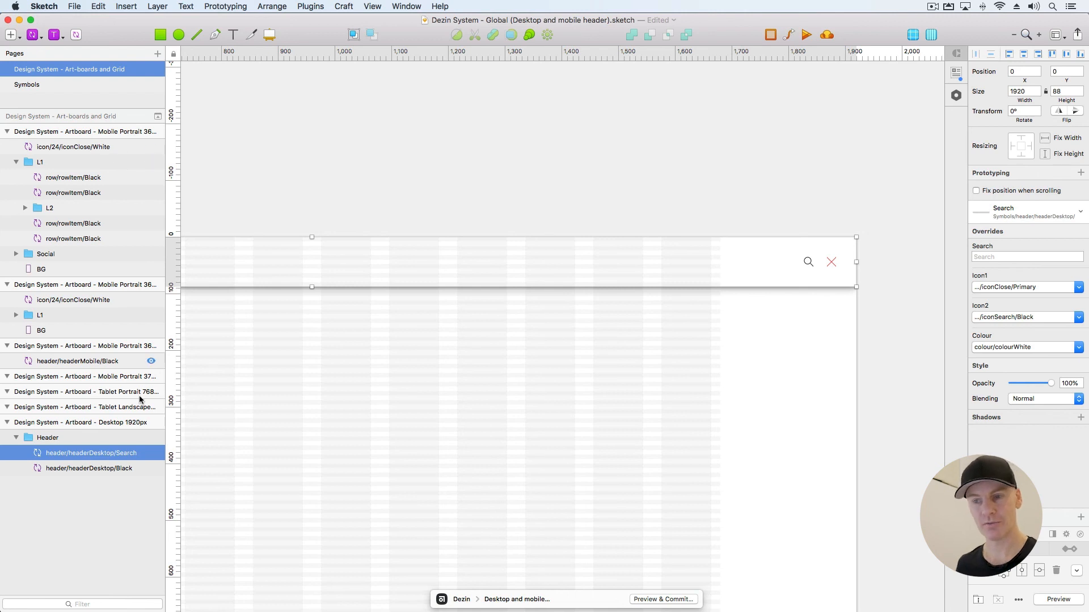
pyautogui.click(151, 453)
pyautogui.click(829, 262)
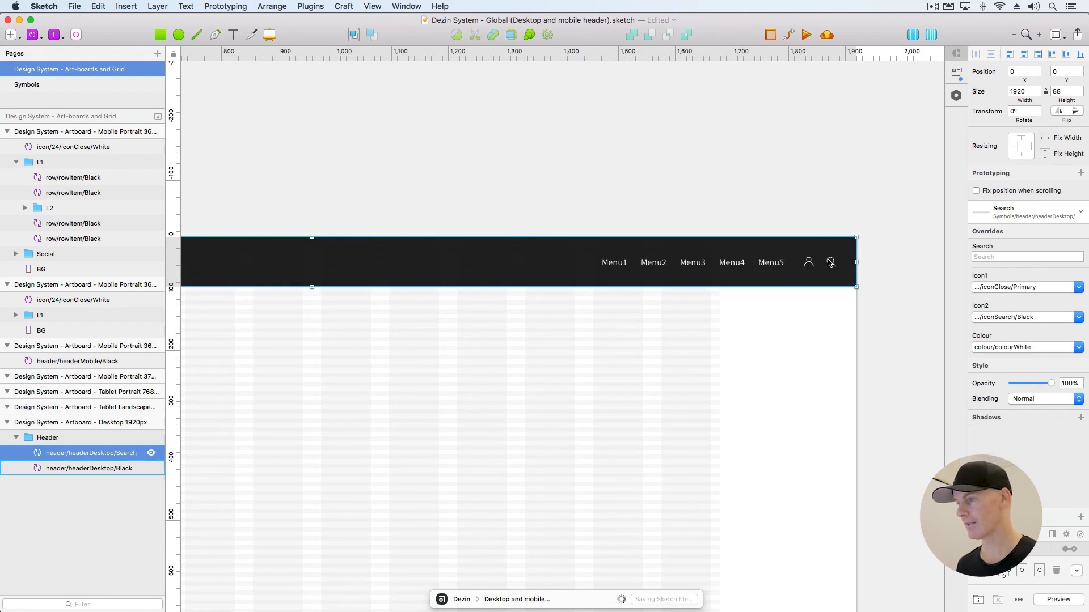
pyautogui.click(151, 453)
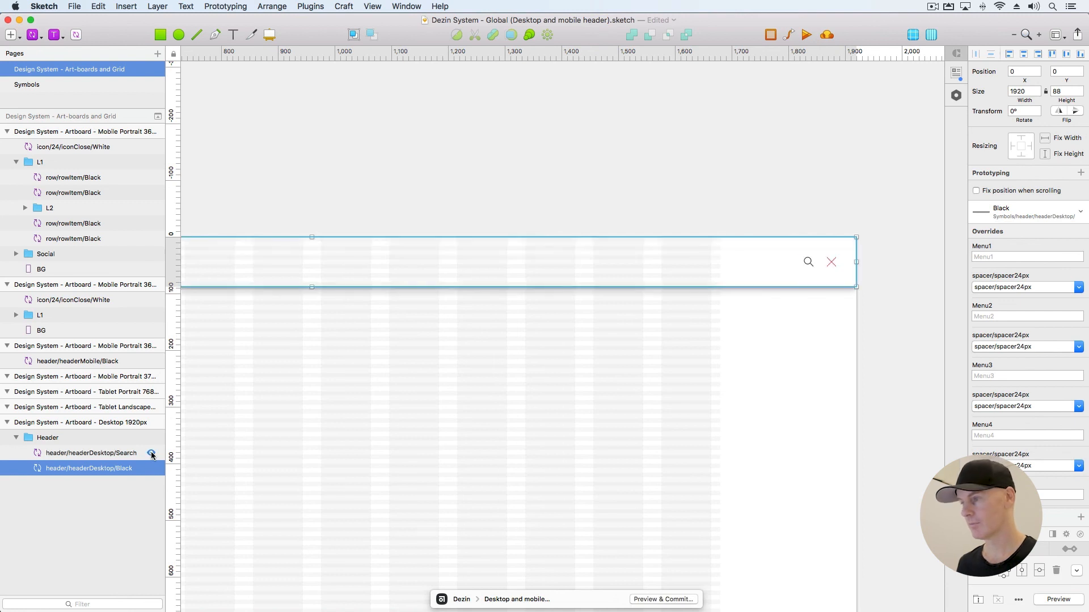
pyautogui.click(390, 138)
pyautogui.click(608, 272)
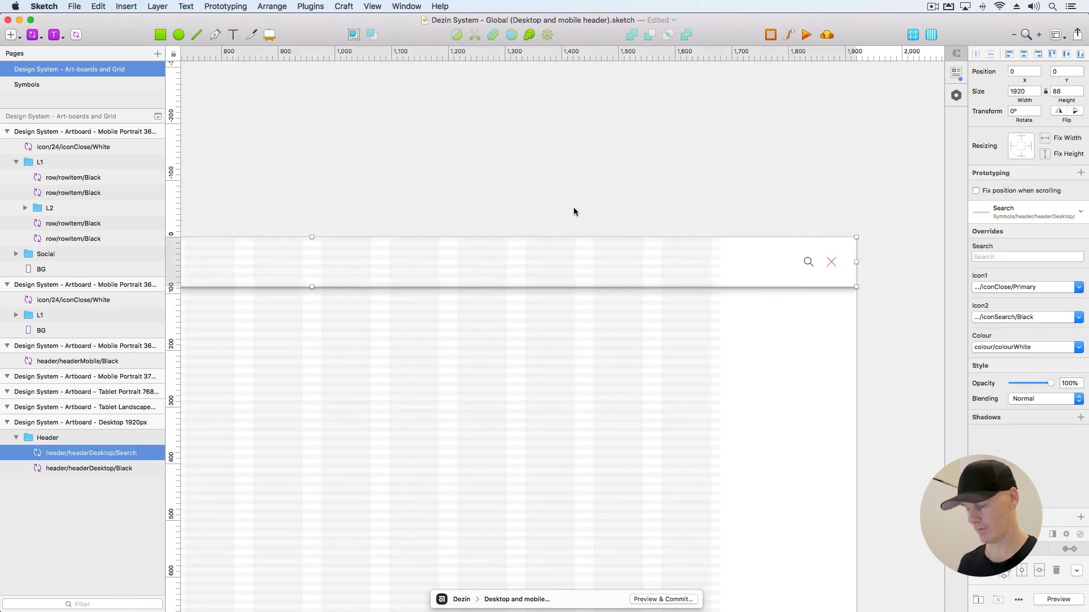
# Hide the Search desktop header inside the Header group of the Desktop 1920px artboard
pyautogui.hscroll(-15, 573, 212)
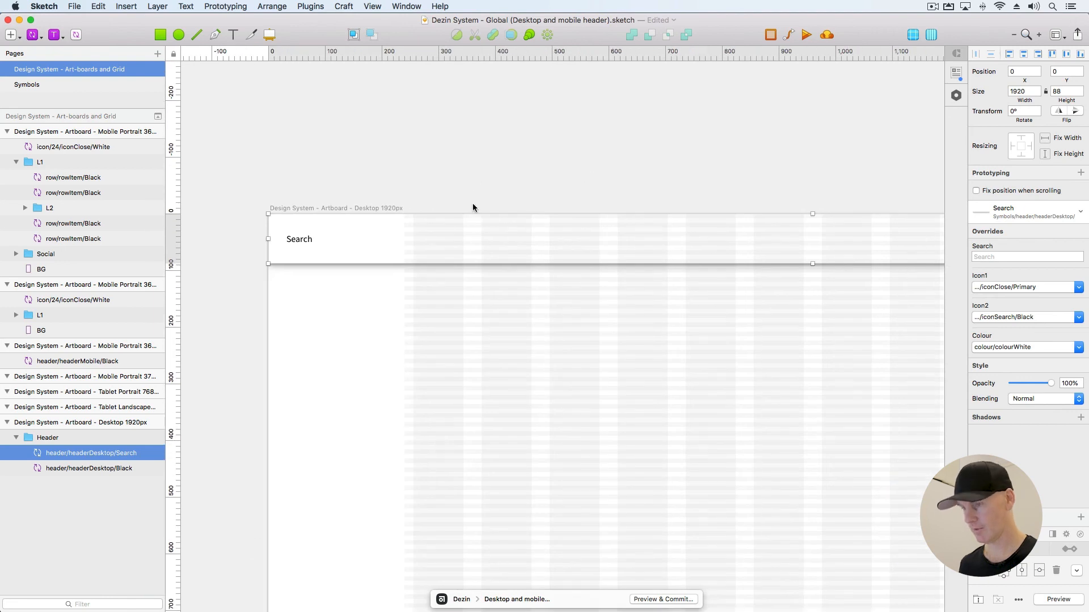
pyautogui.press('super+minus')
pyautogui.moveTo(469, 201); pyautogui.dragTo(380, 184)
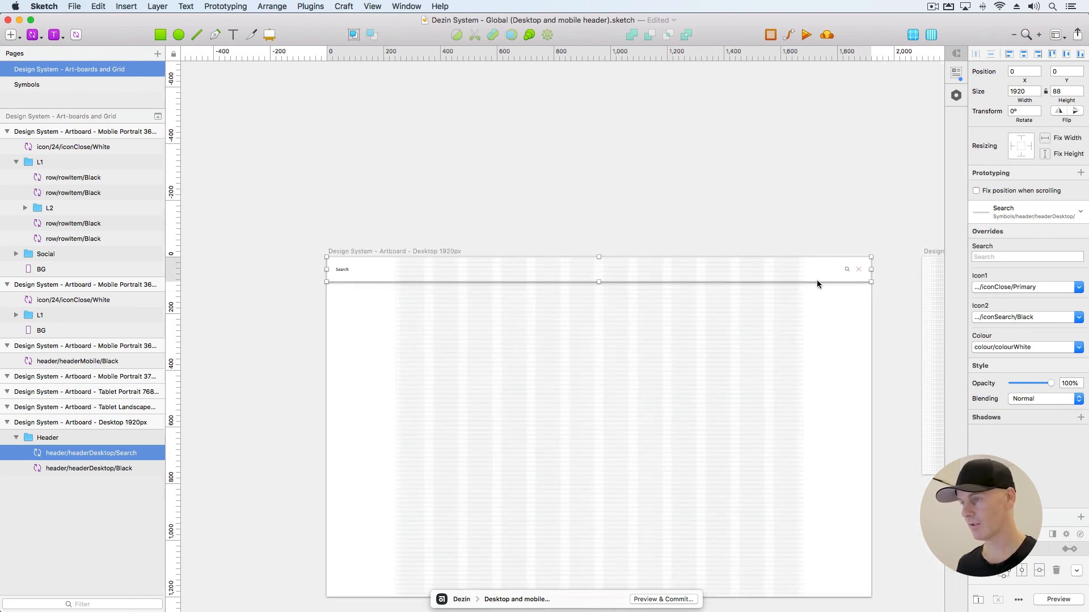
pyautogui.click(150, 452)
pyautogui.click(617, 229)
pyautogui.moveTo(616, 229); pyautogui.dragTo(522, 139)
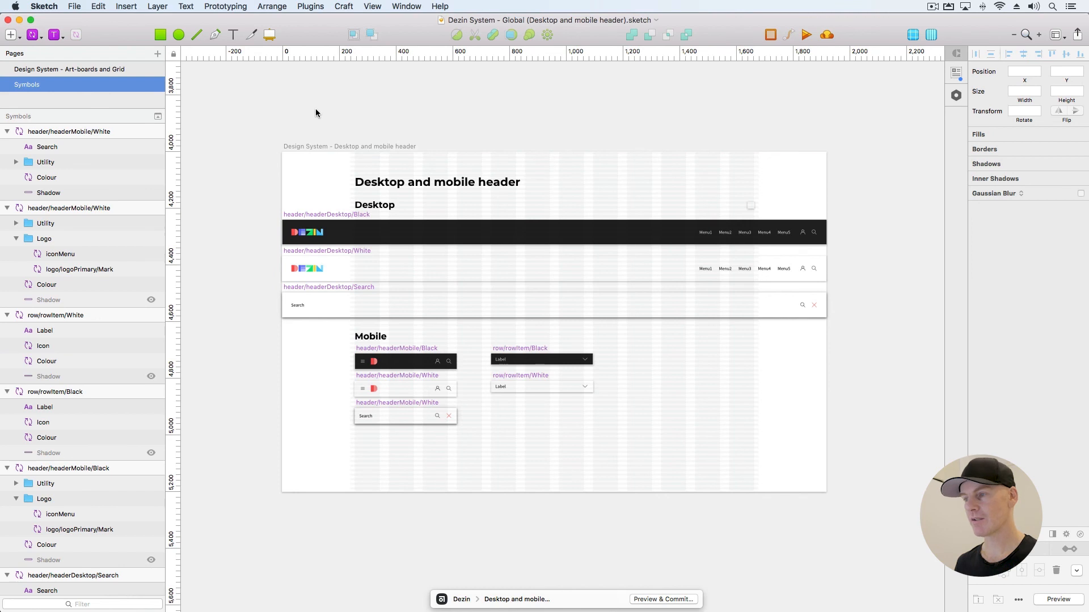
# Examine the Menu1 label's text settings in the black desktop header symbol and return to the artboards page
pyautogui.keyDown('super'); pyautogui.click(705, 233); pyautogui.keyUp('super')
pyautogui.press('super+plus')
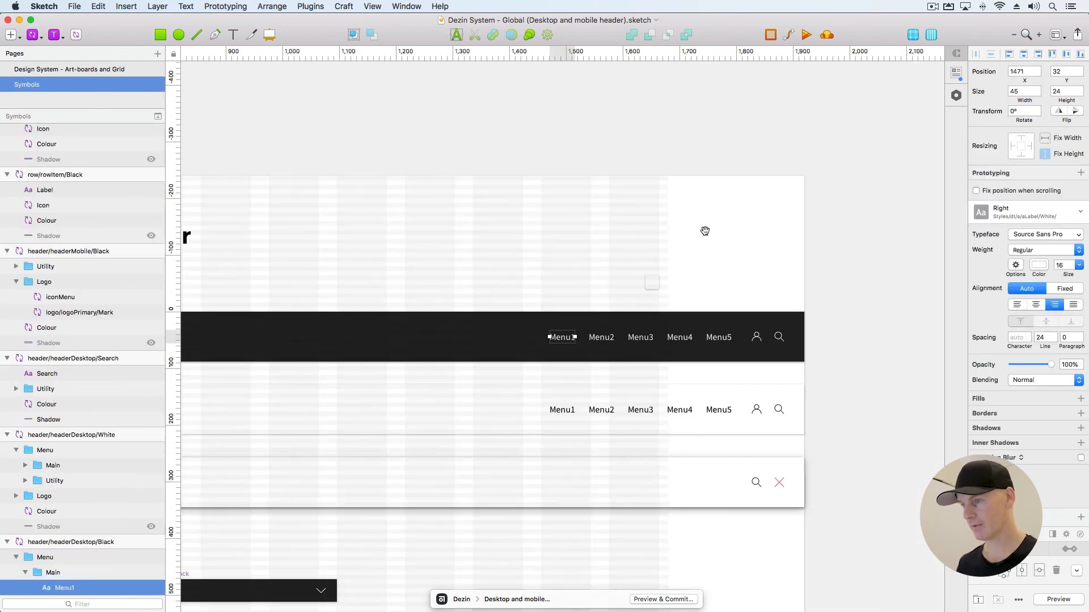
pyautogui.moveTo(703, 231); pyautogui.dragTo(669, 192)
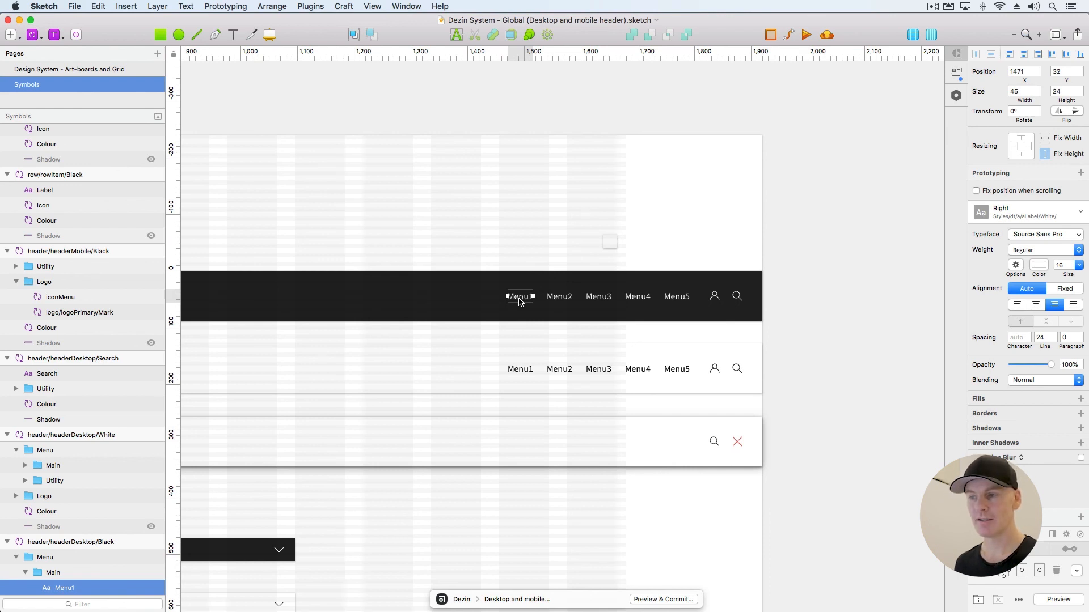
pyautogui.click(115, 72)
# Override the black desktop header's Menu1 label with Home and its Menu2 label with About
pyautogui.click(535, 193)
pyautogui.press('super+plus')
pyautogui.moveTo(839, 285); pyautogui.dragTo(404, 185)
pyautogui.click(1045, 495)
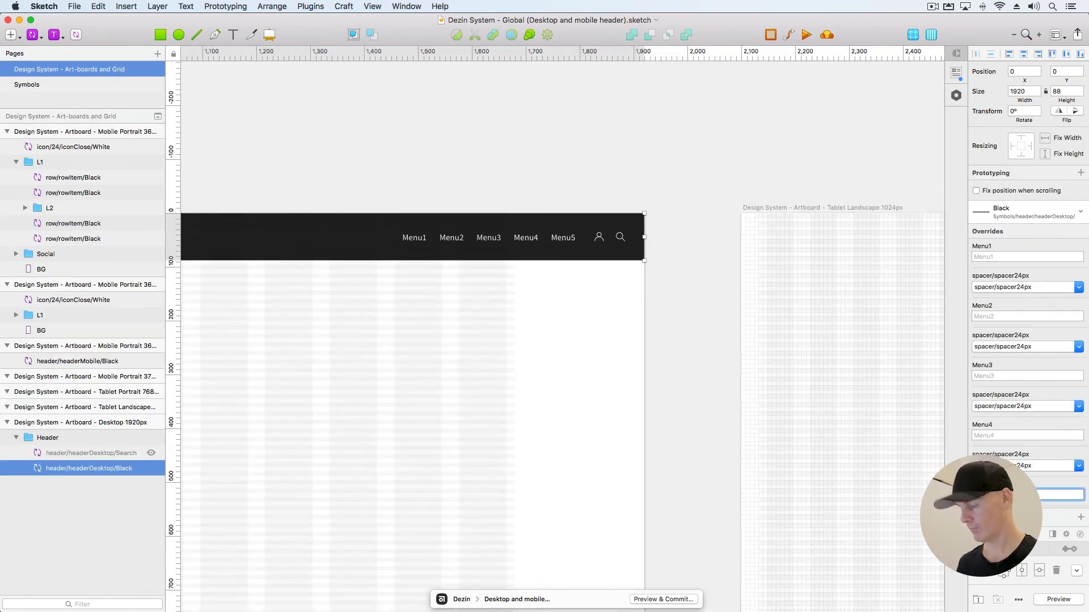
pyautogui.click(1003, 258)
pyautogui.write('Home')
pyautogui.press('Return')
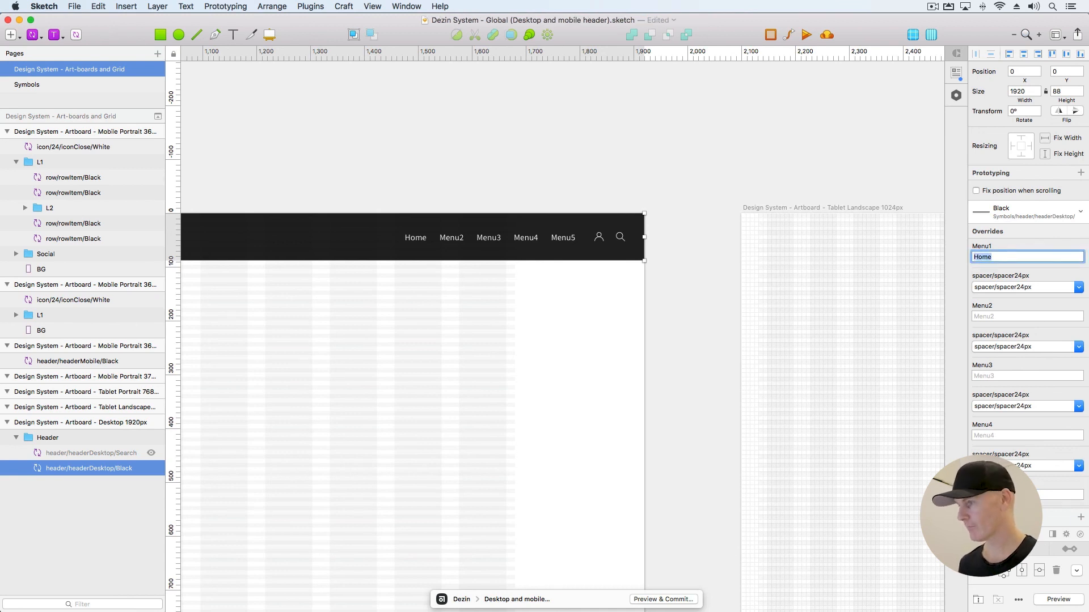
pyautogui.click(1012, 315)
pyautogui.write('About')
pyautogui.press('Return')
# Override the black desktop header's Menu3 label with Work, Menu4 with Services and Menu5 with Contact
pyautogui.click(1007, 375)
pyautogui.write('Work')
pyautogui.press('Return')
pyautogui.click(1013, 435)
pyautogui.write('Services')
pyautogui.press('Return')
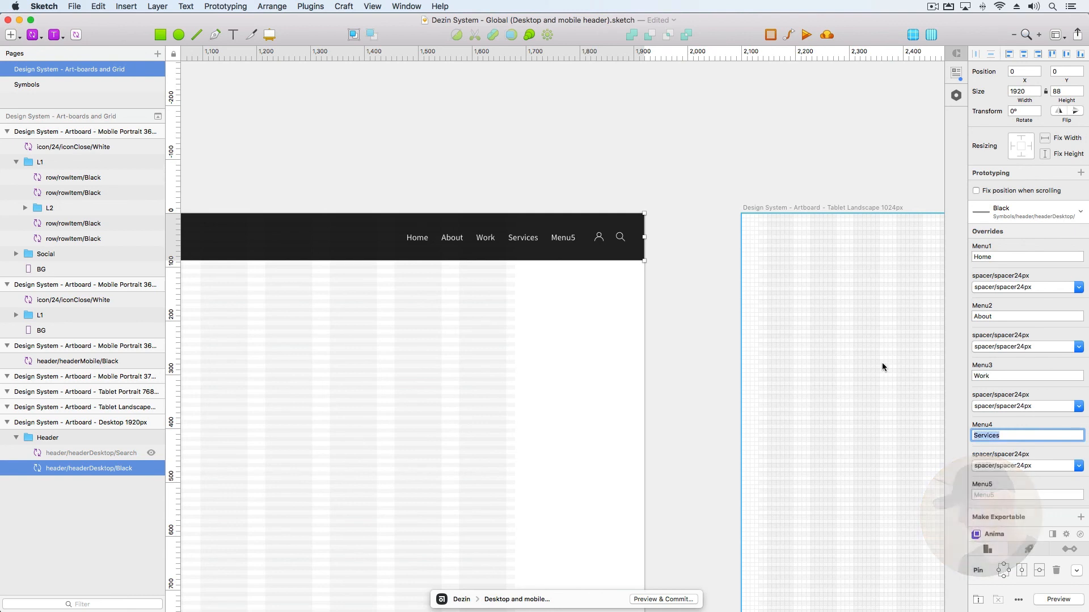
pyautogui.click(1017, 496)
pyautogui.write('Contact')
pyautogui.press('Return')
pyautogui.click(433, 174)
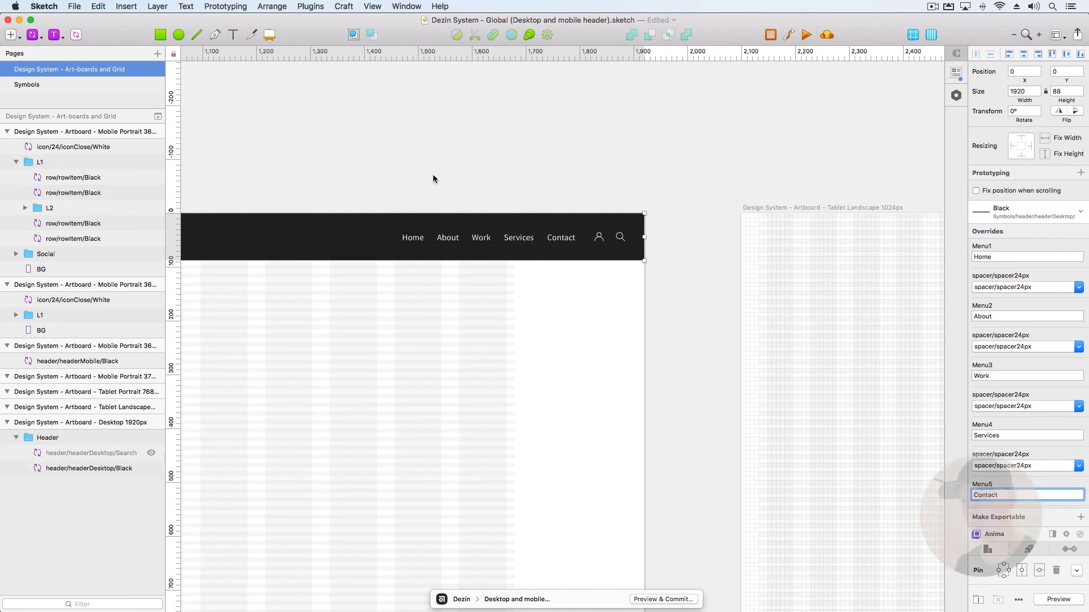
# Try narrowing the black desktop header to test its resizing, and undo the width change
pyautogui.click(438, 252)
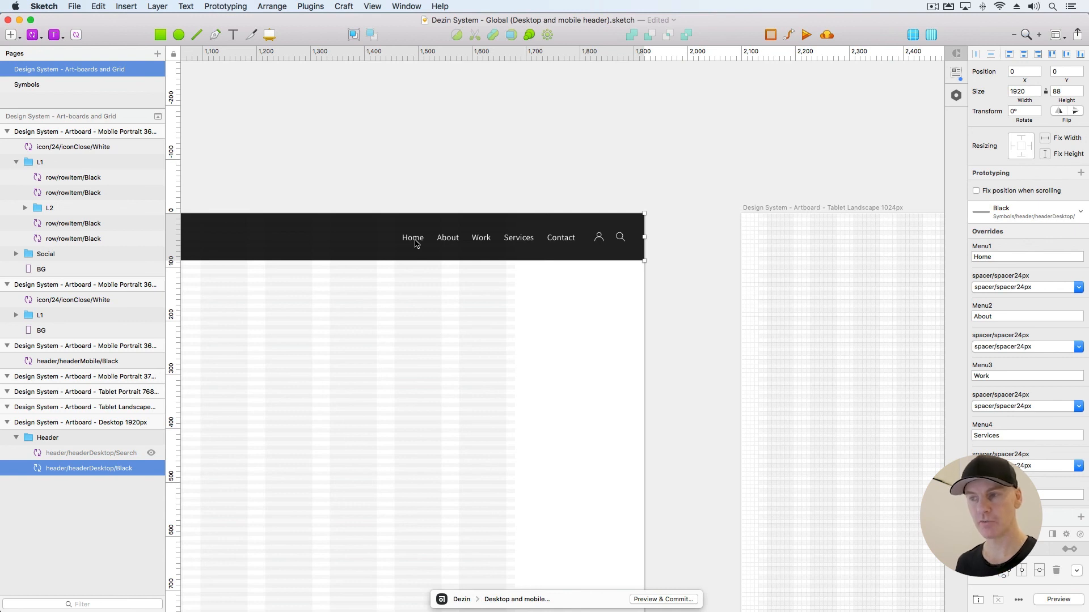
pyautogui.press('super+minus')
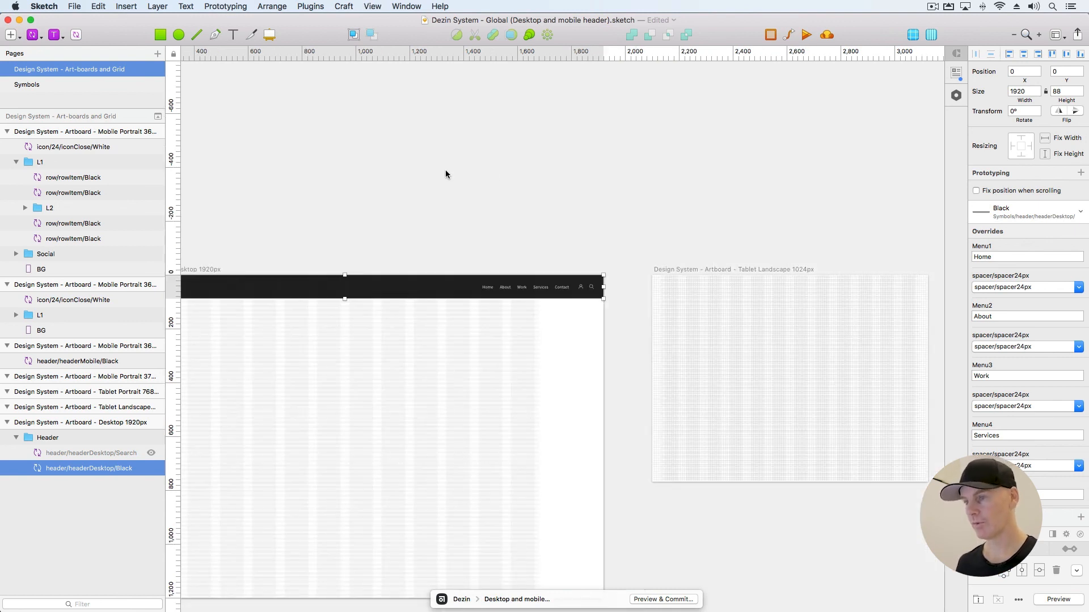
pyautogui.hscroll(-5, 445, 174)
pyautogui.scroll(-3, 446, 174)
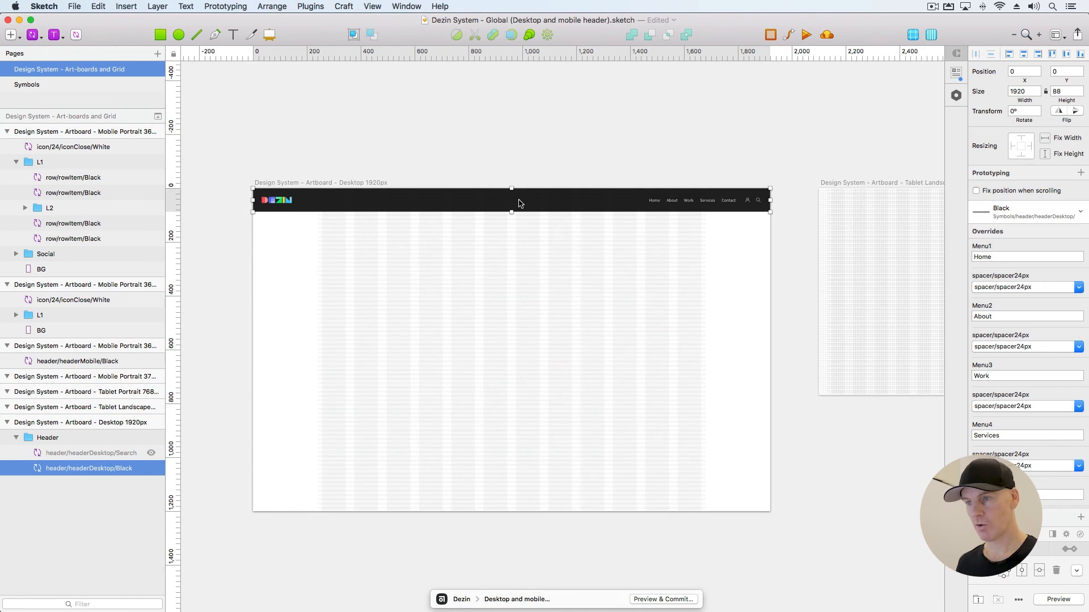
pyautogui.moveTo(769, 200); pyautogui.dragTo(587, 200)
pyautogui.press('super+z')
pyautogui.click(626, 145)
pyautogui.click(626, 199)
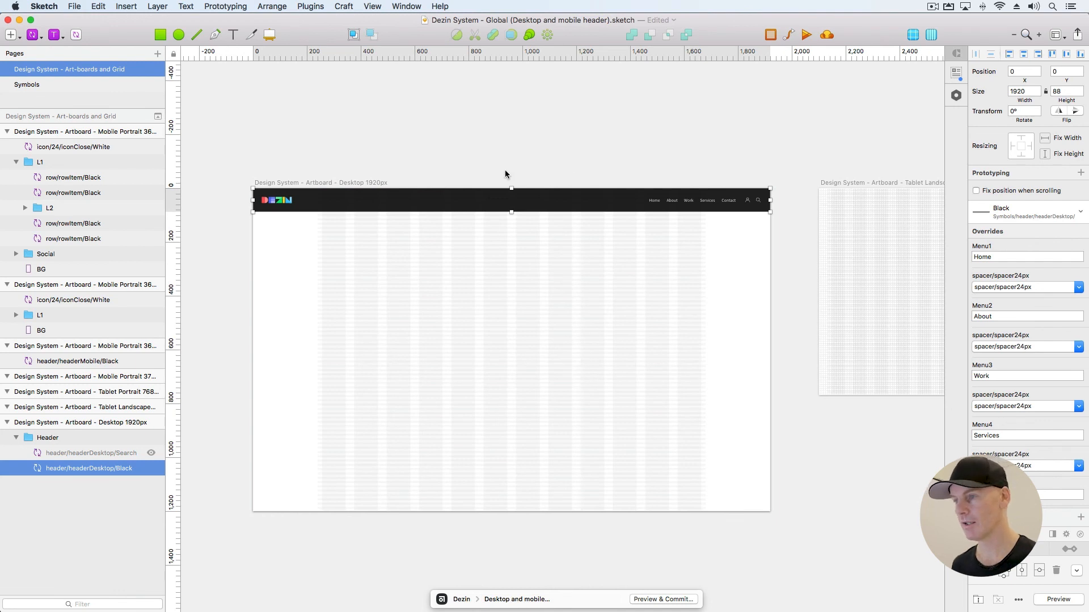
# Open the black desktop header's source symbol, examine its Menu5 label, and return to the artboards page
pyautogui.doubleClick(536, 202)
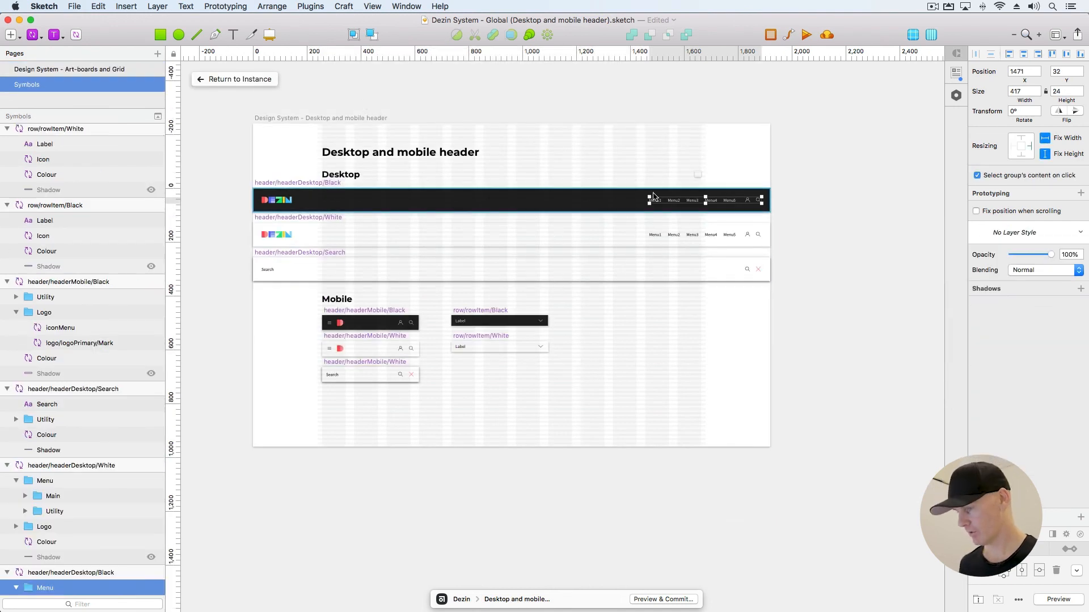
pyautogui.hotkey('shift', '2')
pyautogui.scroll(-4, 653, 170)
pyautogui.click(601, 229)
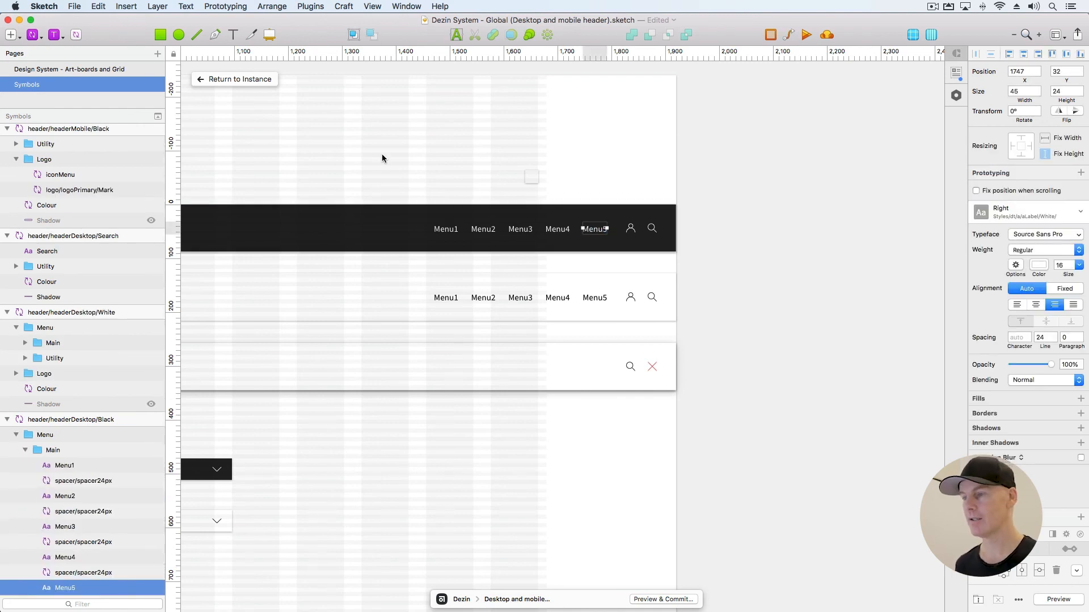
pyautogui.click(87, 69)
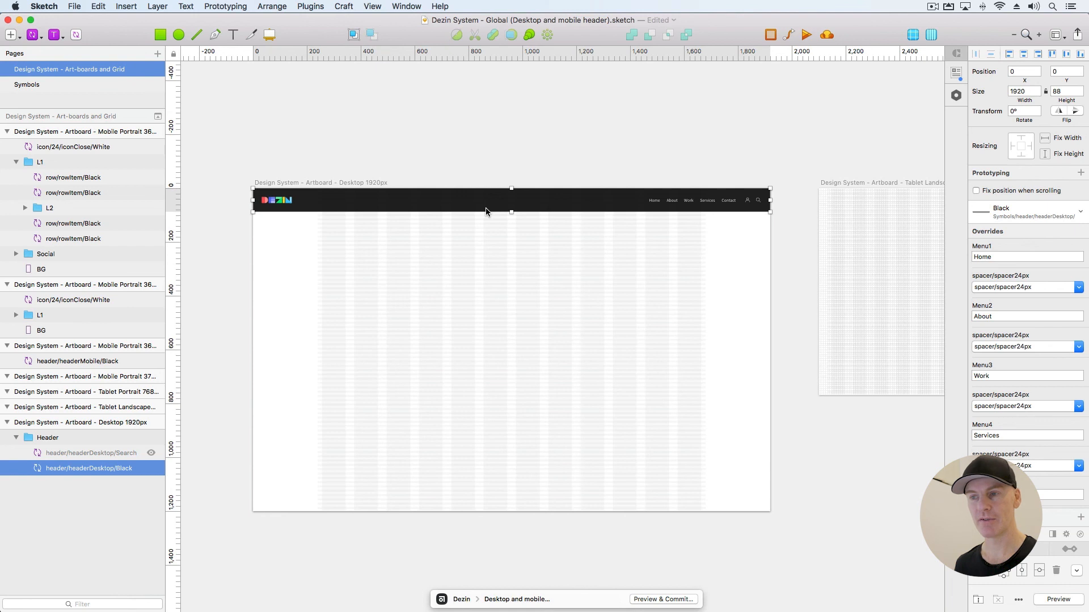
# Deselect the desktop header and save the document with all artboards in view
pyautogui.click(372, 136)
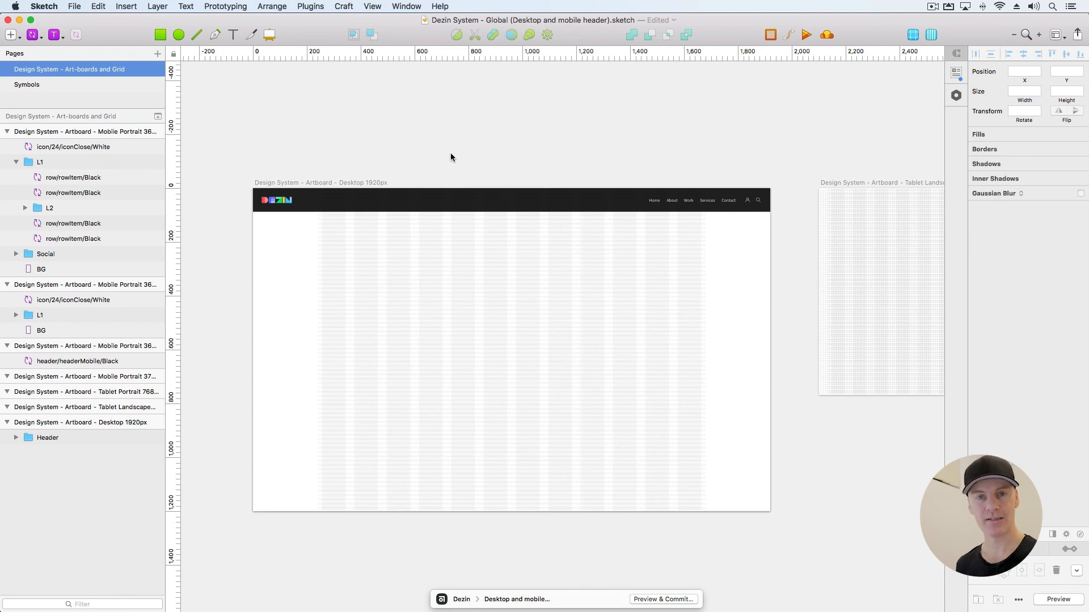
pyautogui.moveTo(628, 162); pyautogui.dragTo(619, 163)
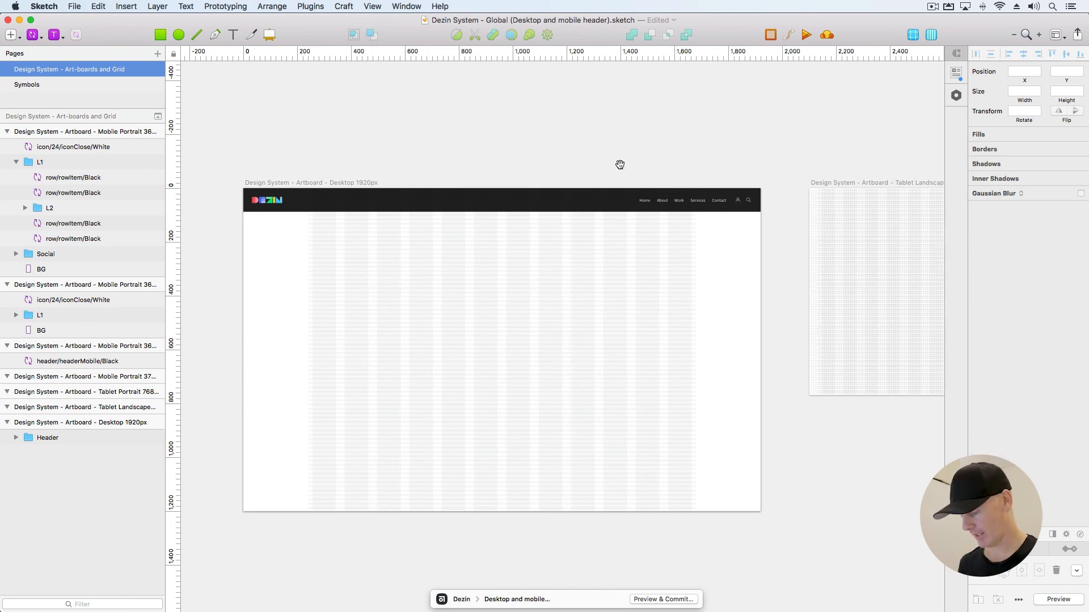
pyautogui.press('super+minus')
pyautogui.moveTo(623, 208); pyautogui.dragTo(343, 149)
pyautogui.moveTo(564, 163); pyautogui.dragTo(691, 152)
pyautogui.press('super+s')
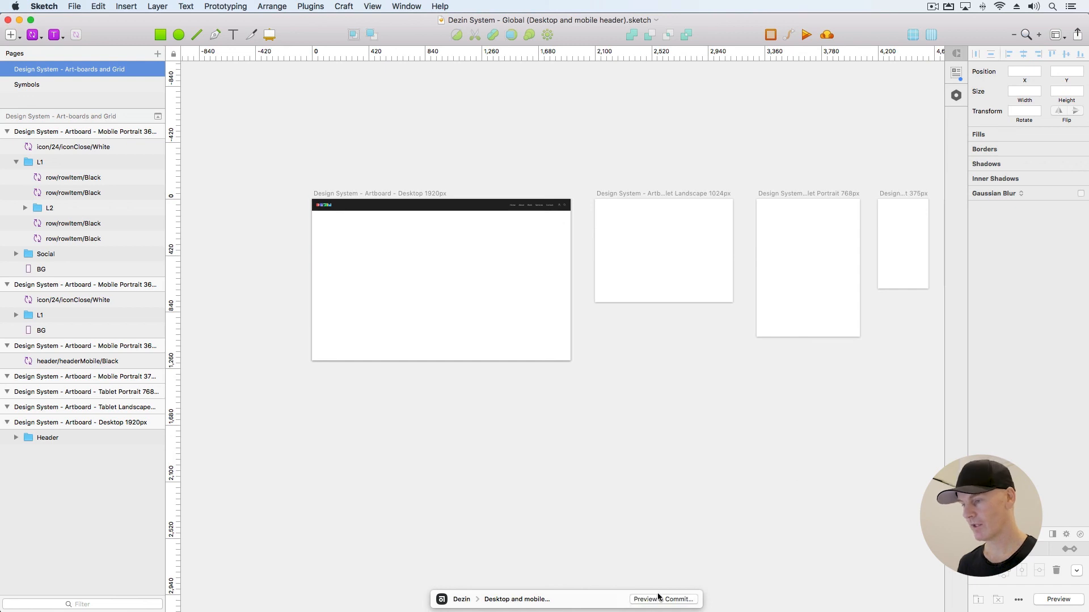
# Commit the changes in Abstract to the Desktop and mobile header branch with the summary "Desktop and mobile header - DONE"
pyautogui.click(661, 600)
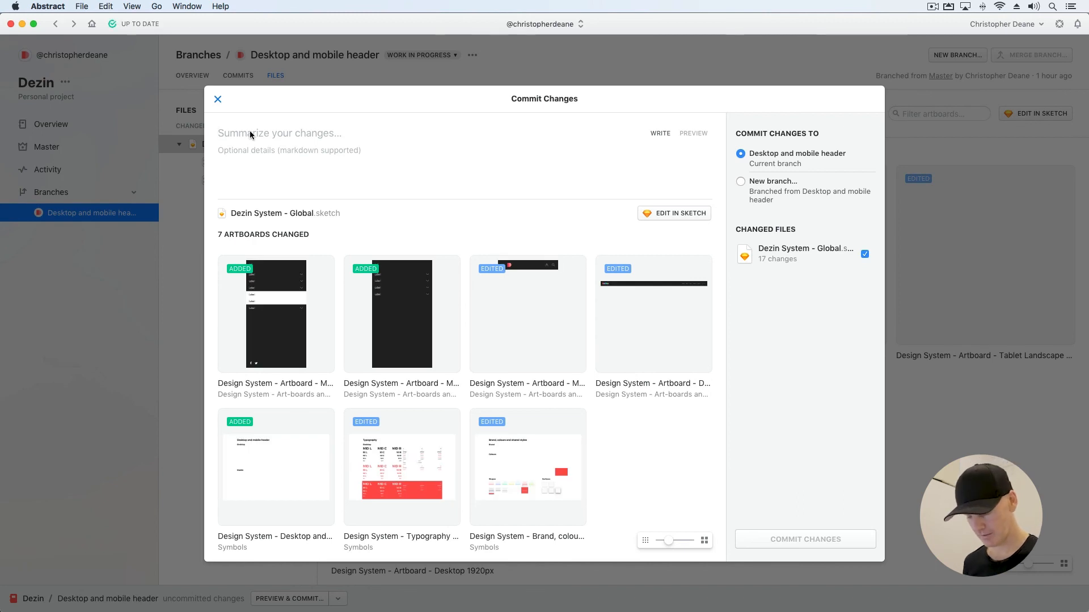
pyautogui.write('Desktop and mobile header - DONE')
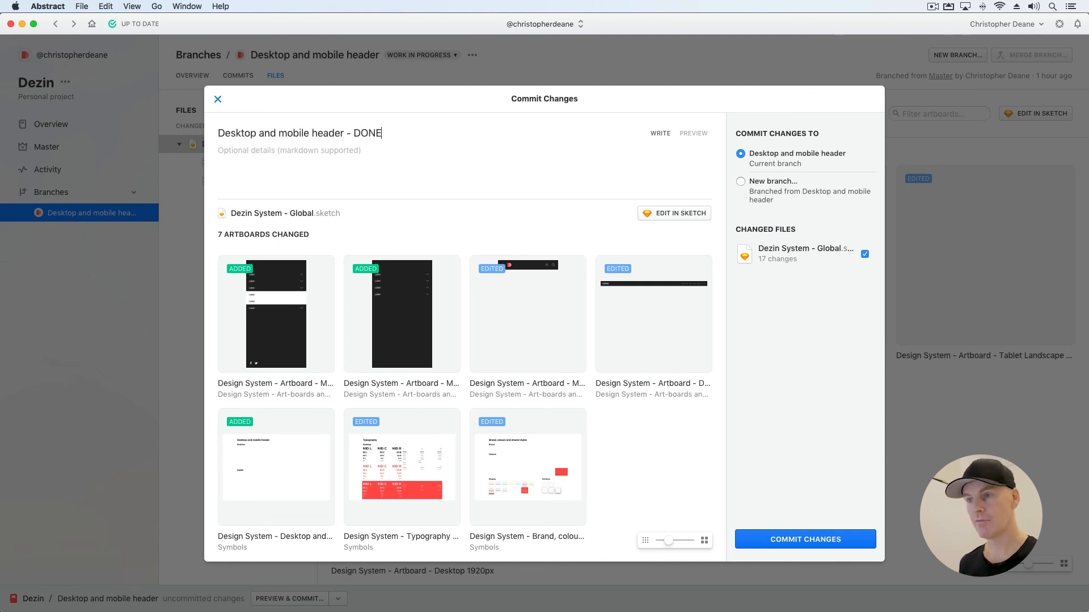
pyautogui.click(791, 544)
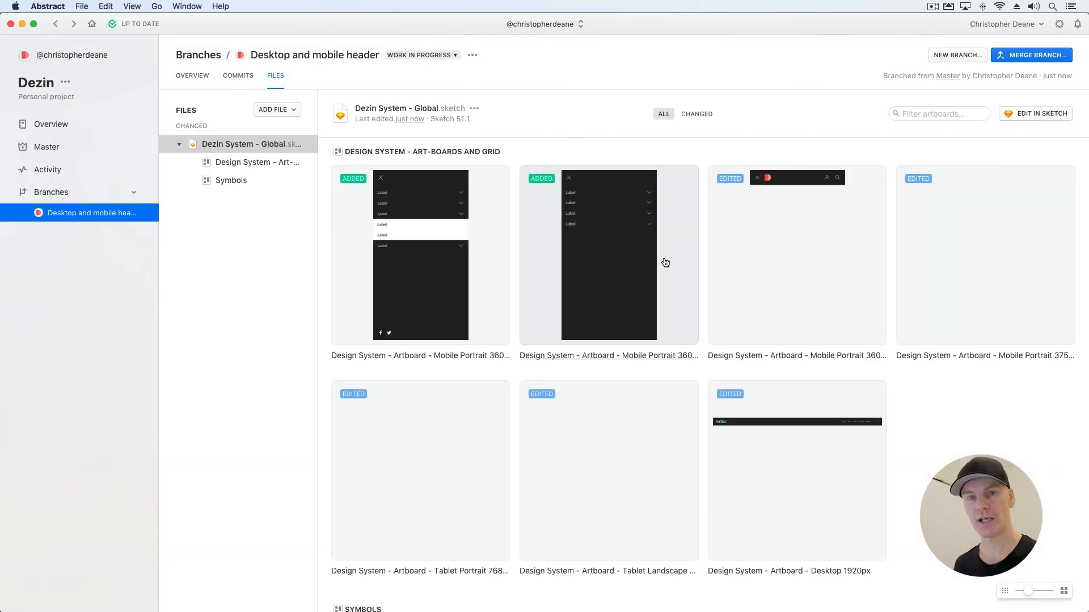
# Review the committed artboards and symbols, and merge the Desktop and mobile header branch into Master, archiving it without notes
pyautogui.scroll(-10, 665, 262)
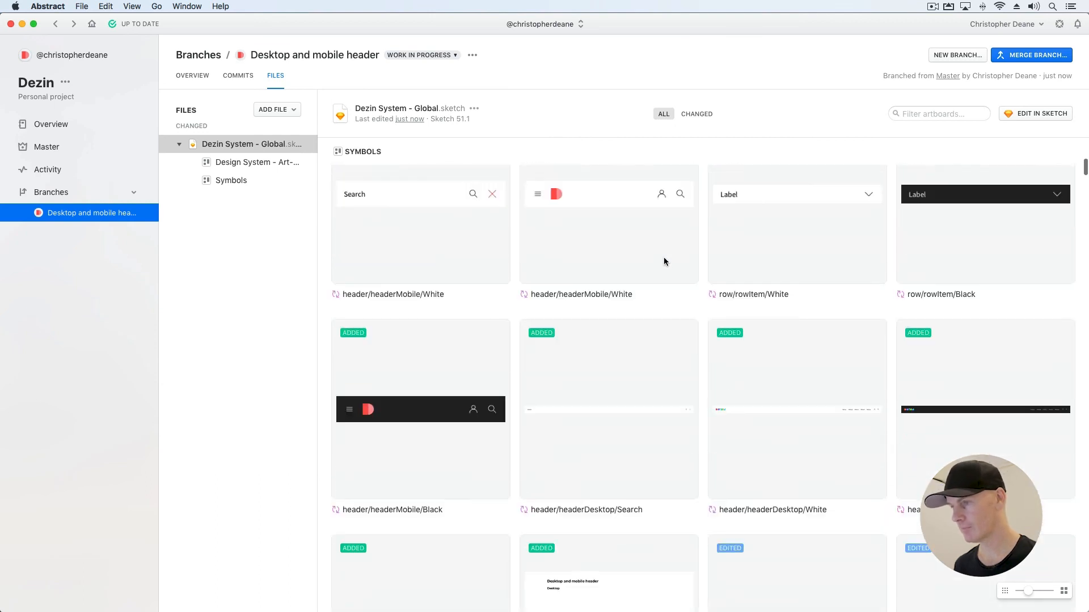
pyautogui.scroll(10, 664, 258)
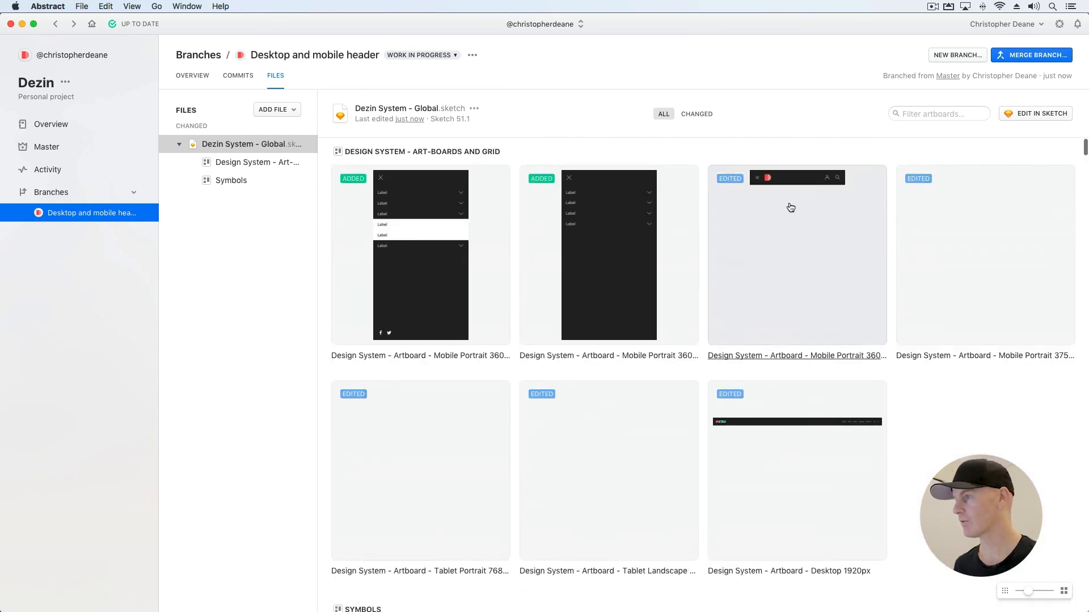
pyautogui.click(1030, 59)
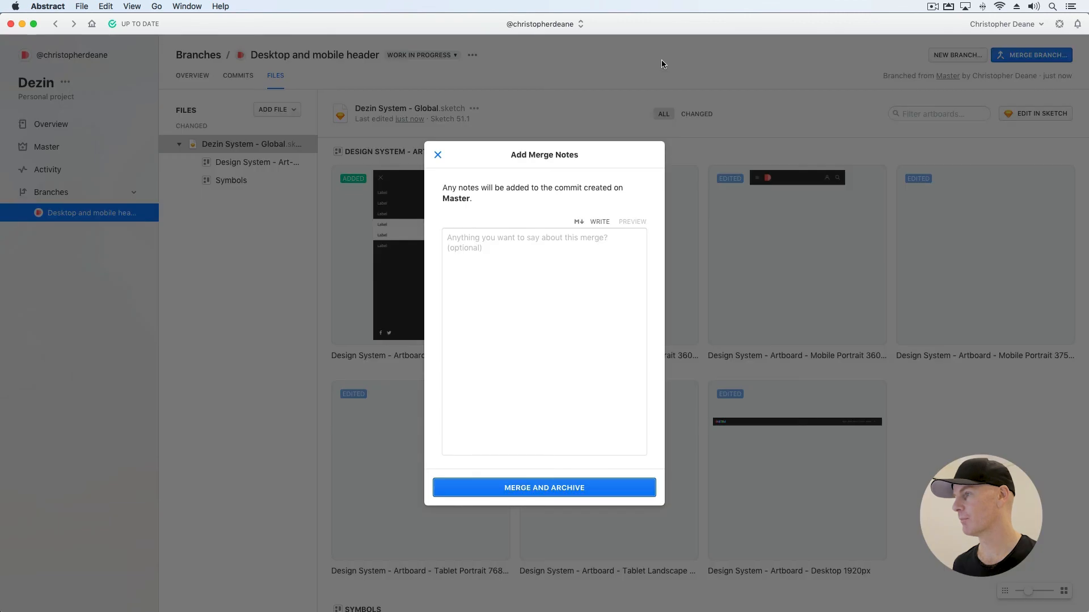
pyautogui.click(608, 488)
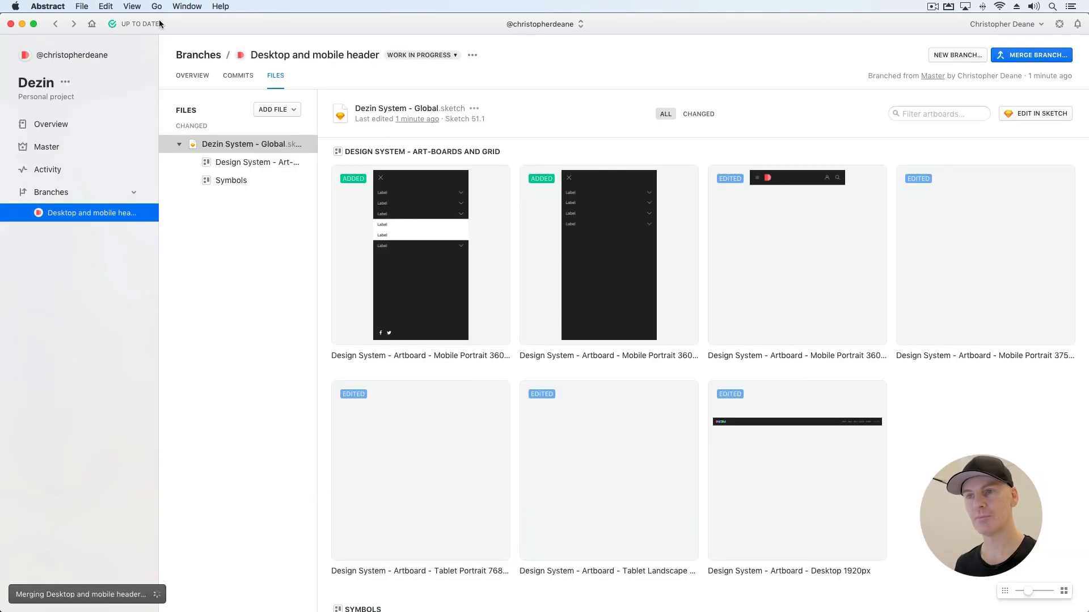